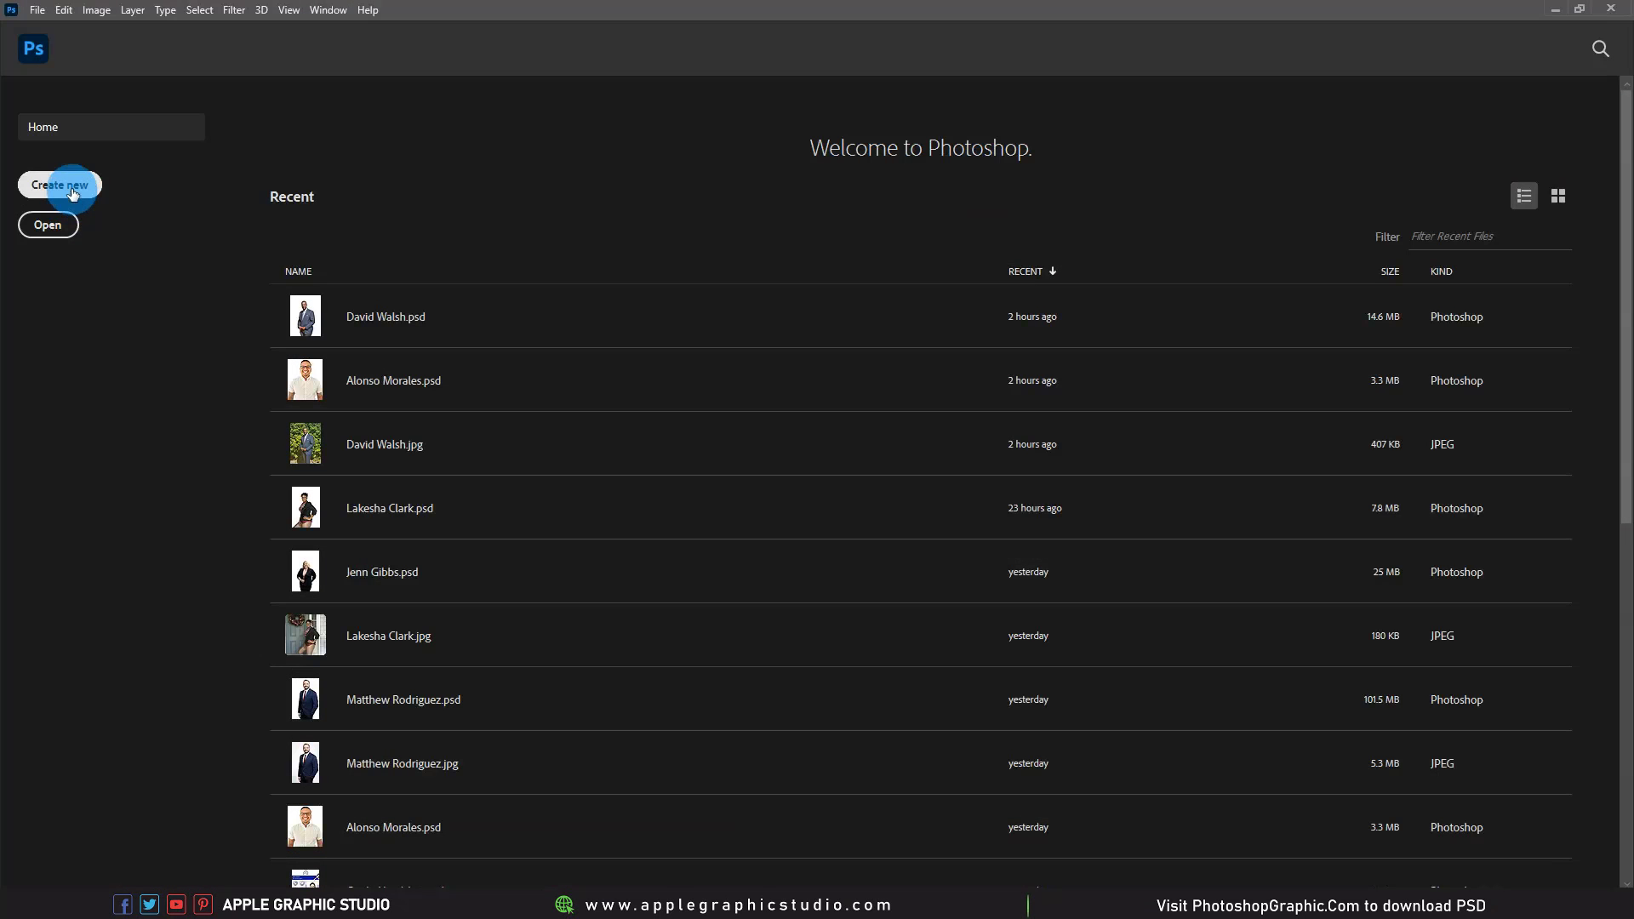
# Create a 3.375 × 2.125 in, 300 ppi document named 'ID Card Design'.
pyautogui.click(73, 189)
pyautogui.click(1050, 227)
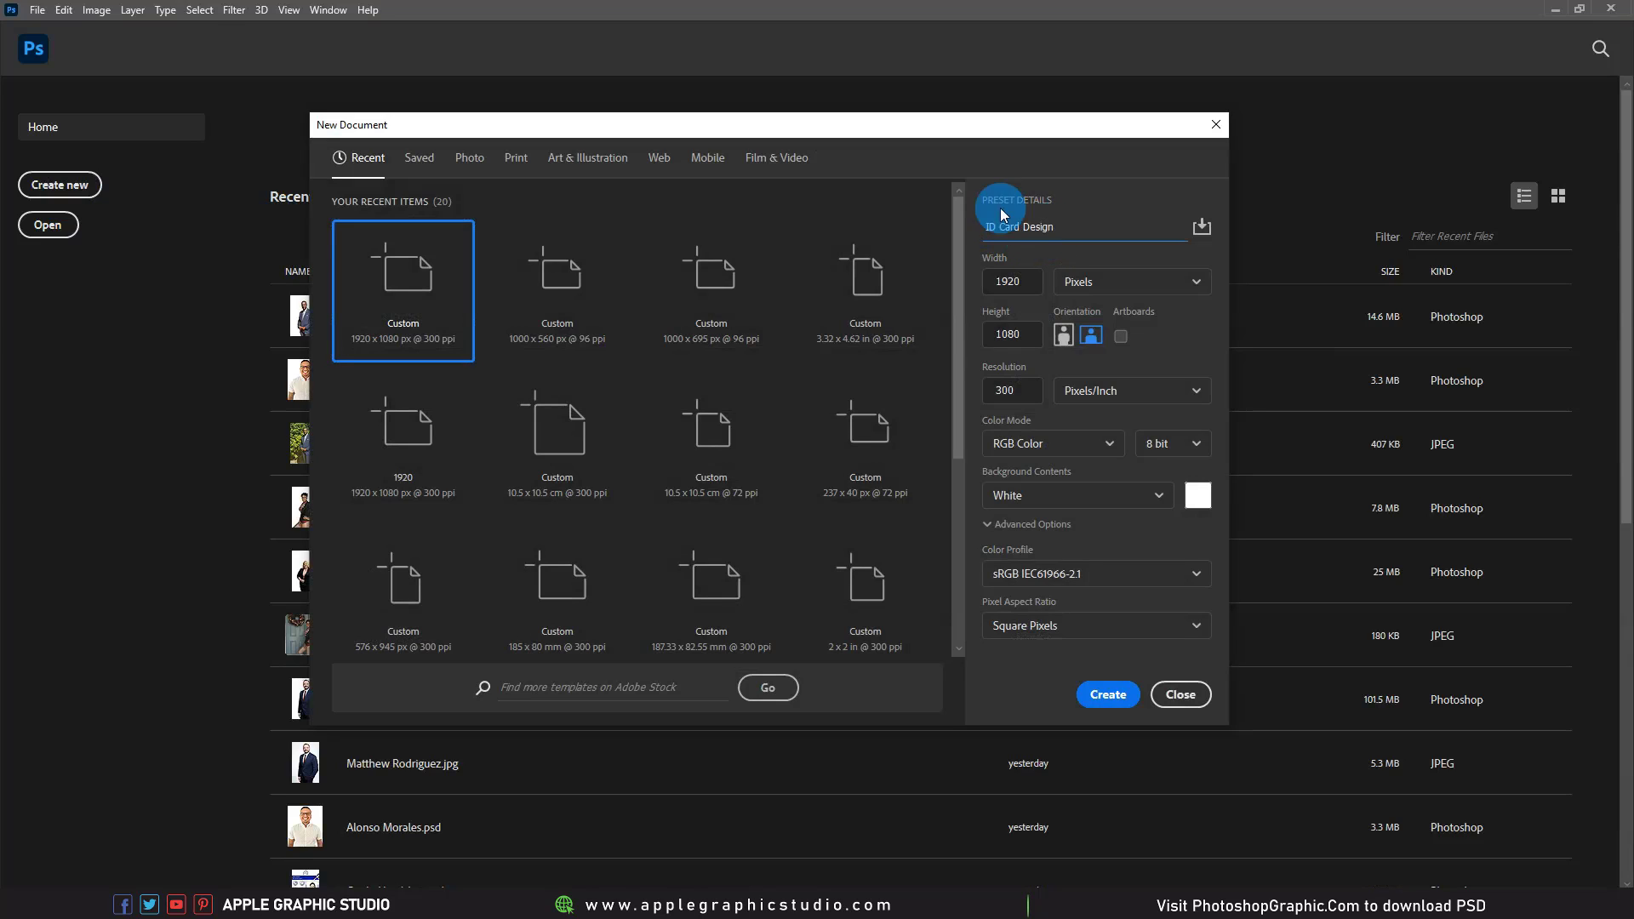
pyautogui.click(1116, 284)
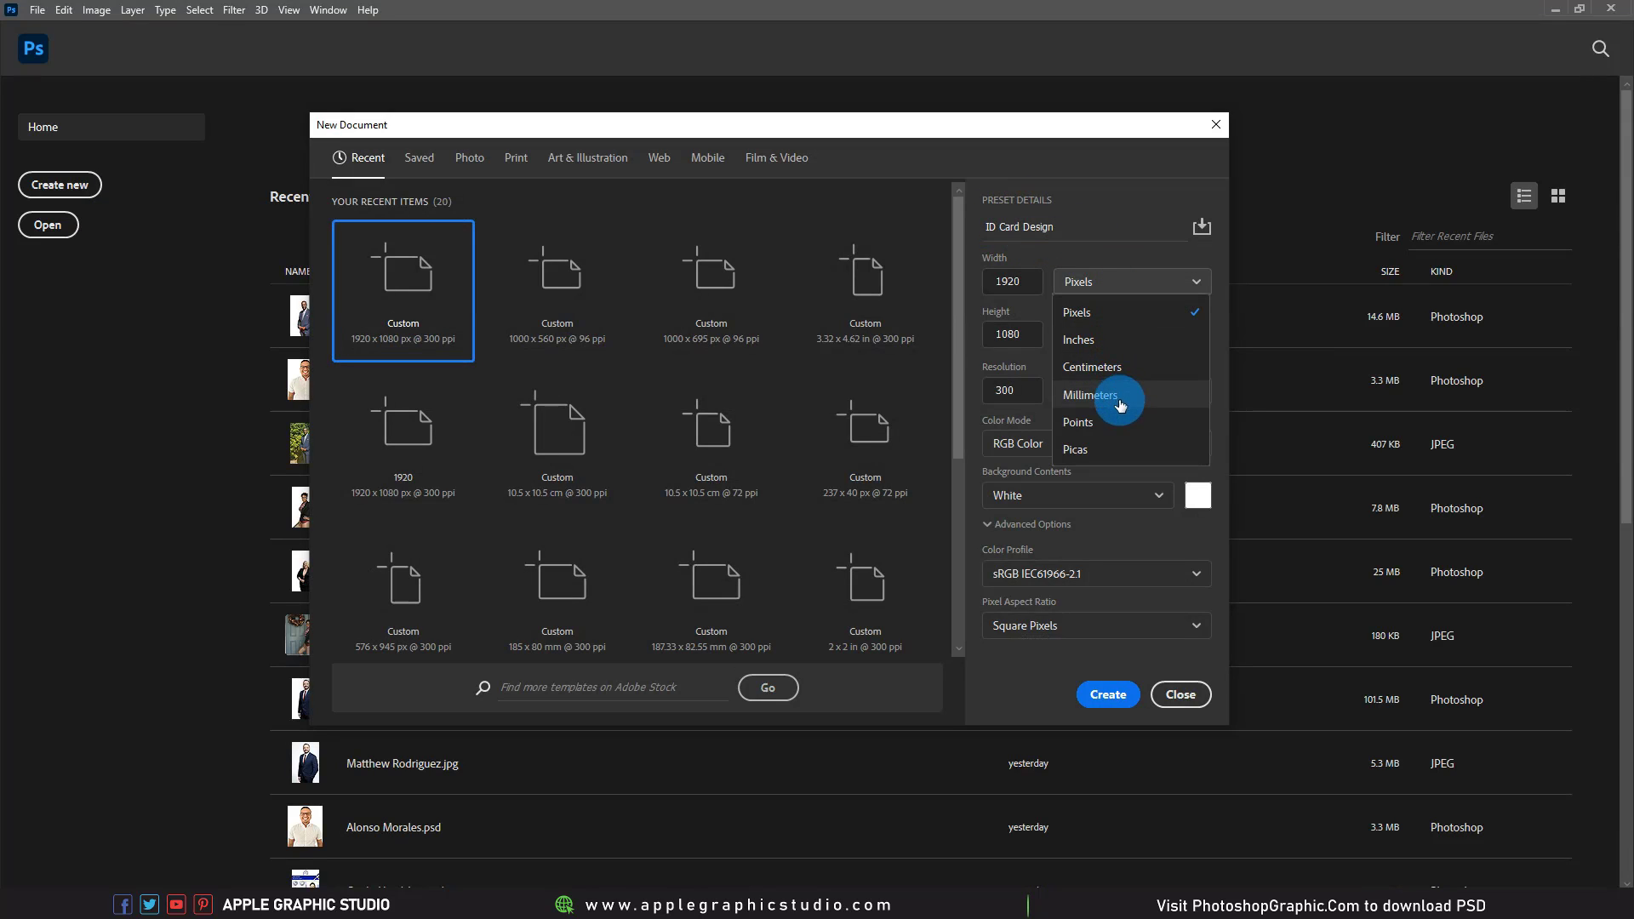
pyautogui.click(1106, 341)
pyautogui.click(1028, 281)
pyautogui.write('3.375')
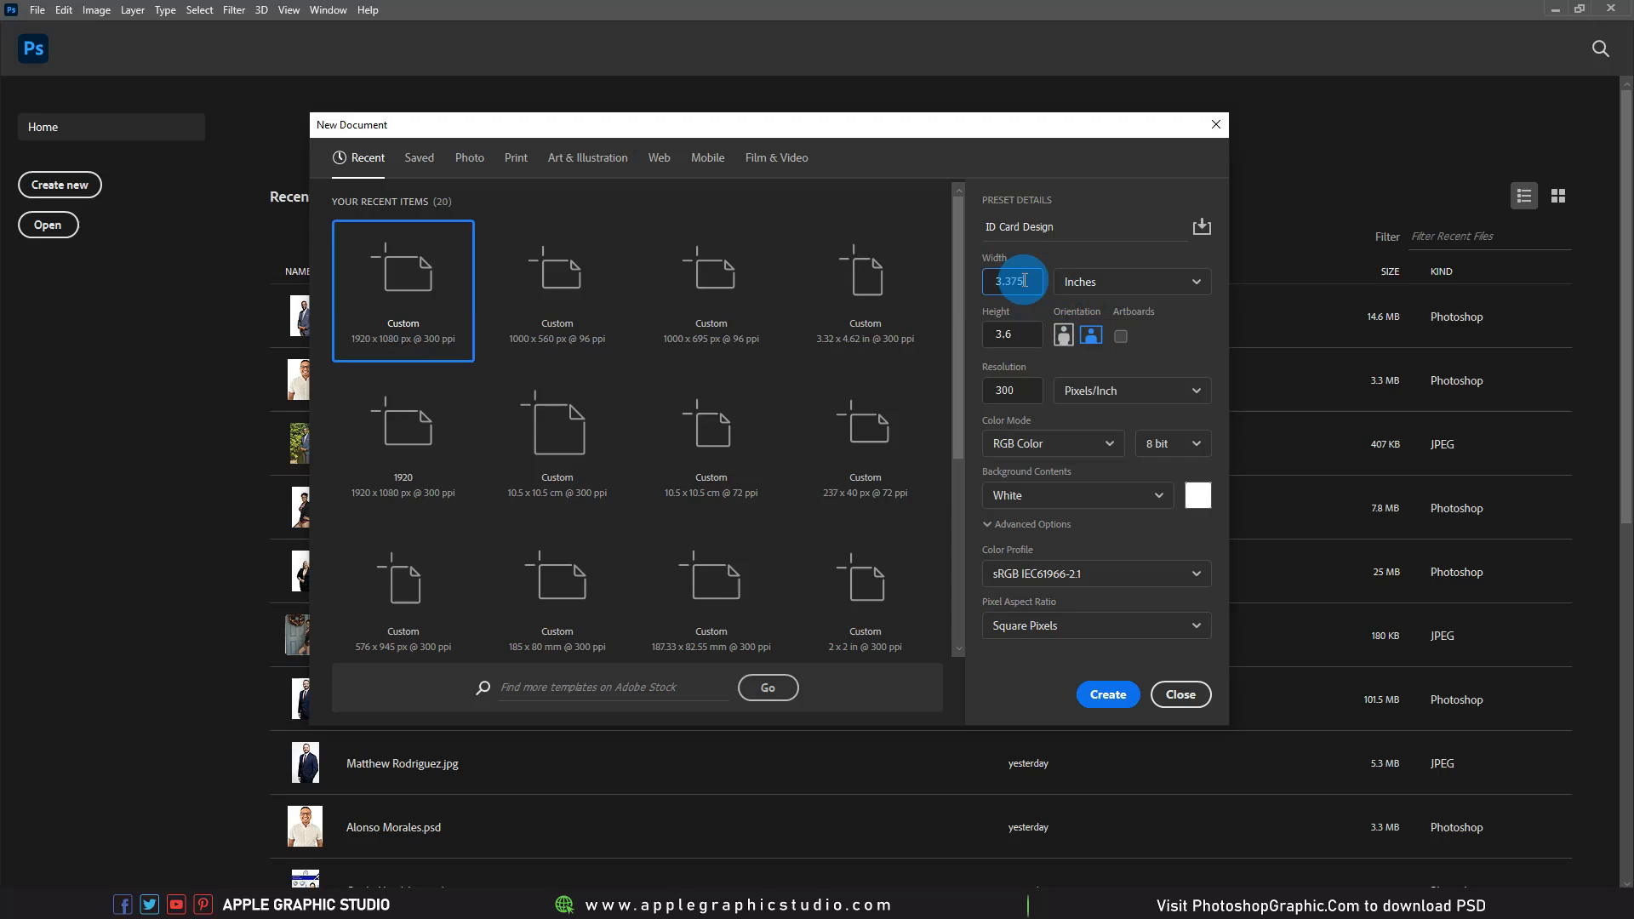
pyautogui.click(1024, 332)
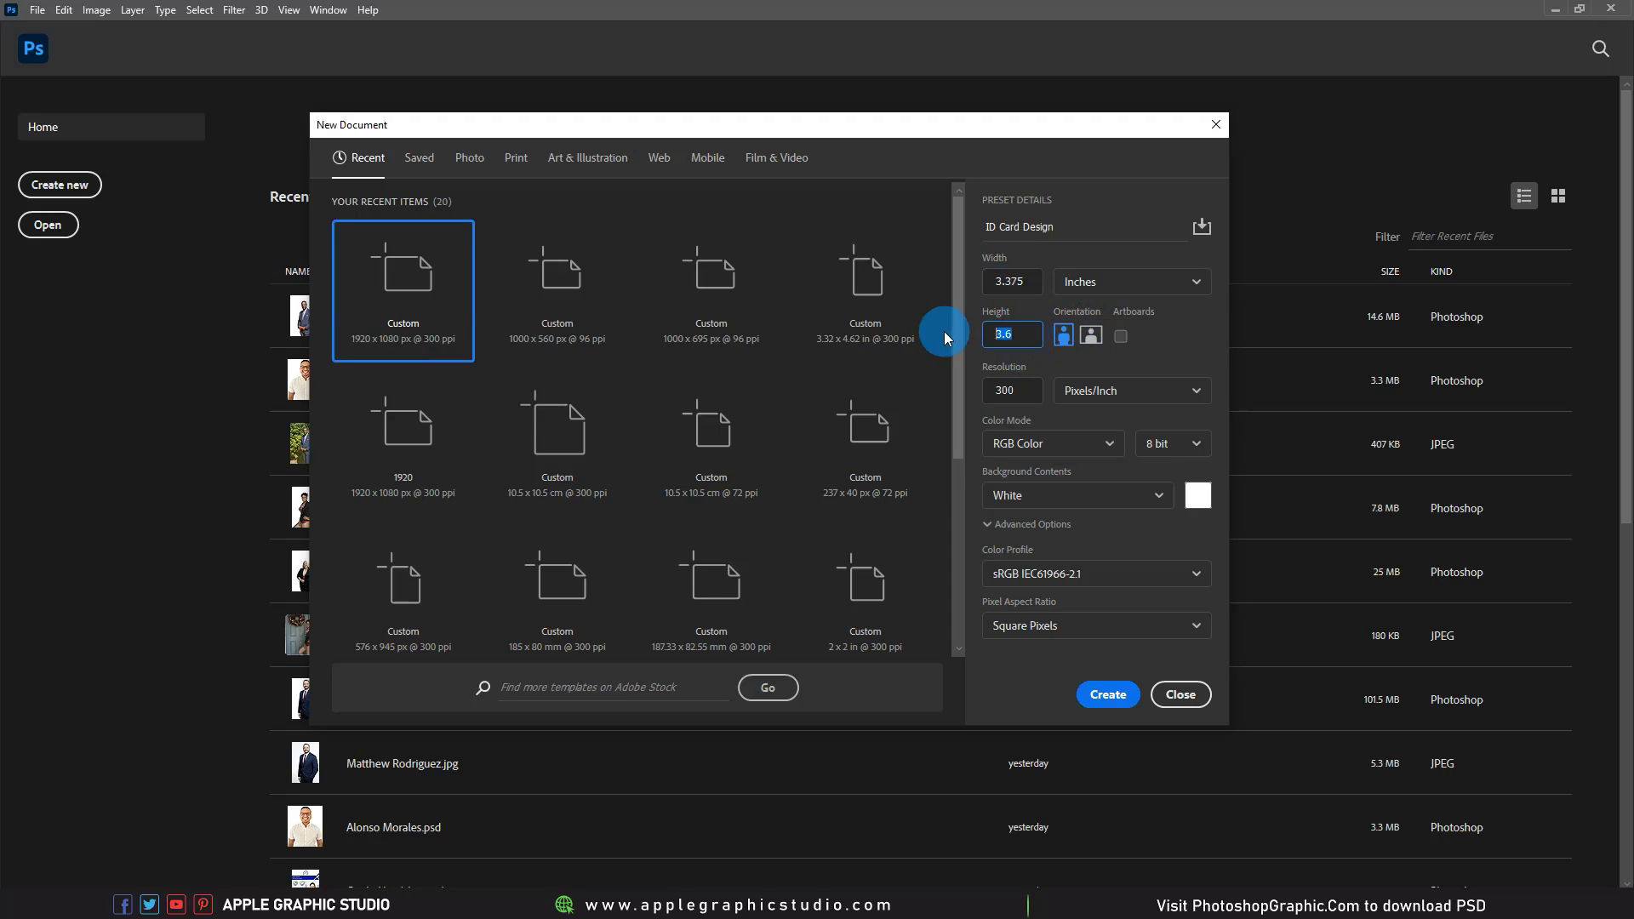
pyautogui.write('2.125')
pyautogui.click(1105, 694)
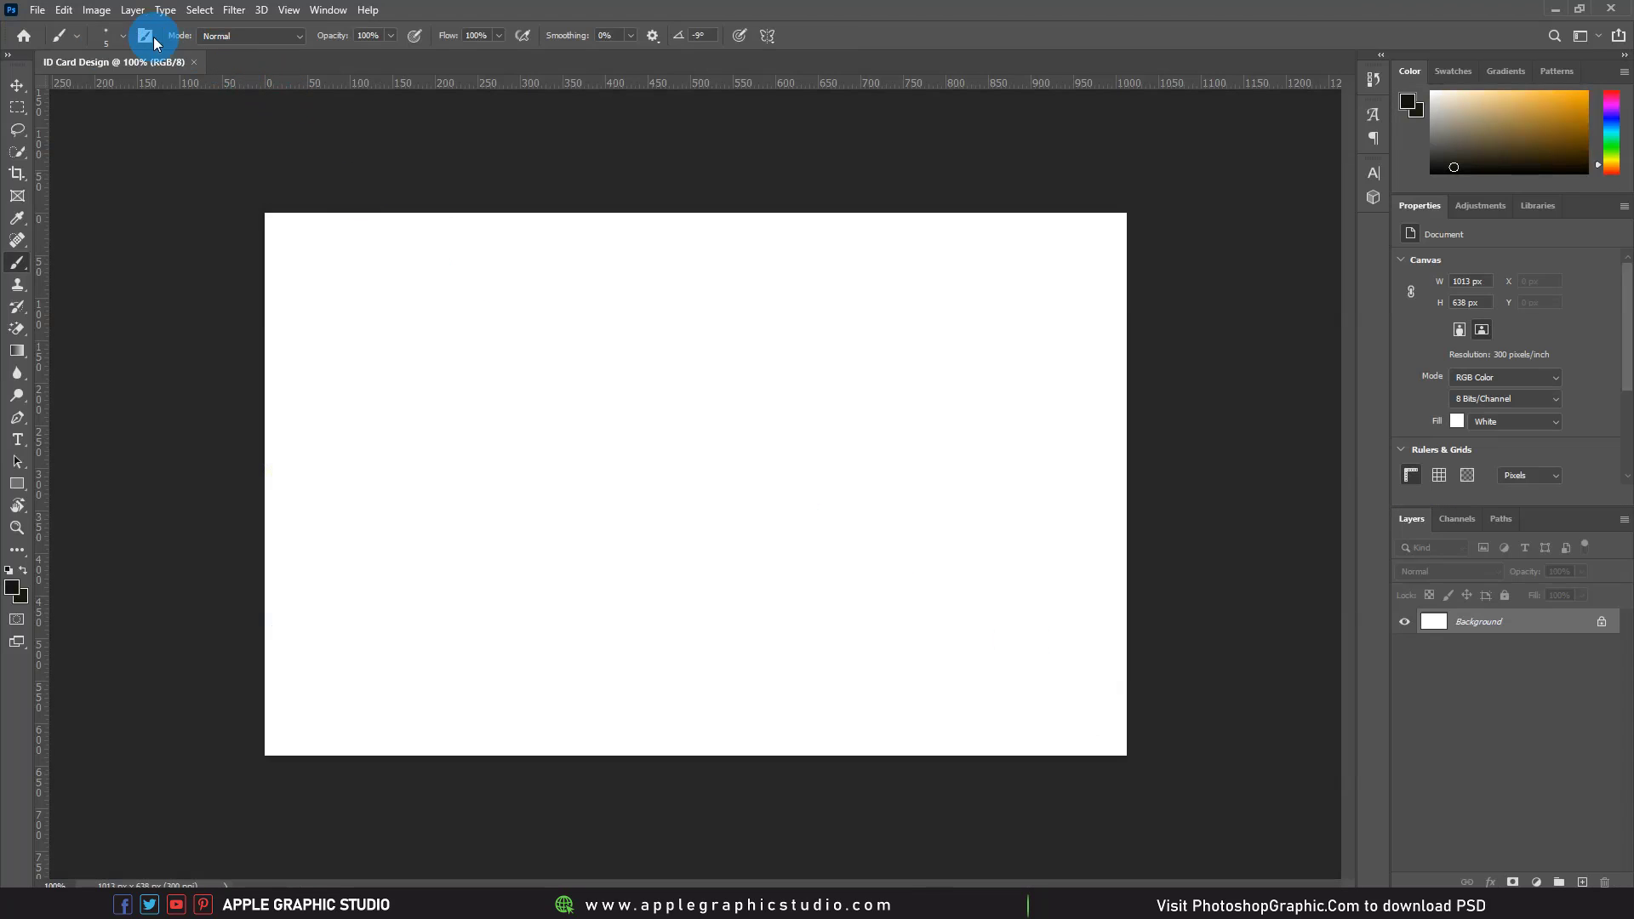
# Rotate the canvas 90° clockwise to portrait (638 × 1013 px) and zoom out.
pyautogui.click(17, 86)
pyautogui.click(100, 10)
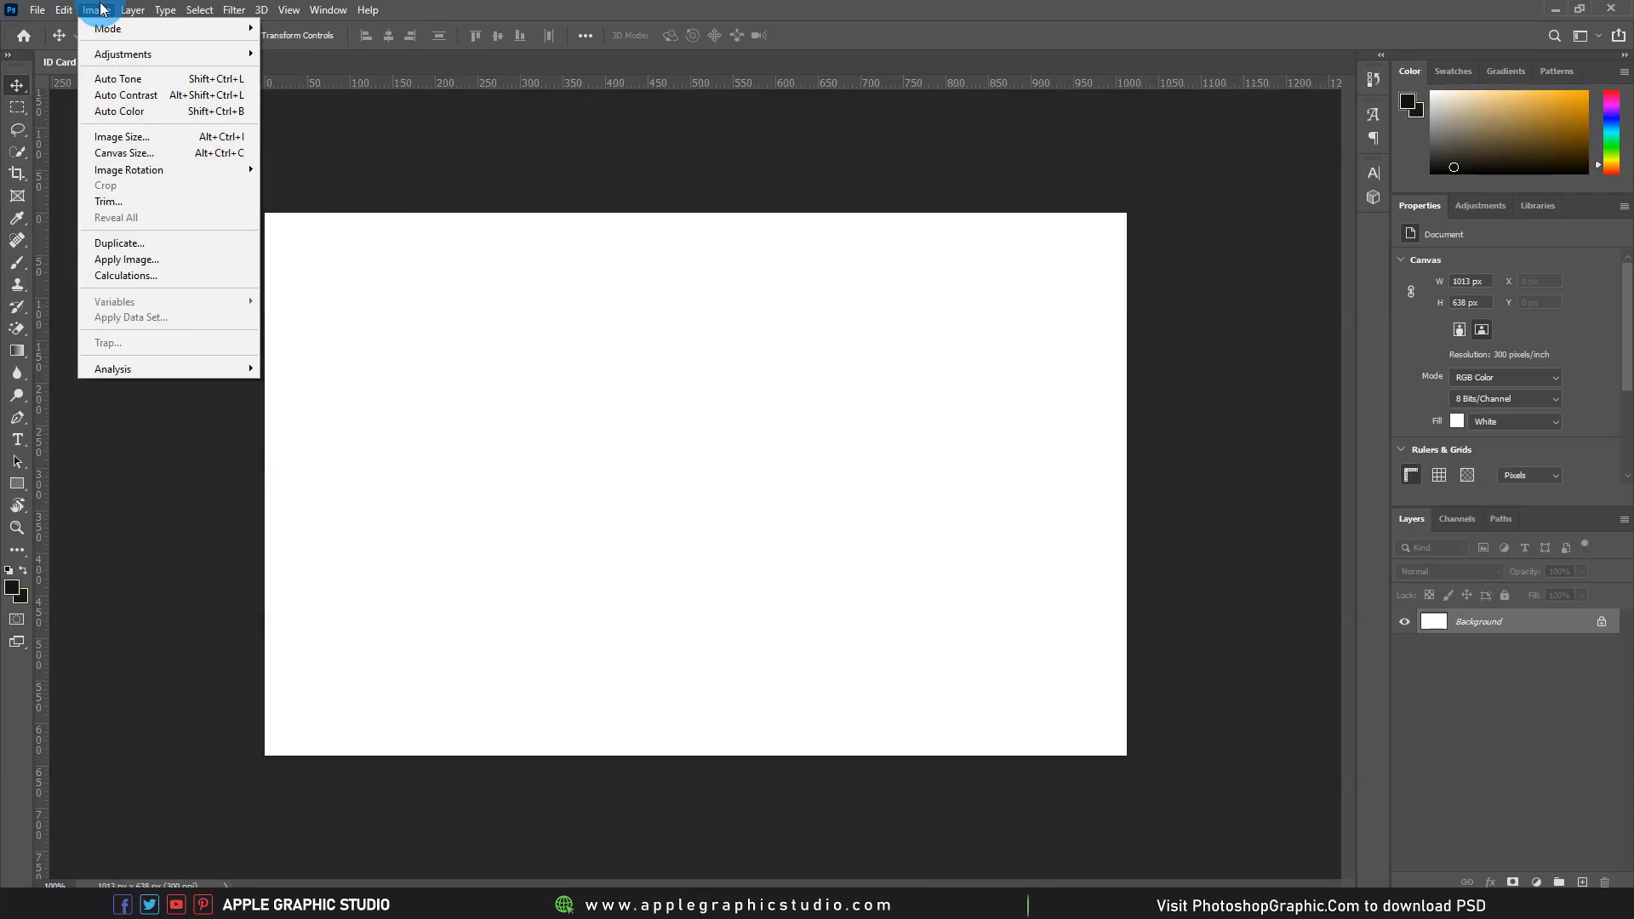
pyautogui.click(144, 176)
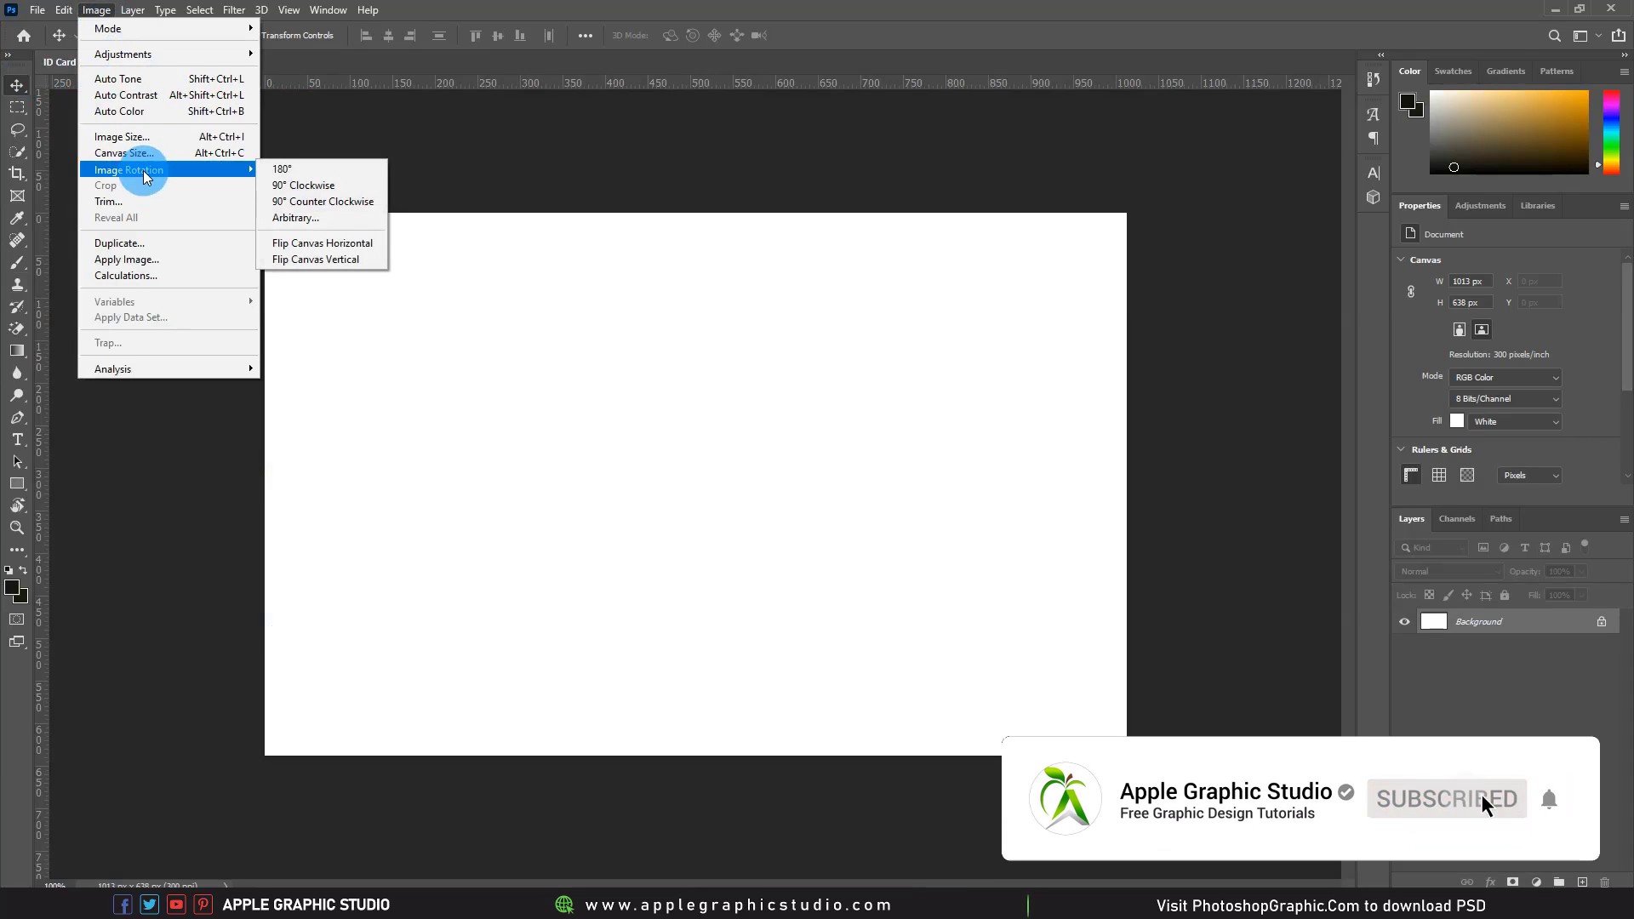
pyautogui.click(286, 185)
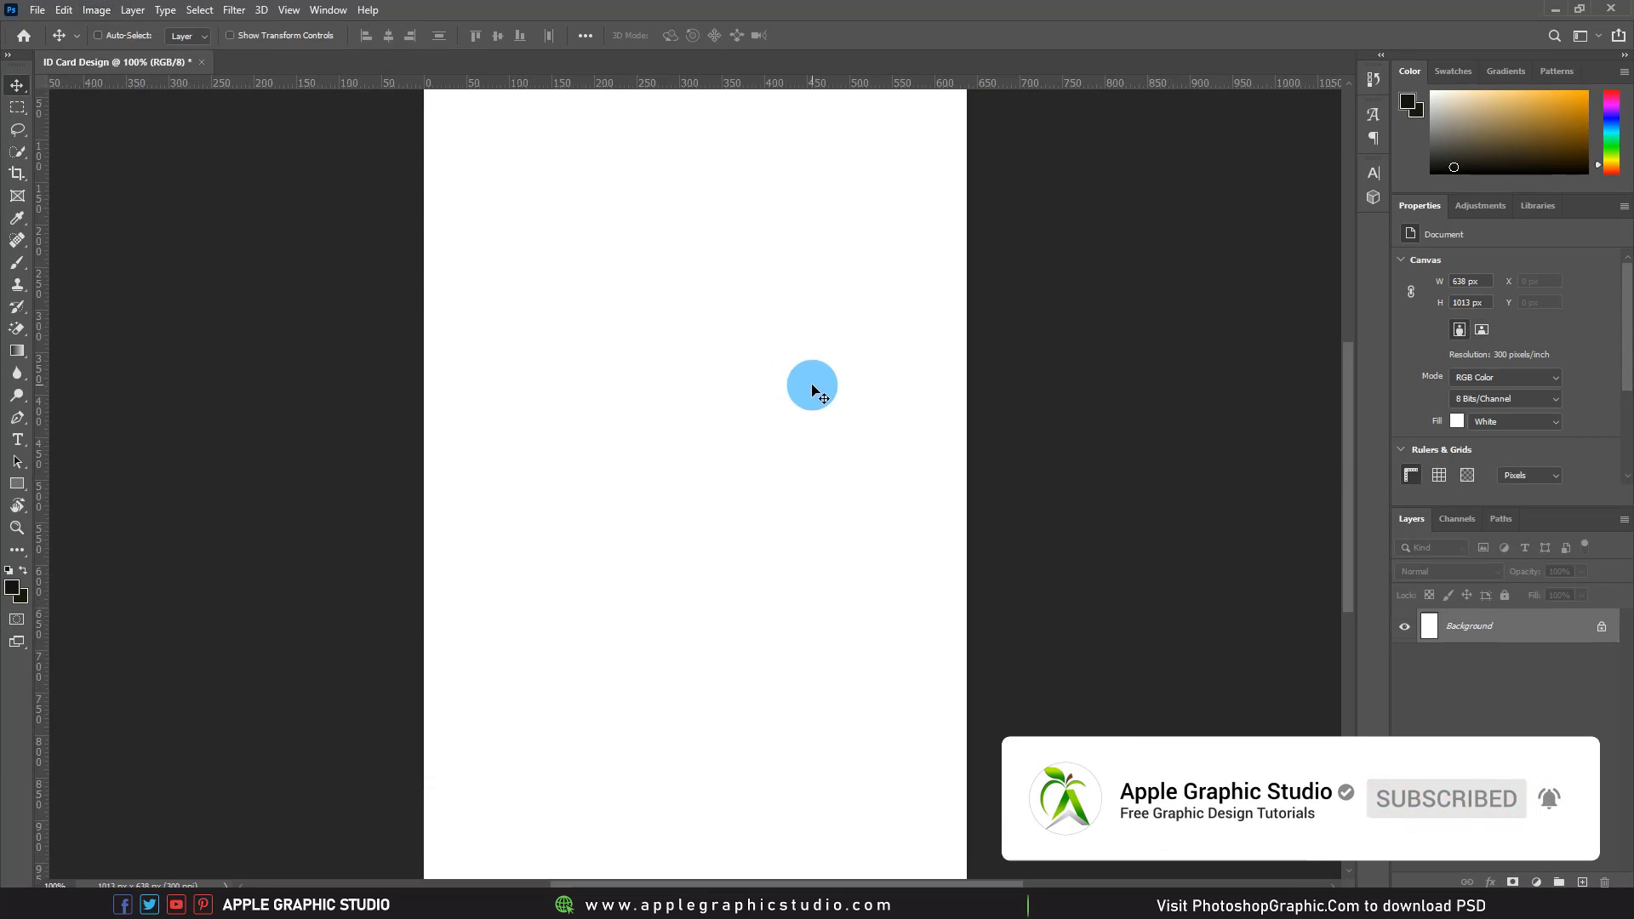
pyautogui.hotkey('ctrl', '-')
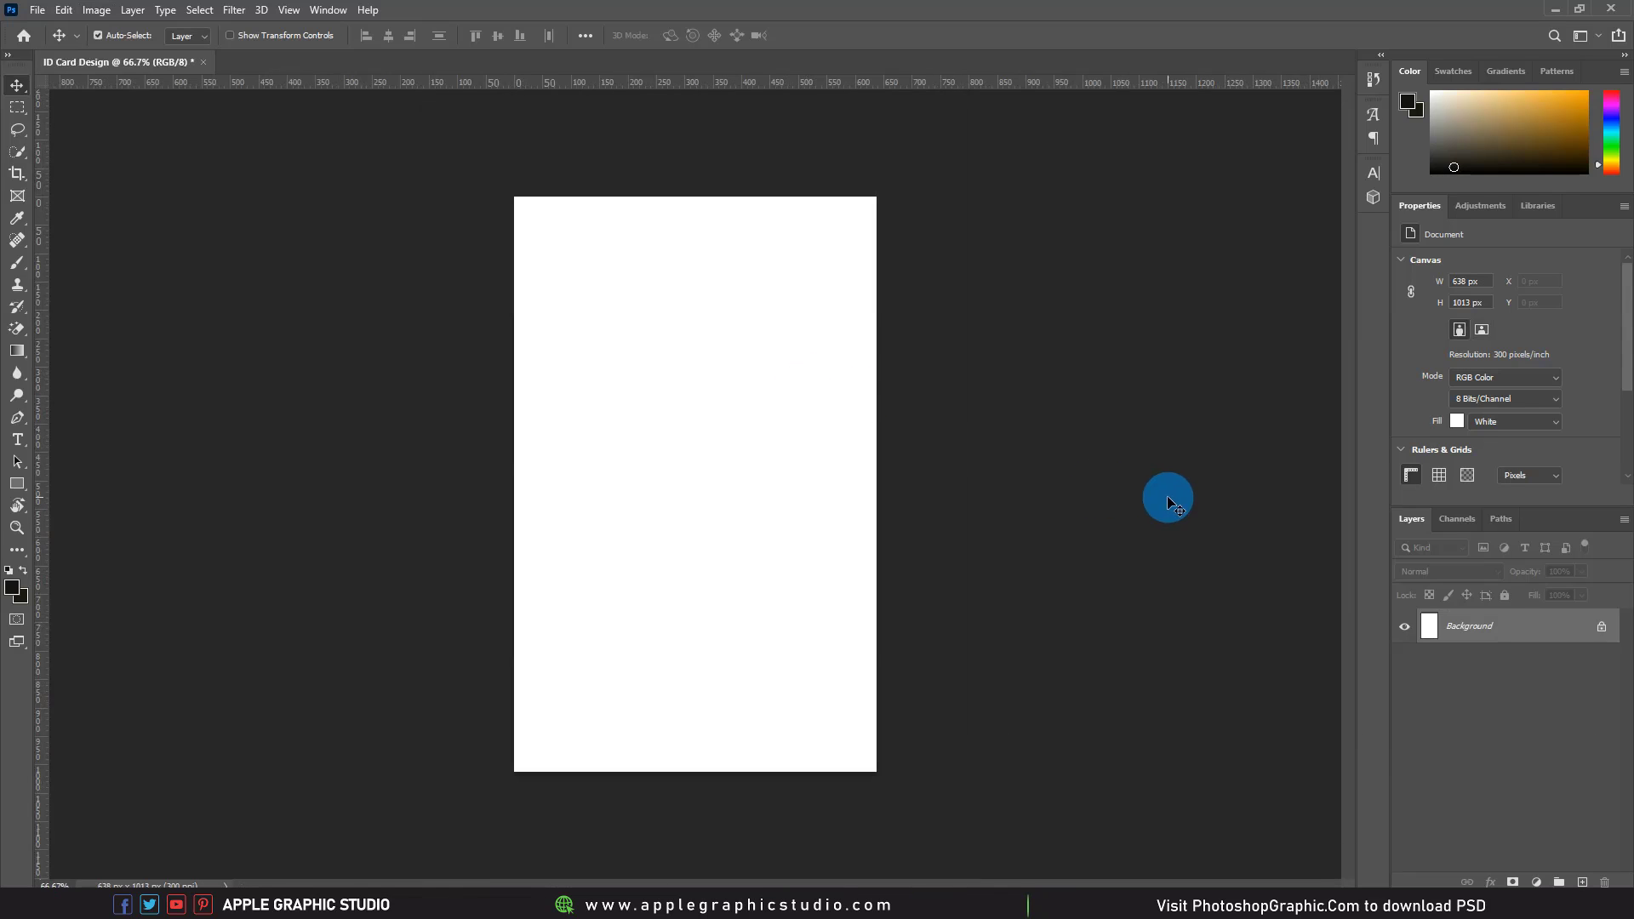
# On a new layer, draw a closed curved wave over the card's top-right corner with the Curvature Pen.
pyautogui.click(1580, 883)
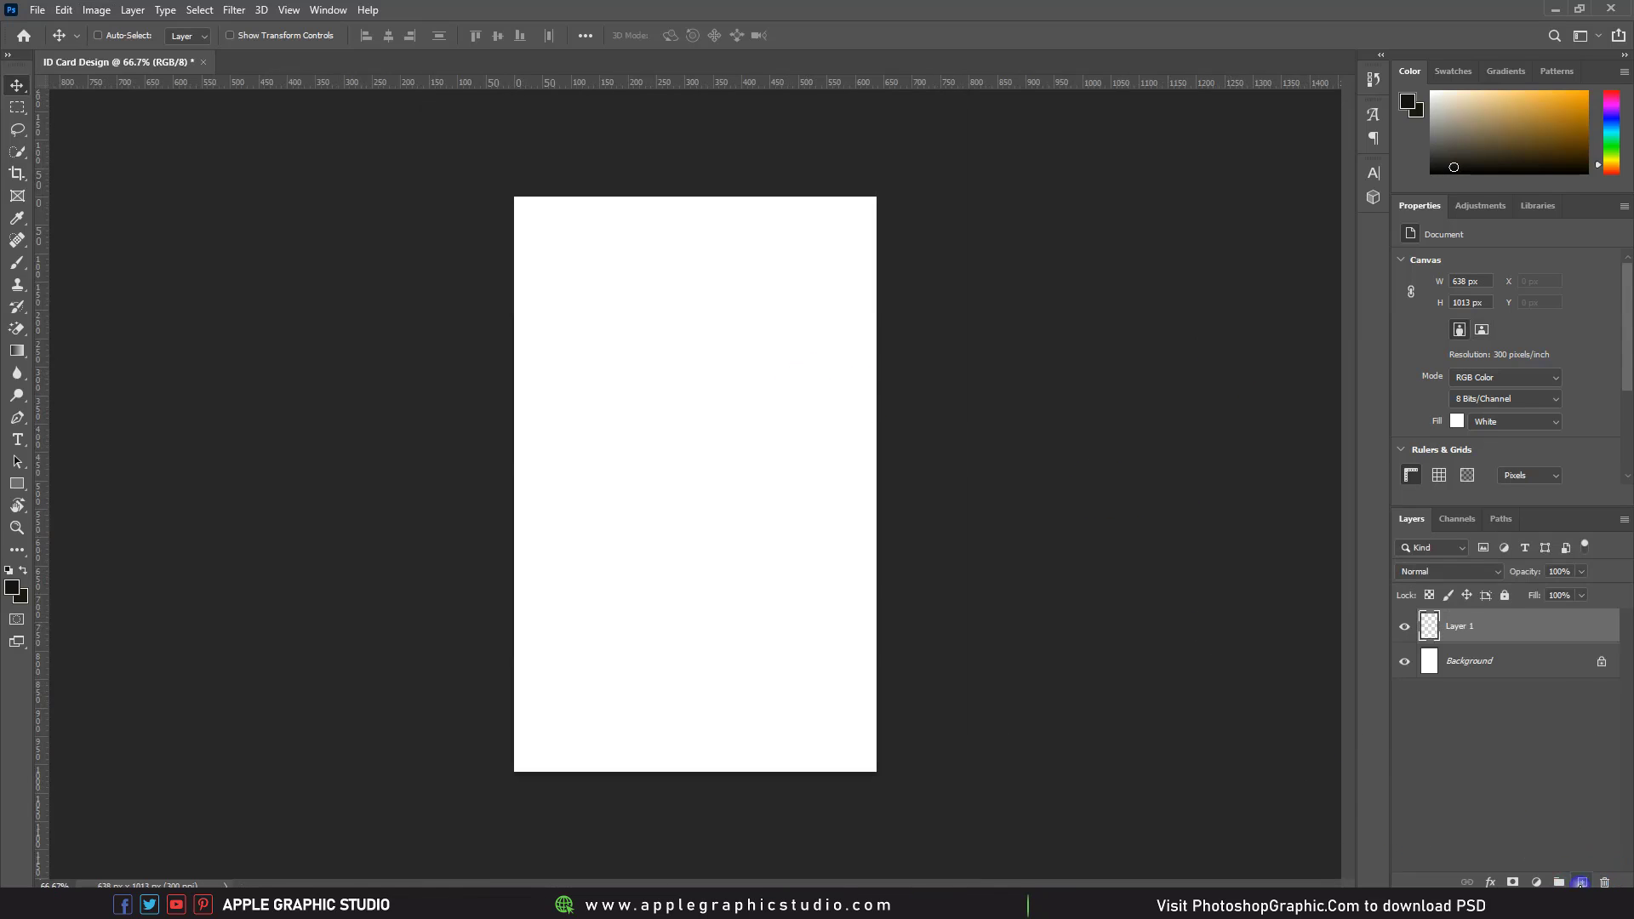
pyautogui.click(17, 417)
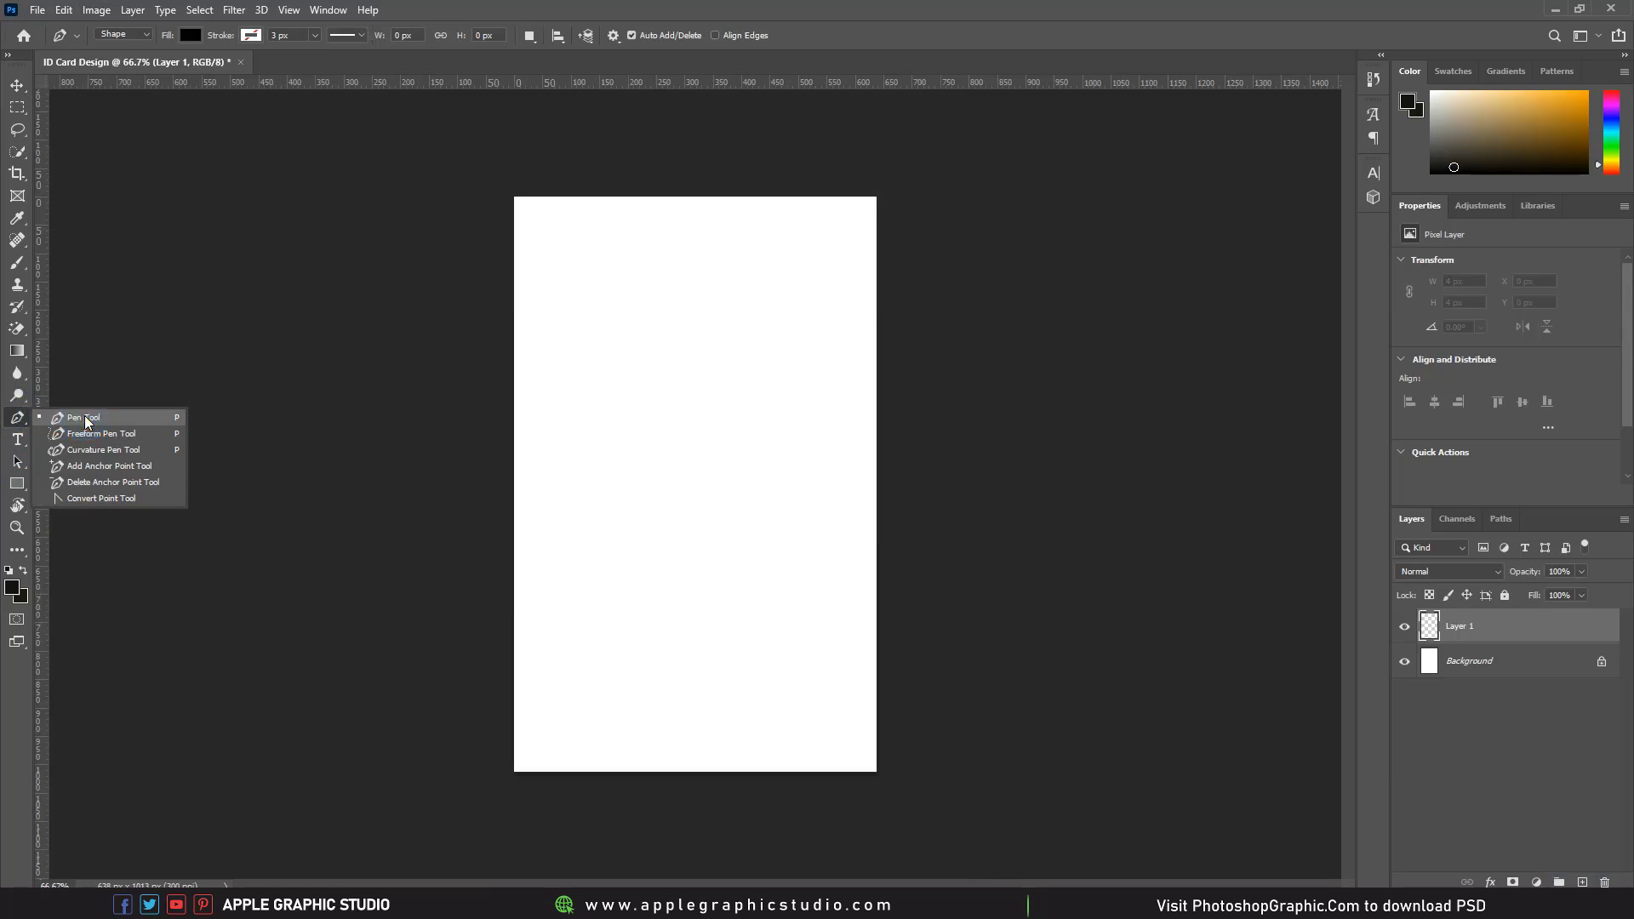
pyautogui.click(85, 418)
pyautogui.click(15, 419)
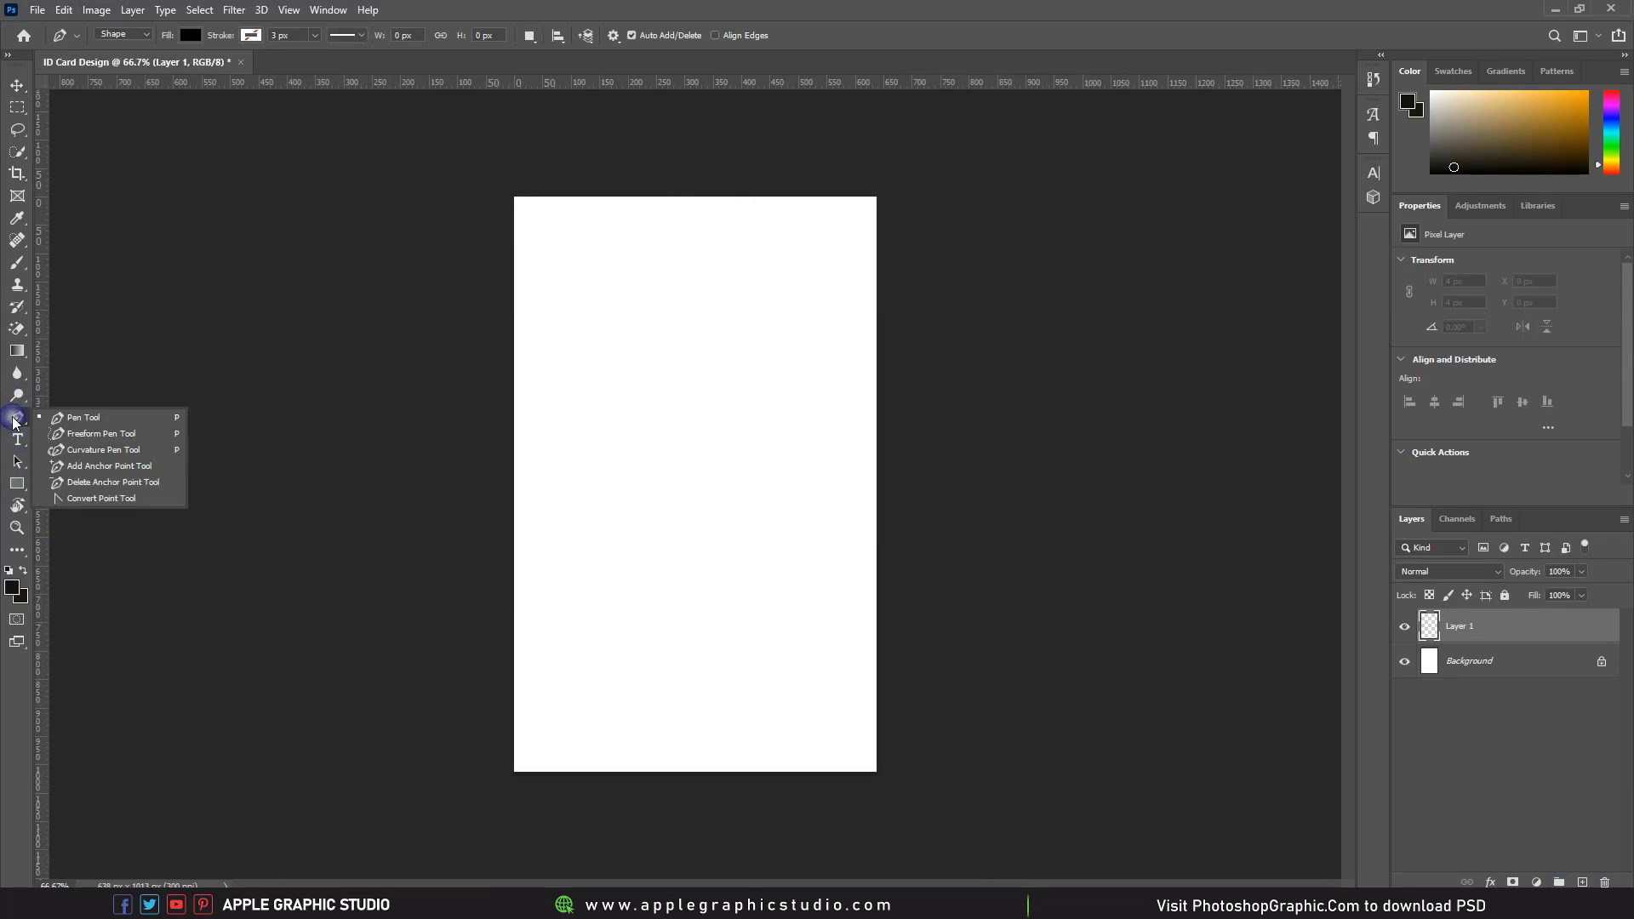
pyautogui.click(96, 450)
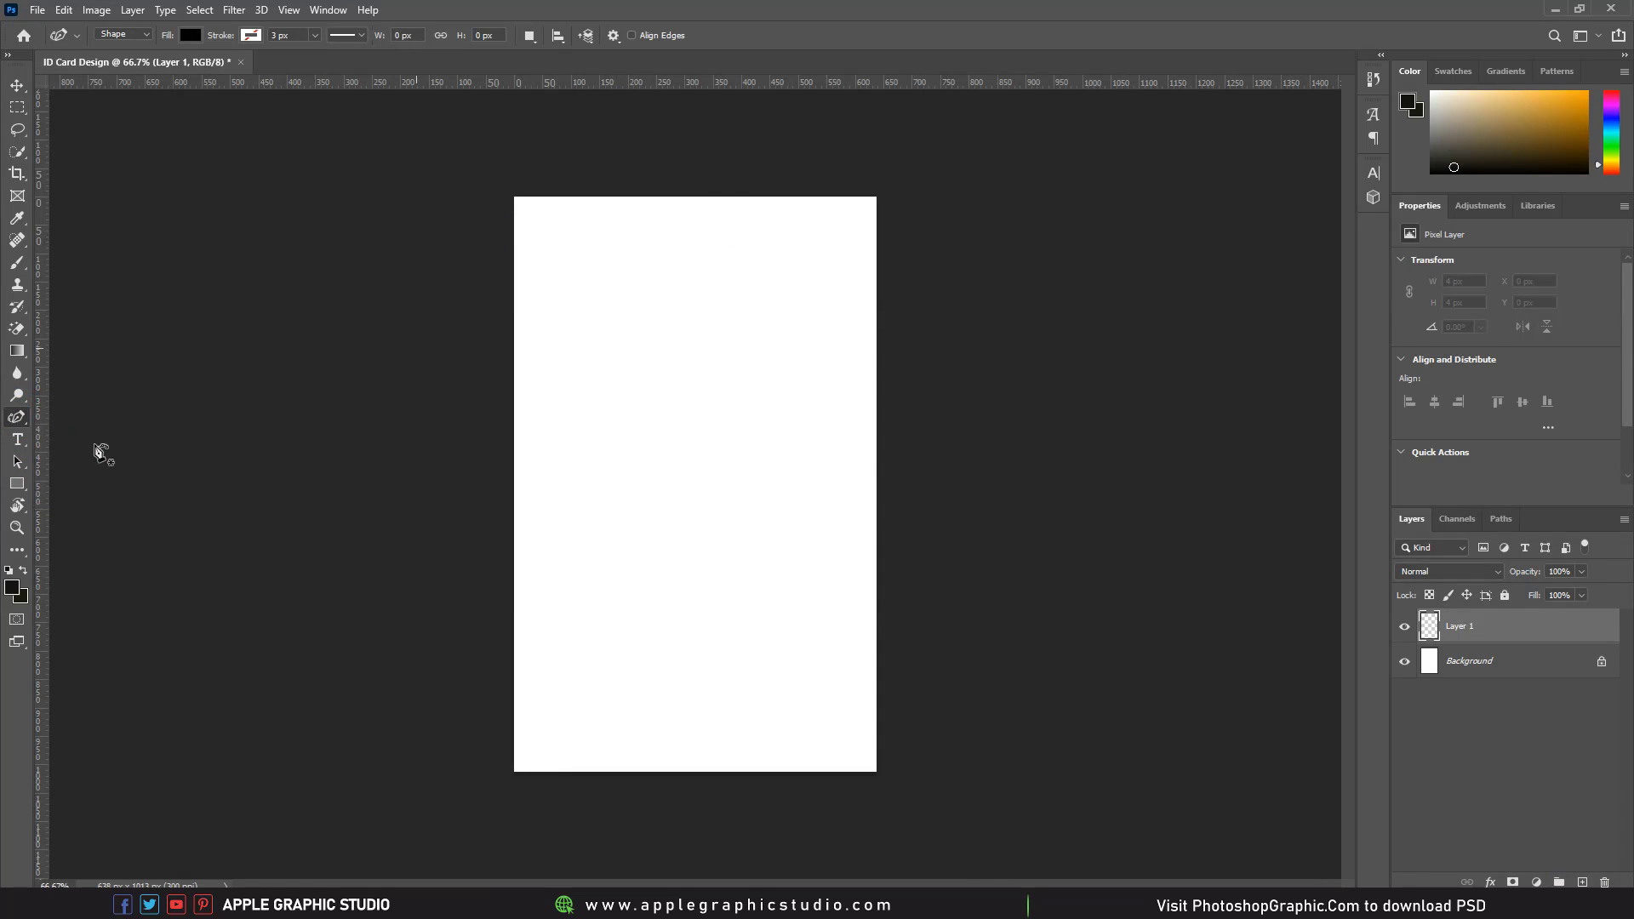
pyautogui.click(748, 146)
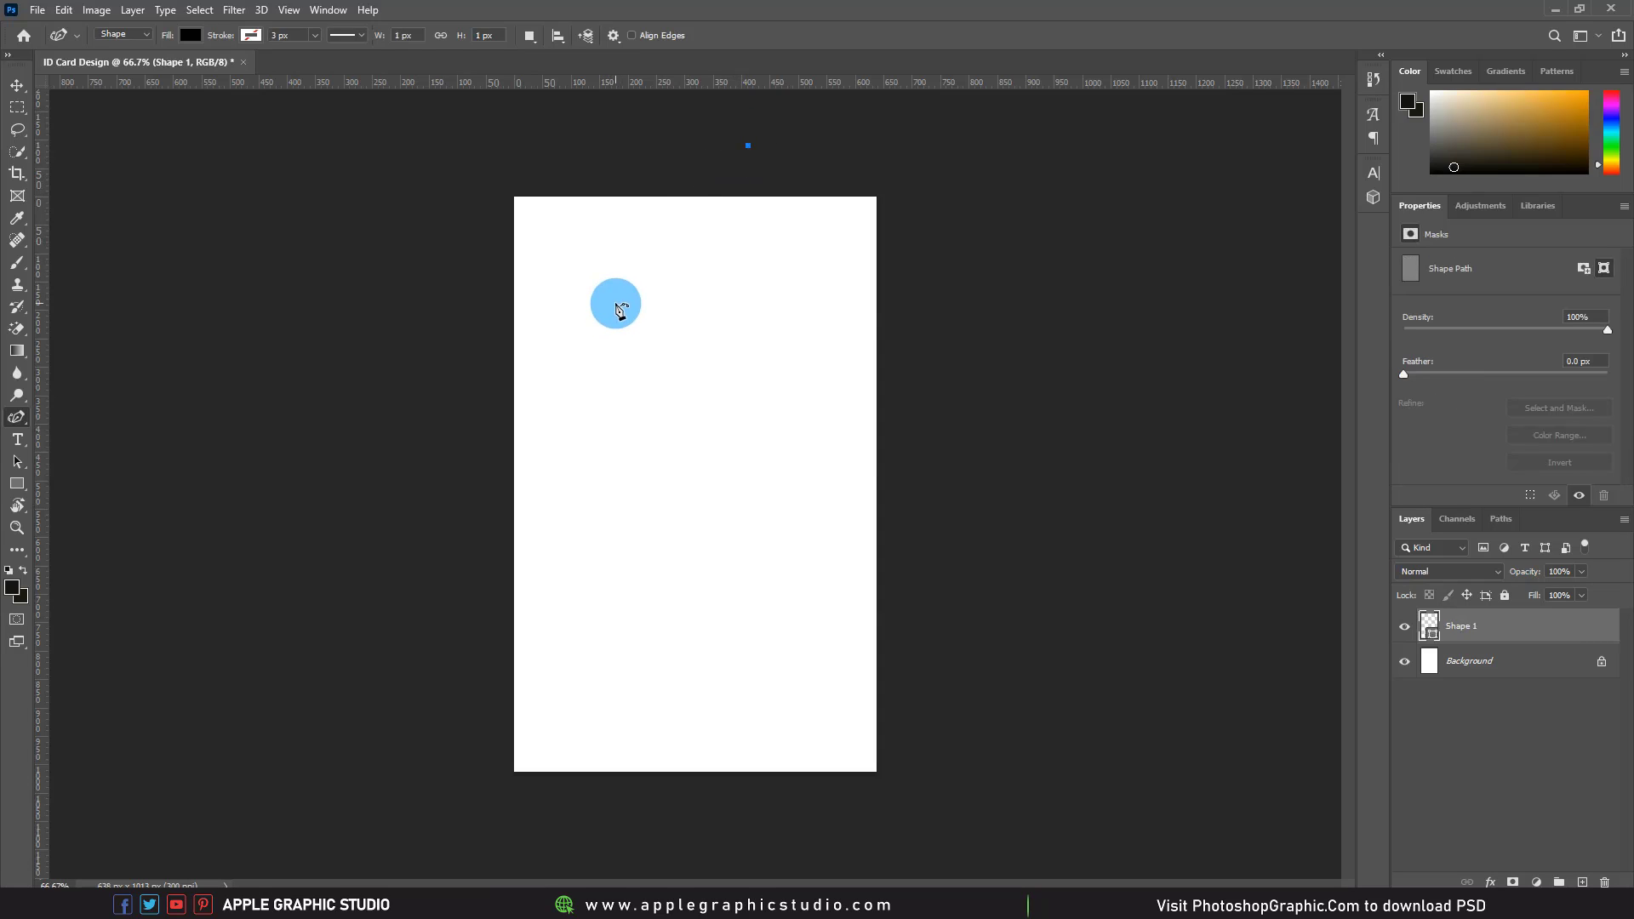
pyautogui.click(616, 302)
pyautogui.click(634, 402)
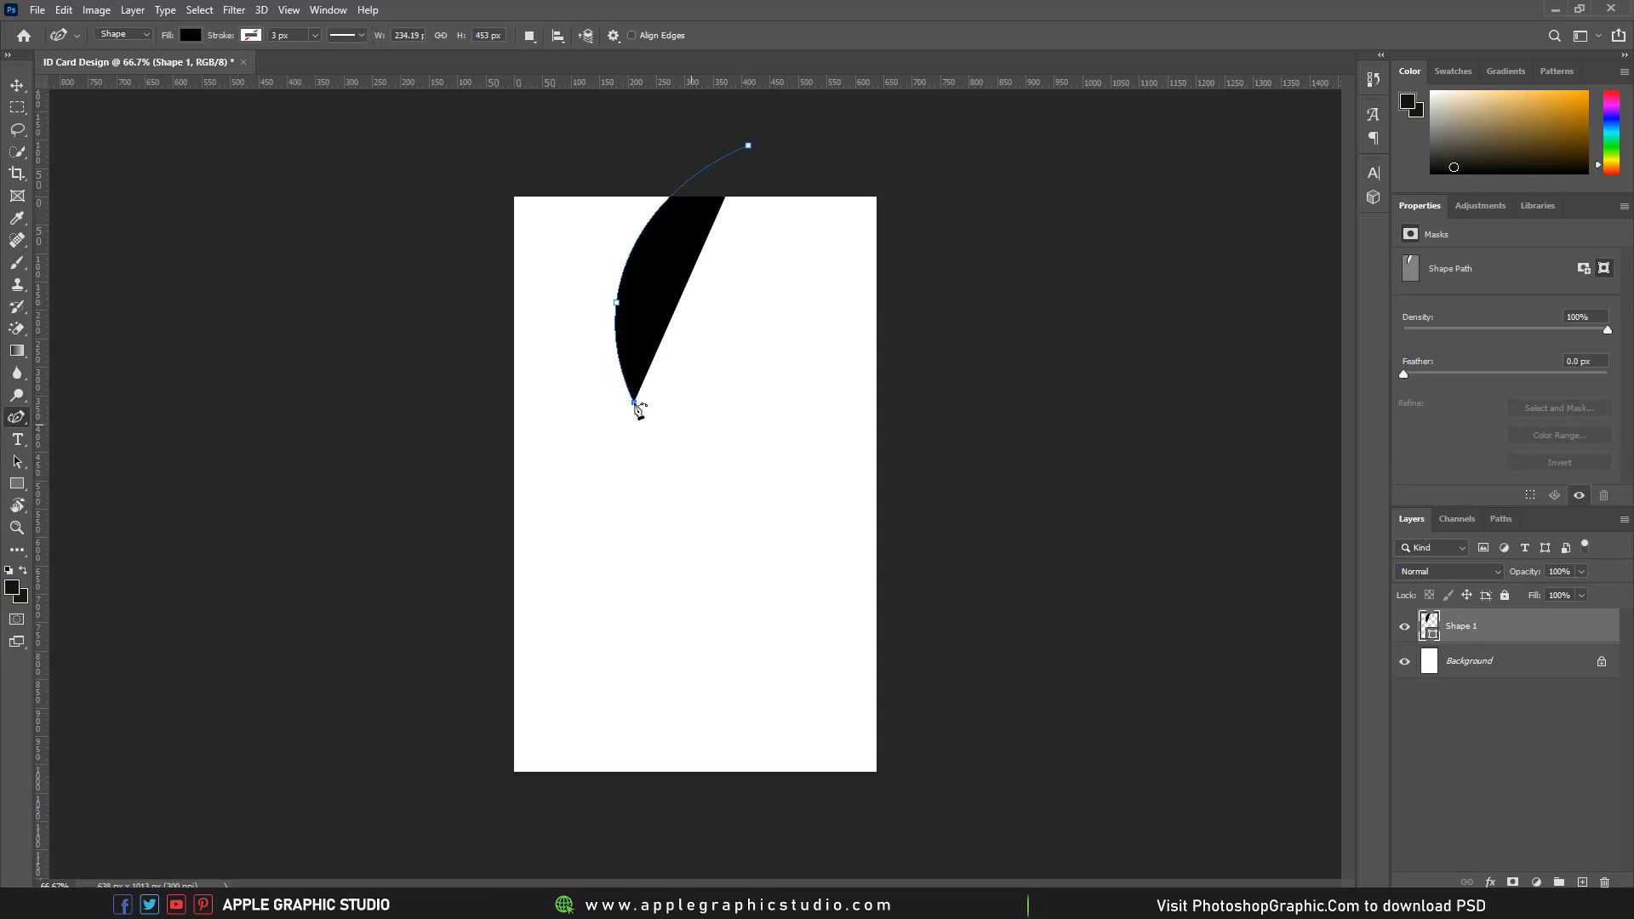
pyautogui.click(766, 445)
pyautogui.click(962, 558)
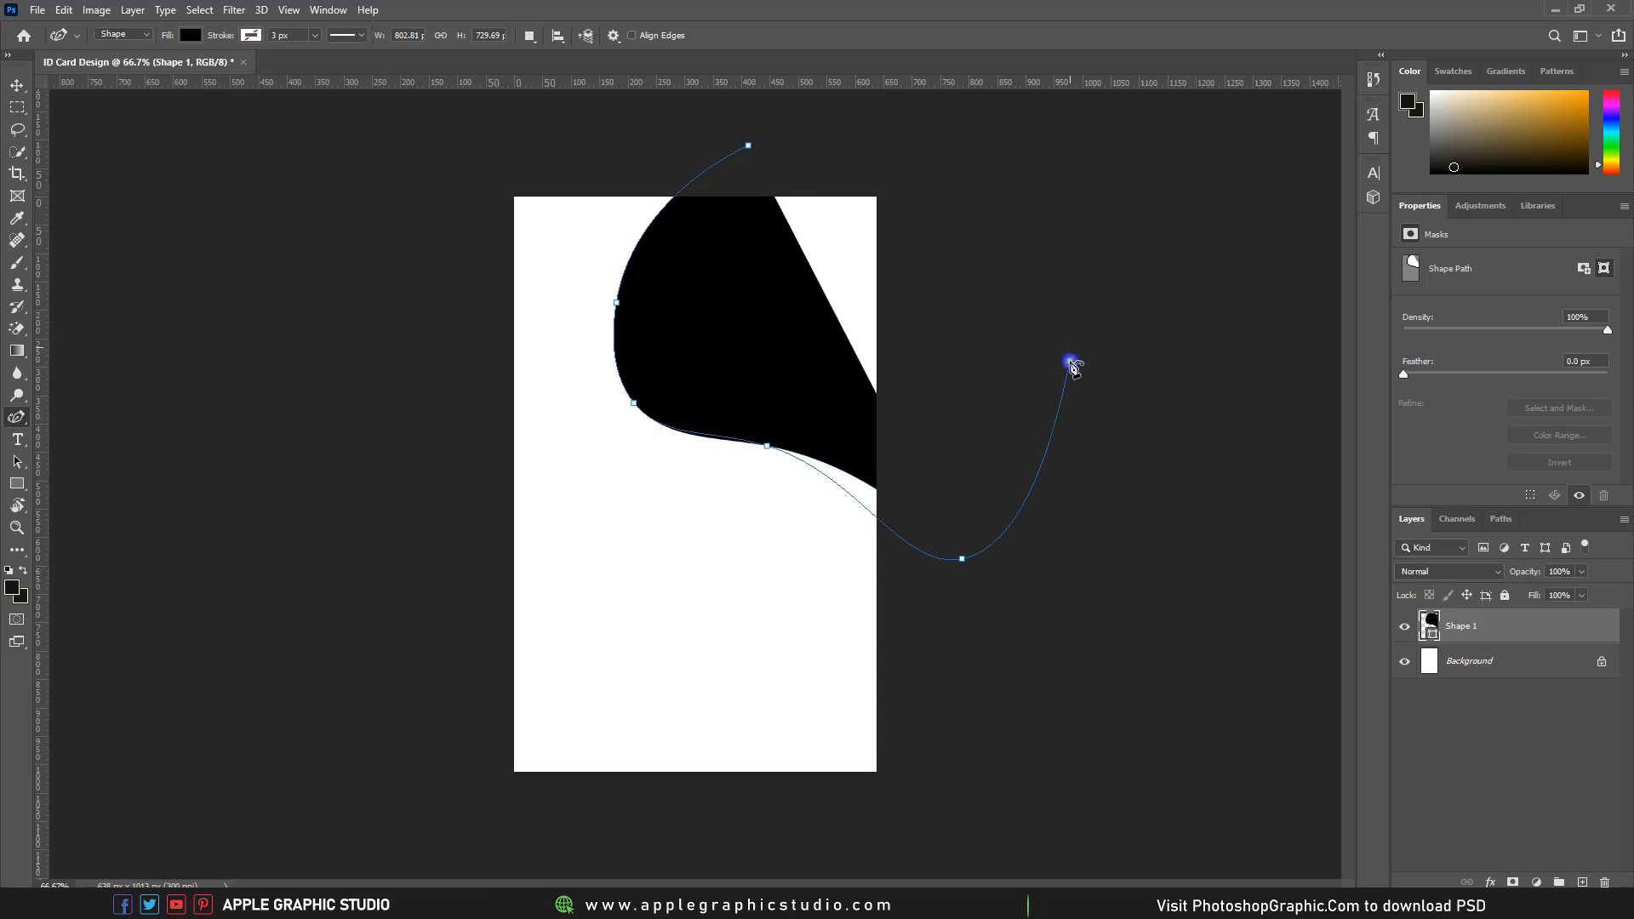
pyautogui.click(1070, 361)
pyautogui.click(997, 155)
pyautogui.click(749, 147)
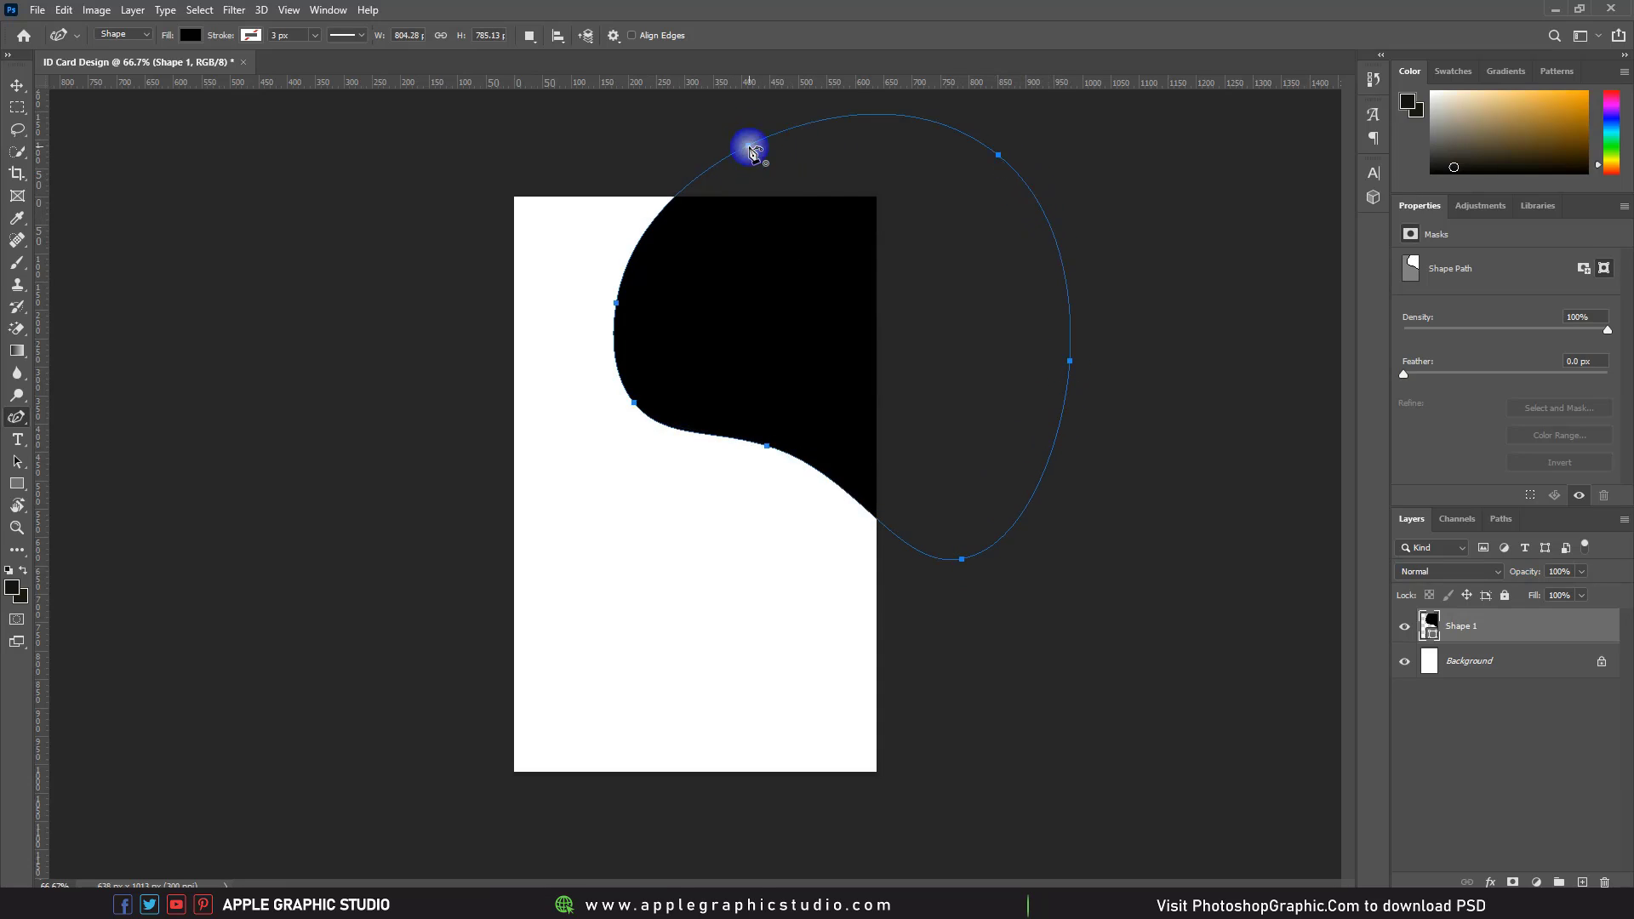
# Nudge the wave left, fill it dark red #b90000, and duplicate it as Shape 1 copy.
pyautogui.click(16, 85)
pyautogui.moveTo(914, 407); pyautogui.dragTo(896, 402)
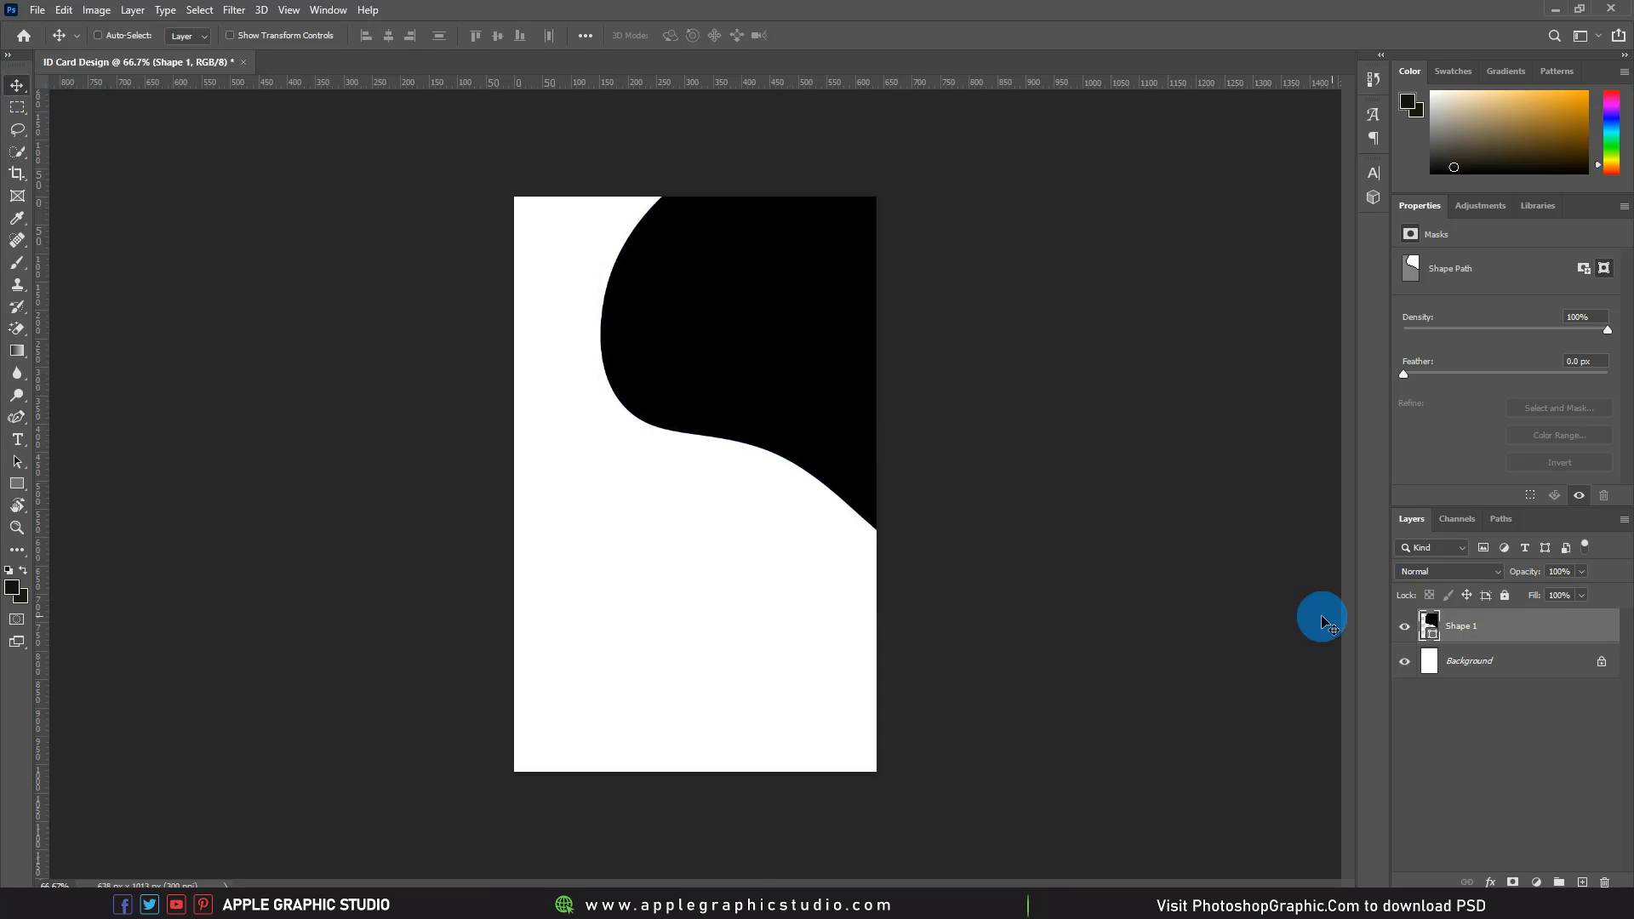
pyautogui.doubleClick(1431, 623)
pyautogui.click(1398, 231)
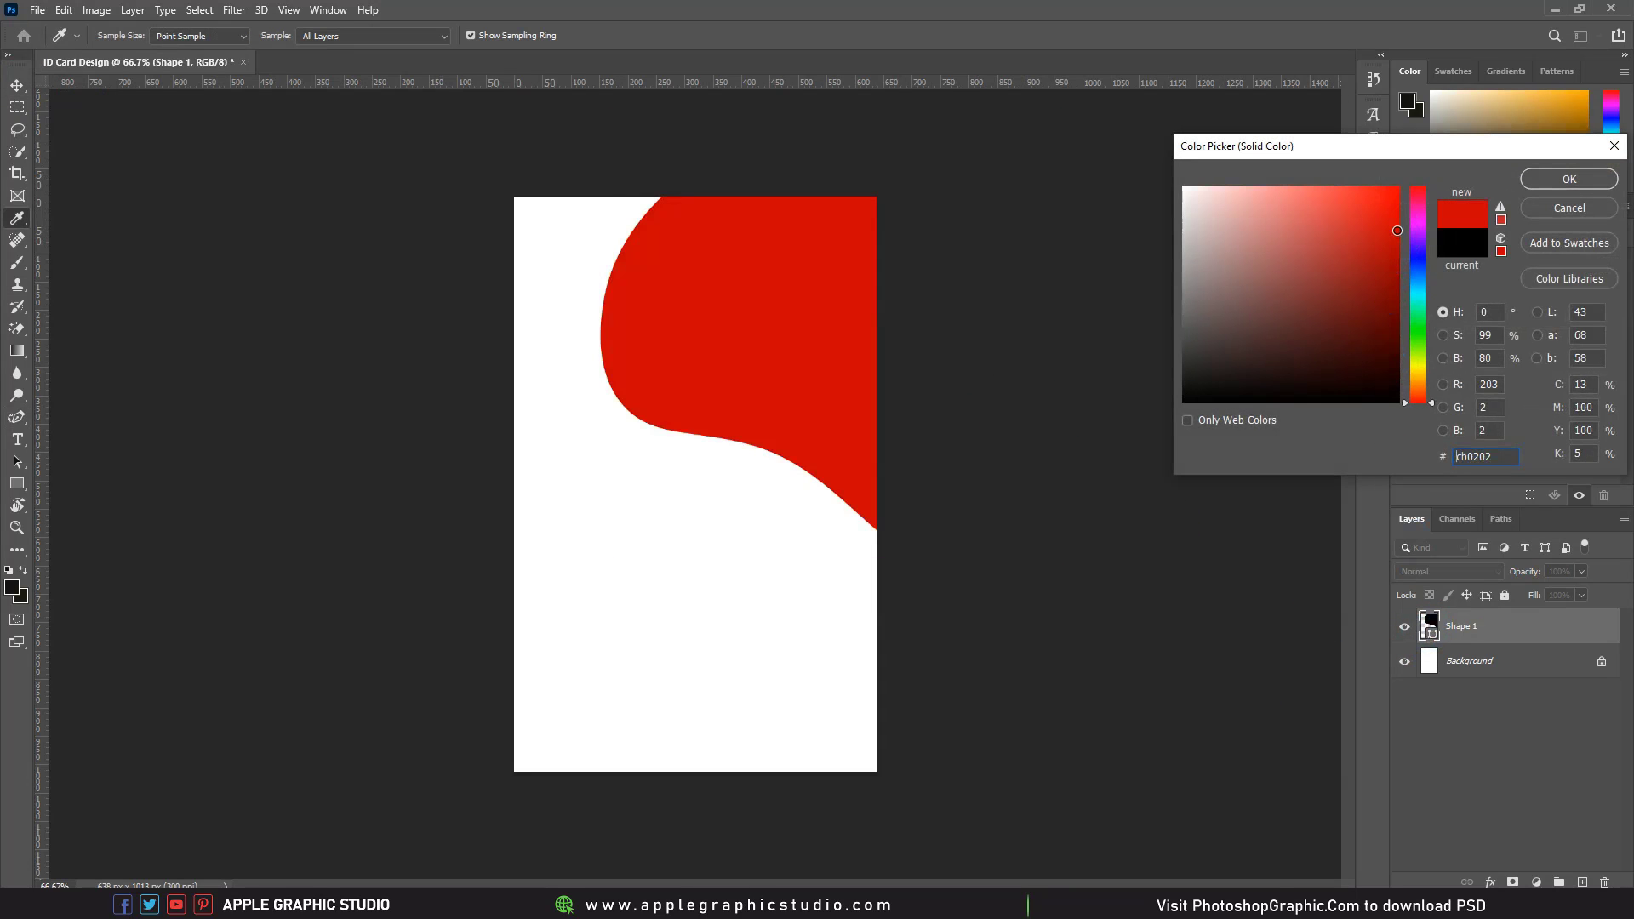
pyautogui.moveTo(1397, 231); pyautogui.dragTo(1408, 246)
pyautogui.click(1569, 179)
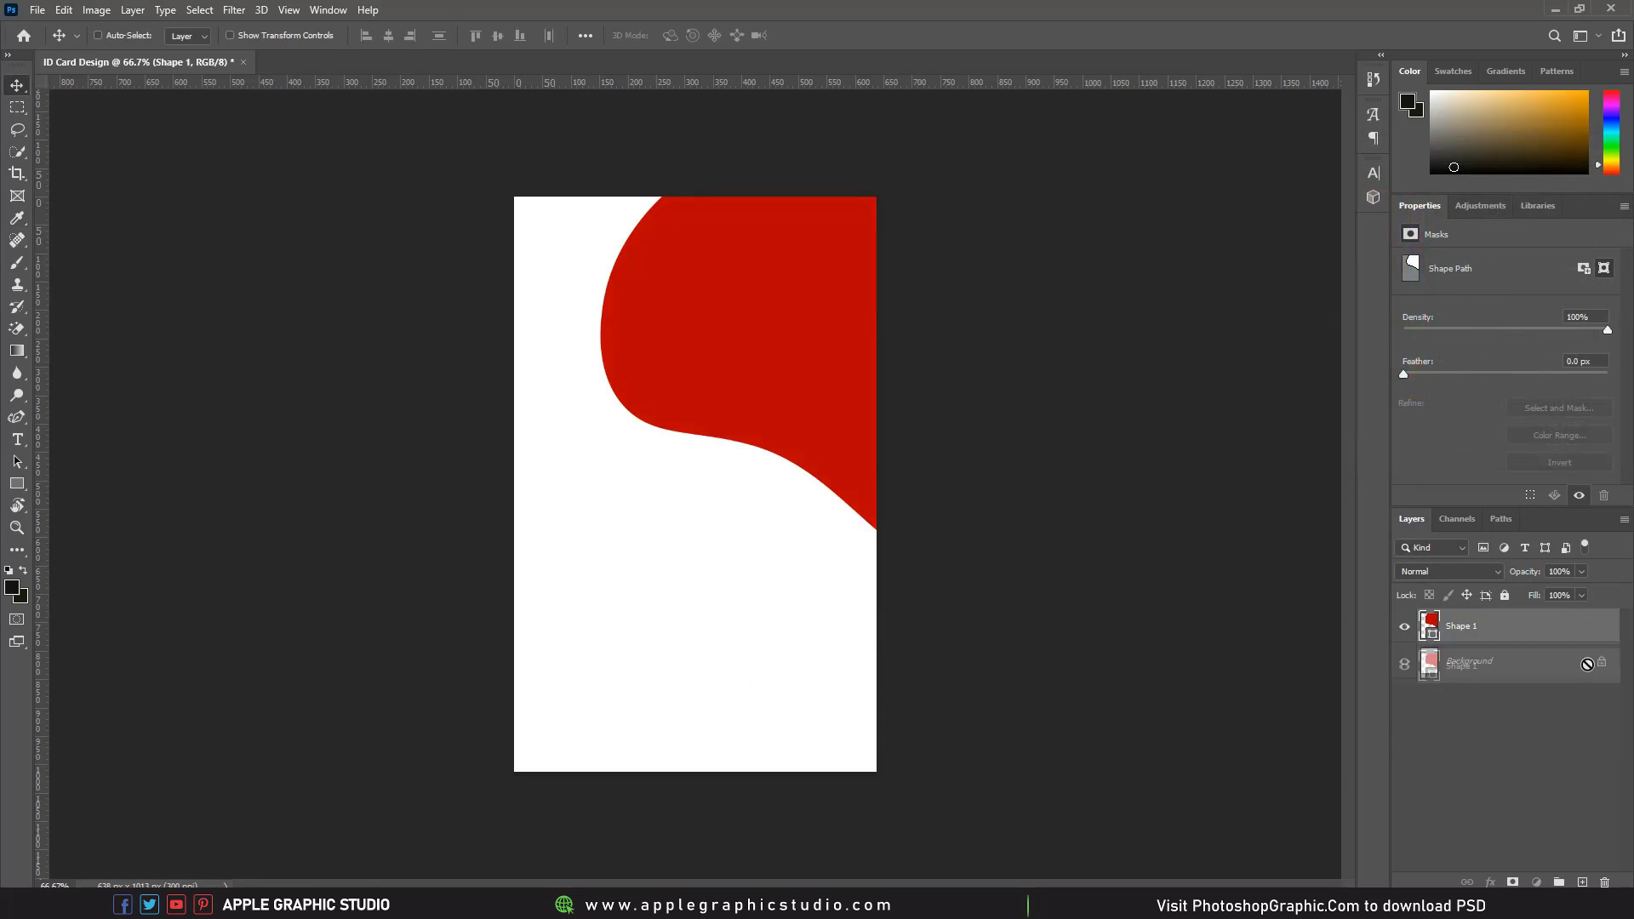
pyautogui.moveTo(1463, 626); pyautogui.dragTo(1582, 882)
# Rotate the lower Shape 1 wave about 6° and shift it down-right.
pyautogui.doubleClick(1430, 672)
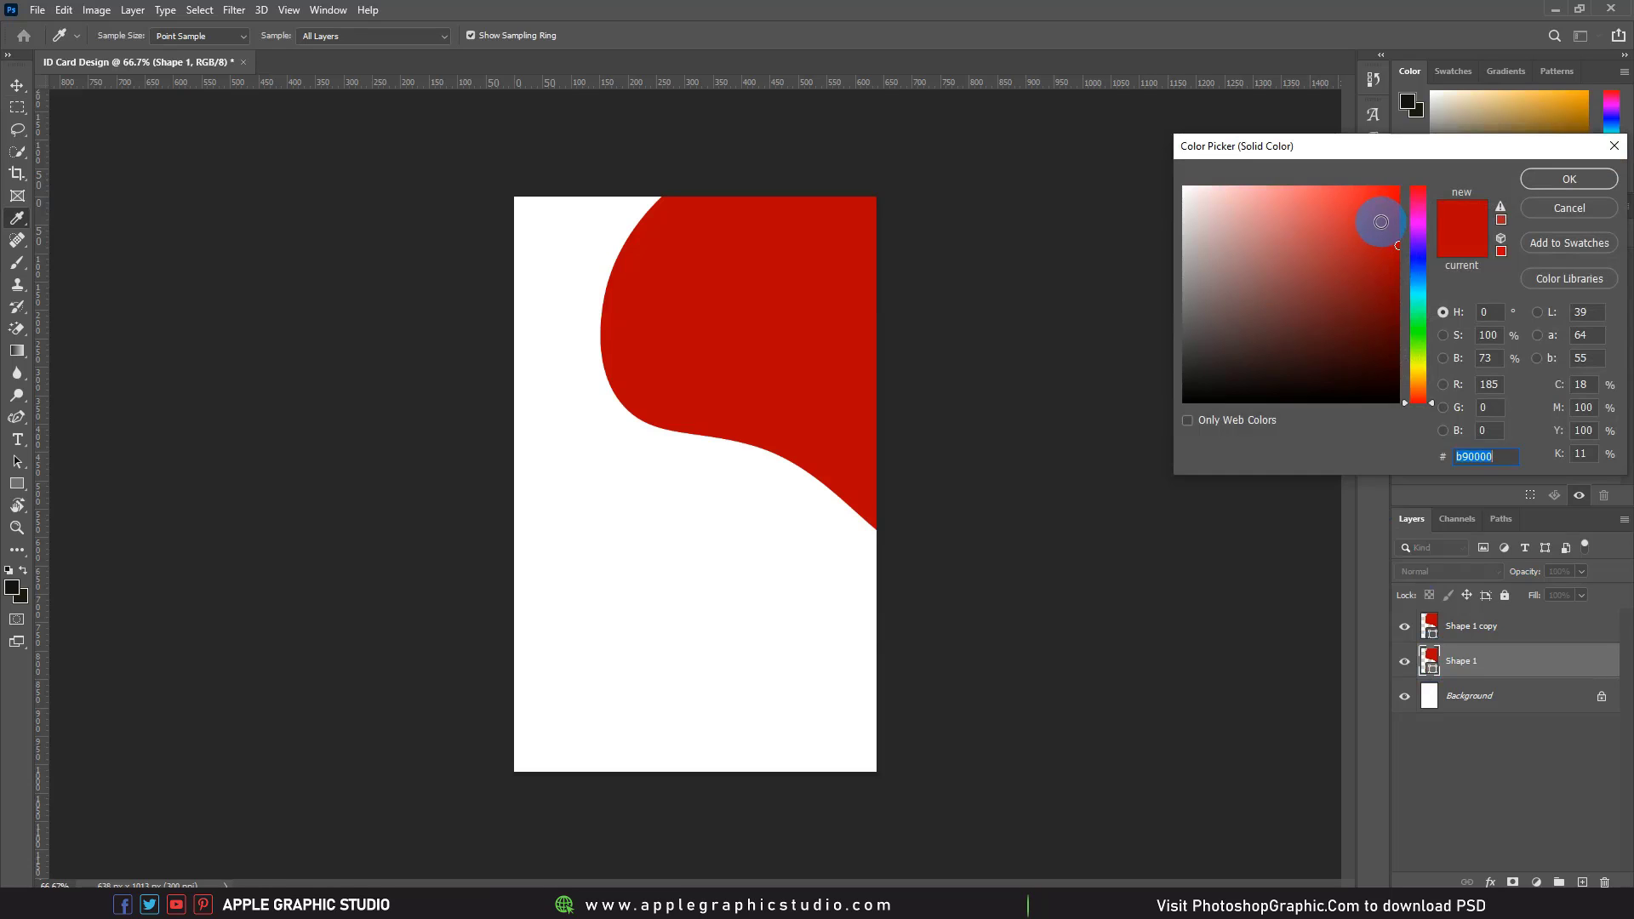
pyautogui.click(1559, 177)
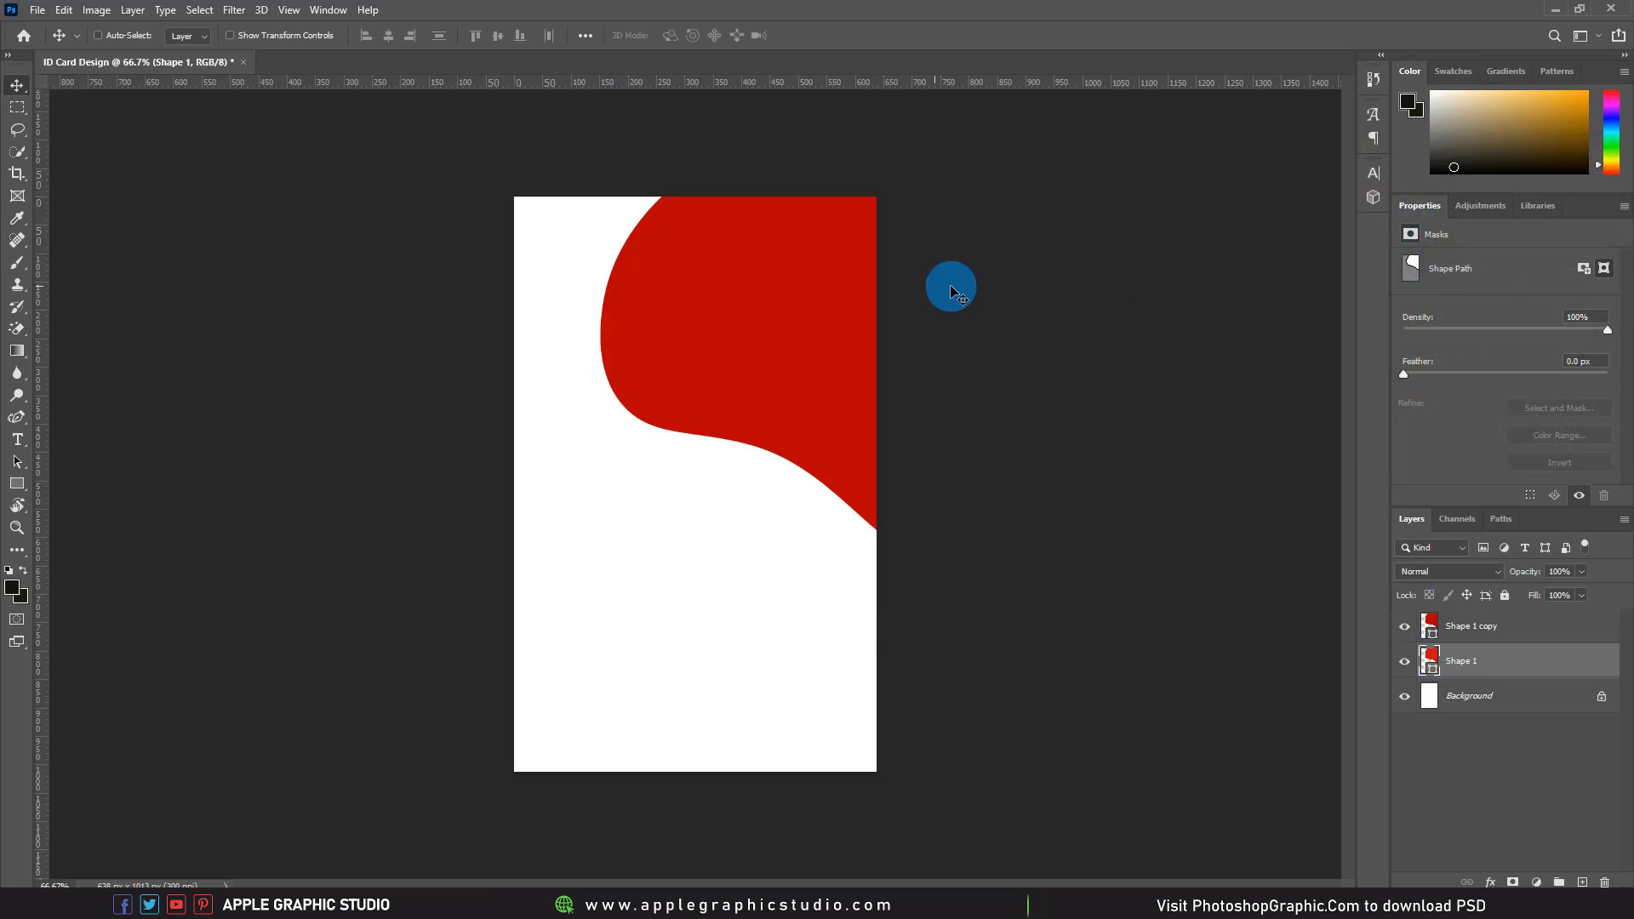
pyautogui.click(67, 17)
pyautogui.click(142, 381)
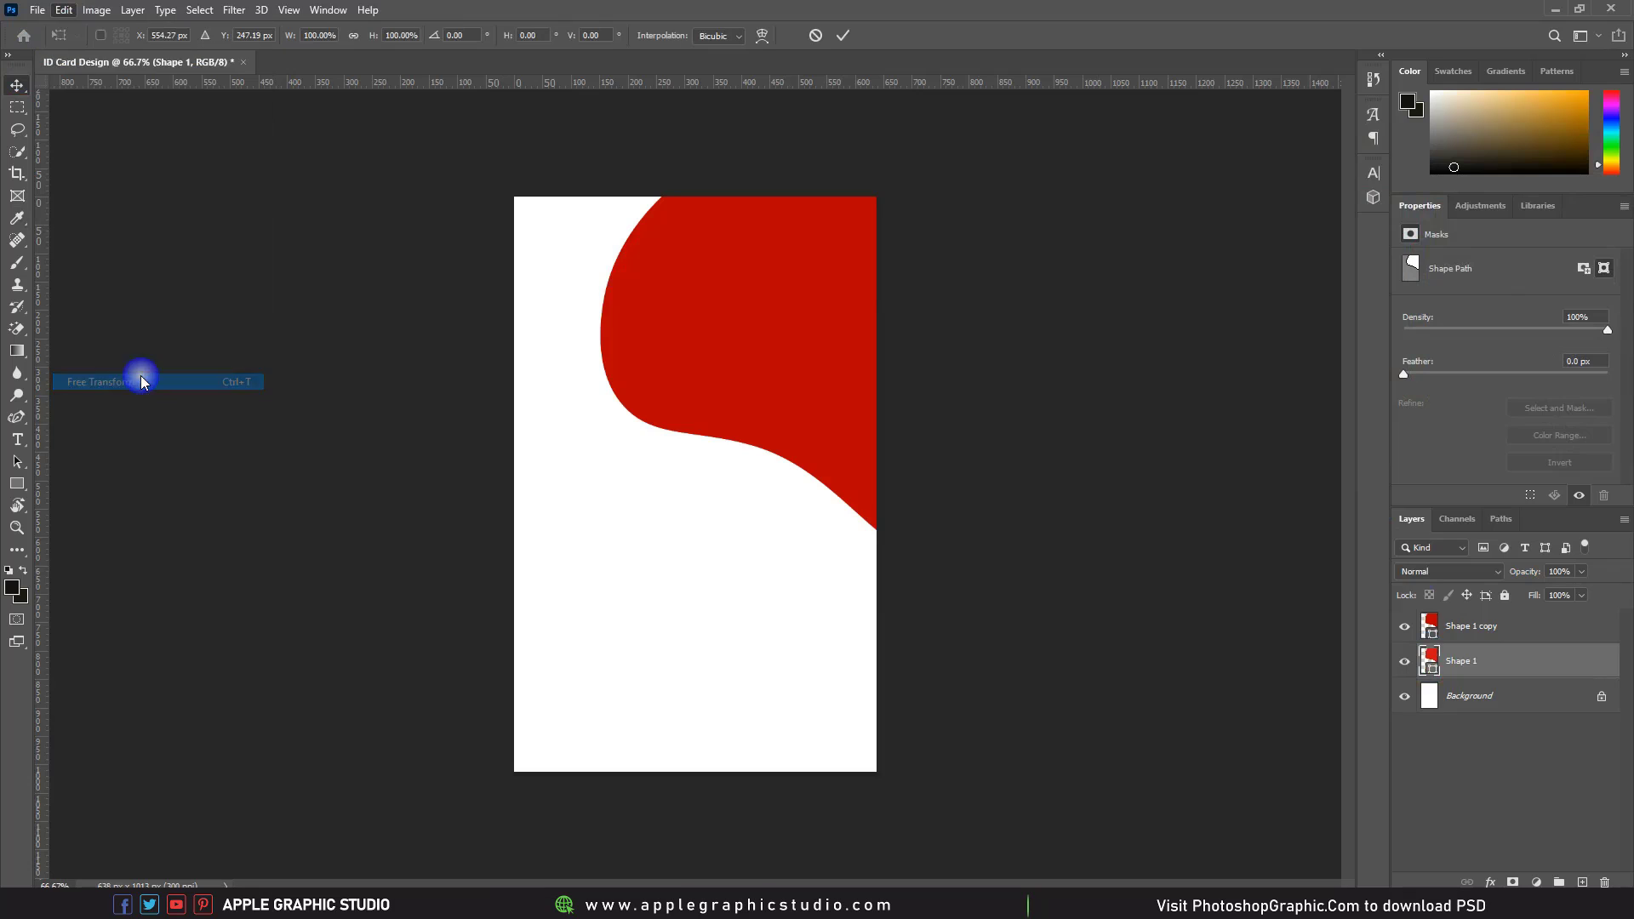
pyautogui.moveTo(1130, 393); pyautogui.dragTo(1135, 428)
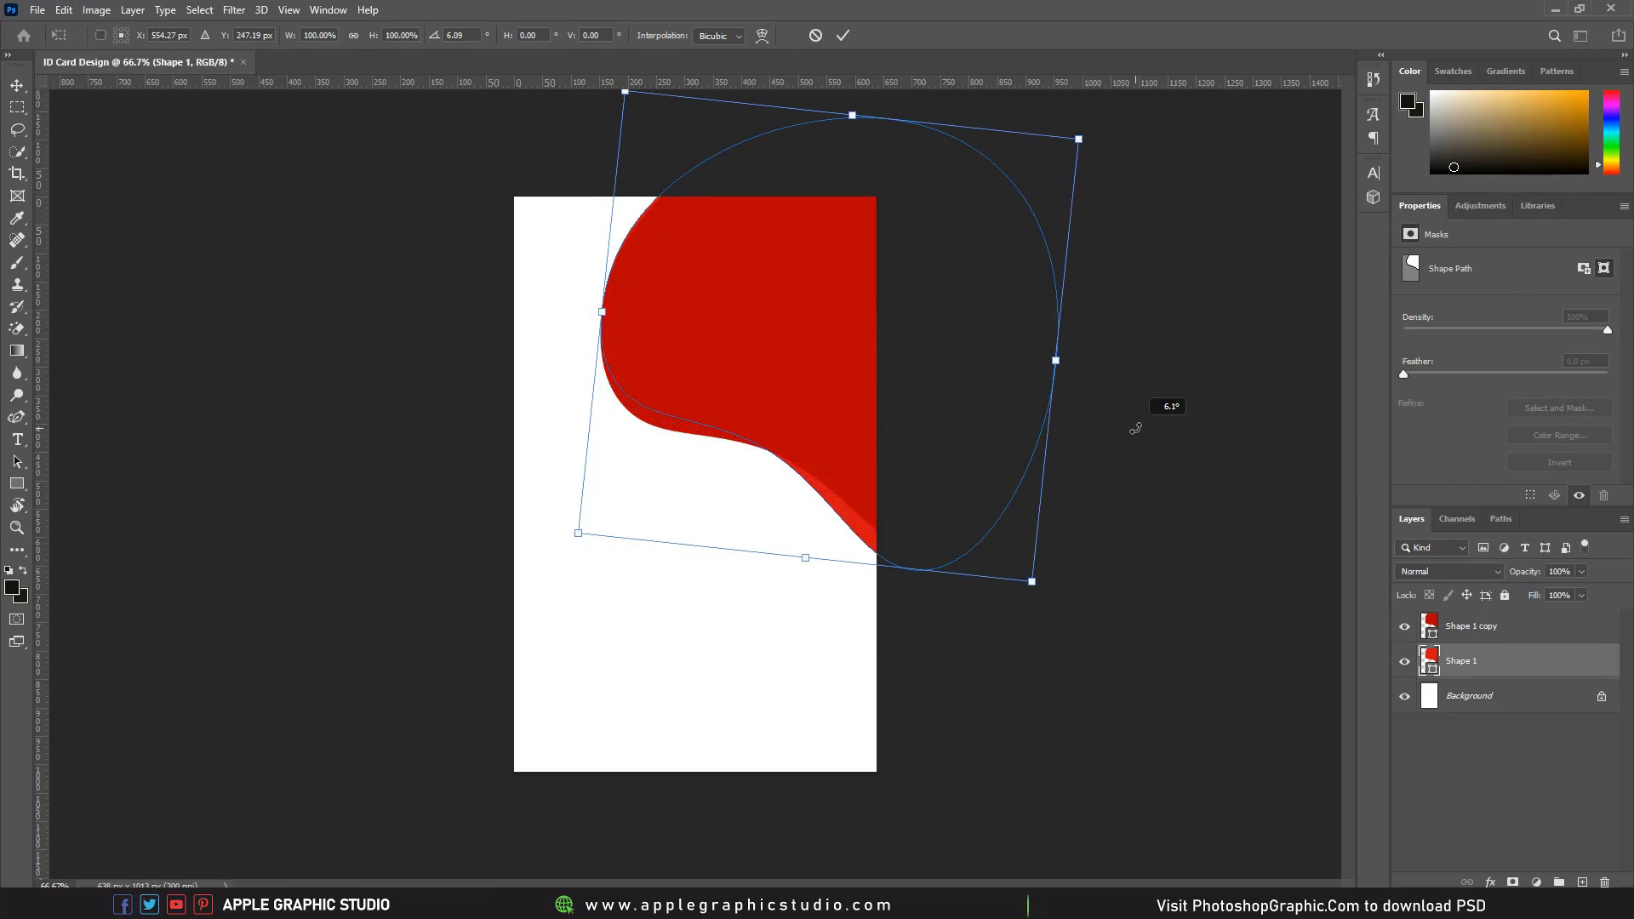
pyautogui.moveTo(806, 346); pyautogui.dragTo(822, 364)
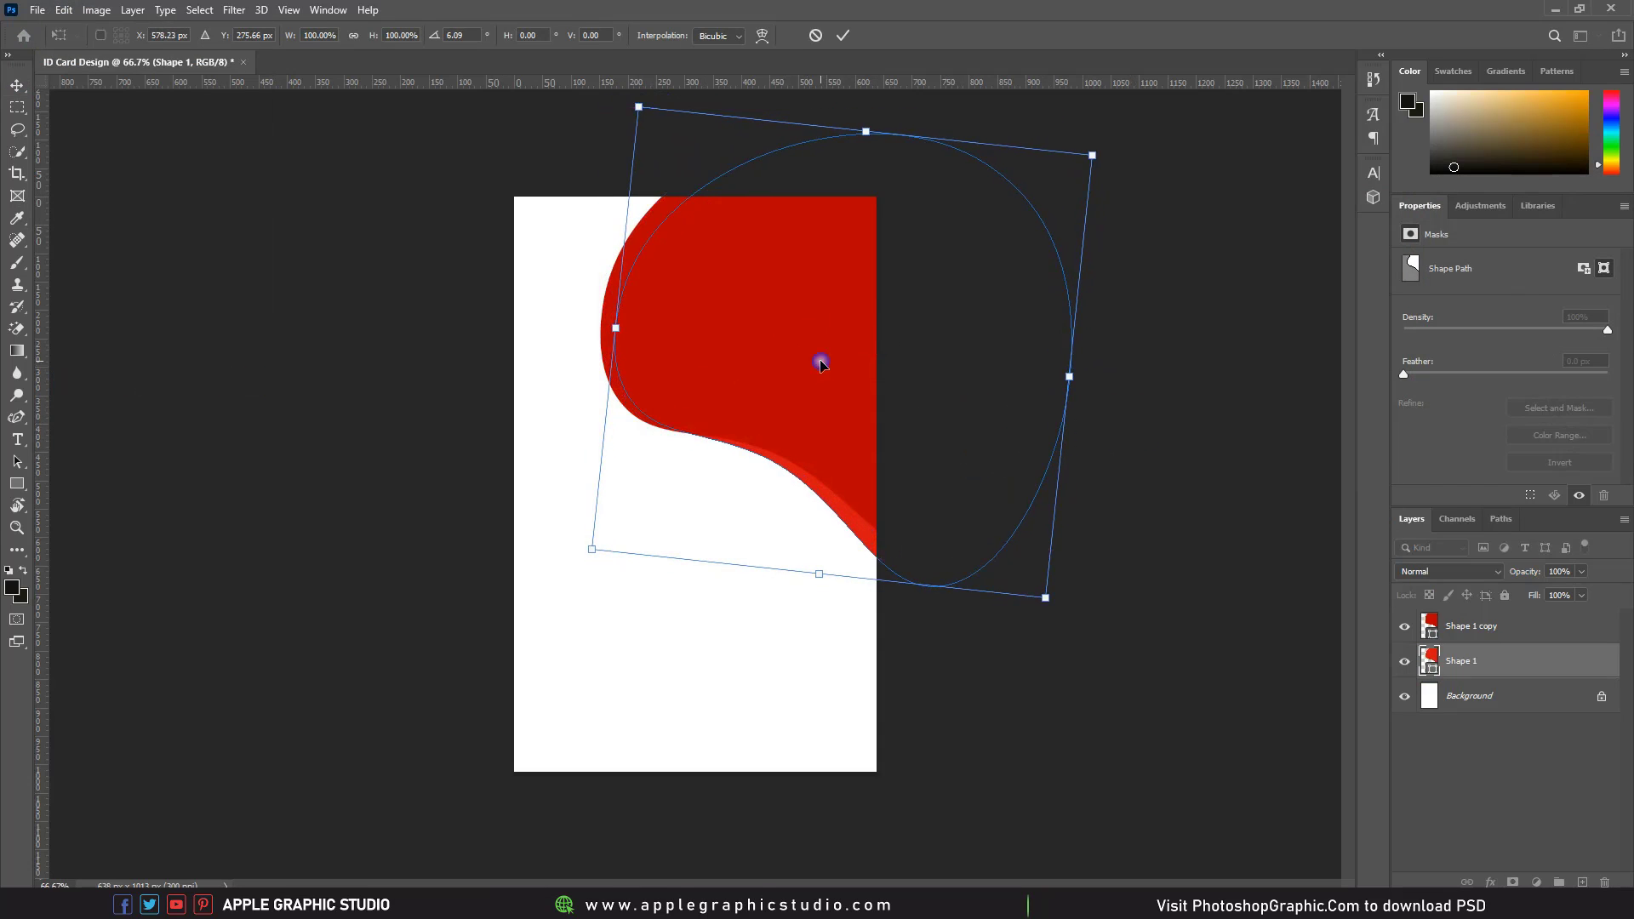
pyautogui.click(842, 35)
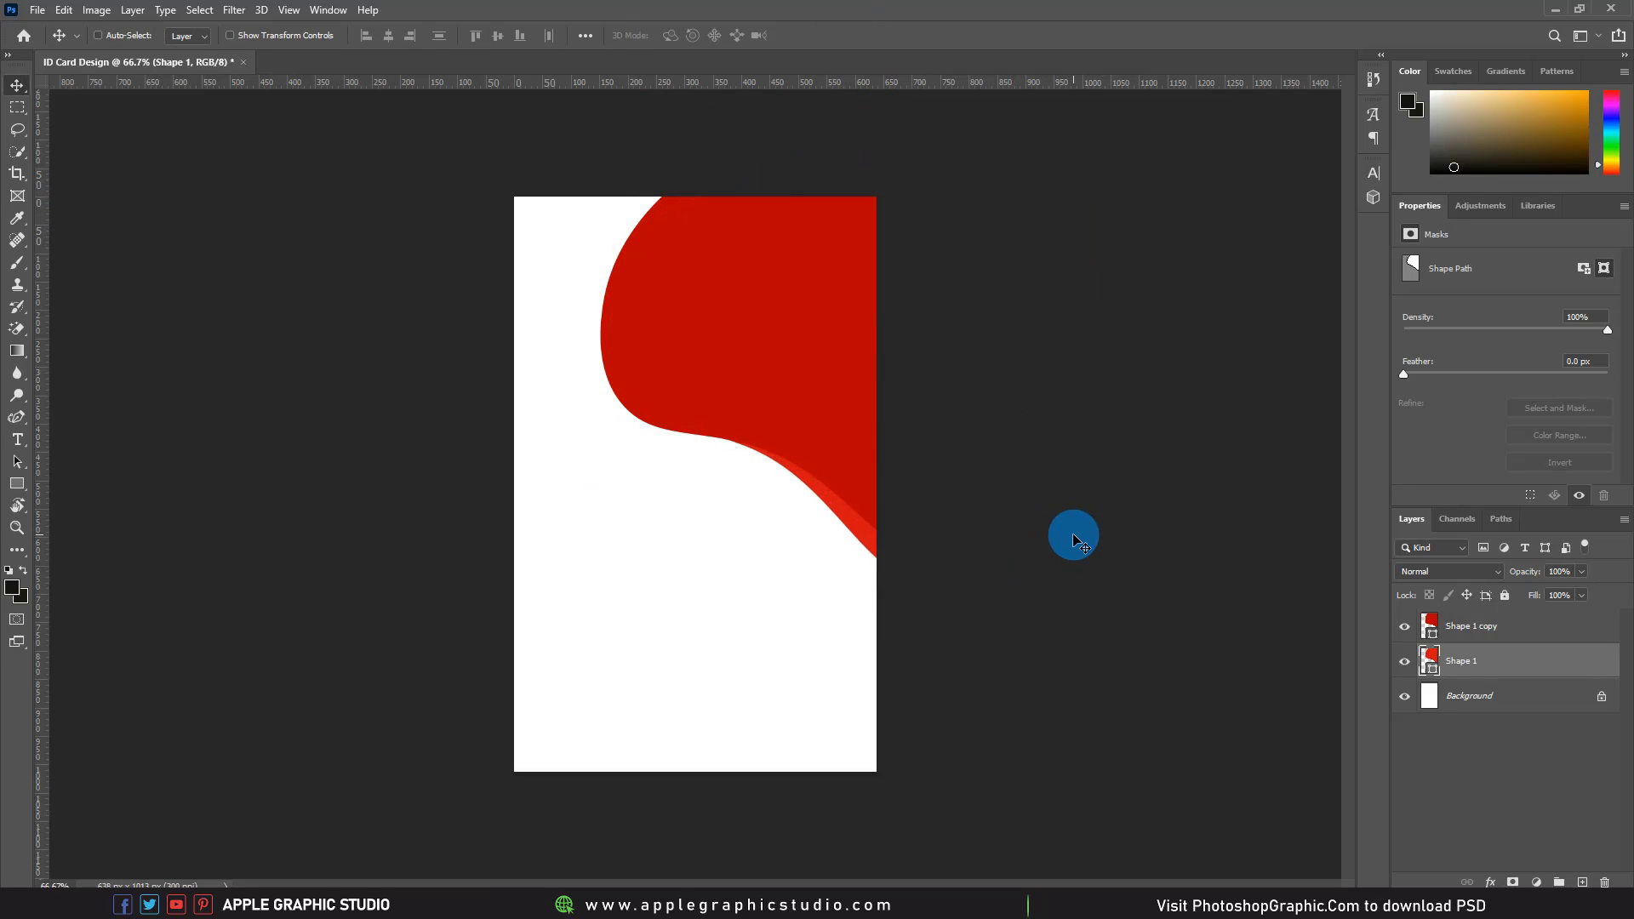
# Recolour the lower wave light pink #fd9c9c.
pyautogui.doubleClick(1430, 661)
pyautogui.click(1274, 193)
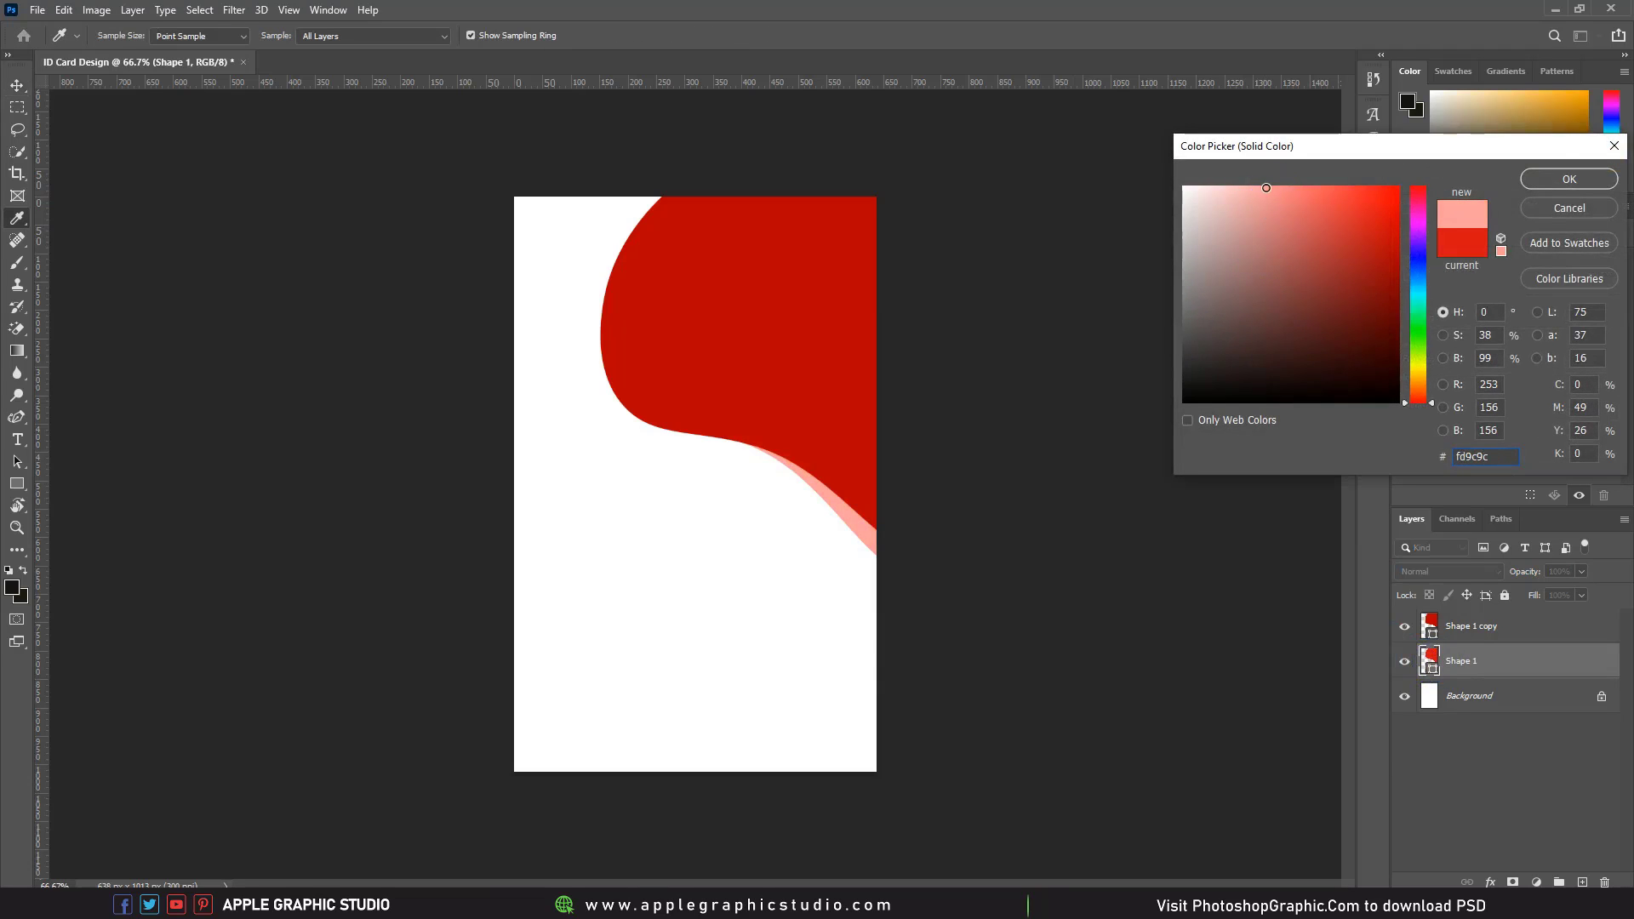
pyautogui.click(1569, 179)
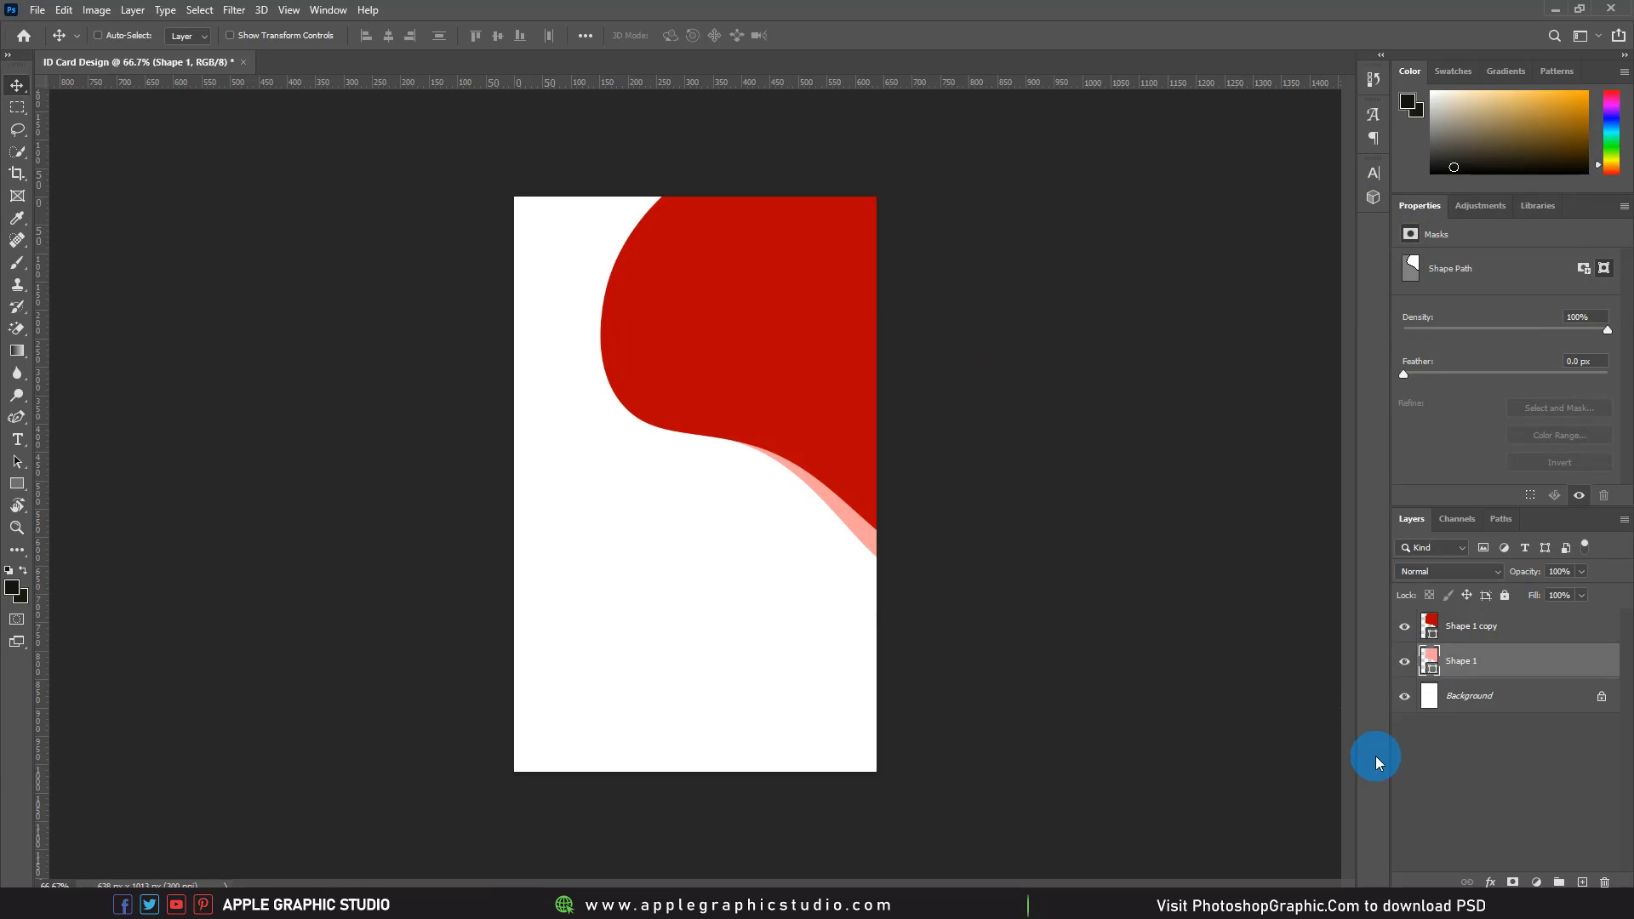
# Duplicate the top red wave, clip the copy to the layer below, and keep its darker red fill.
pyautogui.click(1547, 634)
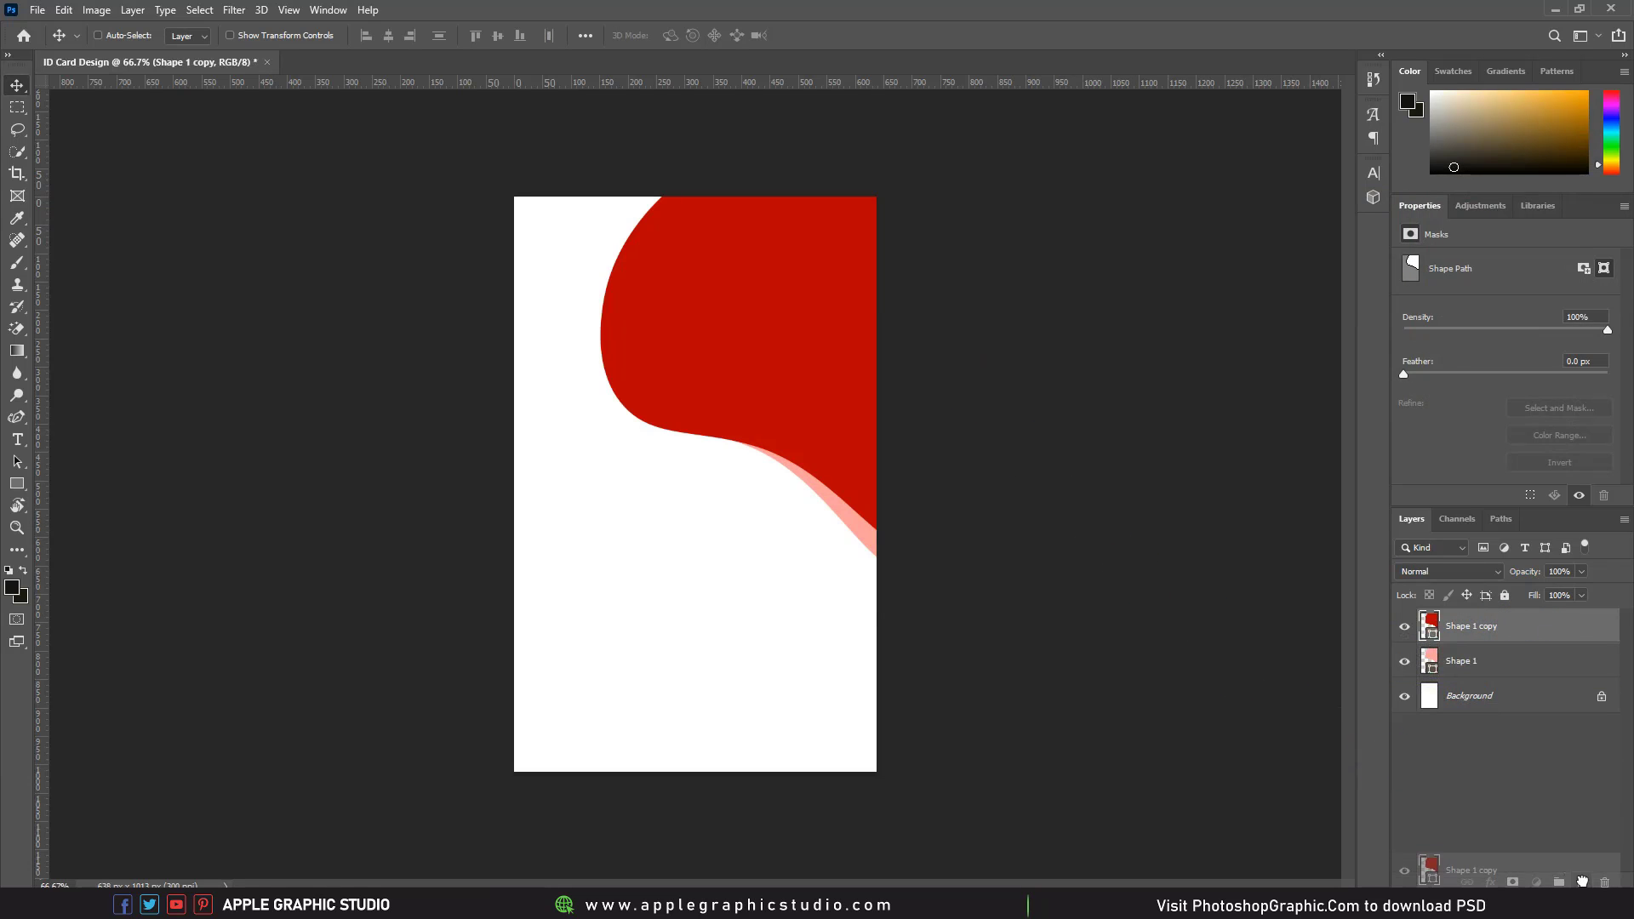
pyautogui.hotkey('ctrl', 'j')
pyautogui.rightClick(1485, 631)
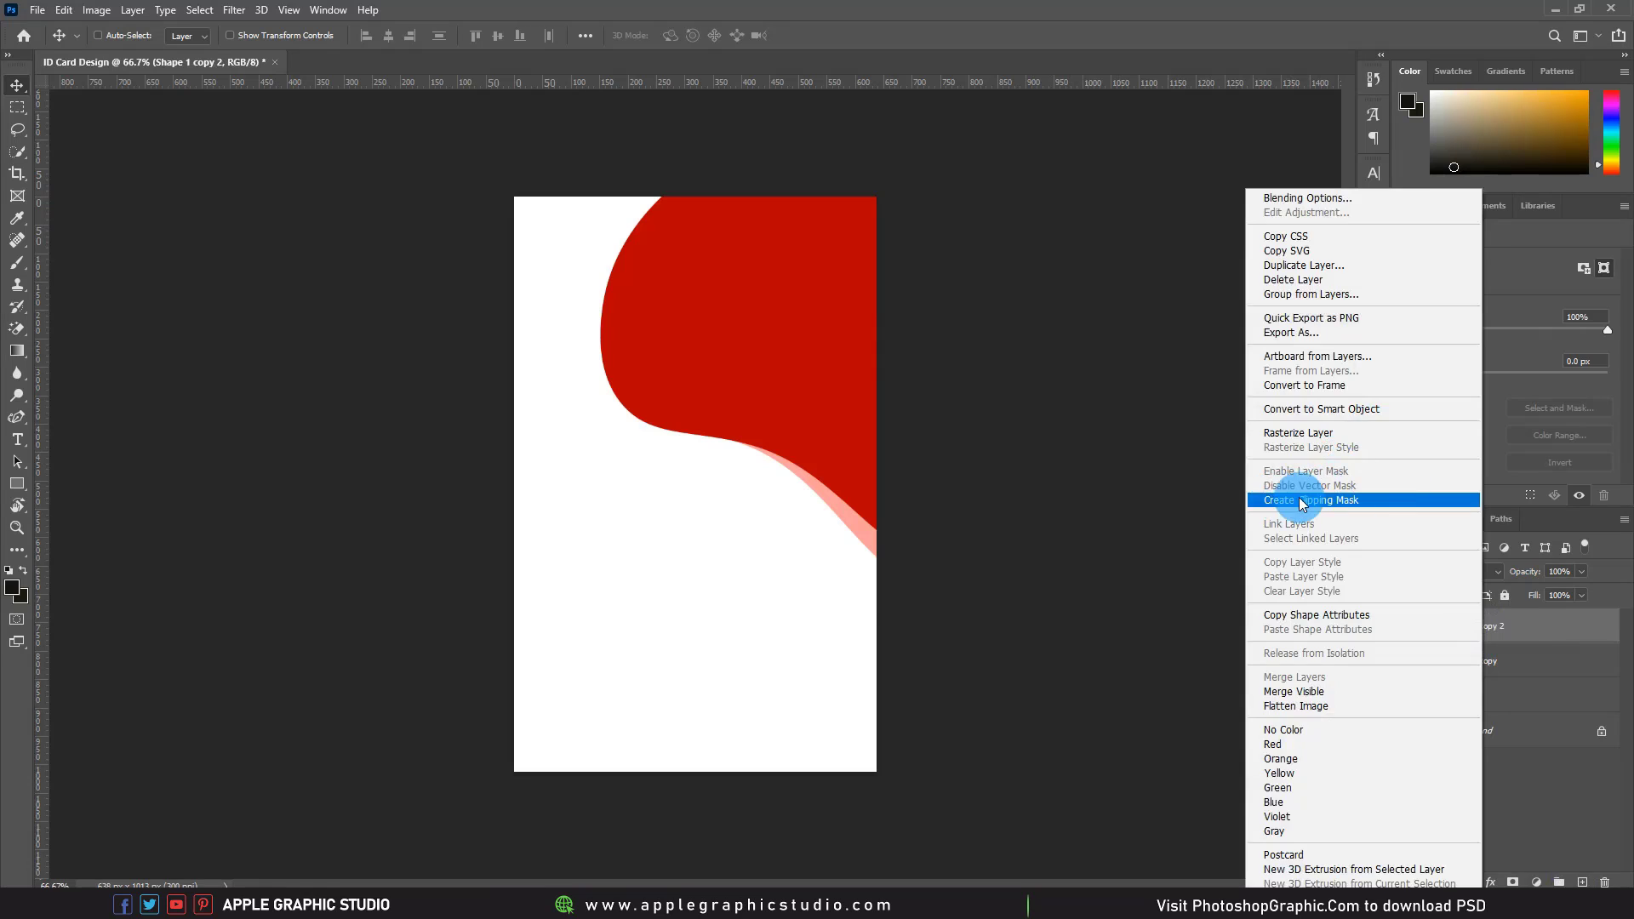
pyautogui.click(1298, 500)
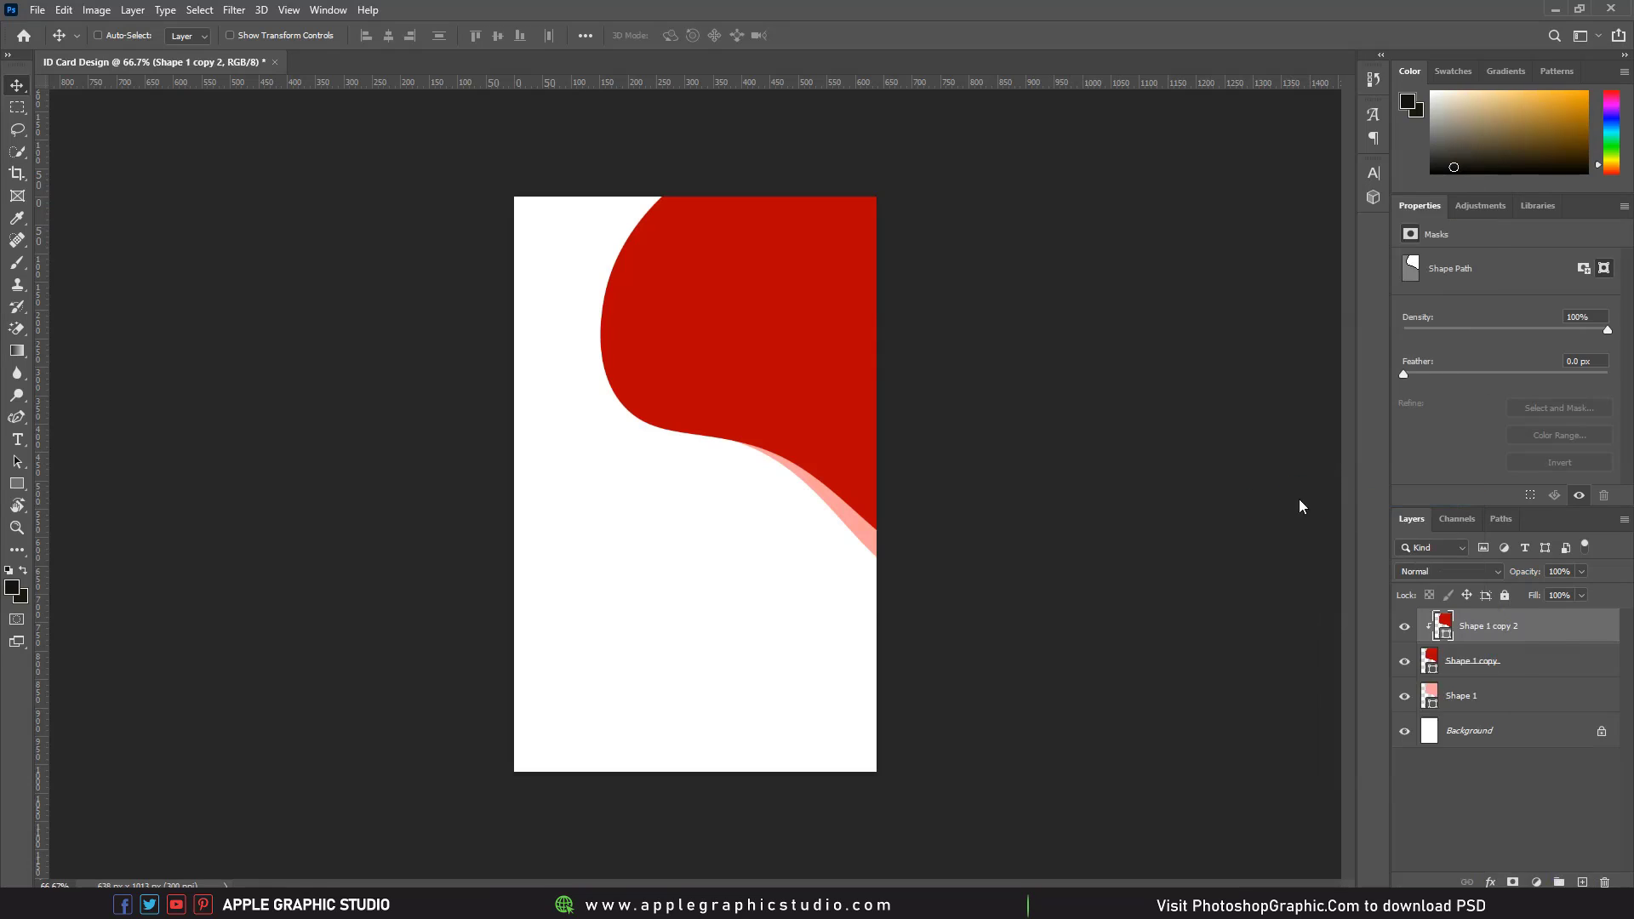
pyautogui.doubleClick(1444, 630)
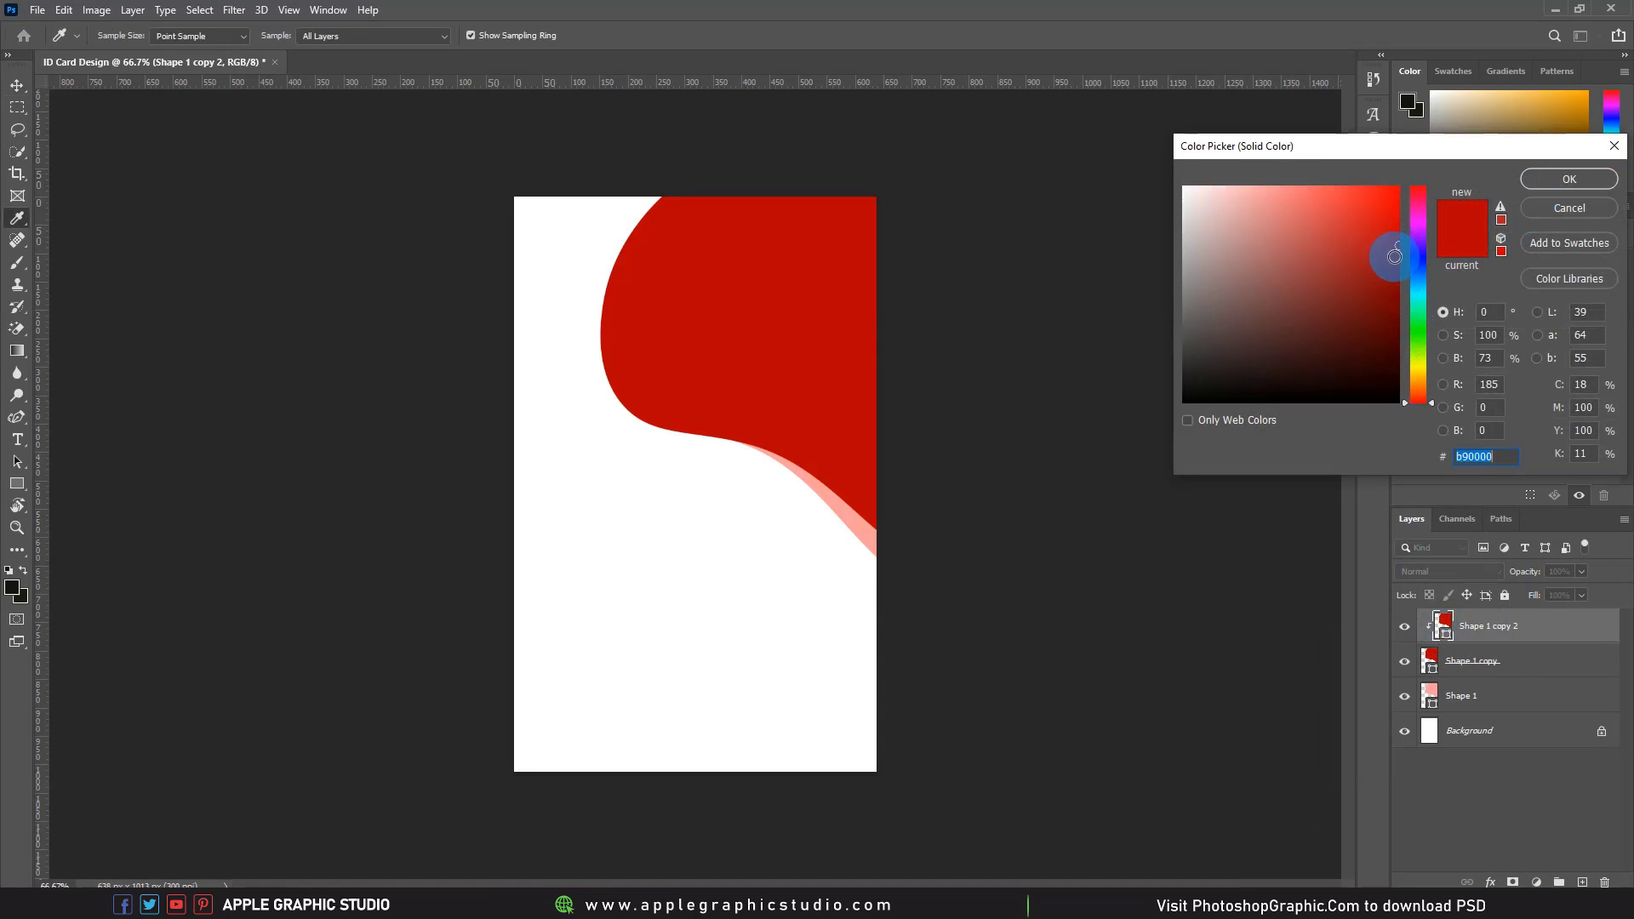
pyautogui.click(1569, 179)
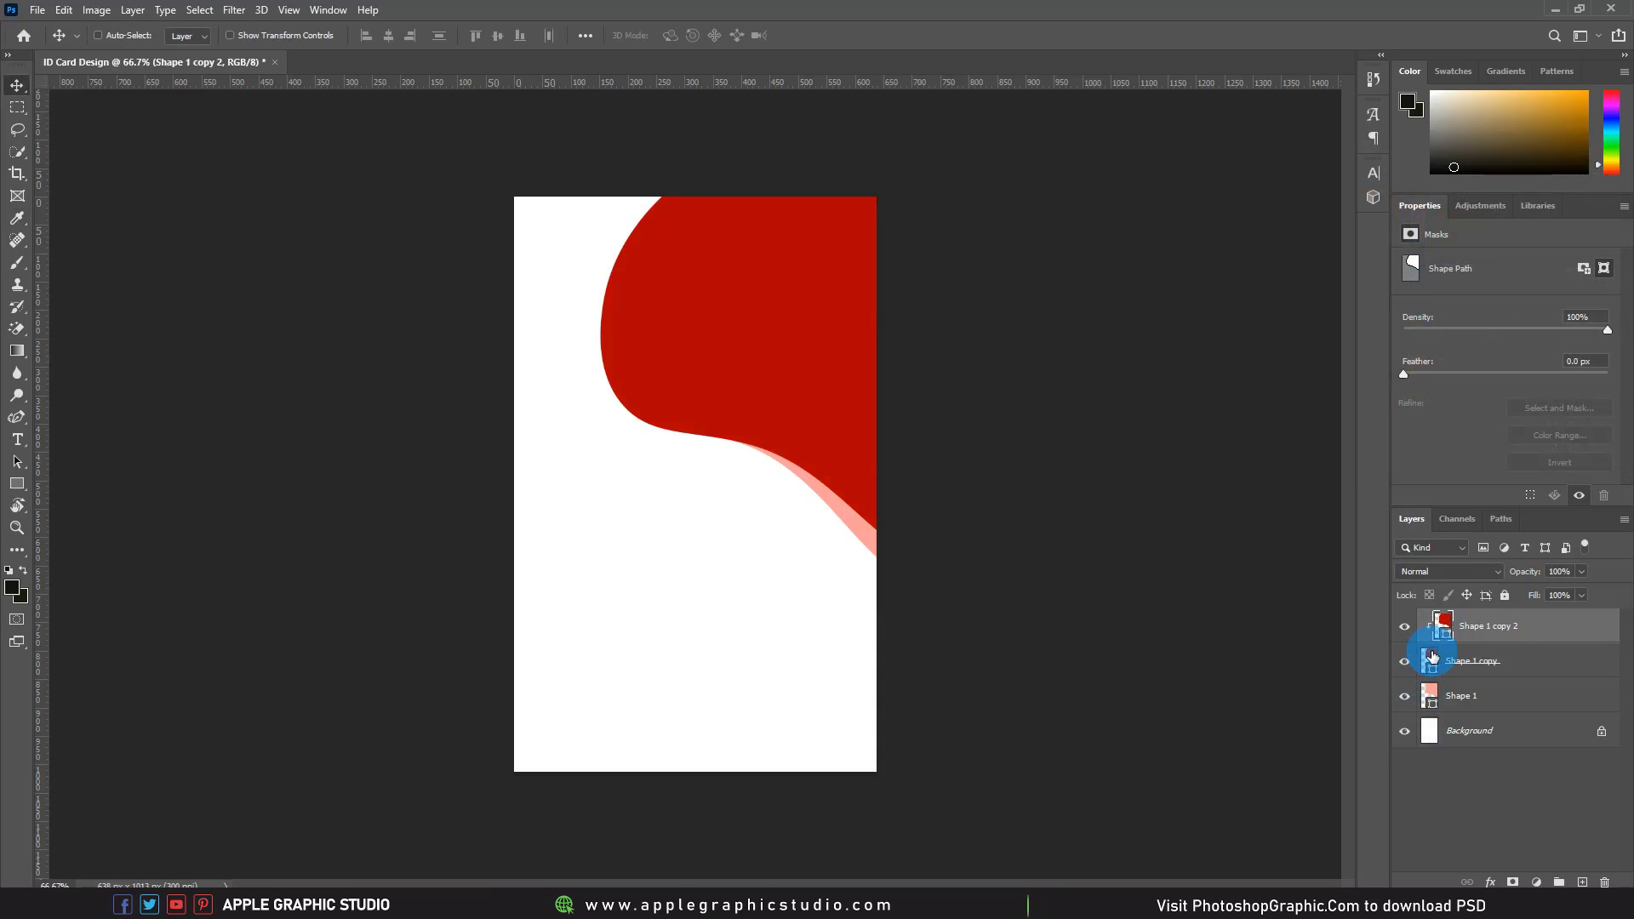
# Recolour the Shape 1 copy wave brighter red #cc0808.
pyautogui.press('v')
pyautogui.click(1429, 662)
pyautogui.doubleClick(1429, 662)
pyautogui.moveTo(1324, 286); pyautogui.dragTo(1391, 230)
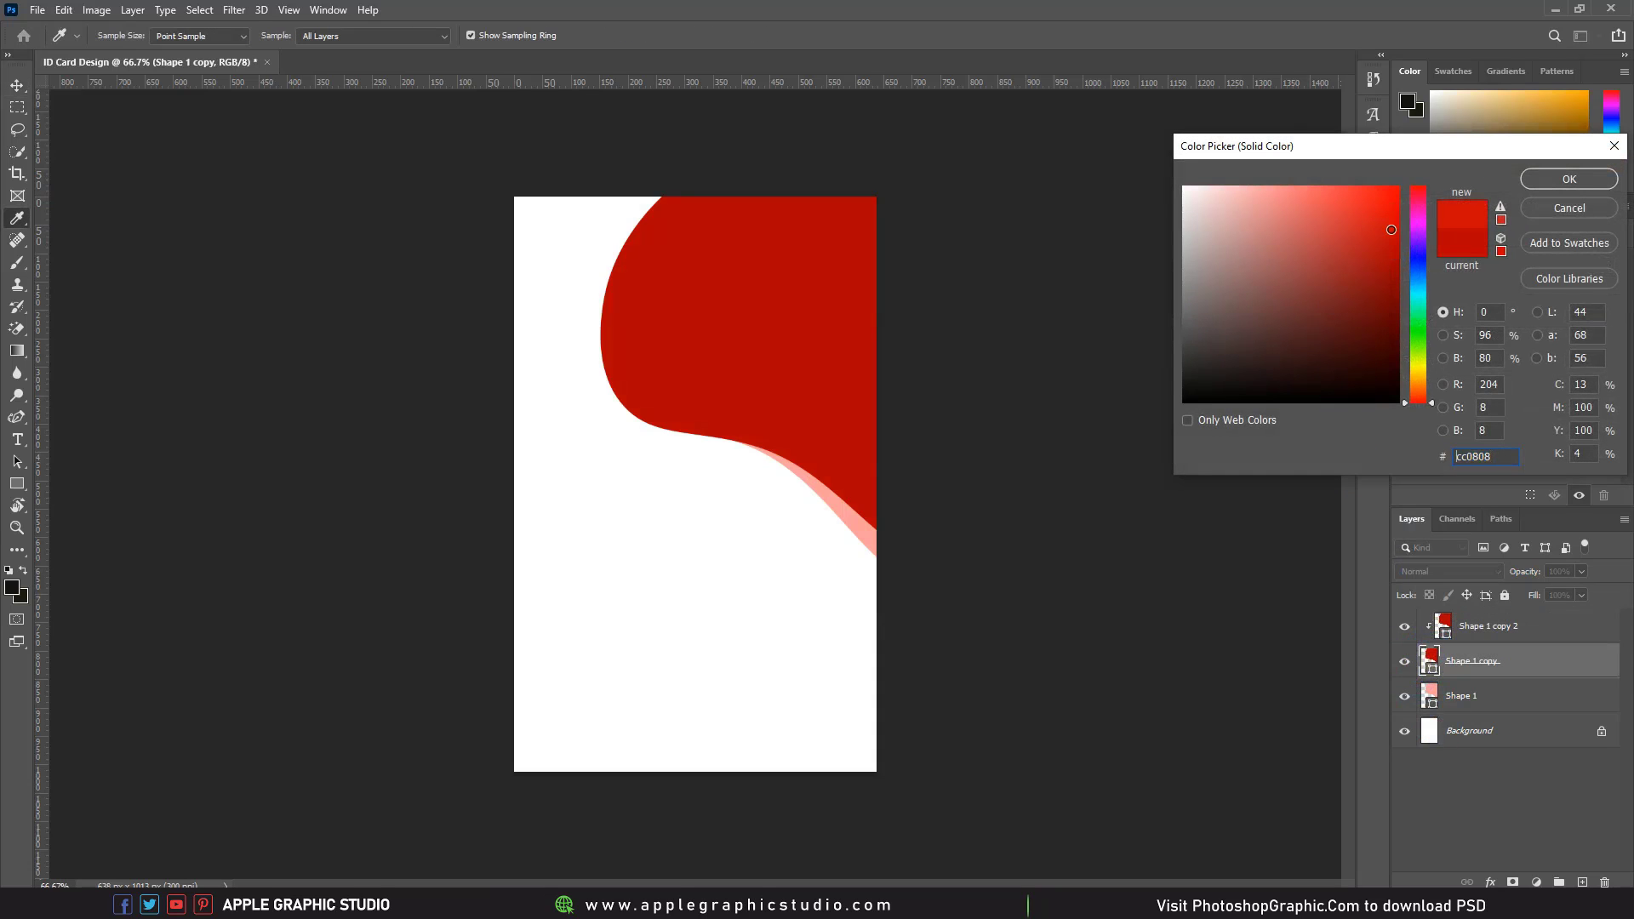
pyautogui.click(1547, 182)
# Shift the darker Shape 1 copy 2 wave and rotate it about 7.6°.
pyautogui.click(1591, 630)
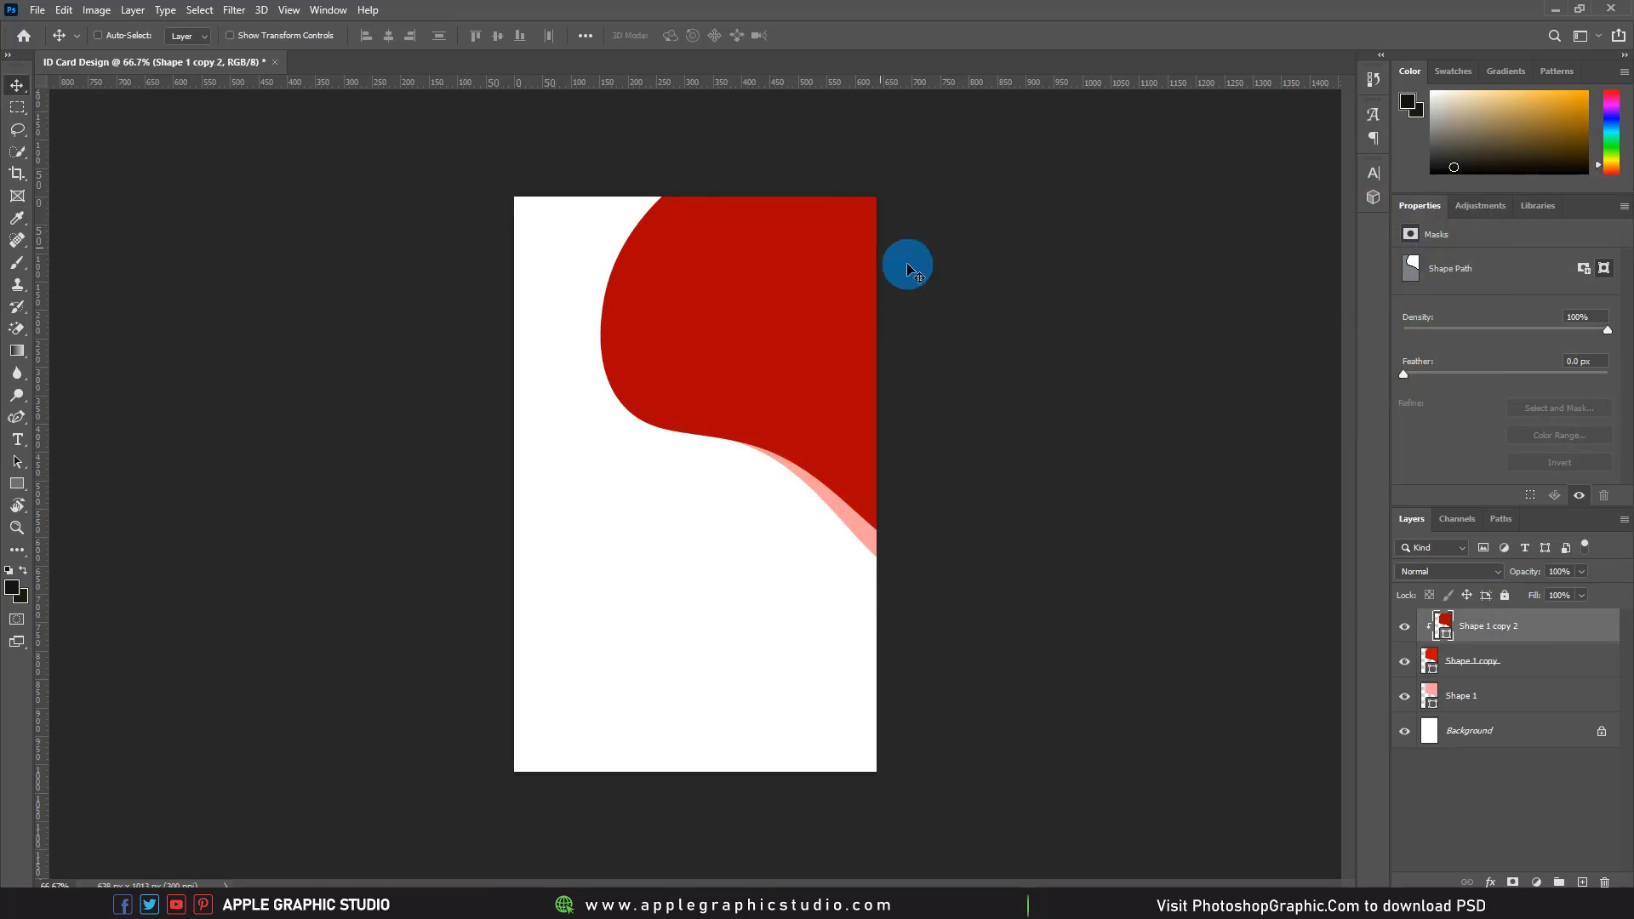
pyautogui.moveTo(813, 220)
pyautogui.mouseDown()
pyautogui.moveTo(855, 234)
pyautogui.moveTo(842, 238)
pyautogui.mouseUp()
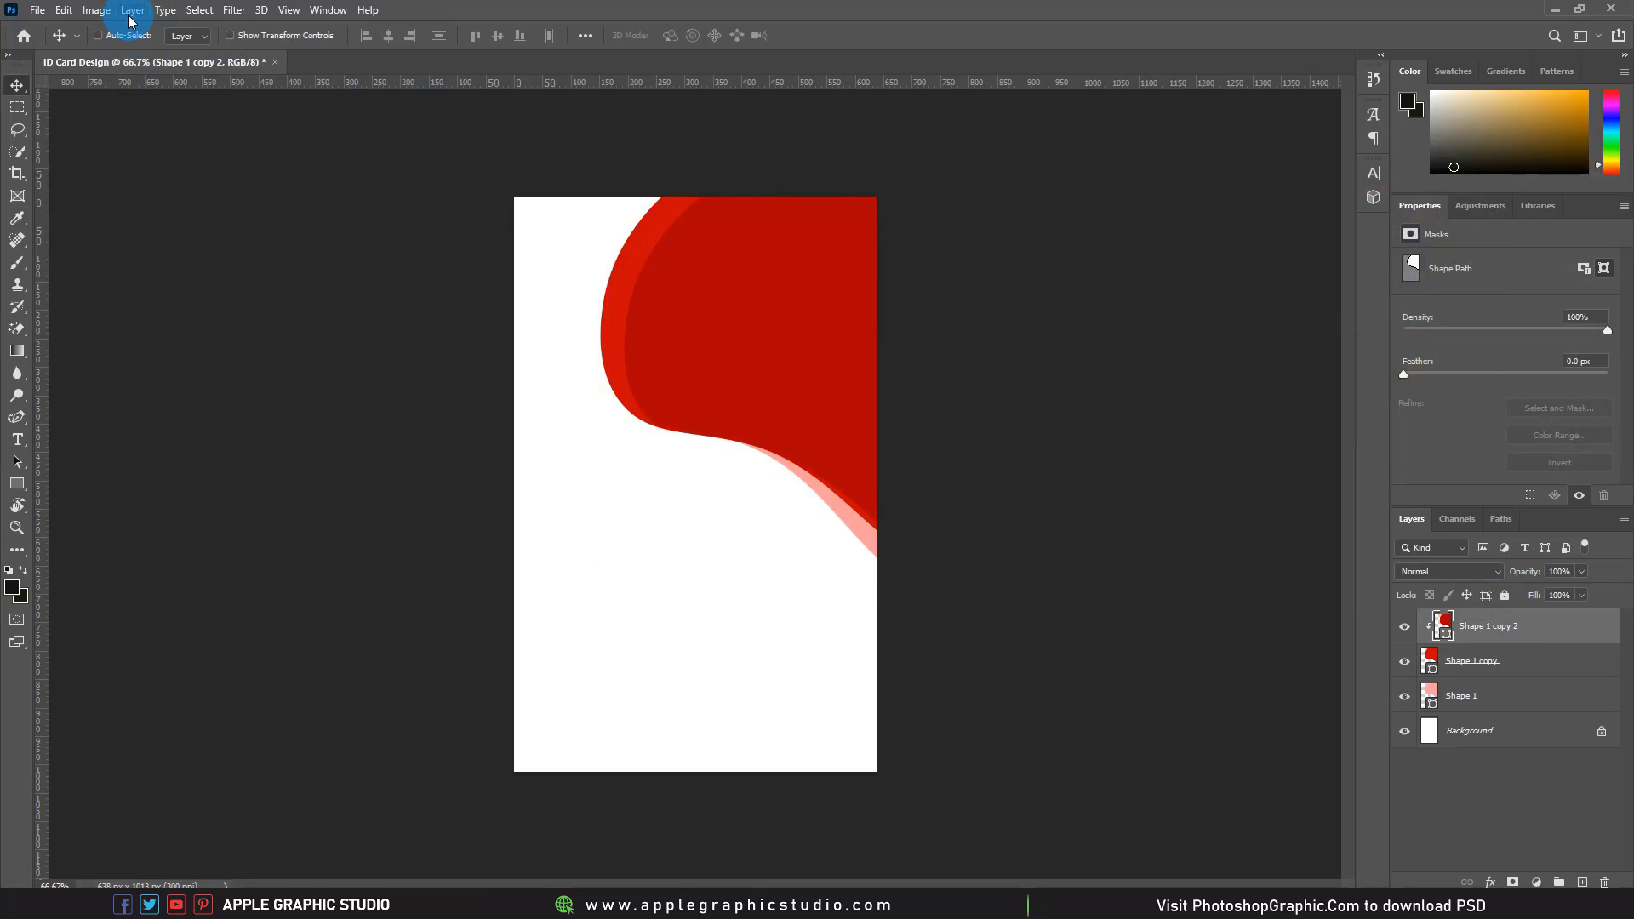
pyautogui.click(66, 9)
pyautogui.click(101, 381)
pyautogui.moveTo(1144, 258); pyautogui.dragTo(1142, 301)
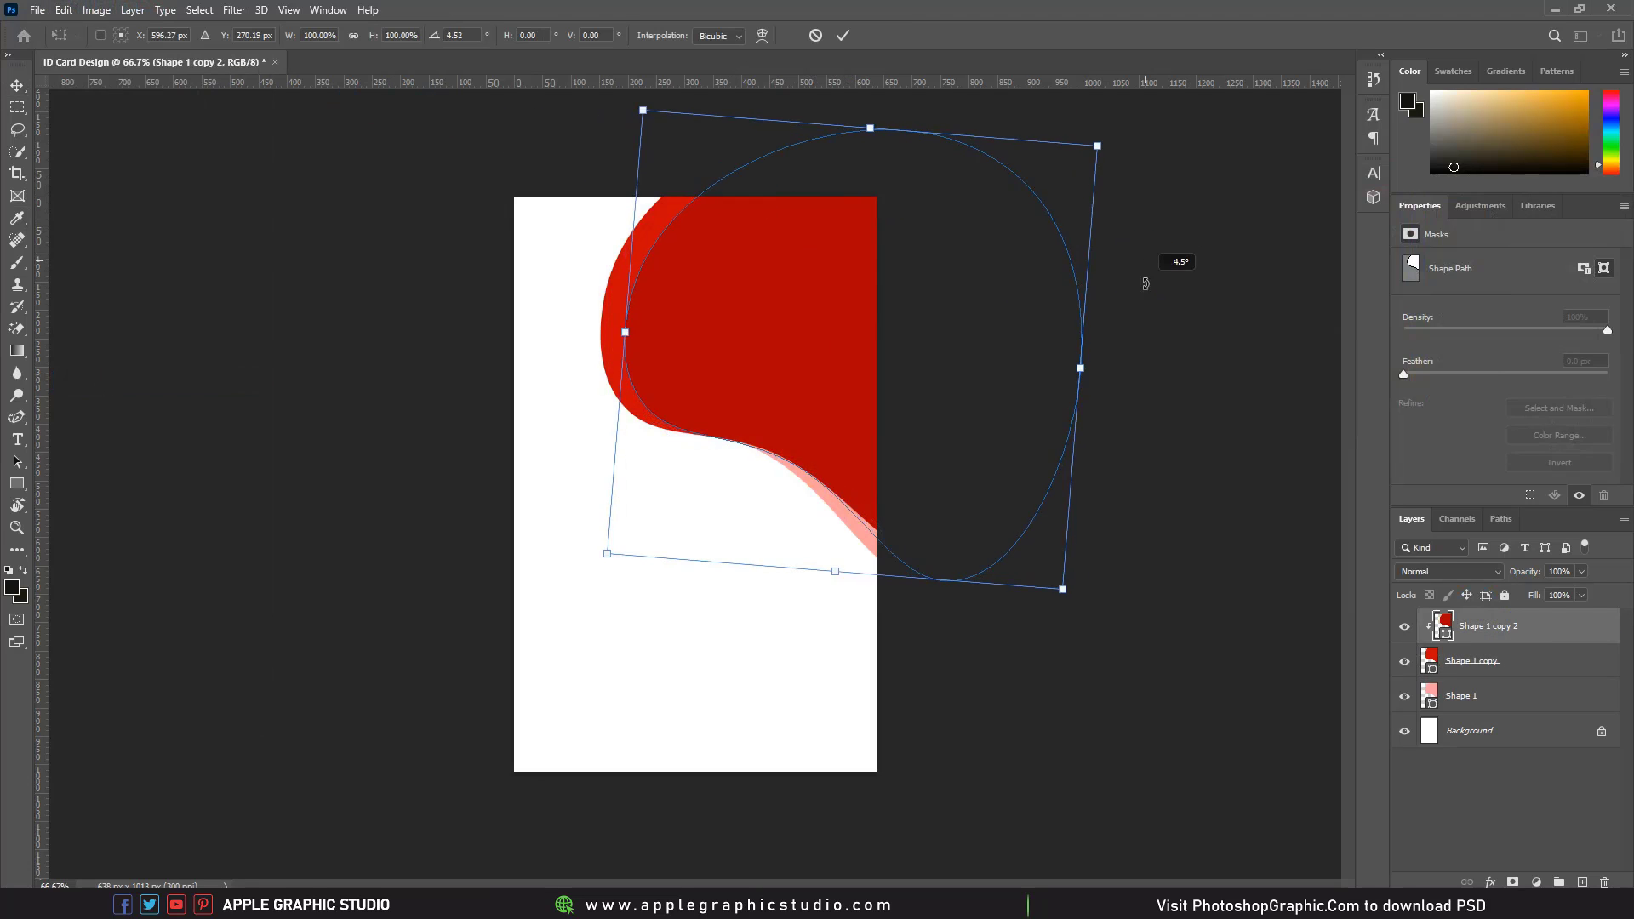
pyautogui.moveTo(825, 209); pyautogui.dragTo(809, 237)
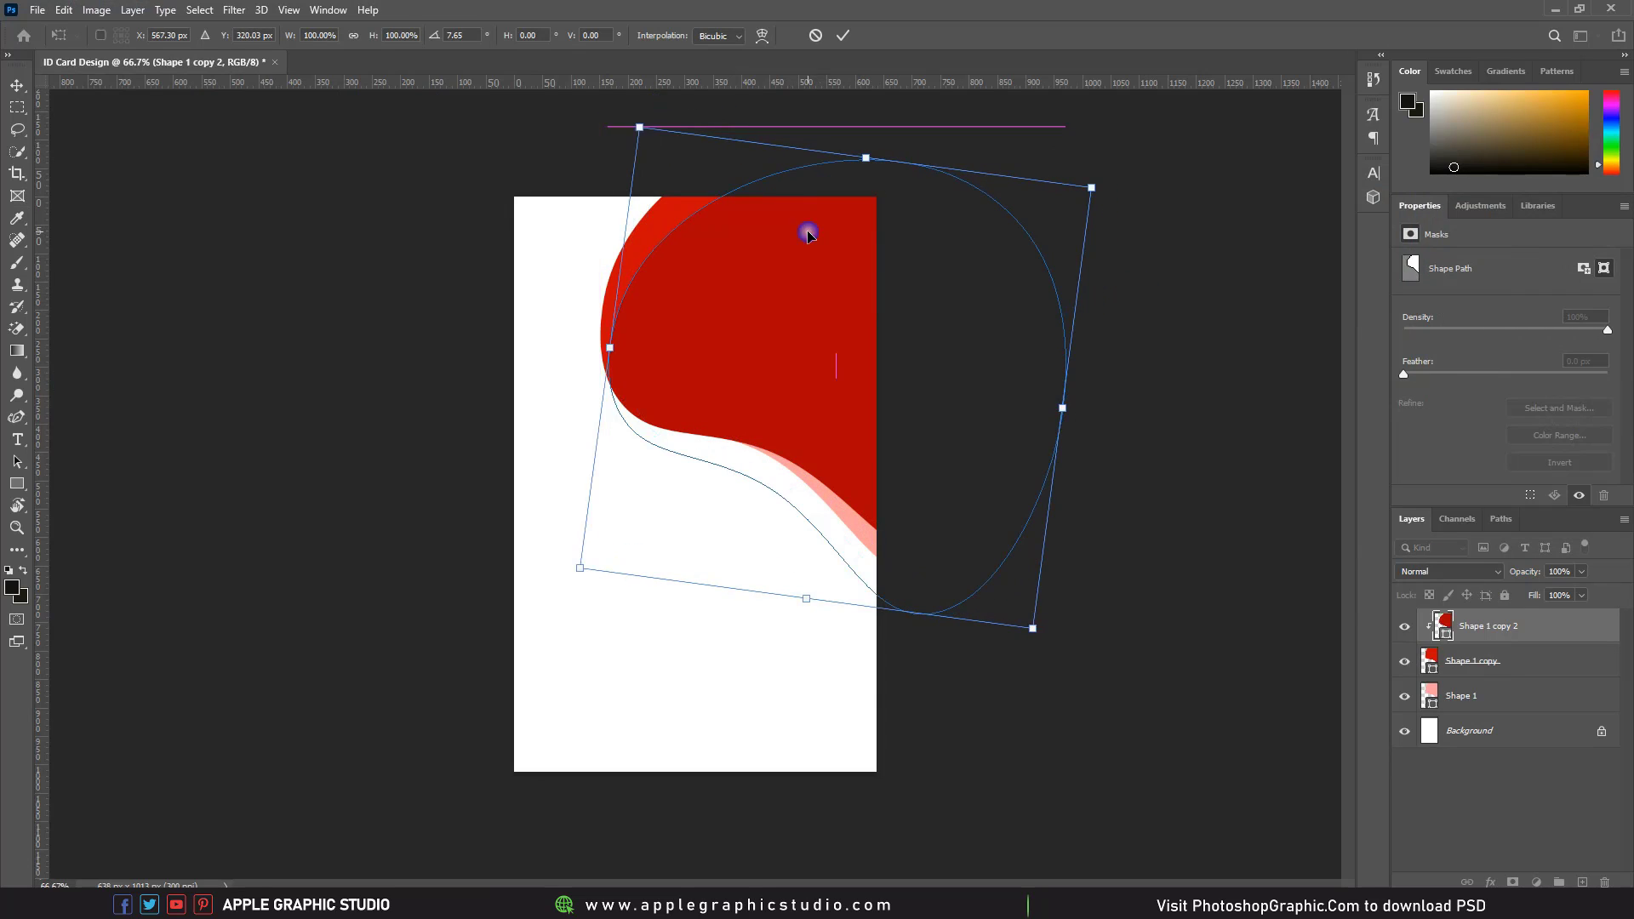
pyautogui.click(842, 35)
pyautogui.hotkey('ctrl', '1')
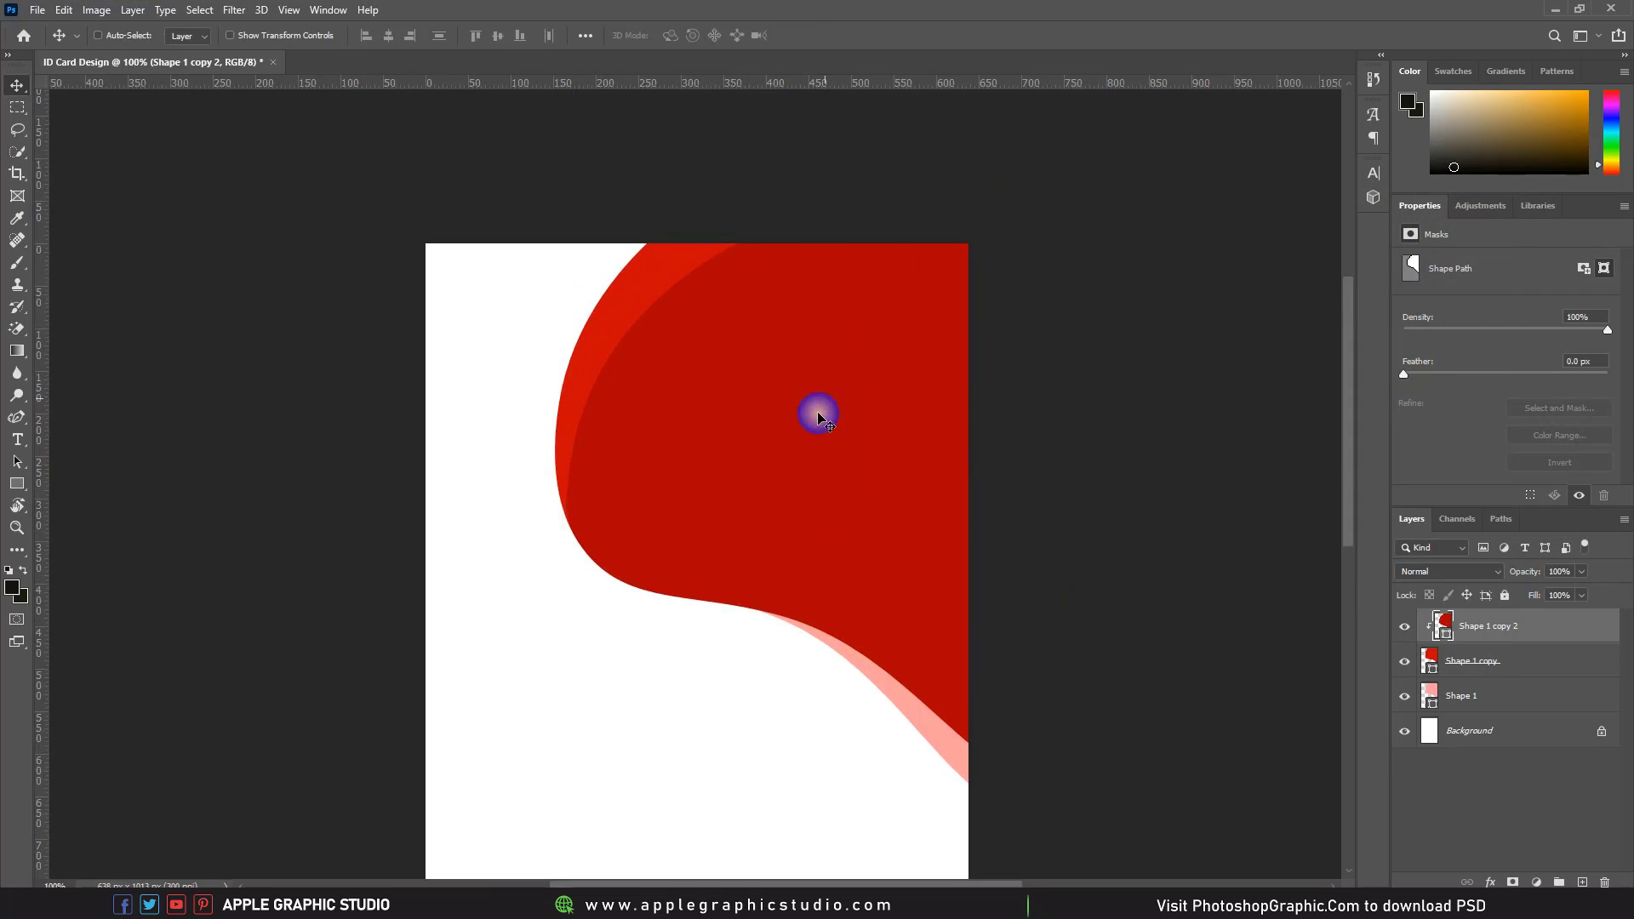
# Fine-tune the darker wave's position slightly up and right.
pyautogui.hotkey('ctrl', 't')
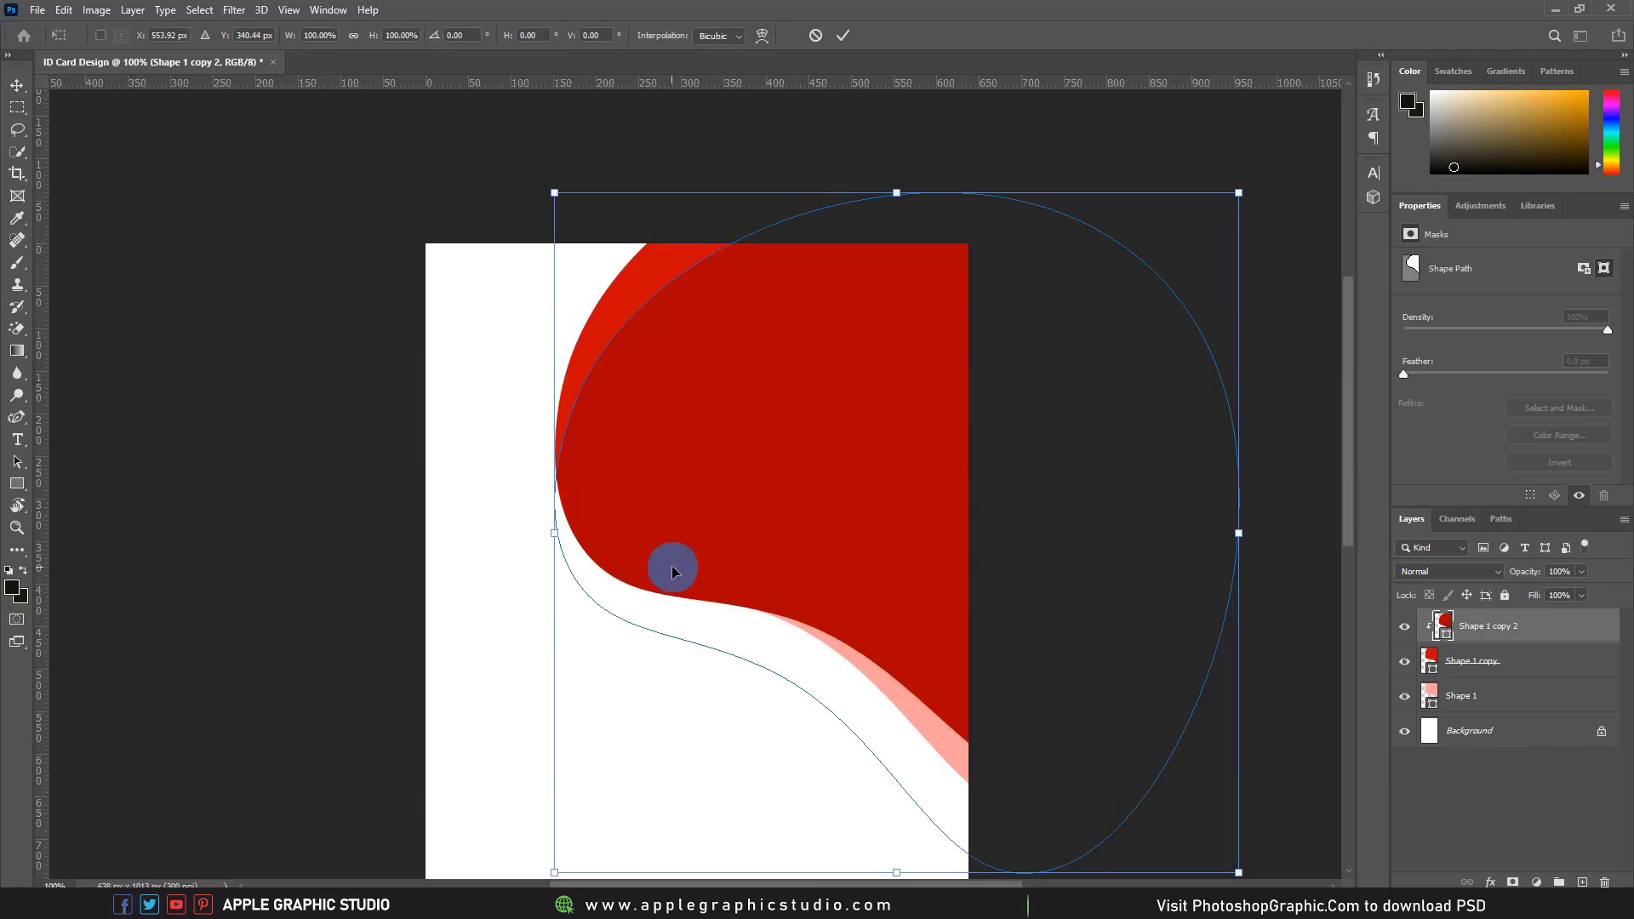
pyautogui.moveTo(886, 460); pyautogui.dragTo(898, 446)
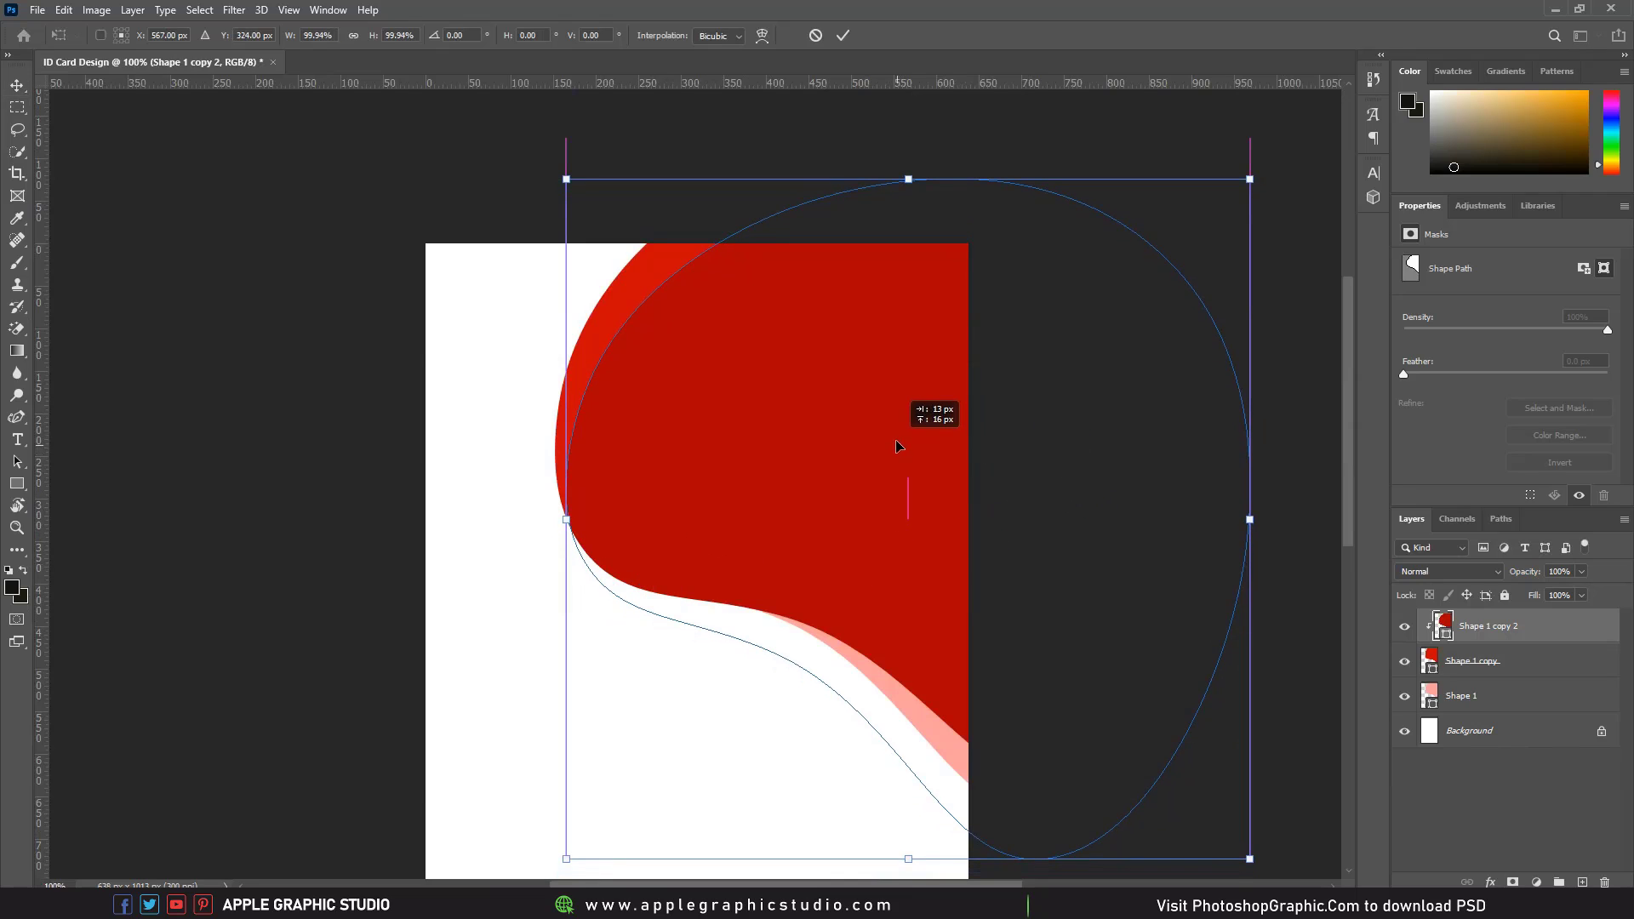
pyautogui.click(843, 36)
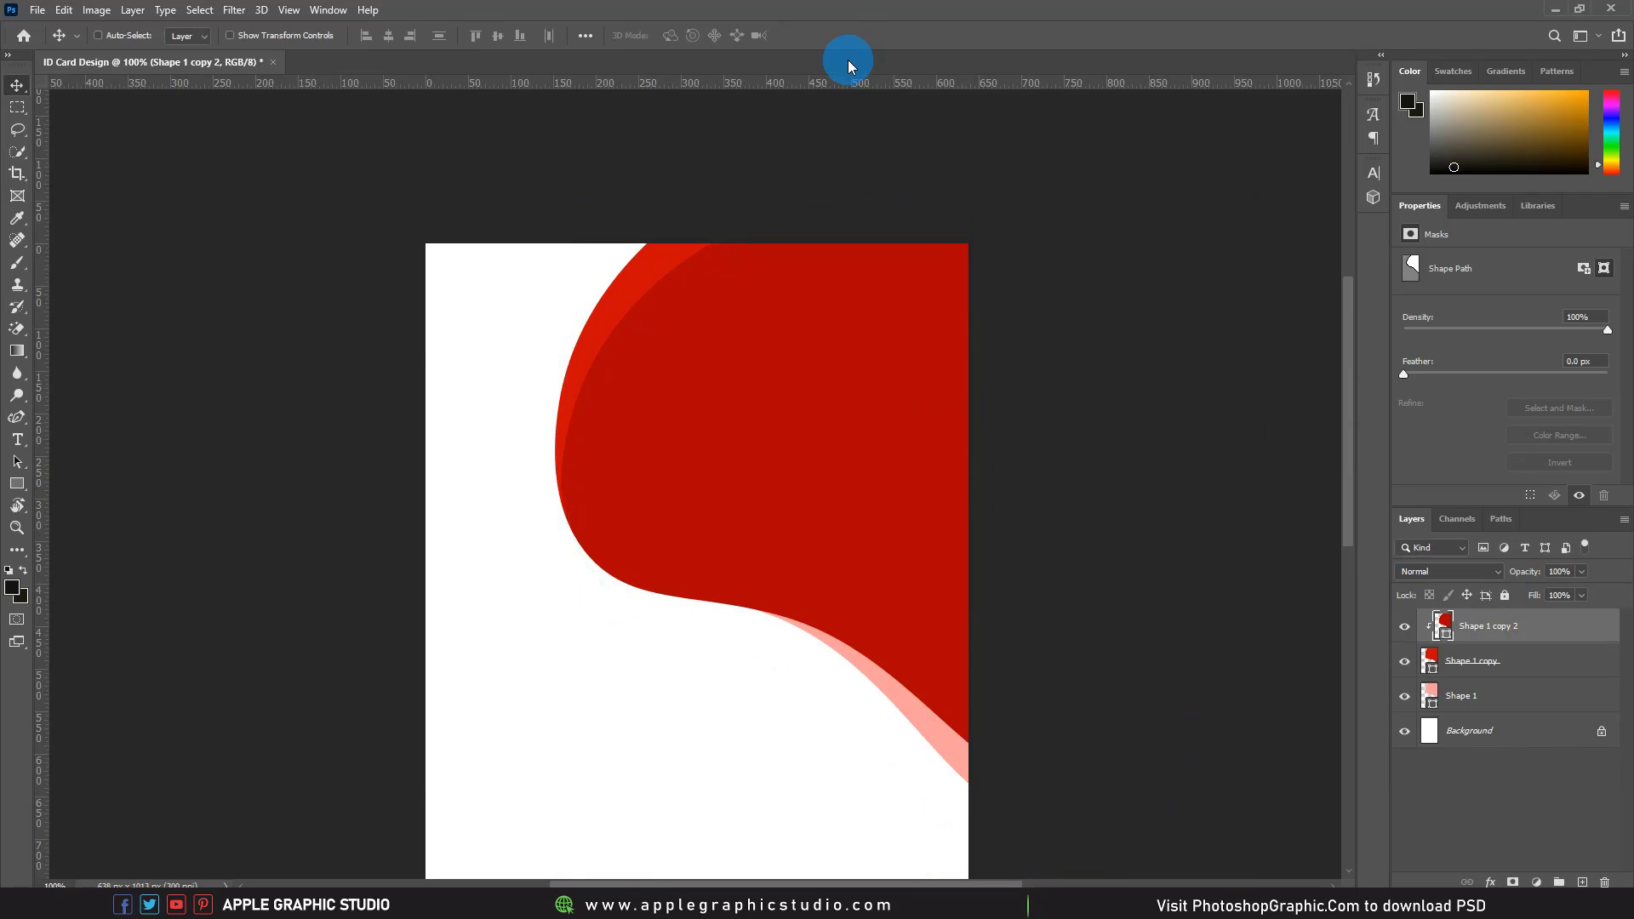
pyautogui.moveTo(861, 287); pyautogui.dragTo(864, 298)
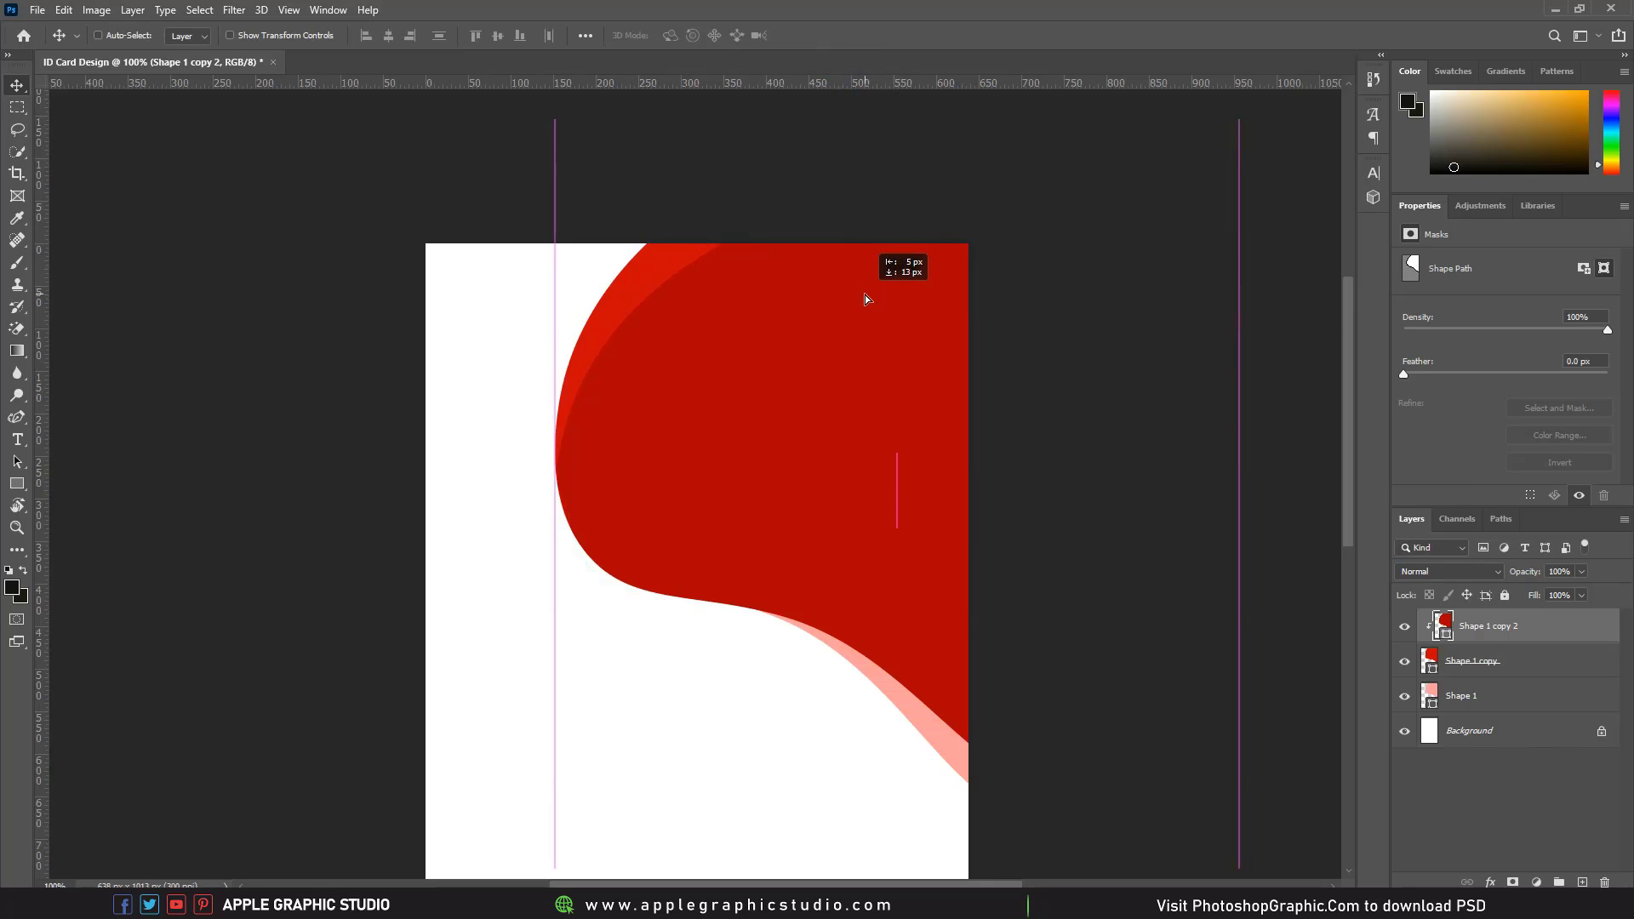
pyautogui.click(1332, 309)
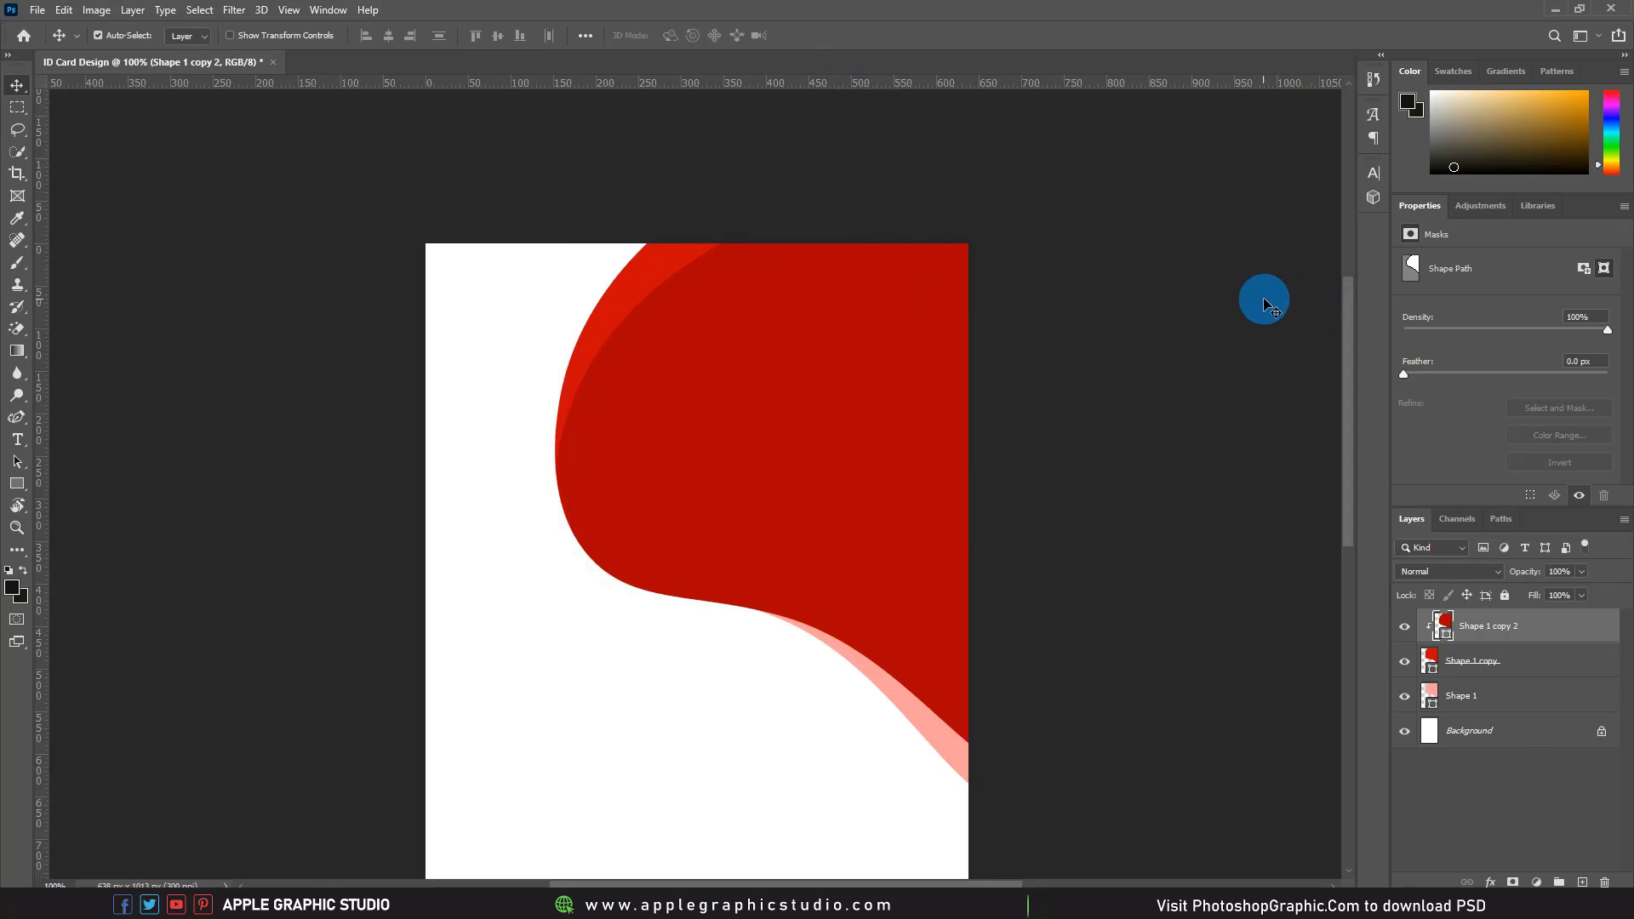
pyautogui.hotkey('ctrl', '-')
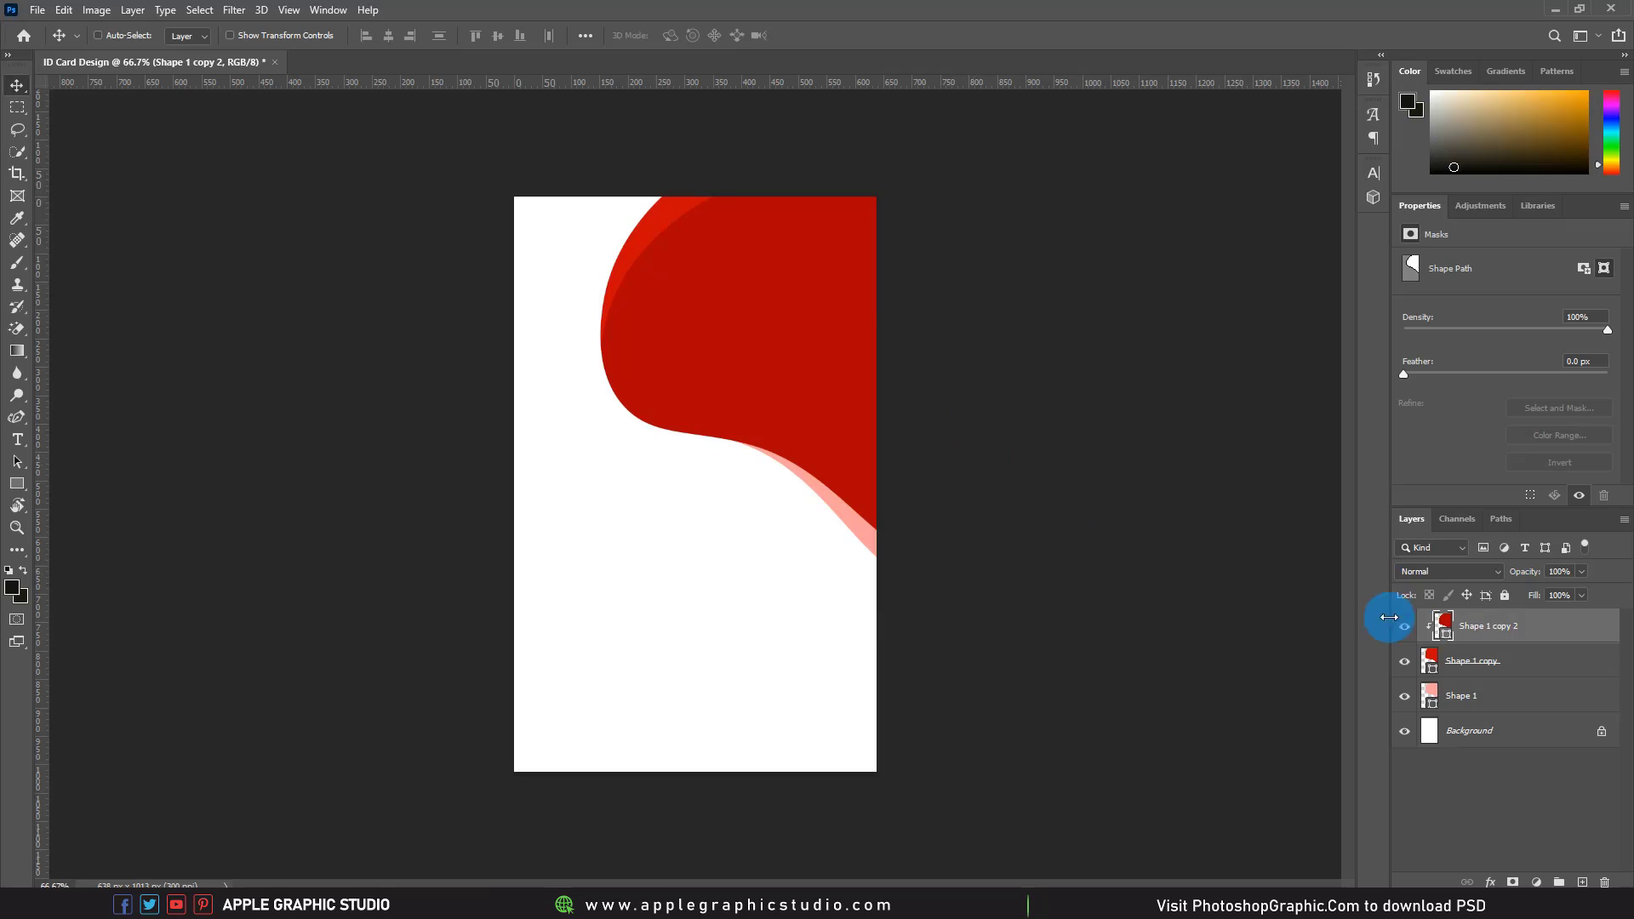
# Duplicate the darker wave, give the copy a lighter red, and move it down-right.
pyautogui.hotkey('ctrl', 'j')
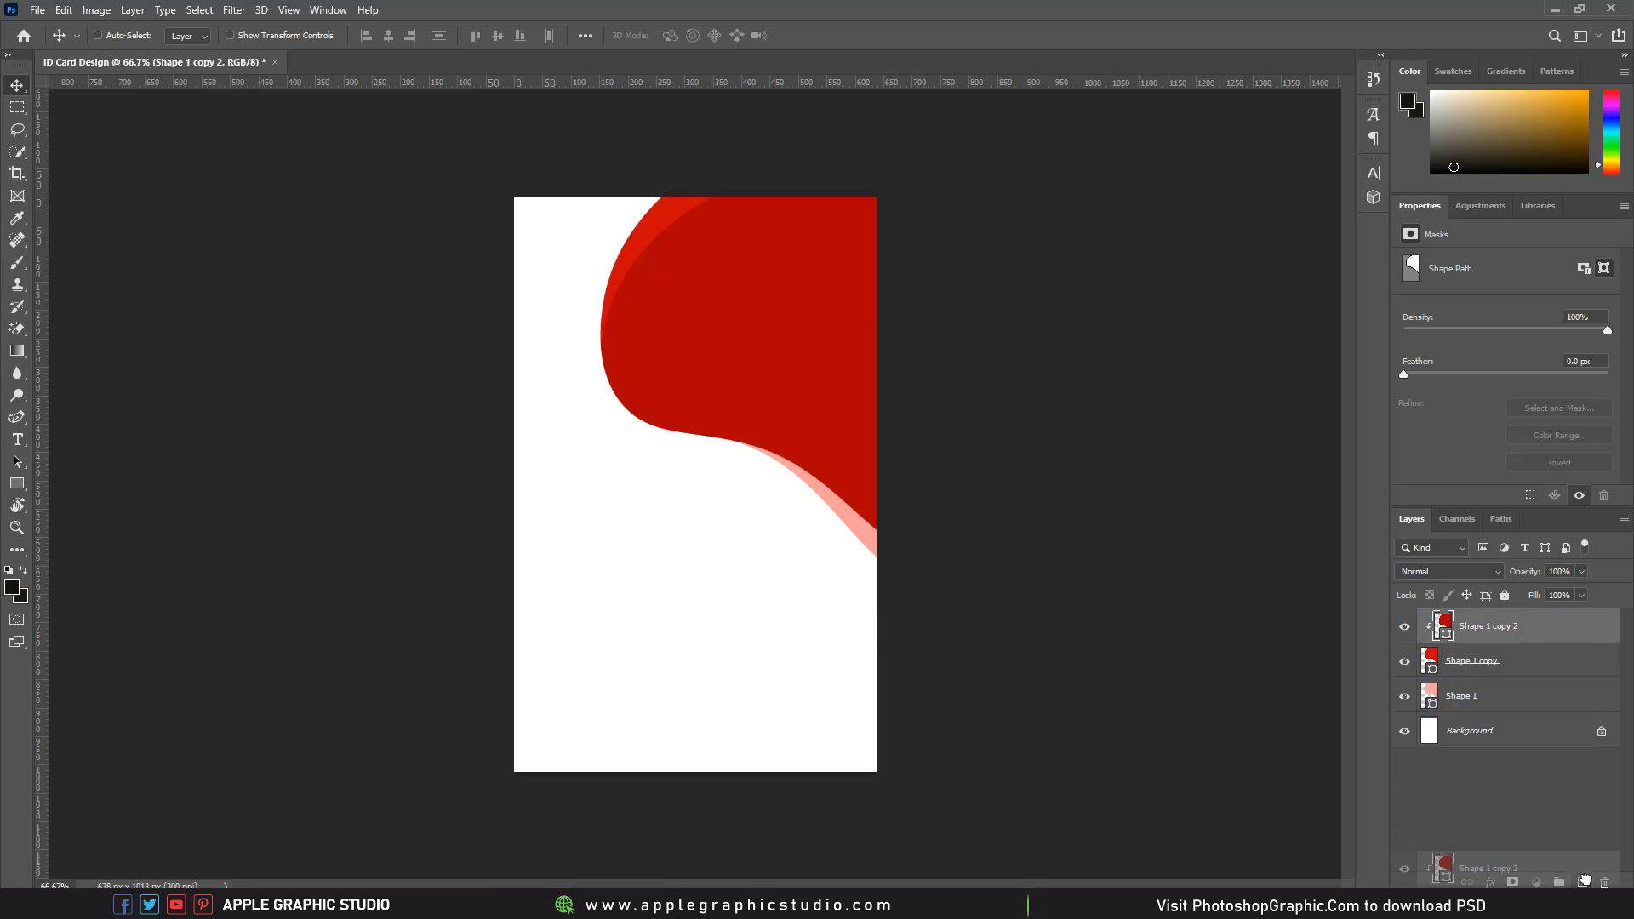
pyautogui.doubleClick(1438, 630)
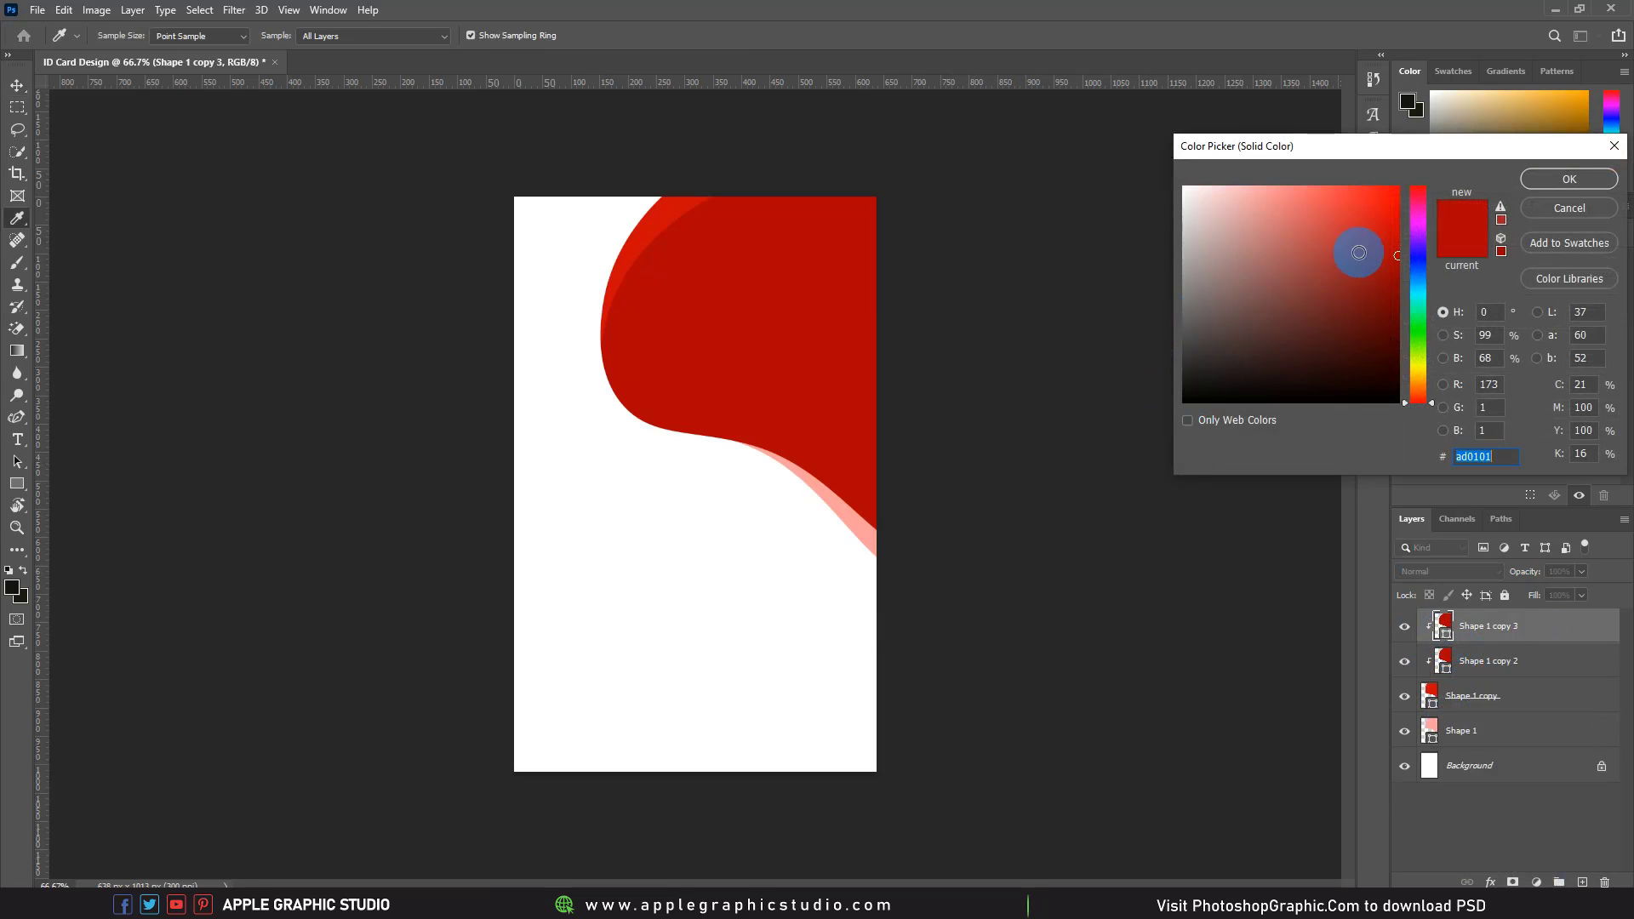
pyautogui.moveTo(1359, 253); pyautogui.dragTo(1372, 248)
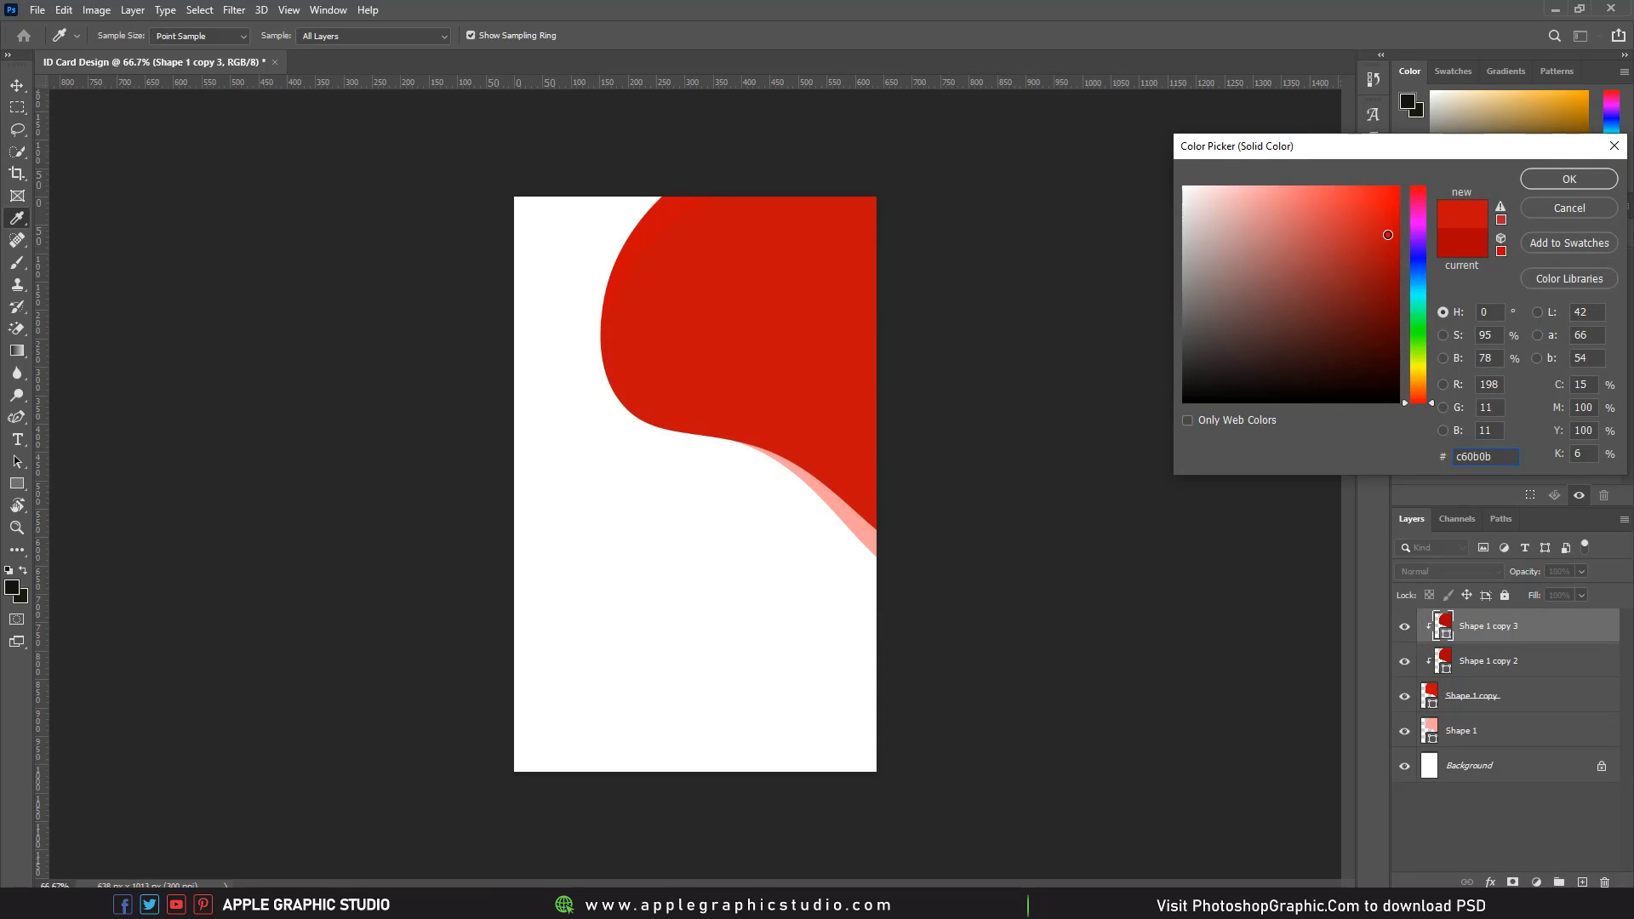
pyautogui.press('Return')
pyautogui.press('v')
pyautogui.moveTo(981, 211); pyautogui.dragTo(1063, 355)
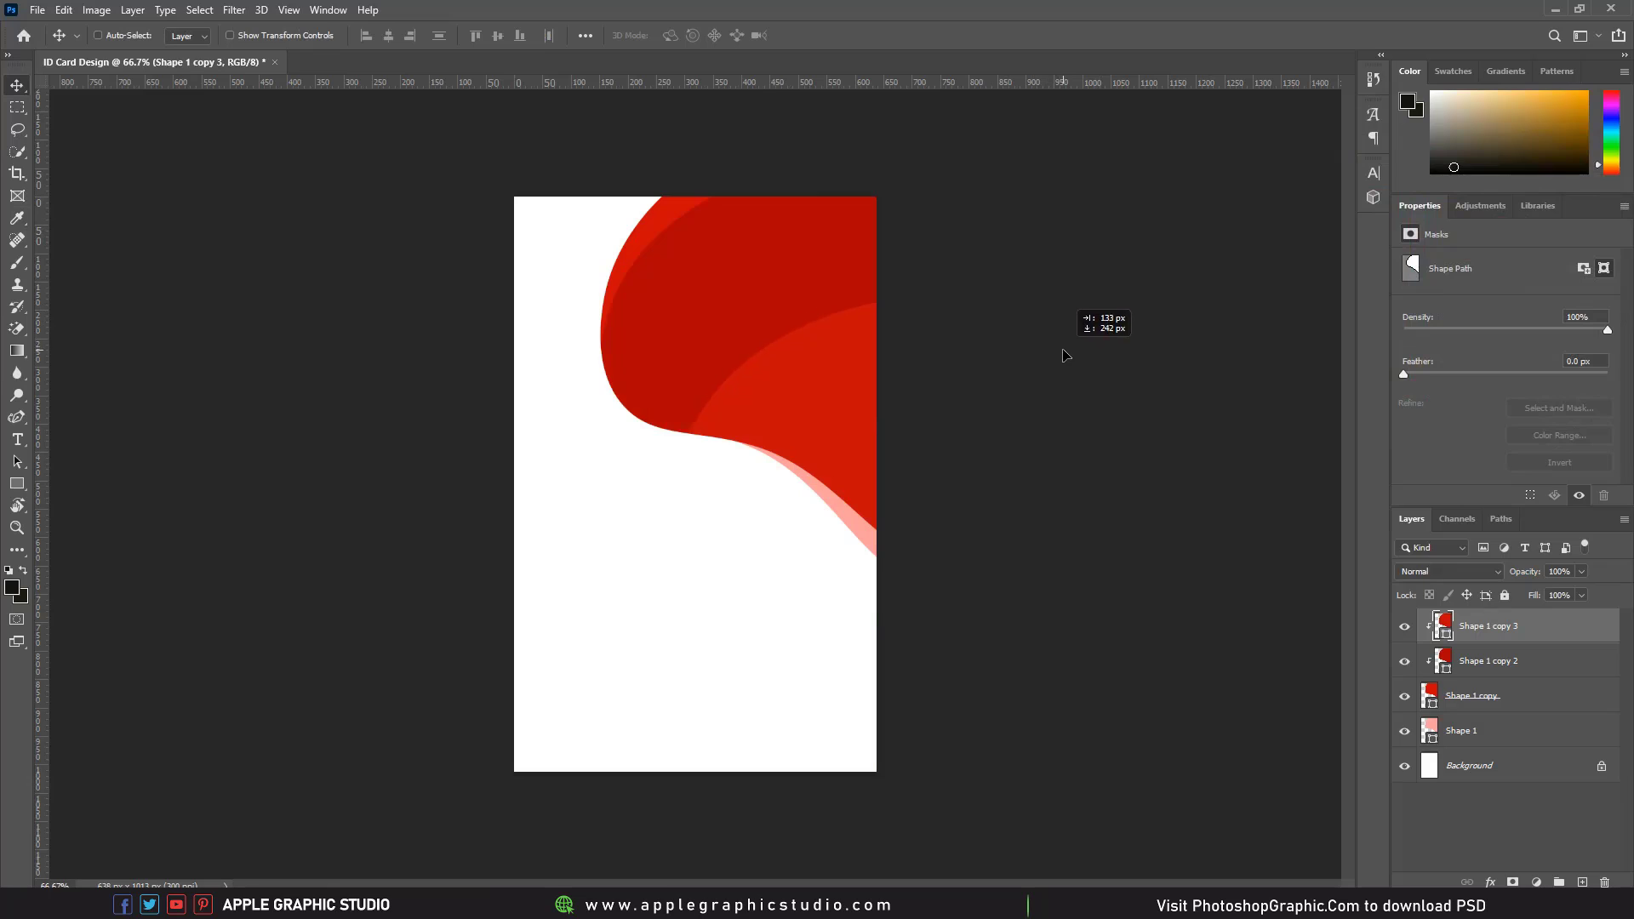
pyautogui.moveTo(1064, 355)
pyautogui.mouseDown()
pyautogui.moveTo(1040, 351)
pyautogui.moveTo(1062, 332)
pyautogui.mouseUp()
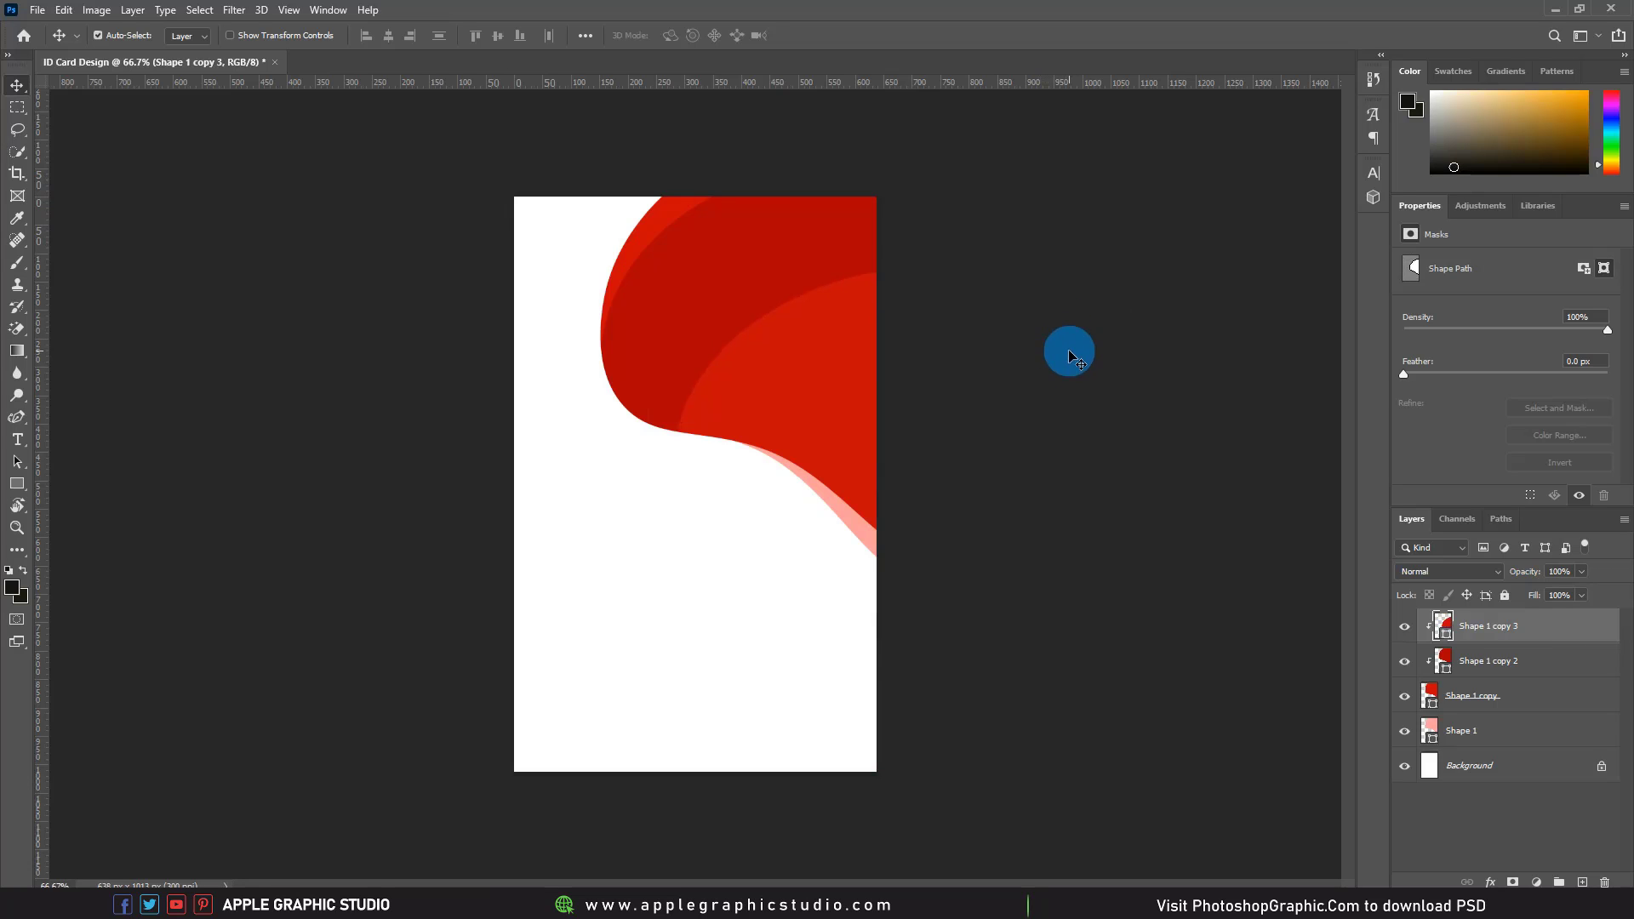
# Reposition the lighter wave down-left and rotate it a few degrees.
pyautogui.hotkey('ctrl', 't')
pyautogui.moveTo(832, 365)
pyautogui.mouseDown()
pyautogui.moveTo(819, 423)
pyautogui.moveTo(816, 380)
pyautogui.moveTo(901, 469)
pyautogui.moveTo(895, 494)
pyautogui.mouseUp()
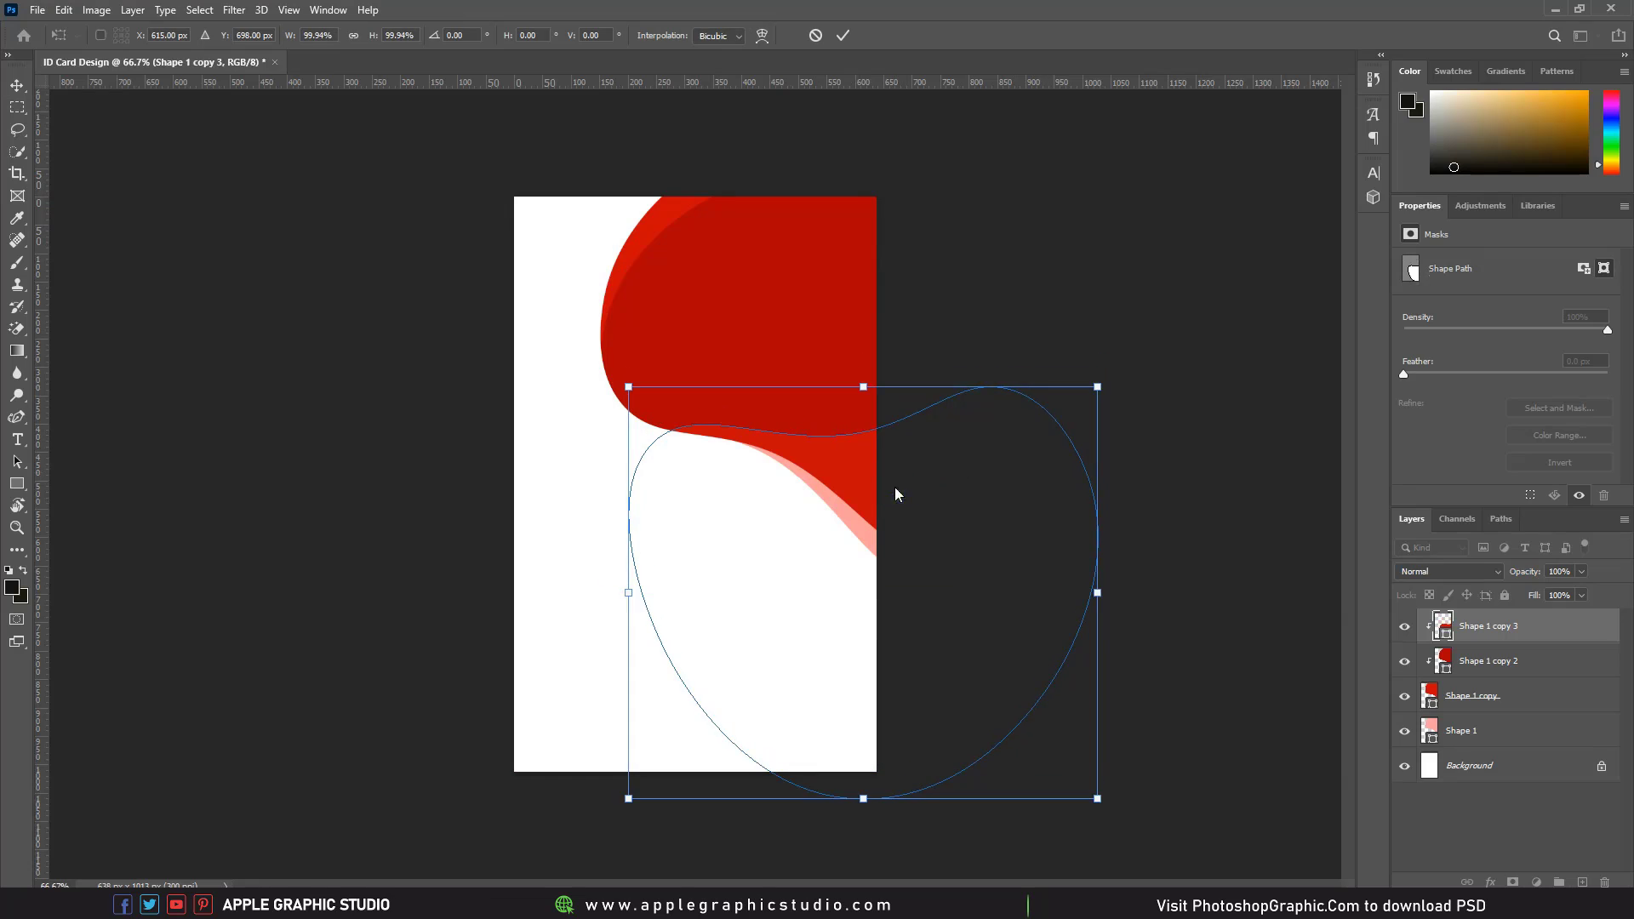
pyautogui.press('Return')
pyautogui.moveTo(904, 320); pyautogui.dragTo(985, 340)
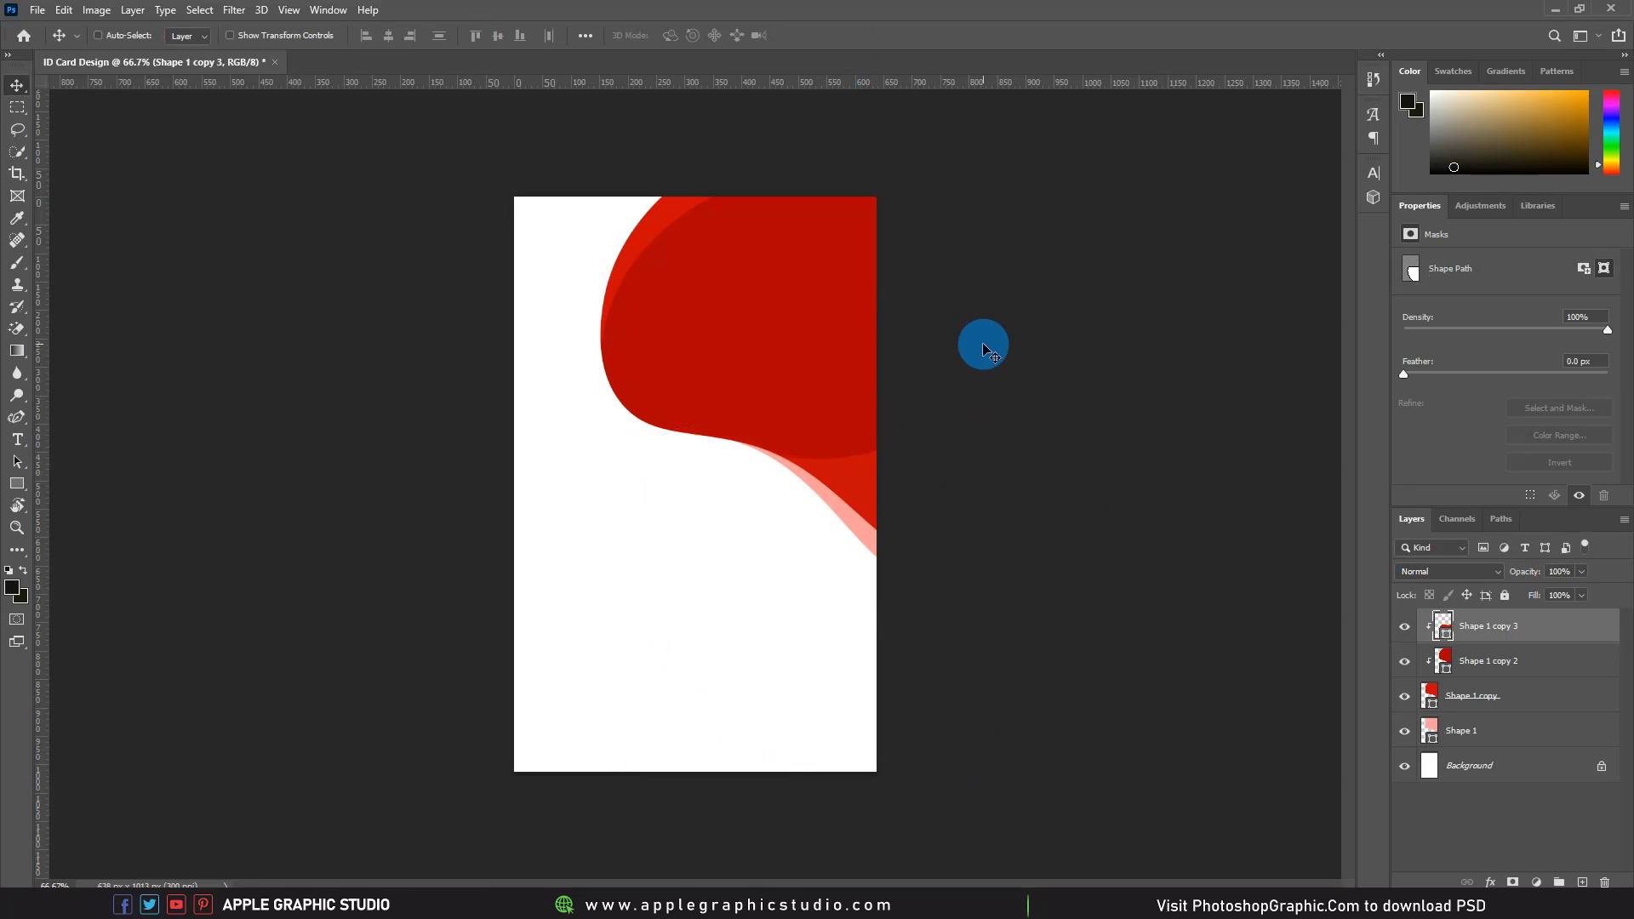
pyautogui.hotkey('ctrl', 't')
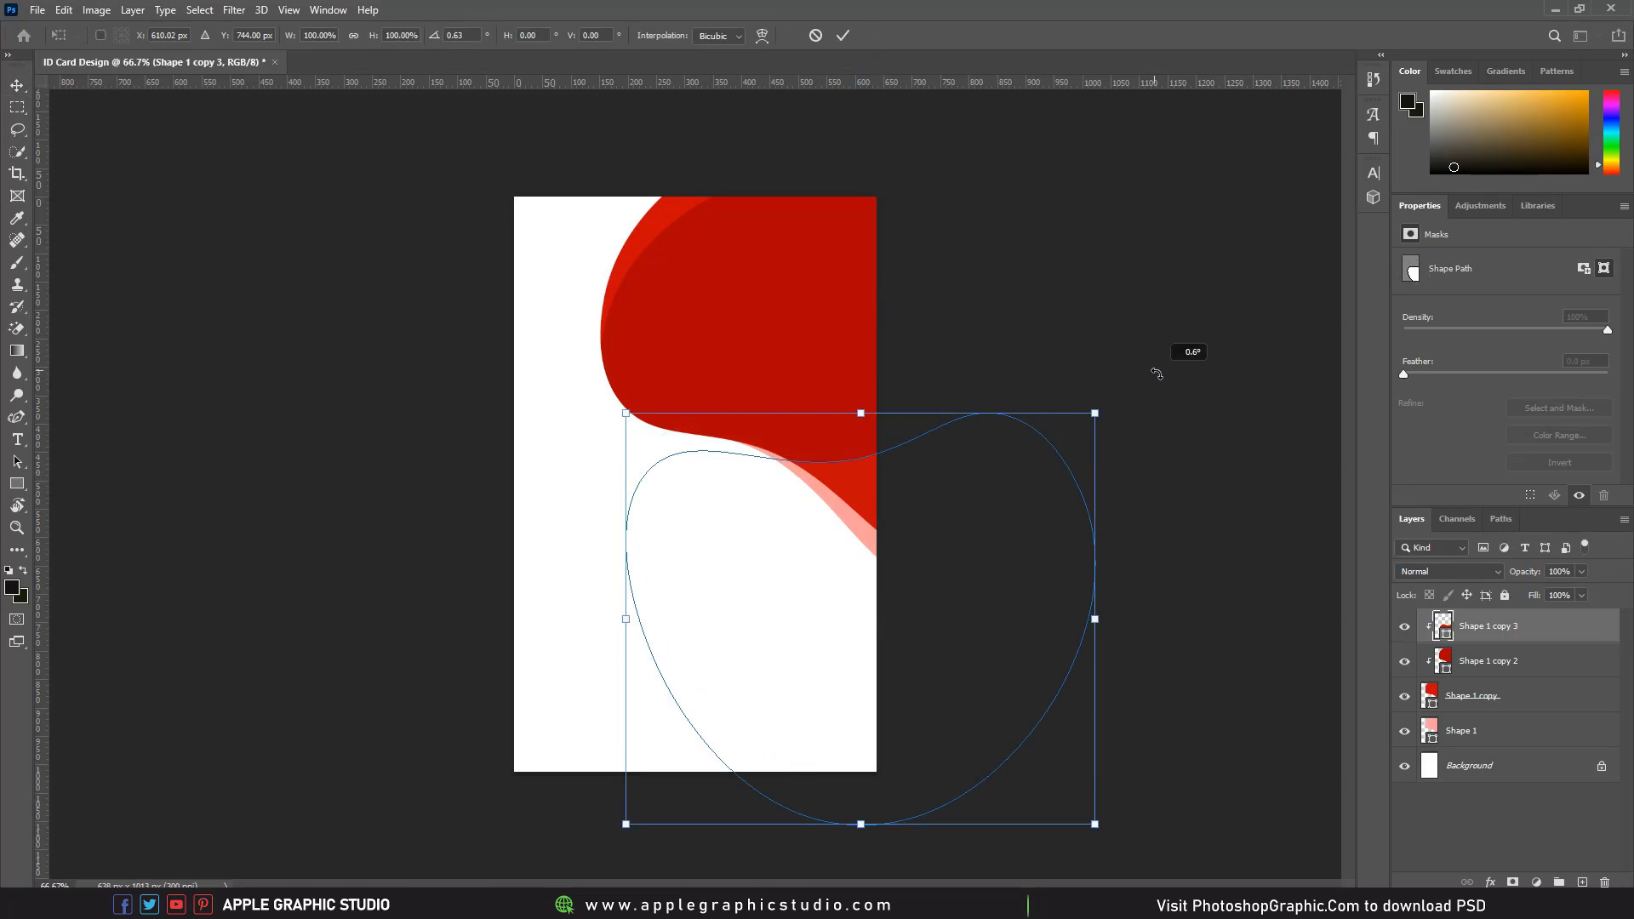
pyautogui.moveTo(1179, 354); pyautogui.dragTo(1155, 407)
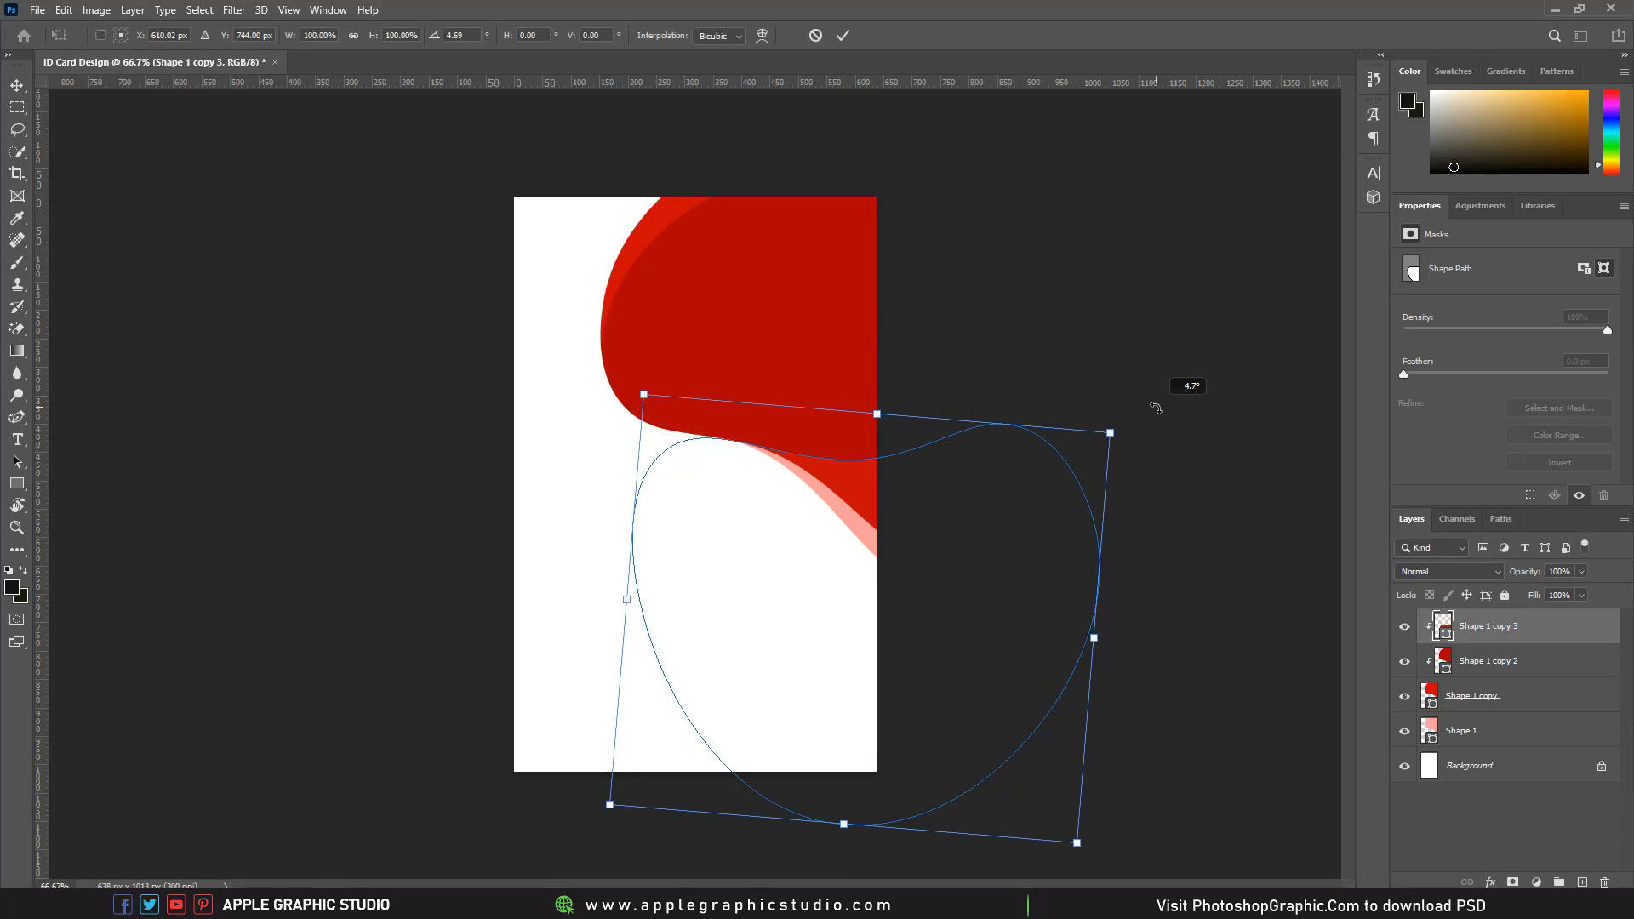
pyautogui.click(842, 36)
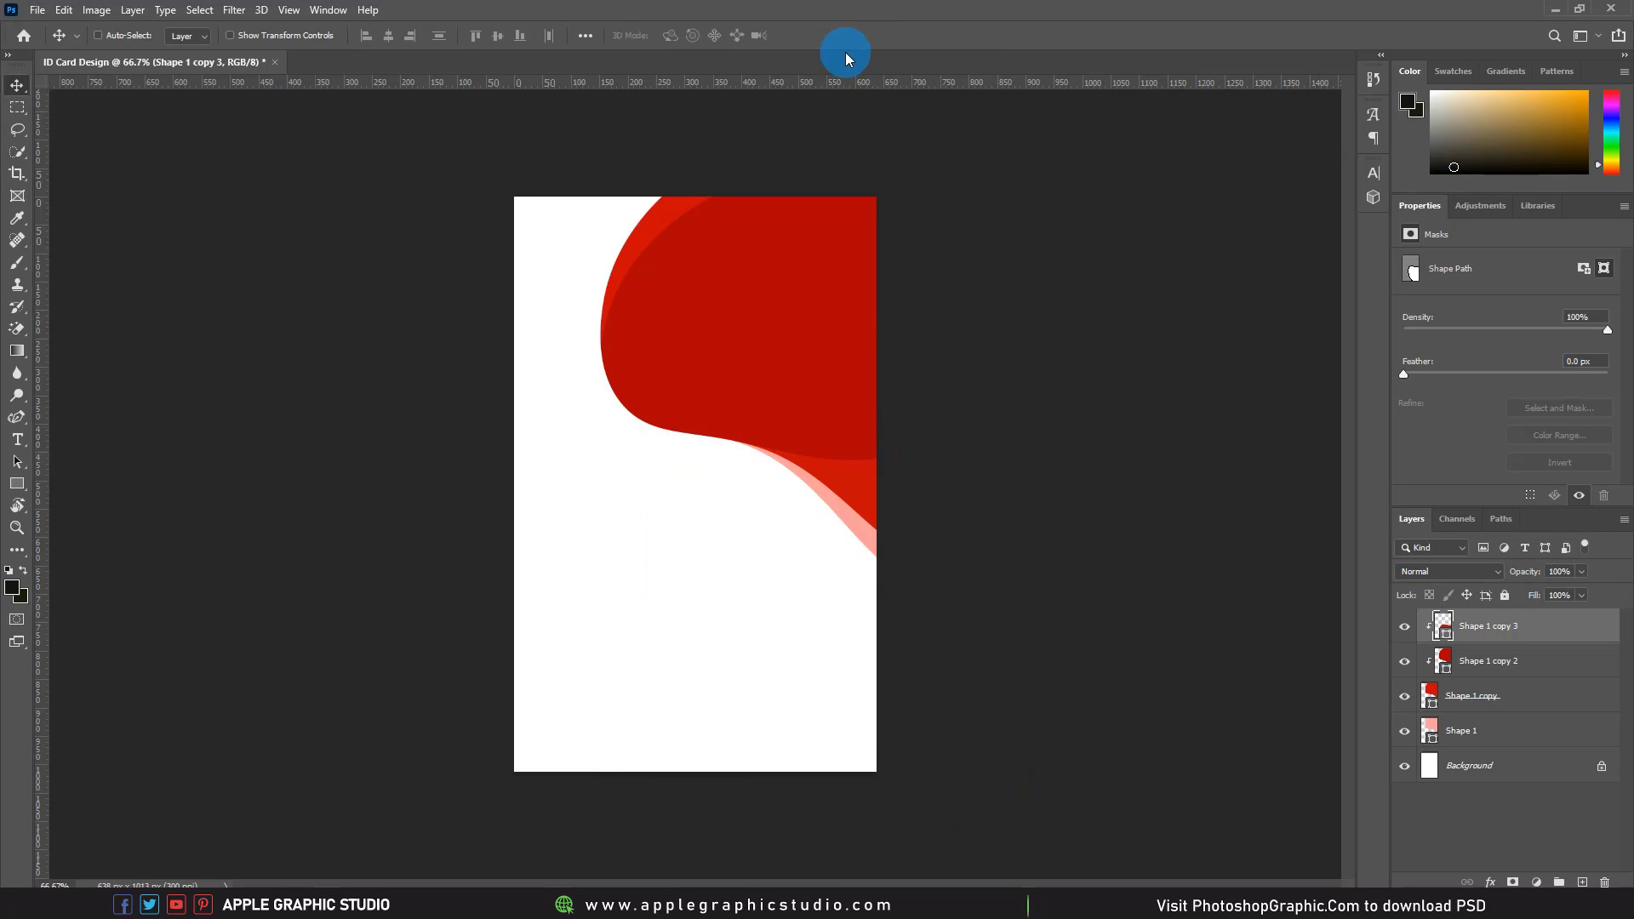
# Rotate the lighter wave another half degree, then select the Background layer.
pyautogui.hotkey('ctrl', 't')
pyautogui.hotkey('ctrl', '+')
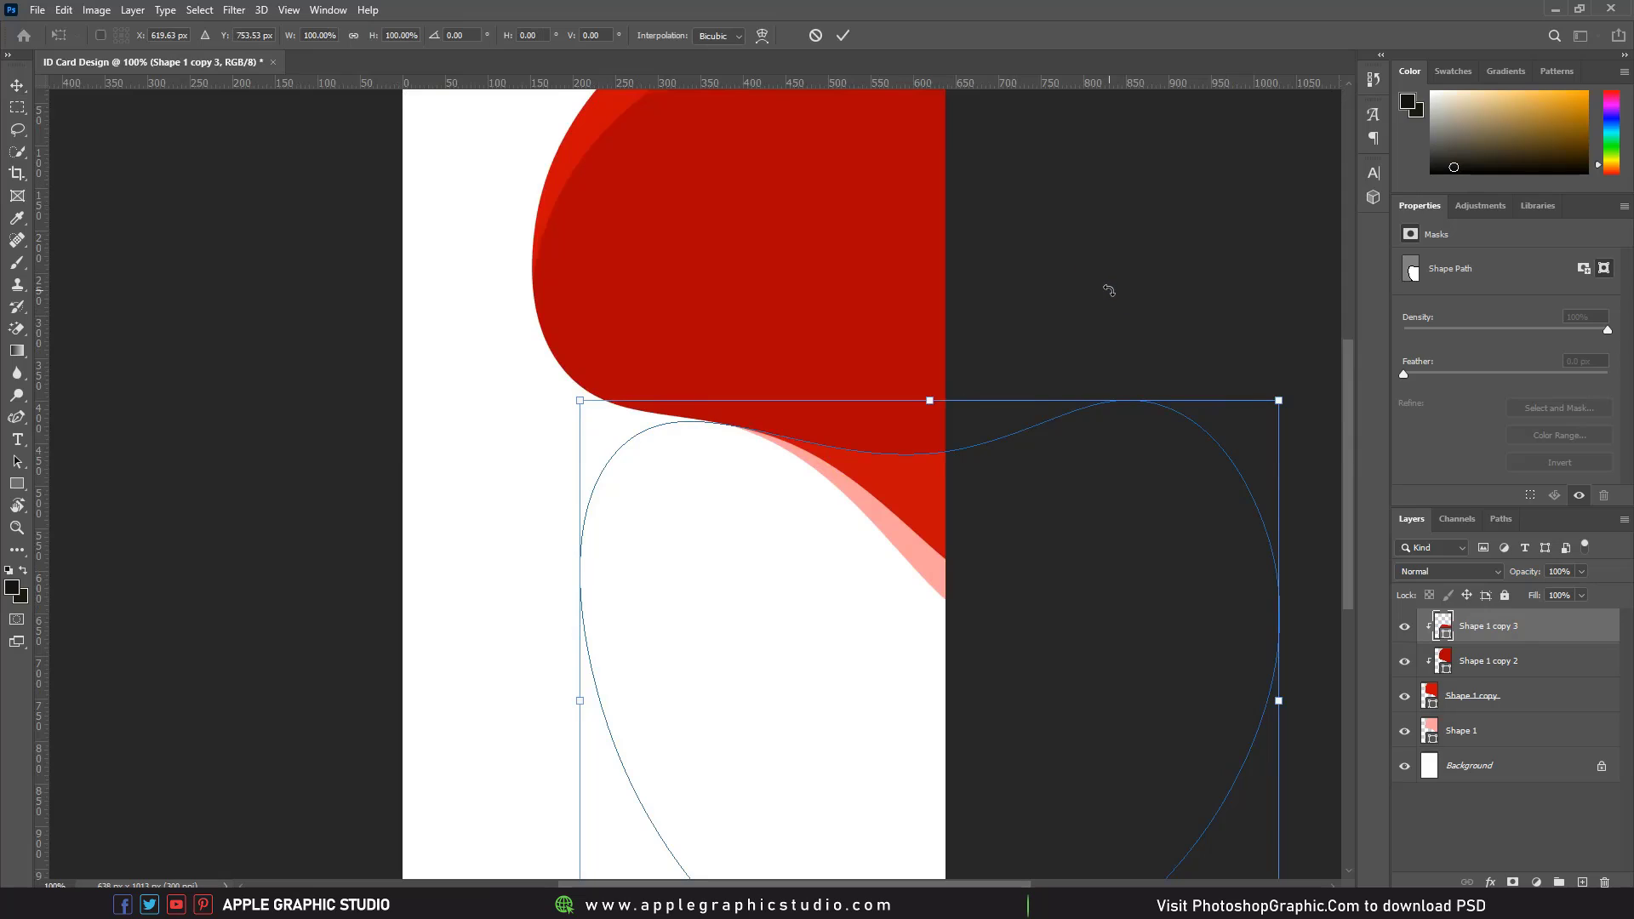
pyautogui.moveTo(1109, 290); pyautogui.dragTo(1109, 292)
pyautogui.click(842, 35)
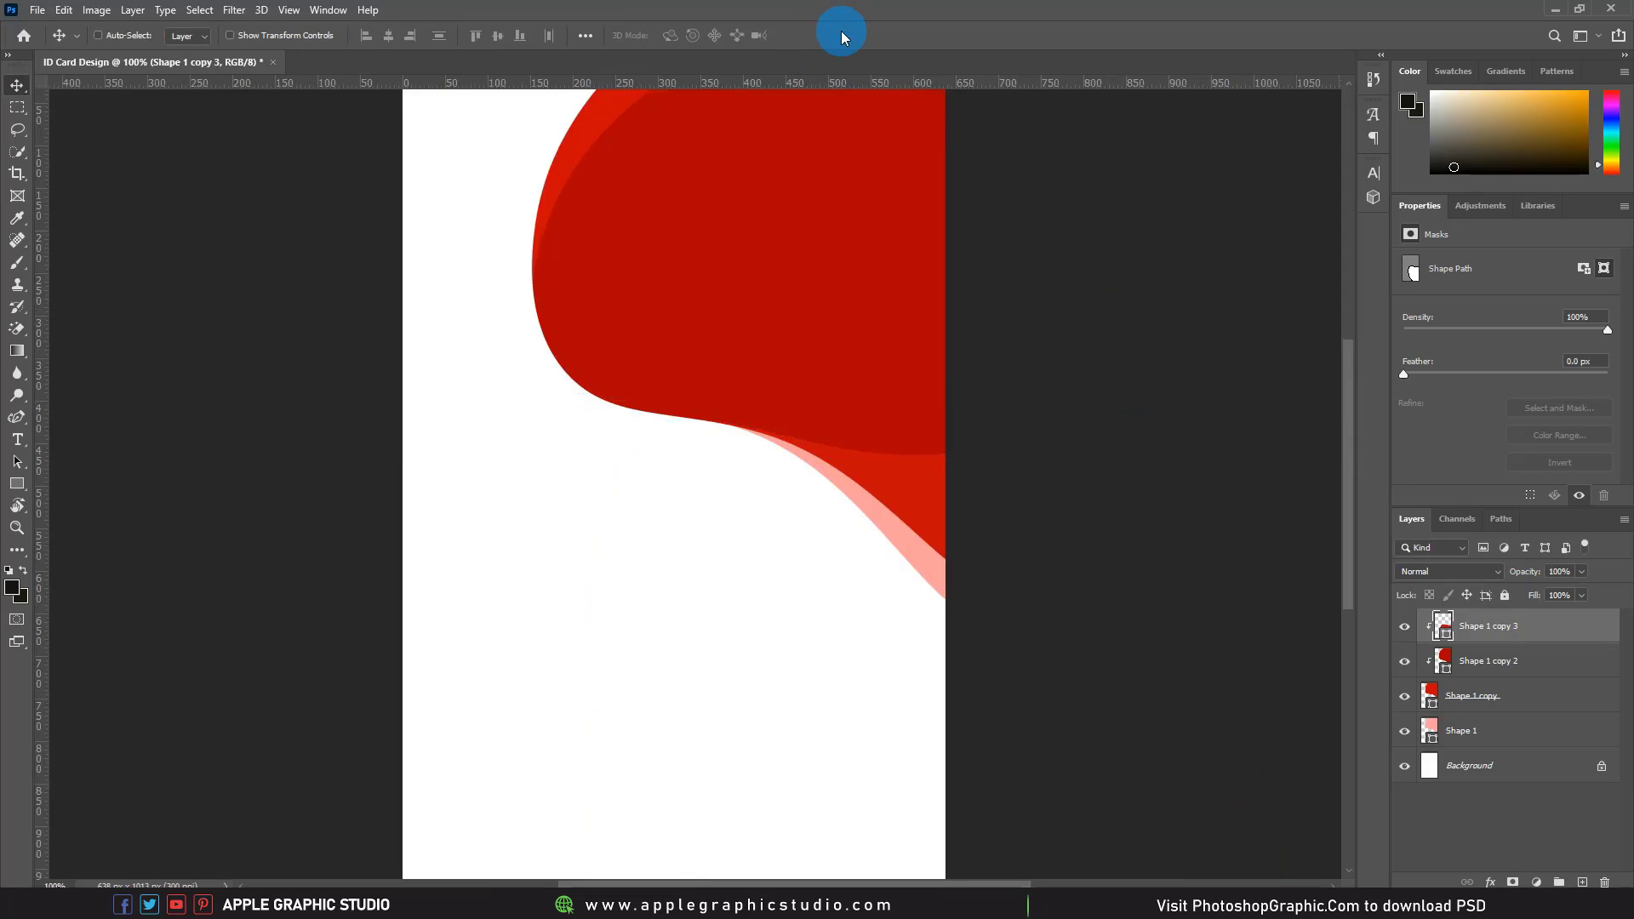
pyautogui.hotkey('ctrl', '-')
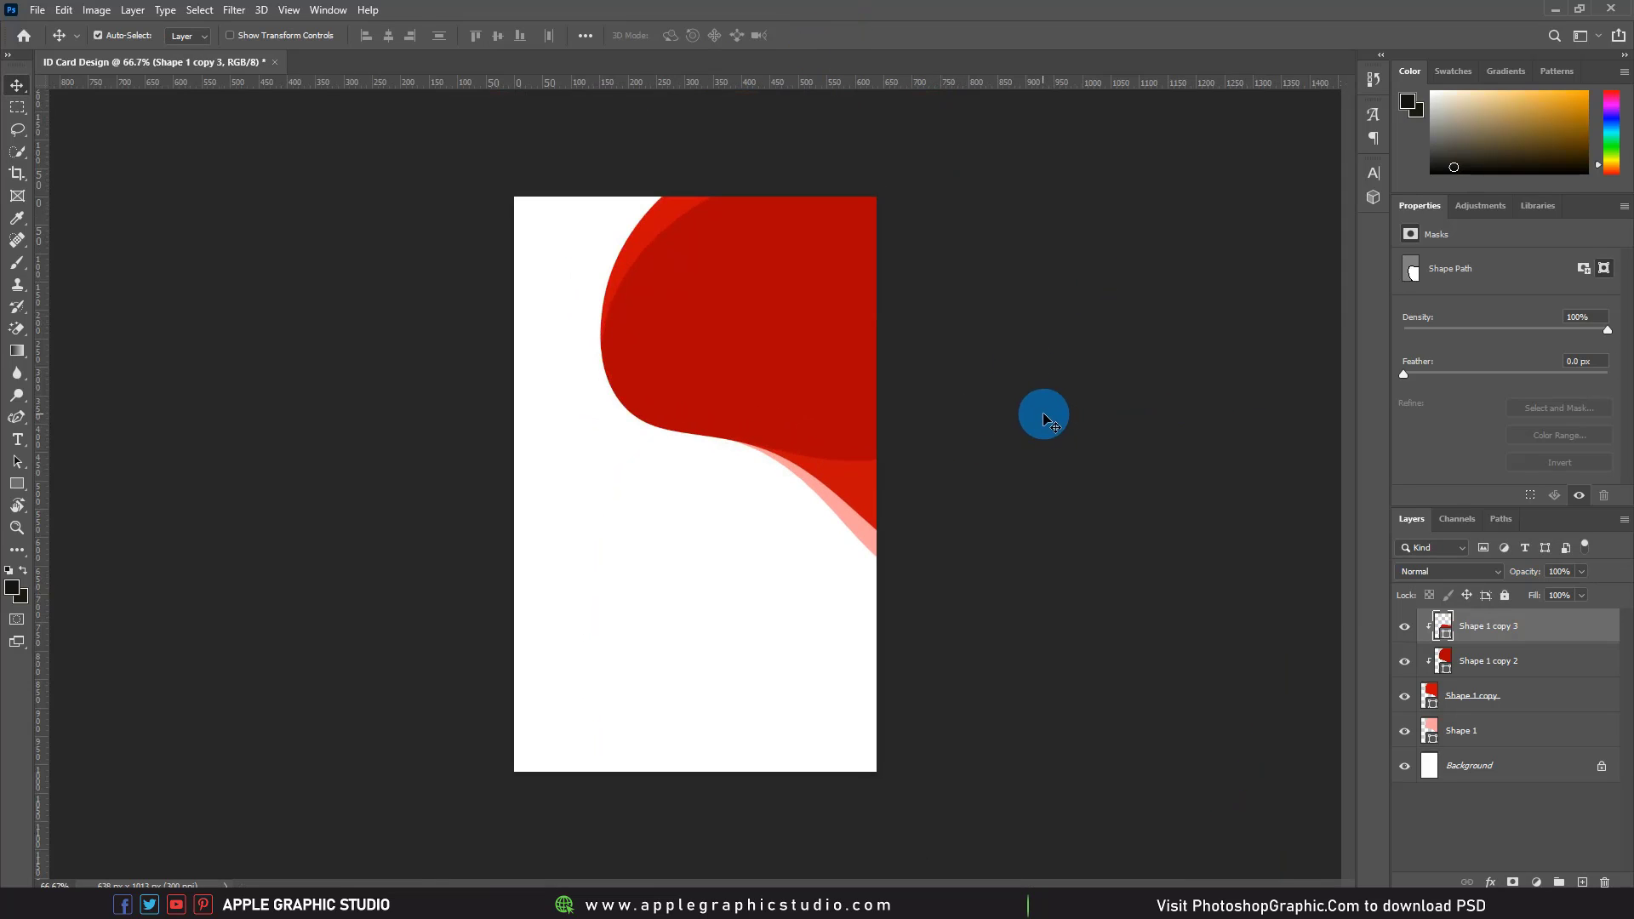
pyautogui.click(1447, 757)
# Draw a pale pink (#fd9c9c) curved shape at the card's top edge, behind the red waves.
pyautogui.click(1572, 884)
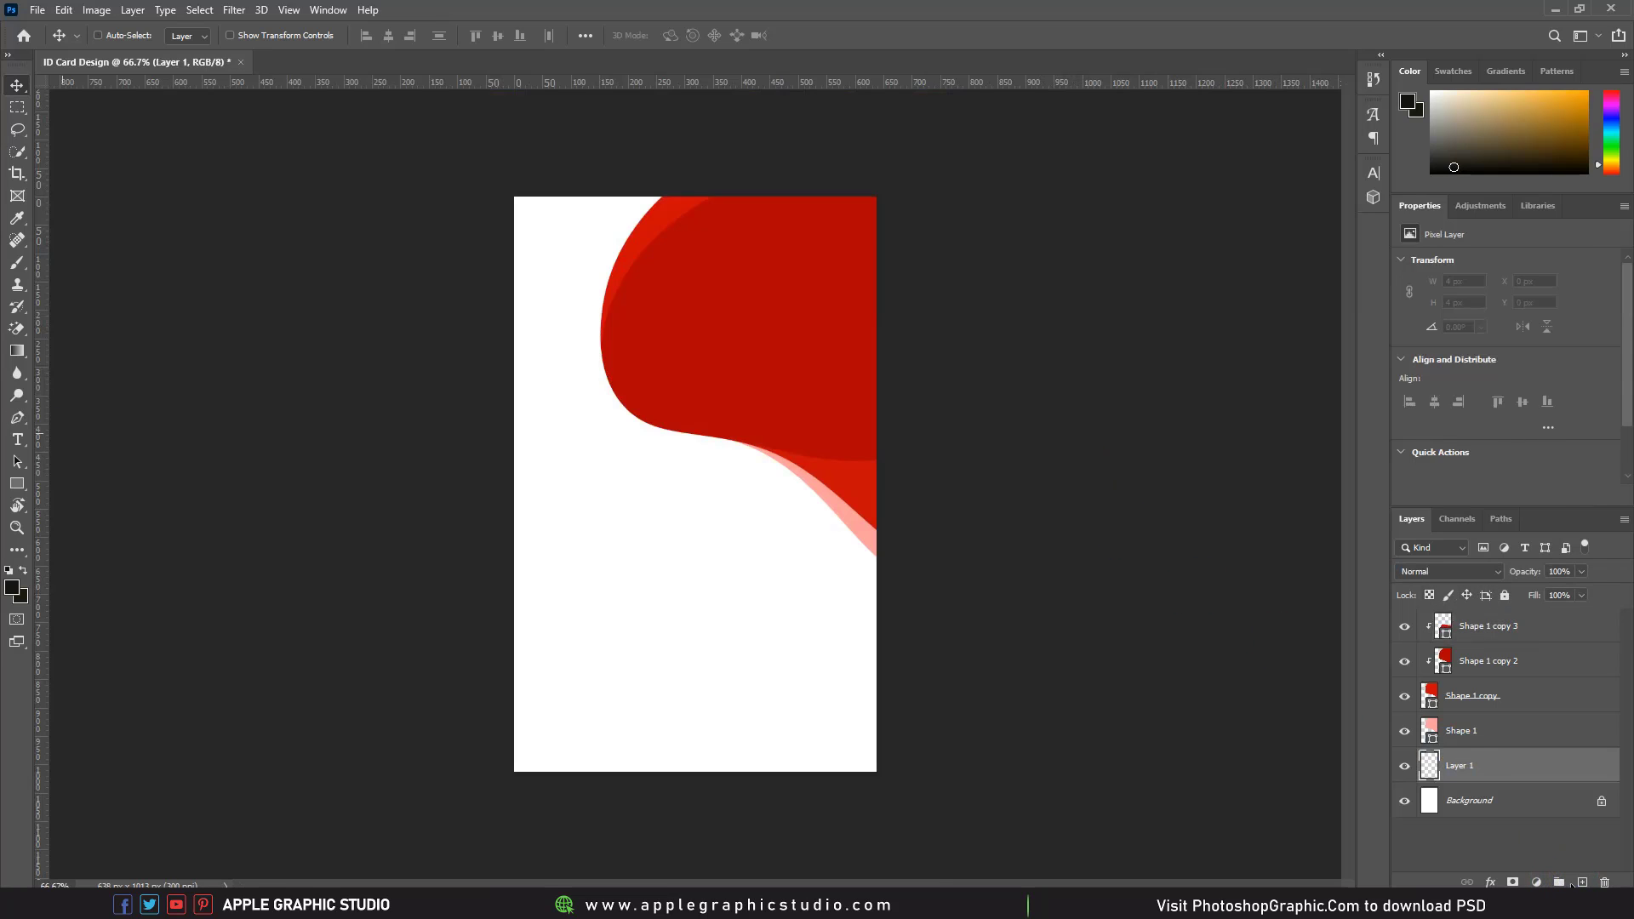
pyautogui.click(17, 418)
pyautogui.click(574, 167)
pyautogui.moveTo(671, 320); pyautogui.dragTo(688, 327)
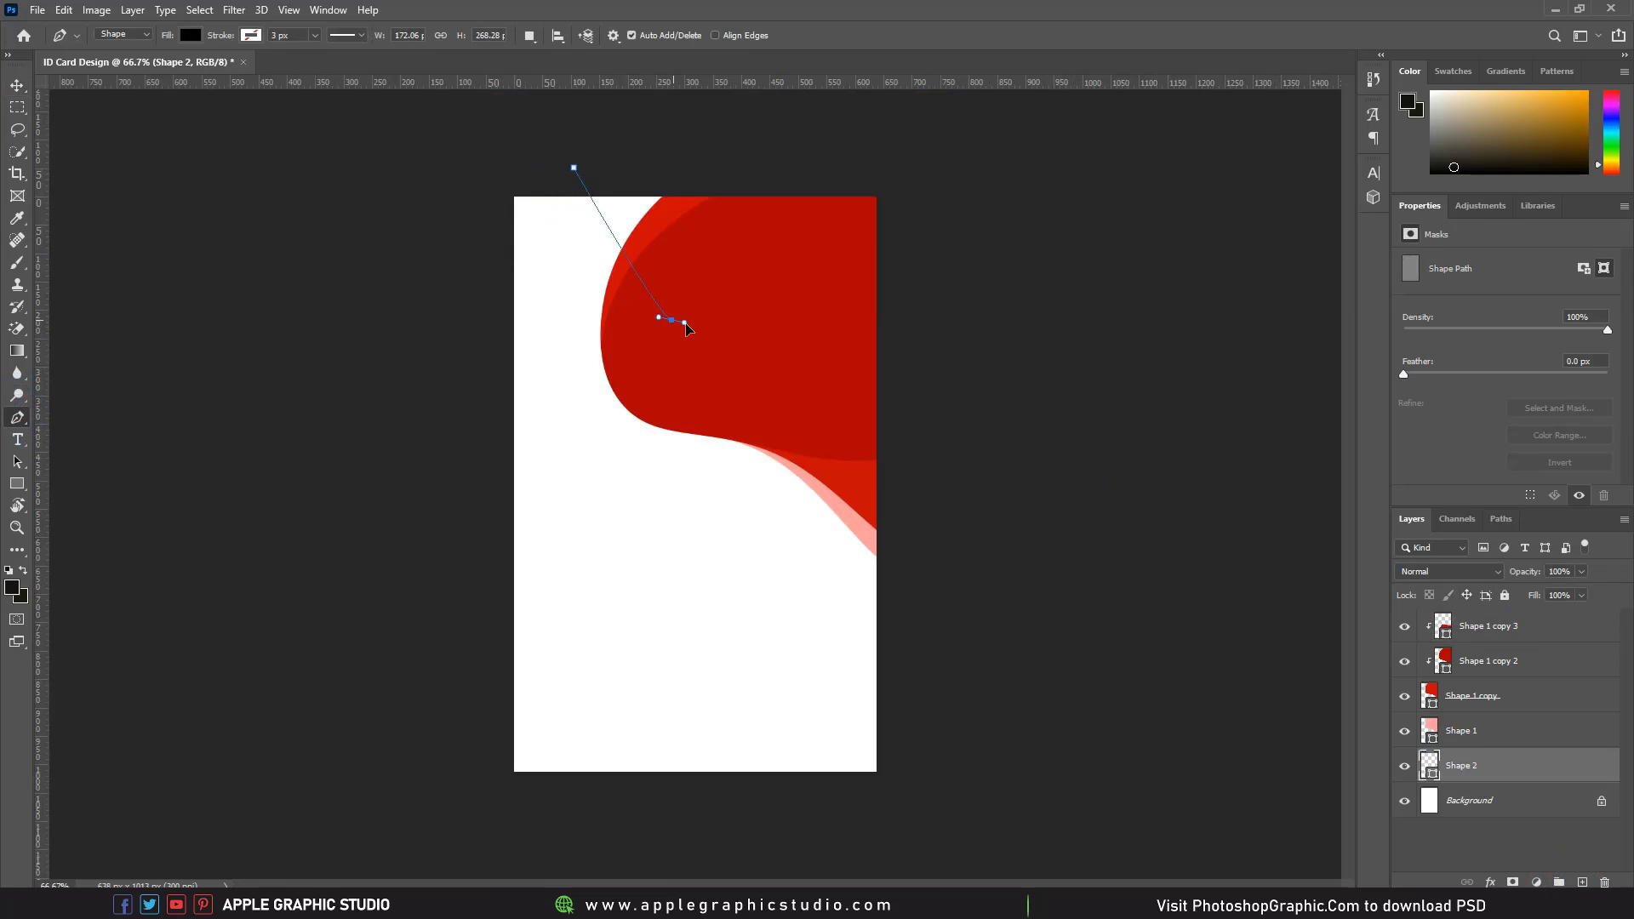
pyautogui.click(672, 321)
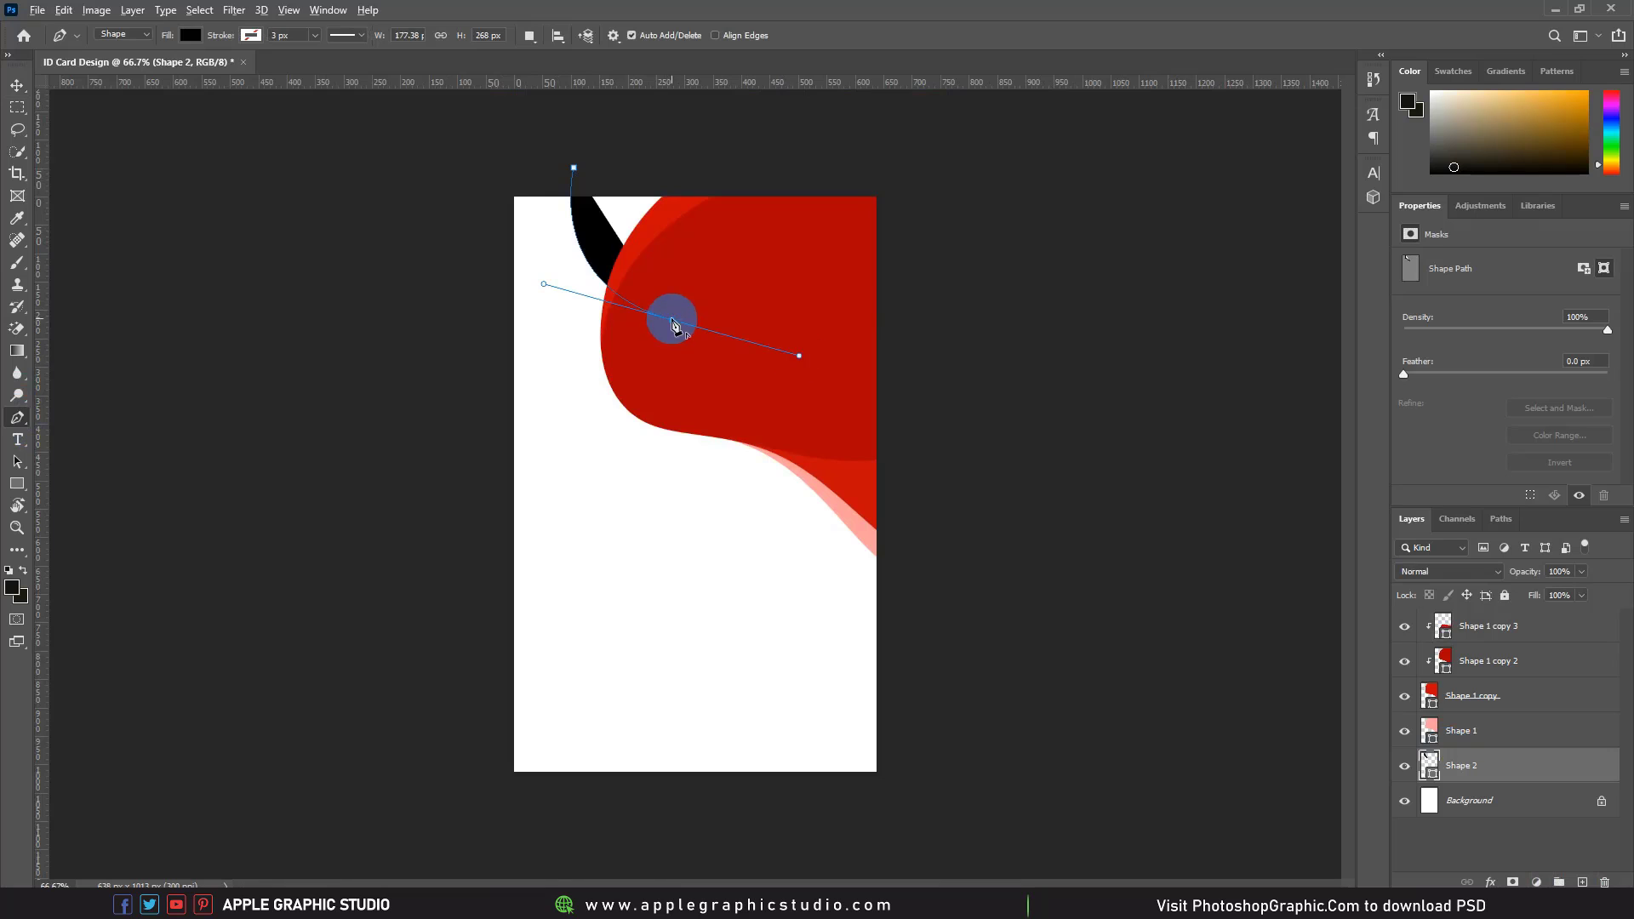
pyautogui.doubleClick(1430, 765)
pyautogui.click(839, 495)
pyautogui.click(1588, 187)
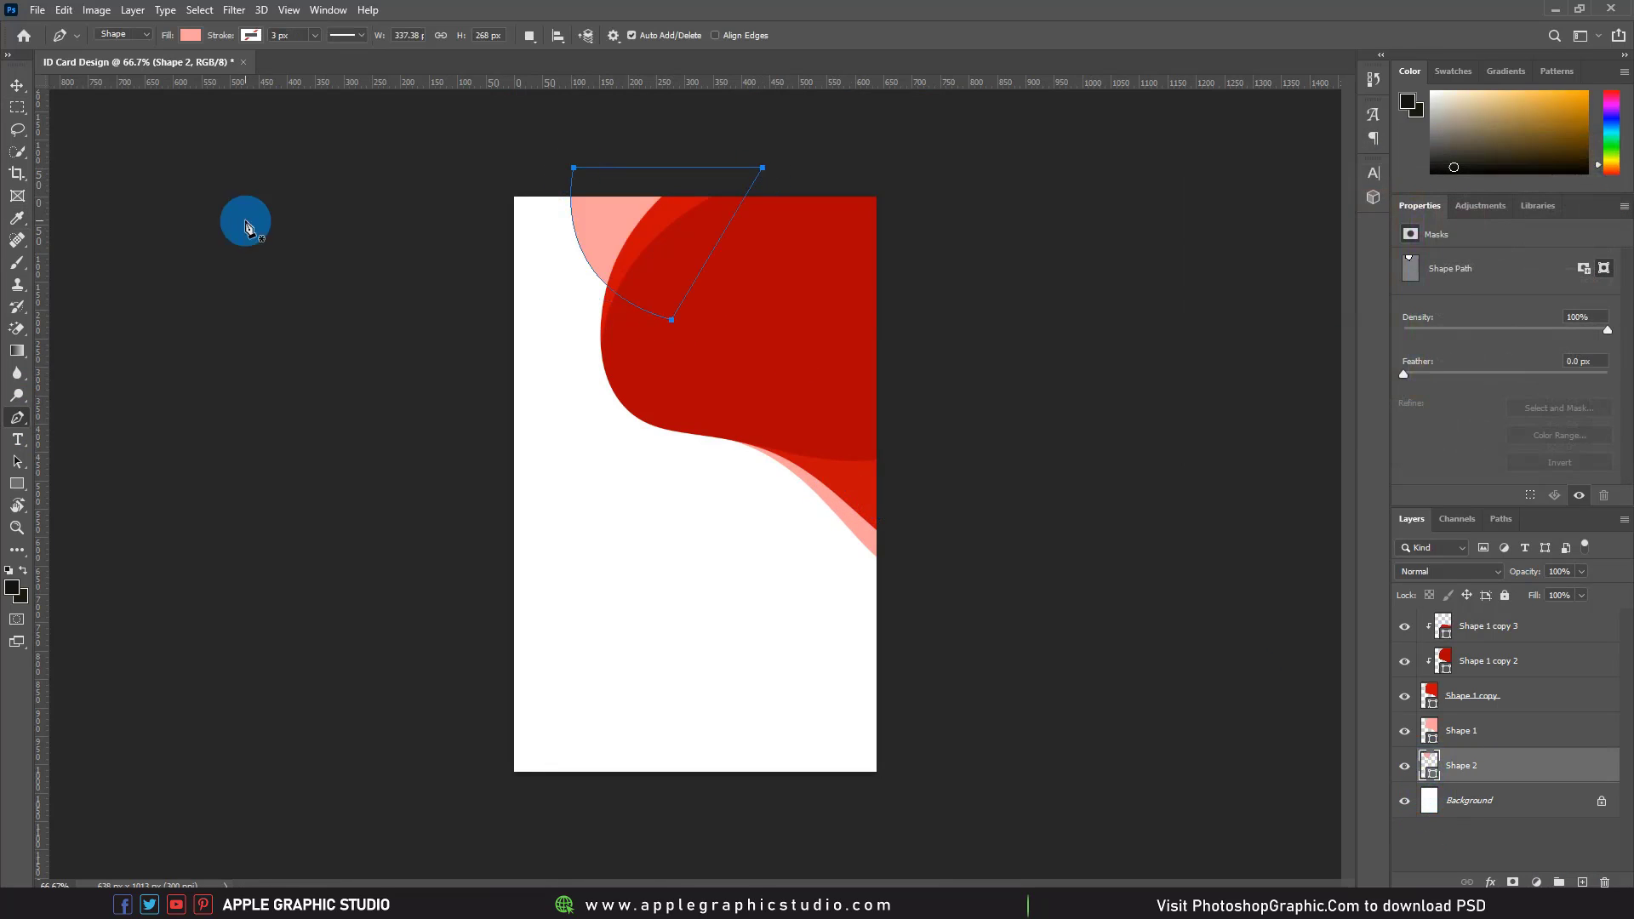
pyautogui.click(18, 86)
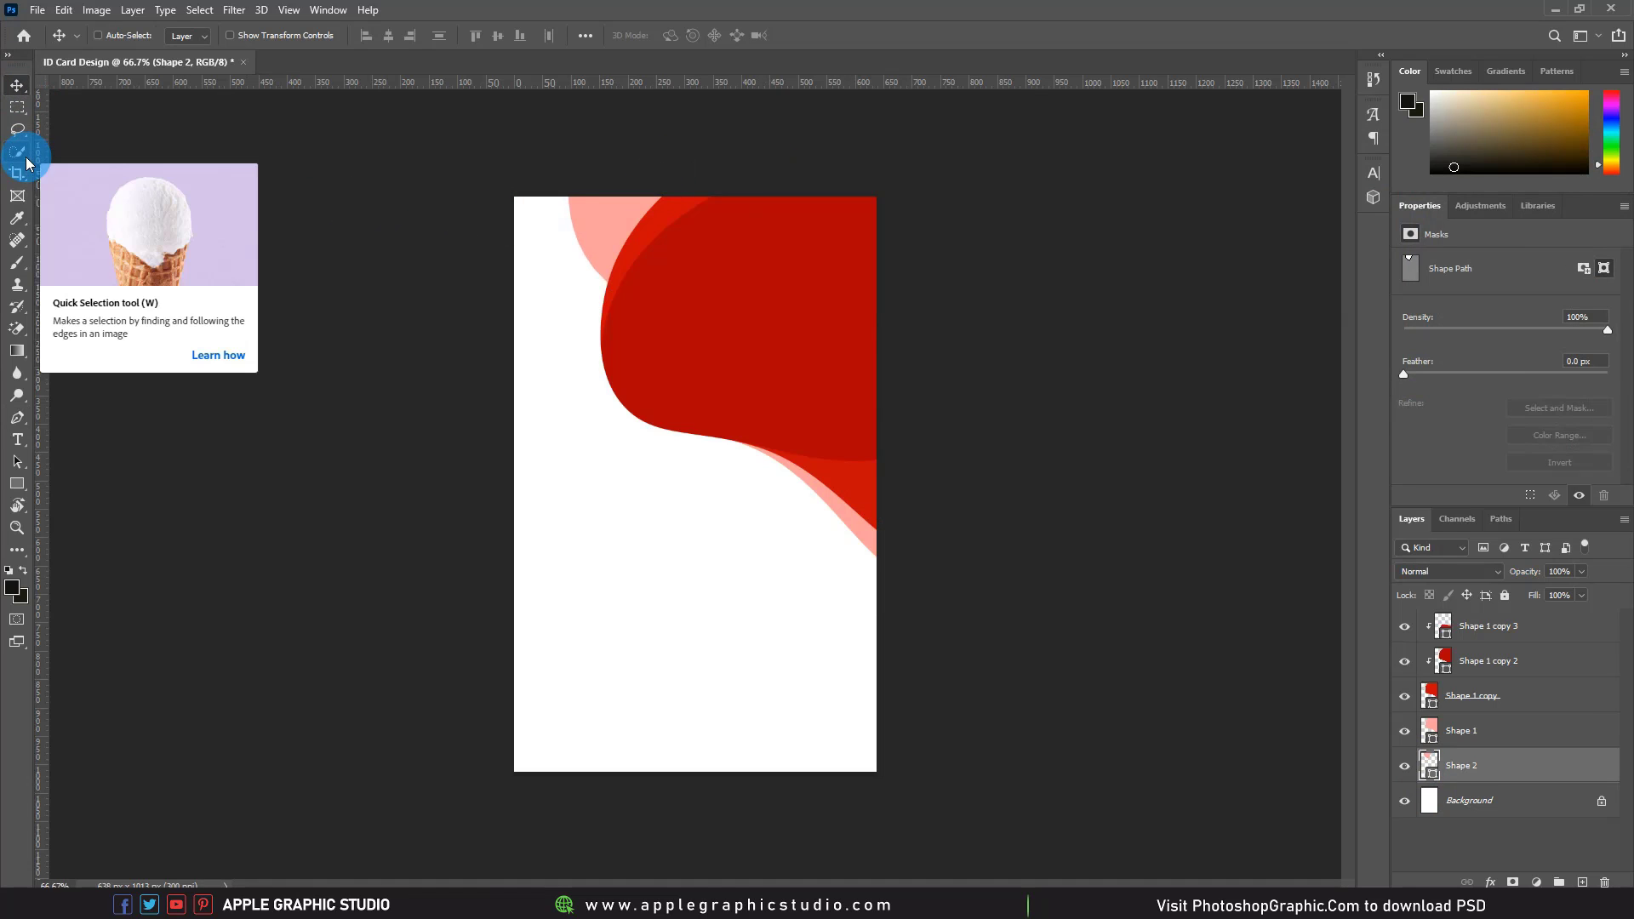
pyautogui.moveTo(631, 239); pyautogui.dragTo(641, 250)
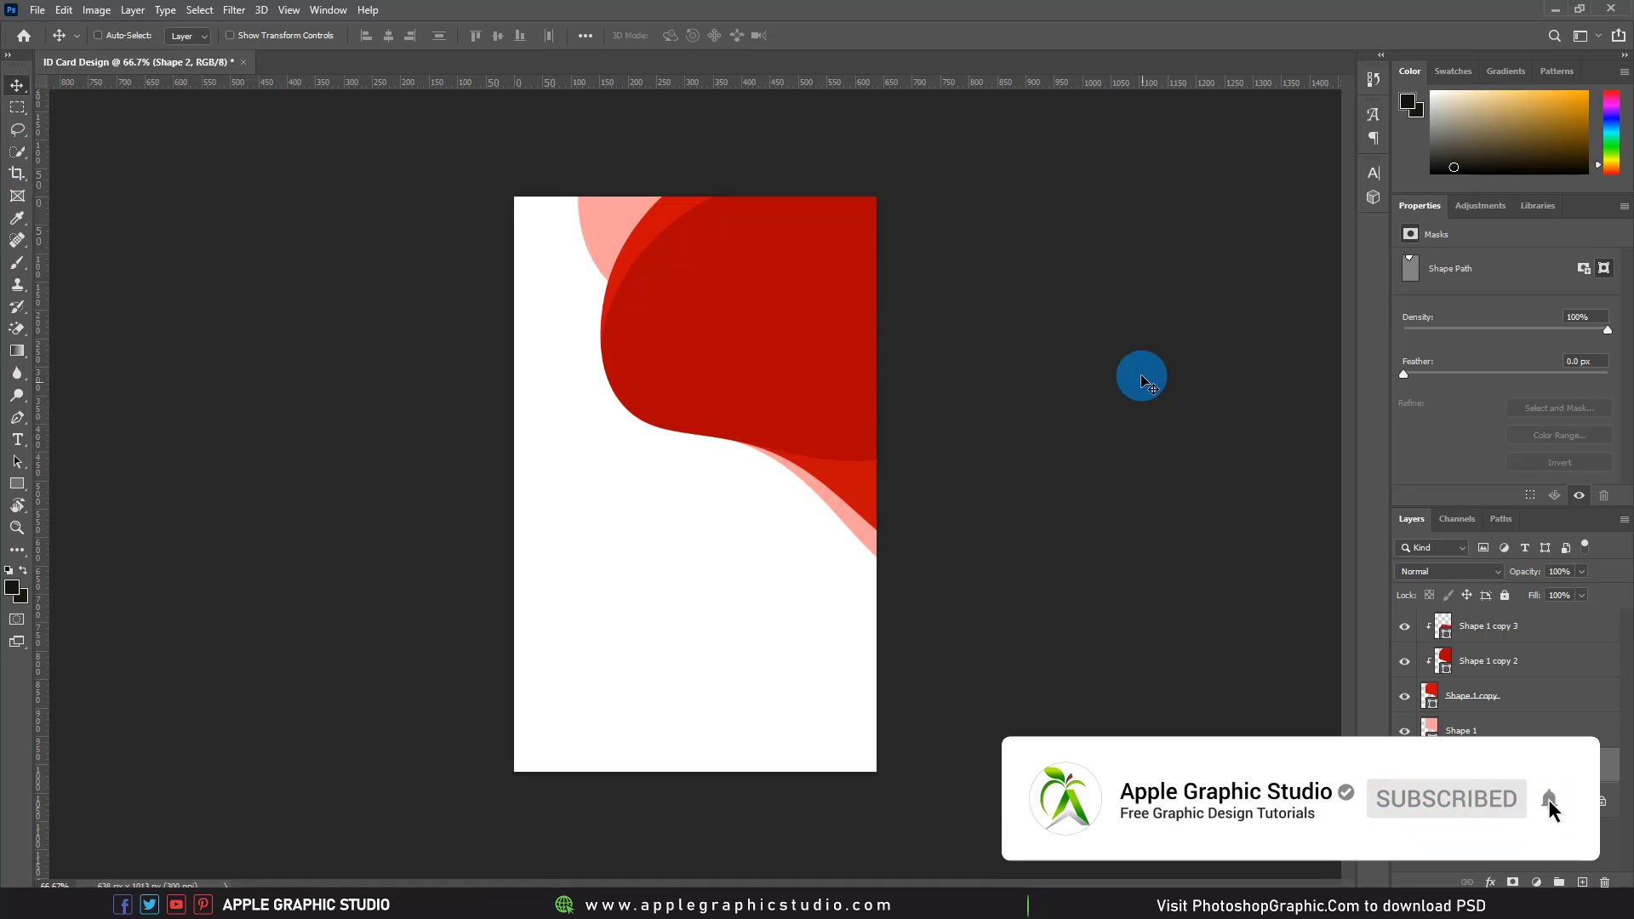
# Group the four wave shape layers into Group 1.
pyautogui.press('ctrl')
pyautogui.keyDown('ctrl'); pyautogui.click(1485, 731); pyautogui.keyUp('ctrl')
pyautogui.keyDown('ctrl'); pyautogui.click(1485, 696); pyautogui.keyUp('ctrl')
pyautogui.keyDown('ctrl'); pyautogui.click(1490, 660); pyautogui.keyUp('ctrl')
pyautogui.keyDown('ctrl'); pyautogui.click(1489, 626); pyautogui.keyUp('ctrl')
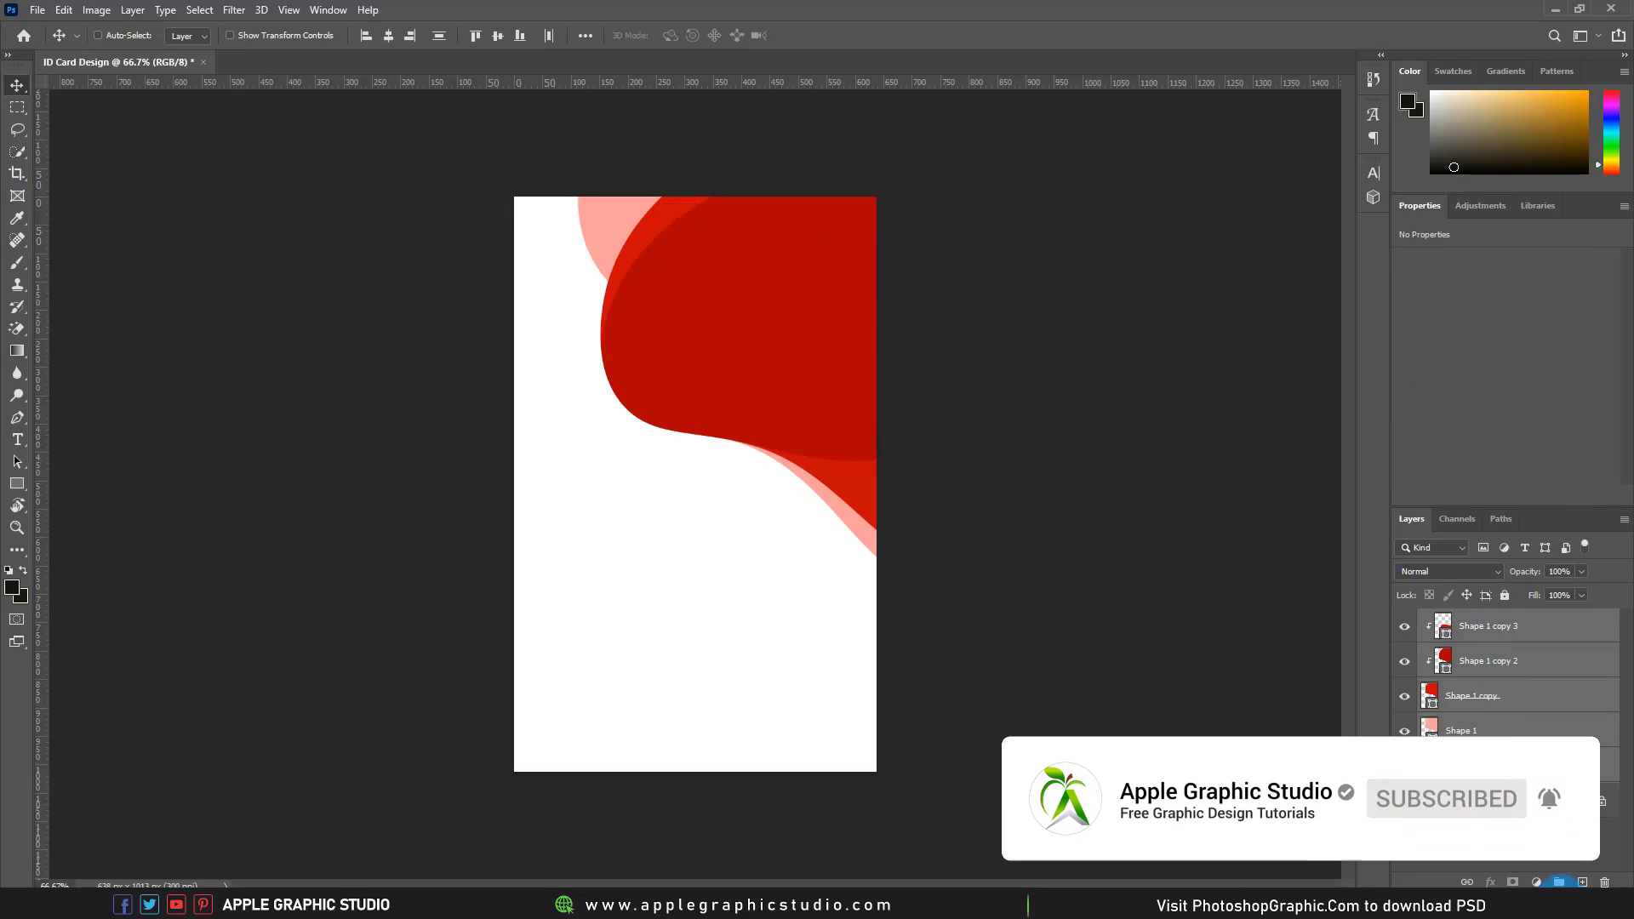
pyautogui.hotkey('ctrl', 'g')
# Make the Background a smart object Layer 0, group it with Group 1 as 'BG', and add a layer inside.
pyautogui.rightClick(1596, 653)
pyautogui.click(1600, 648)
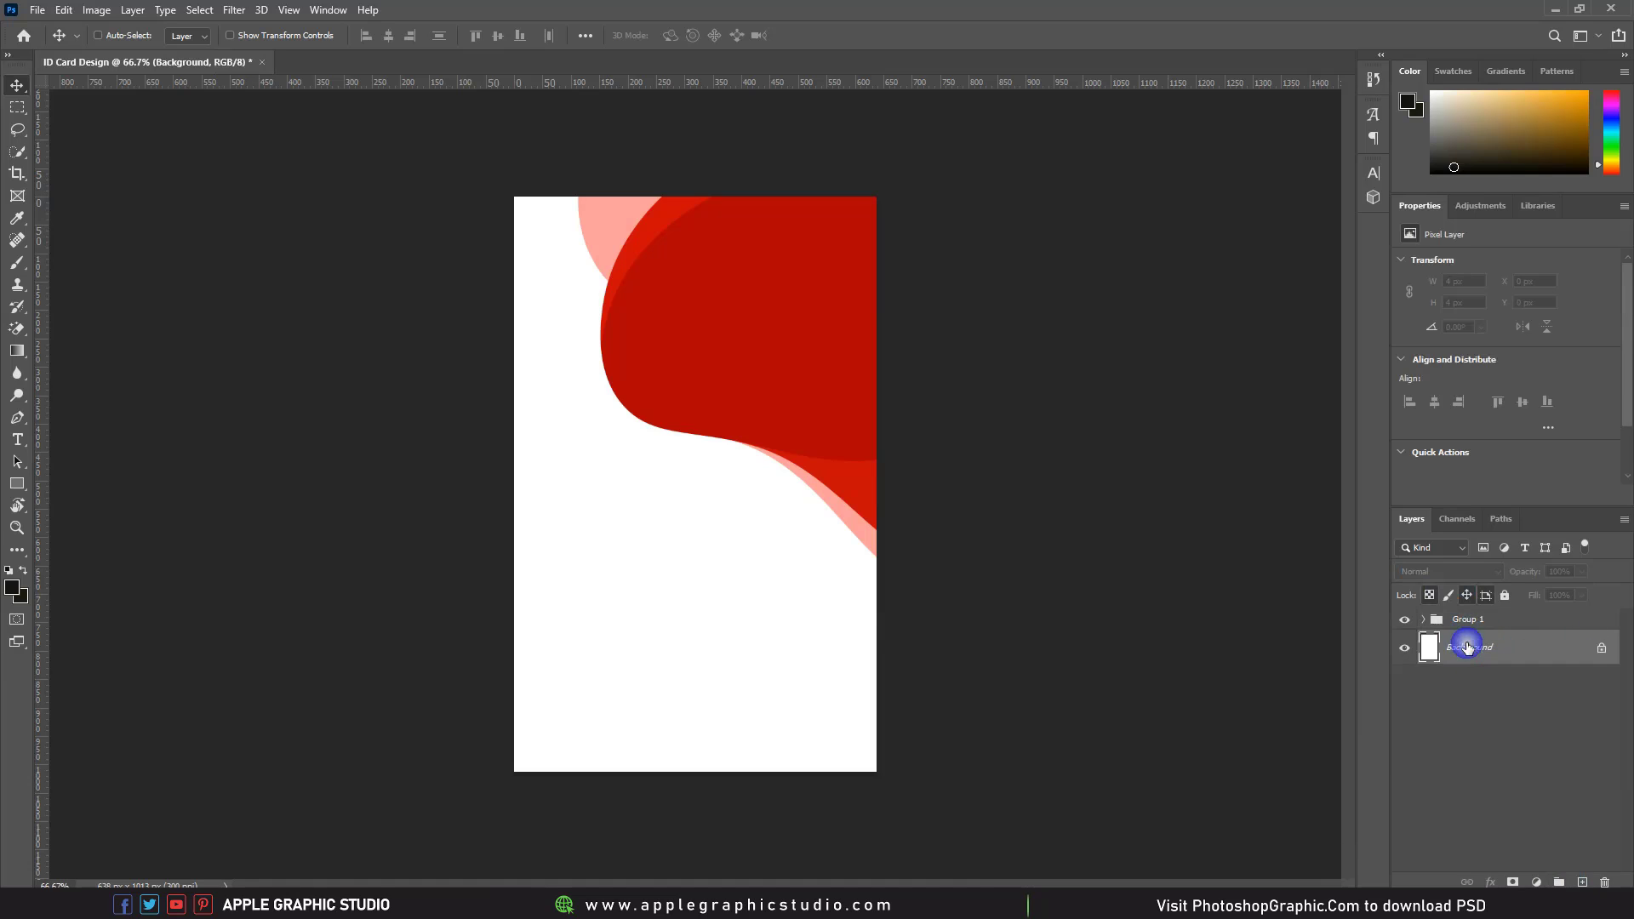
pyautogui.rightClick(1468, 647)
pyautogui.click(1446, 410)
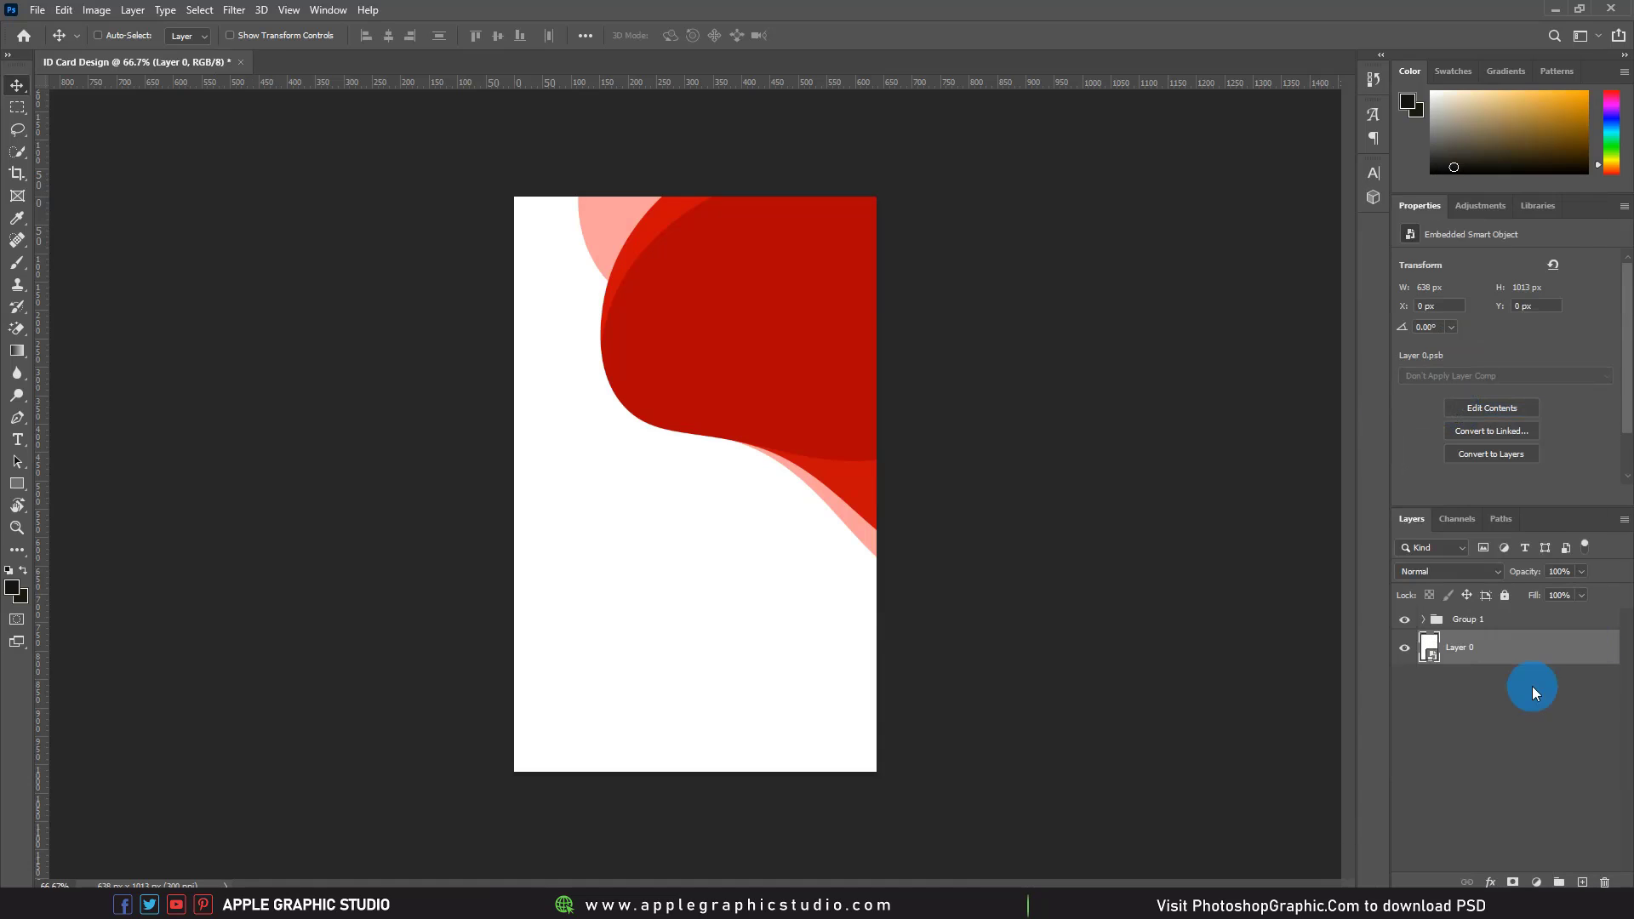
pyautogui.keyDown('ctrl'); pyautogui.click(1478, 628); pyautogui.keyUp('ctrl')
pyautogui.click(1560, 883)
pyautogui.doubleClick(1464, 626)
pyautogui.write('BG')
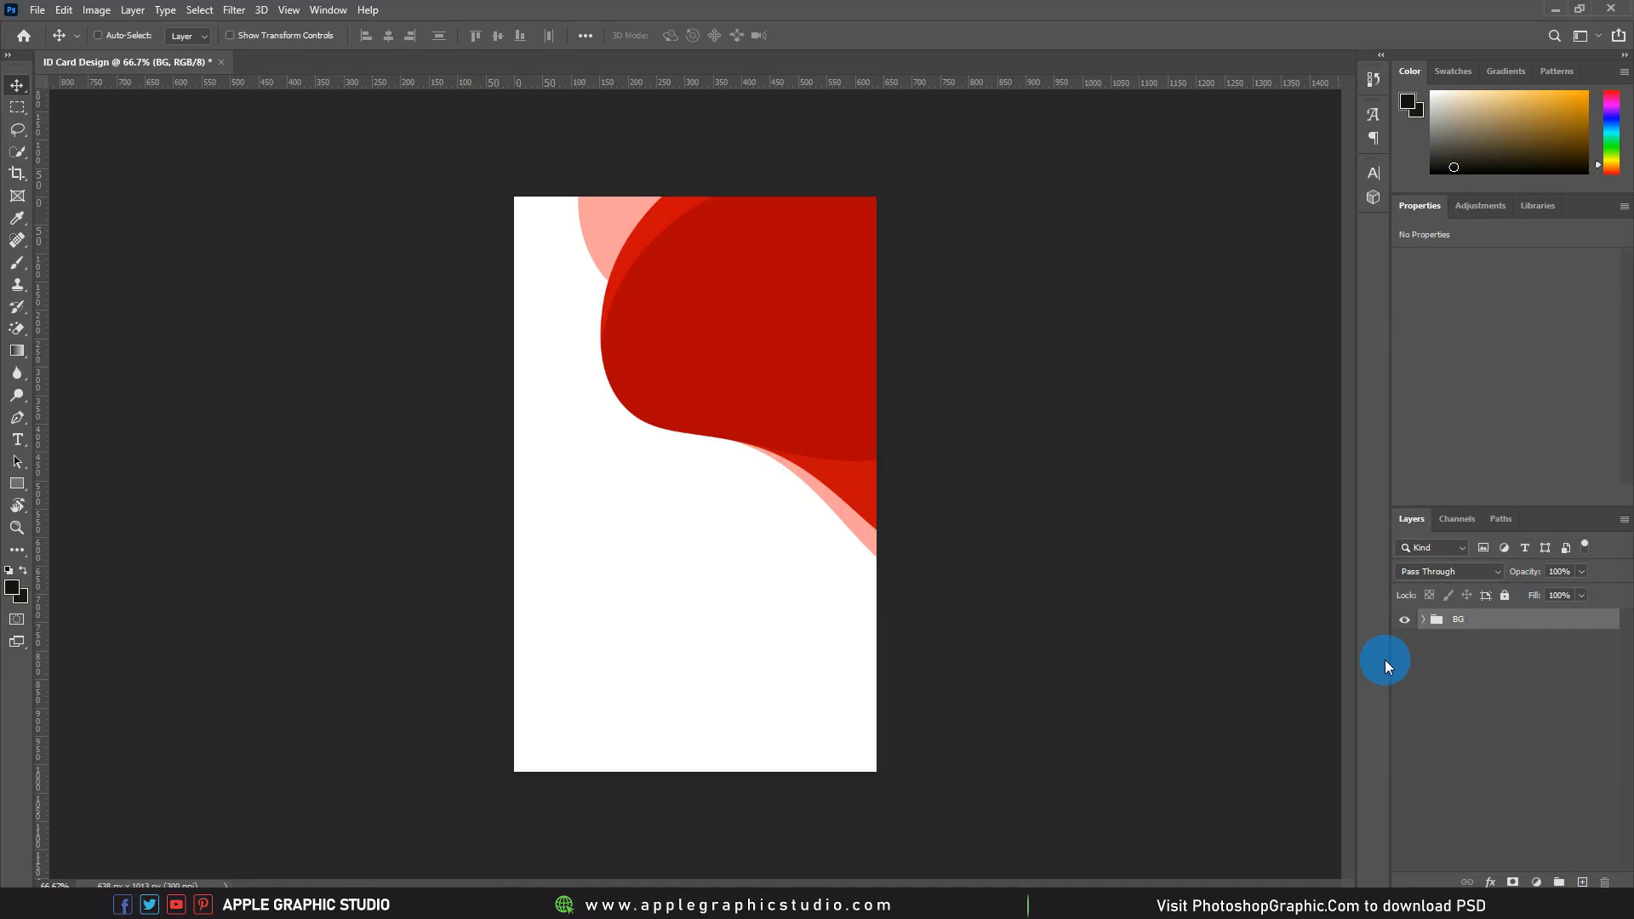
pyautogui.click(1422, 621)
pyautogui.click(1582, 883)
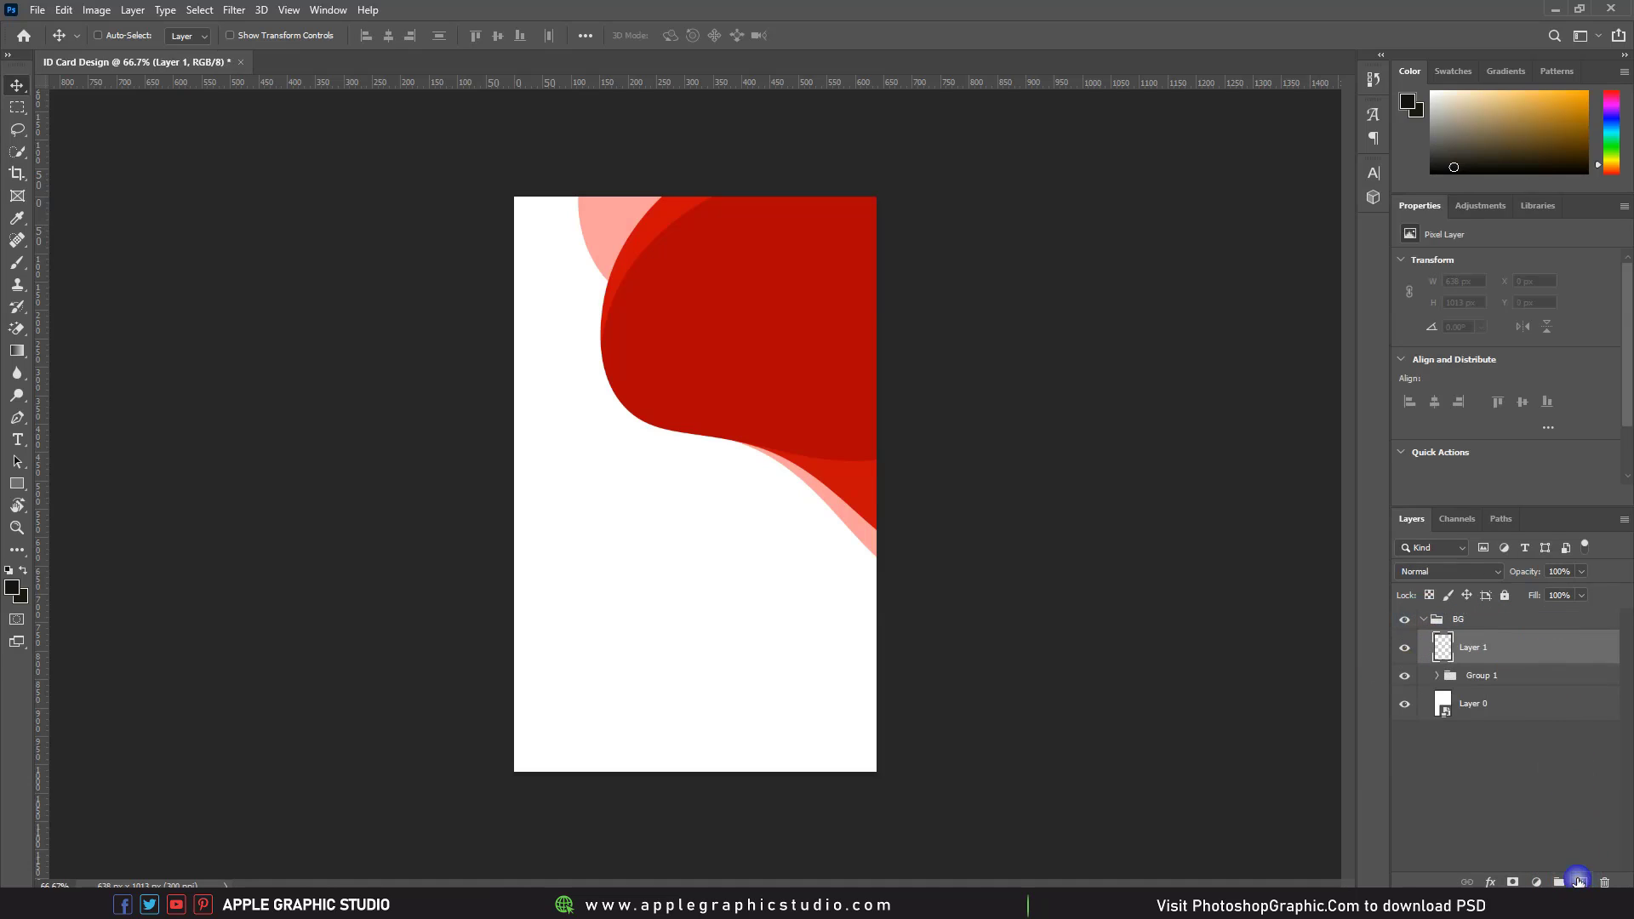
pyautogui.click(17, 417)
# Draw a black curved shape with the Pen near the card's lower-left edge.
pyautogui.scroll(-1, 692, 574)
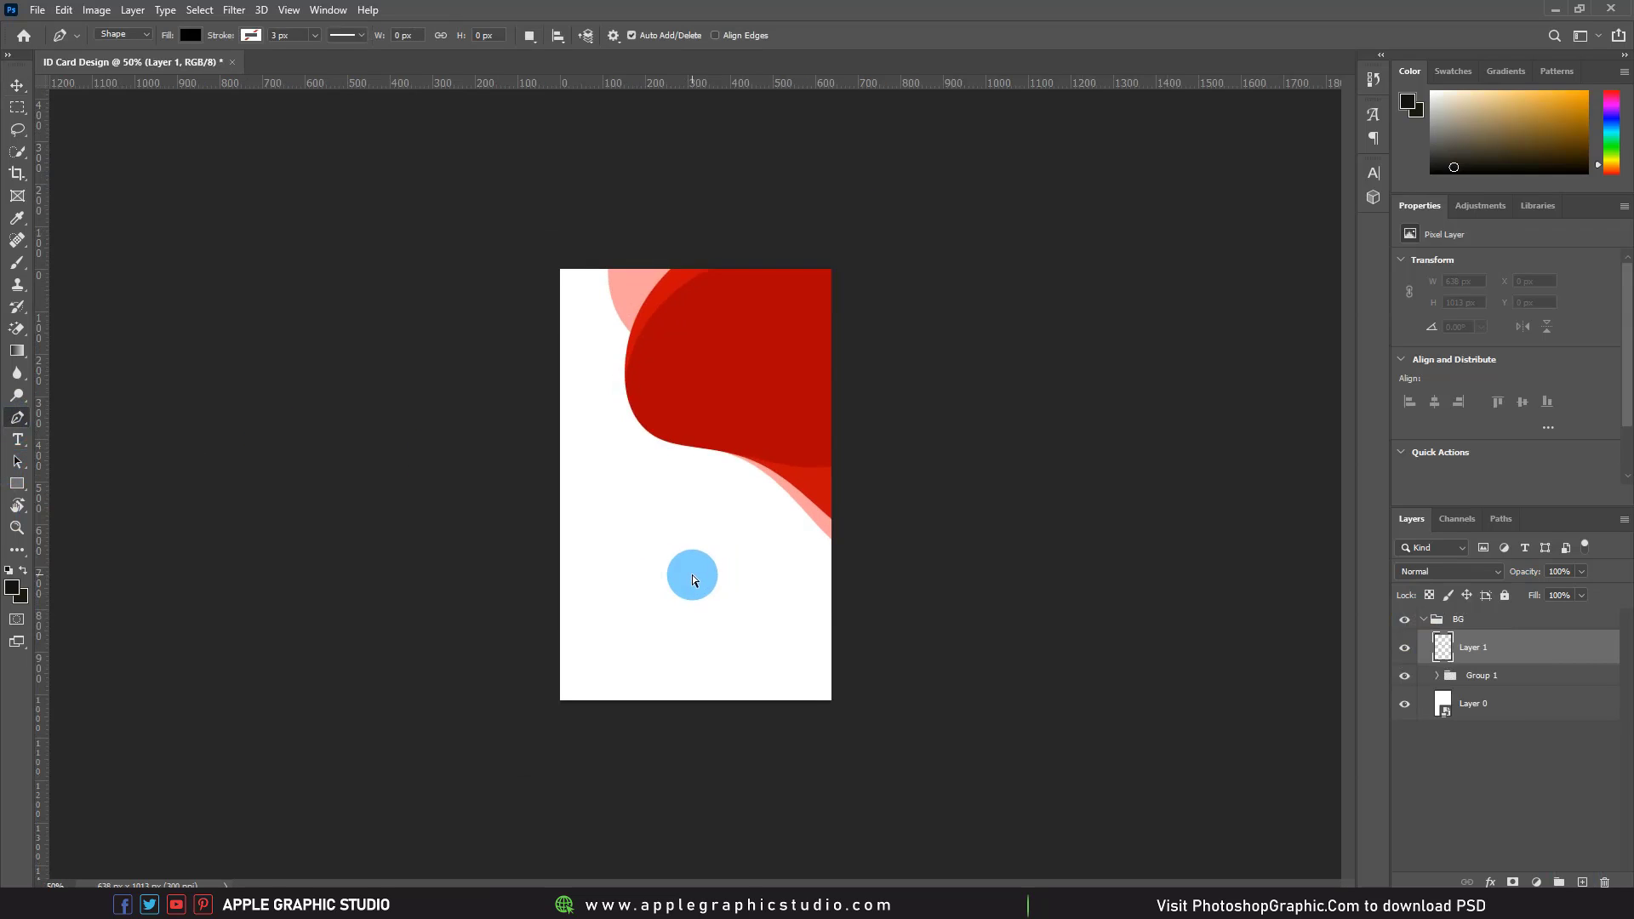
pyautogui.scroll(-1, 692, 575)
pyautogui.click(572, 516)
pyautogui.moveTo(680, 662); pyautogui.dragTo(610, 765)
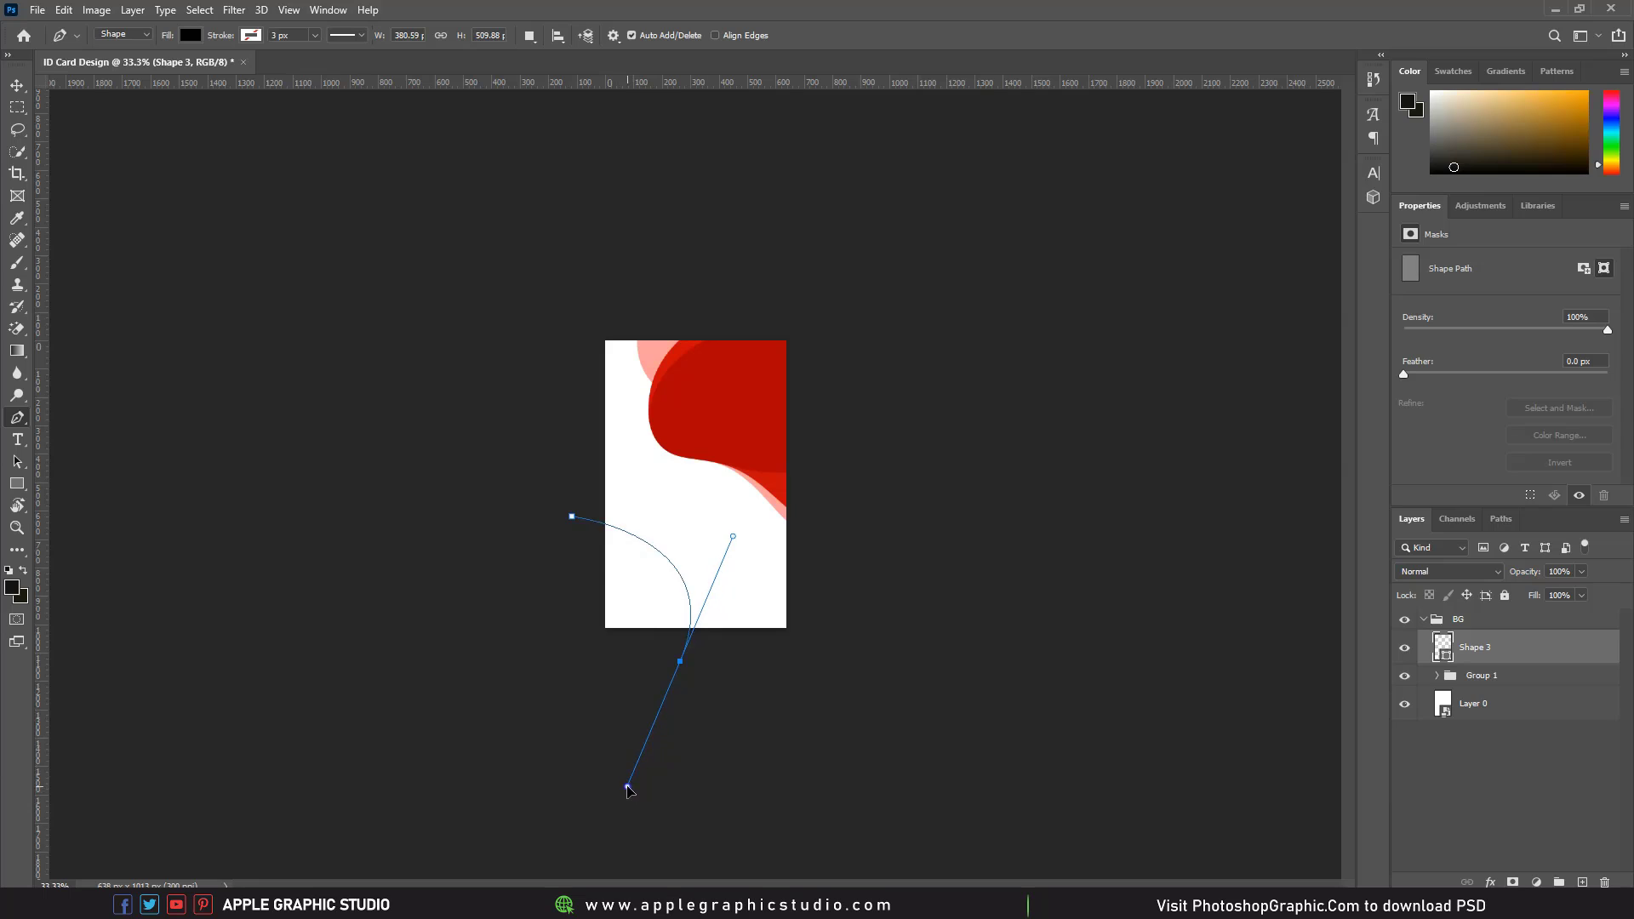
pyautogui.click(680, 661)
pyautogui.click(541, 665)
pyautogui.click(572, 516)
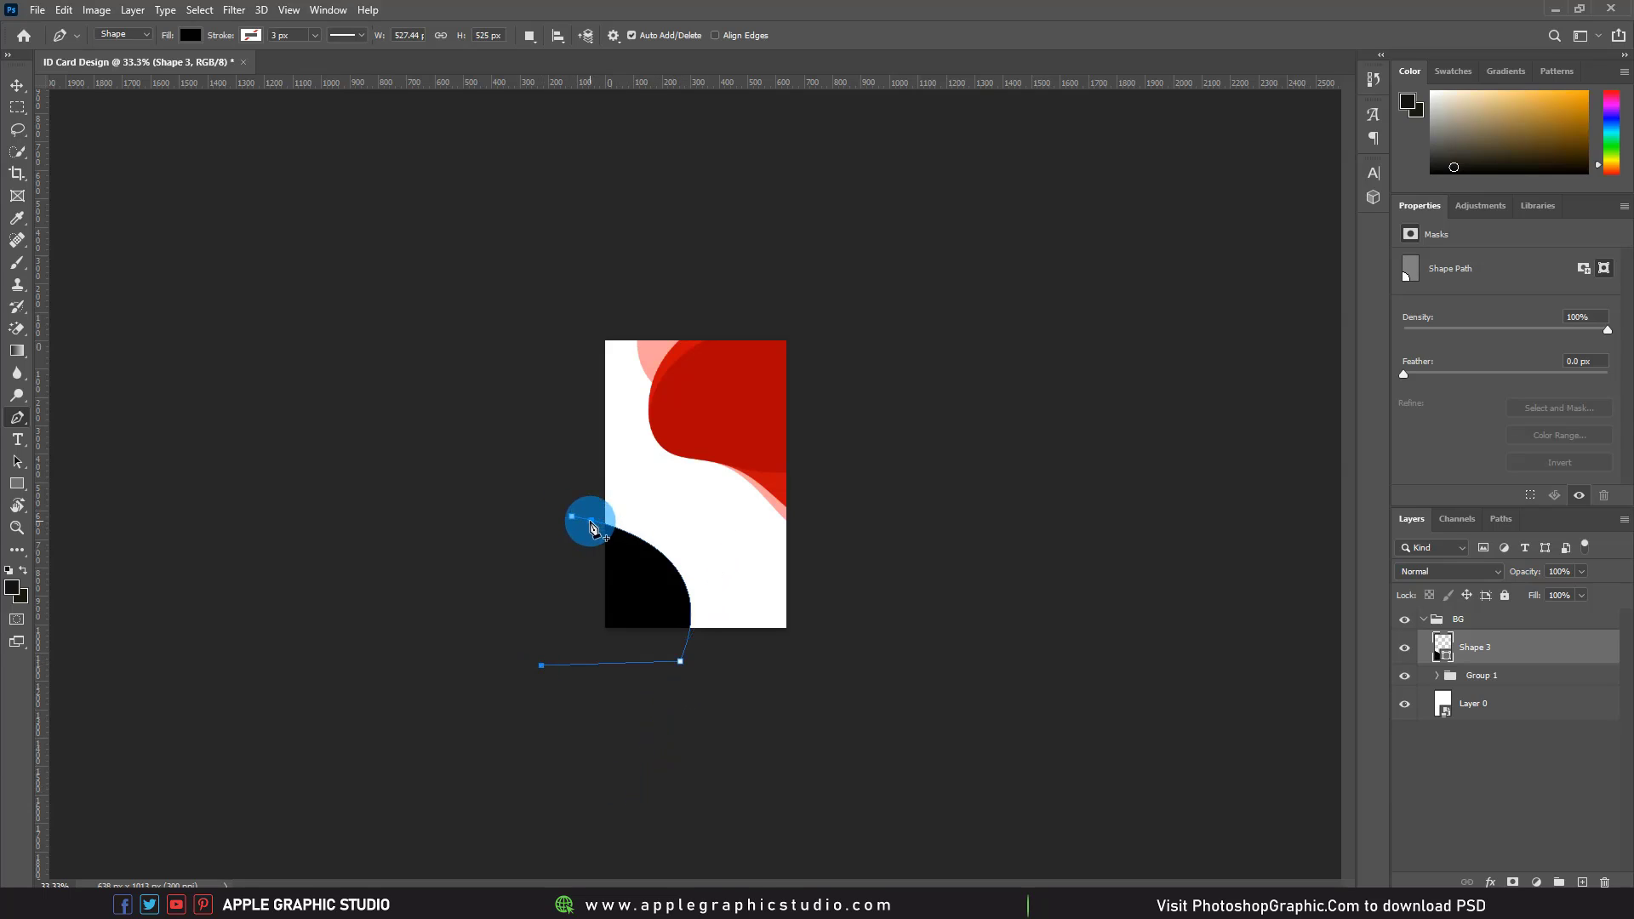
# Move the black shape into the bottom-left corner, scale it down, and rotate it slightly.
pyautogui.click(17, 85)
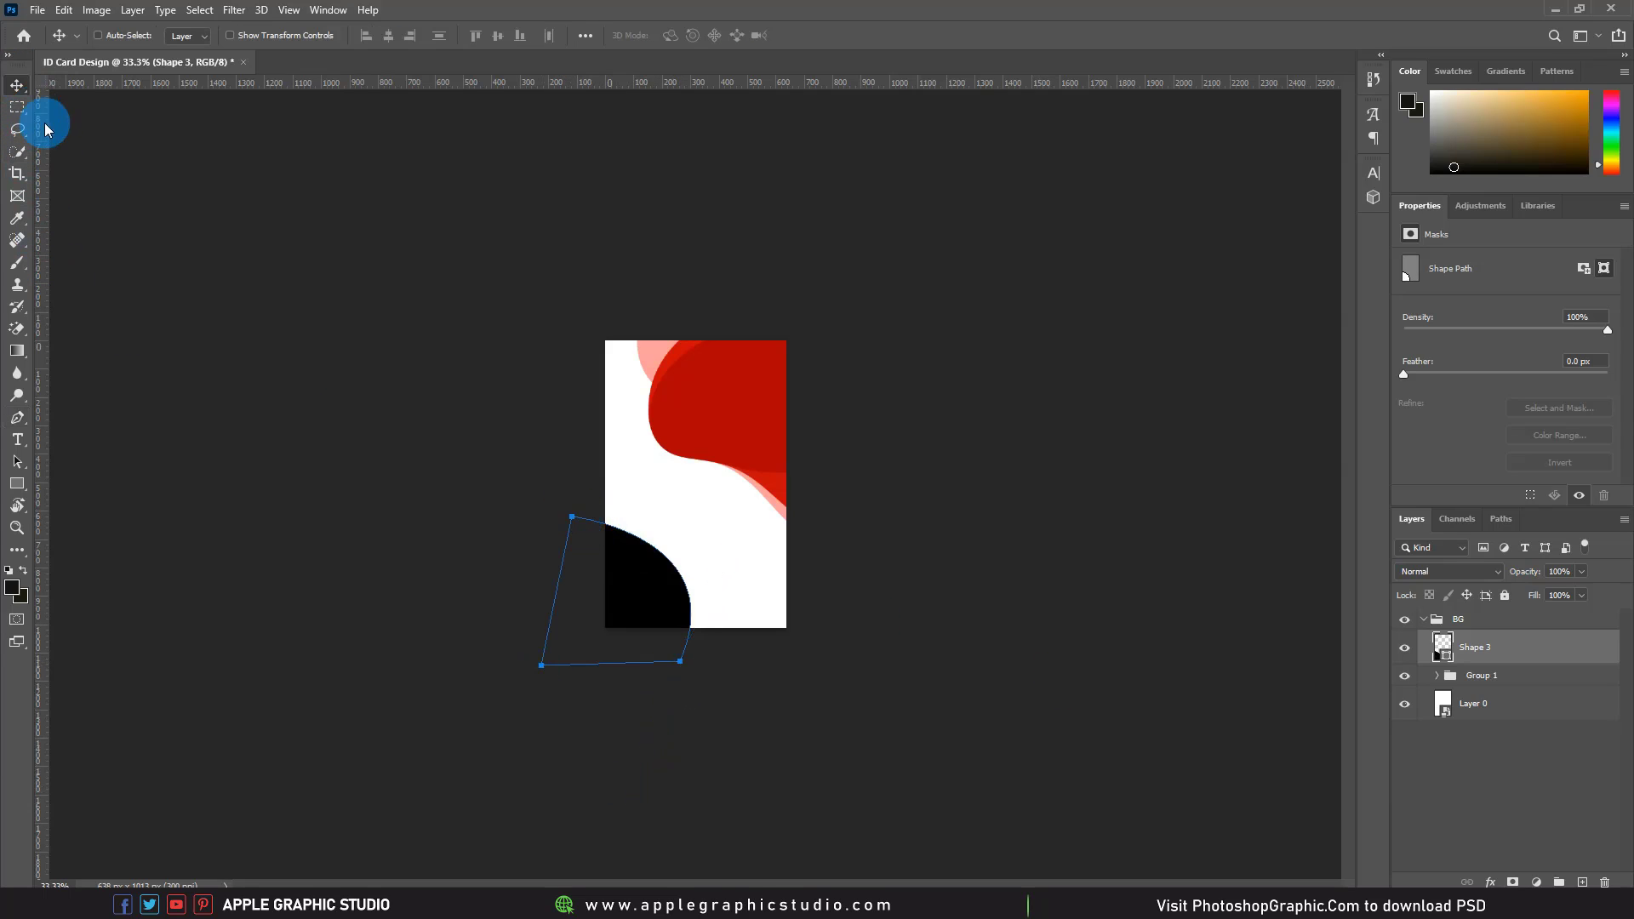
pyautogui.click(781, 509)
pyautogui.moveTo(781, 509); pyautogui.dragTo(809, 536)
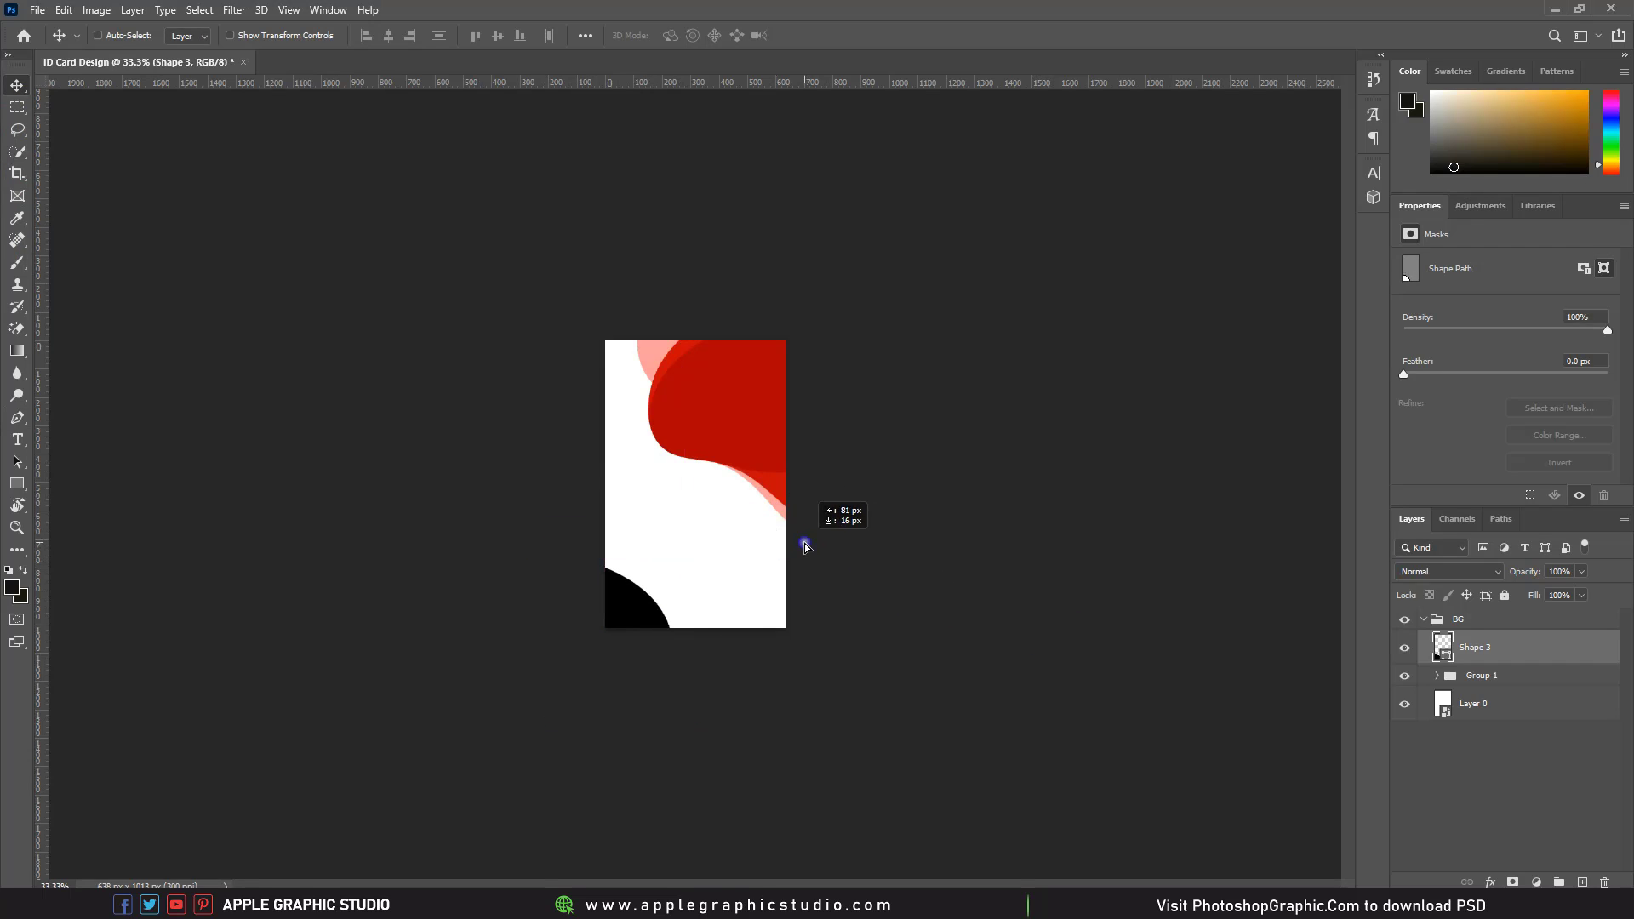
pyautogui.click(565, 588)
pyautogui.hotkey('ctrl', 't')
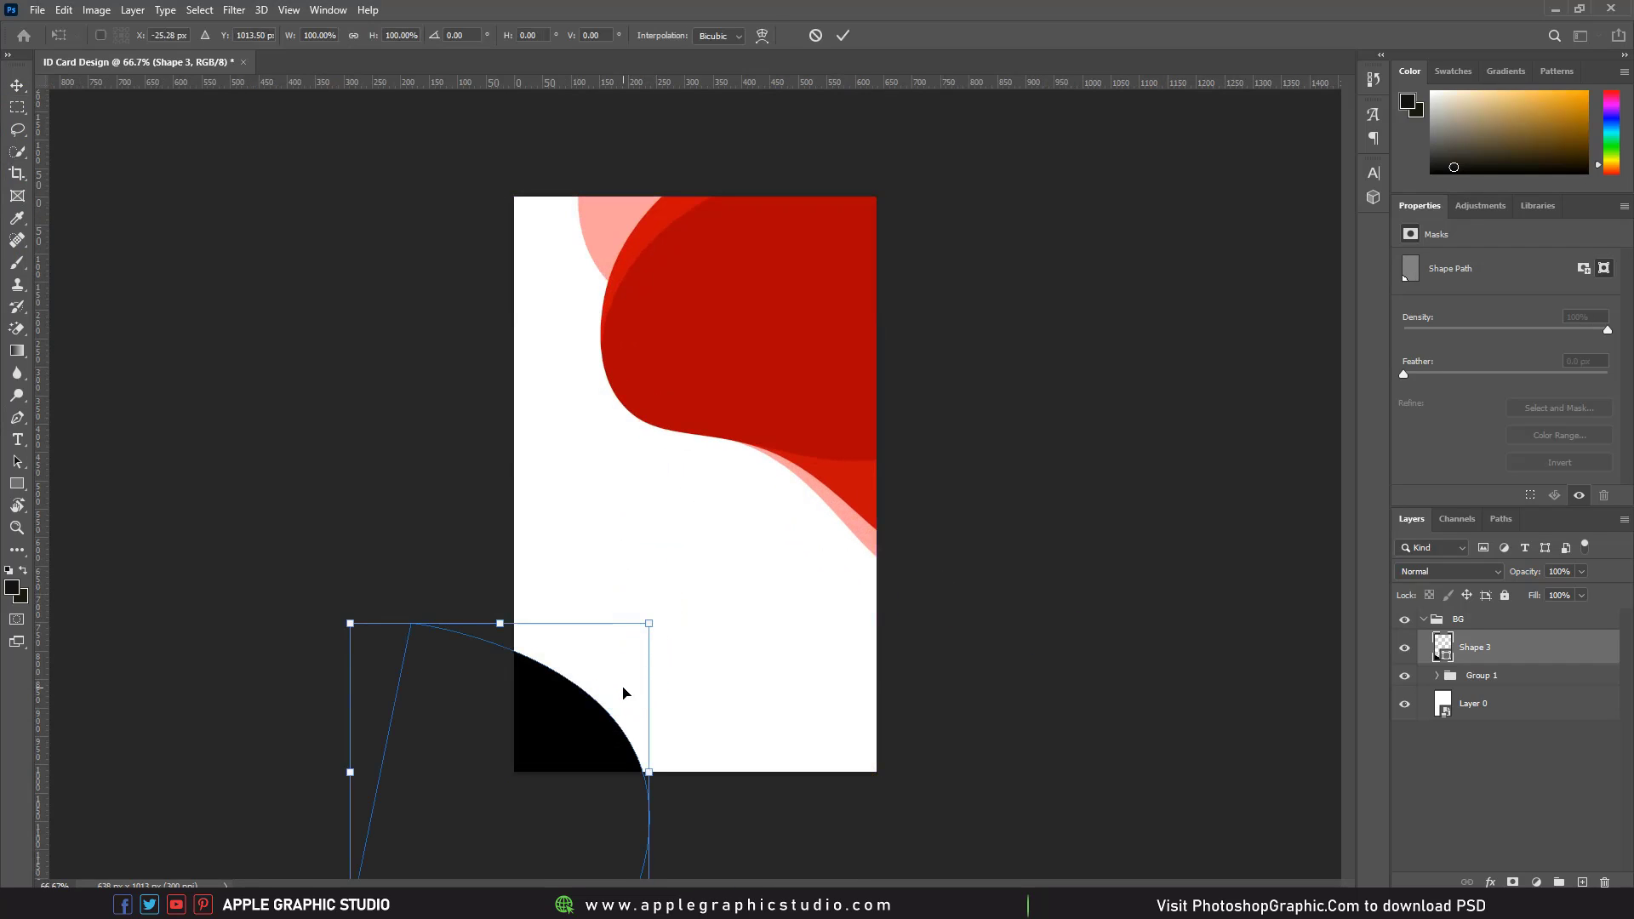
pyautogui.moveTo(382, 611); pyautogui.dragTo(415, 636)
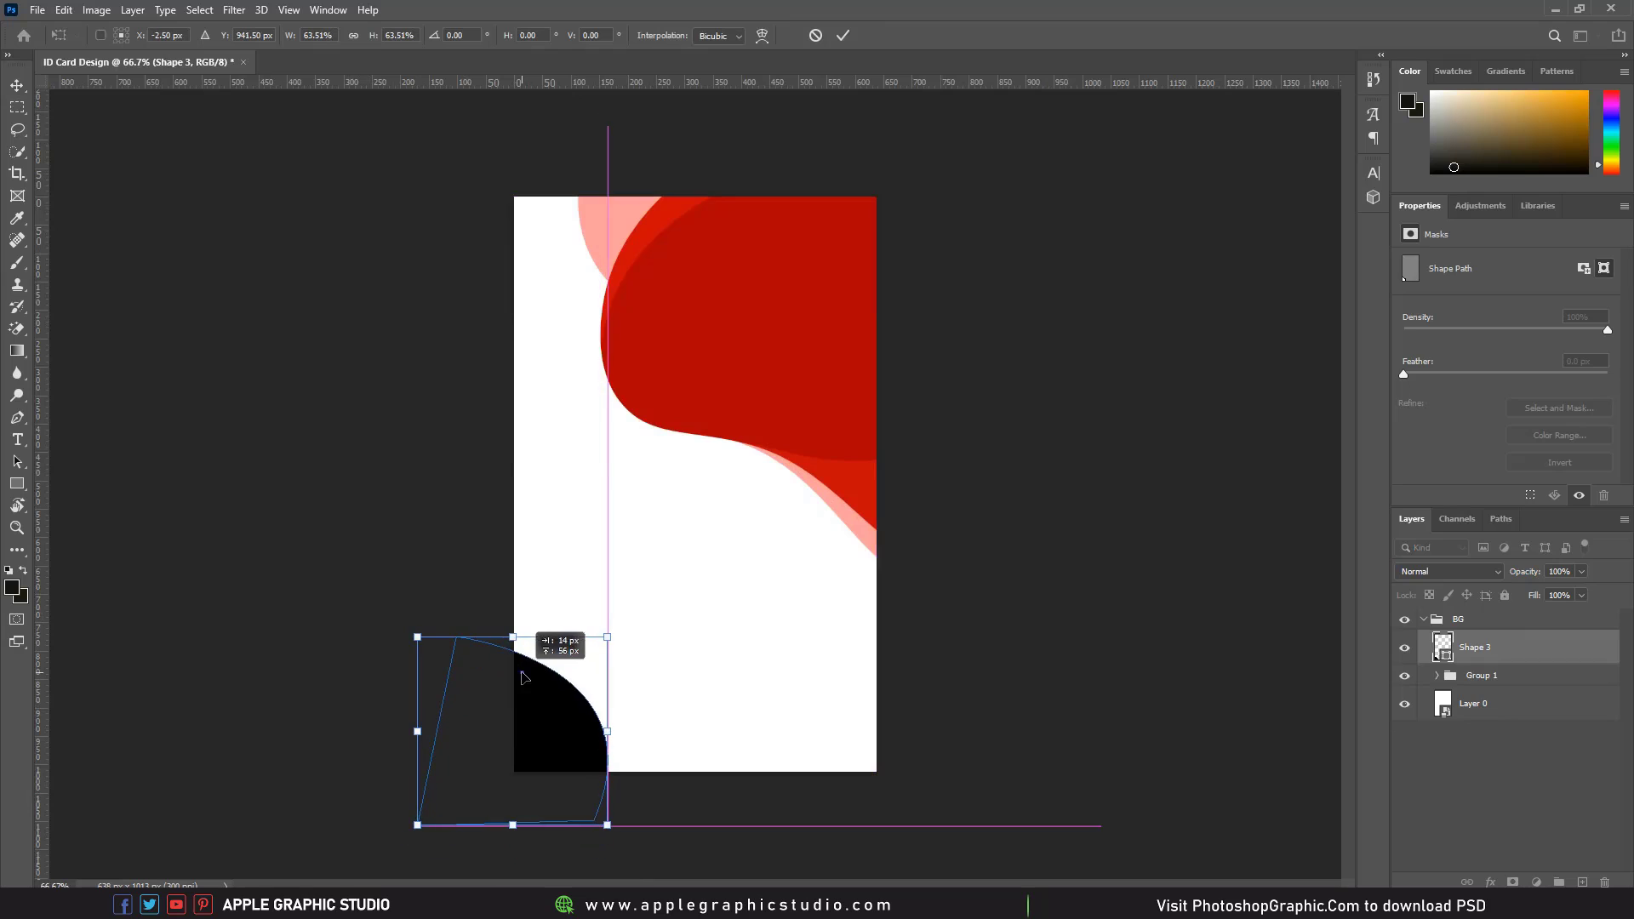
pyautogui.moveTo(704, 547); pyautogui.dragTo(714, 577)
pyautogui.click(842, 34)
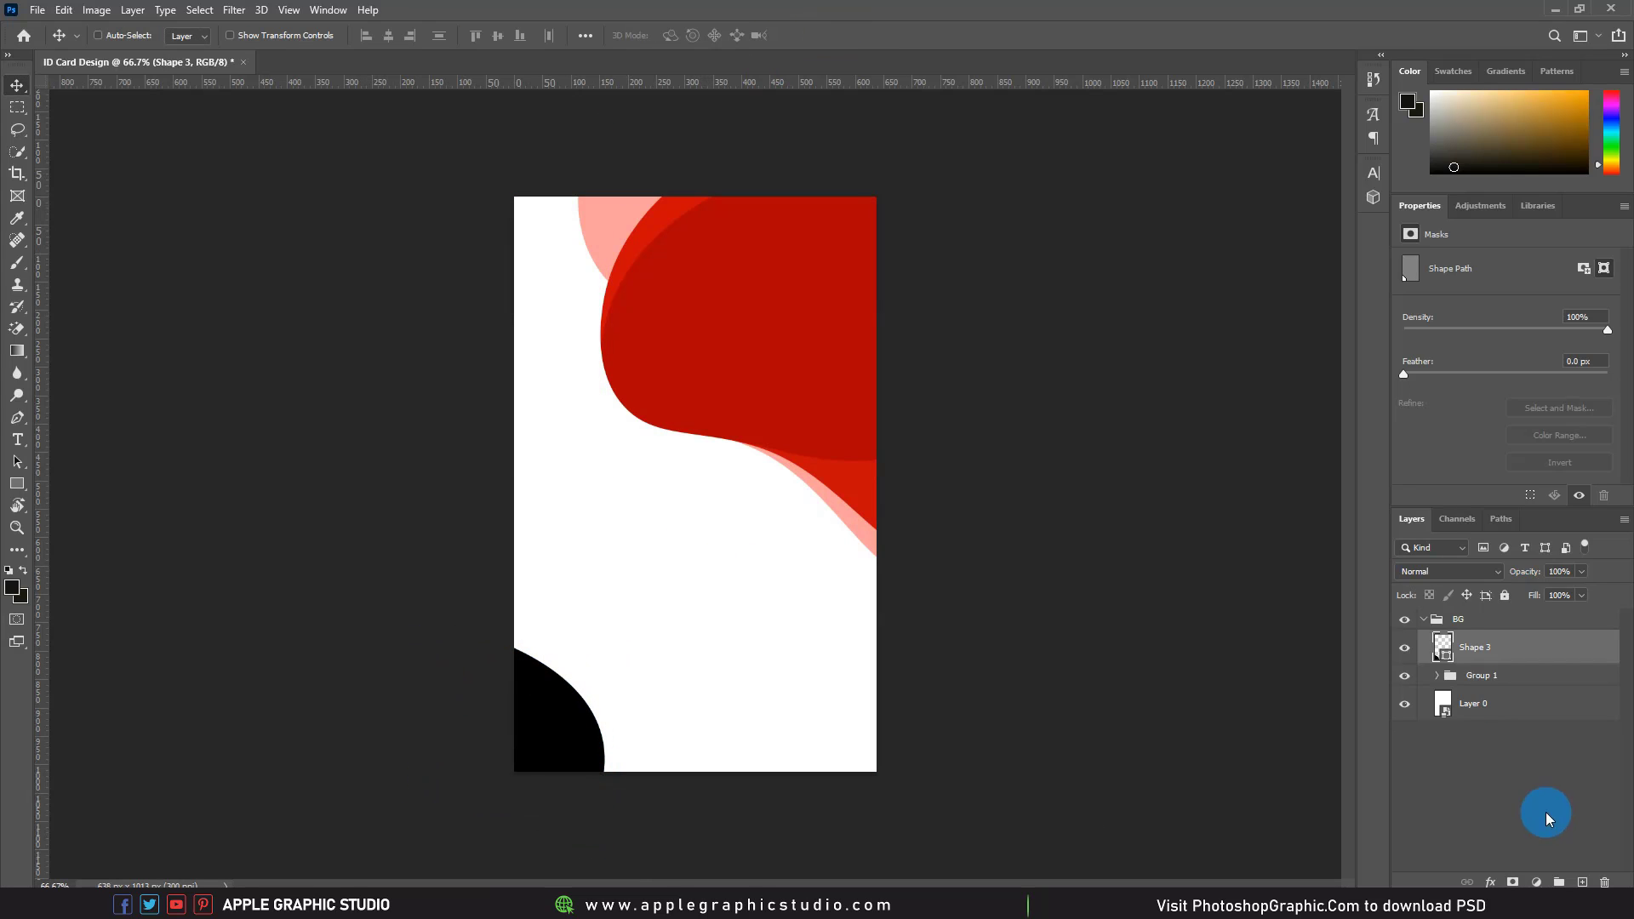
# Fill the bottom-left Shape 3 with the red sampled from the card.
pyautogui.doubleClick(1443, 646)
pyautogui.click(779, 364)
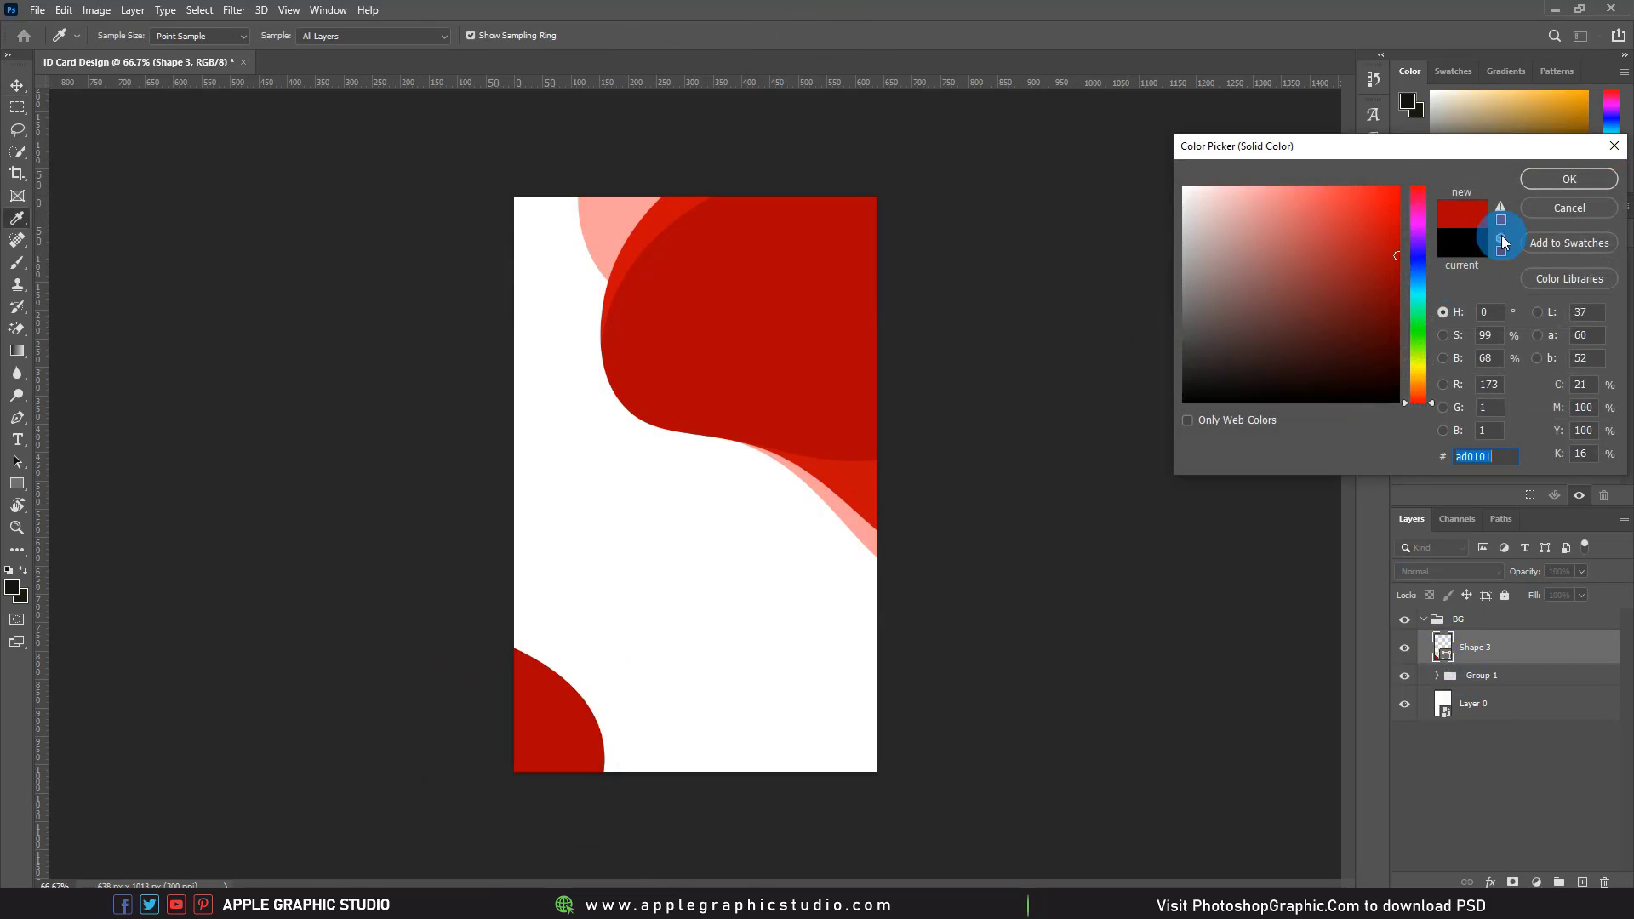
pyautogui.click(1568, 179)
# Duplicate Shape 3, fill the copy with the top wave's light pink, and shift it left.
pyautogui.hotkey('ctrl', 'j')
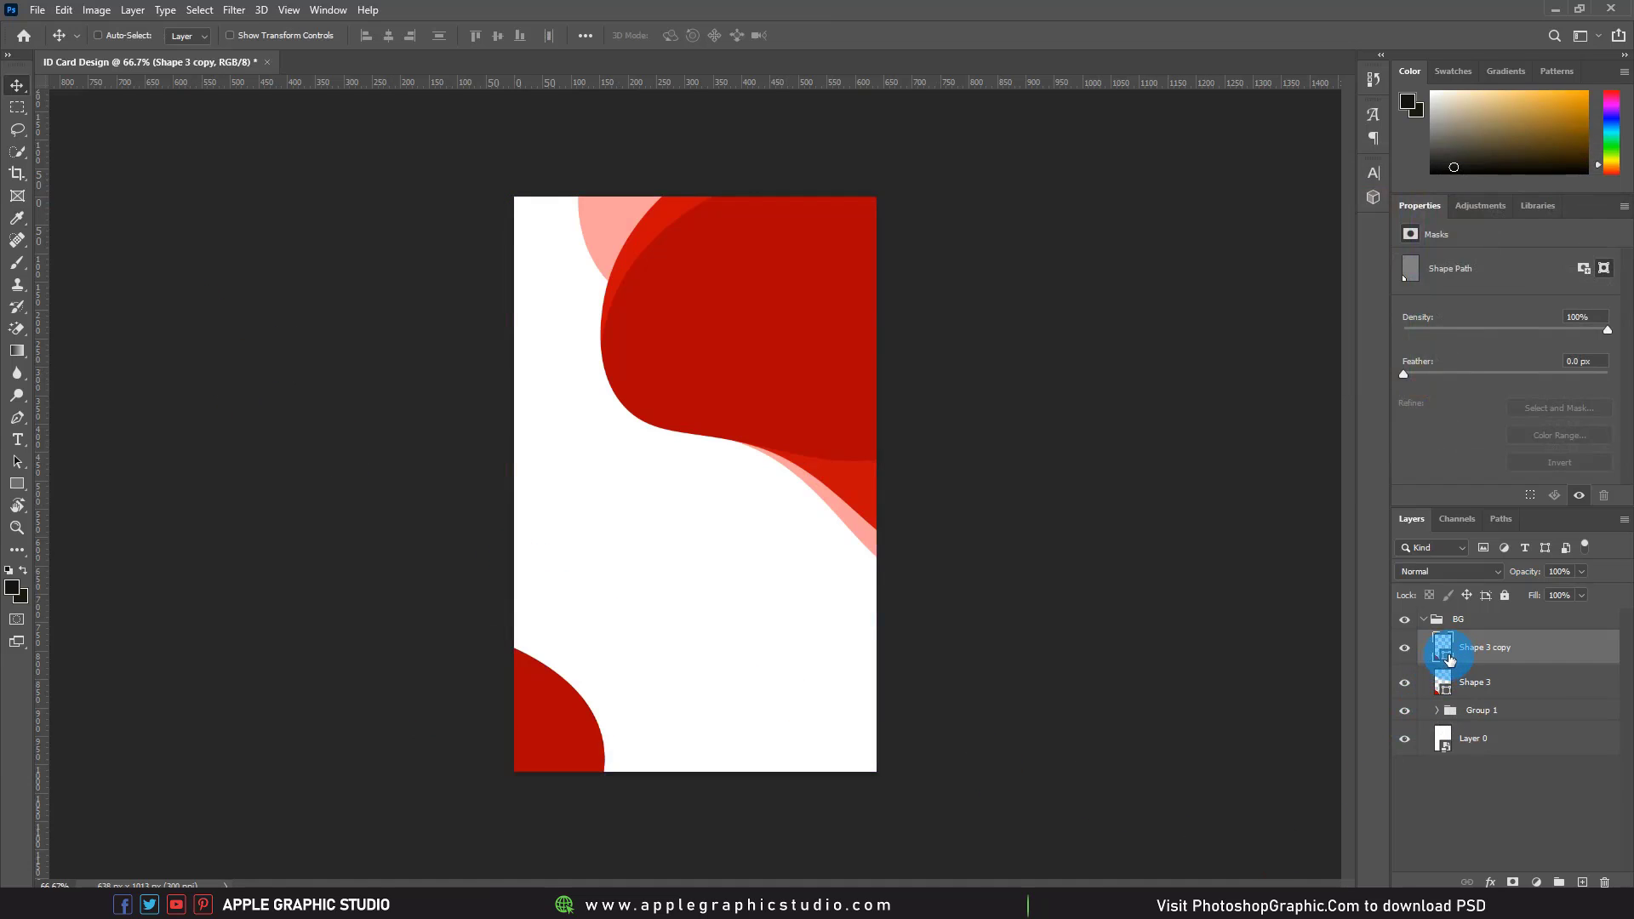
pyautogui.doubleClick(1442, 648)
pyautogui.click(613, 228)
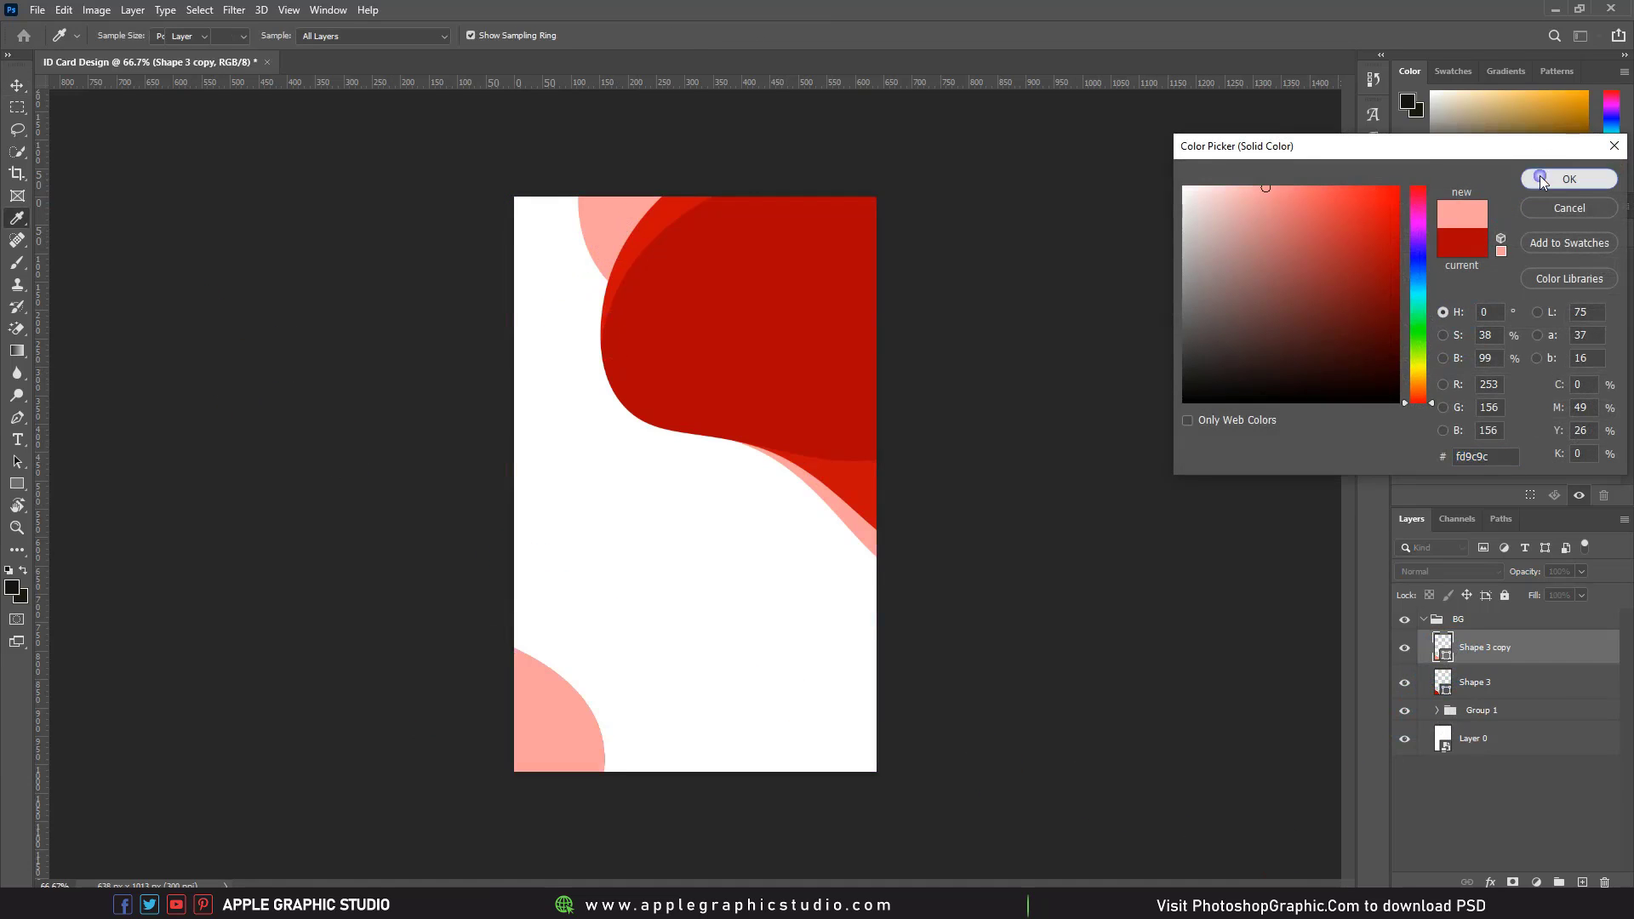
pyautogui.click(1568, 179)
pyautogui.moveTo(821, 566); pyautogui.dragTo(777, 555)
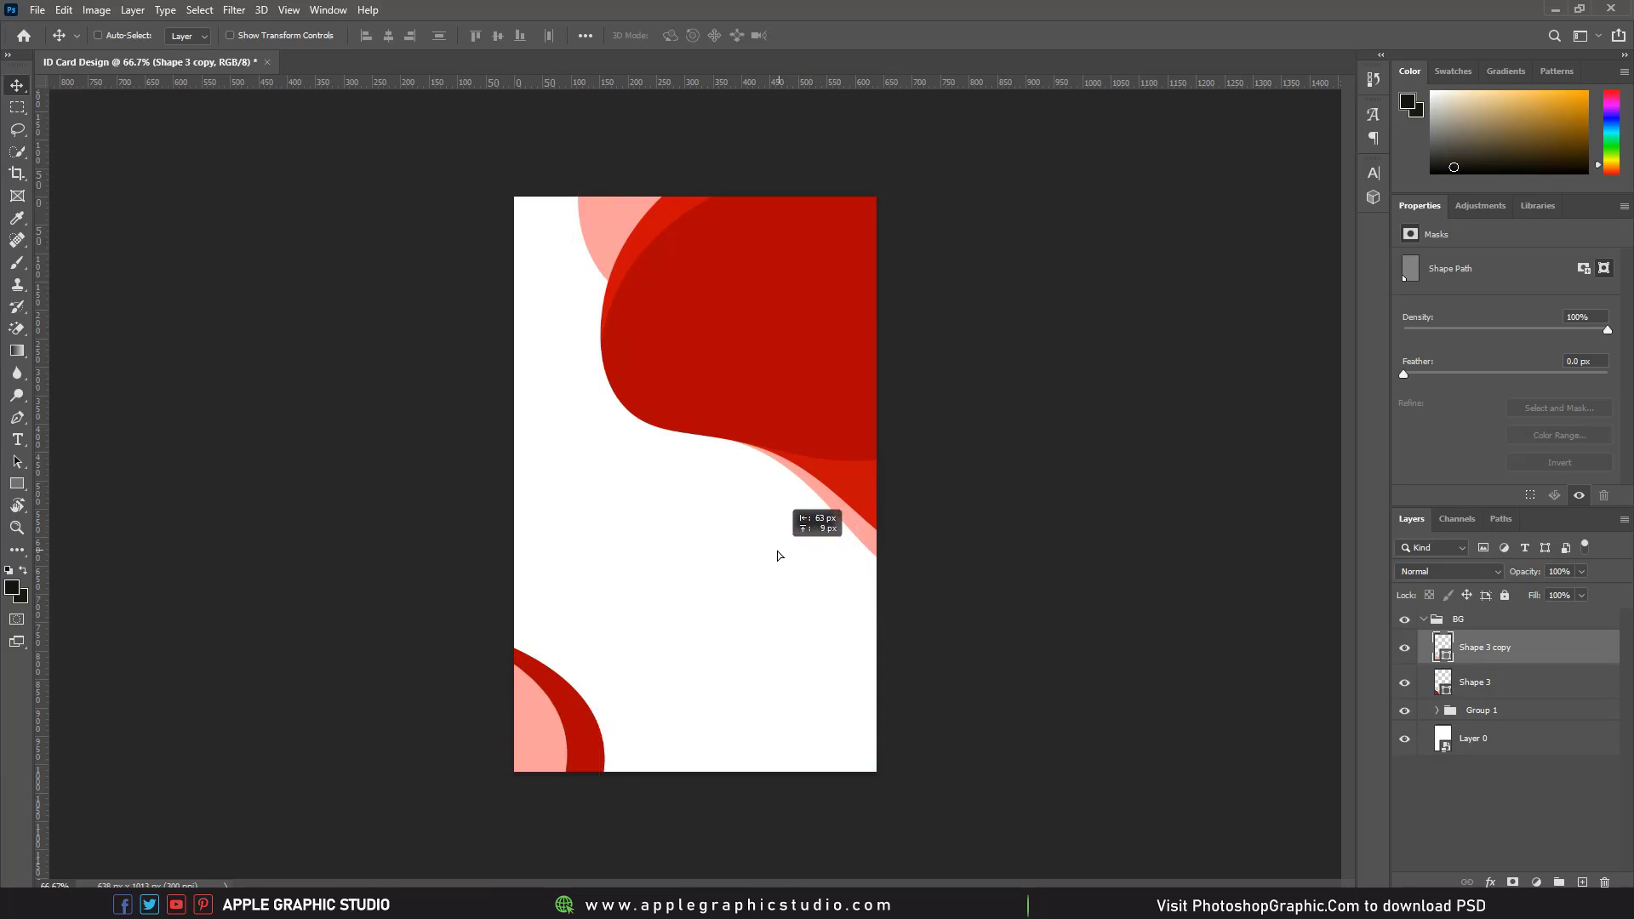
# Lower the Shape 3 copy's opacity to 9%.
pyautogui.click(1582, 571)
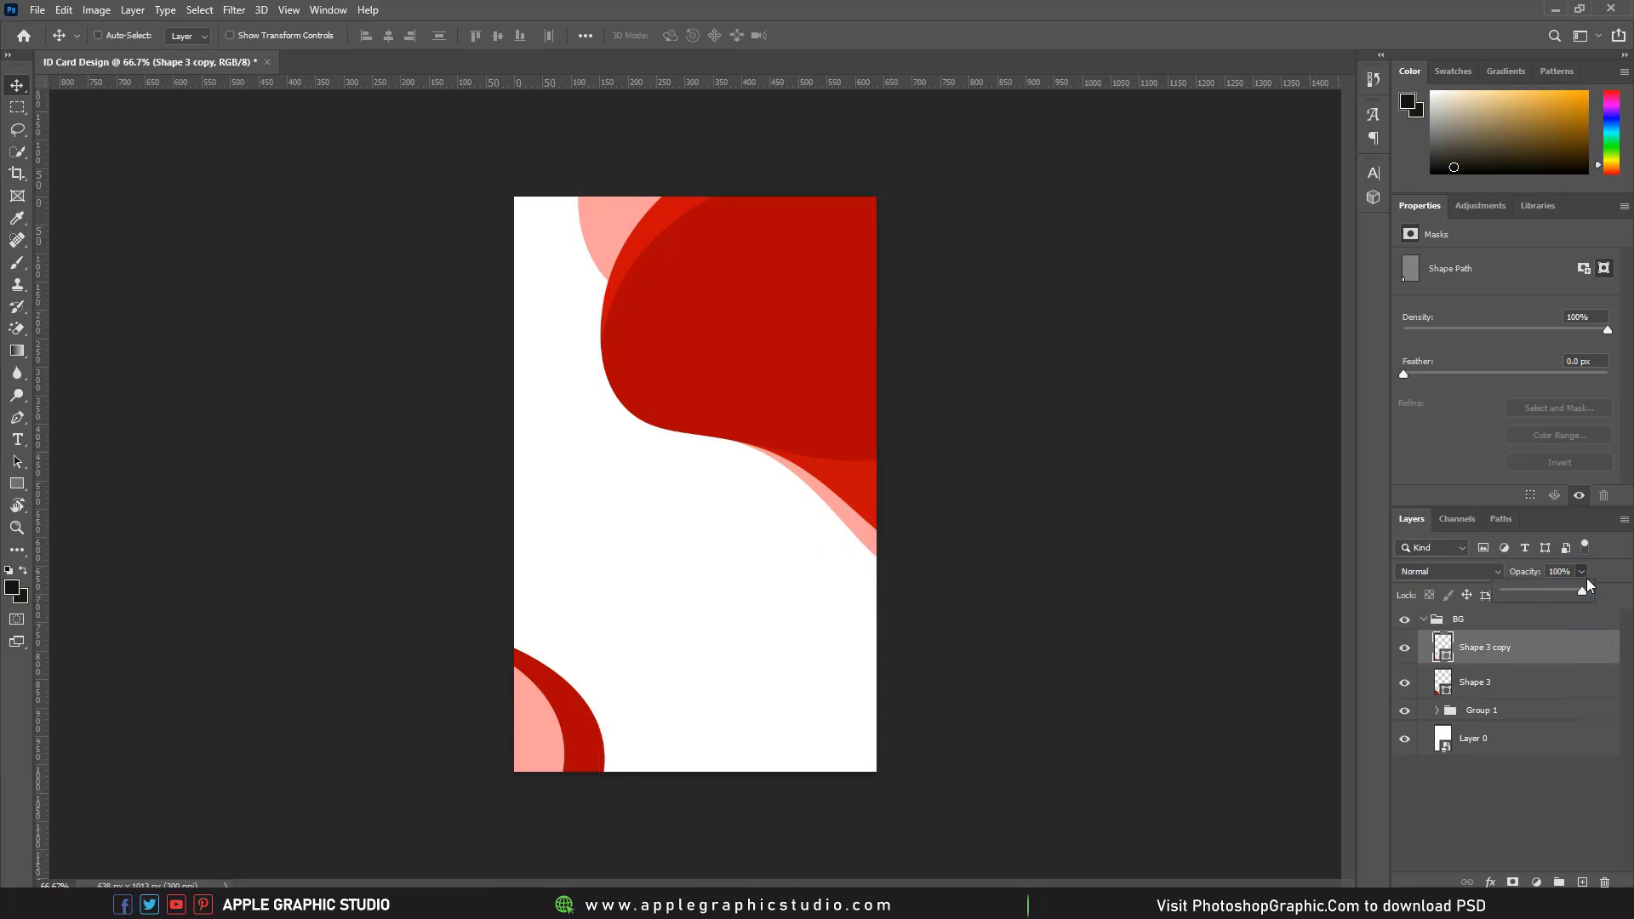
pyautogui.moveTo(1587, 589); pyautogui.dragTo(1510, 591)
pyautogui.moveTo(623, 618)
pyautogui.mouseDown()
pyautogui.moveTo(645, 650)
pyautogui.moveTo(631, 650)
pyautogui.mouseUp()
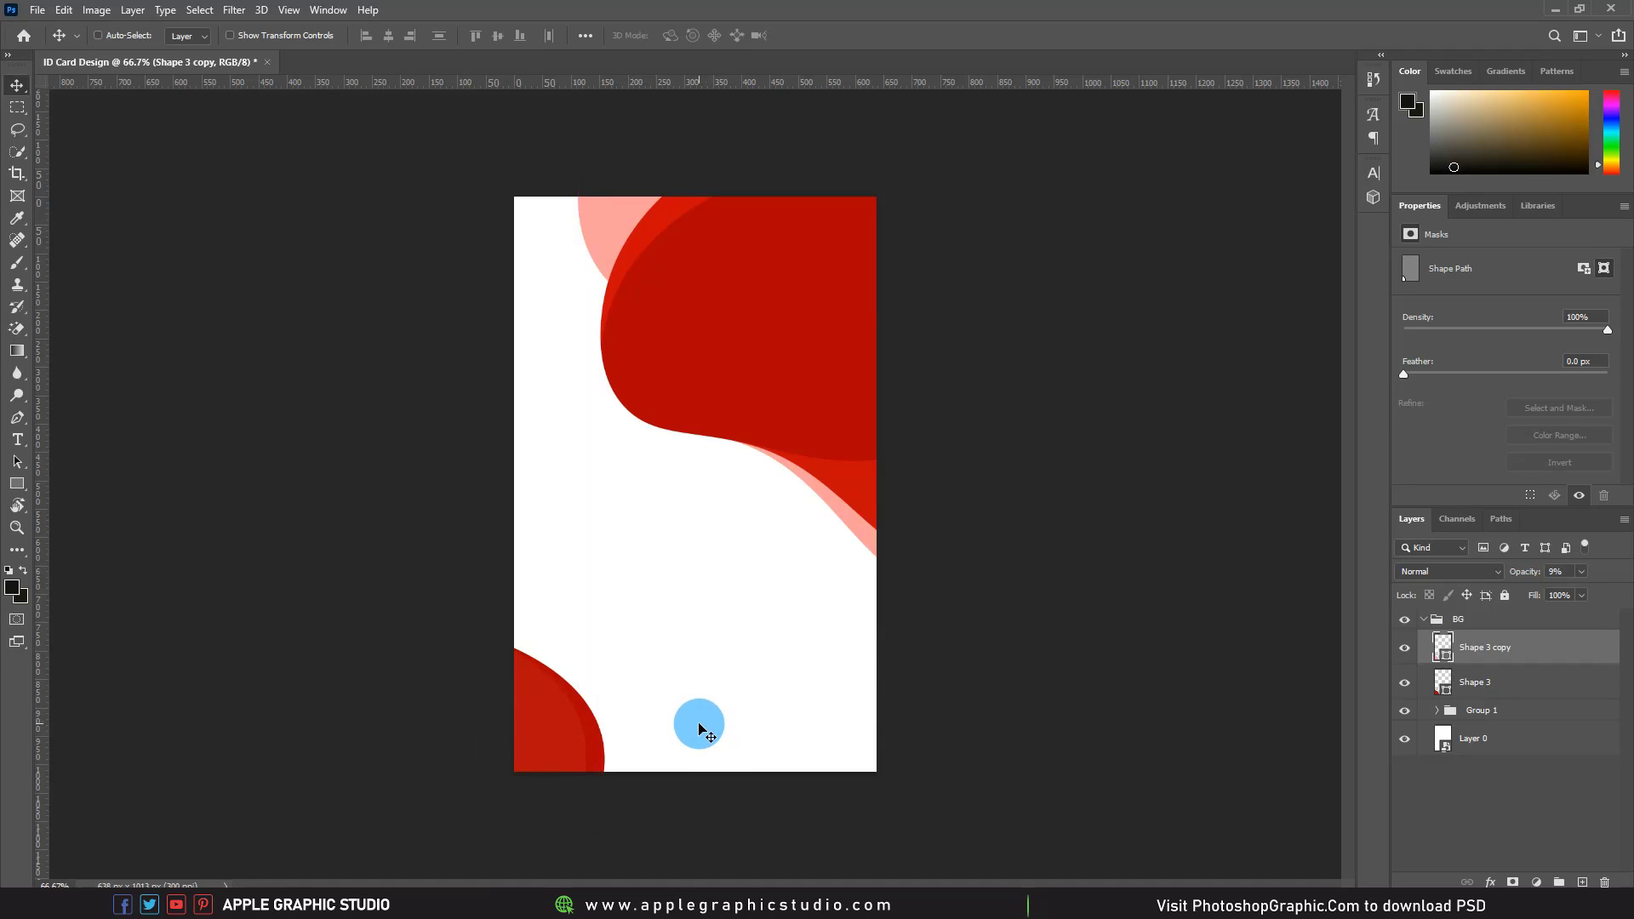
# Recolour the faint copy dark grey #333333, keeping 9% opacity, then select red Shape 3.
pyautogui.doubleClick(1441, 649)
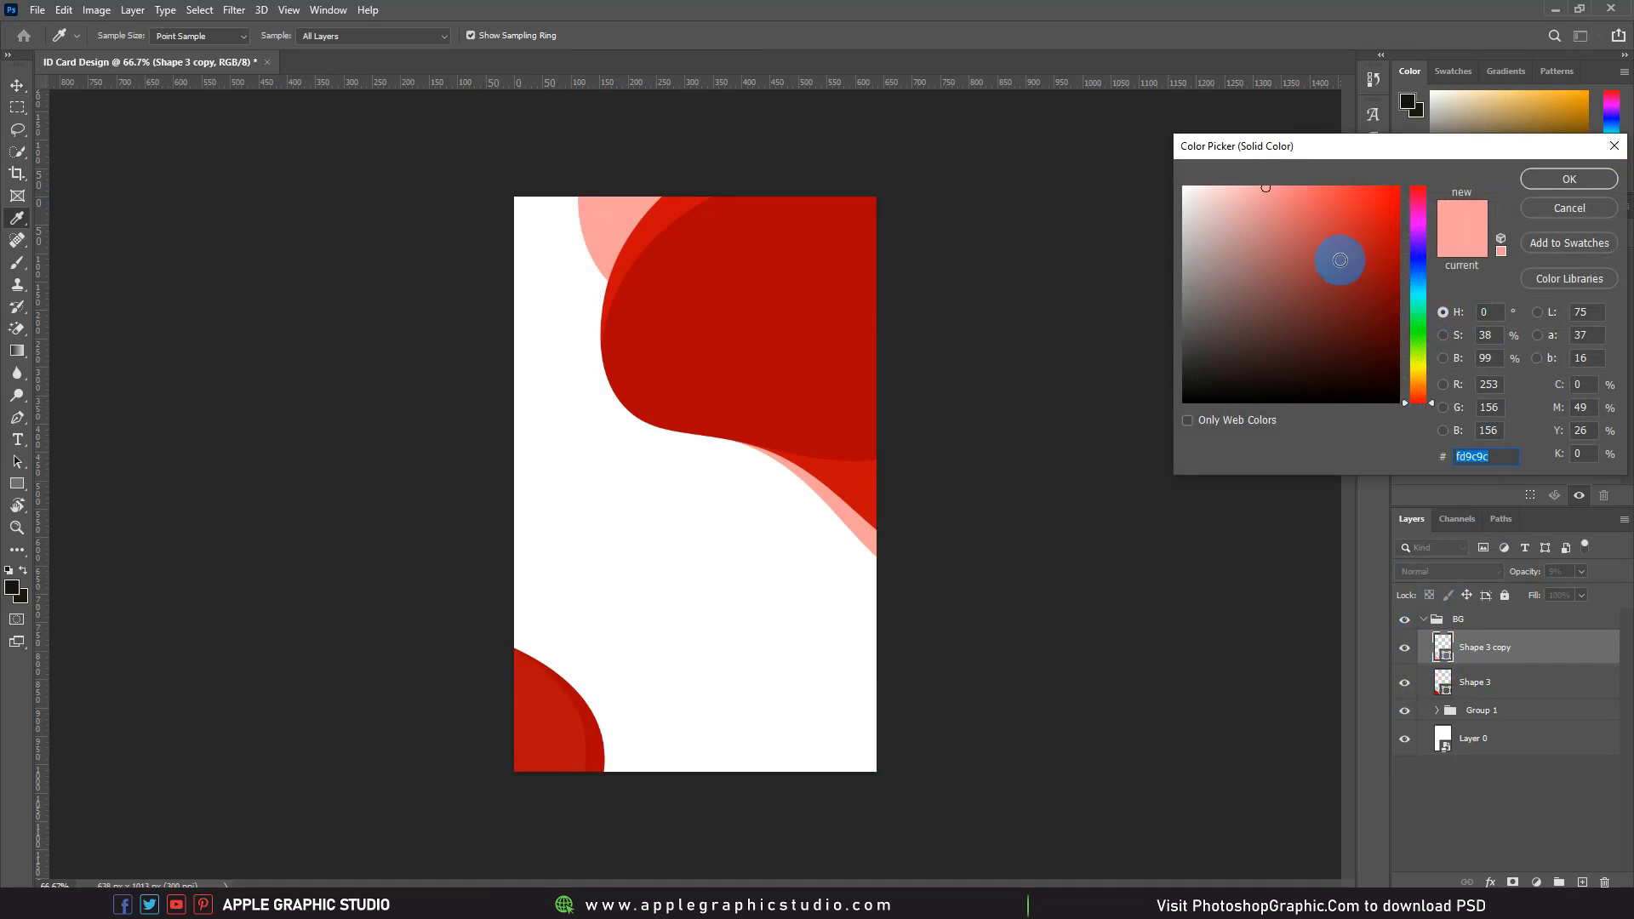
pyautogui.click(1158, 367)
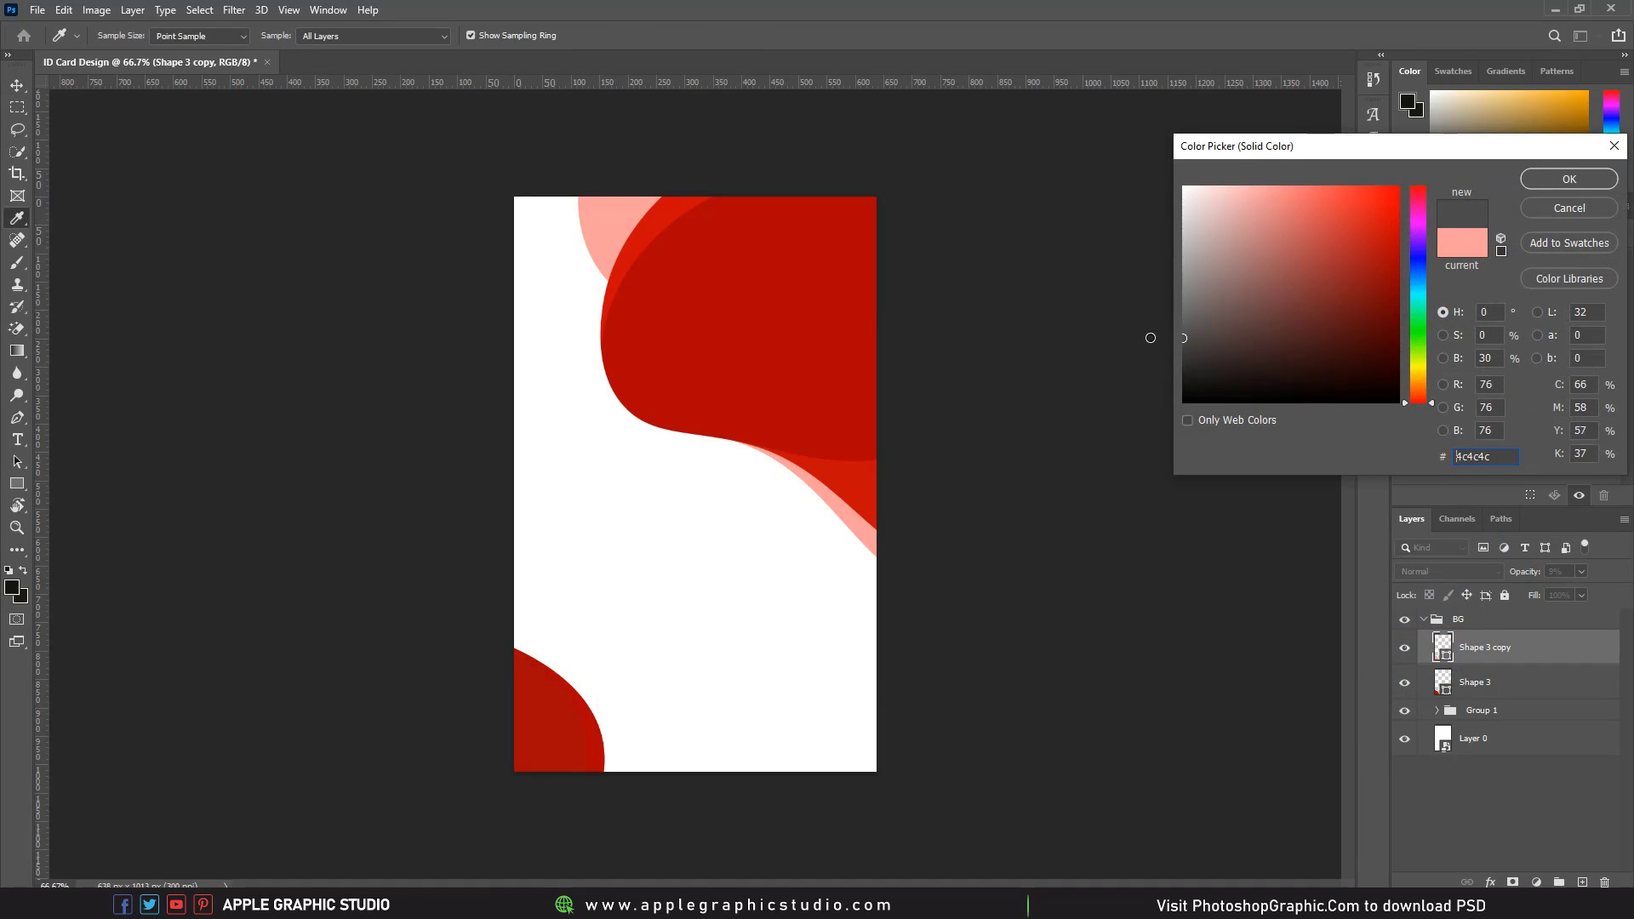
pyautogui.moveTo(1149, 334); pyautogui.dragTo(1080, 401)
pyautogui.click(1571, 180)
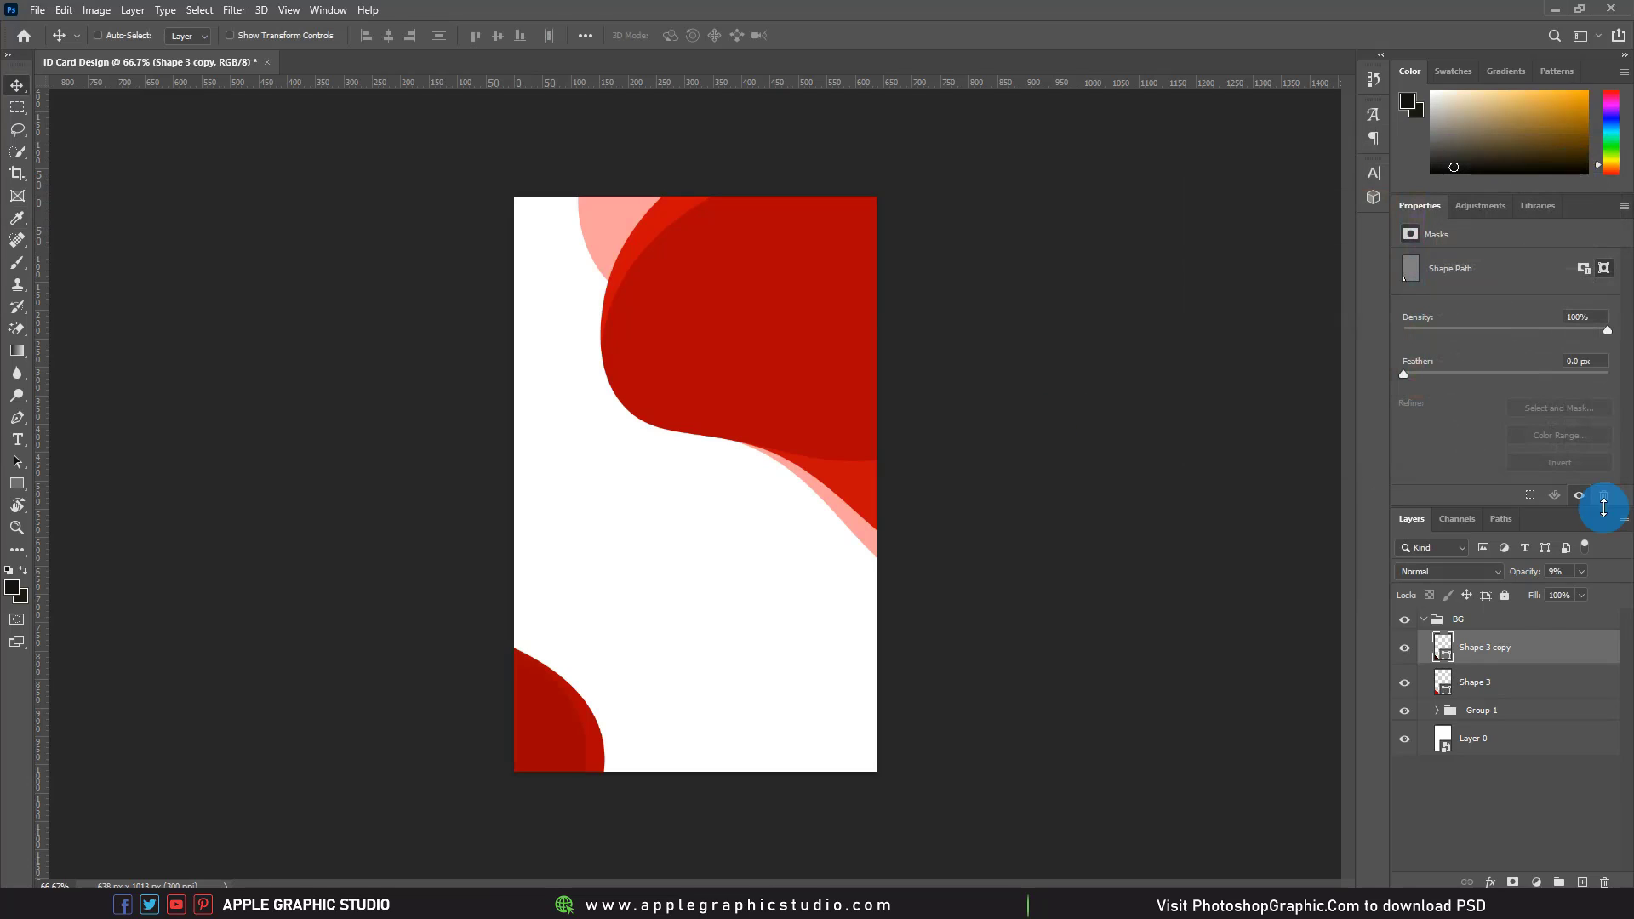
pyautogui.click(1582, 572)
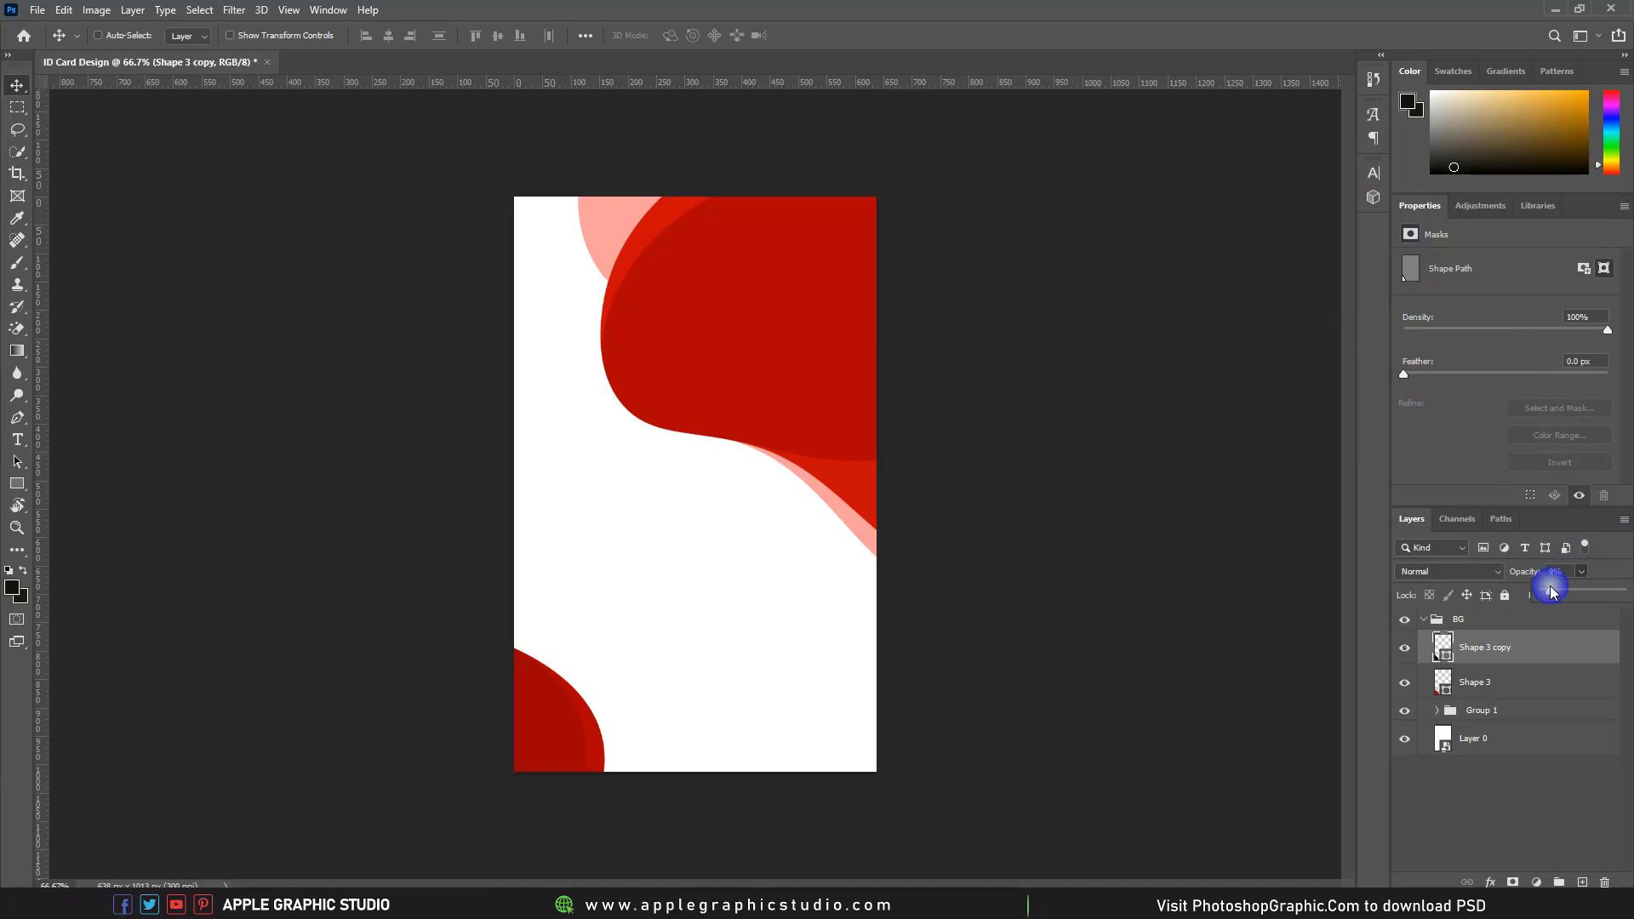
pyautogui.click(1249, 614)
pyautogui.click(1503, 681)
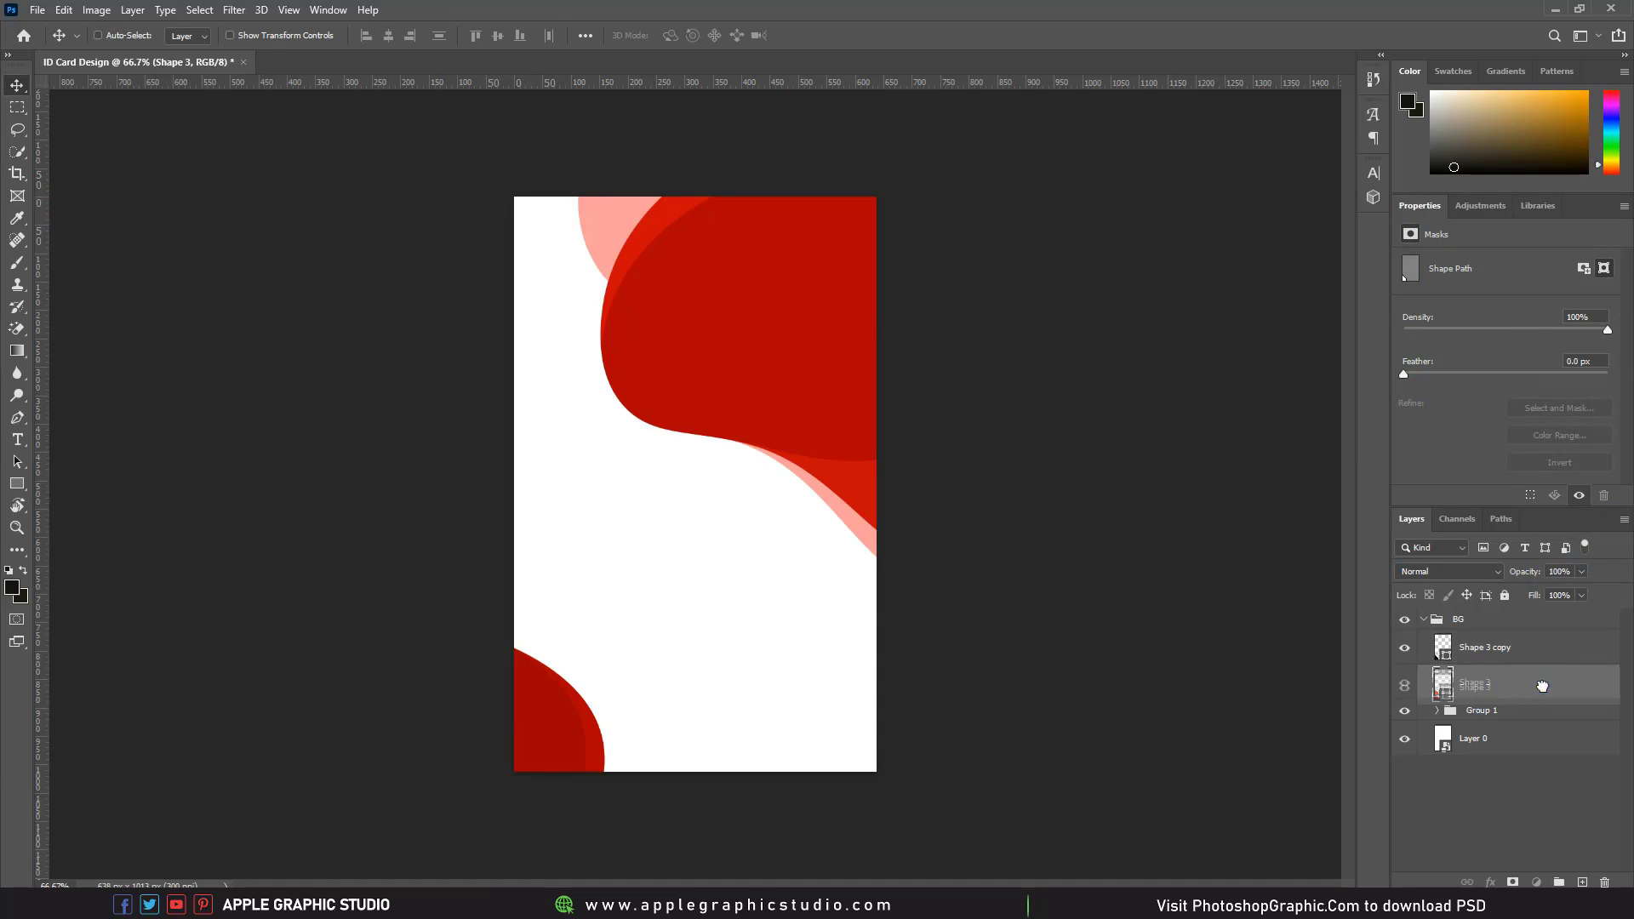
# Make another copy of the red Shape 3 and keep its red fill.
pyautogui.moveTo(1542, 686); pyautogui.dragTo(1582, 881)
pyautogui.doubleClick(1443, 716)
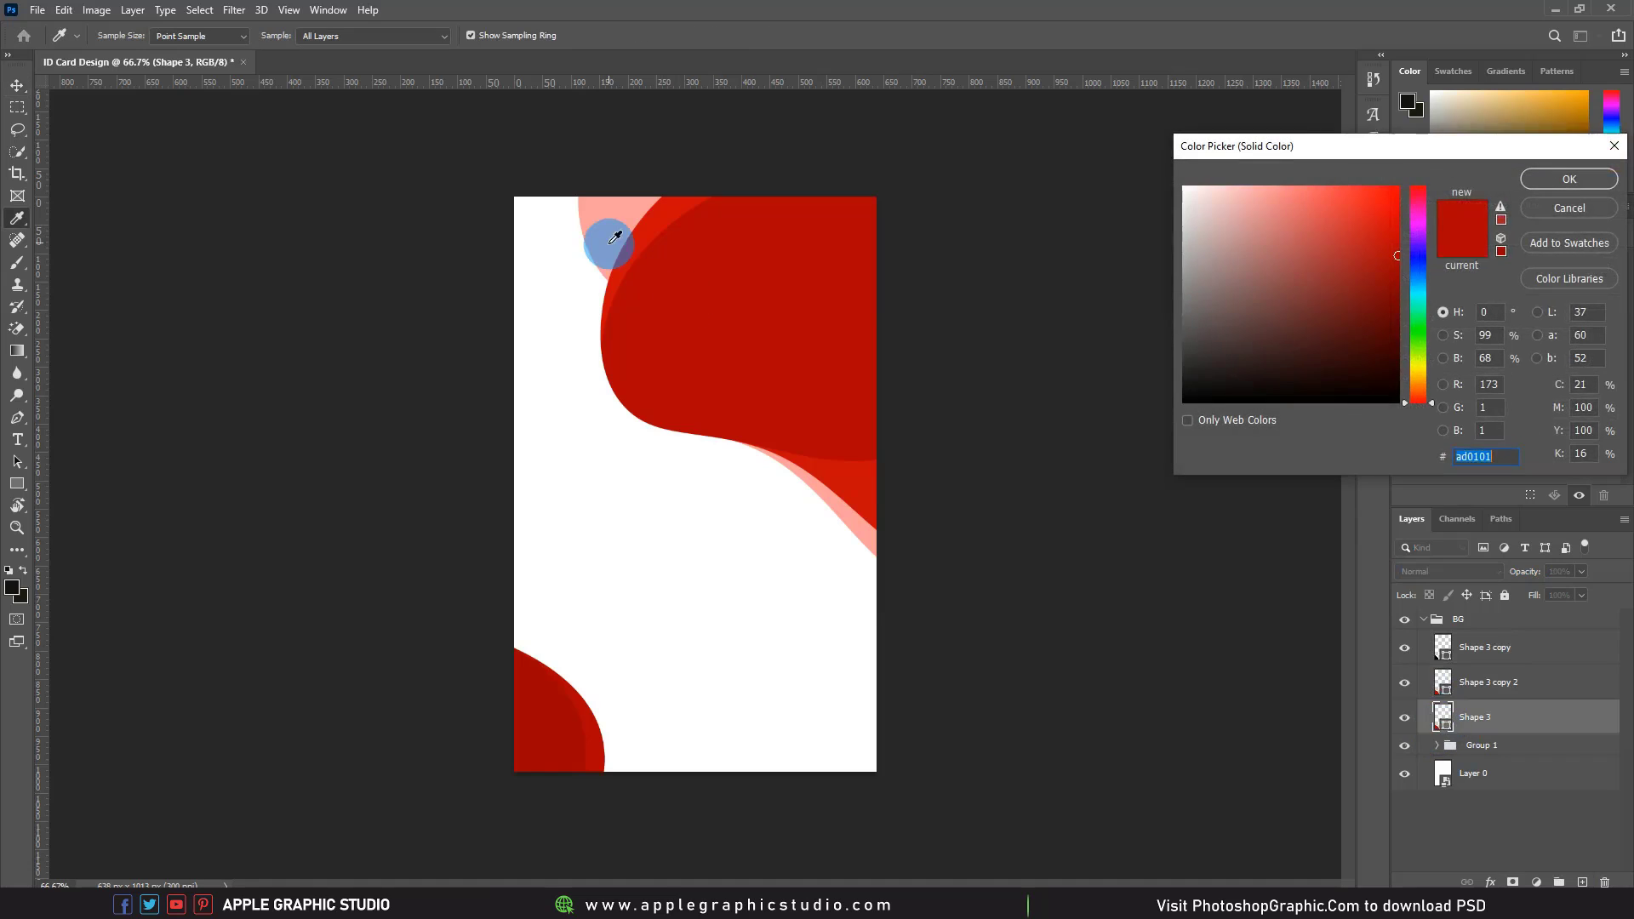
pyautogui.click(1566, 179)
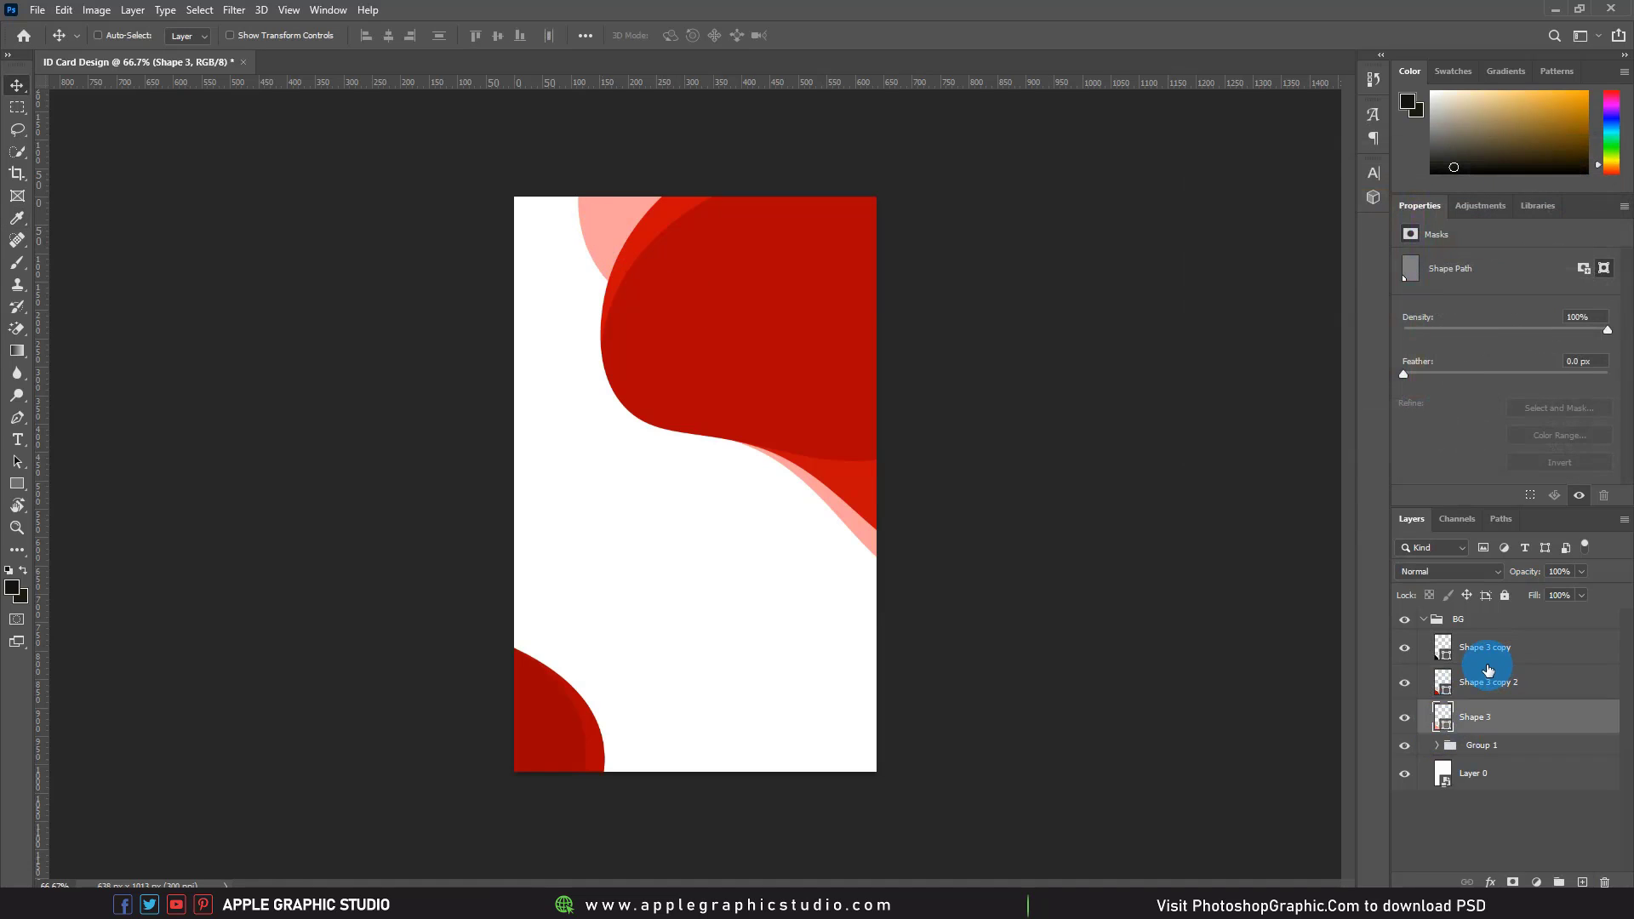
# Select both Shape 3 copies and Free Transform them slightly downward.
pyautogui.click(1440, 685)
pyautogui.keyDown('shift'); pyautogui.click(1487, 656); pyautogui.keyUp('shift')
pyautogui.press('0')
pyautogui.press('9')
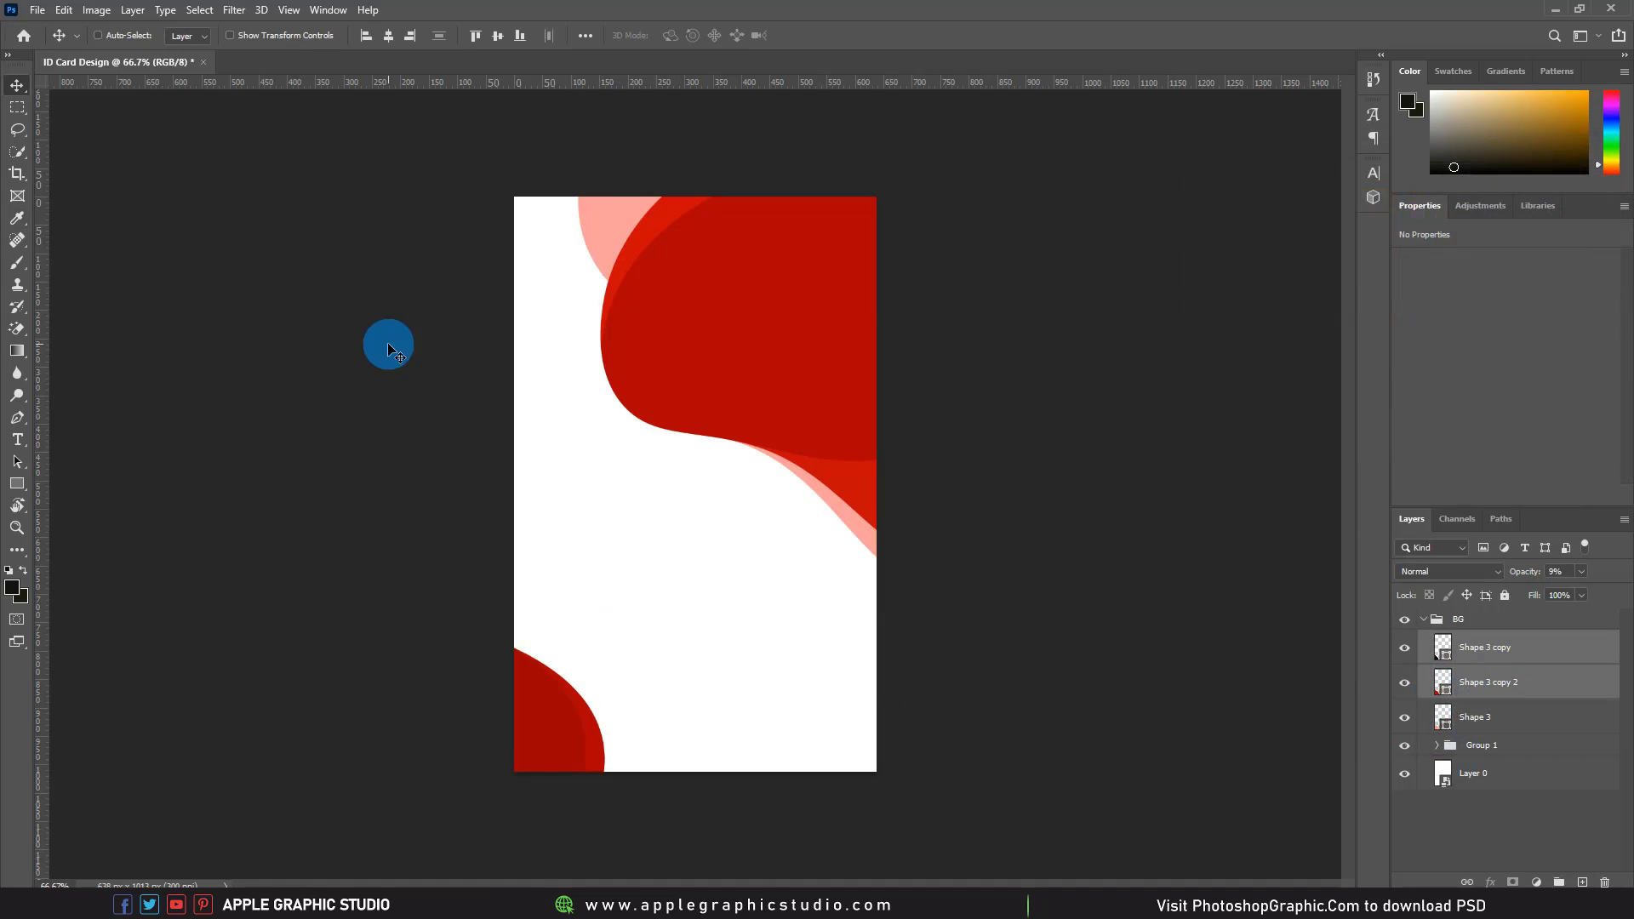
pyautogui.click(64, 10)
pyautogui.click(129, 376)
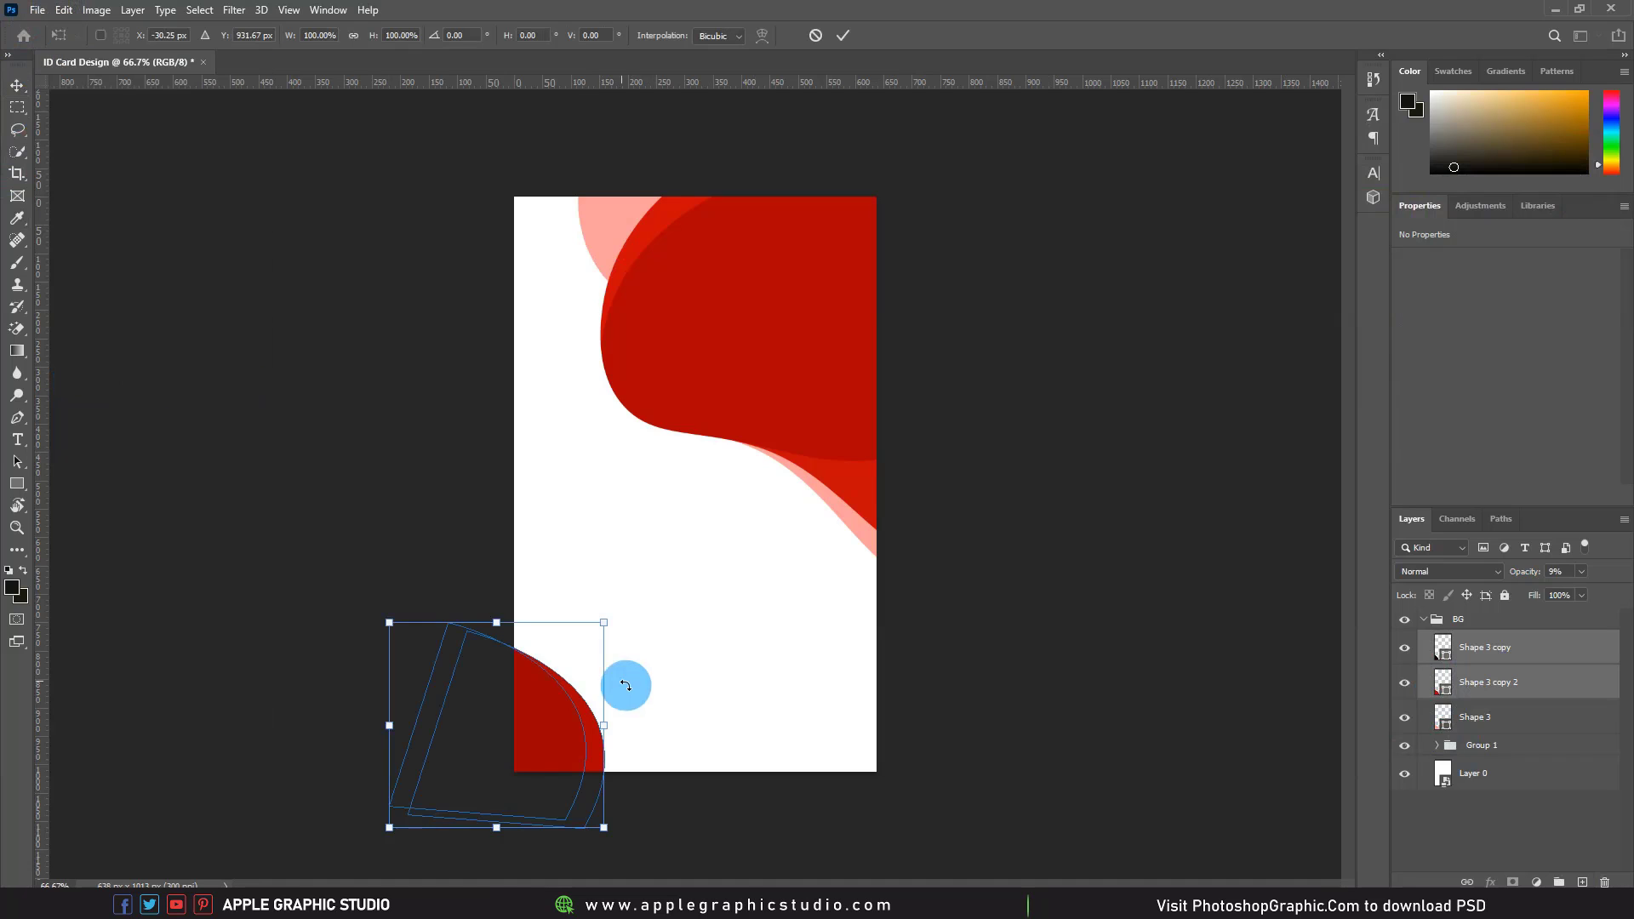
pyautogui.moveTo(554, 654); pyautogui.dragTo(554, 675)
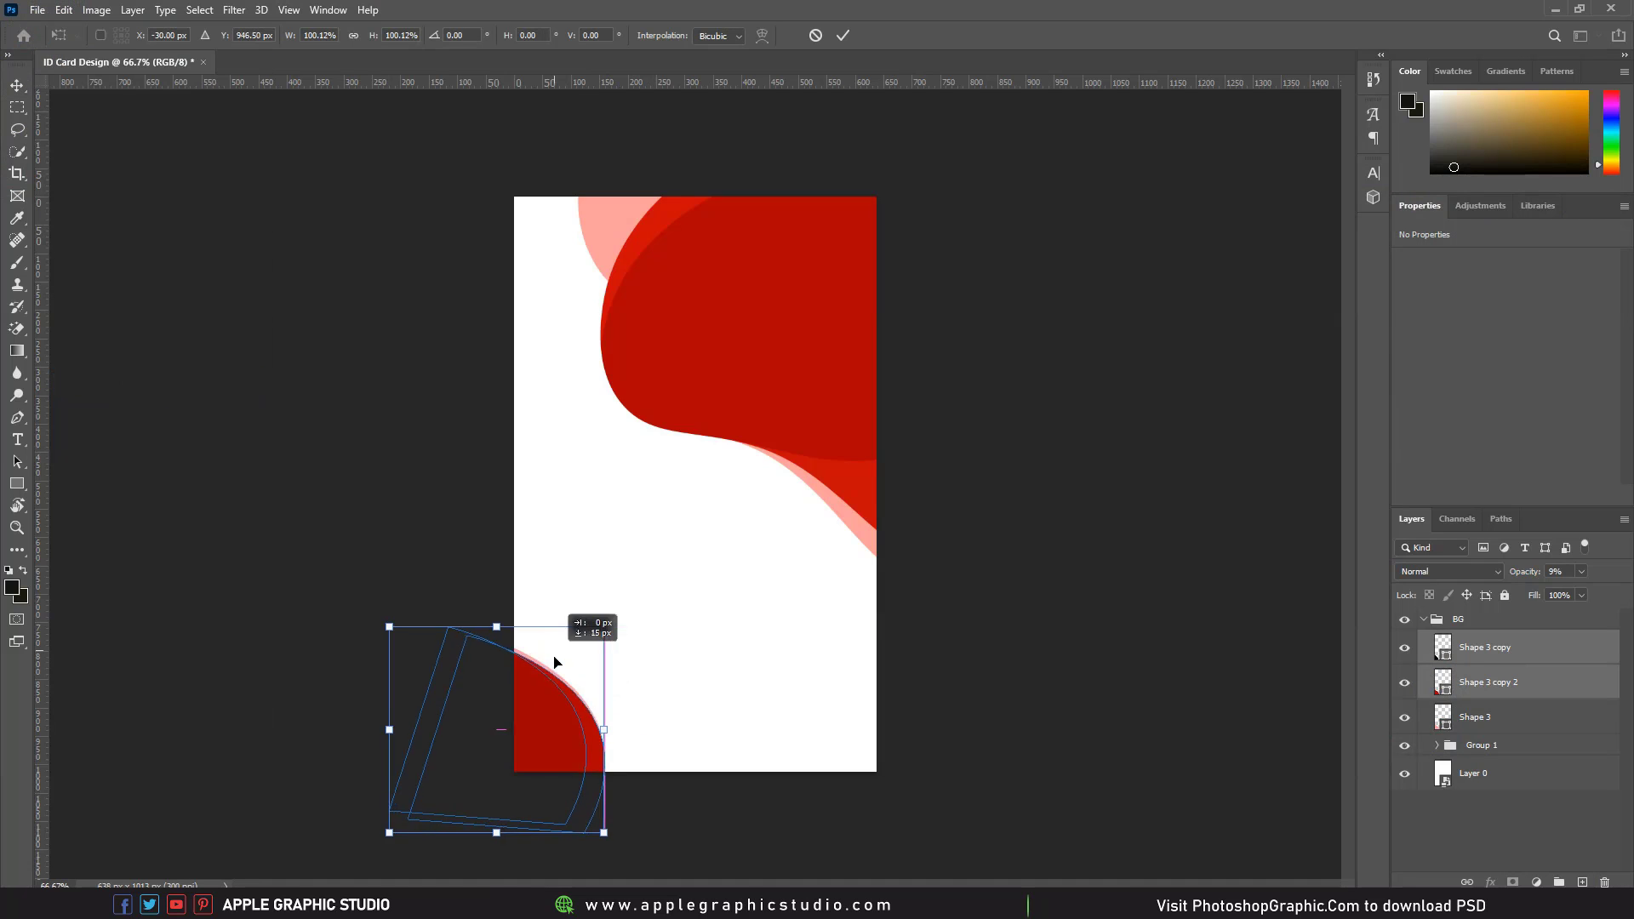
pyautogui.click(841, 36)
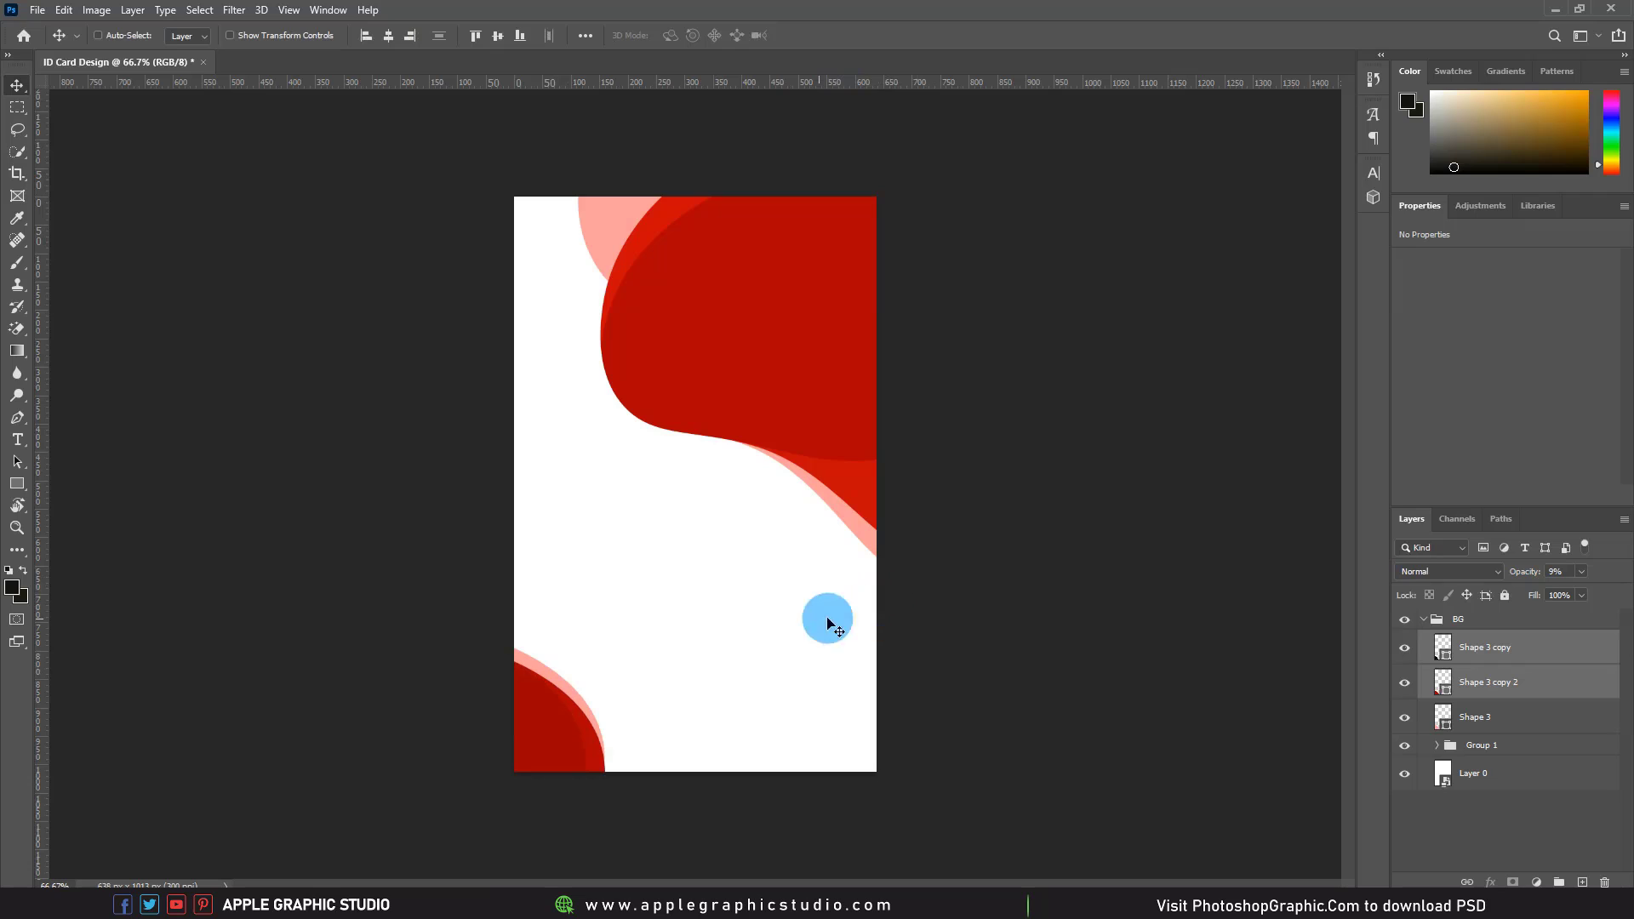
# Fine-tune the size of the bottom-left wave copies with two Free Transform passes.
pyautogui.hotkey('ctrl', 't')
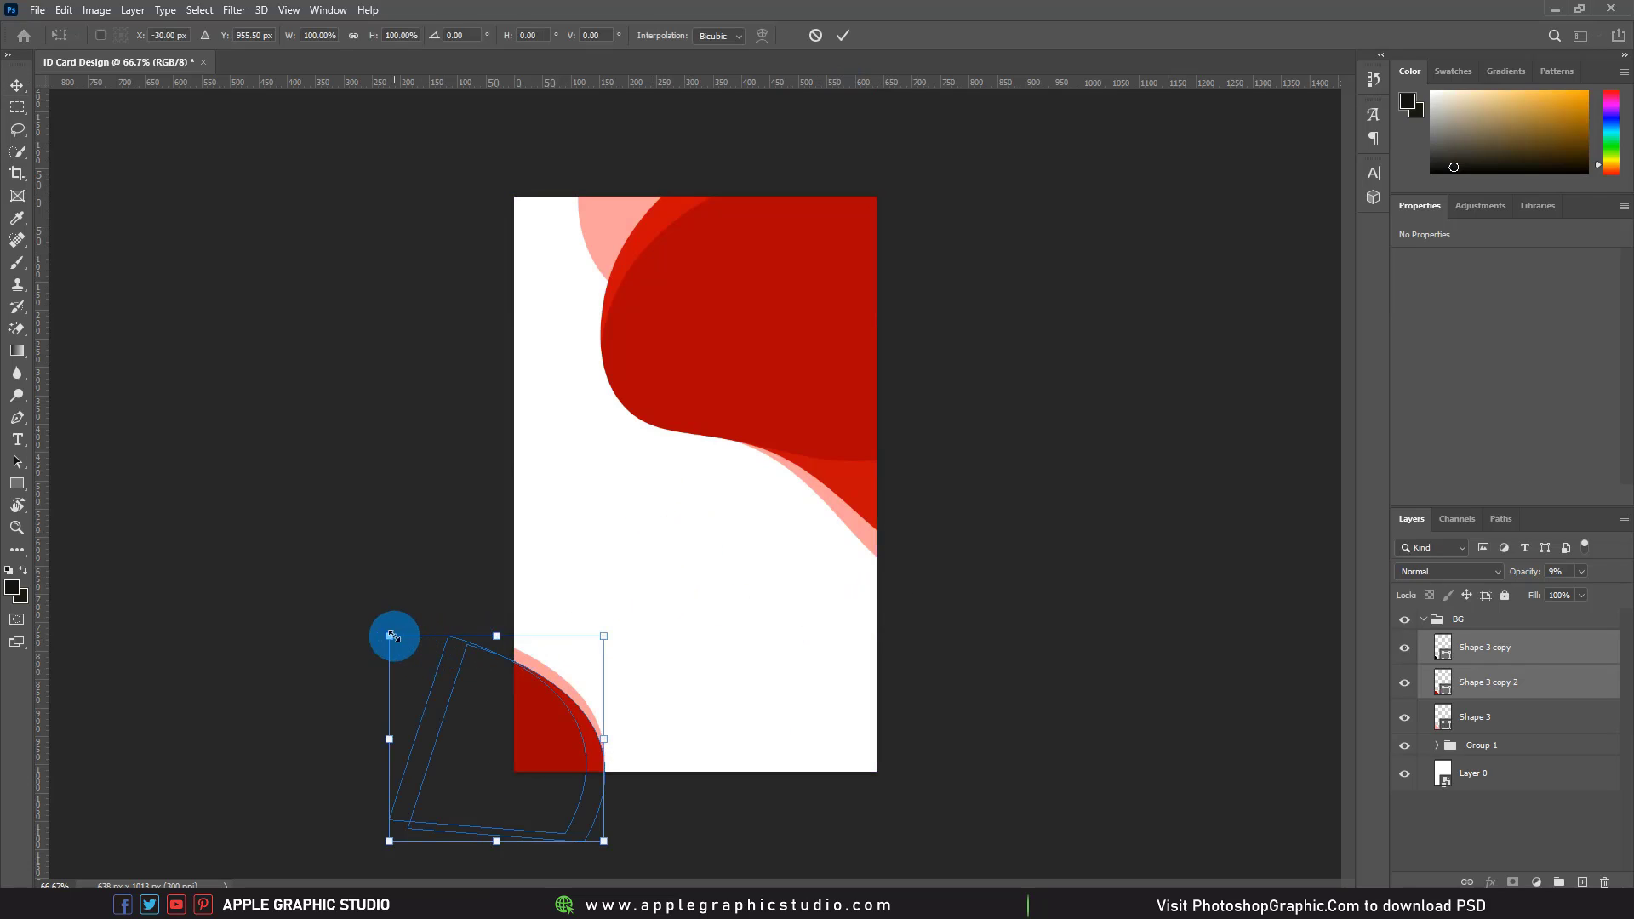
pyautogui.moveTo(390, 636); pyautogui.dragTo(400, 646)
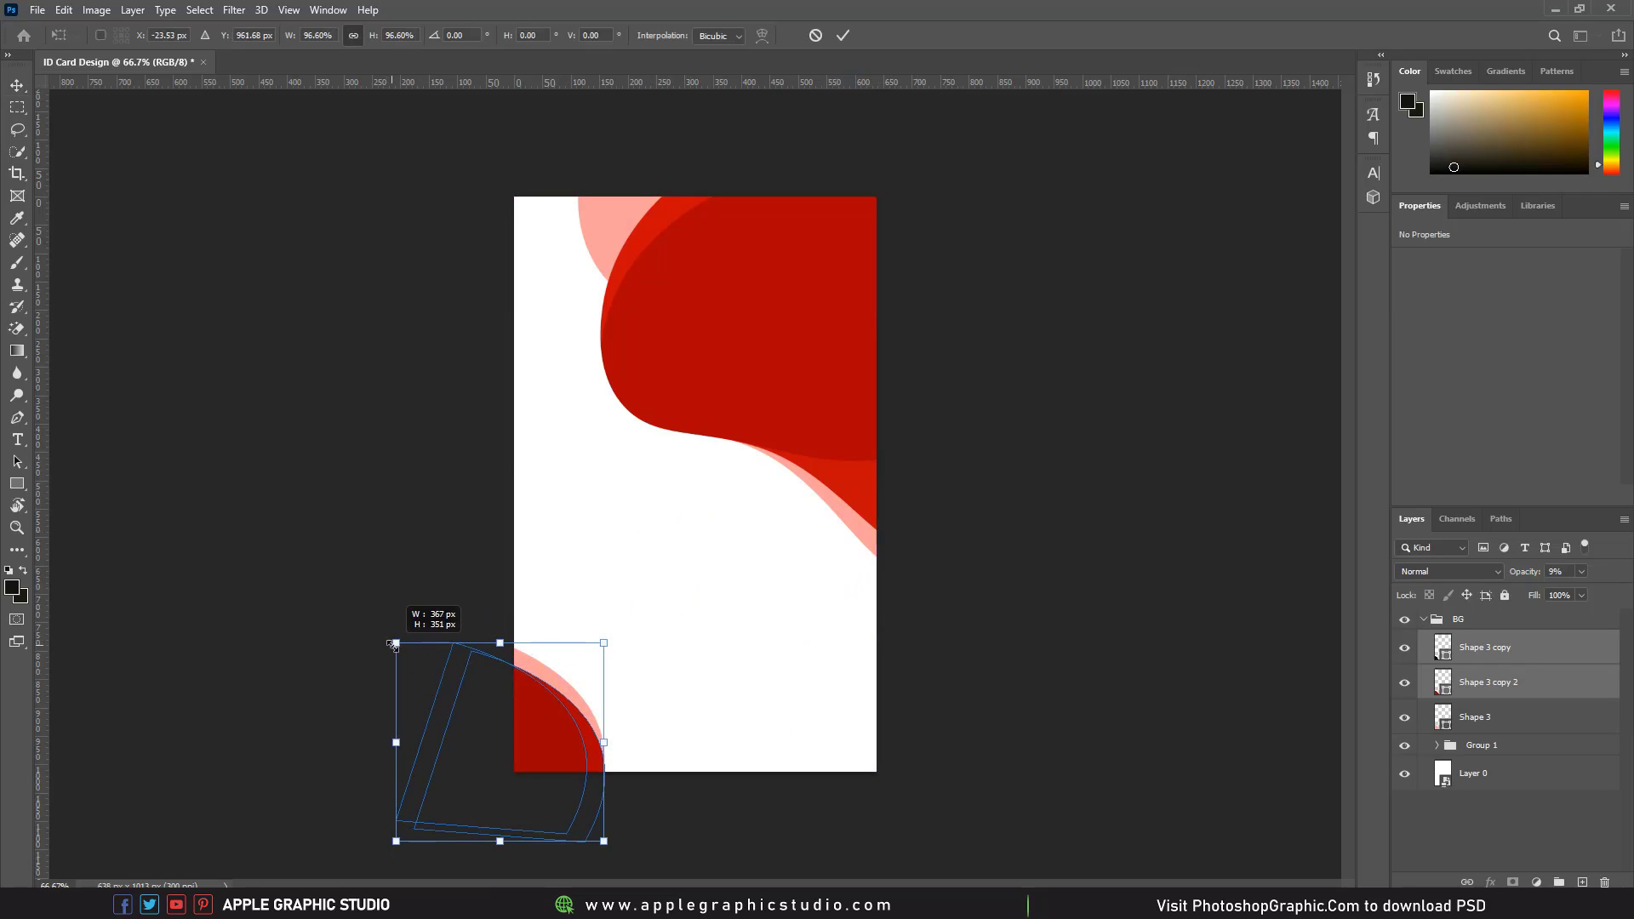
pyautogui.click(843, 36)
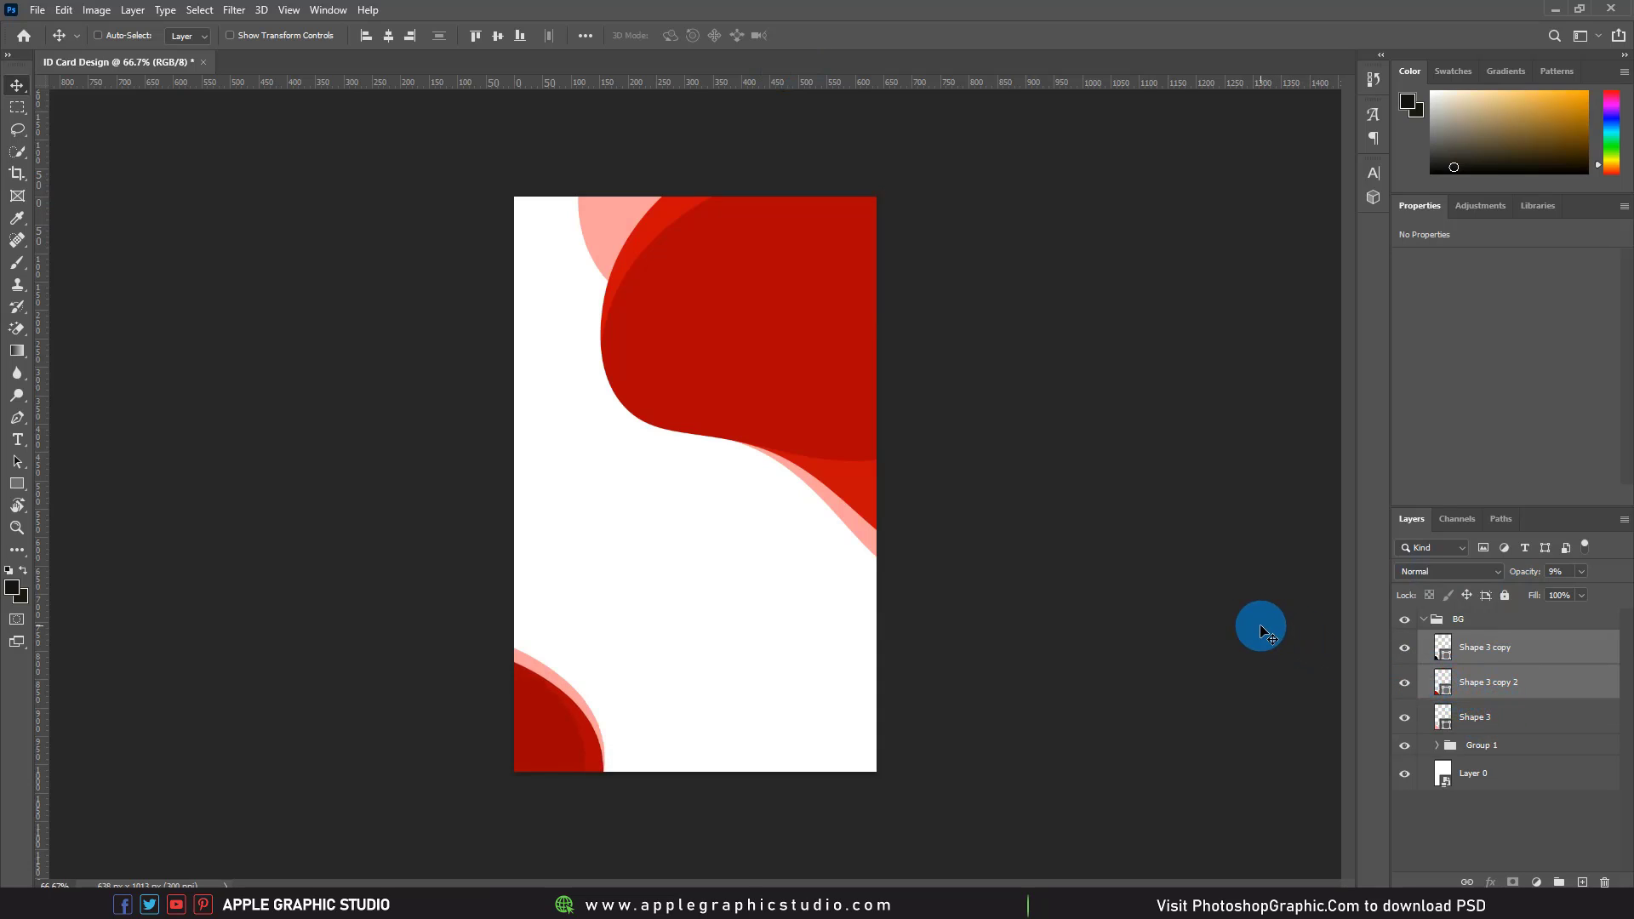
pyautogui.hotkey('ctrl', 't')
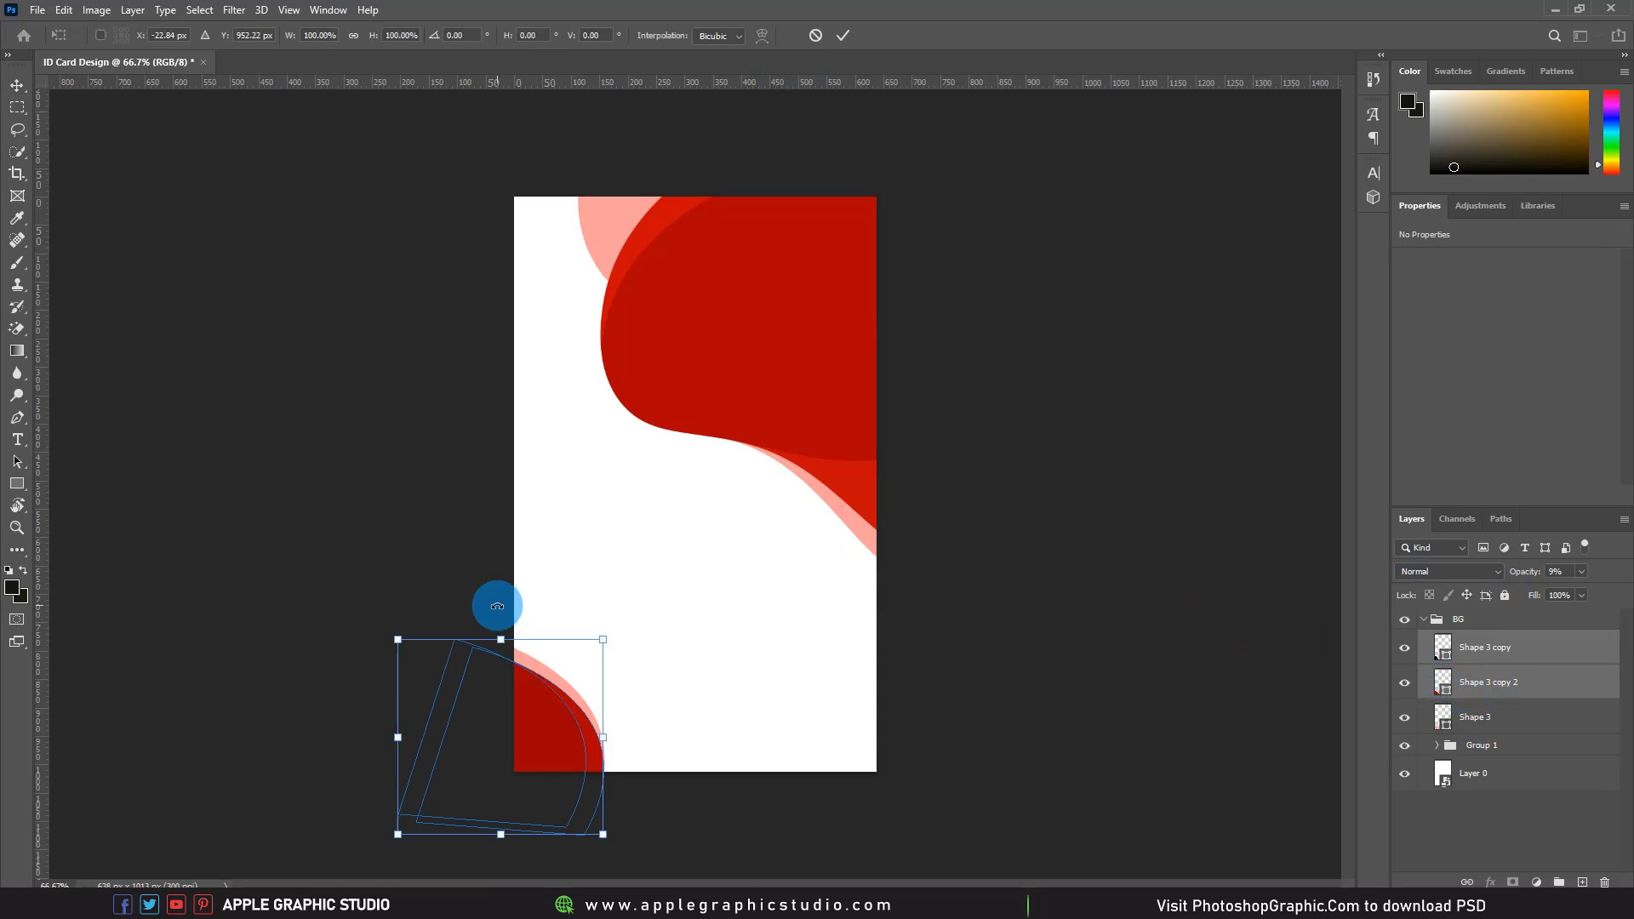
pyautogui.moveTo(396, 640); pyautogui.dragTo(390, 649)
pyautogui.click(844, 36)
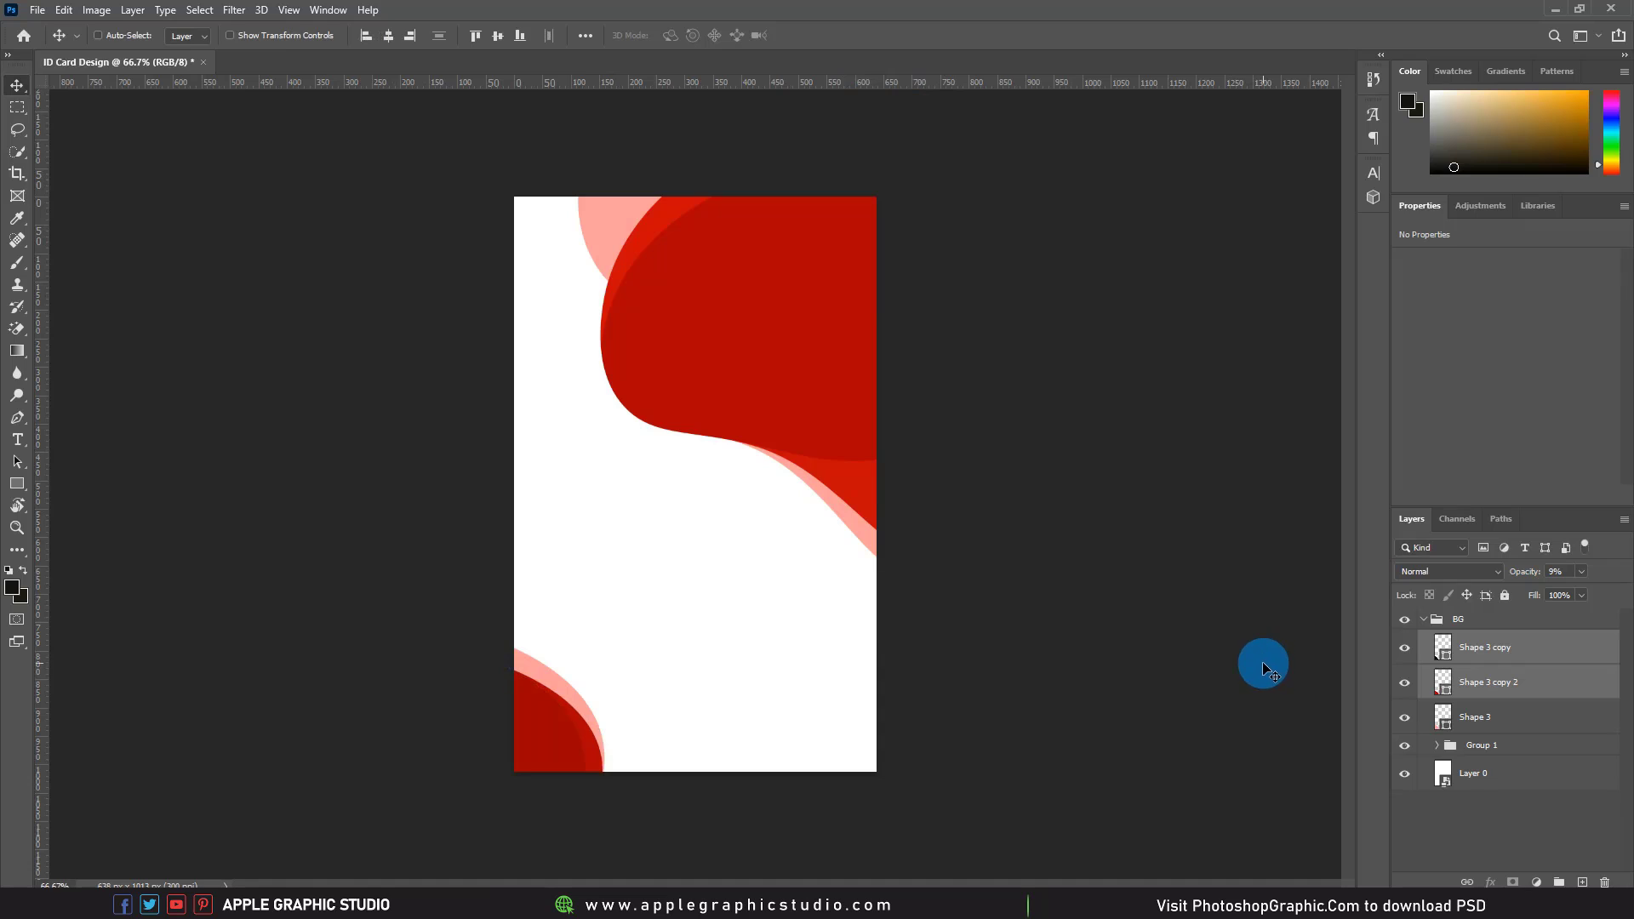
# Group the three wave layers as Group 2, tilt it toward the corner, and add Layer 1 above BG.
pyautogui.keyDown('shift'); pyautogui.click(1478, 719); pyautogui.keyUp('shift')
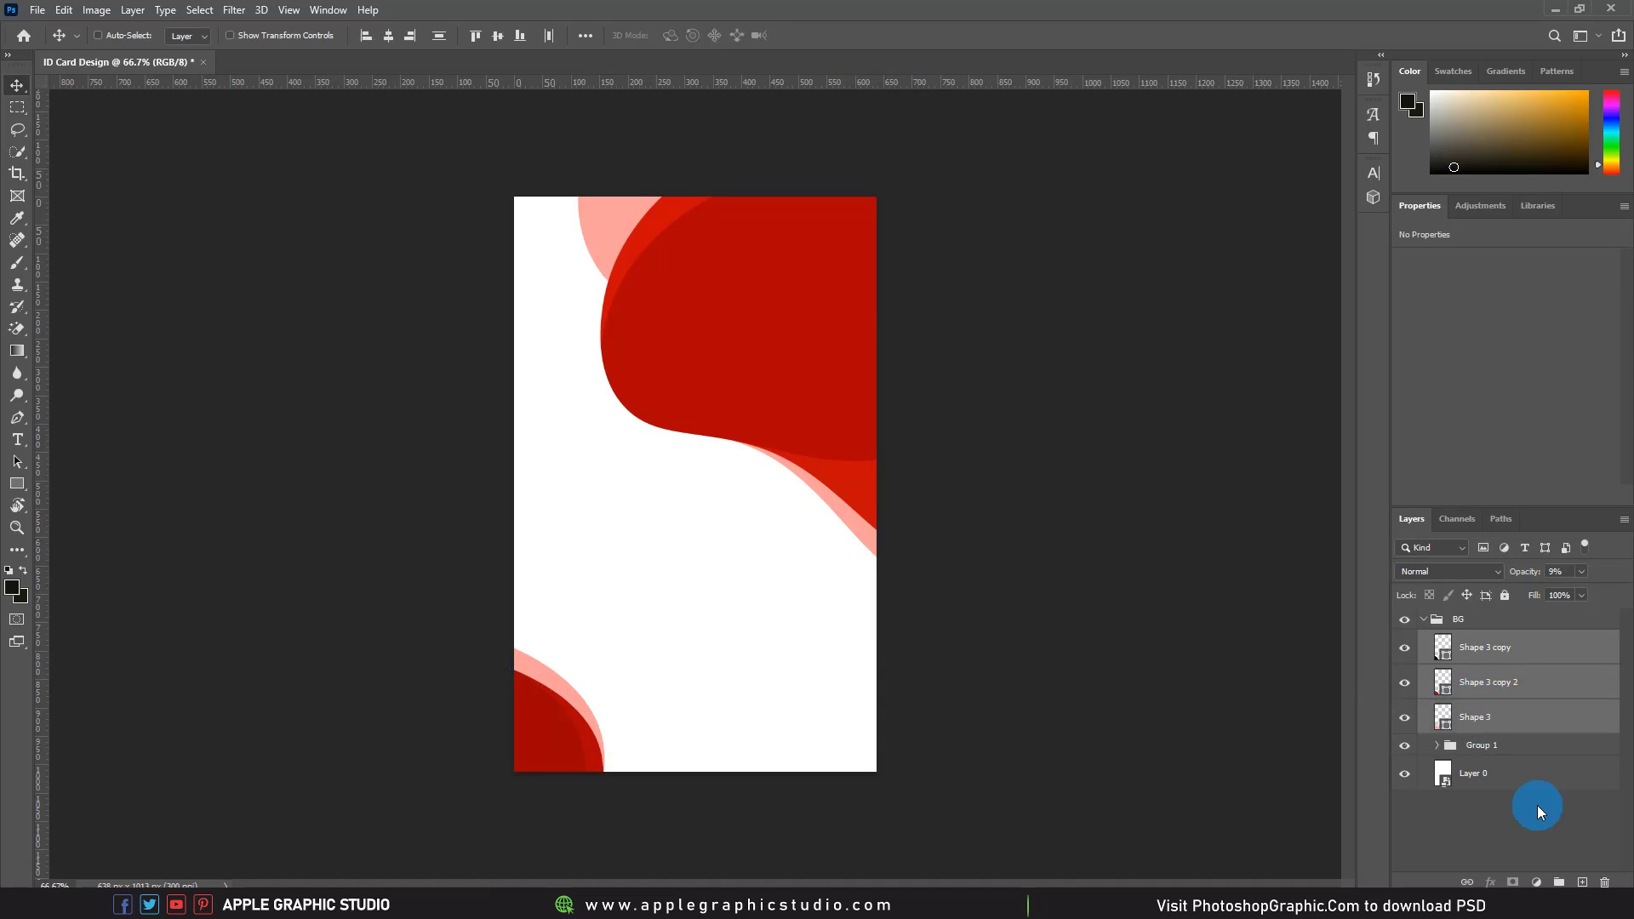
pyautogui.click(1560, 882)
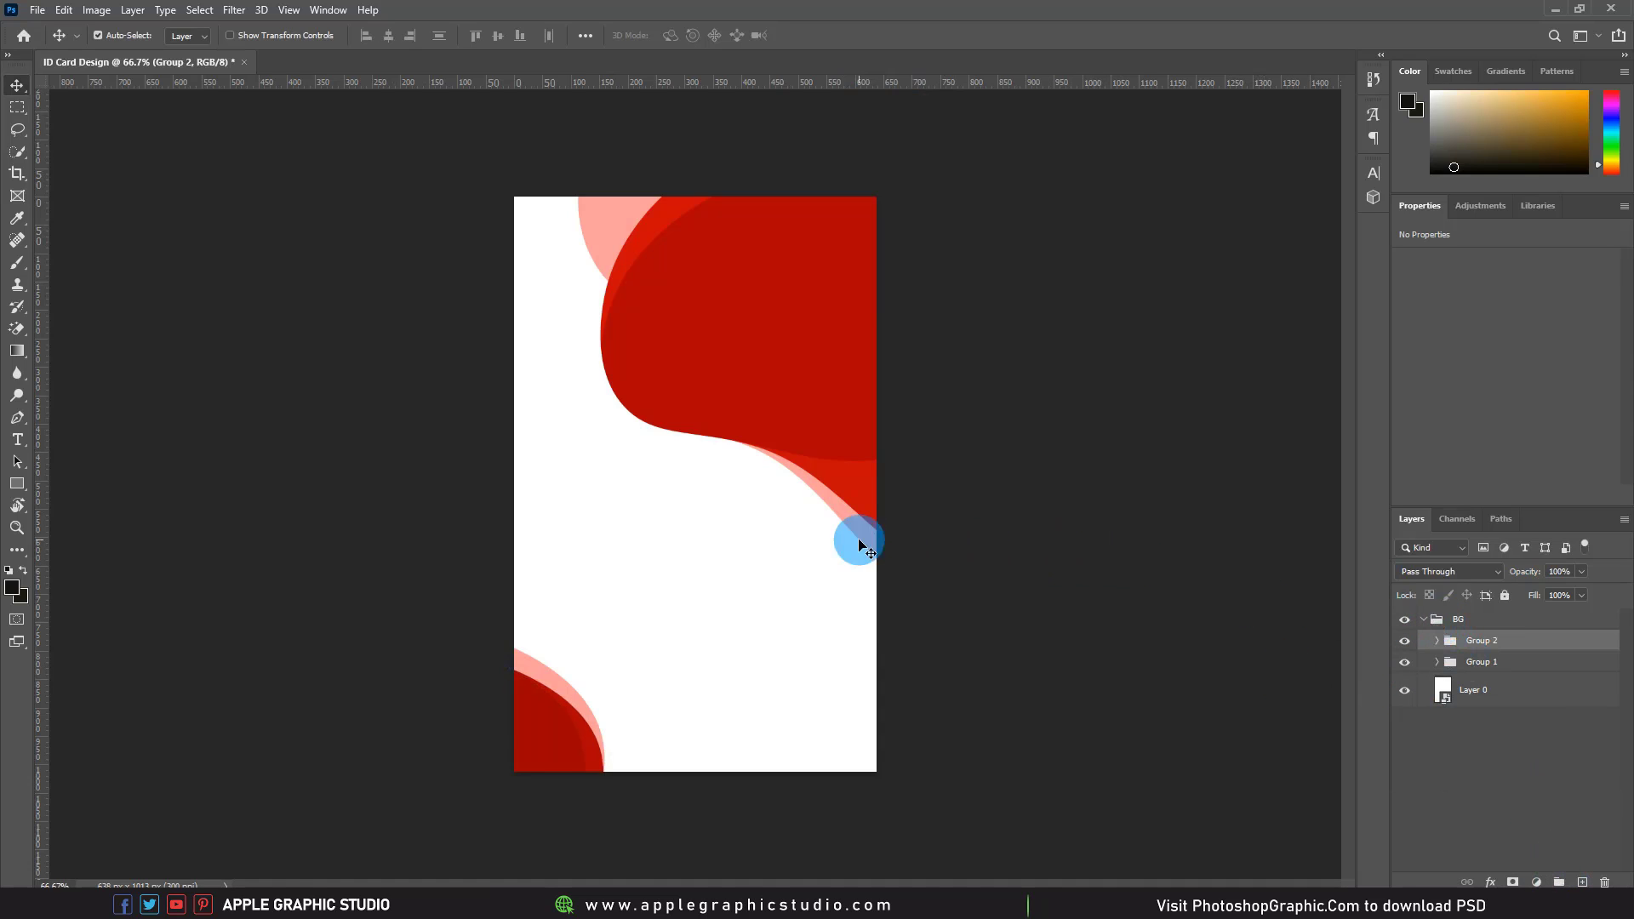
pyautogui.hotkey('ctrl', 't')
pyautogui.moveTo(704, 592); pyautogui.dragTo(729, 566)
pyautogui.moveTo(551, 655); pyautogui.dragTo(545, 662)
pyautogui.click(841, 34)
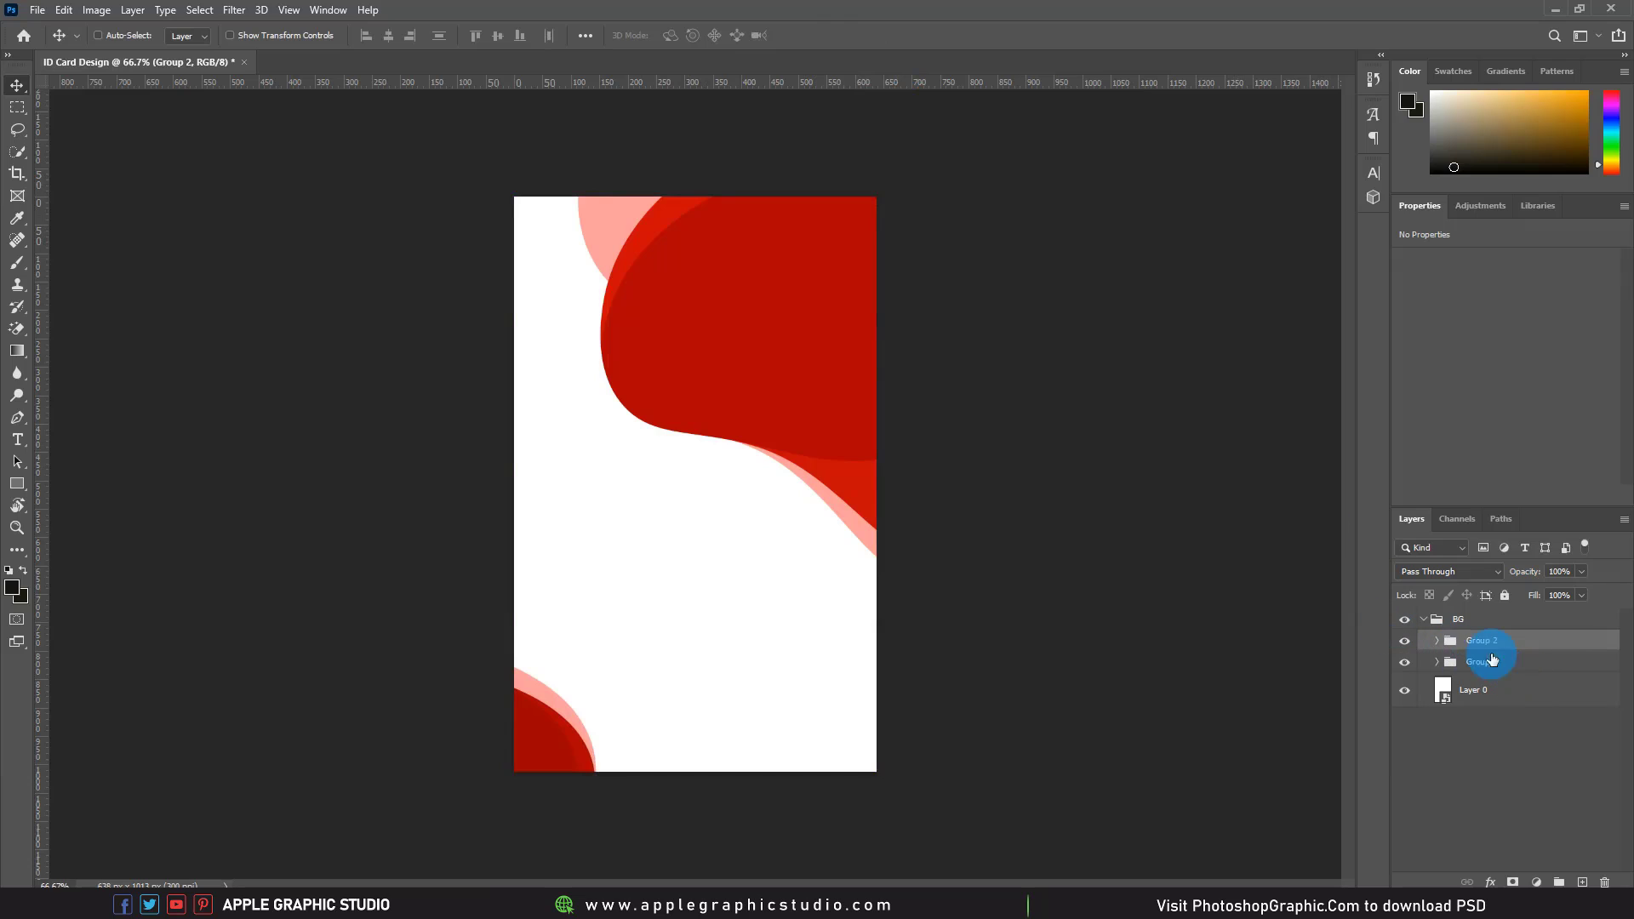
pyautogui.click(1423, 621)
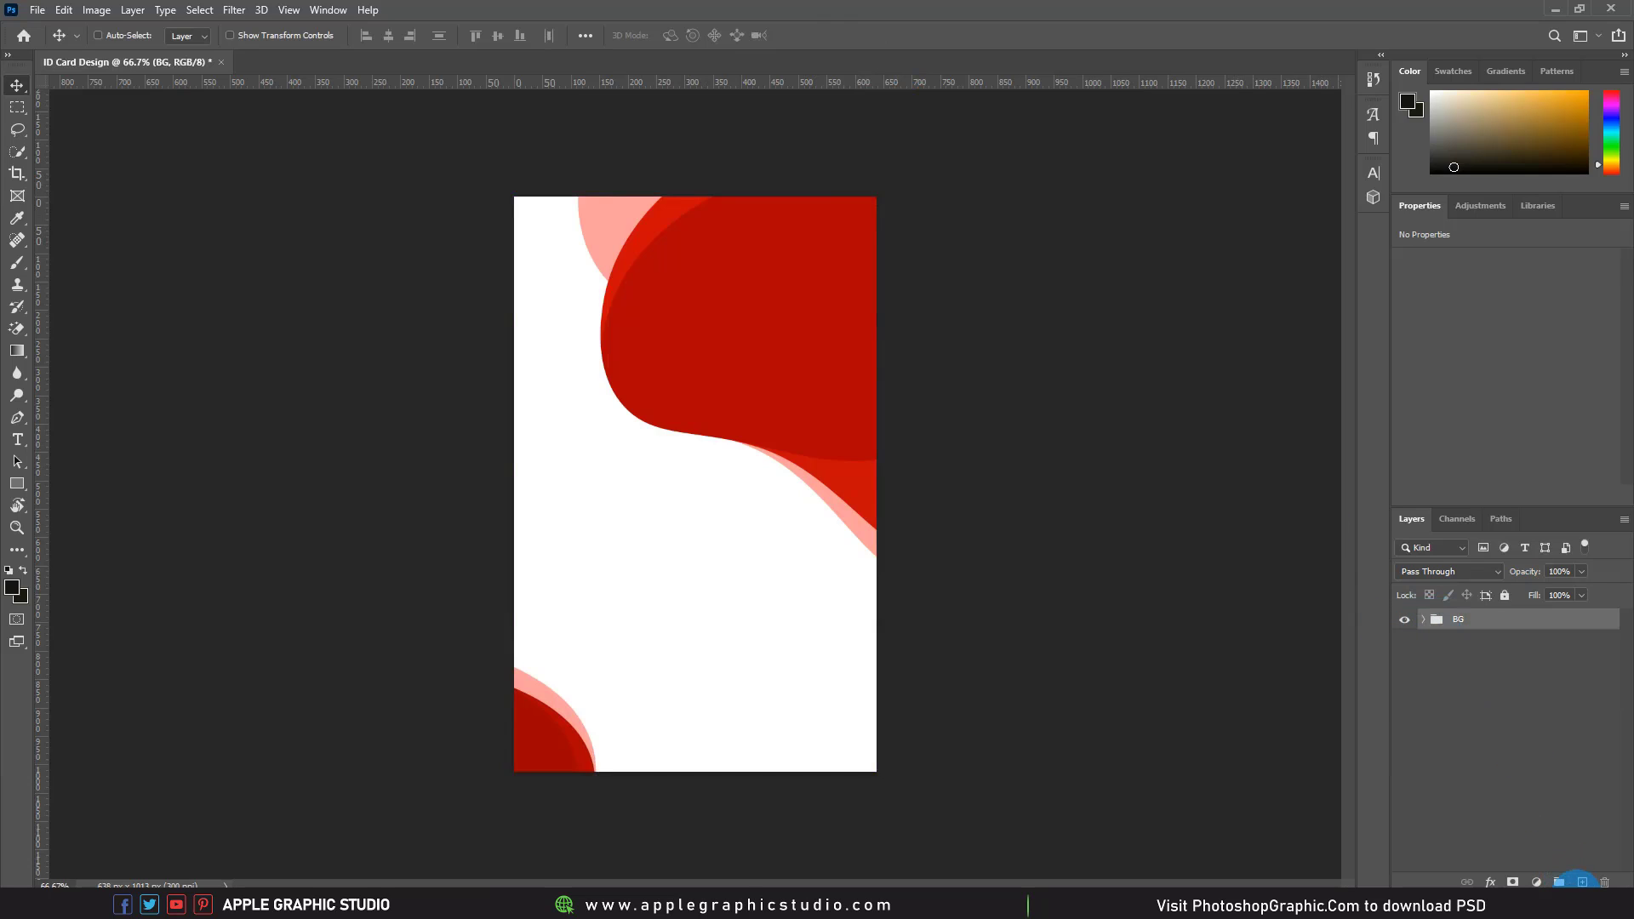
pyautogui.click(1582, 882)
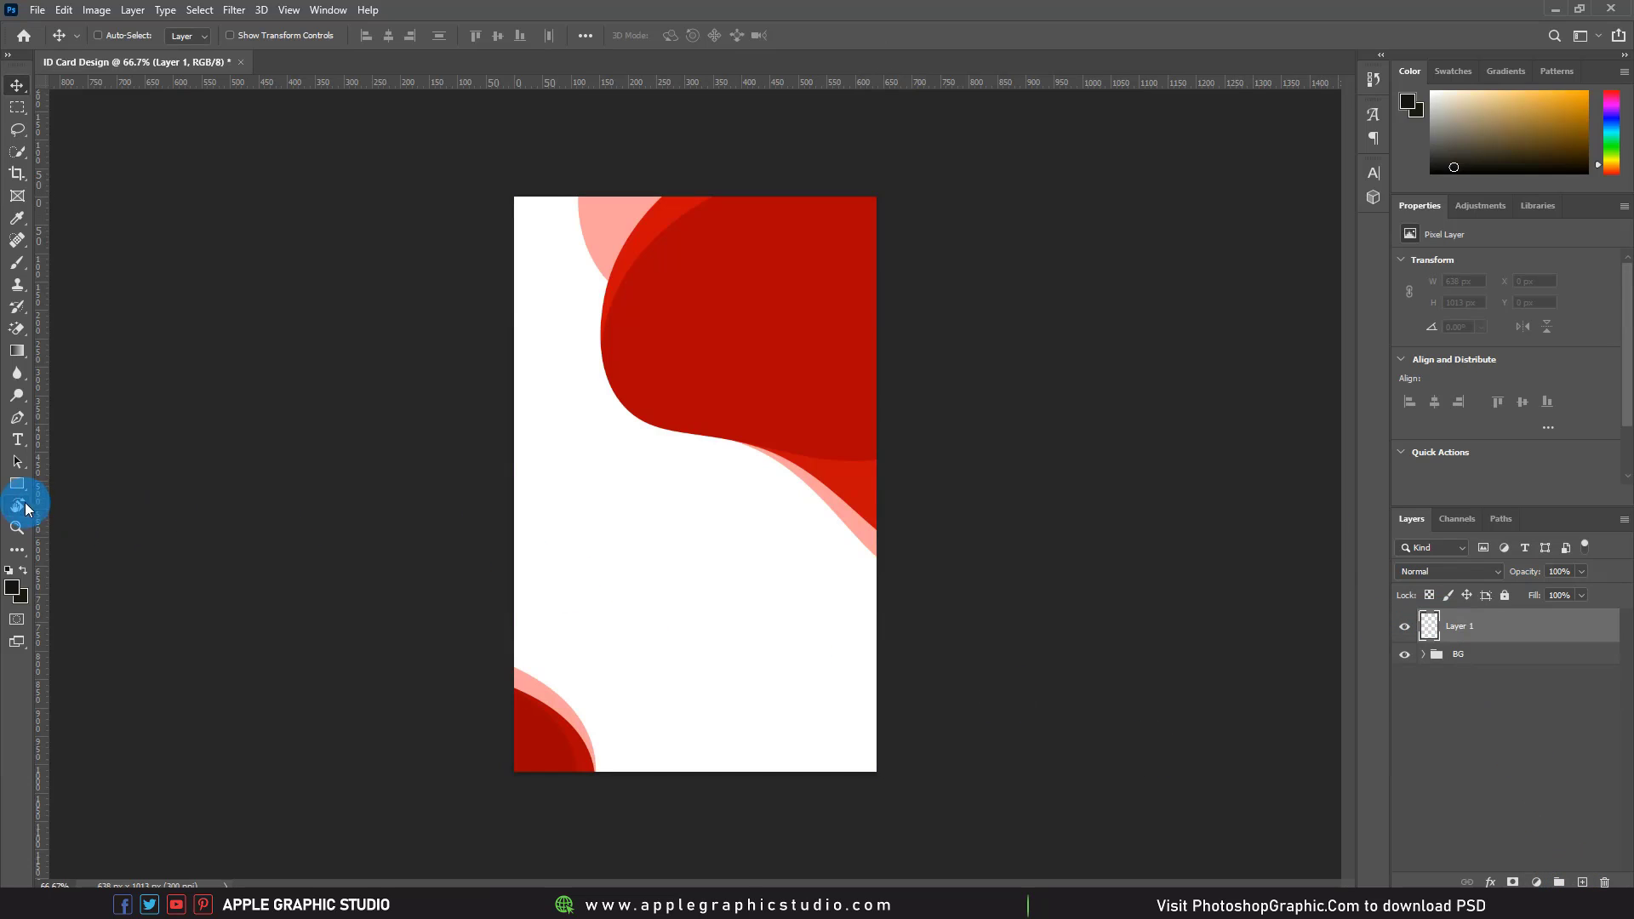
# Draw an ellipse circle in the card's upper middle filled light grey #eeeded.
pyautogui.rightClick(21, 494)
pyautogui.click(60, 514)
pyautogui.moveTo(584, 362)
pyautogui.mouseDown()
pyautogui.moveTo(703, 504)
pyautogui.moveTo(770, 655)
pyautogui.mouseUp()
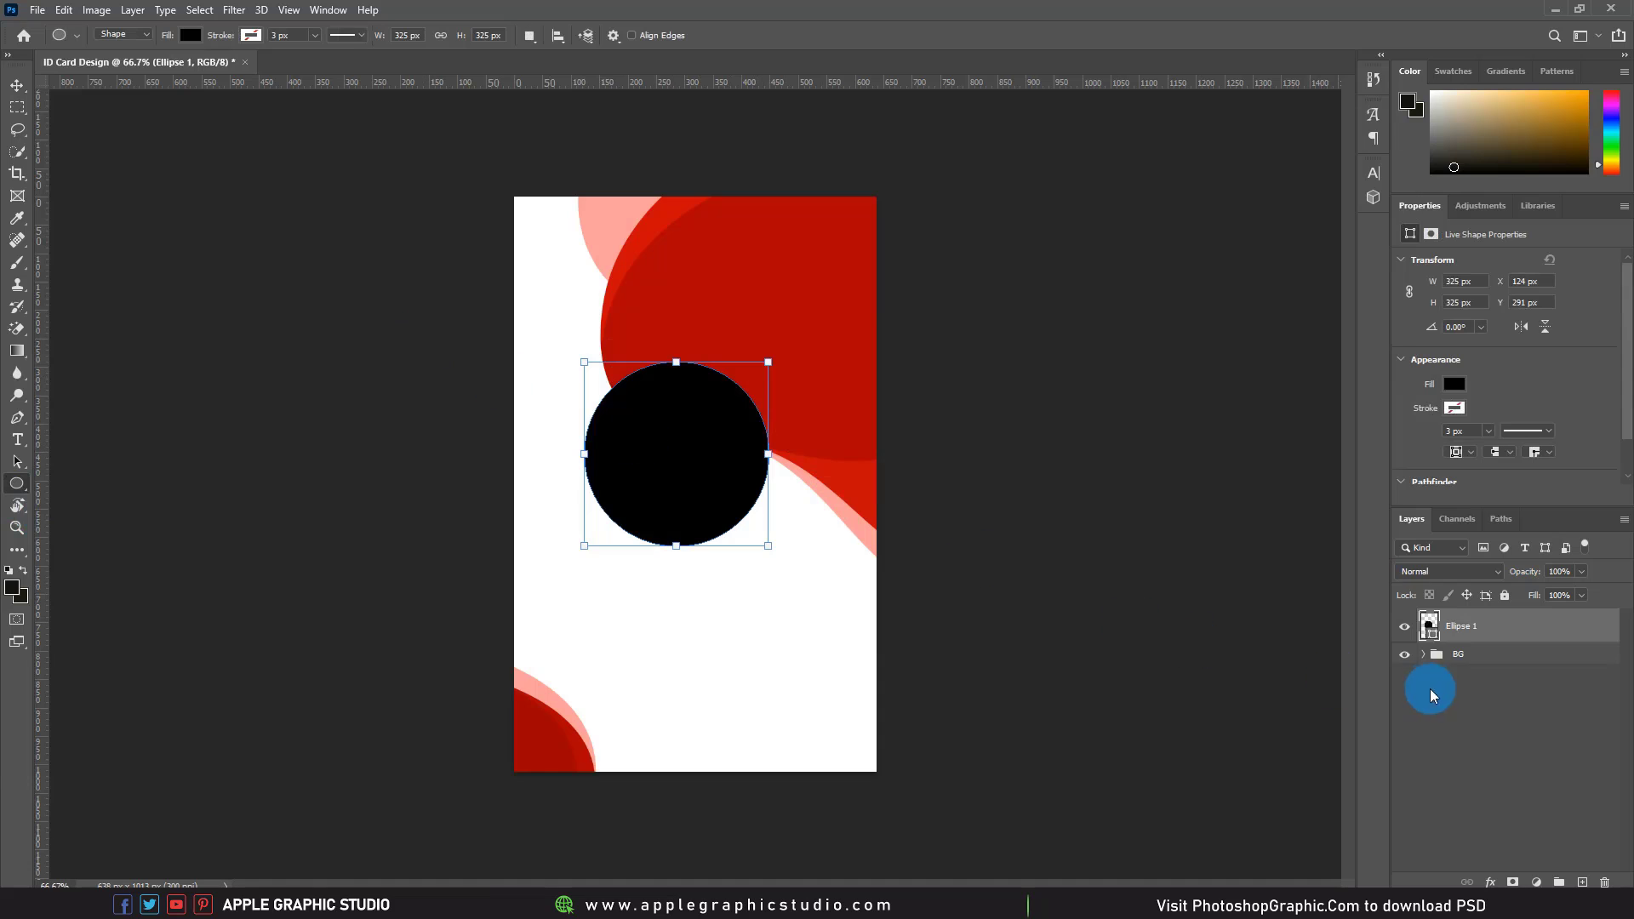
pyautogui.doubleClick(1433, 634)
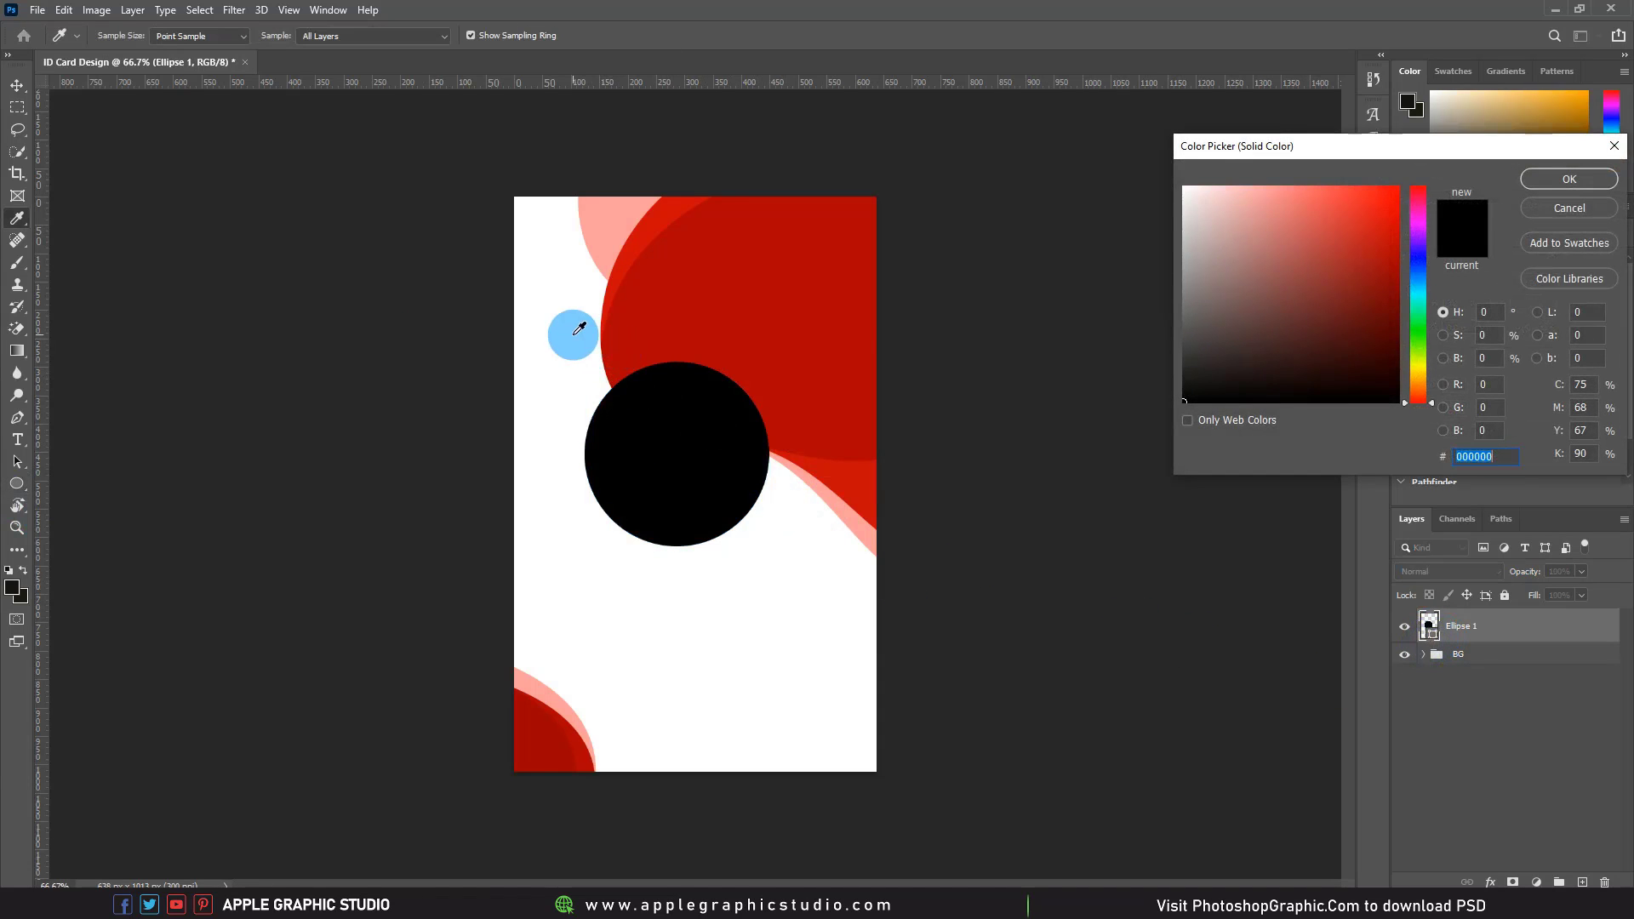
pyautogui.click(573, 333)
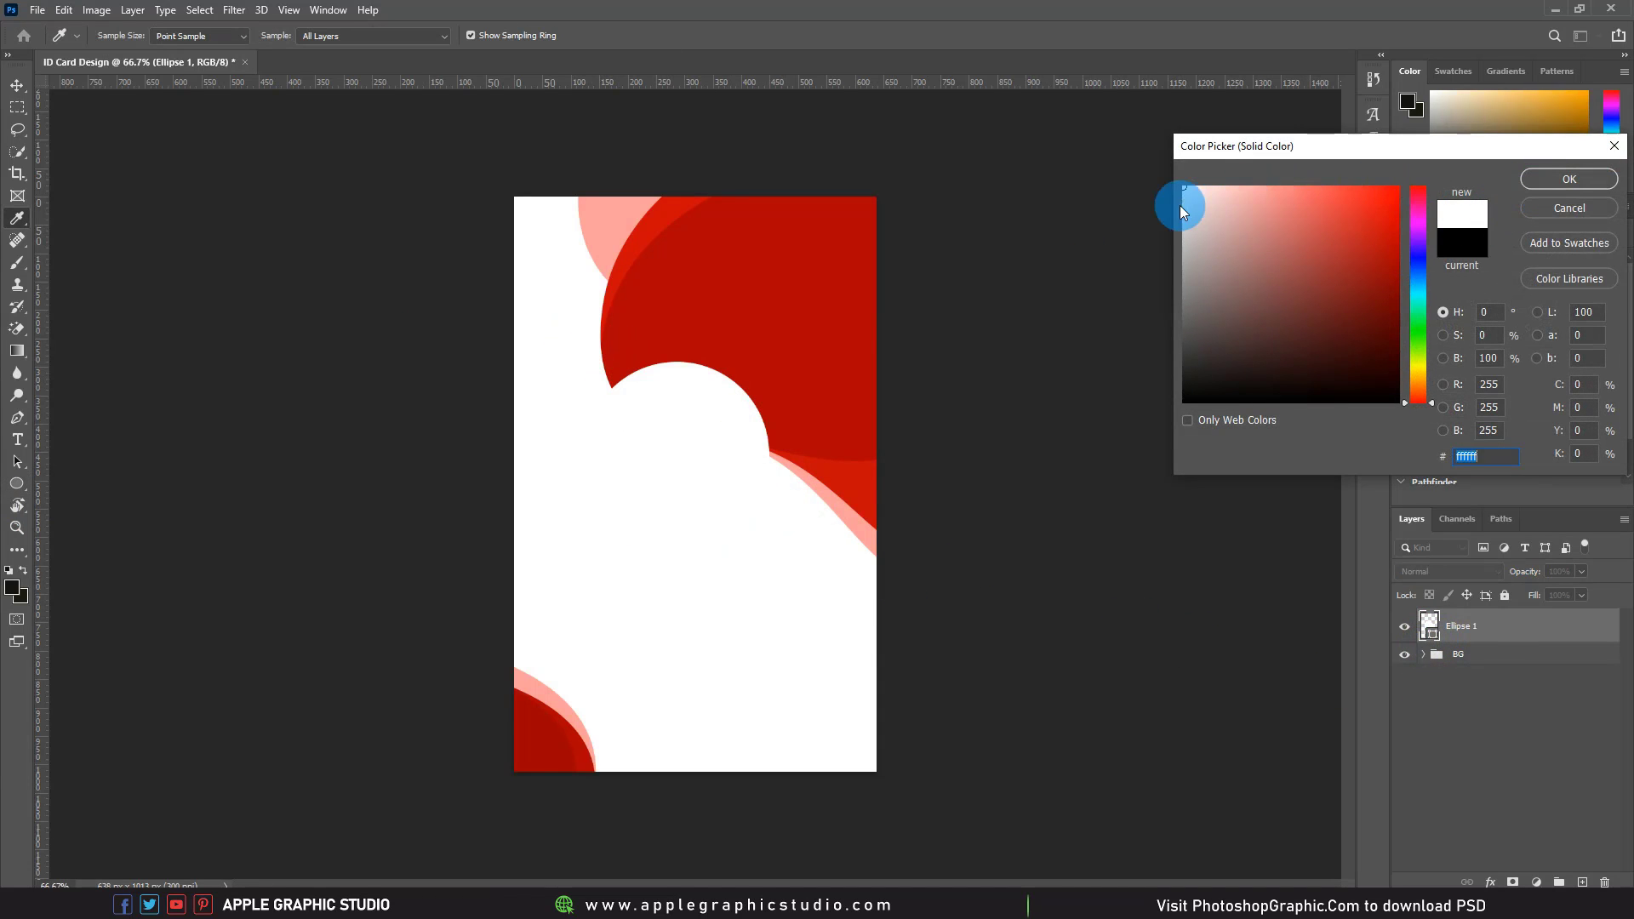
pyautogui.click(1183, 201)
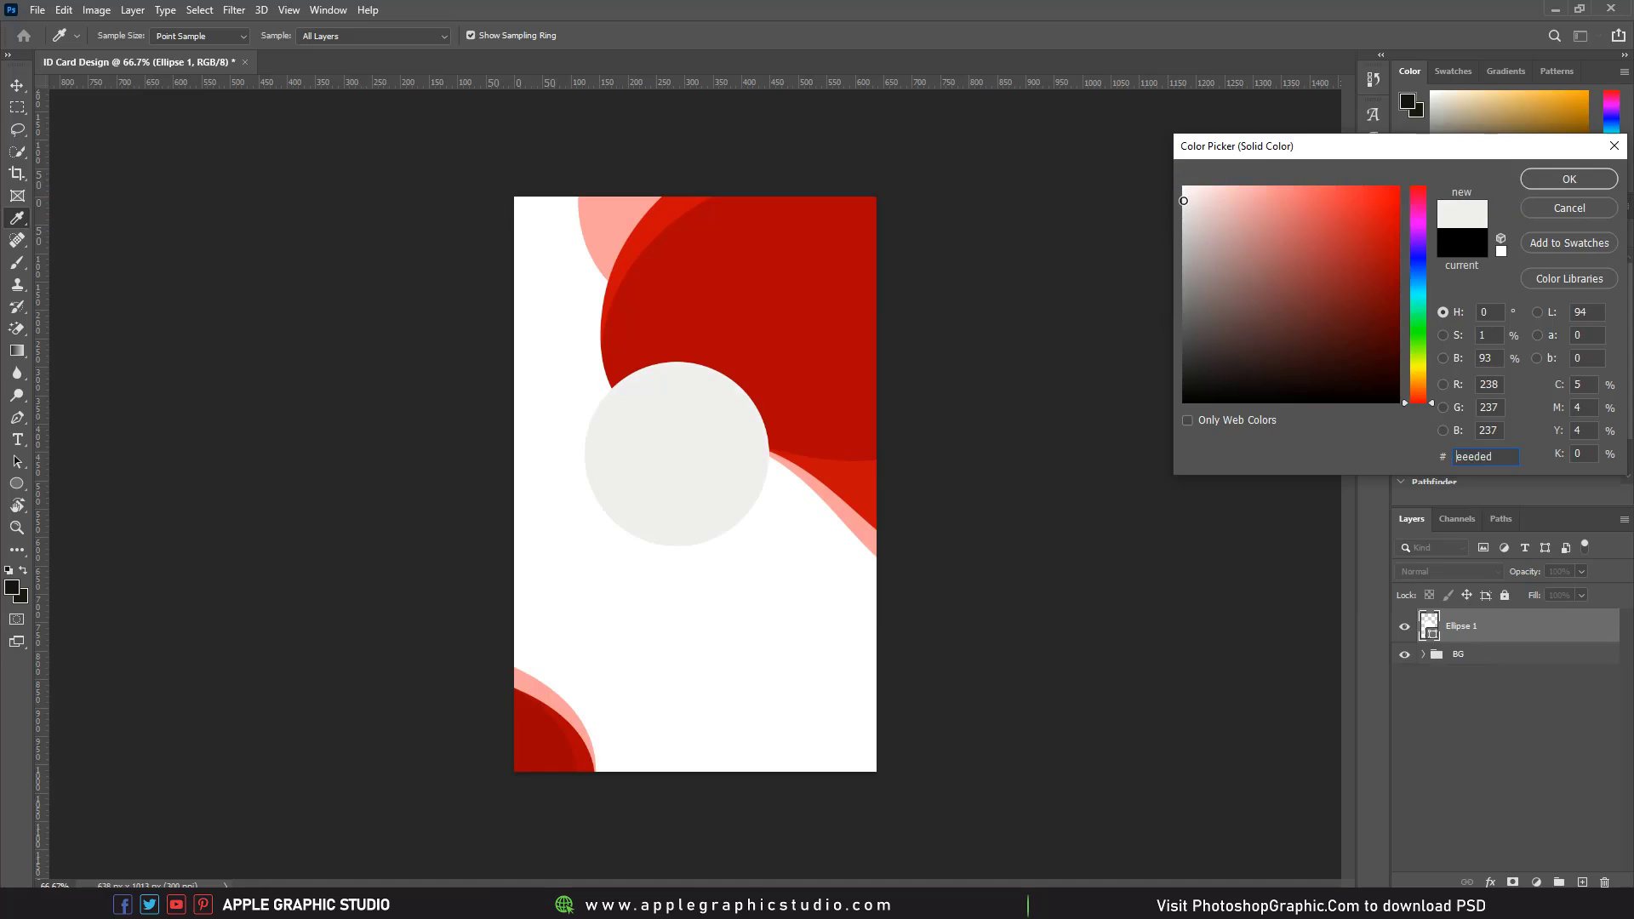
pyautogui.click(1568, 179)
pyautogui.click(22, 83)
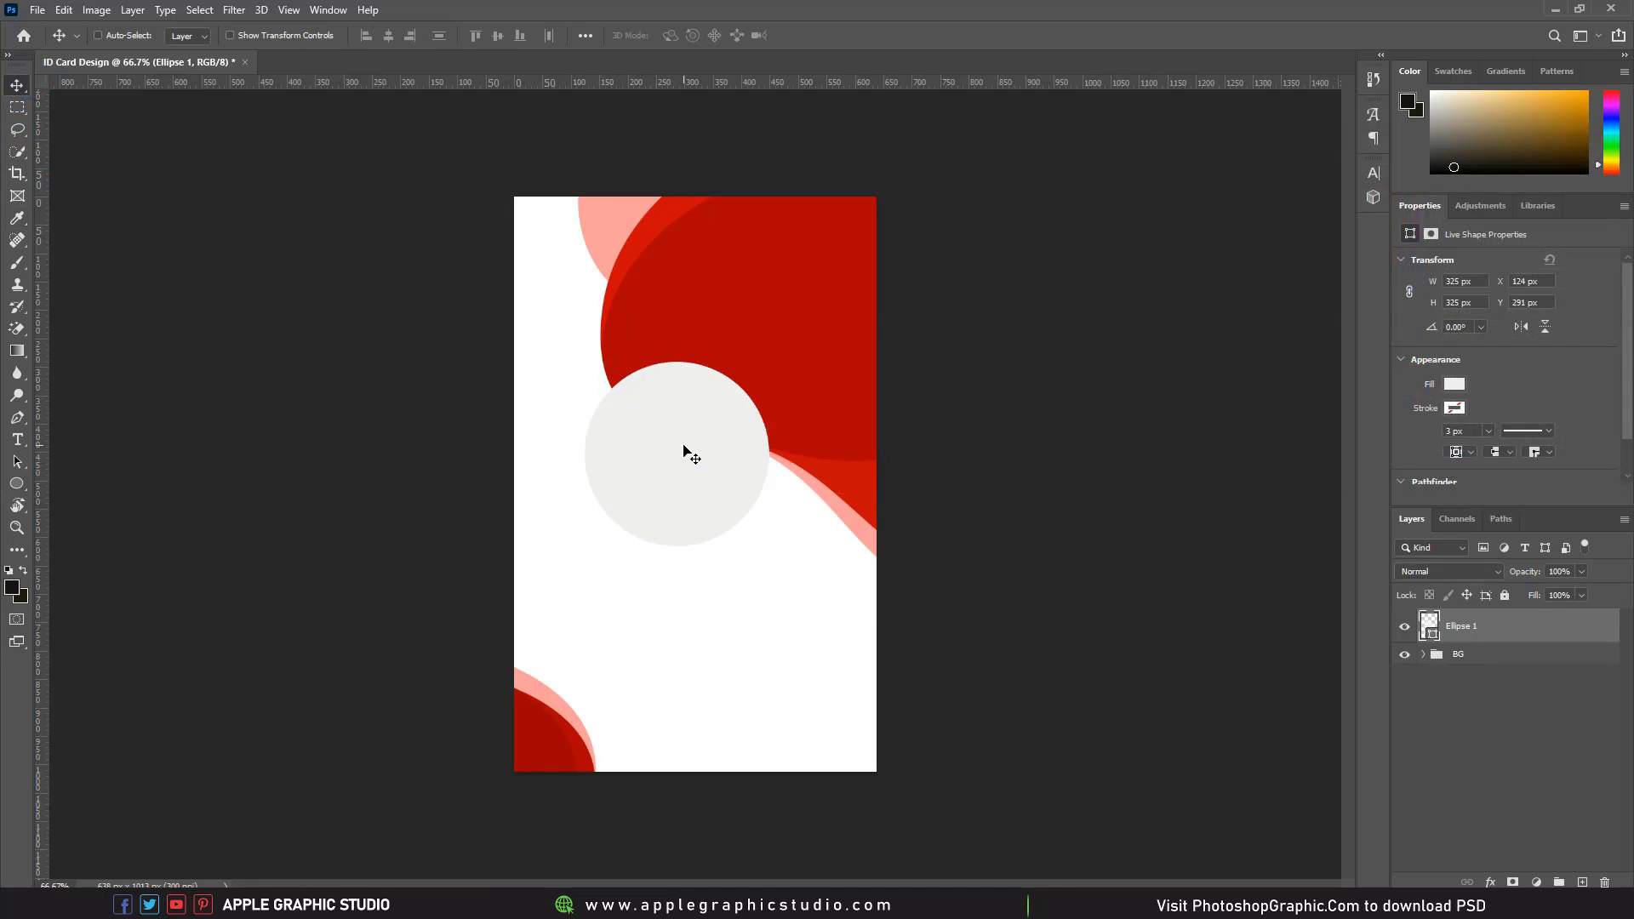
# Move the grey circle up and right and enlarge it slightly around its centre.
pyautogui.moveTo(682, 446); pyautogui.dragTo(699, 416)
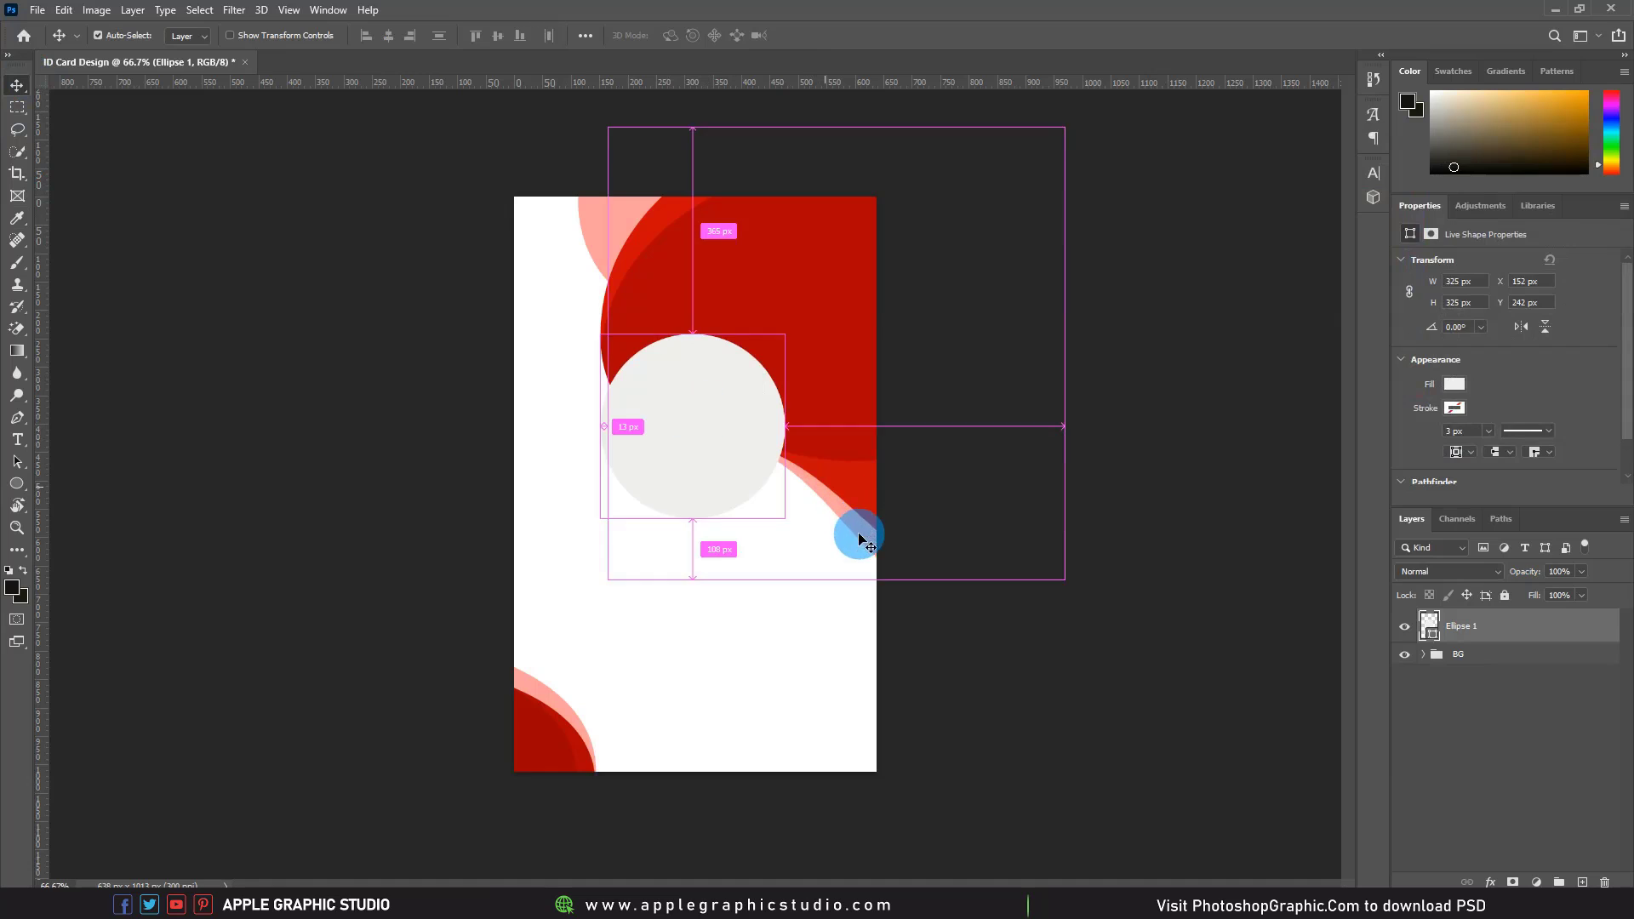
pyautogui.hotkey('ctrl', 't')
pyautogui.moveTo(781, 516); pyautogui.dragTo(795, 520)
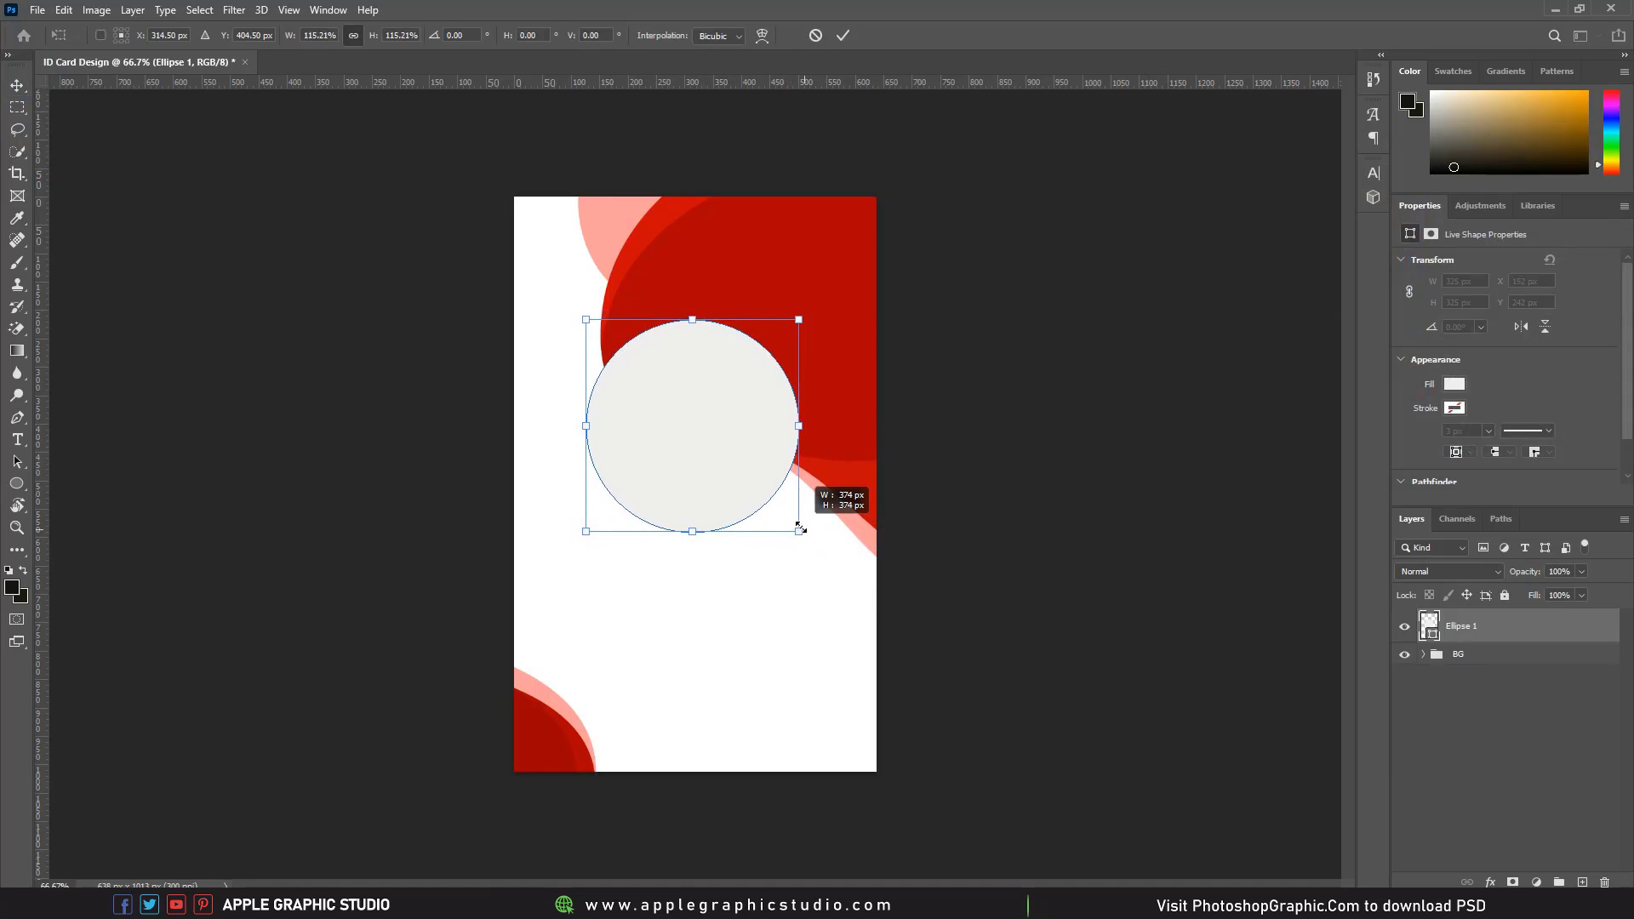
pyautogui.click(841, 36)
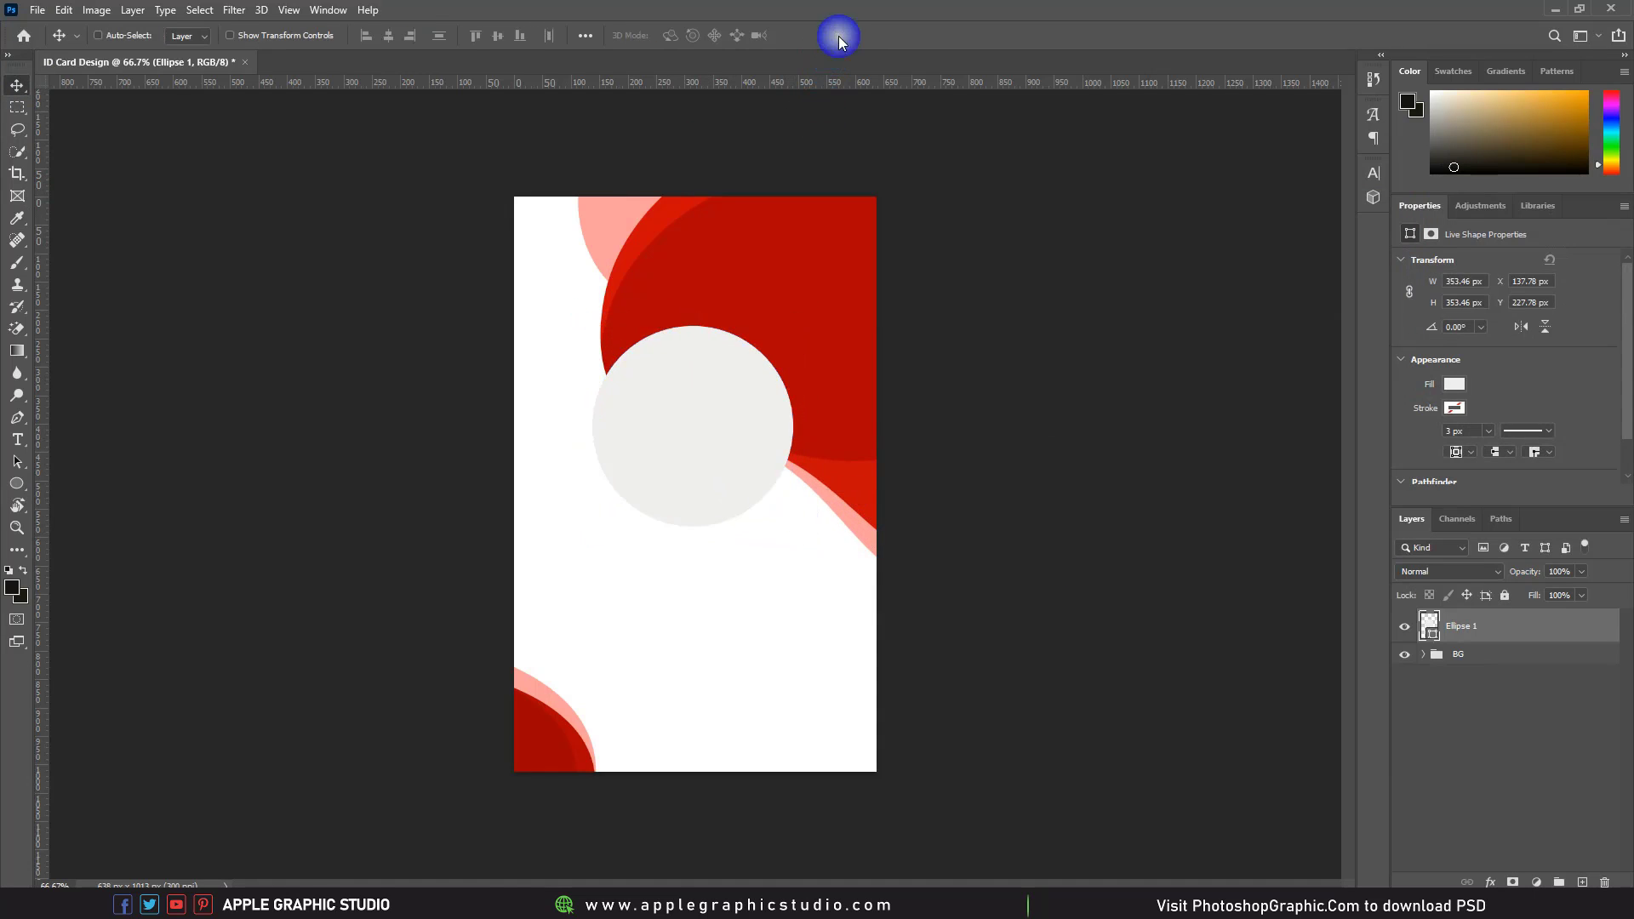
# Deselect the canvas, nudge the circle up, and duplicate it as Ellipse 1 copy.
pyautogui.click(199, 10)
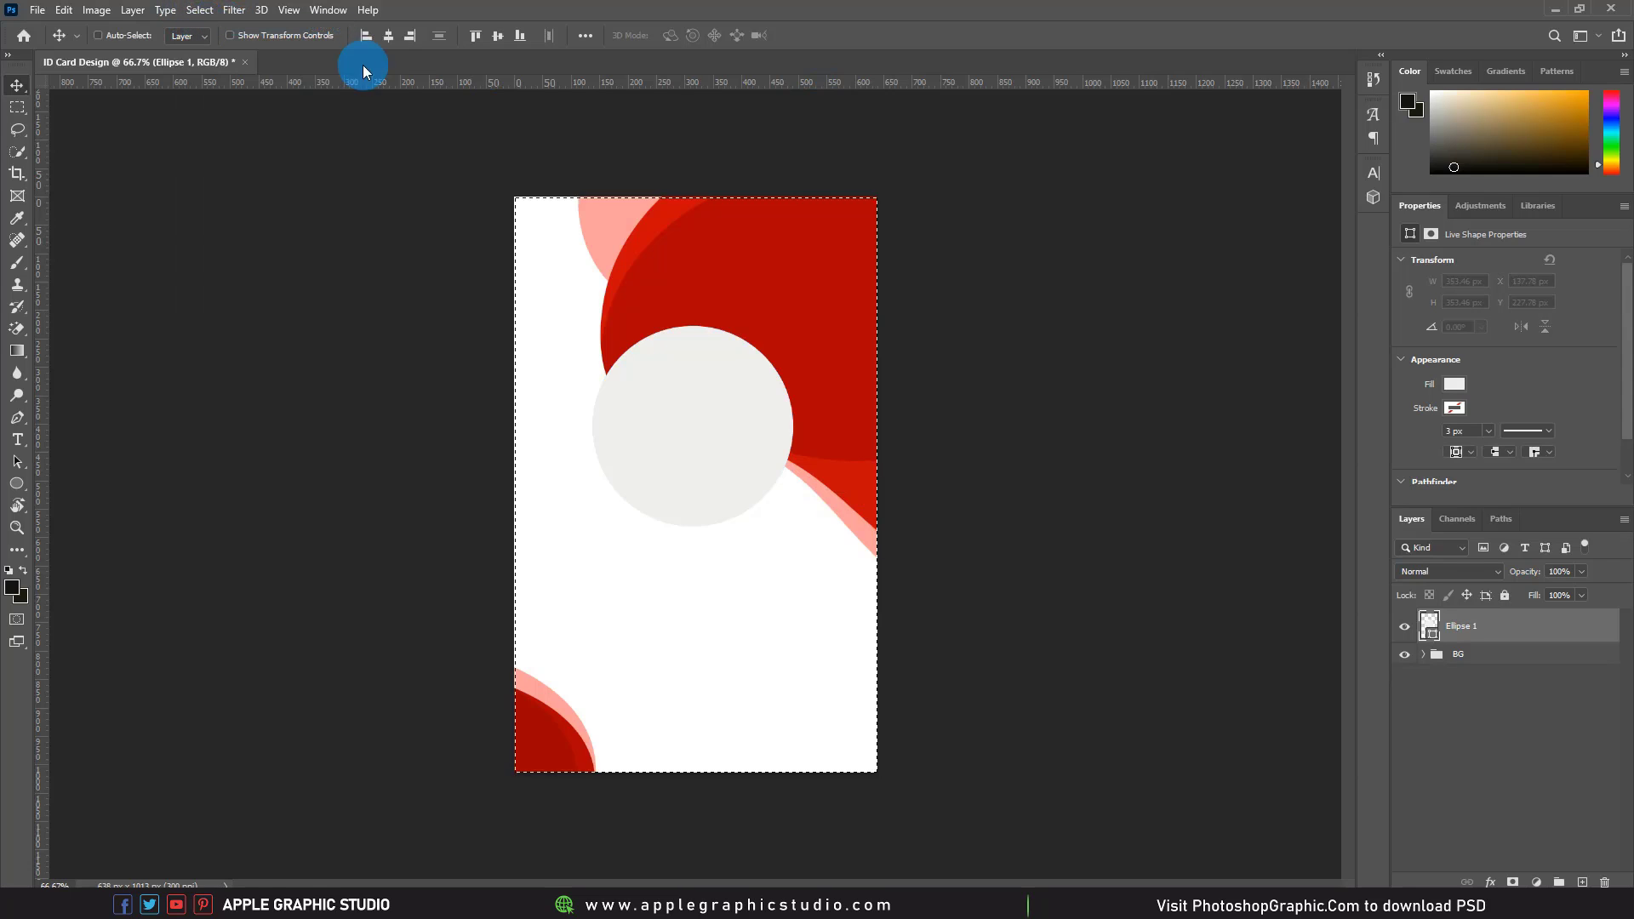
pyautogui.click(199, 11)
pyautogui.click(194, 46)
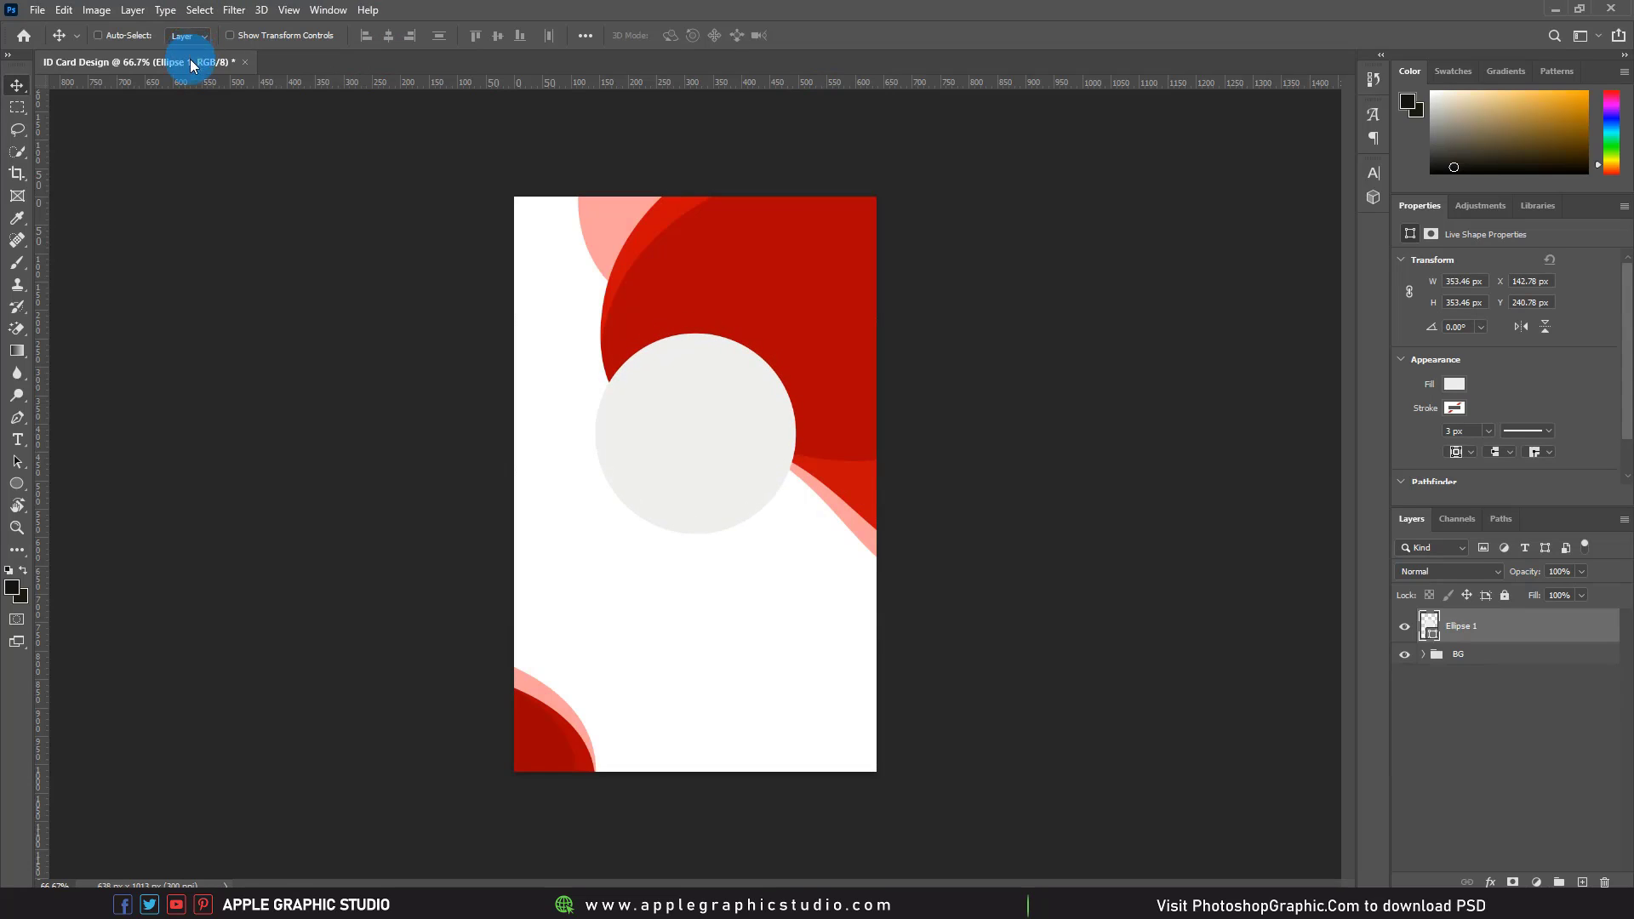
pyautogui.press('Up')
pyautogui.press('Up')
pyautogui.press('Up')
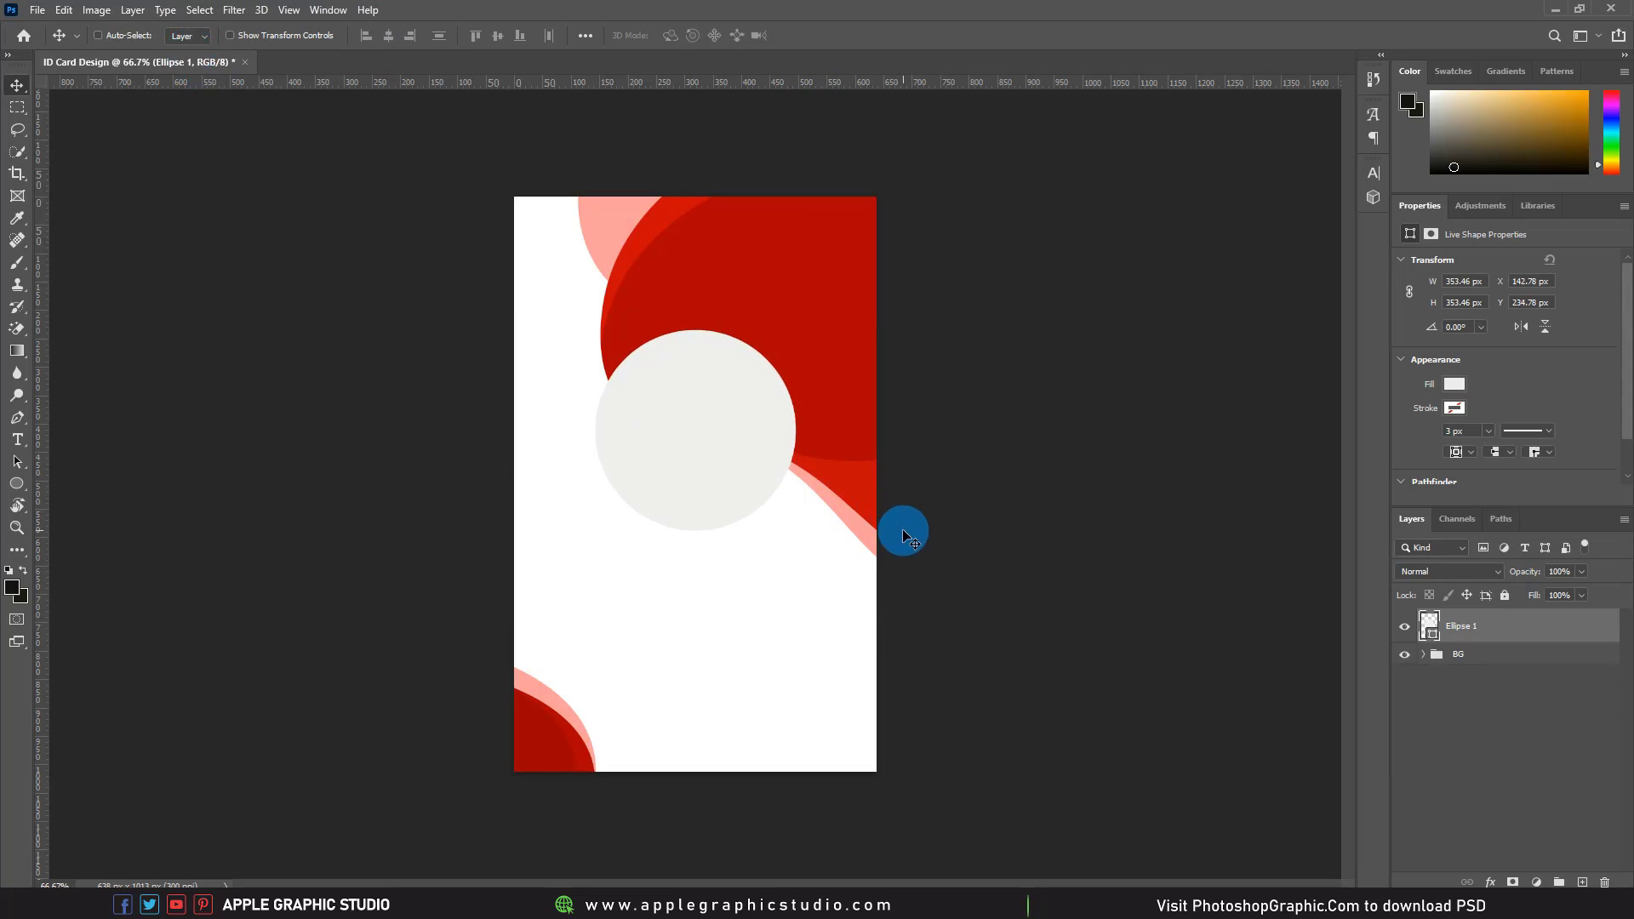
pyautogui.moveTo(1546, 634); pyautogui.dragTo(1580, 881)
# Fill the original Ellipse 1 with the light pink from the card's stripe.
pyautogui.doubleClick(1429, 661)
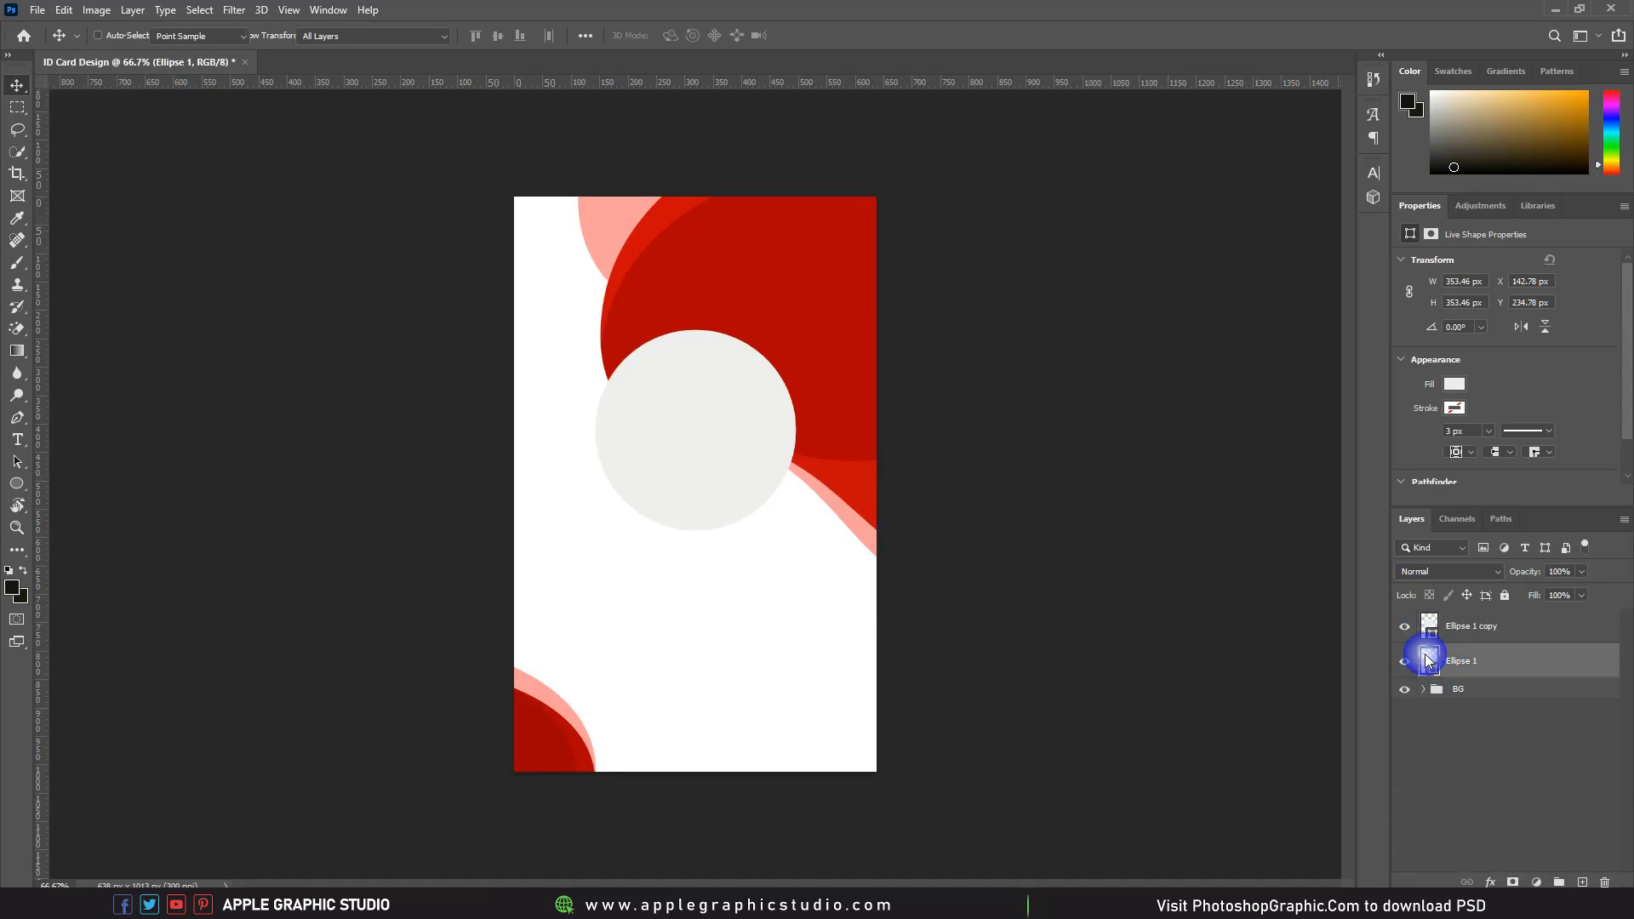
pyautogui.click(836, 502)
pyautogui.click(1540, 185)
pyautogui.press('v')
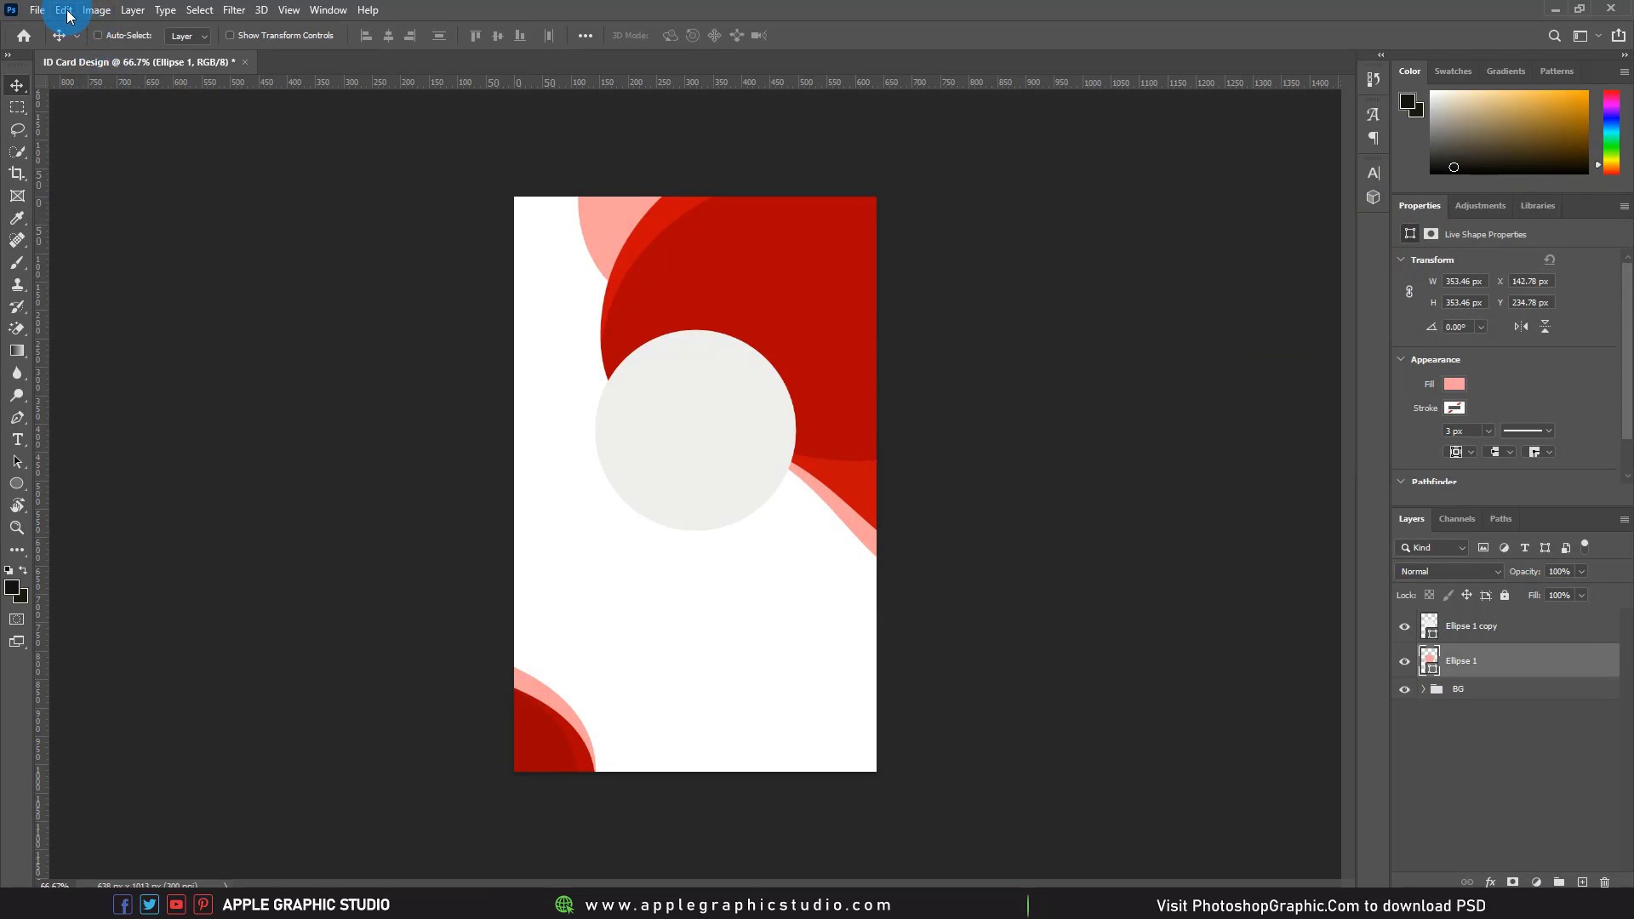
# Enlarge the pink circle evenly so it forms a ring around the grey circle.
pyautogui.click(67, 11)
pyautogui.click(115, 383)
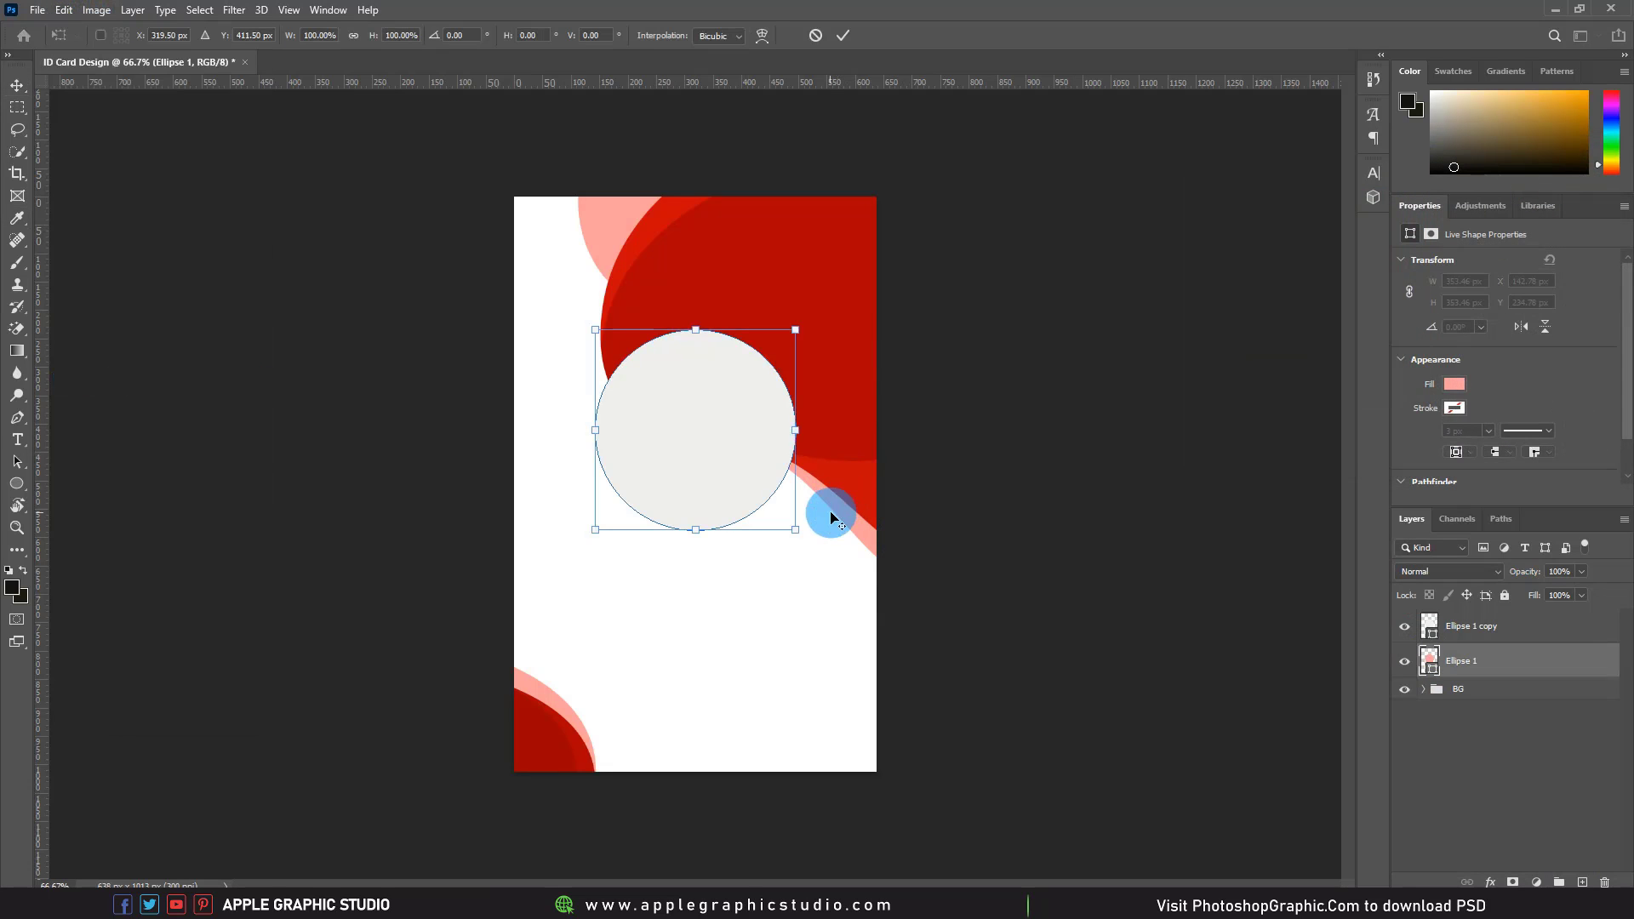
pyautogui.moveTo(795, 530); pyautogui.dragTo(804, 534)
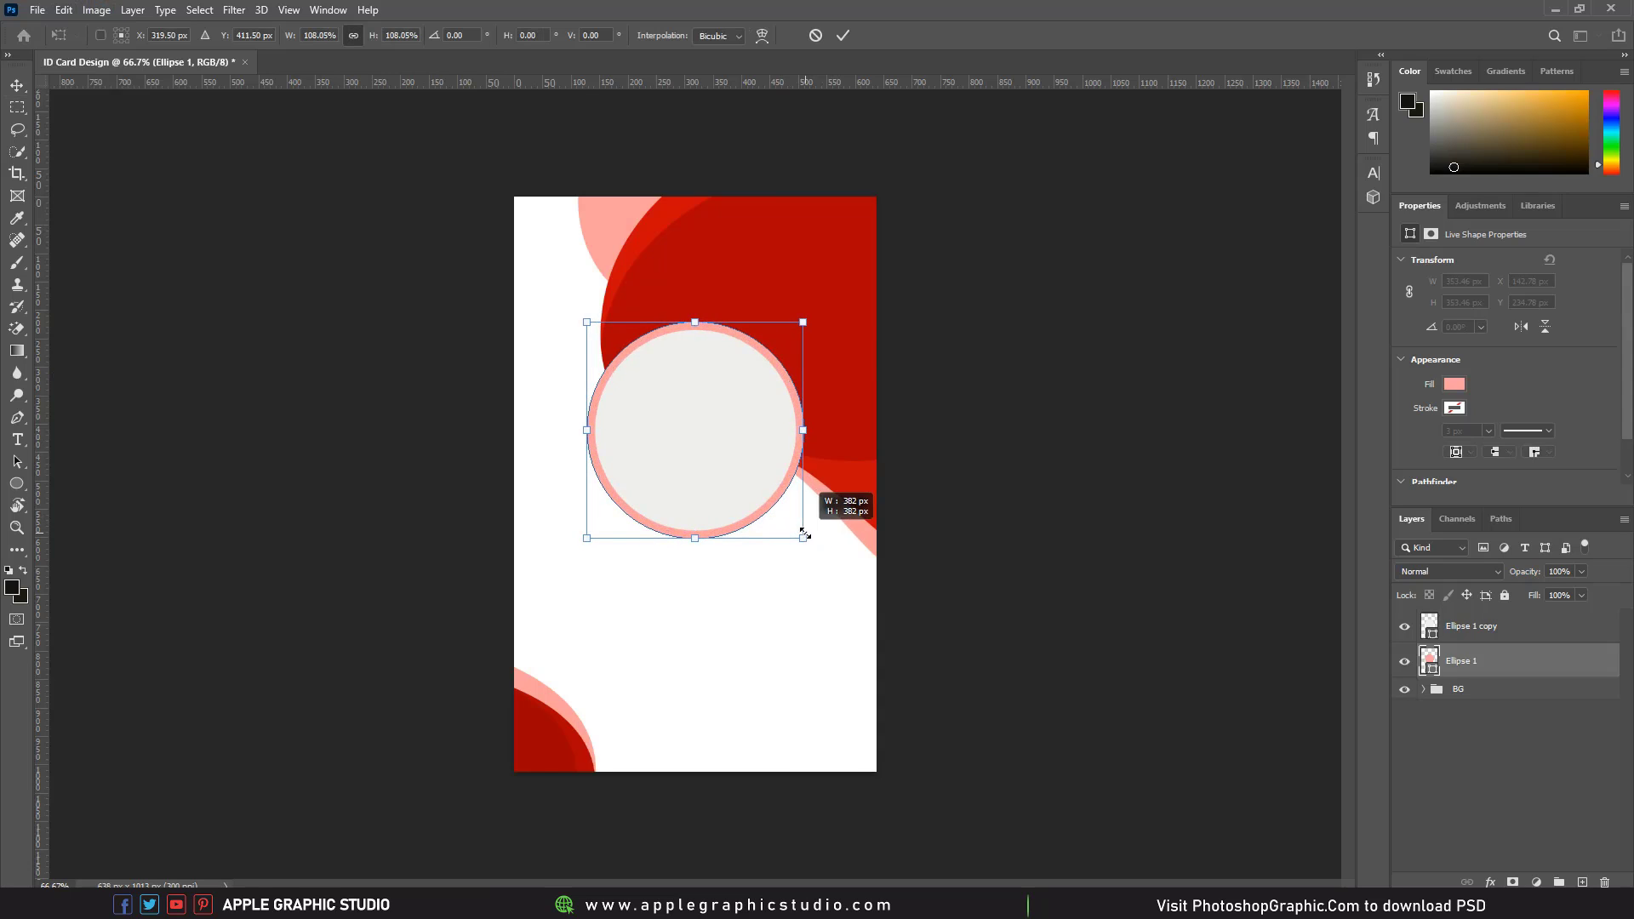
pyautogui.moveTo(803, 322); pyautogui.dragTo(797, 322)
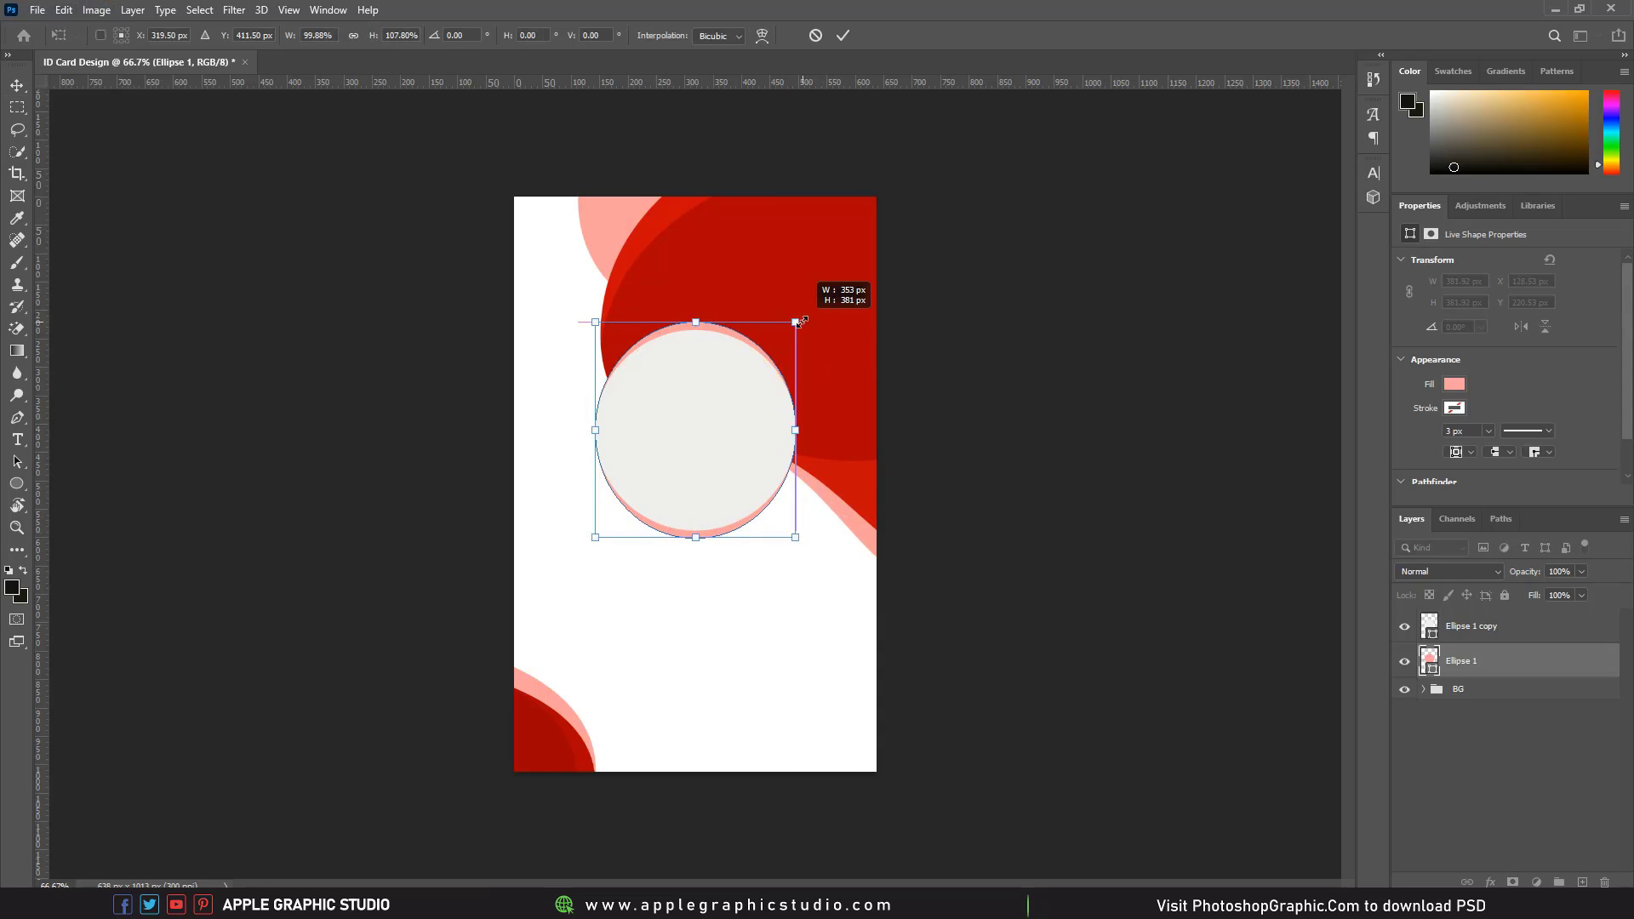
pyautogui.click(841, 39)
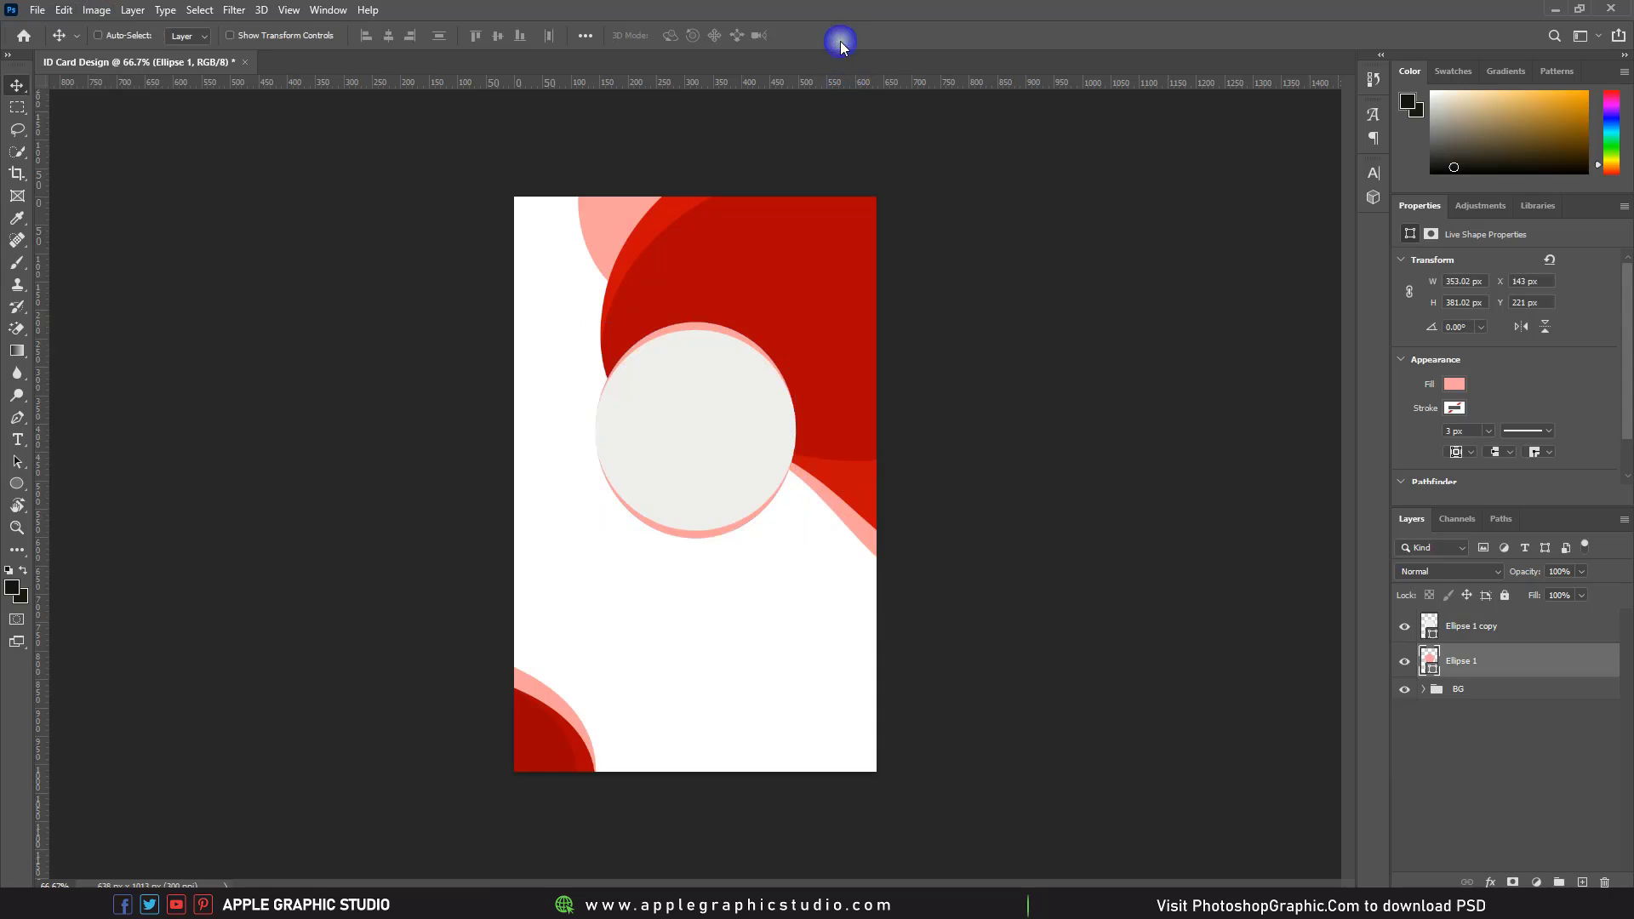
pyautogui.hotkey('ctrl', 'z')
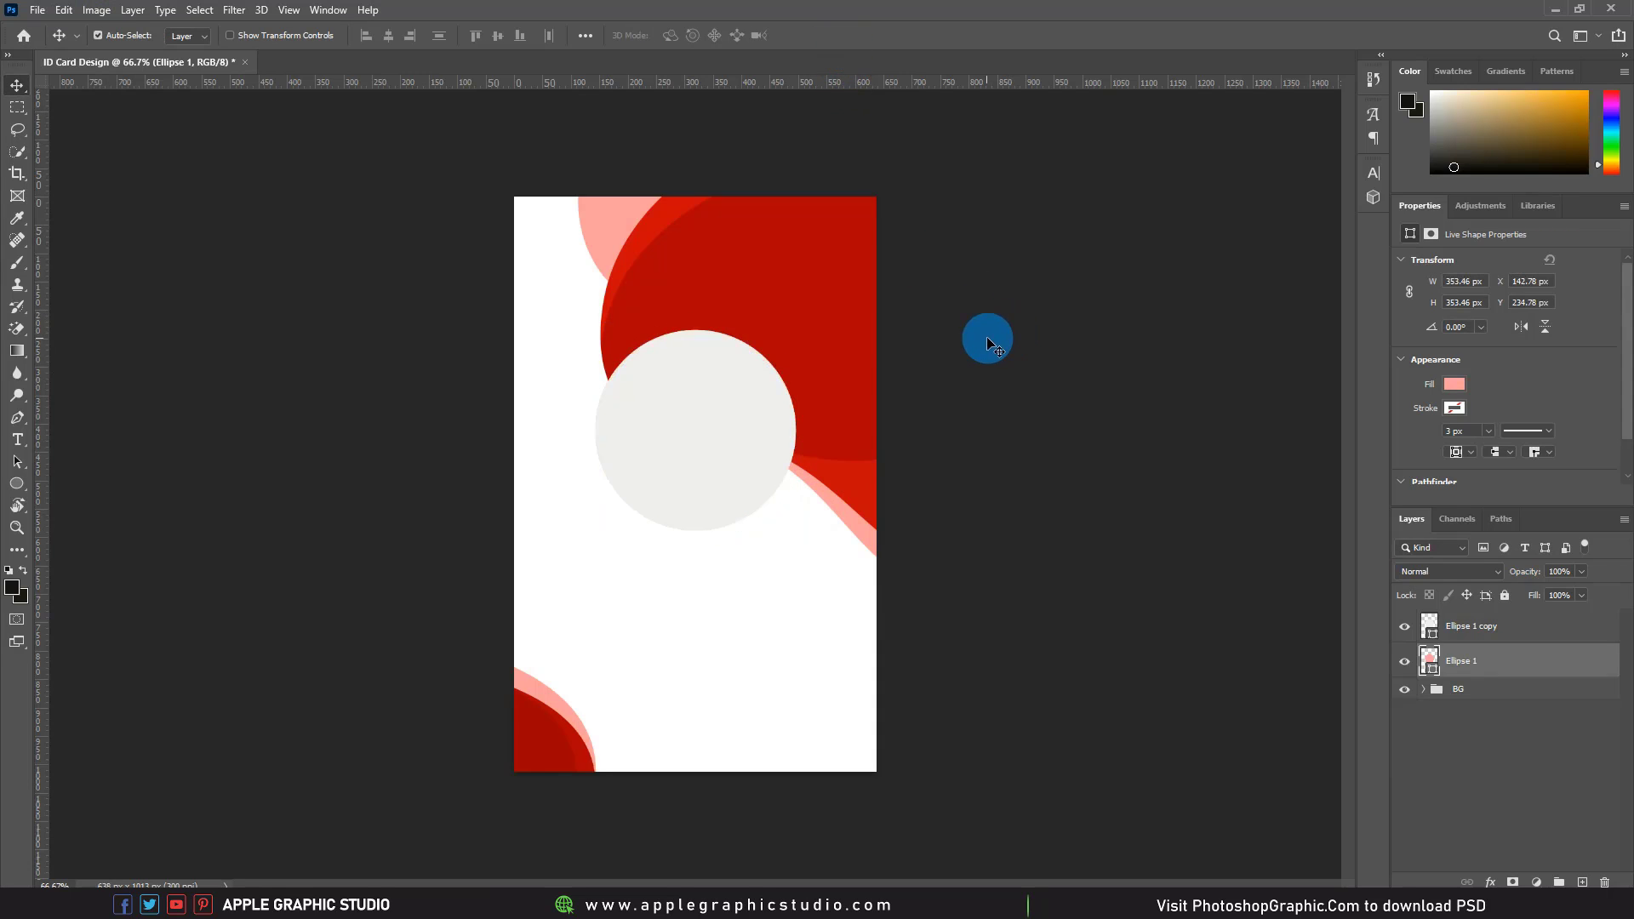
pyautogui.hotkey('ctrl', 't')
pyautogui.moveTo(796, 530); pyautogui.dragTo(806, 537)
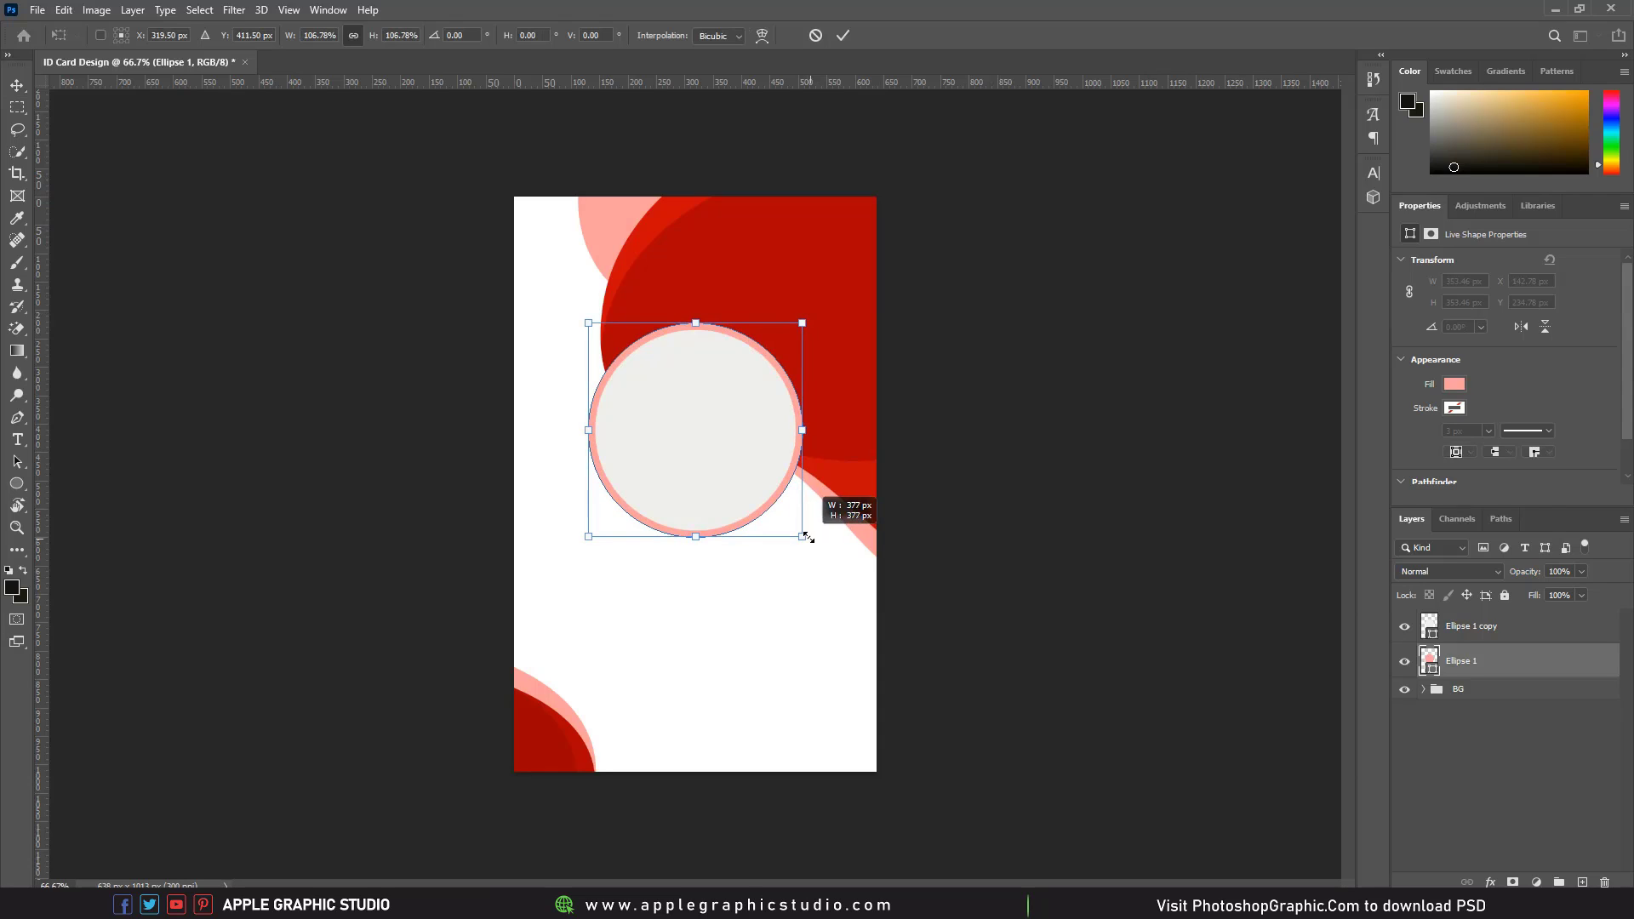
pyautogui.click(843, 35)
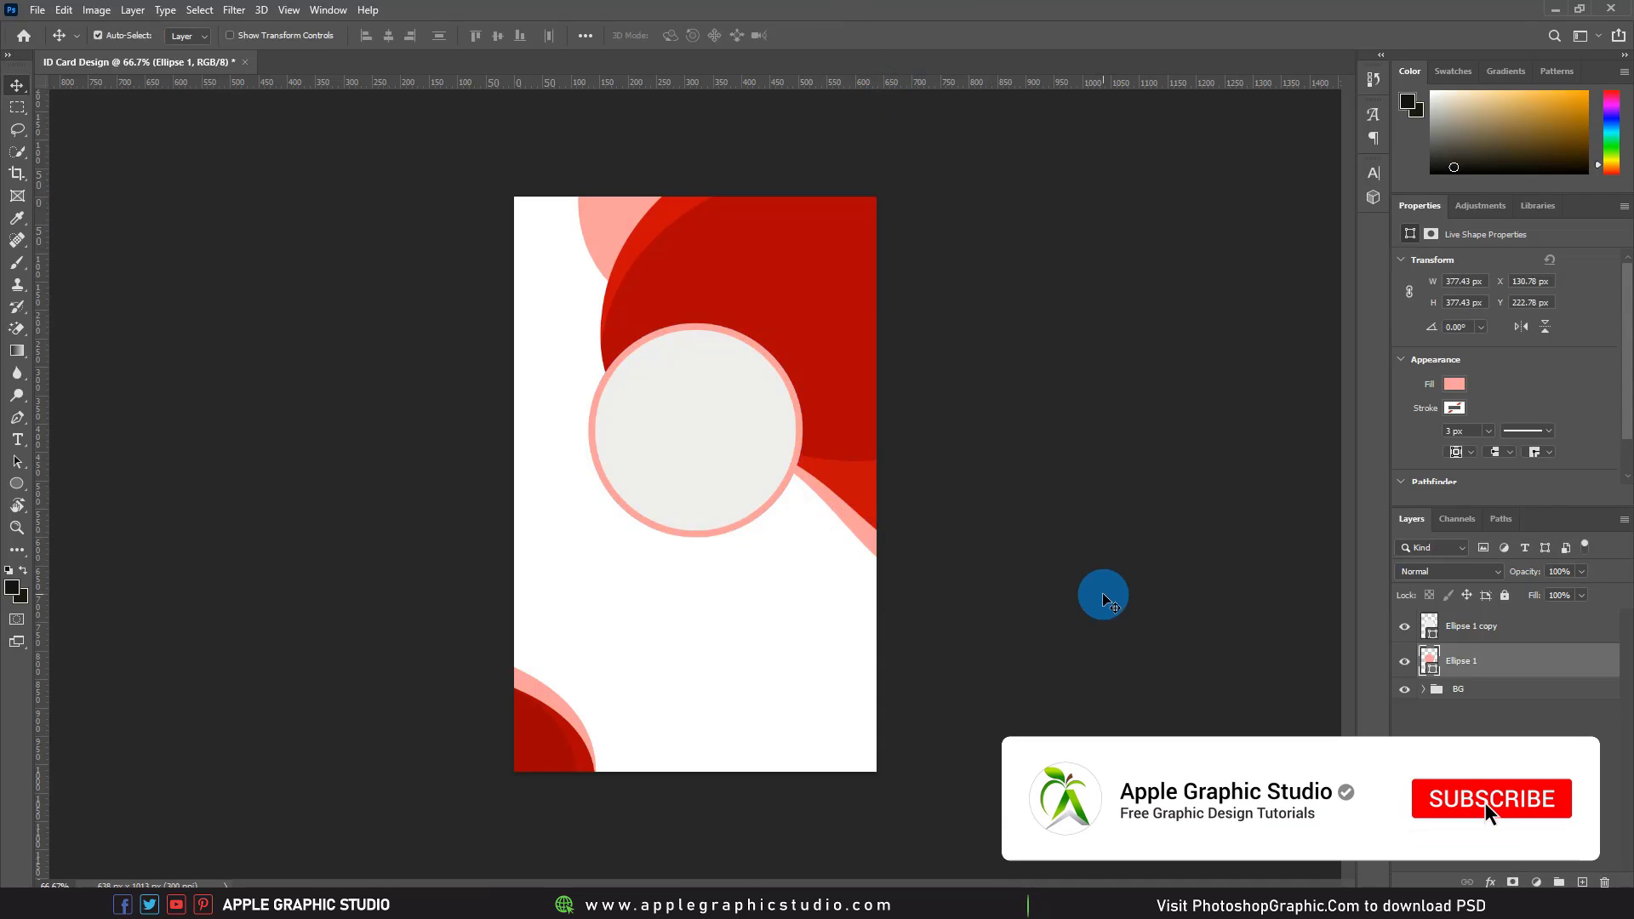
# Group both ellipses as Group 3 and scale the framed circle down to about 90%.
pyautogui.keyDown('shift'); pyautogui.click(1455, 625); pyautogui.keyUp('shift')
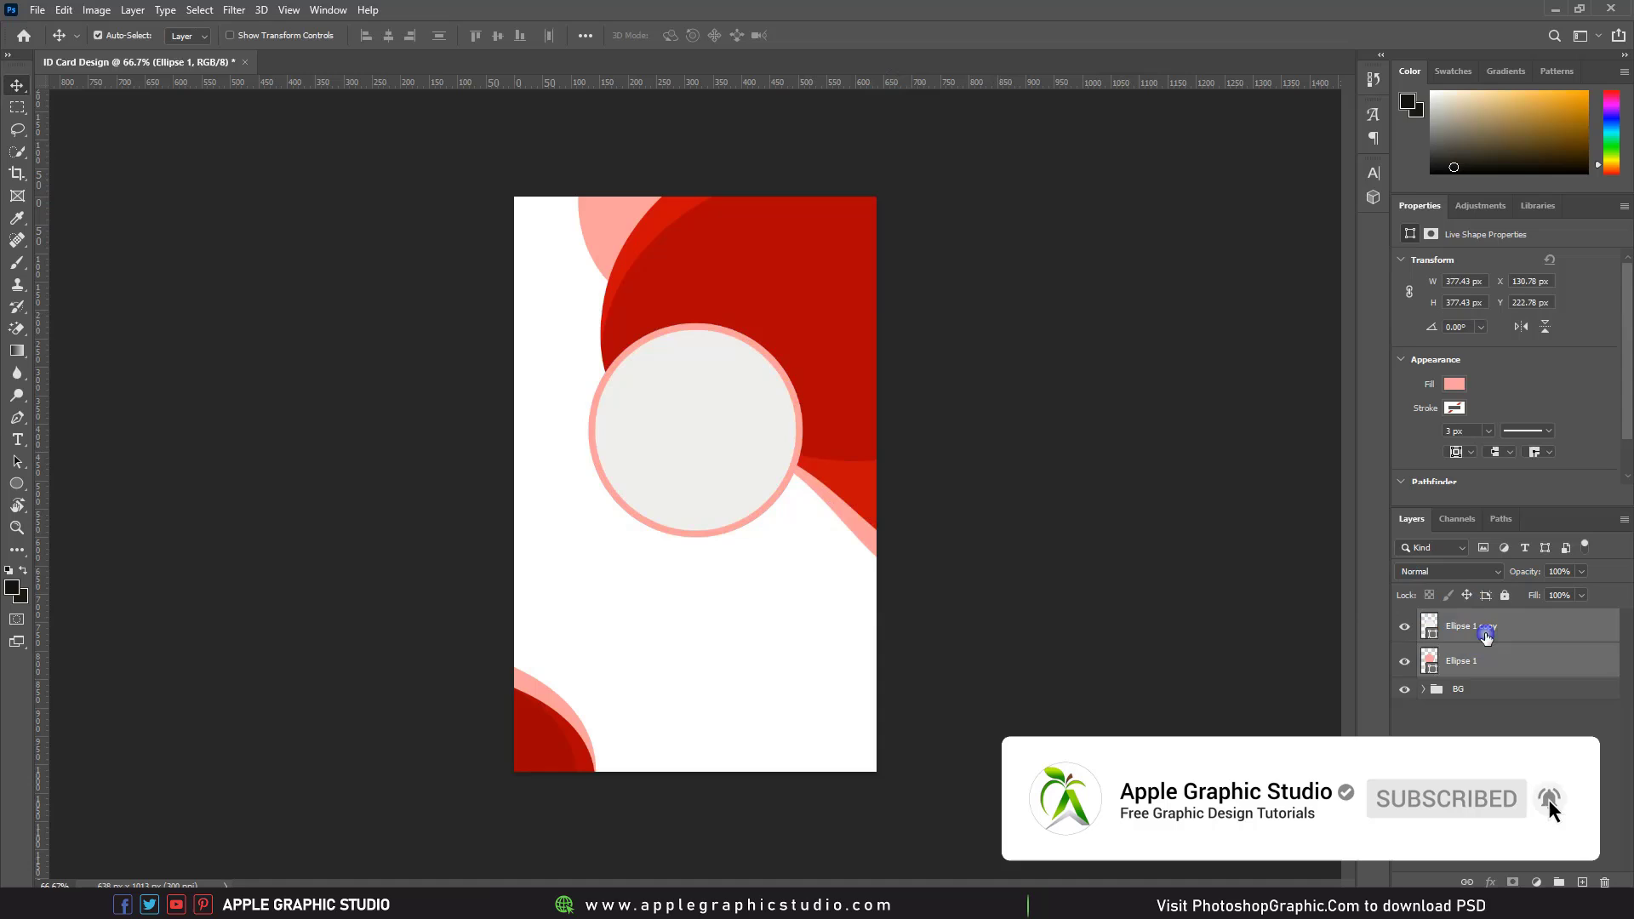
pyautogui.click(1557, 882)
pyautogui.click(64, 9)
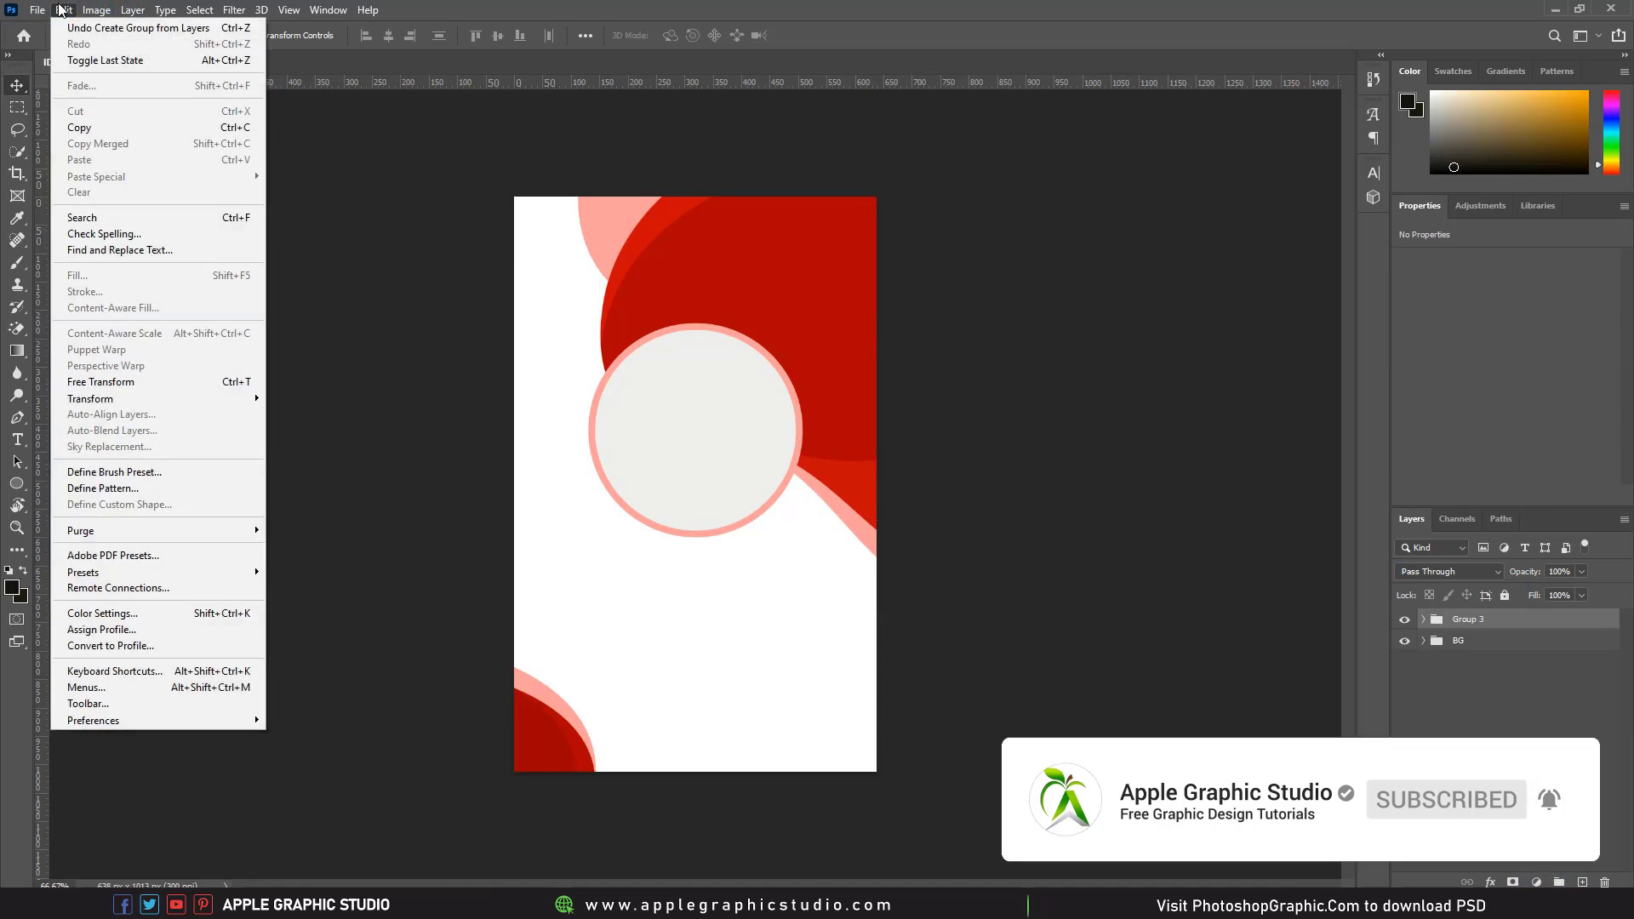
pyautogui.click(100, 381)
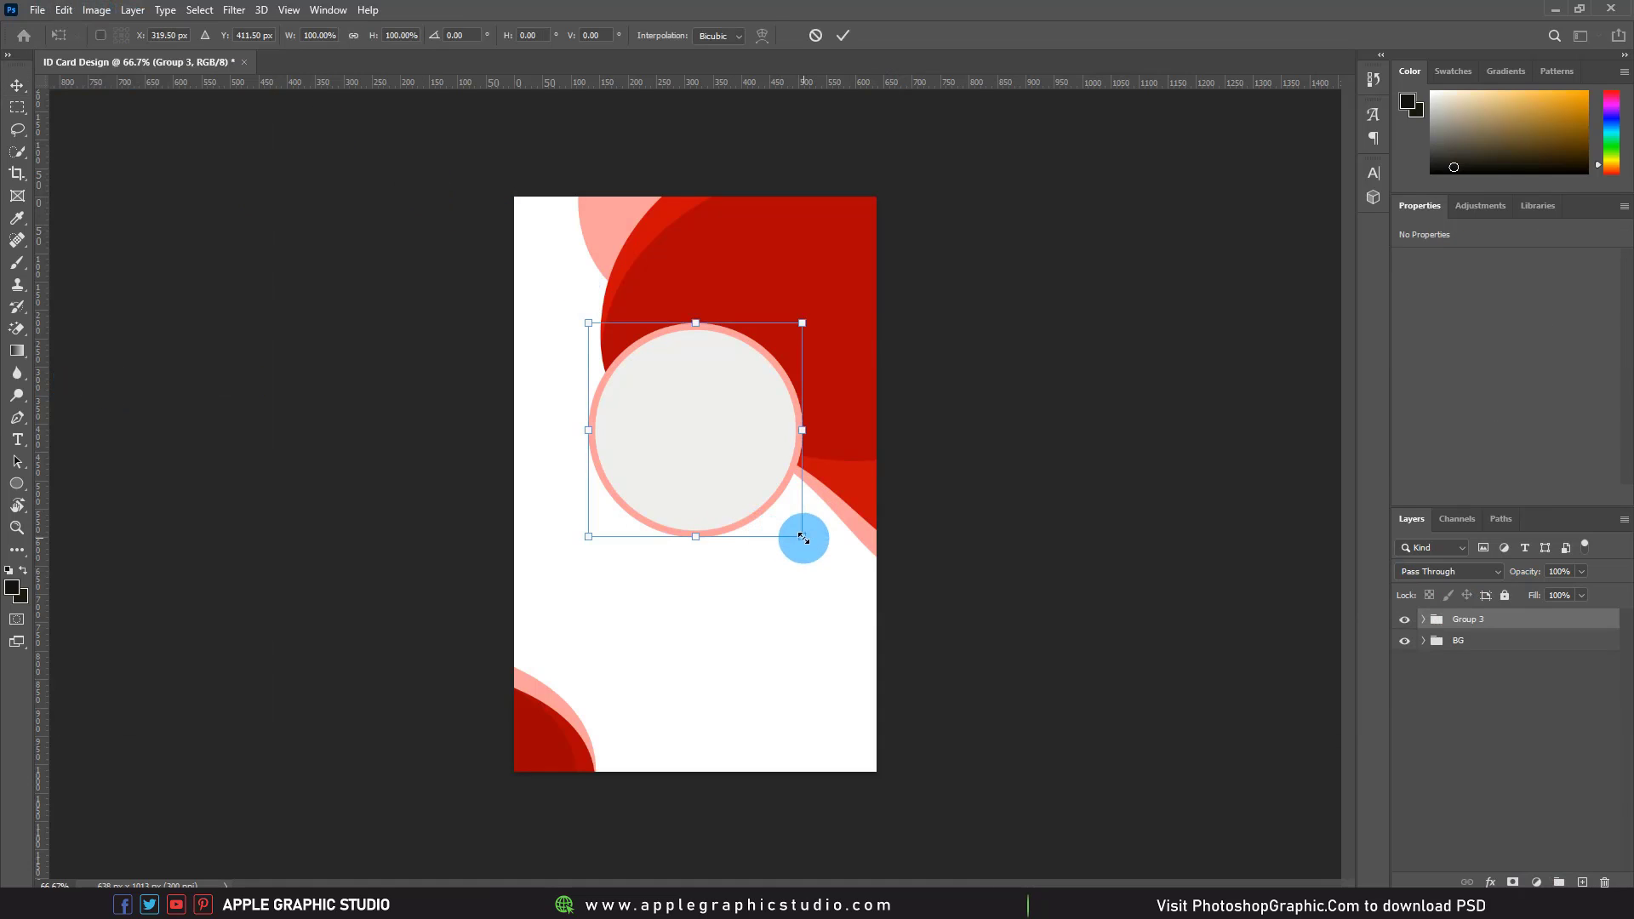
pyautogui.moveTo(802, 536); pyautogui.dragTo(793, 527)
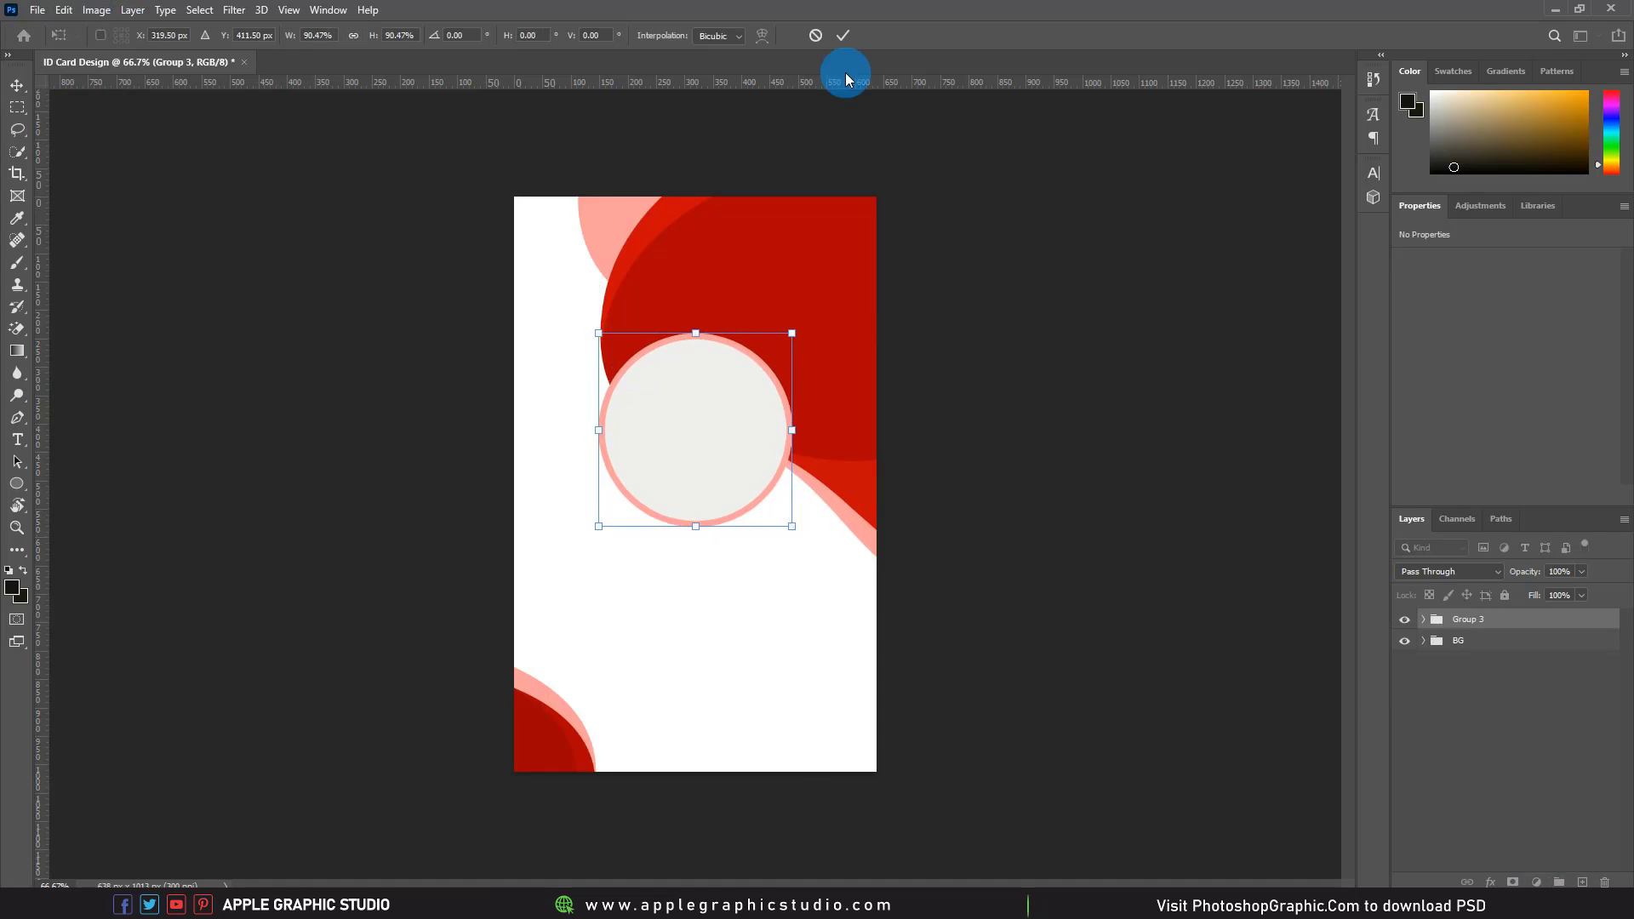
pyautogui.click(842, 34)
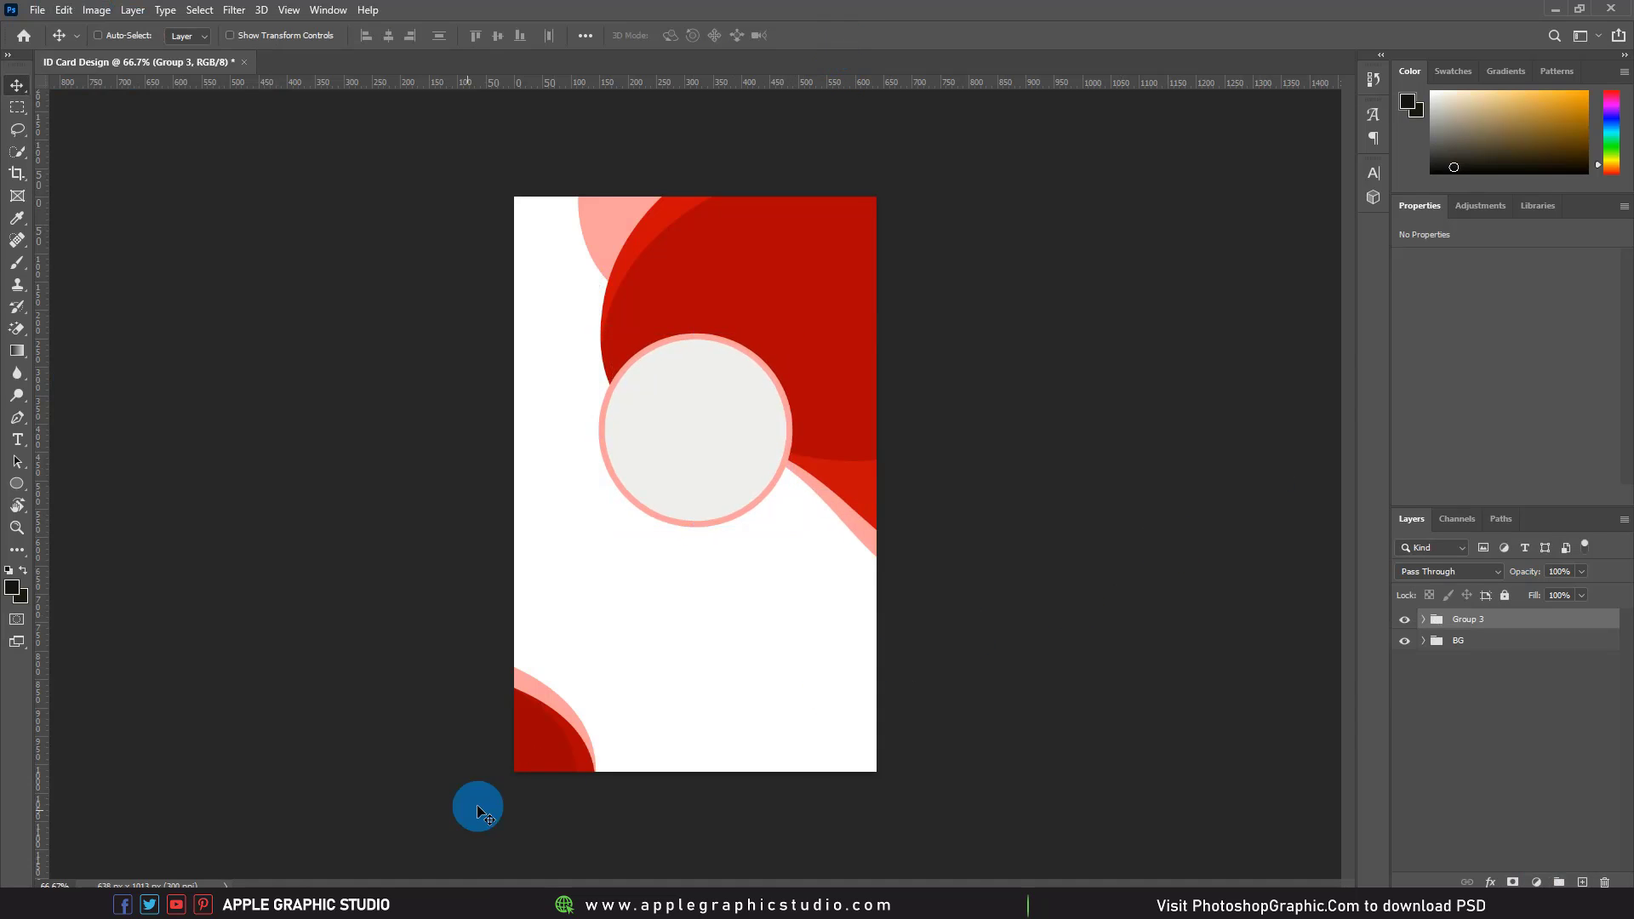
# Place woman-5772021 into Group 3 above Ellipse 1 copy, clip it to the circle, and position it.
pyautogui.click(279, 902)
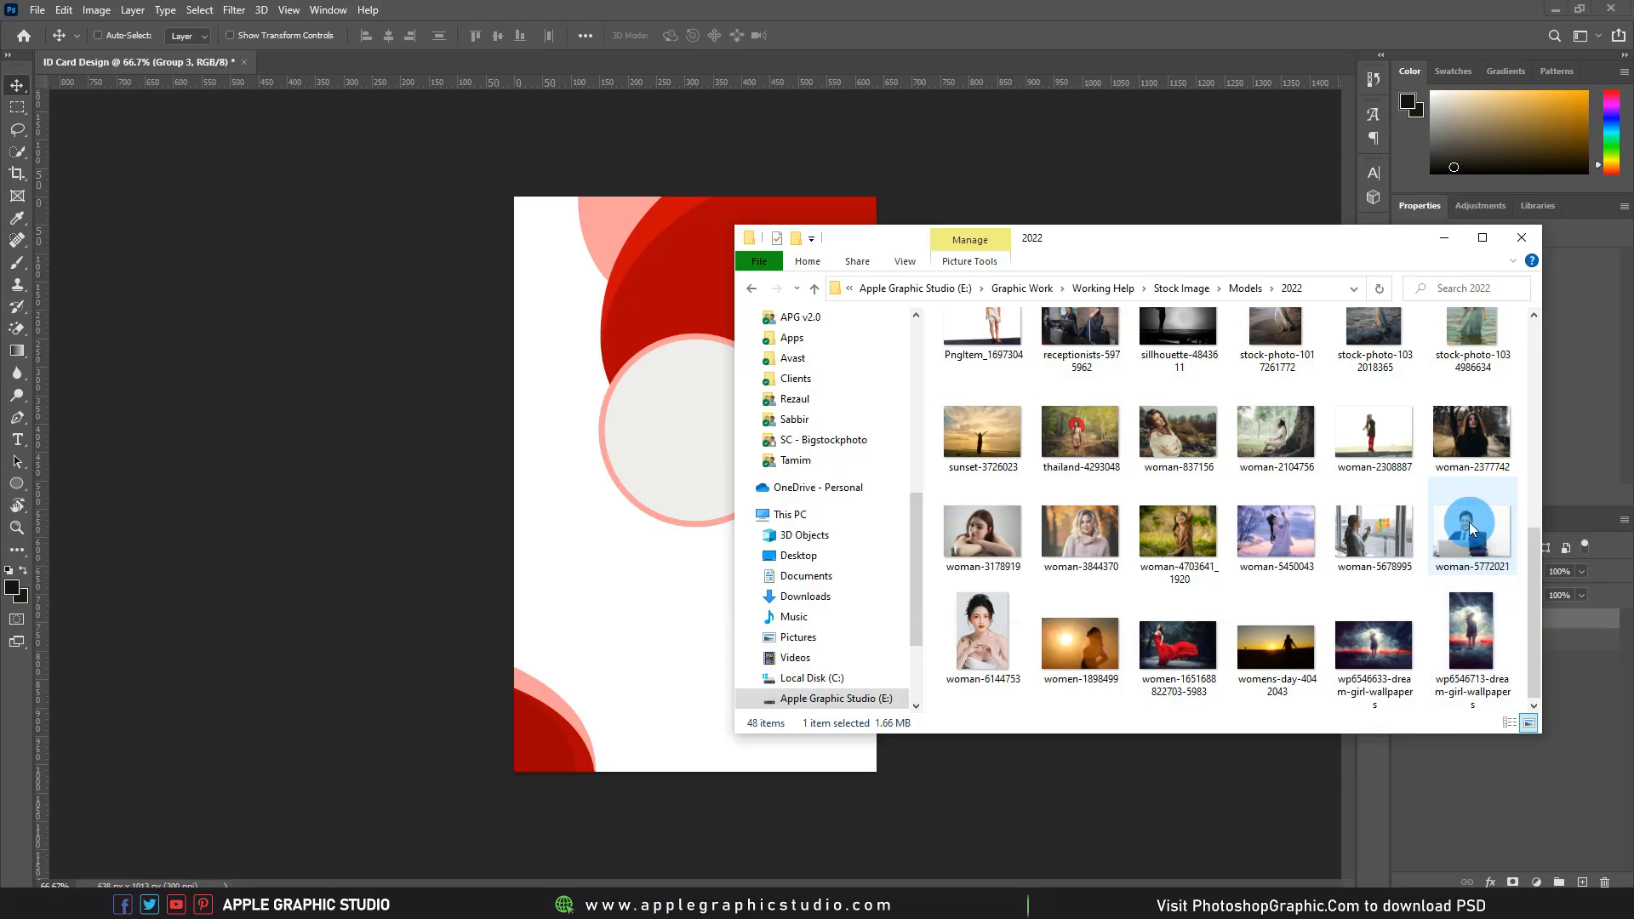
pyautogui.moveTo(1471, 532)
pyautogui.mouseDown()
pyautogui.moveTo(684, 448)
pyautogui.moveTo(804, 445)
pyautogui.mouseUp()
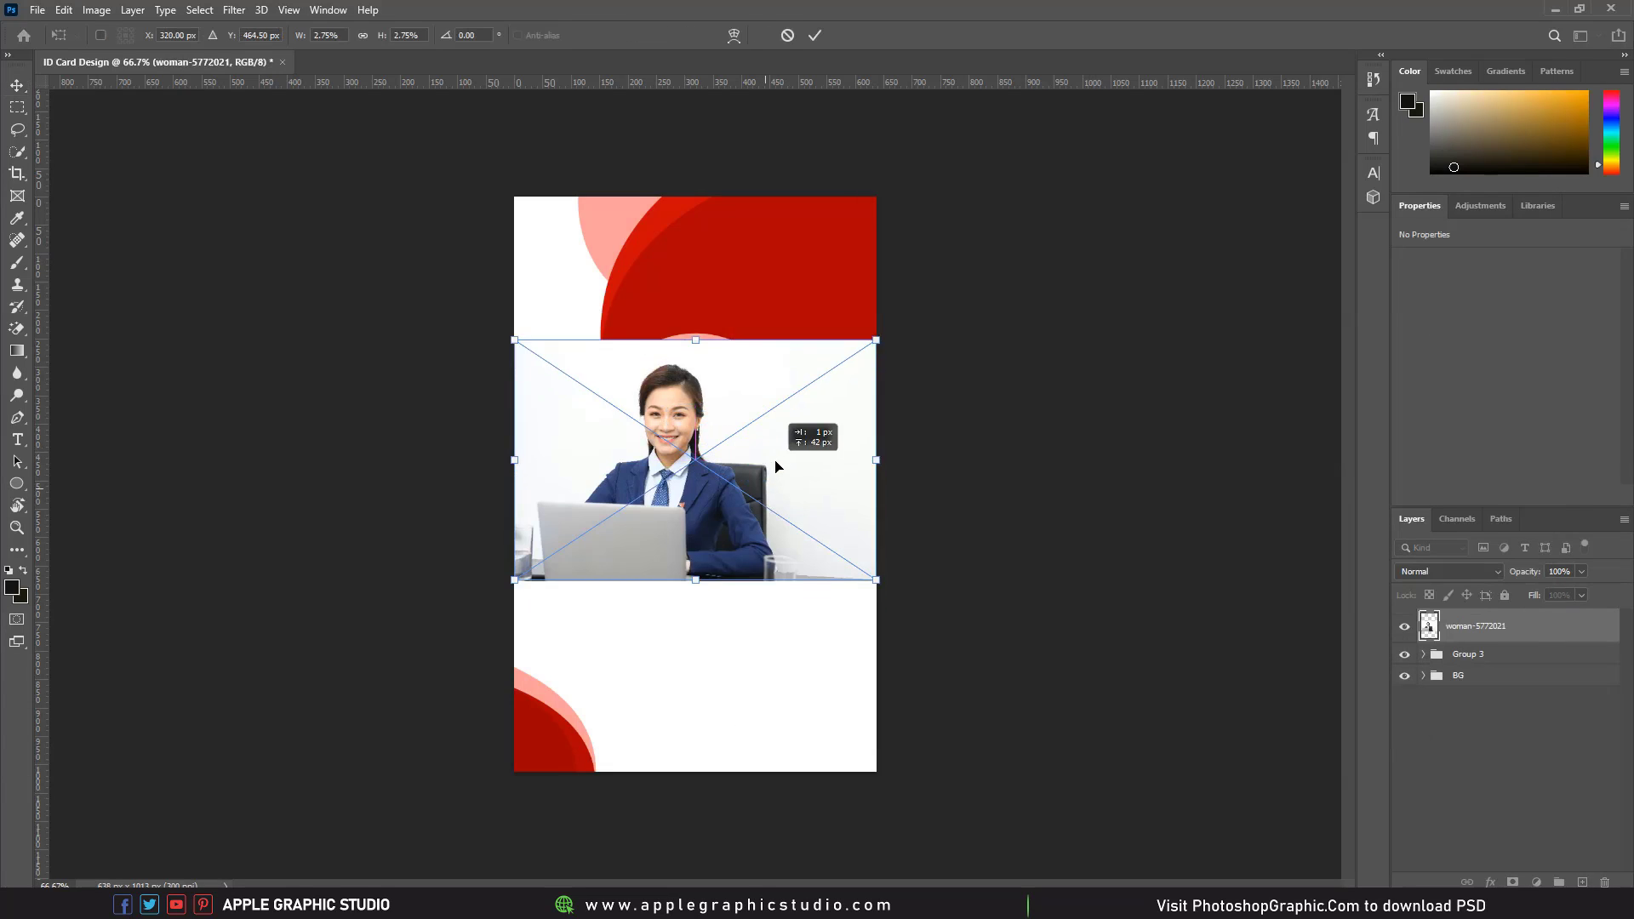
pyautogui.click(815, 35)
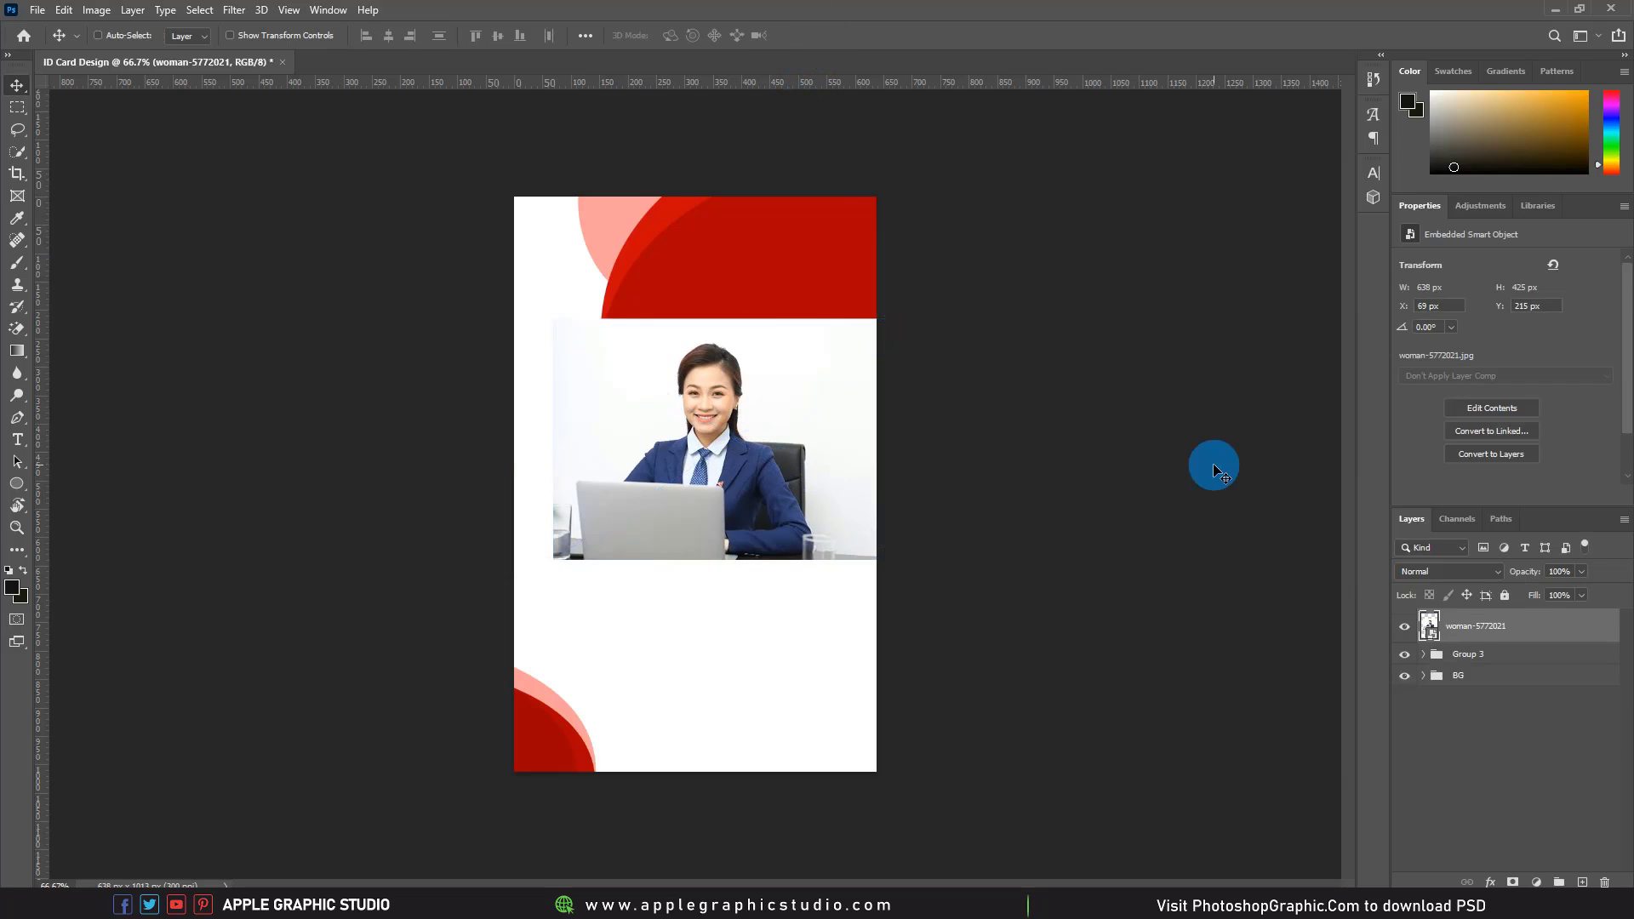
pyautogui.click(1423, 654)
pyautogui.moveTo(1476, 627); pyautogui.dragTo(1503, 669)
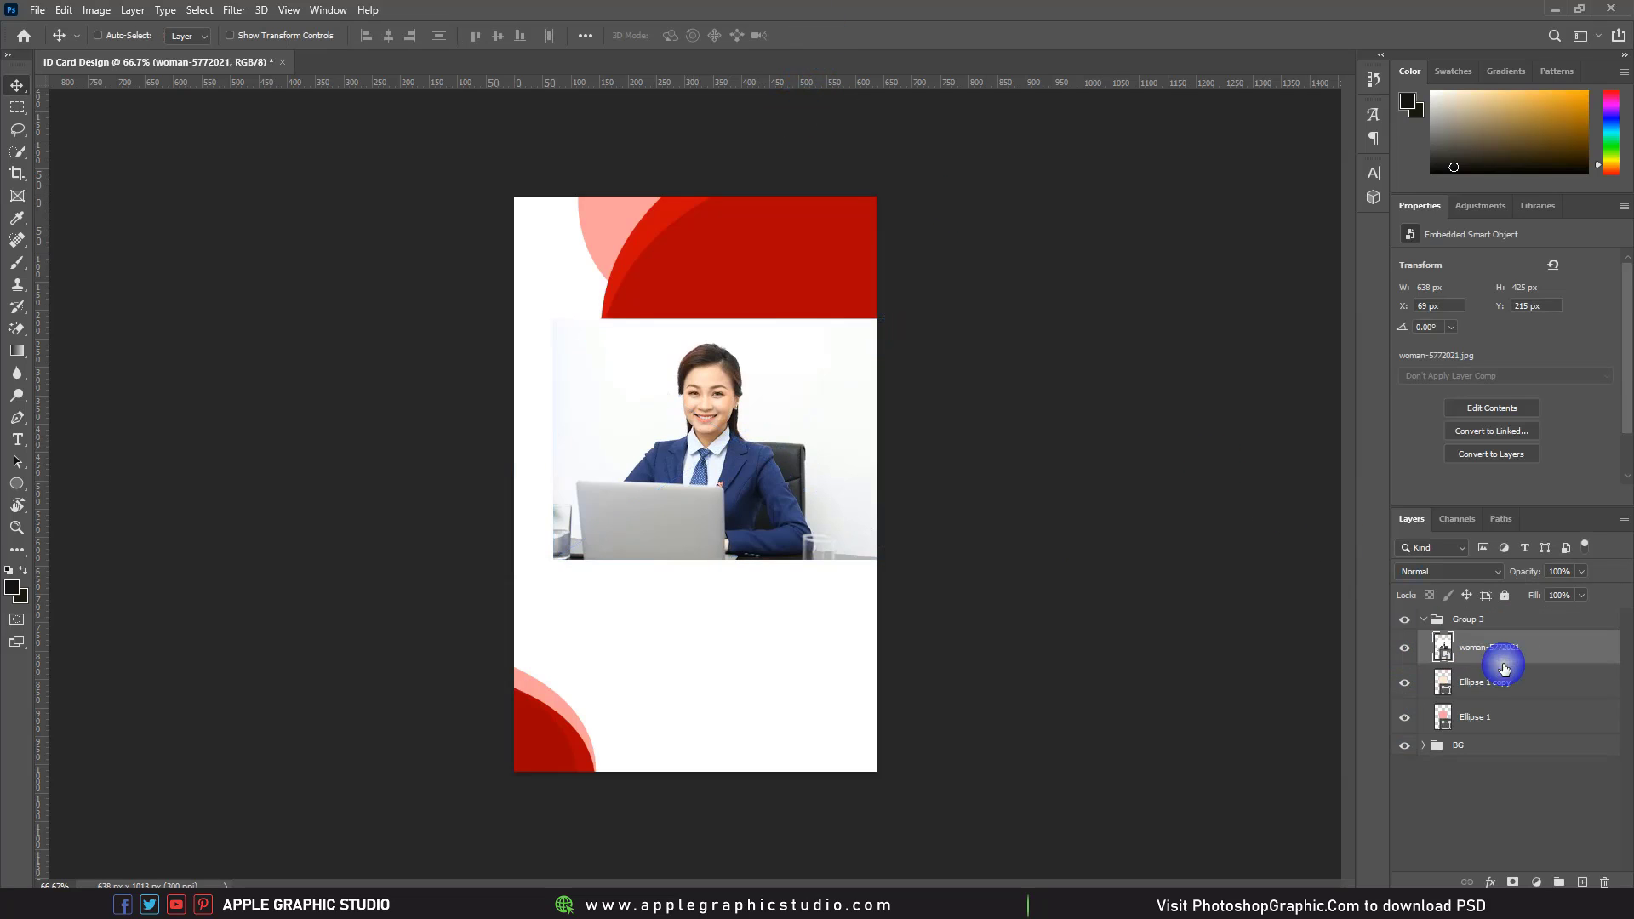
pyautogui.rightClick(1526, 655)
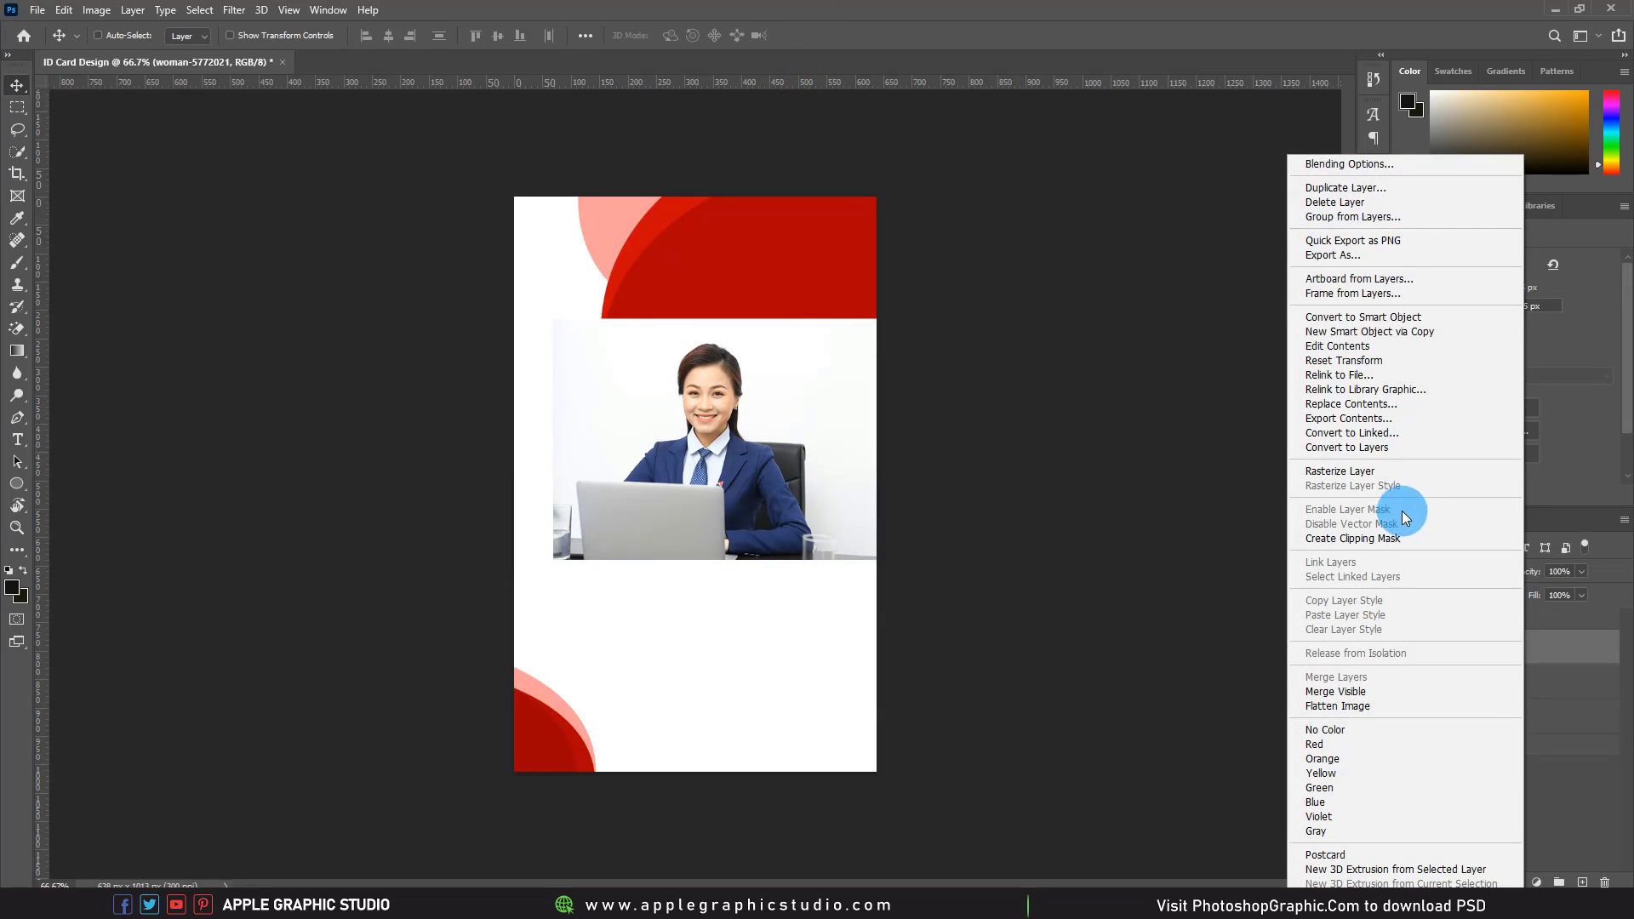
pyautogui.click(1366, 538)
pyautogui.moveTo(794, 374); pyautogui.dragTo(763, 396)
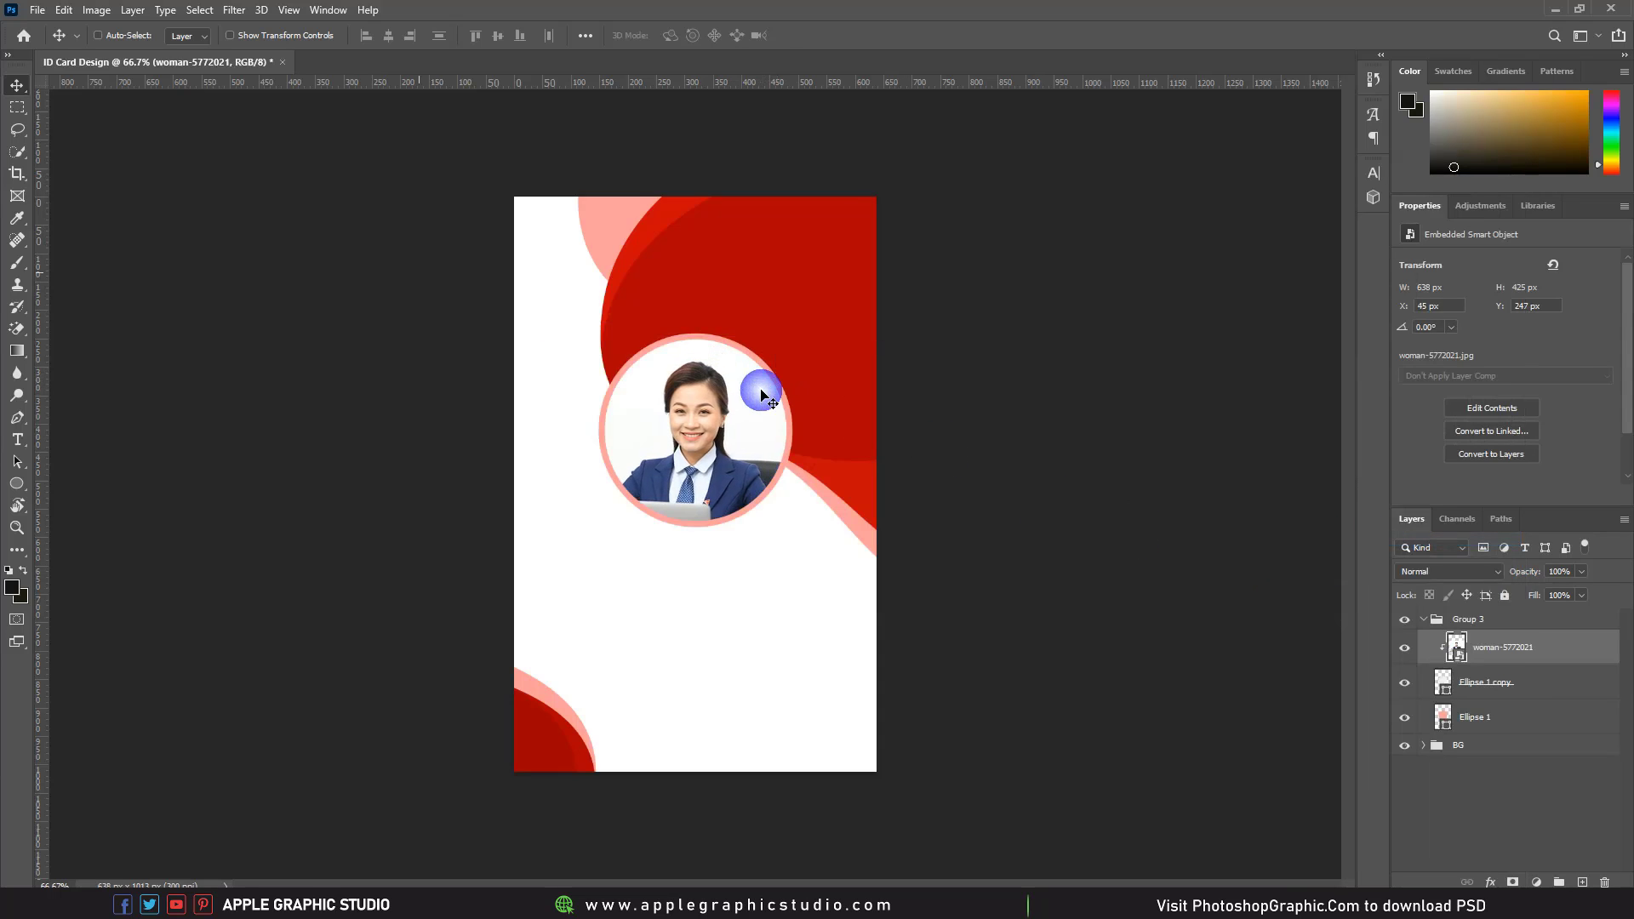
# Scale the clipped photo so head and shoulders fill the circle, then nudge it right and down.
pyautogui.click(64, 10)
pyautogui.click(109, 379)
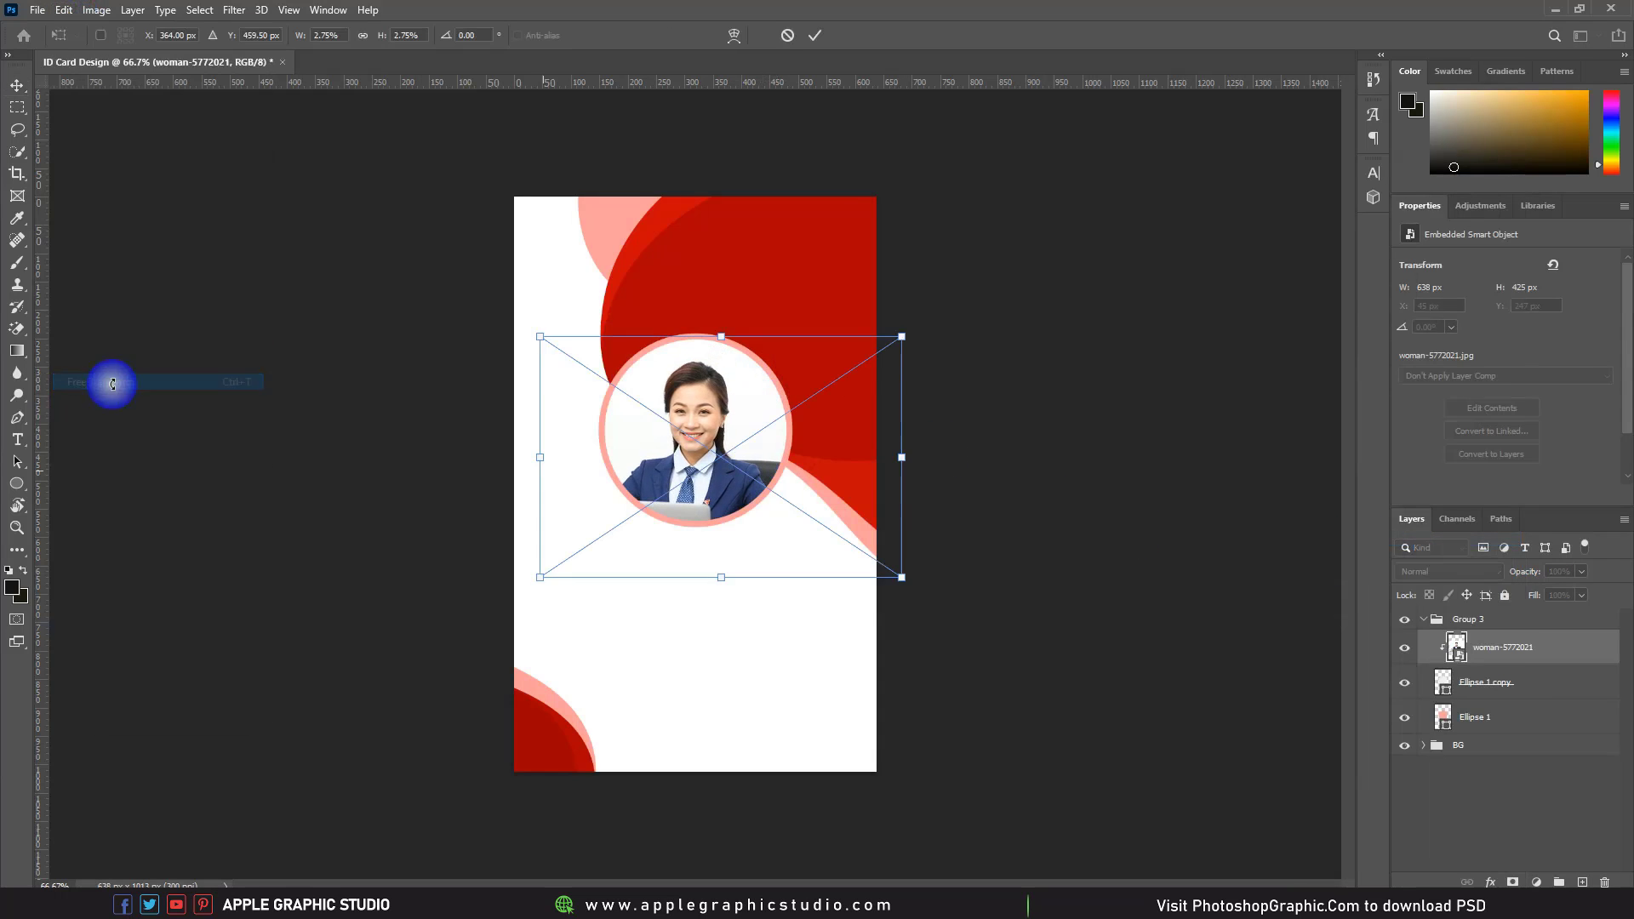
pyautogui.moveTo(903, 580); pyautogui.dragTo(1011, 649)
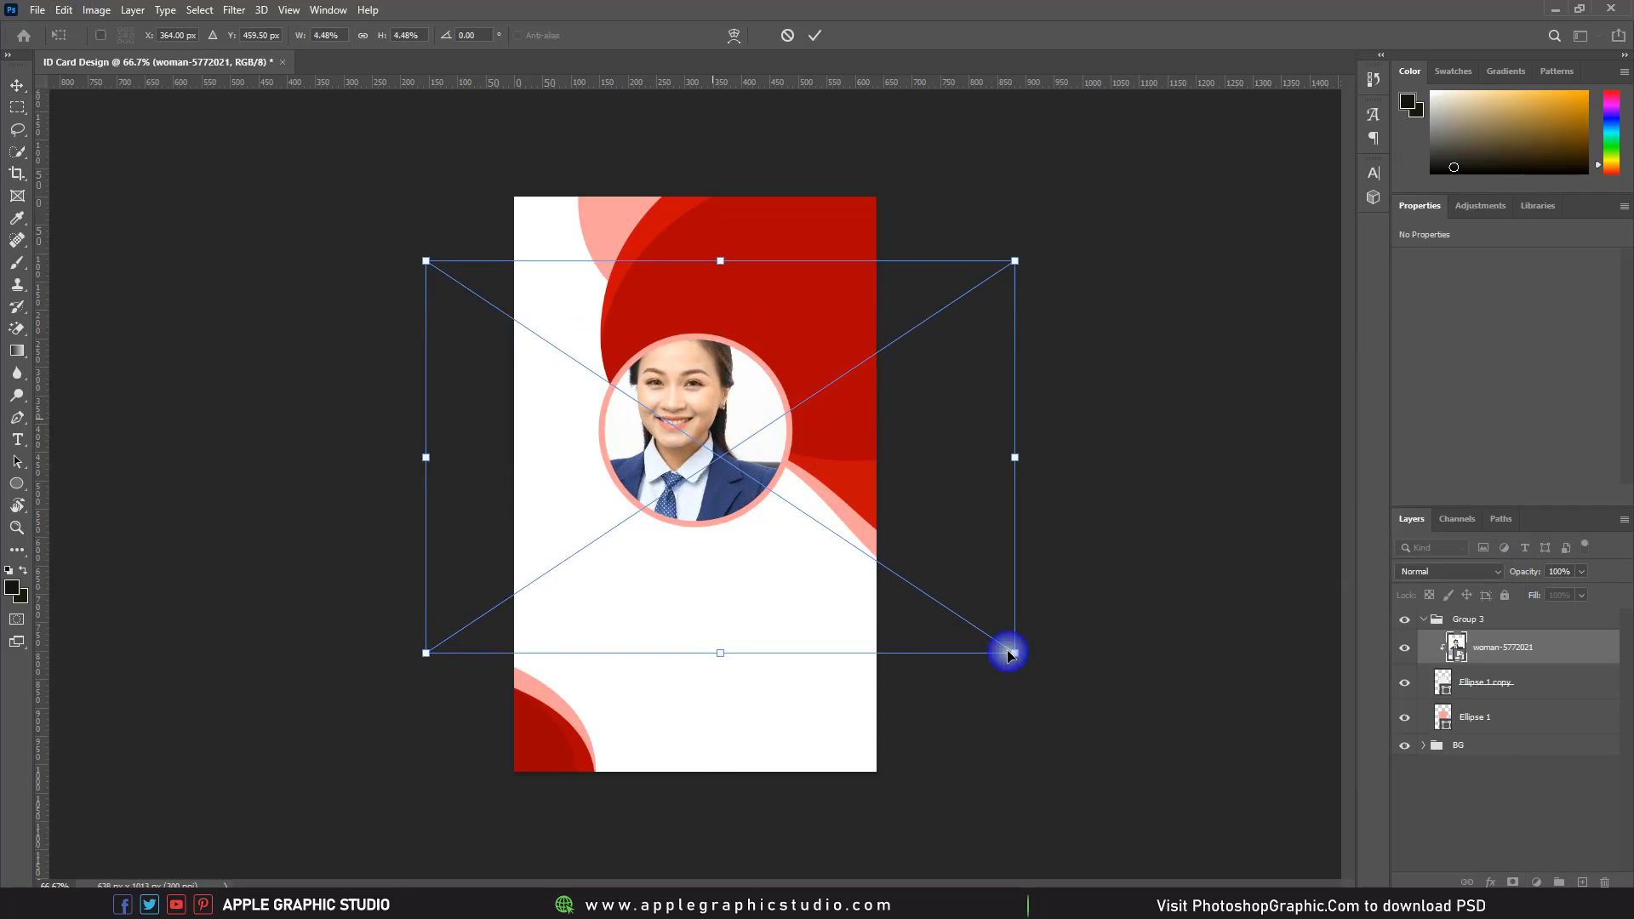
pyautogui.moveTo(715, 422); pyautogui.dragTo(732, 468)
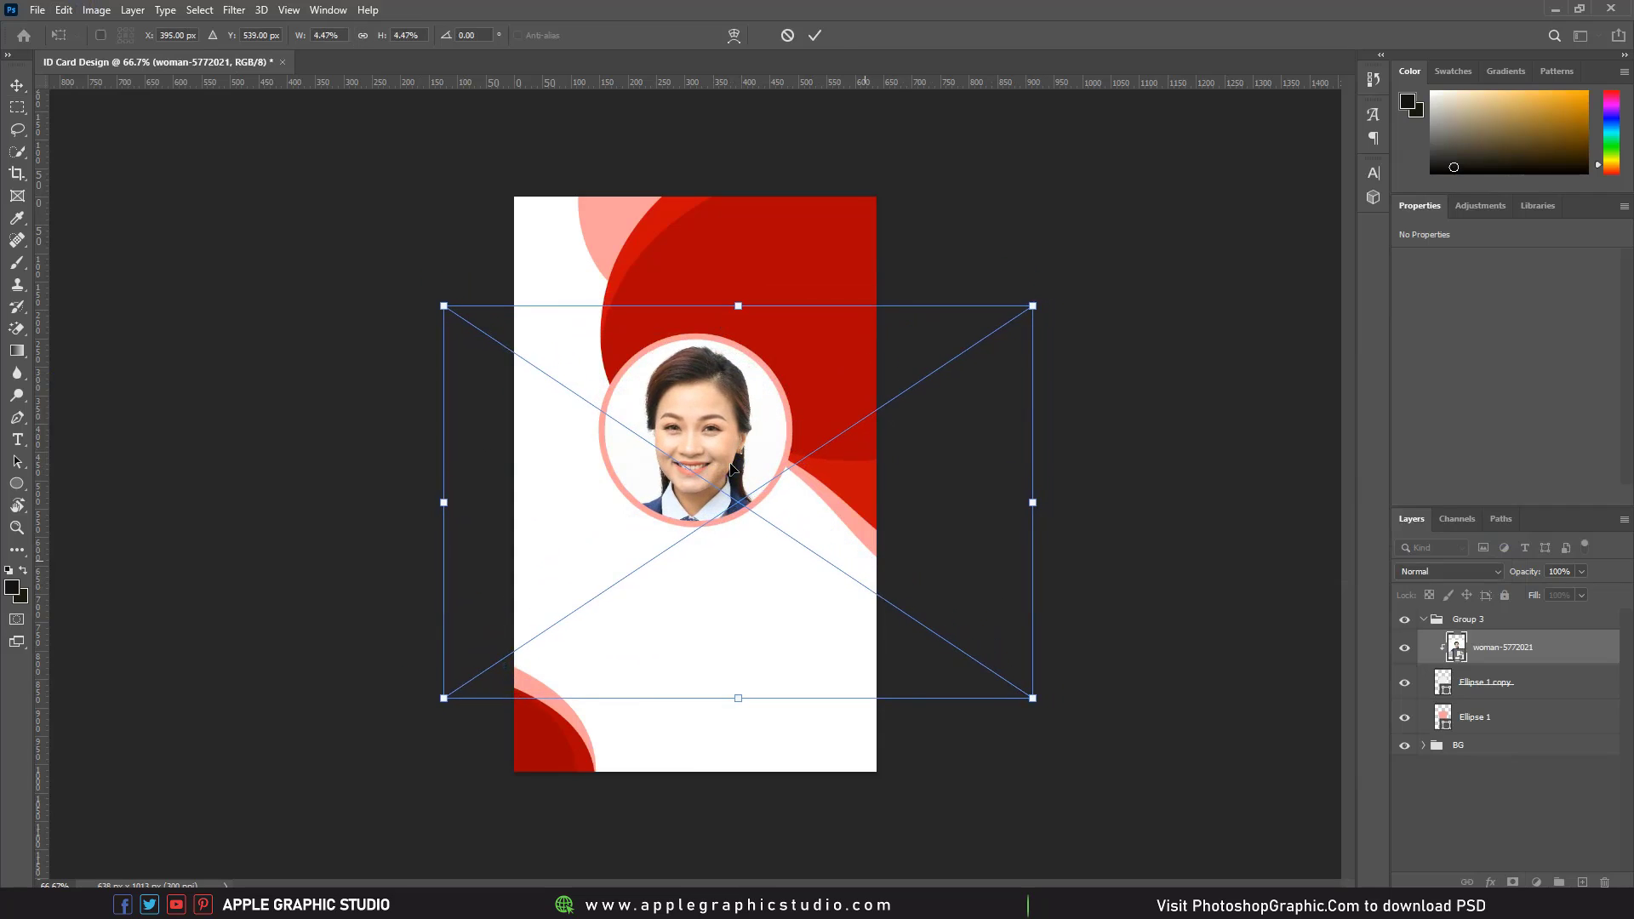
pyautogui.moveTo(1032, 697); pyautogui.dragTo(1007, 670)
pyautogui.moveTo(932, 623); pyautogui.dragTo(924, 613)
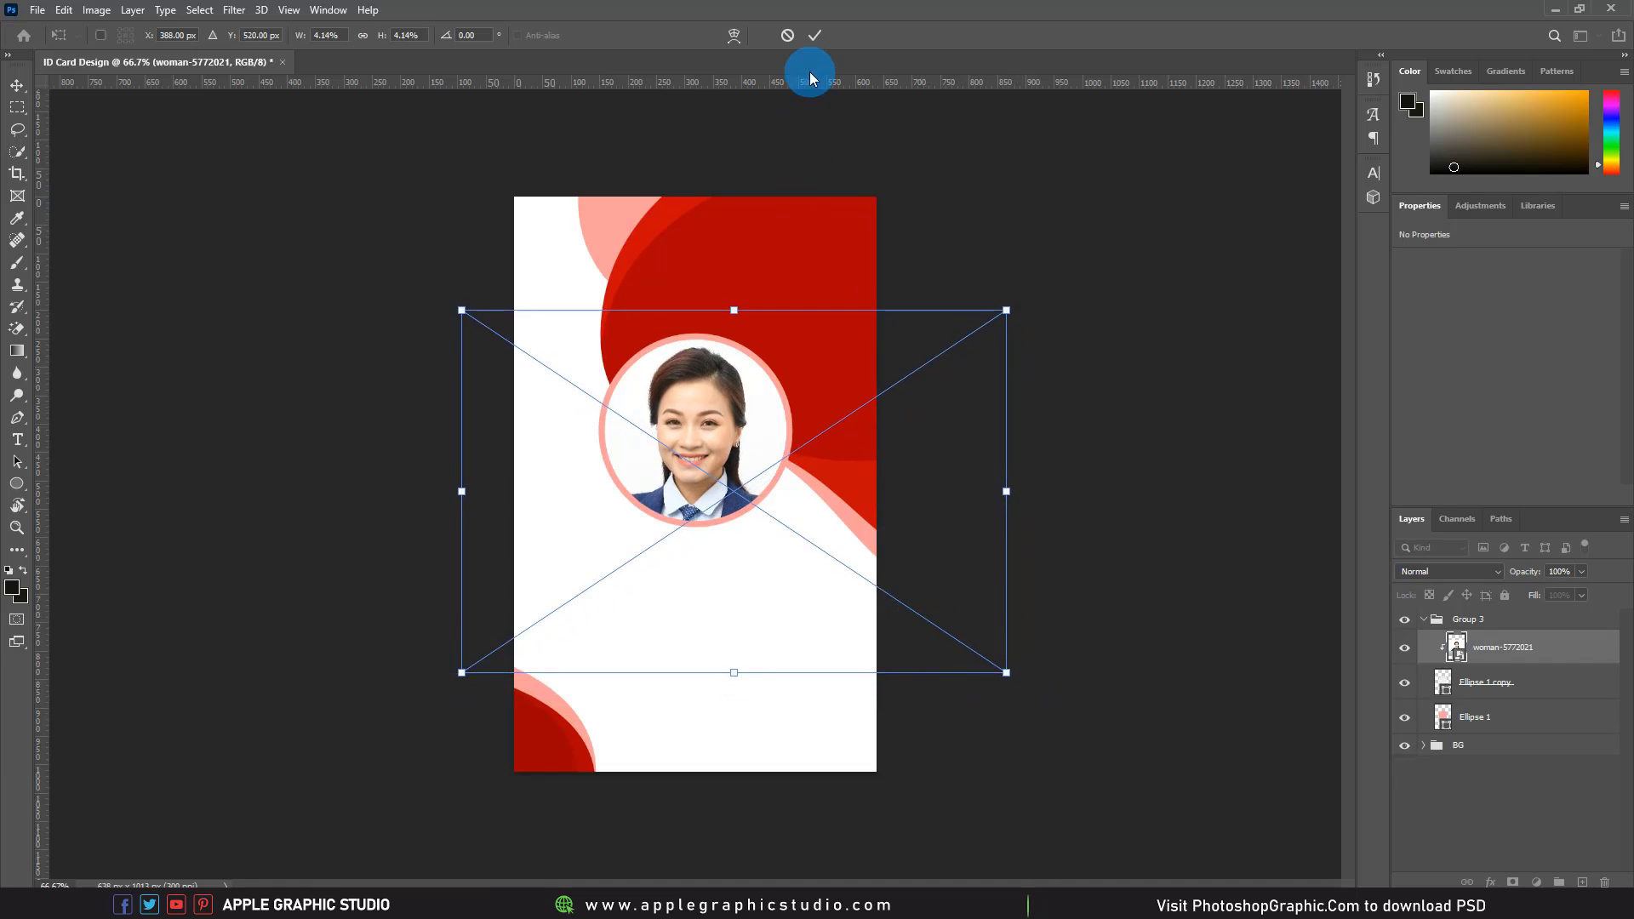
pyautogui.click(814, 36)
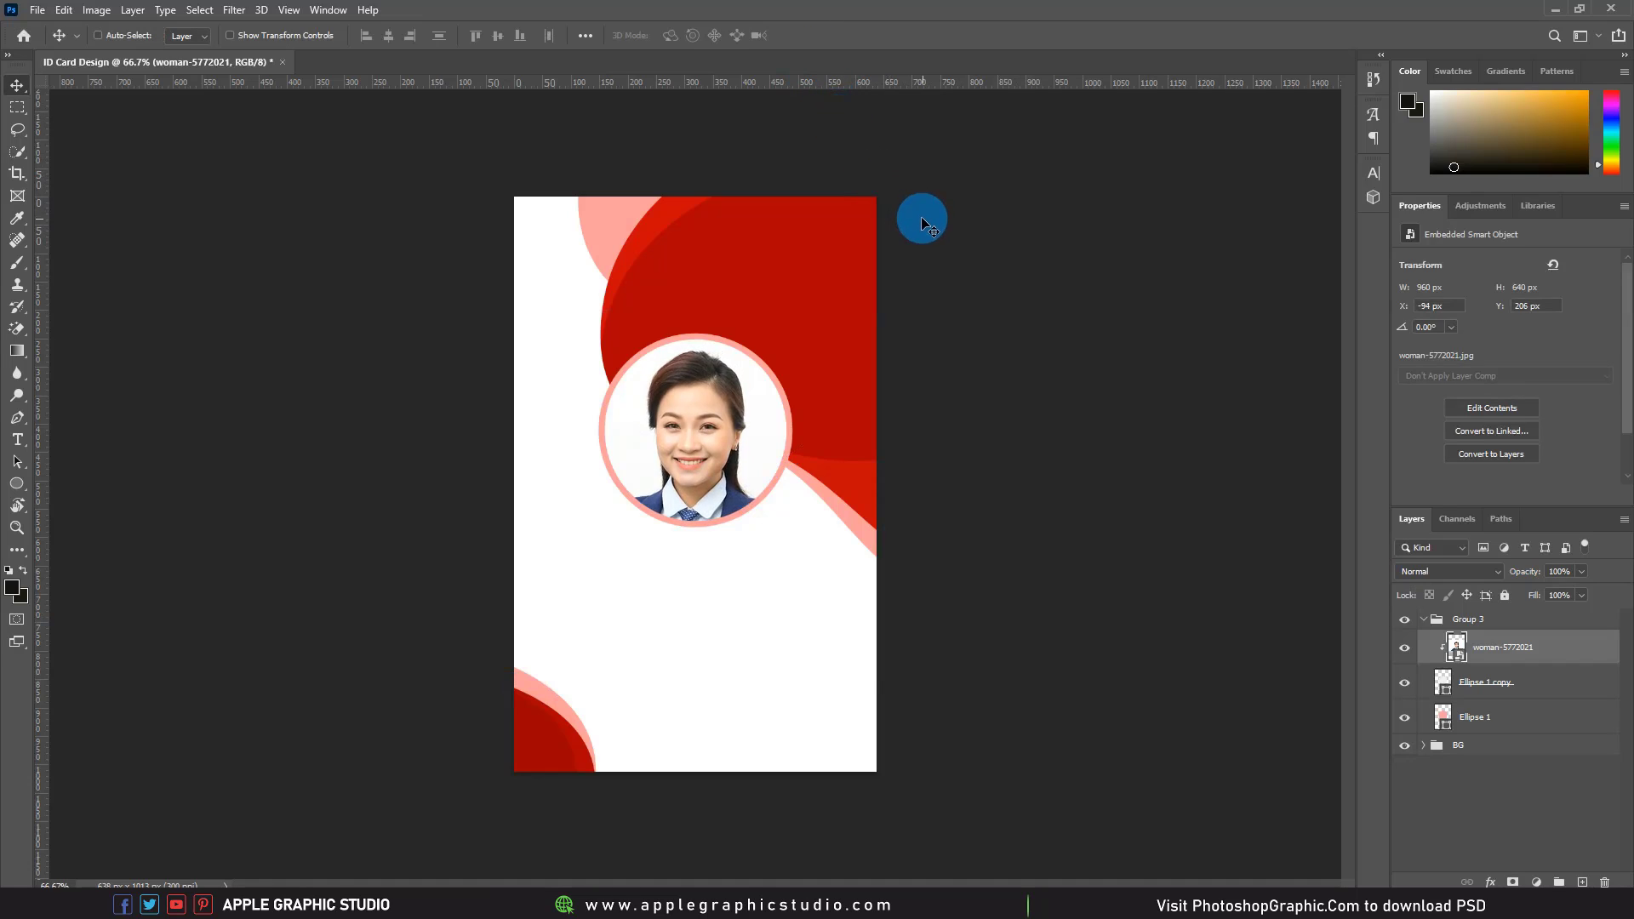
pyautogui.press('Right')
pyautogui.press('Right')
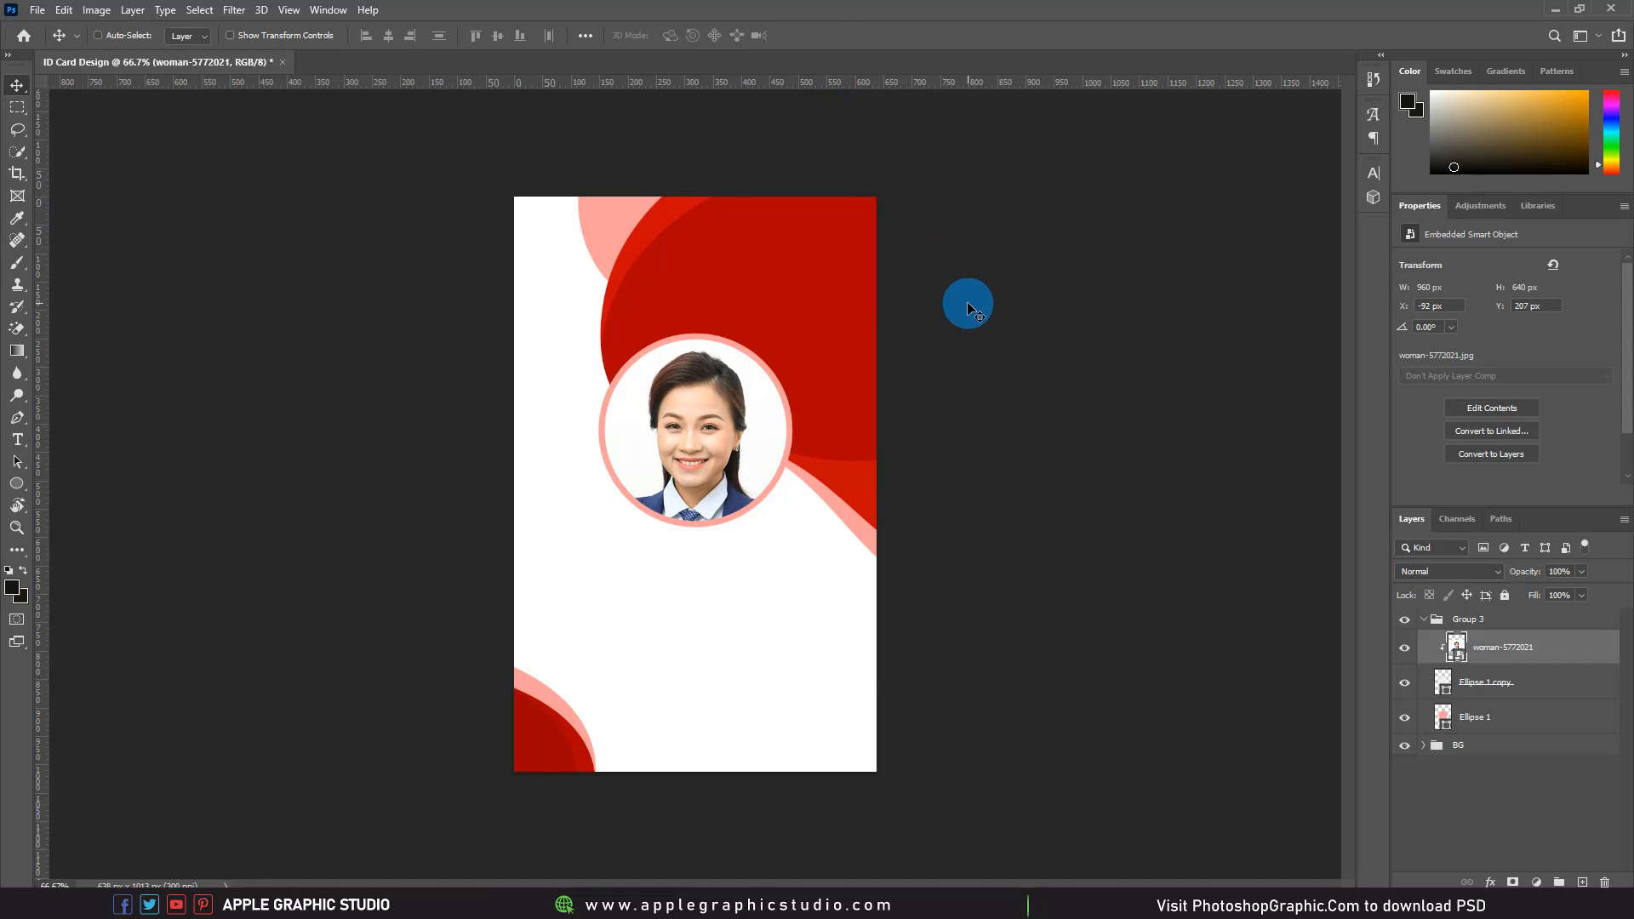
pyautogui.press('Down')
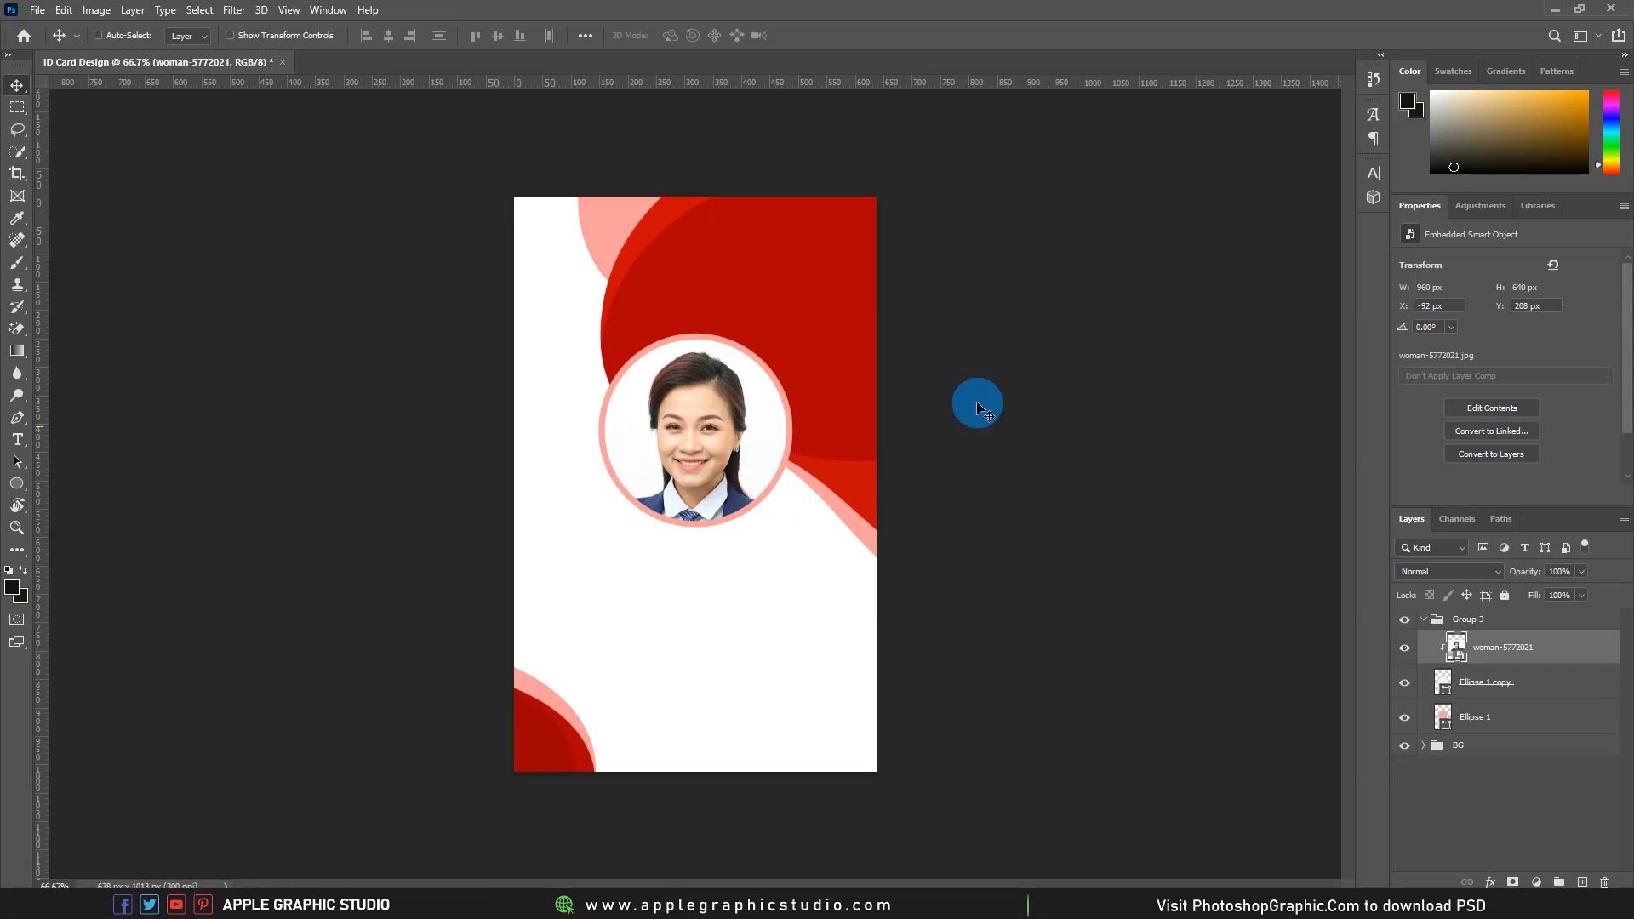
# Enlarge the photo a little more and rename Group 3 to Image.
pyautogui.hotkey('ctrl', 't')
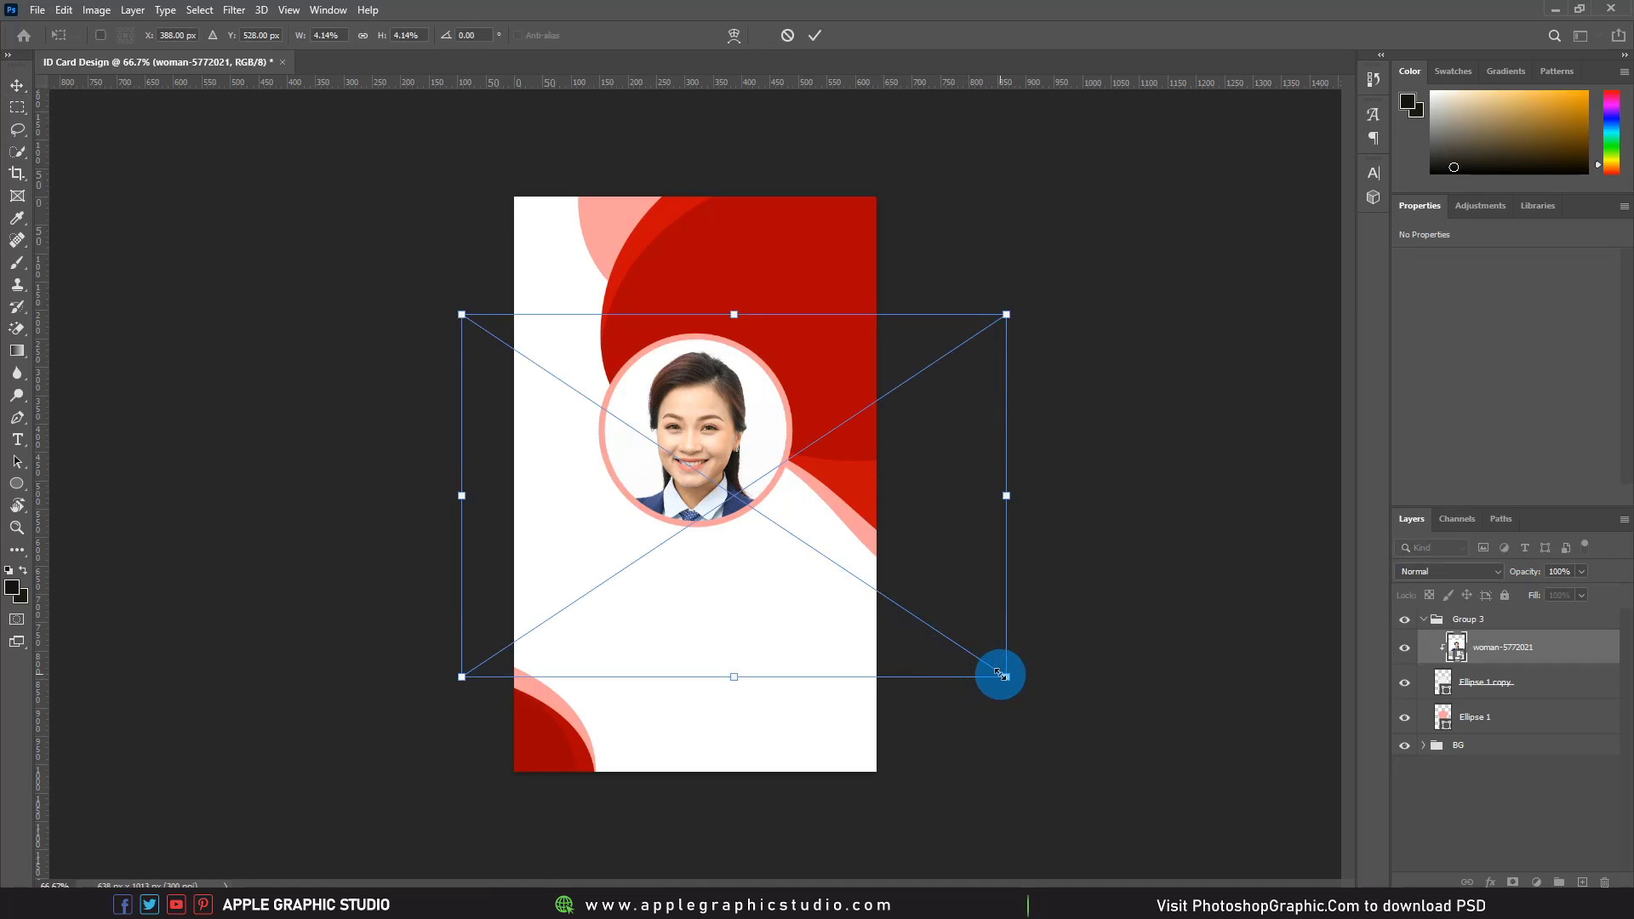
pyautogui.moveTo(1004, 674); pyautogui.dragTo(1016, 683)
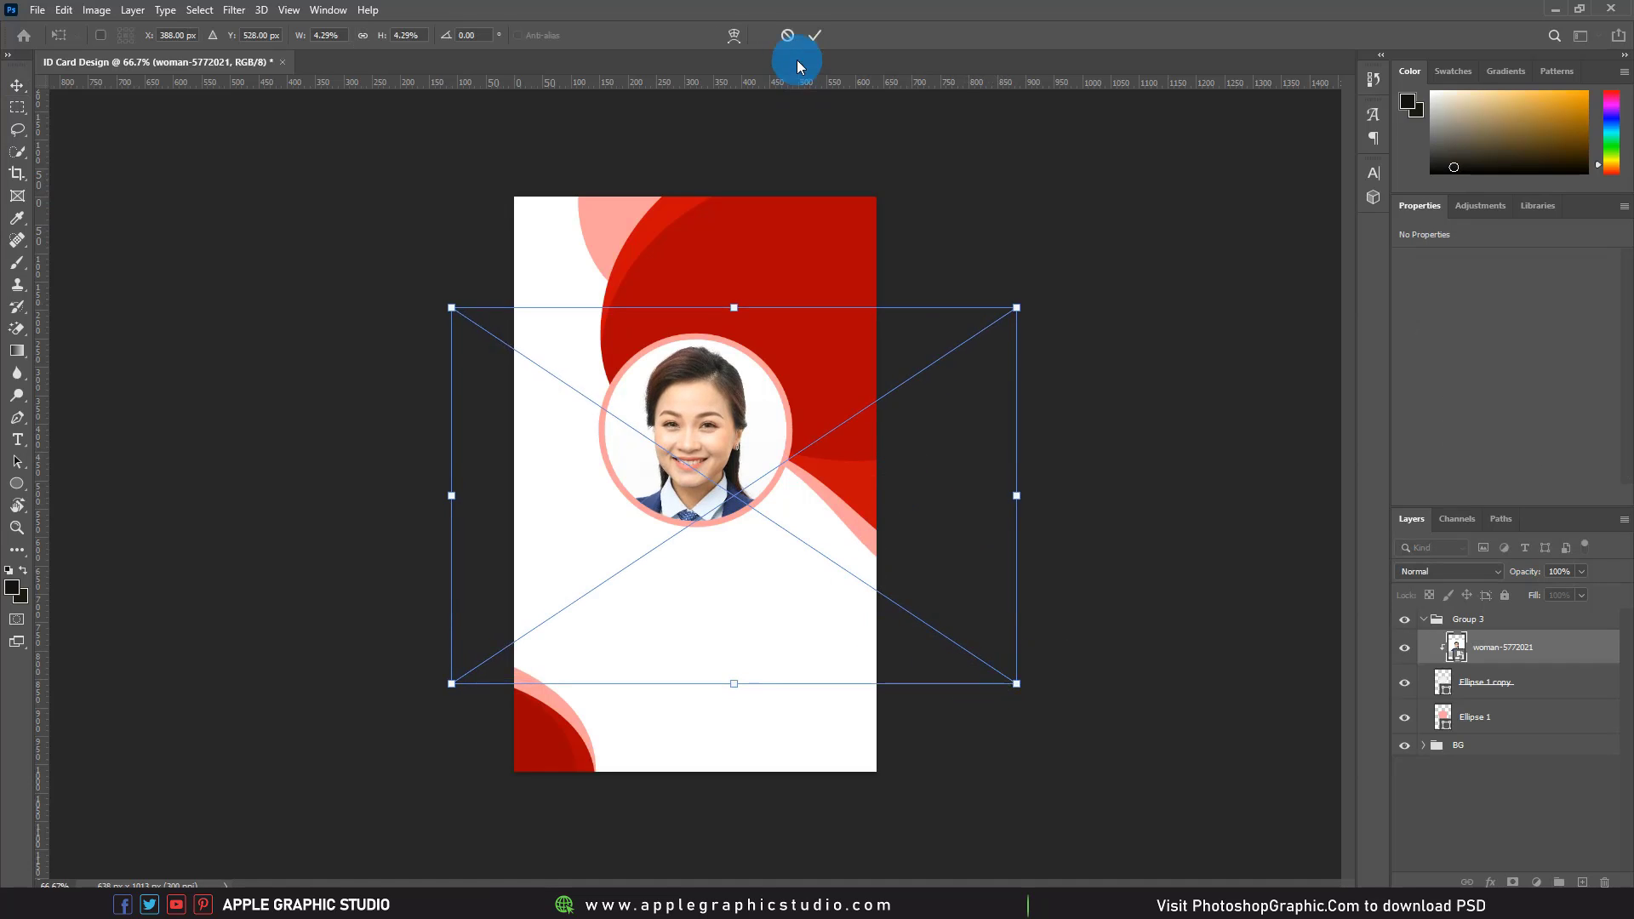
pyautogui.click(816, 35)
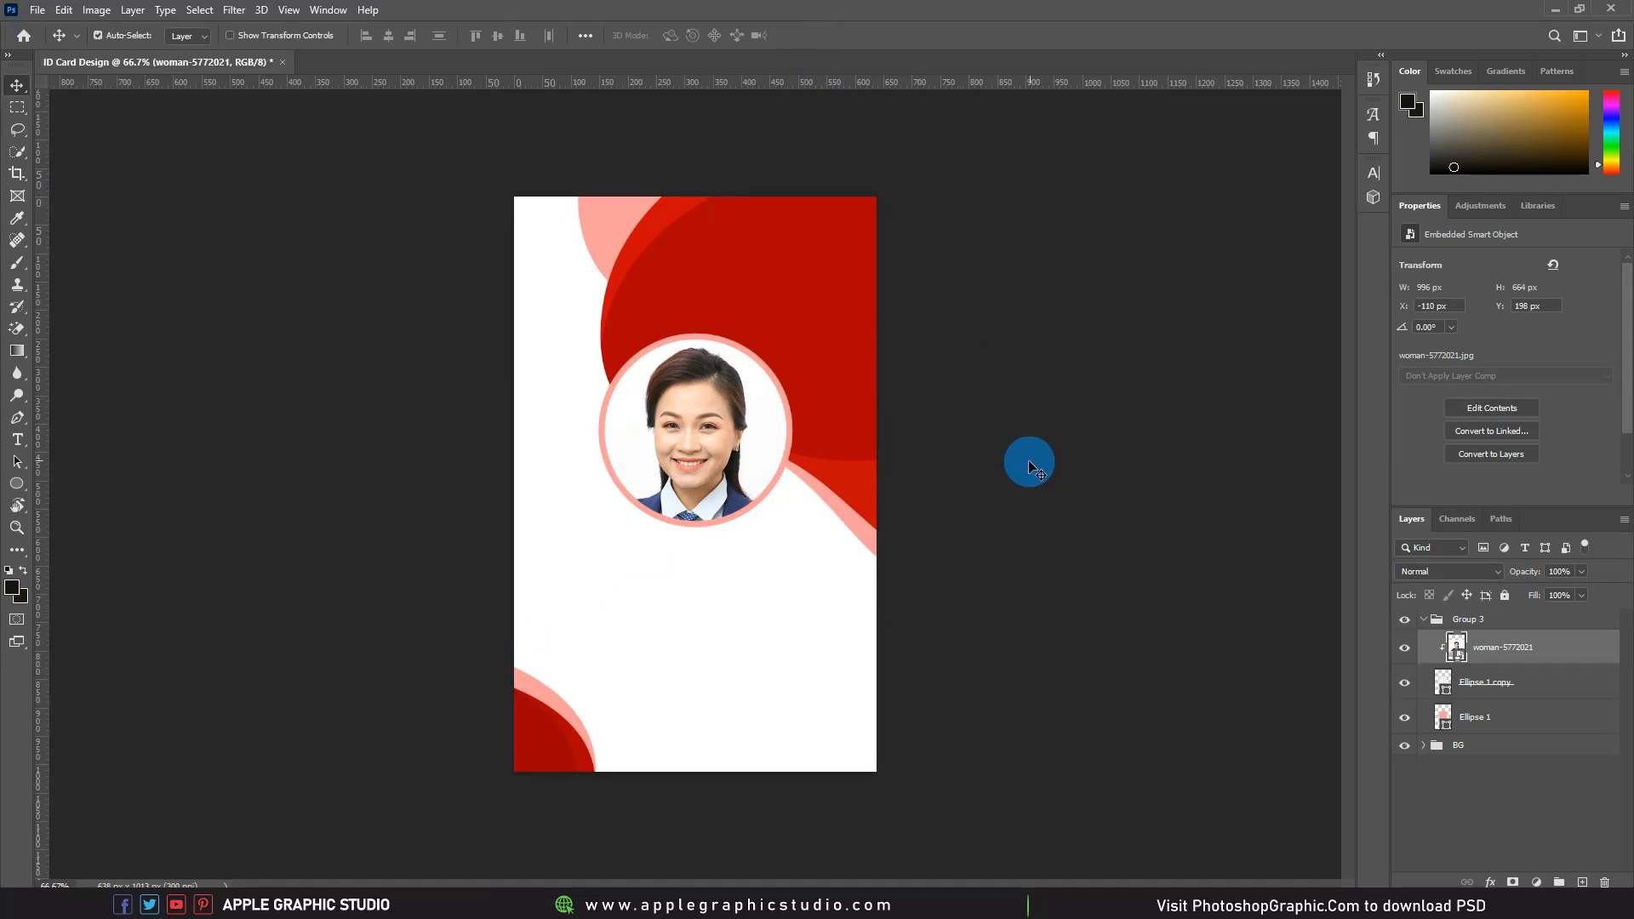
pyautogui.hotkey('ctrl', '-')
pyautogui.click(592, 489)
pyautogui.click(1423, 619)
pyautogui.write('Image')
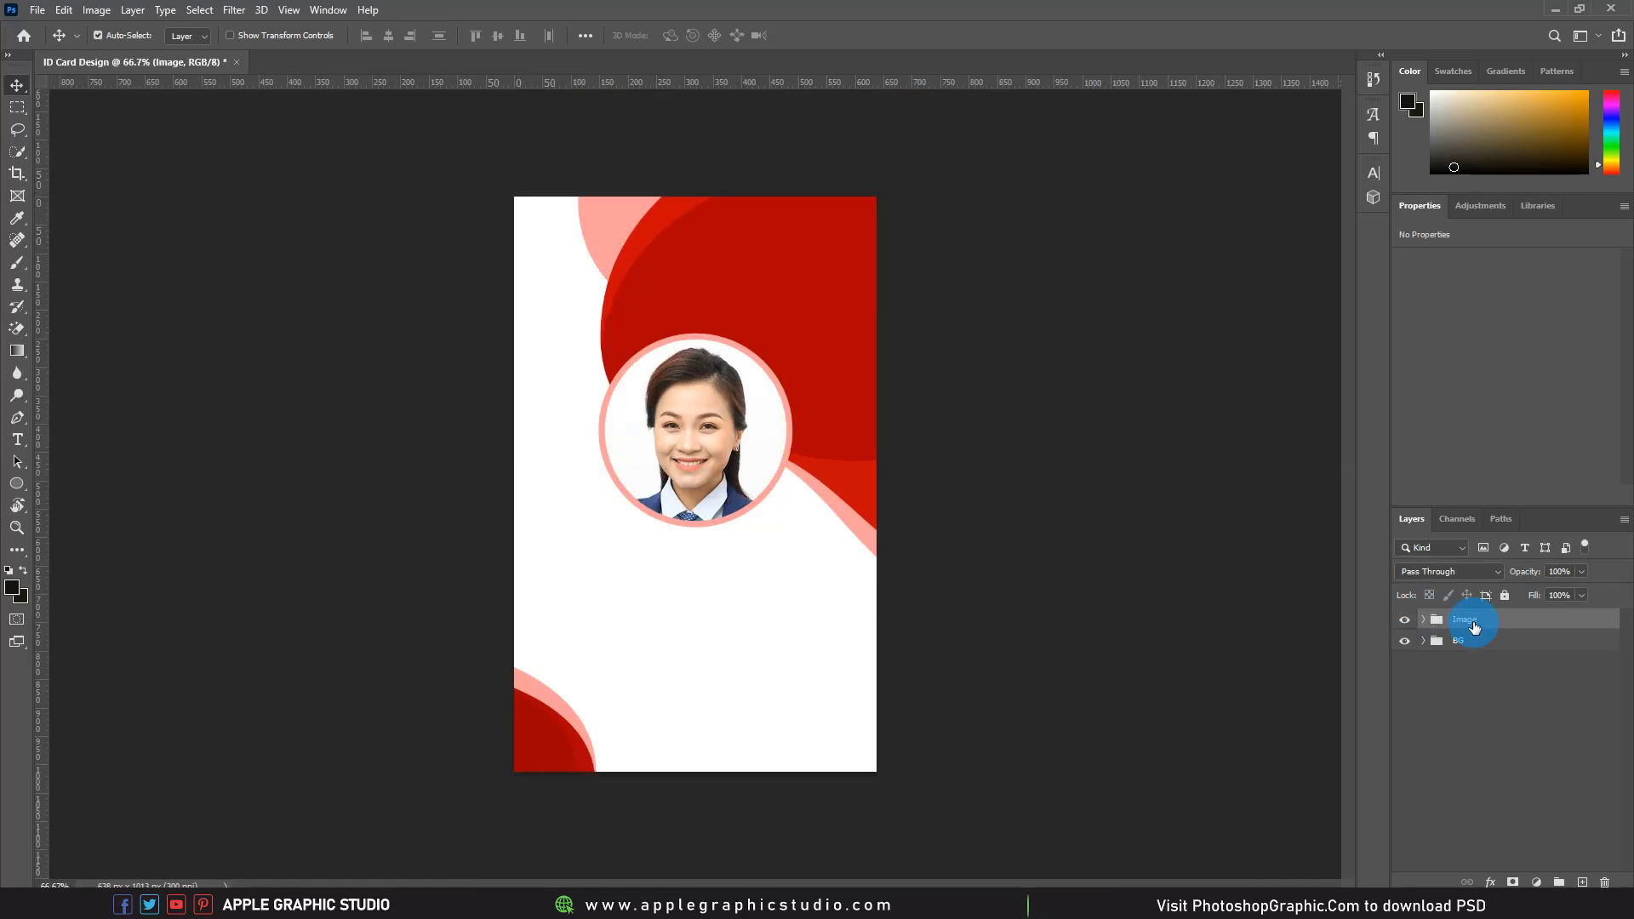
pyautogui.click(1457, 779)
# Add a new layer and start a horizontal text box below the photo for the name.
pyautogui.click(1580, 883)
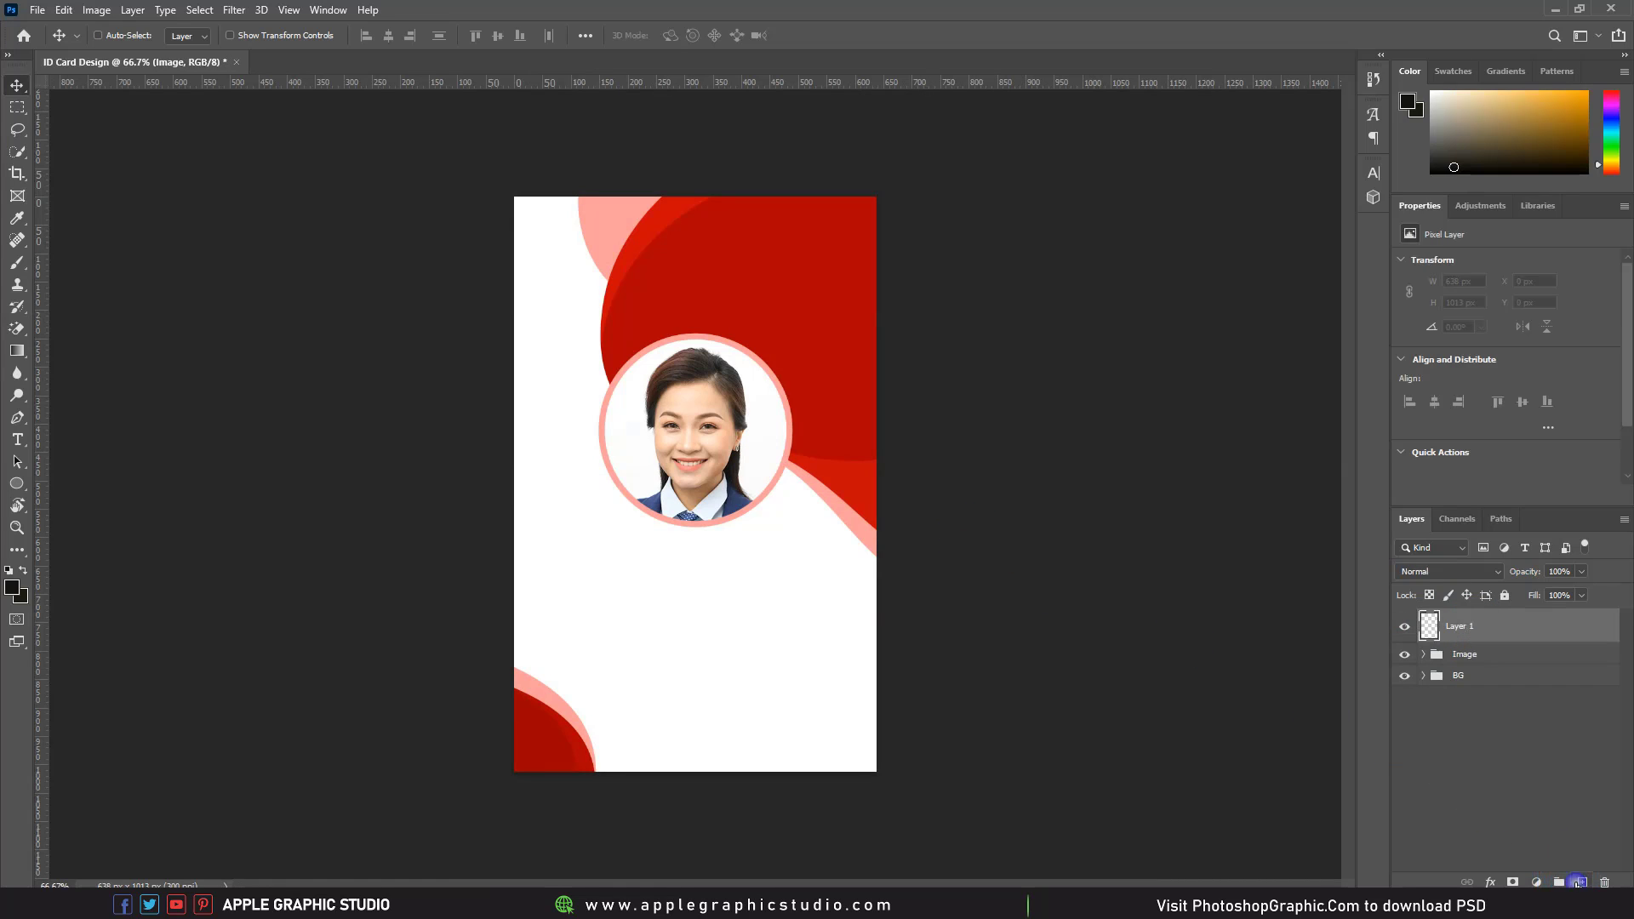
pyautogui.rightClick(19, 442)
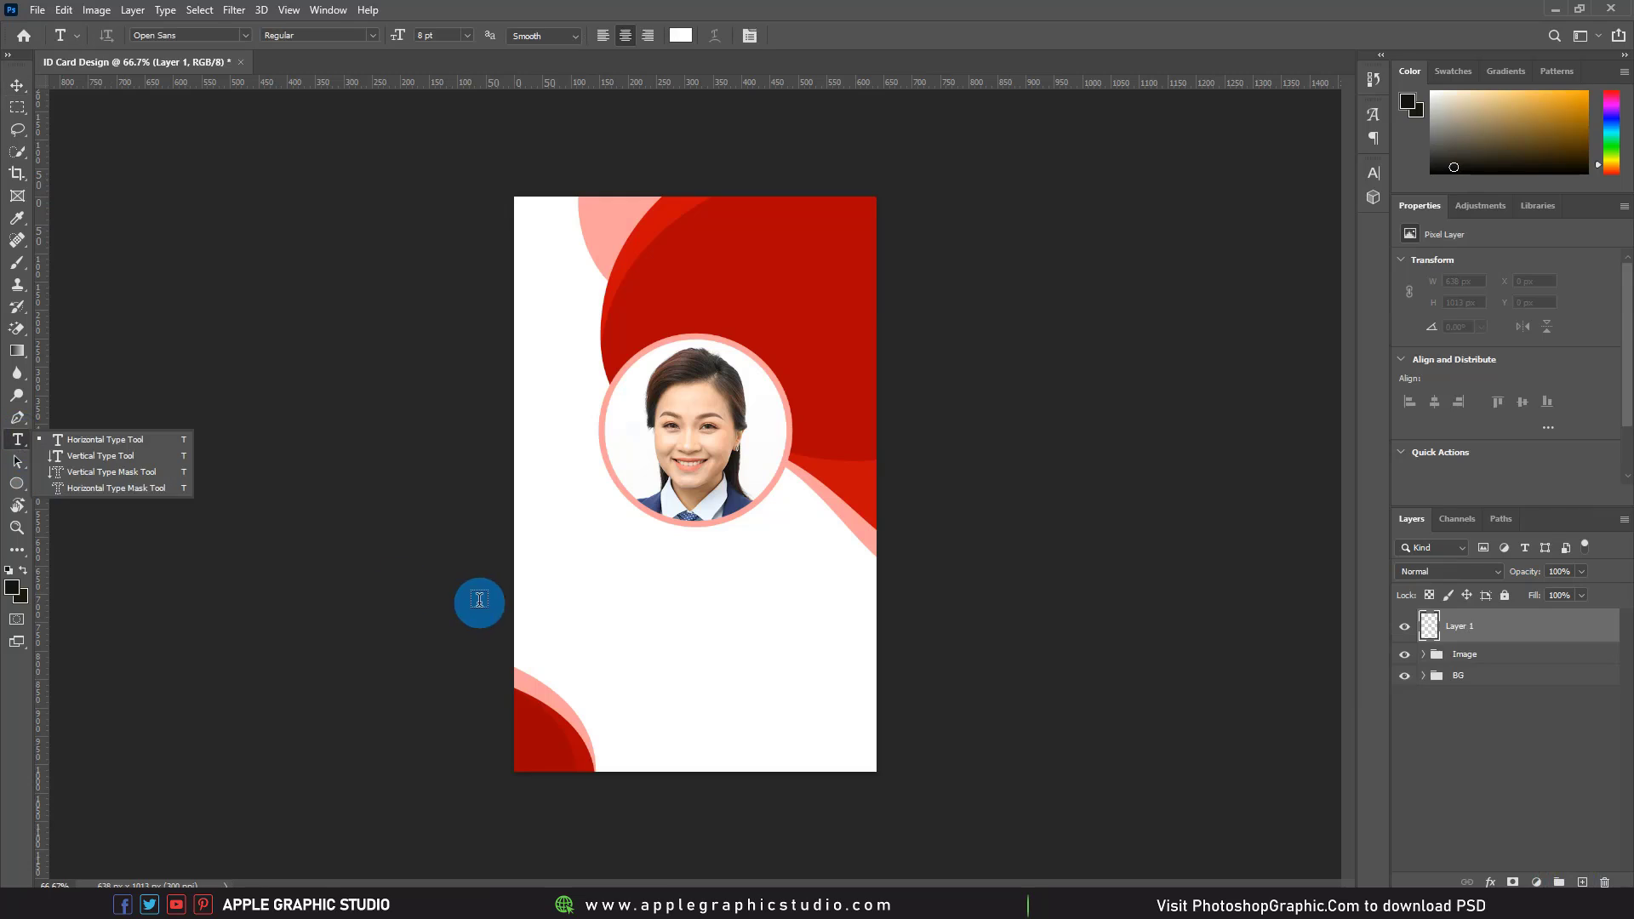
pyautogui.click(73, 434)
pyautogui.click(634, 584)
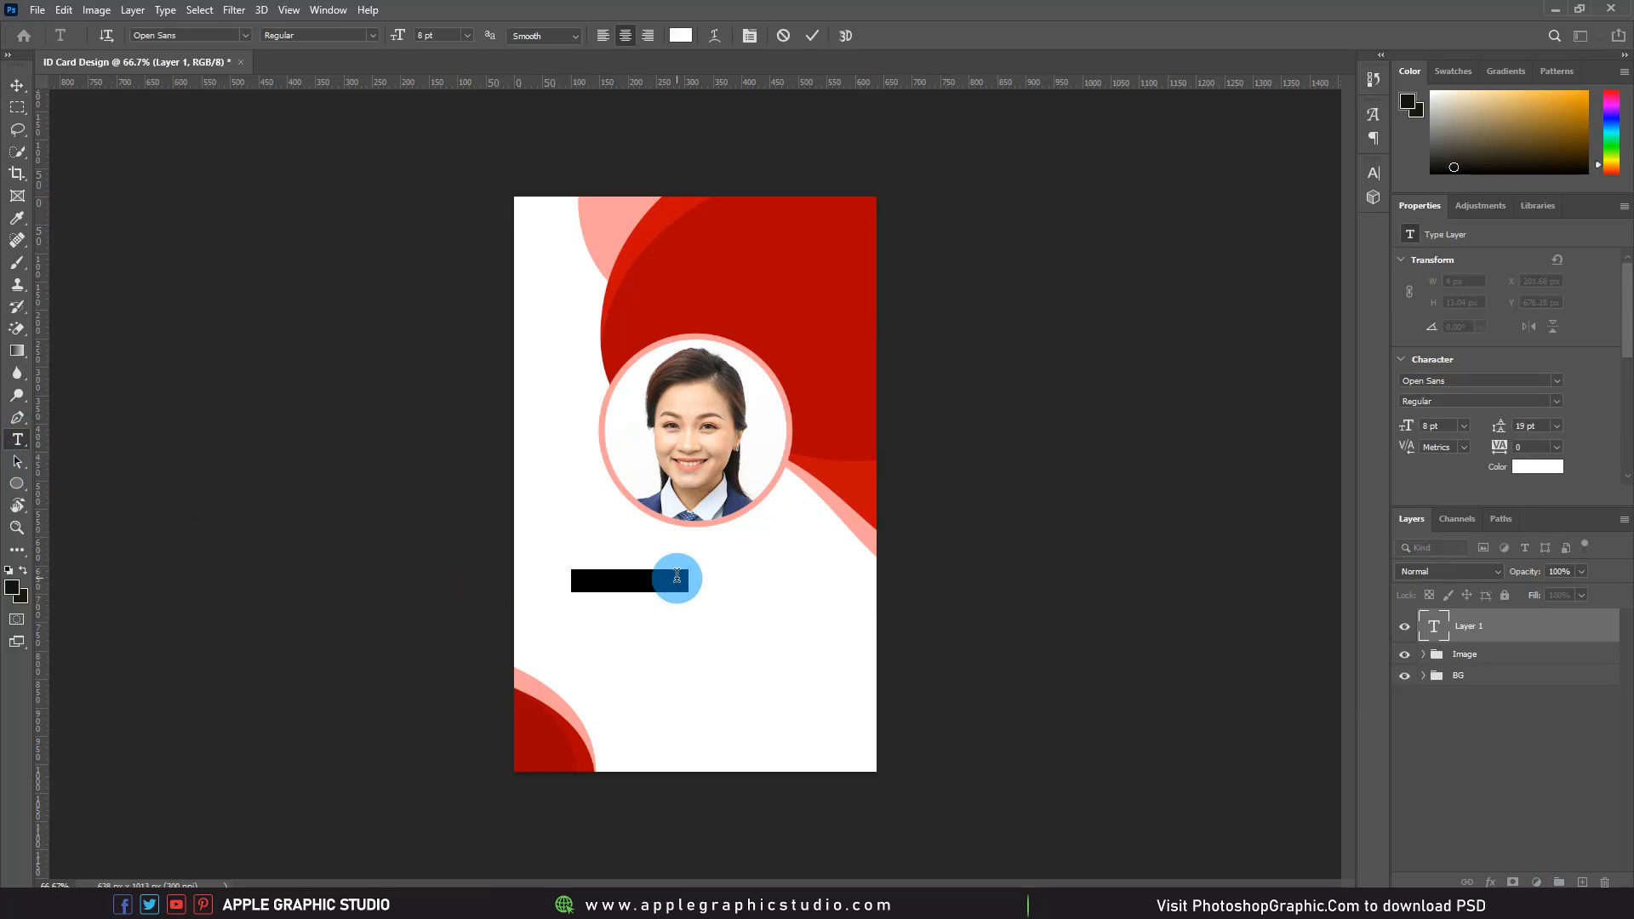
pyautogui.press('BackSpace')
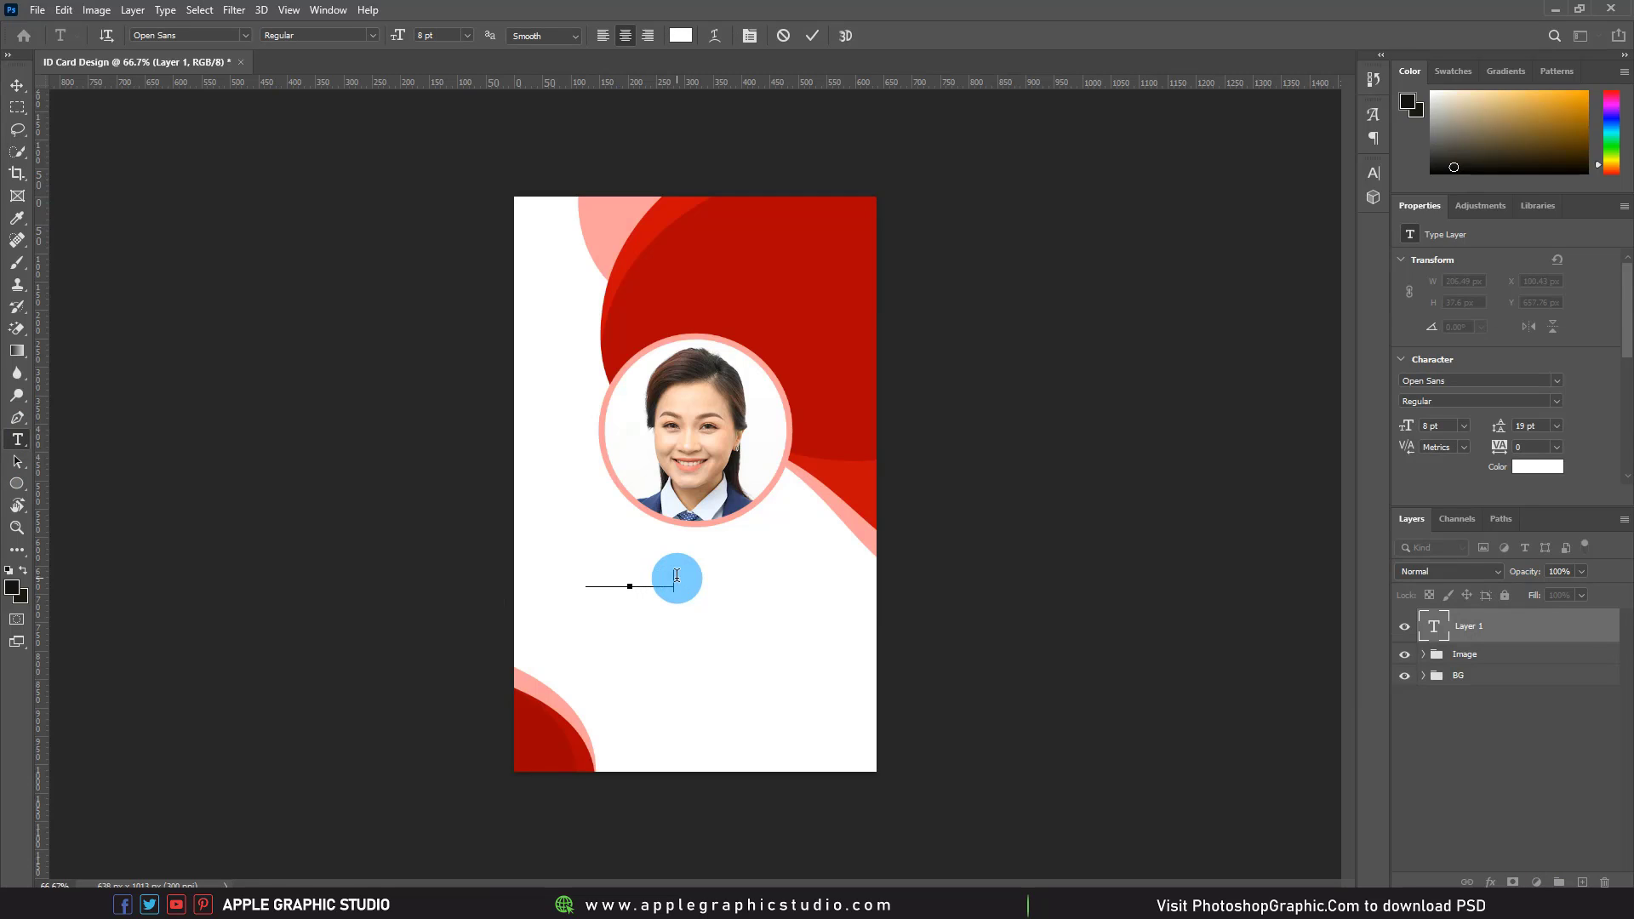
# Colour the cardholder's name dark grey #1c1c1c and set it in All Caps.
pyautogui.doubleClick(676, 576)
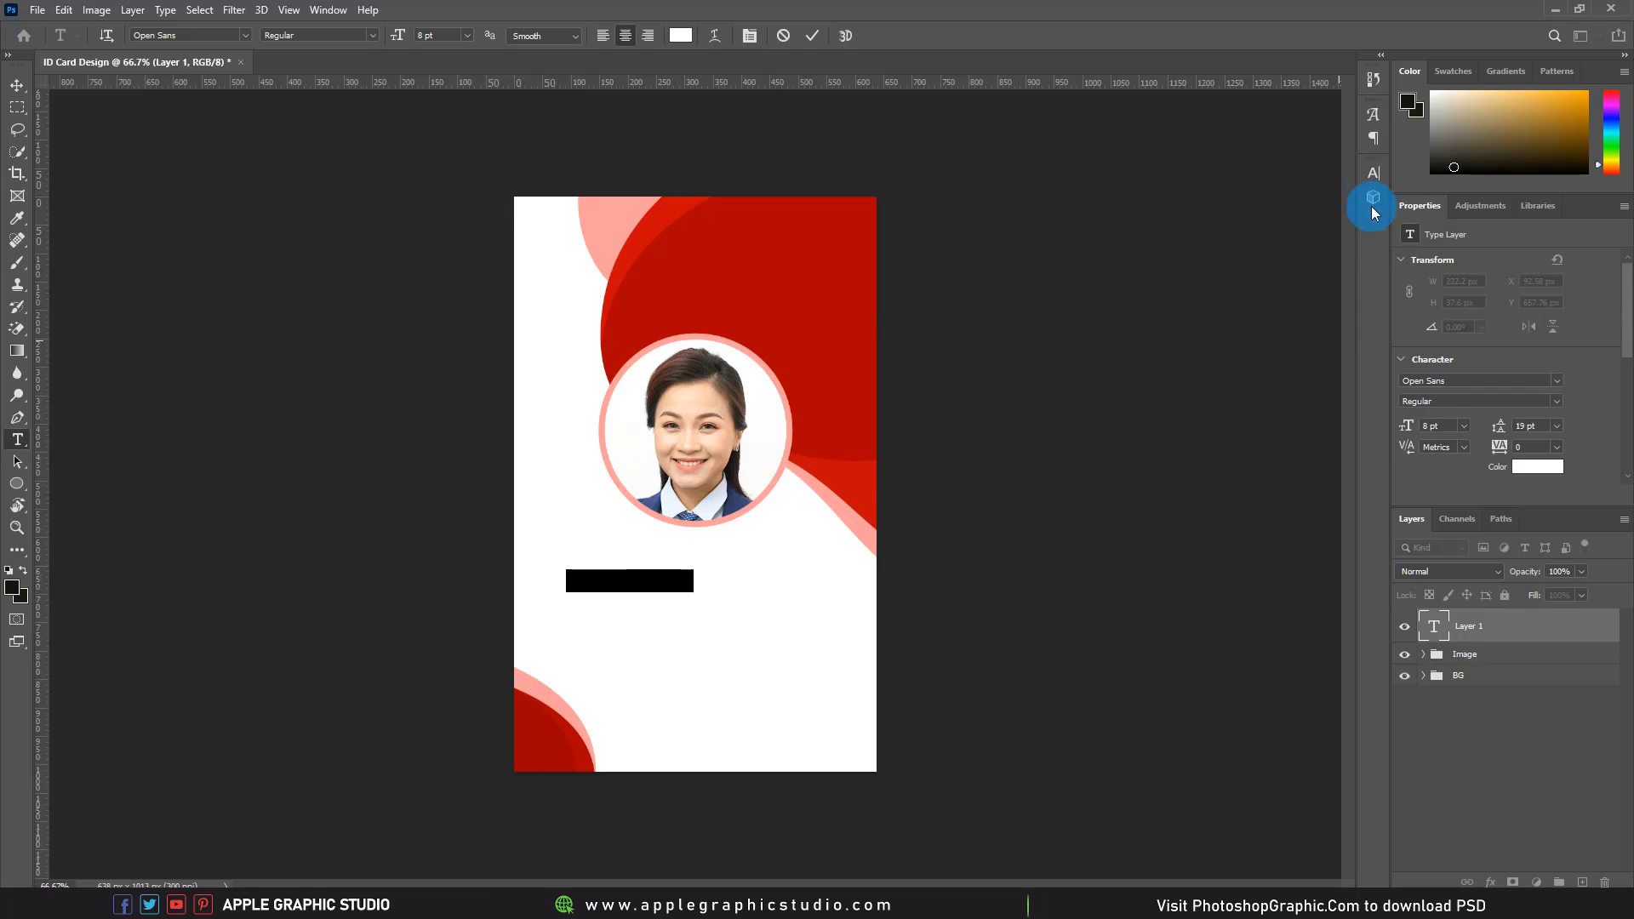
pyautogui.click(1373, 173)
pyautogui.click(1318, 273)
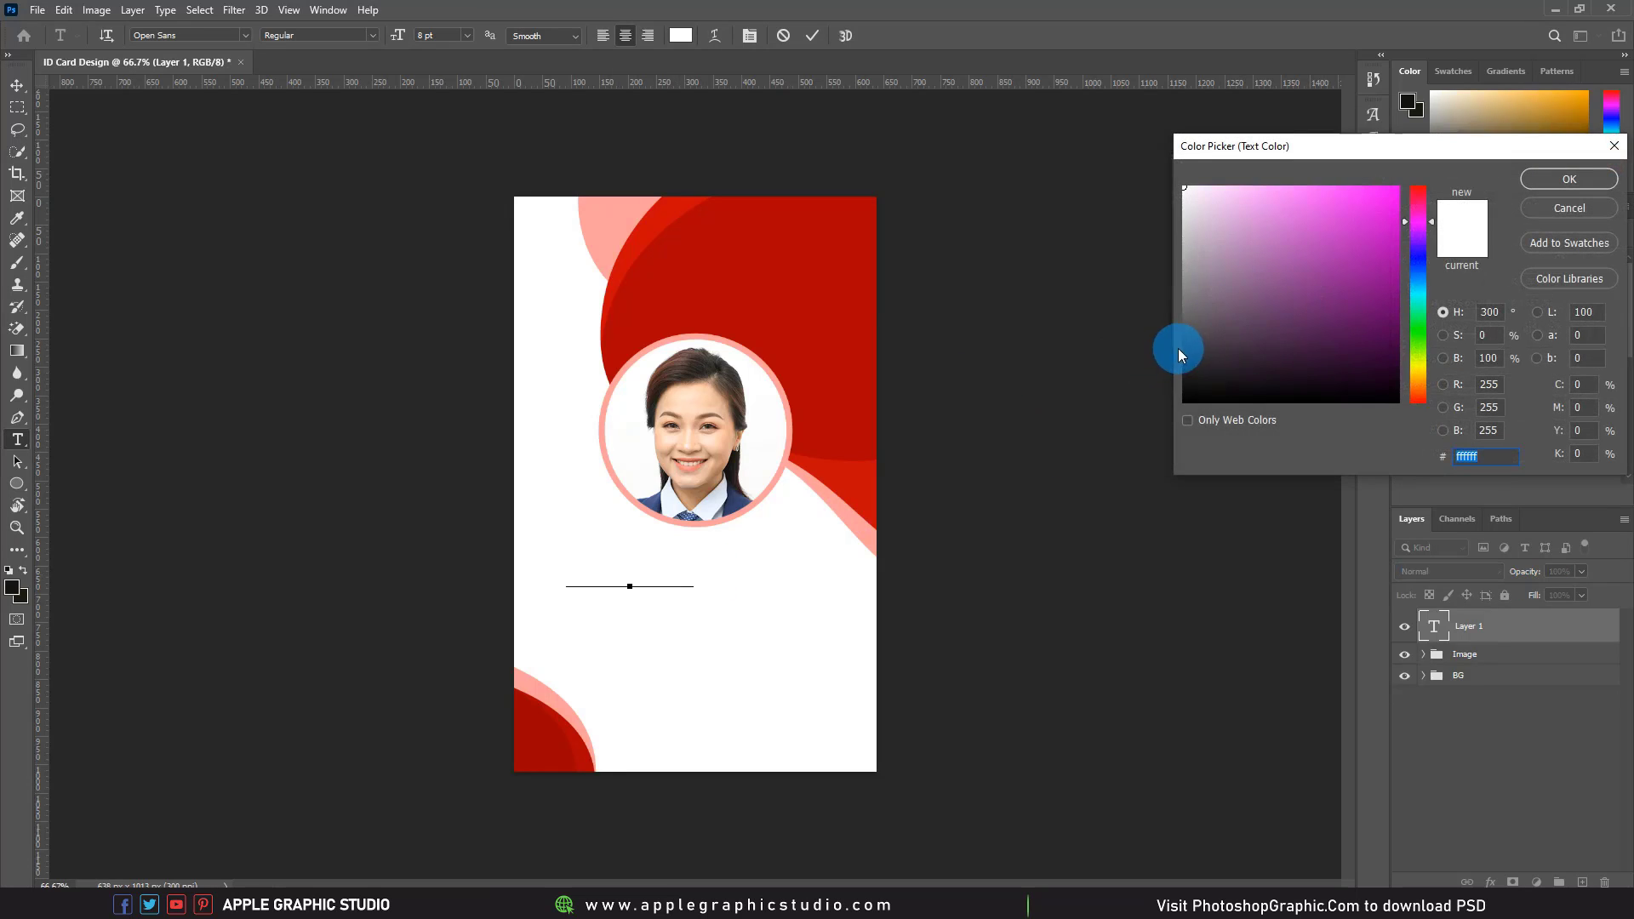
pyautogui.click(1183, 383)
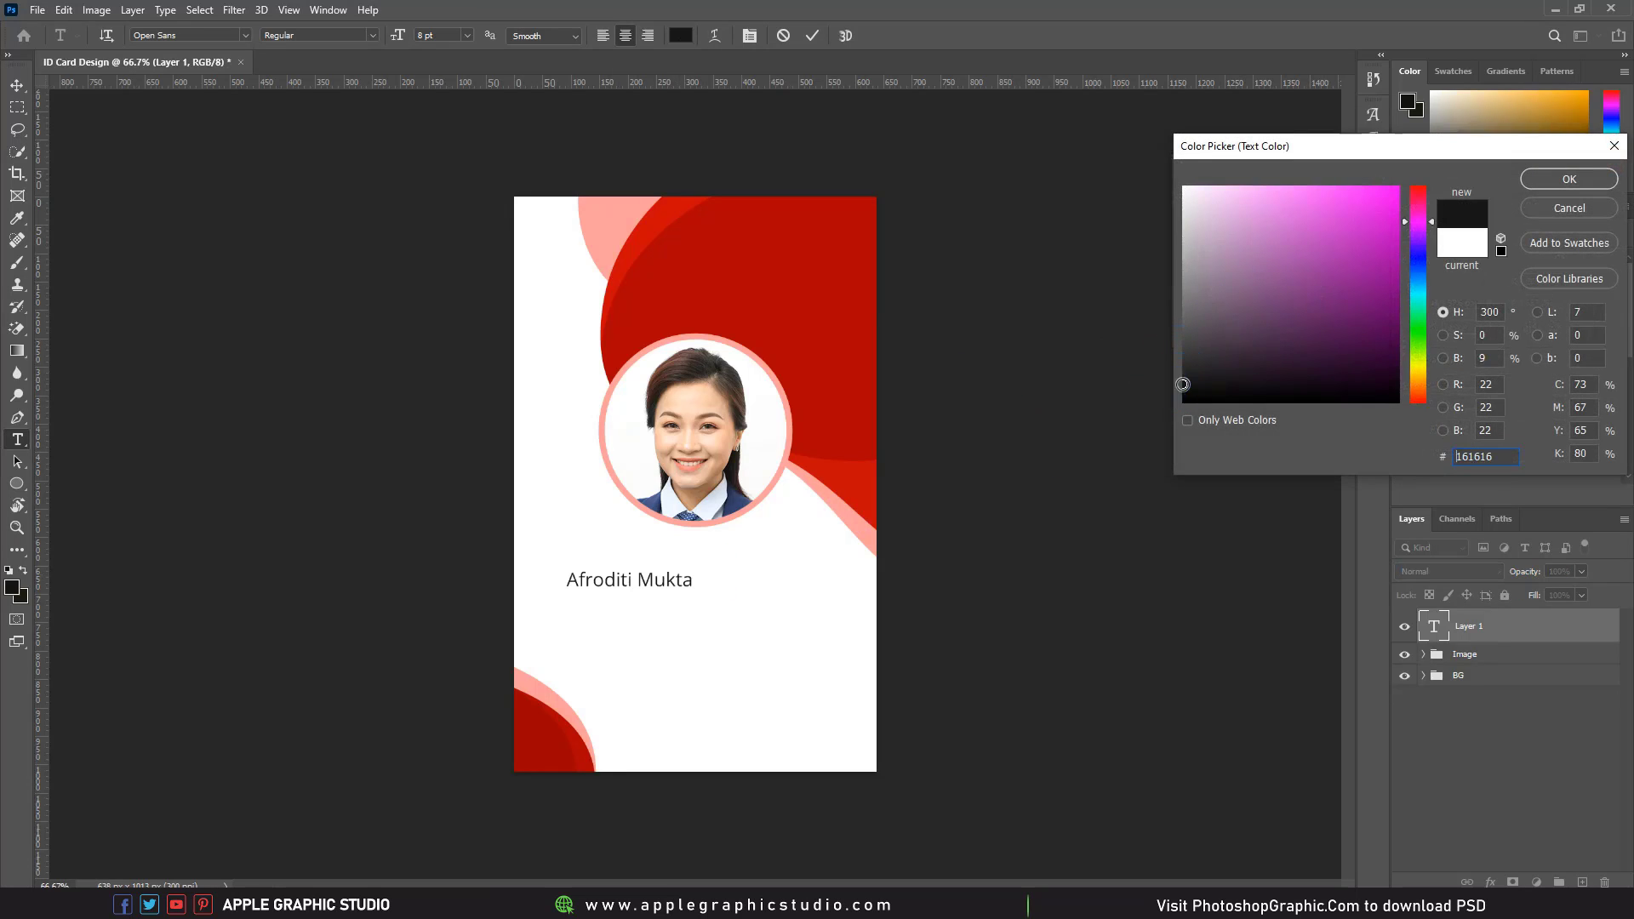
pyautogui.moveTo(1435, 226); pyautogui.dragTo(1431, 177)
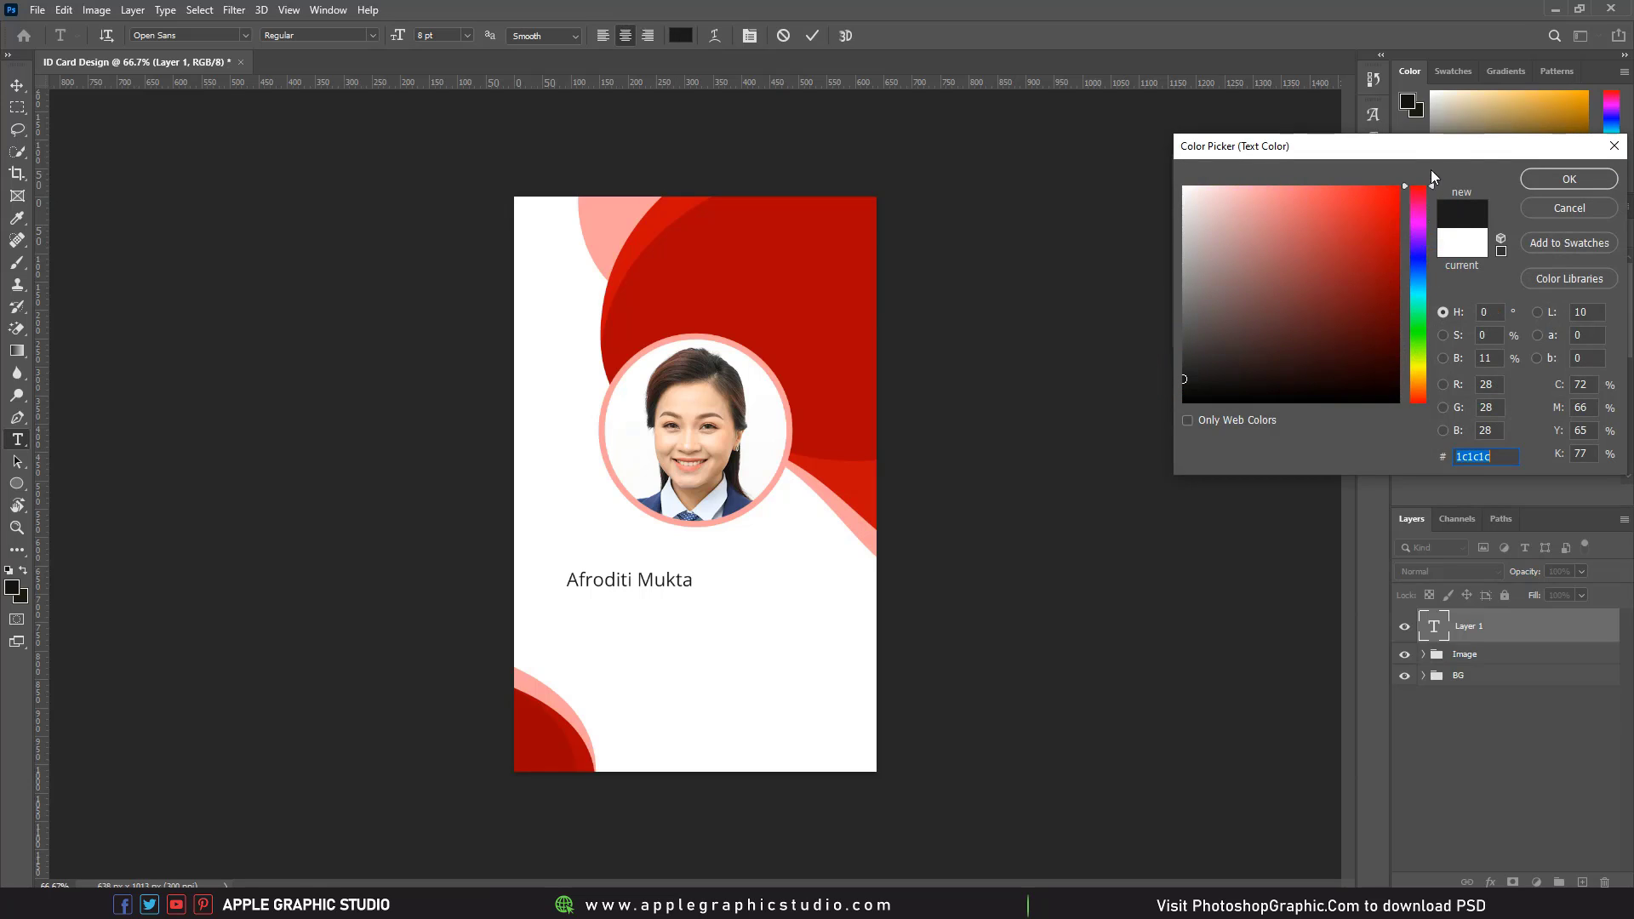
pyautogui.click(1568, 180)
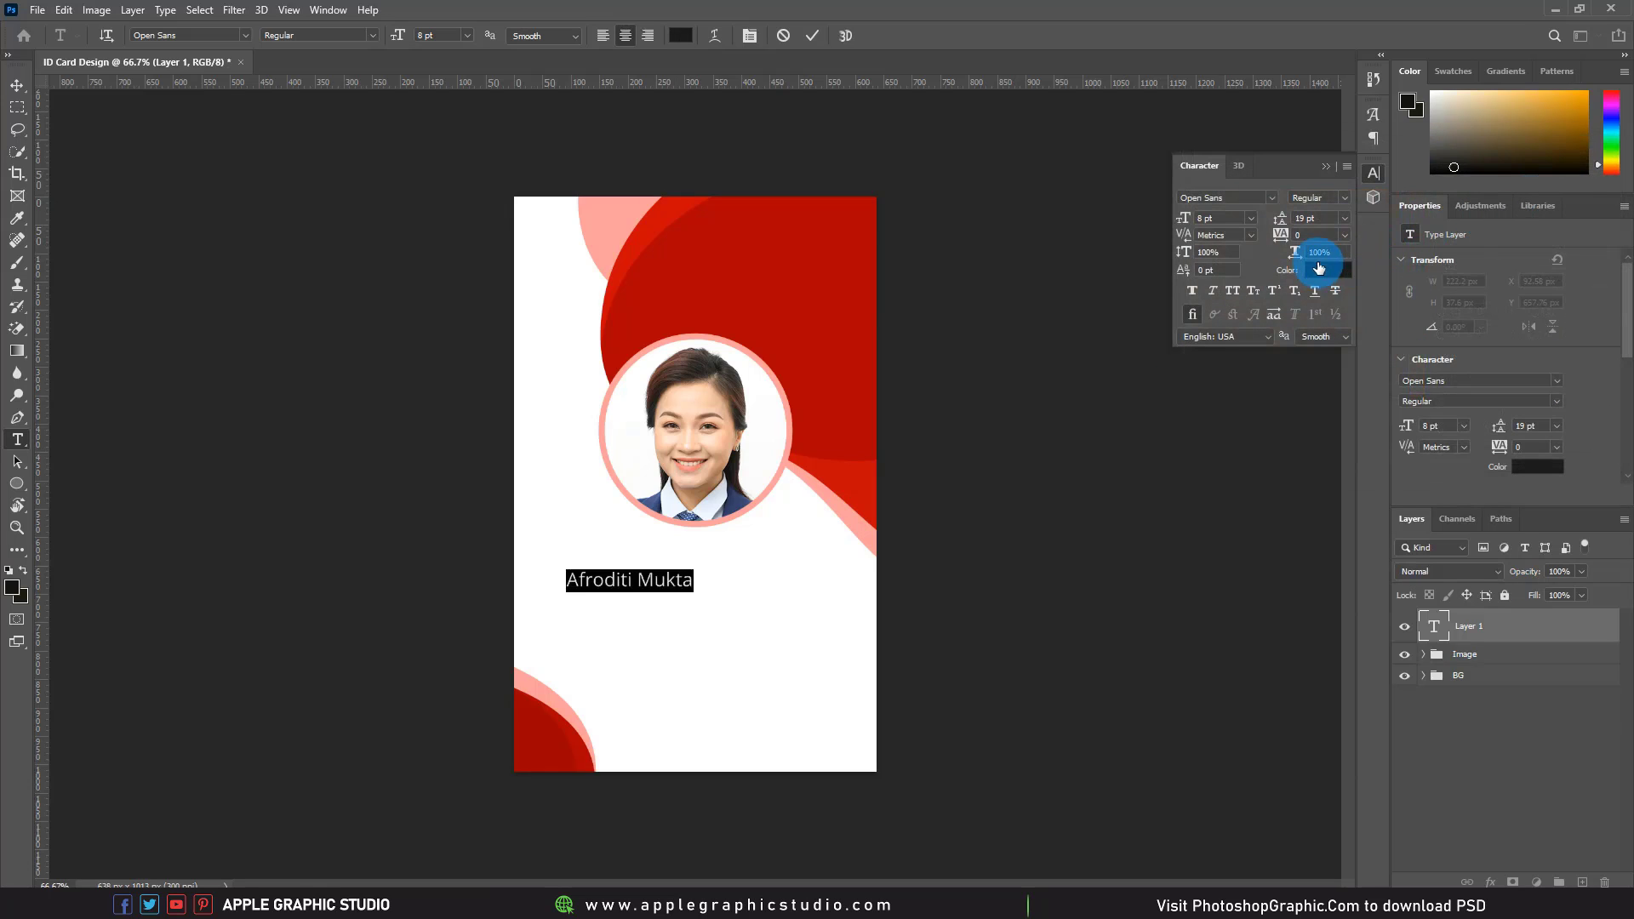
pyautogui.click(1233, 292)
pyautogui.click(814, 36)
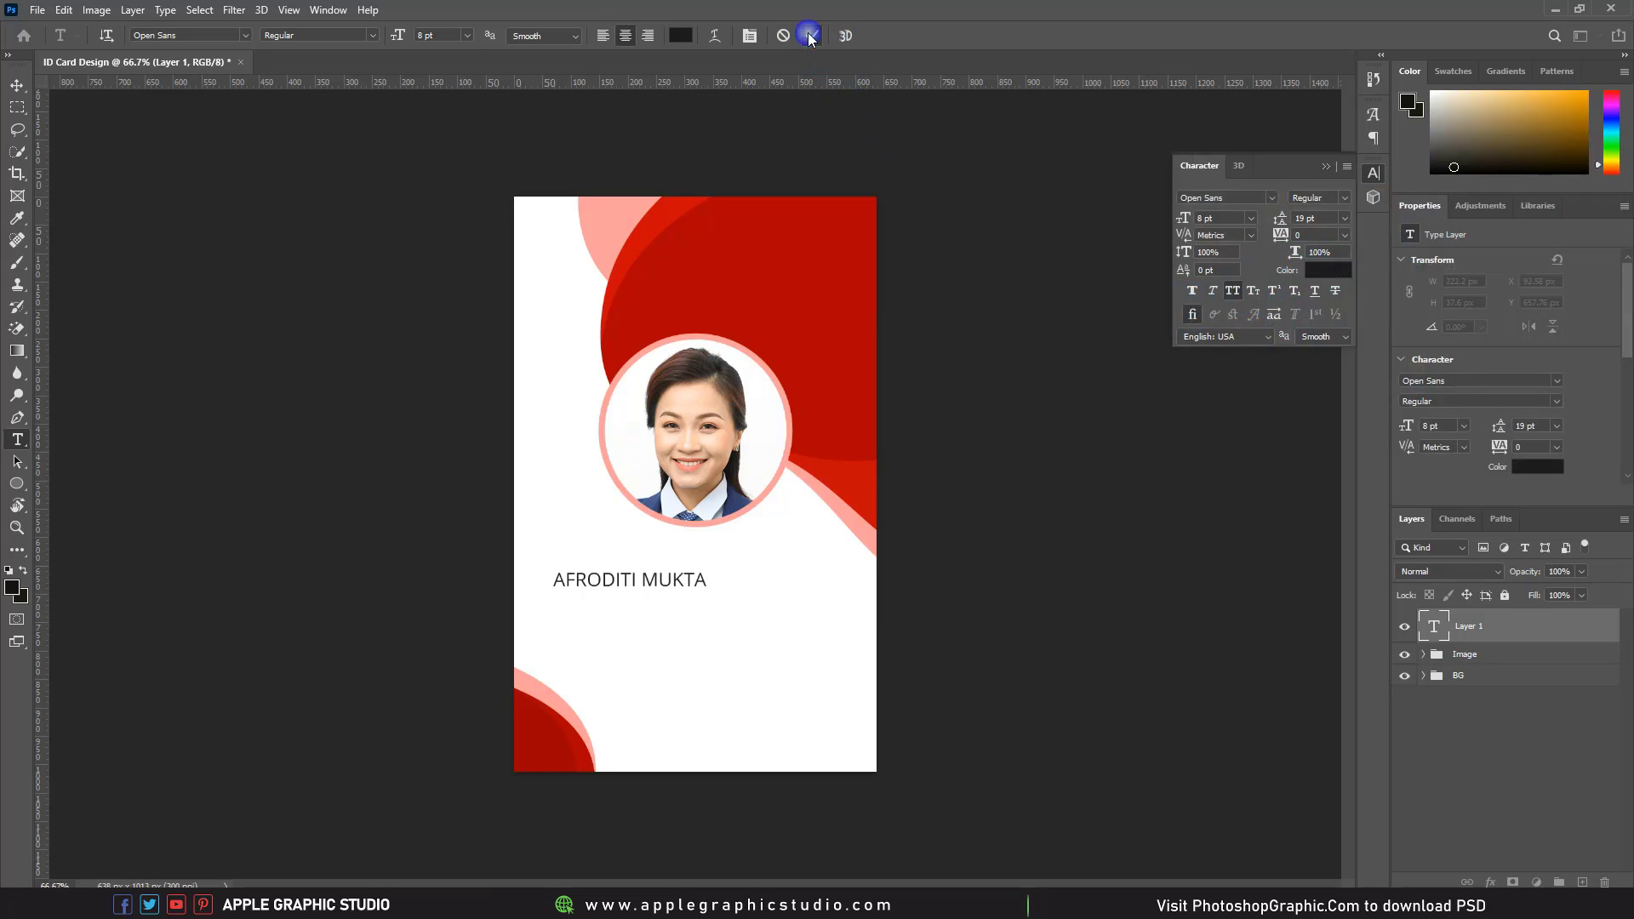
# Change the name's font to Roboto Bold.
pyautogui.click(19, 87)
pyautogui.click(1254, 199)
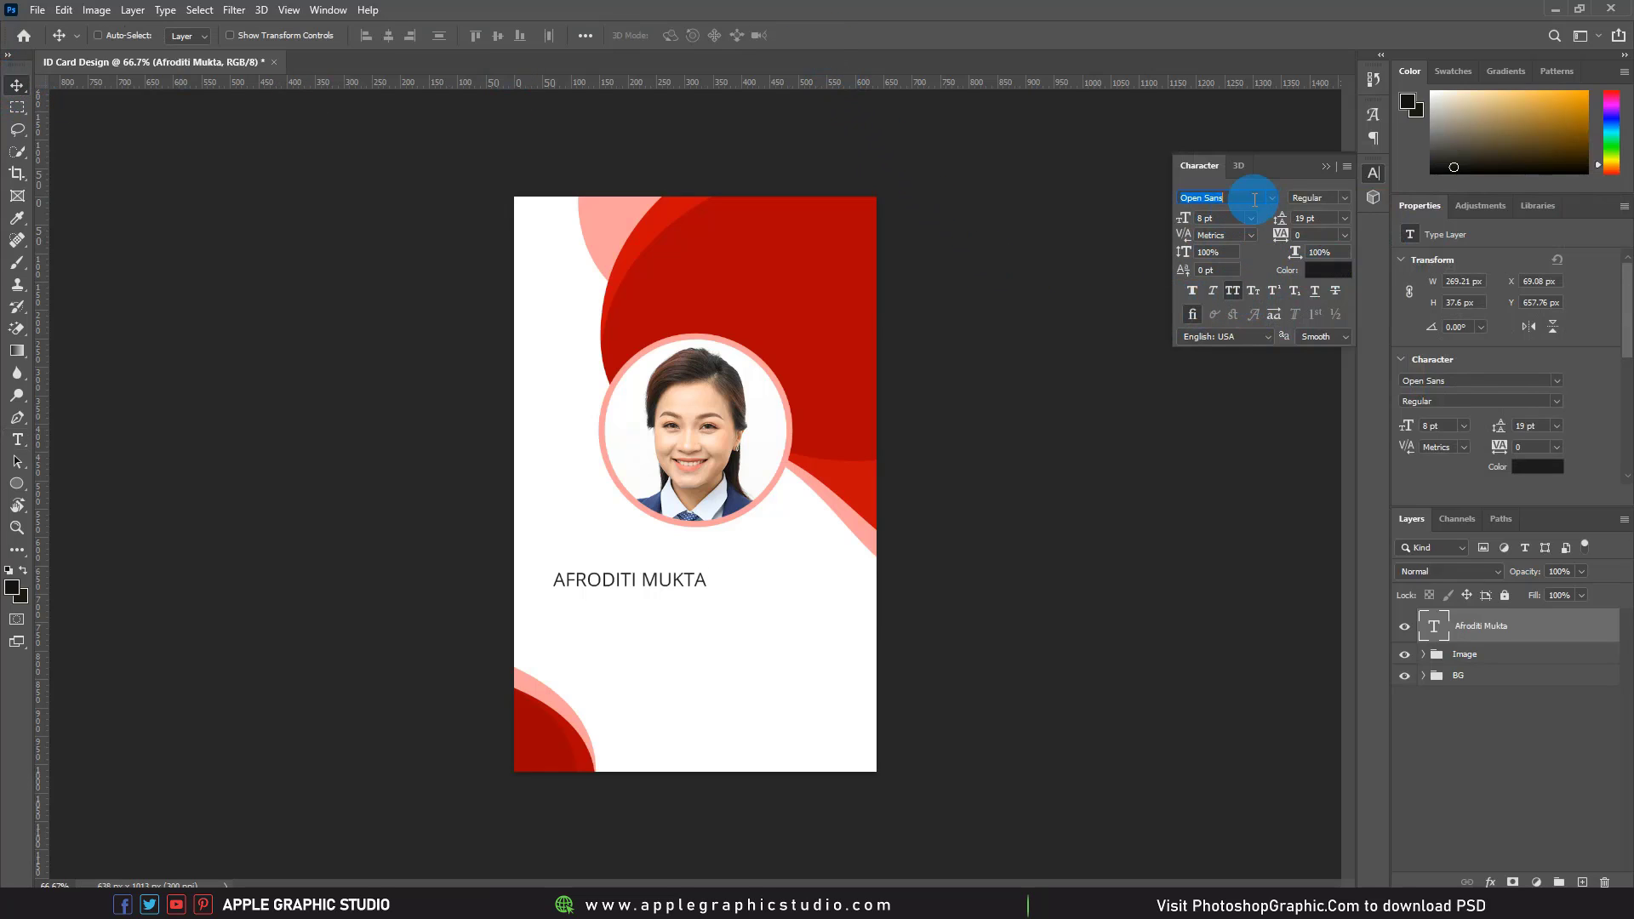
pyautogui.write('roboto')
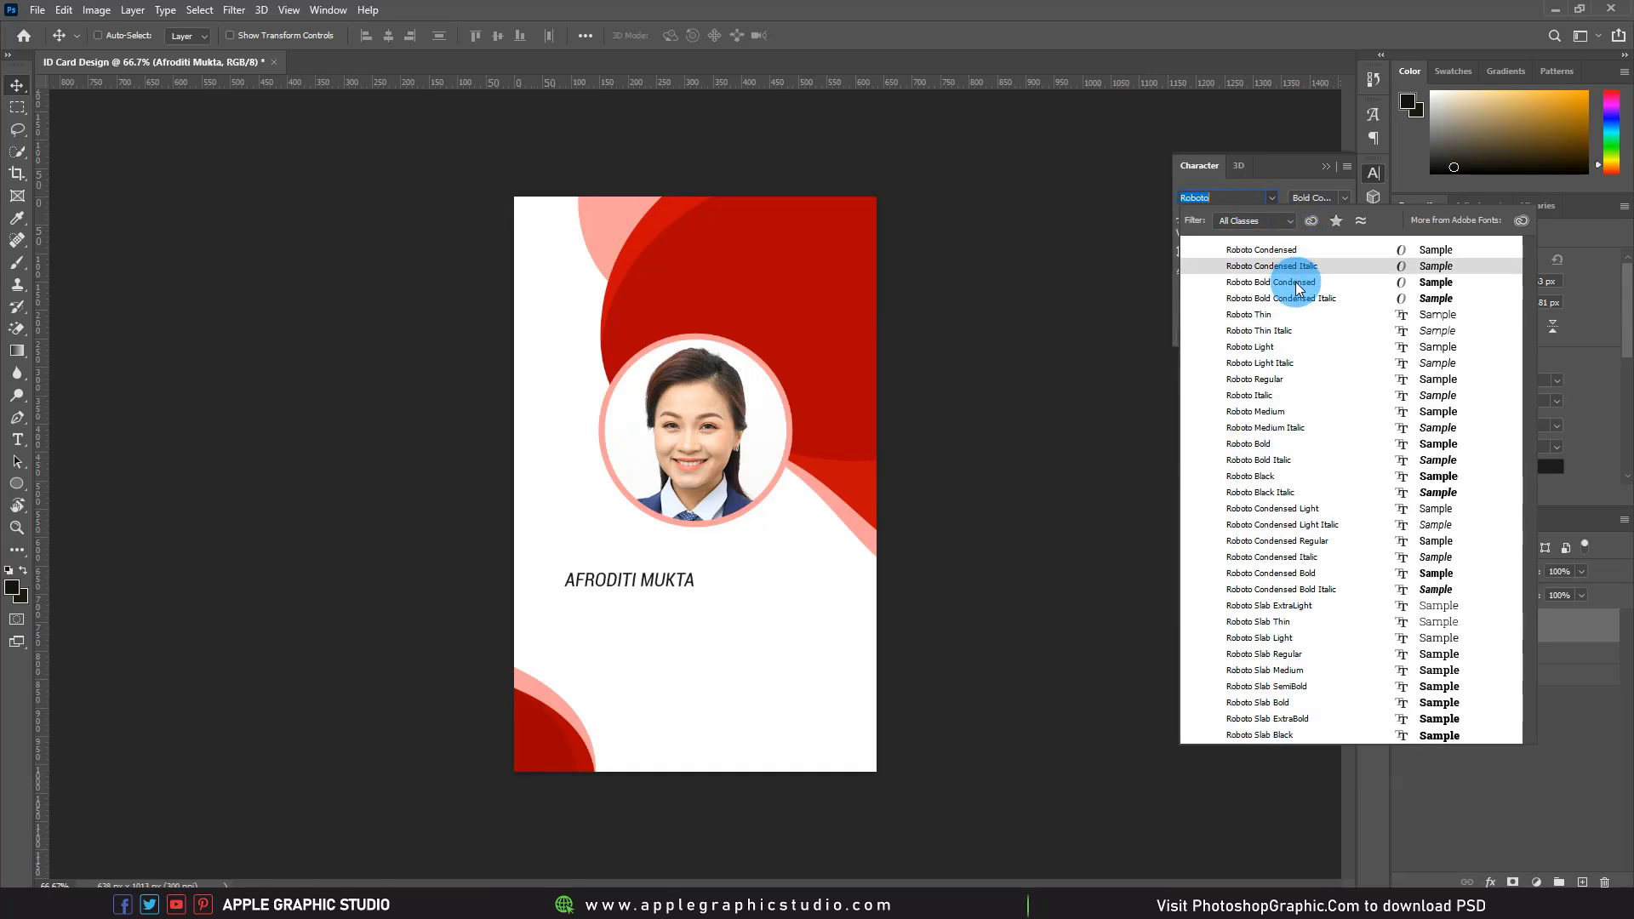
pyautogui.click(1286, 385)
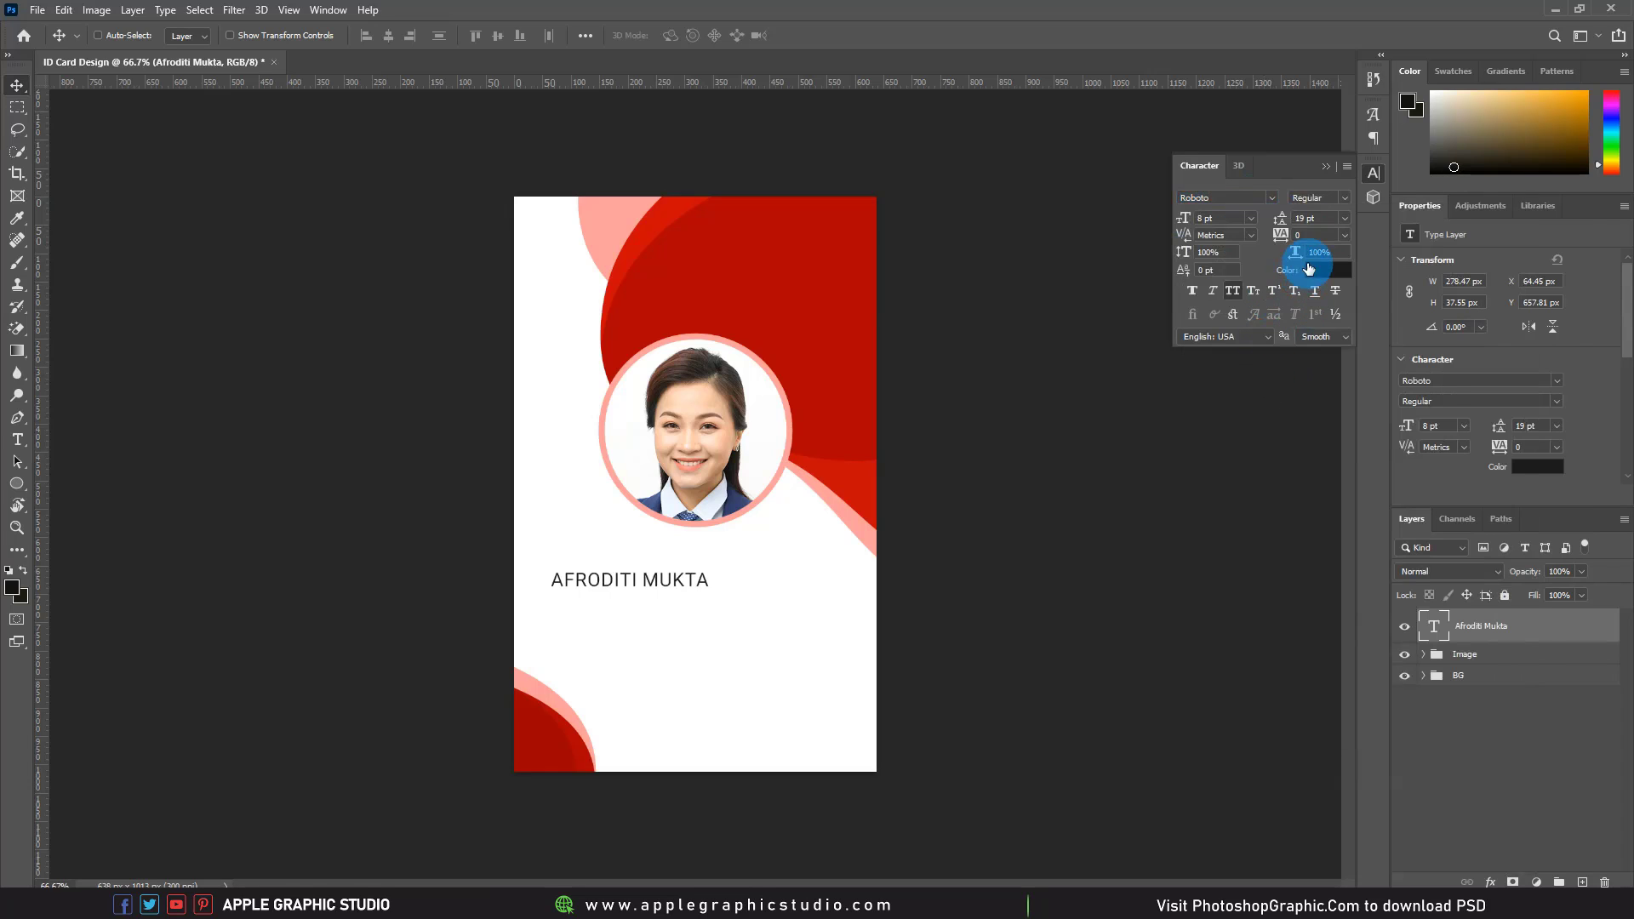
pyautogui.click(1343, 201)
pyautogui.click(1323, 377)
# Centre the name horizontally on the card just below the photo, then deselect.
pyautogui.moveTo(634, 554); pyautogui.dragTo(718, 533)
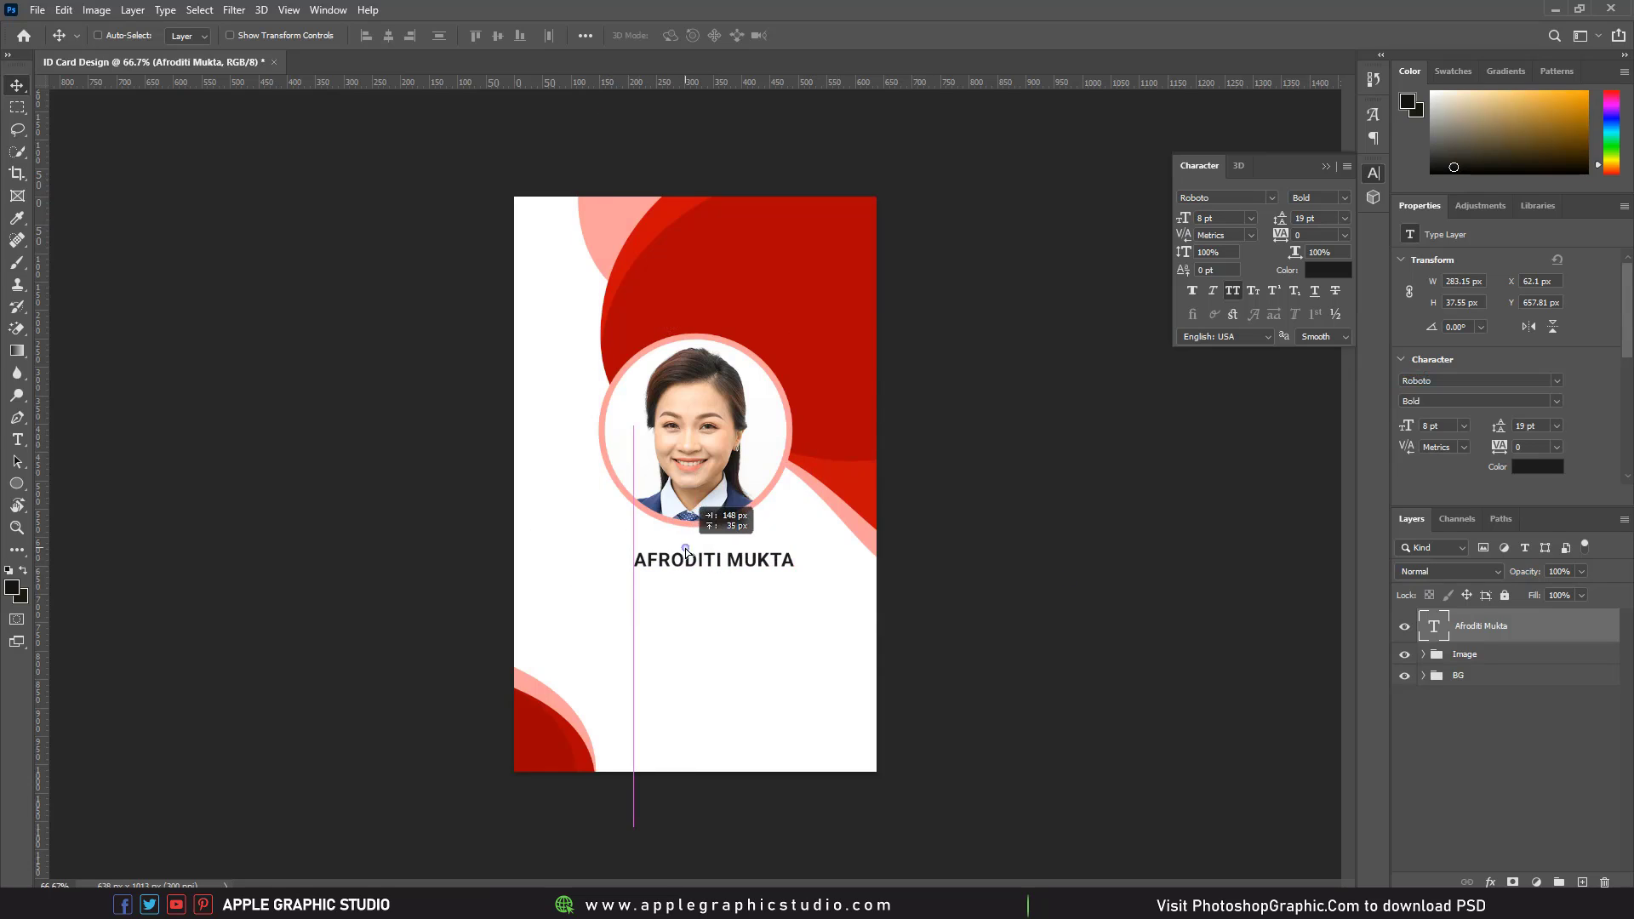
pyautogui.click(199, 9)
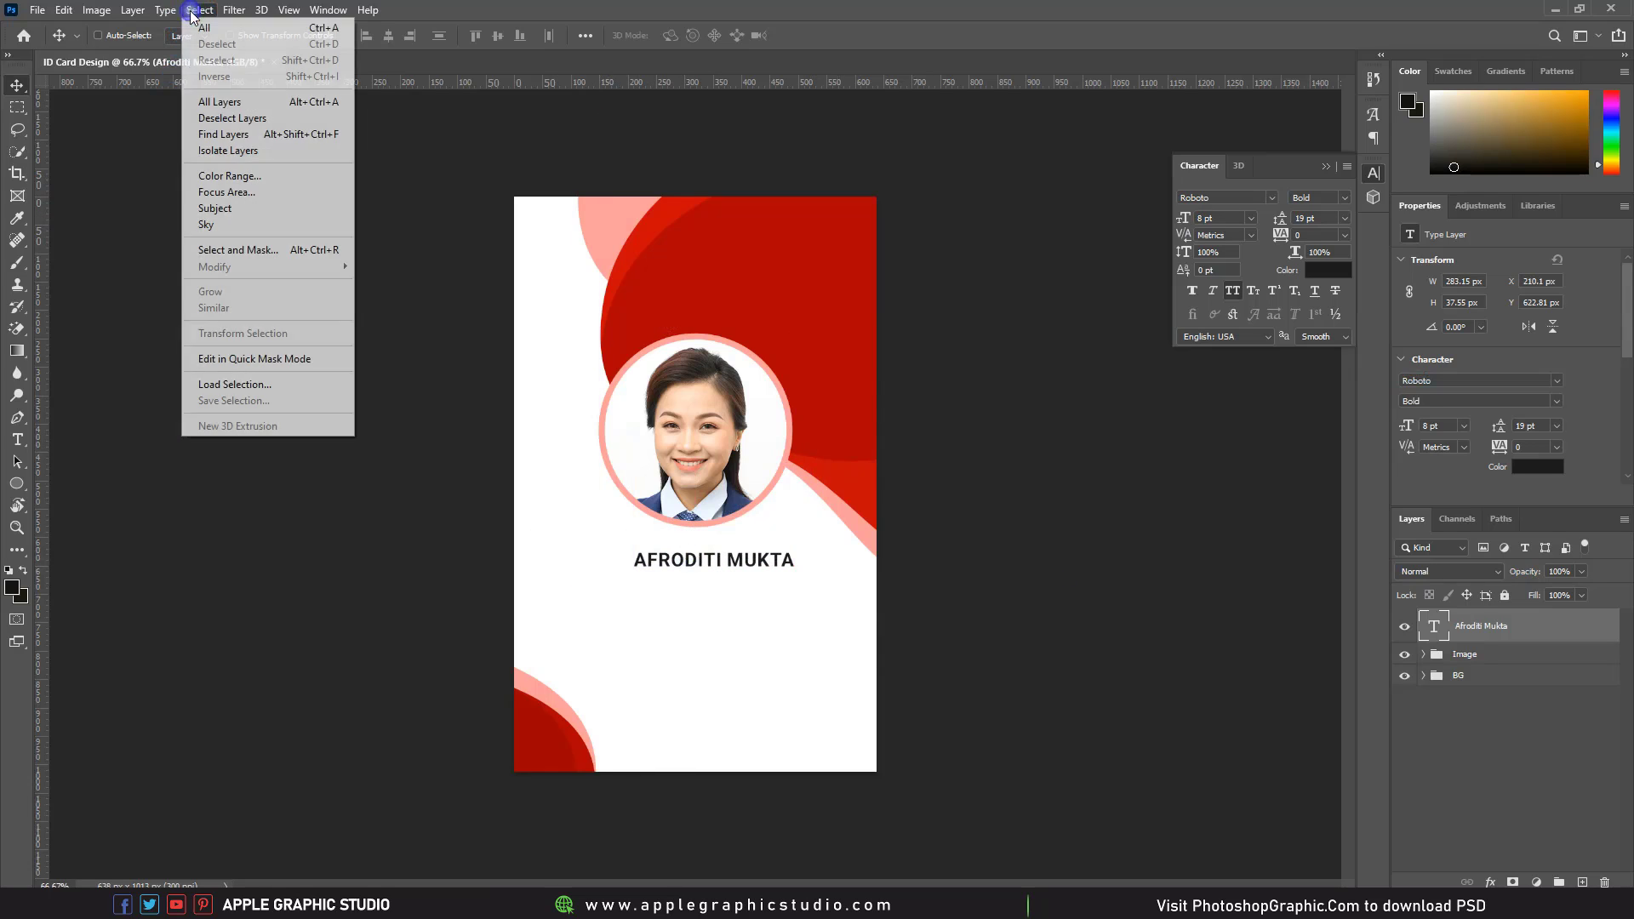
pyautogui.click(389, 38)
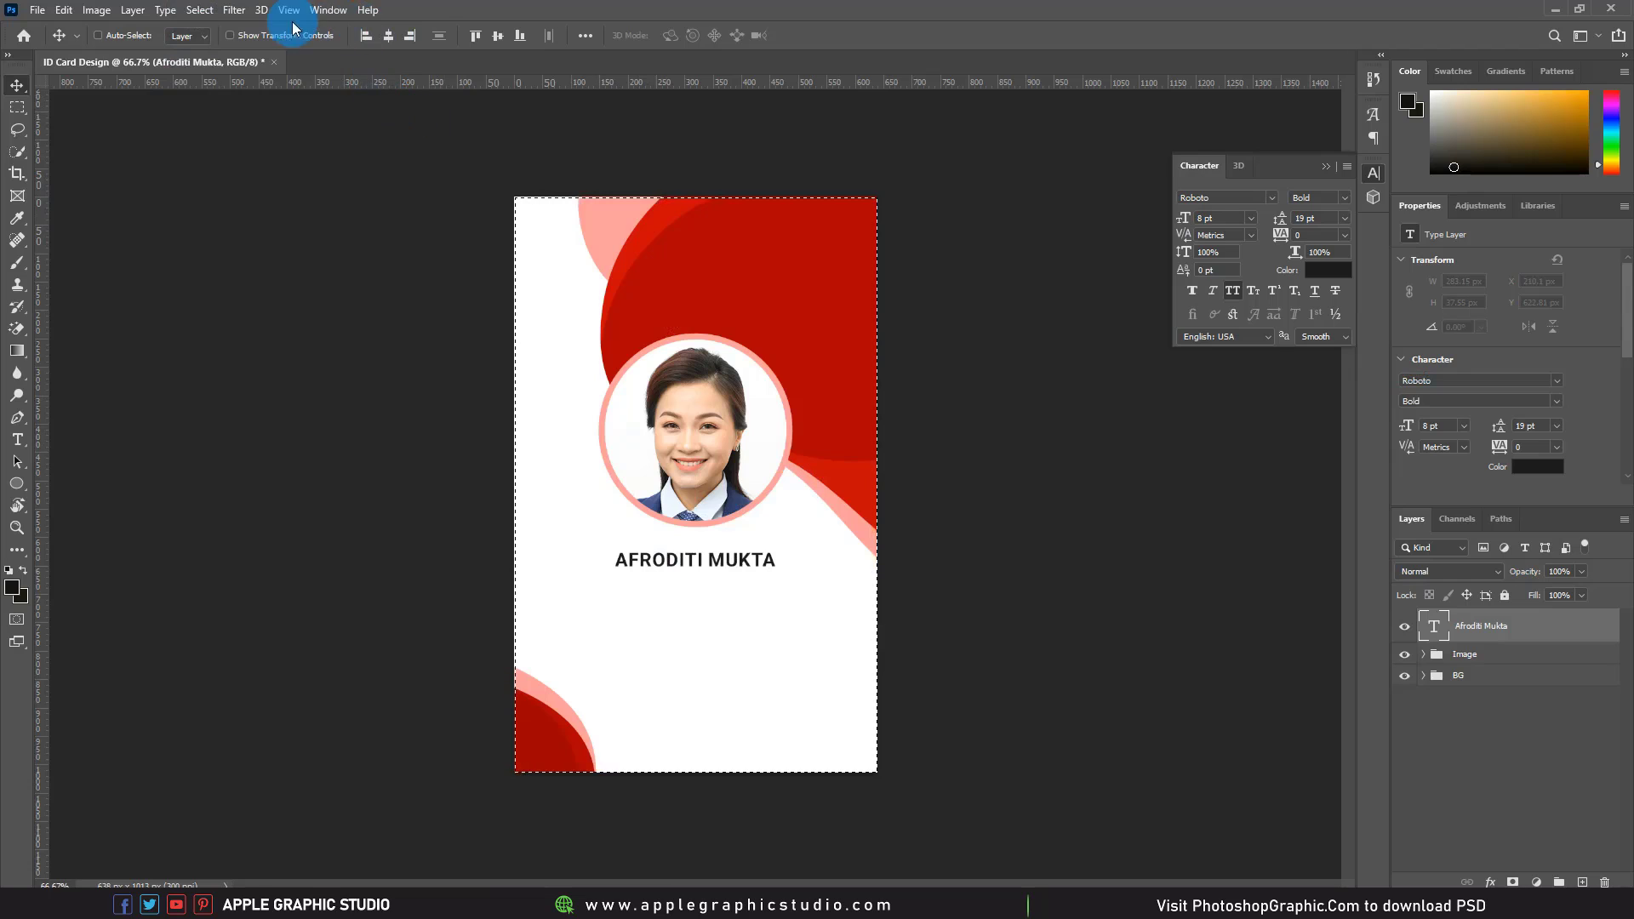
pyautogui.click(201, 11)
pyautogui.click(217, 44)
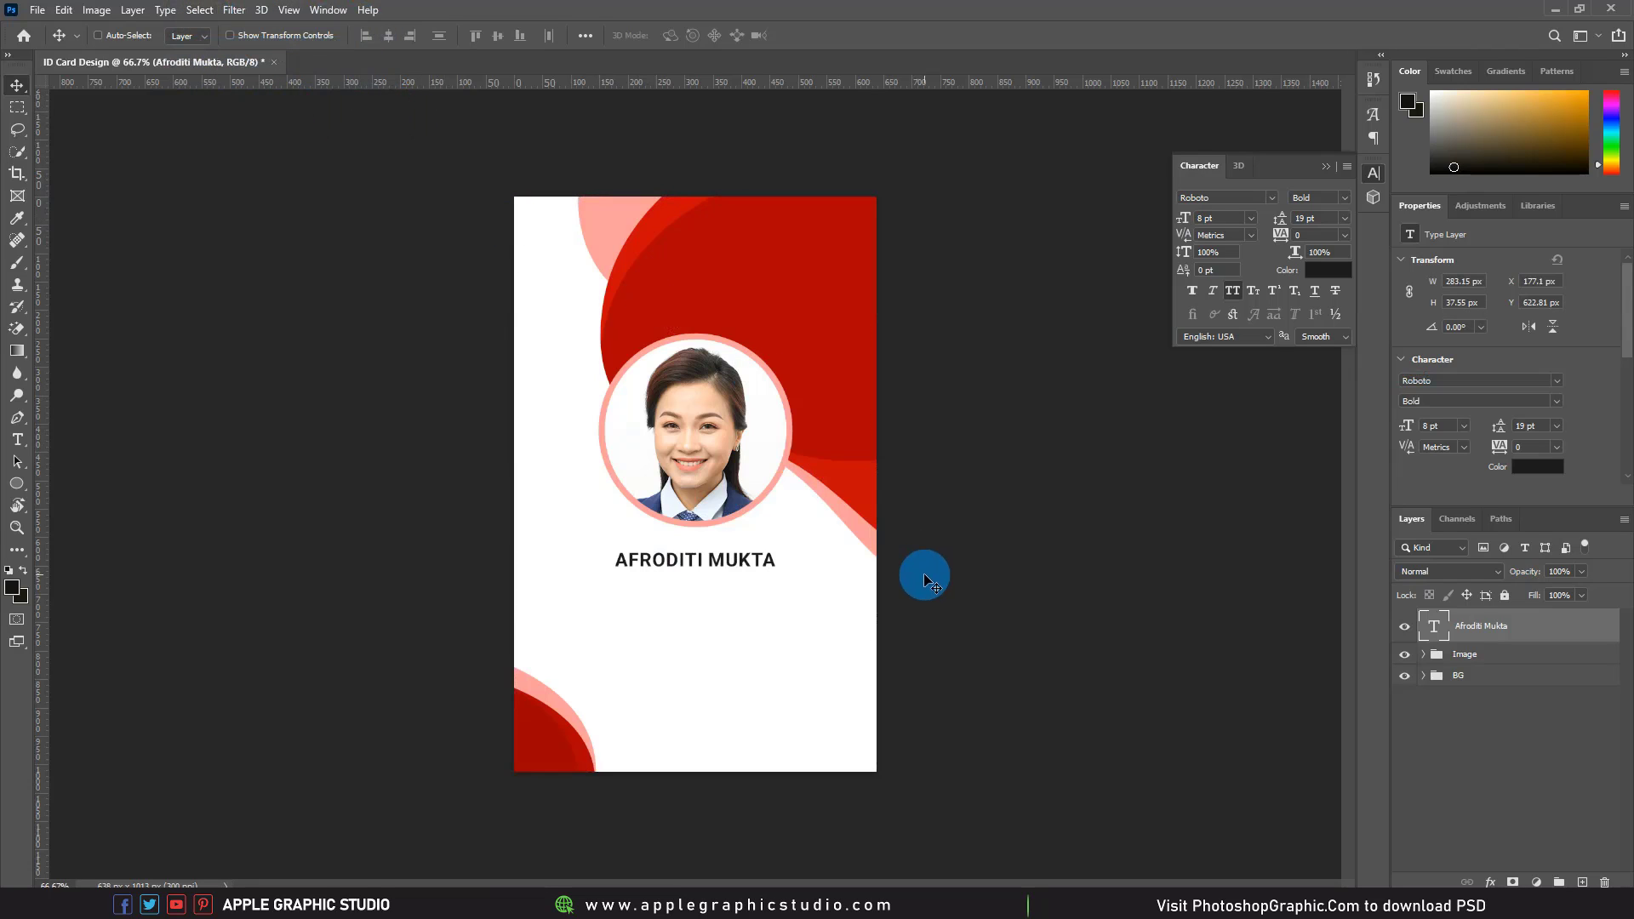
pyautogui.click(17, 440)
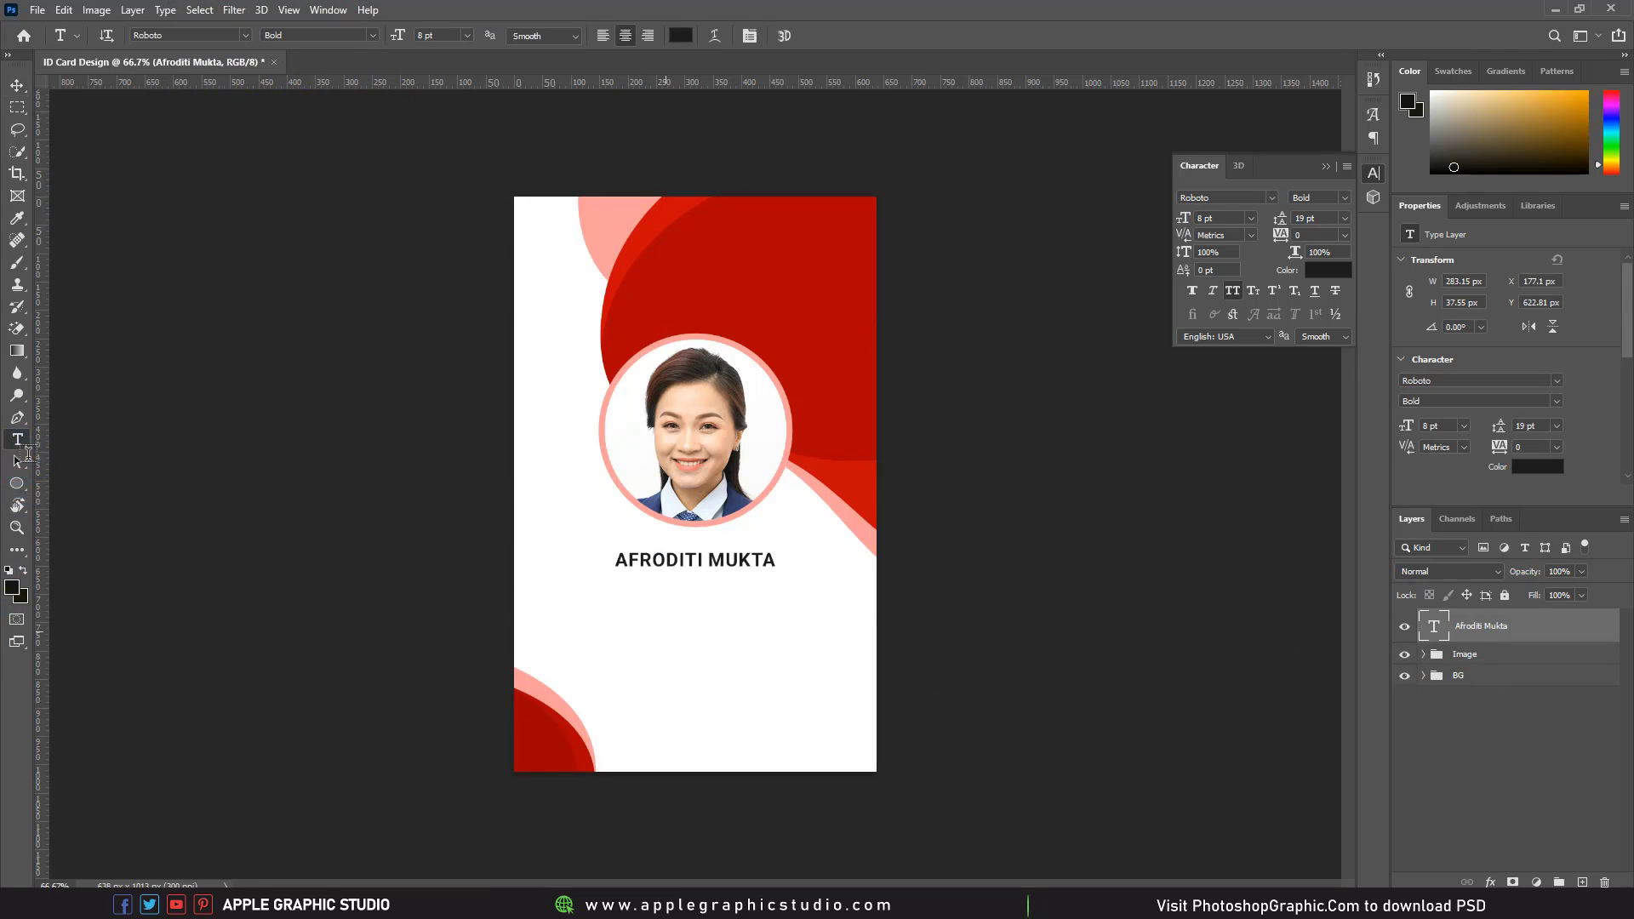
# Add the title 'SENIOR DESIGNER' below the name in Roboto Light.
pyautogui.click(662, 630)
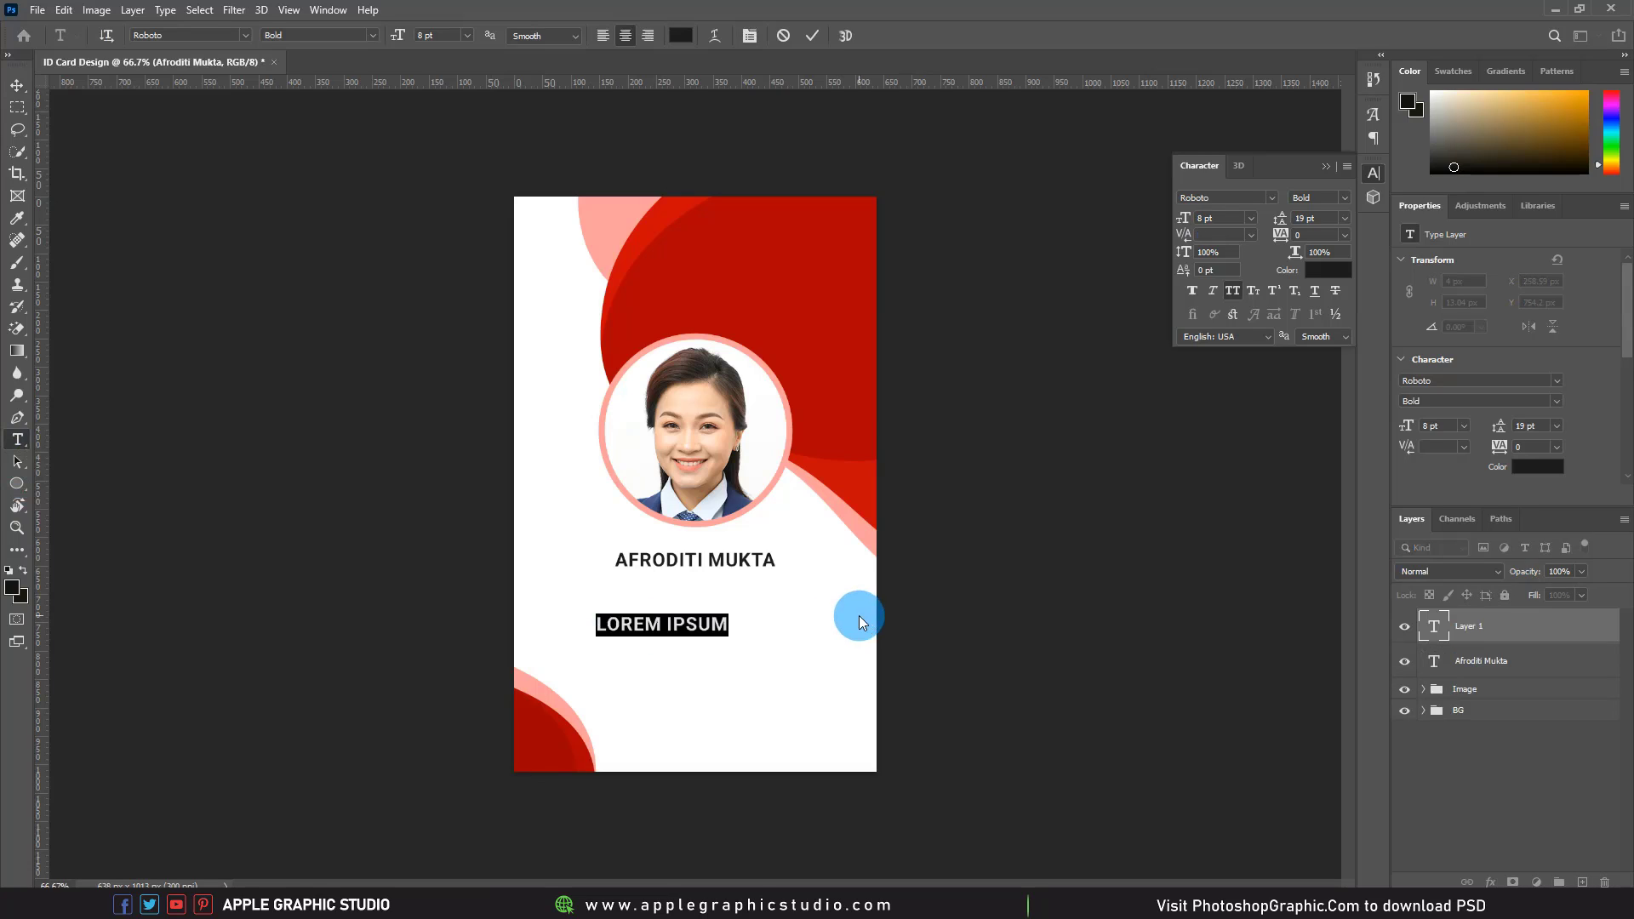
pyautogui.write('S')
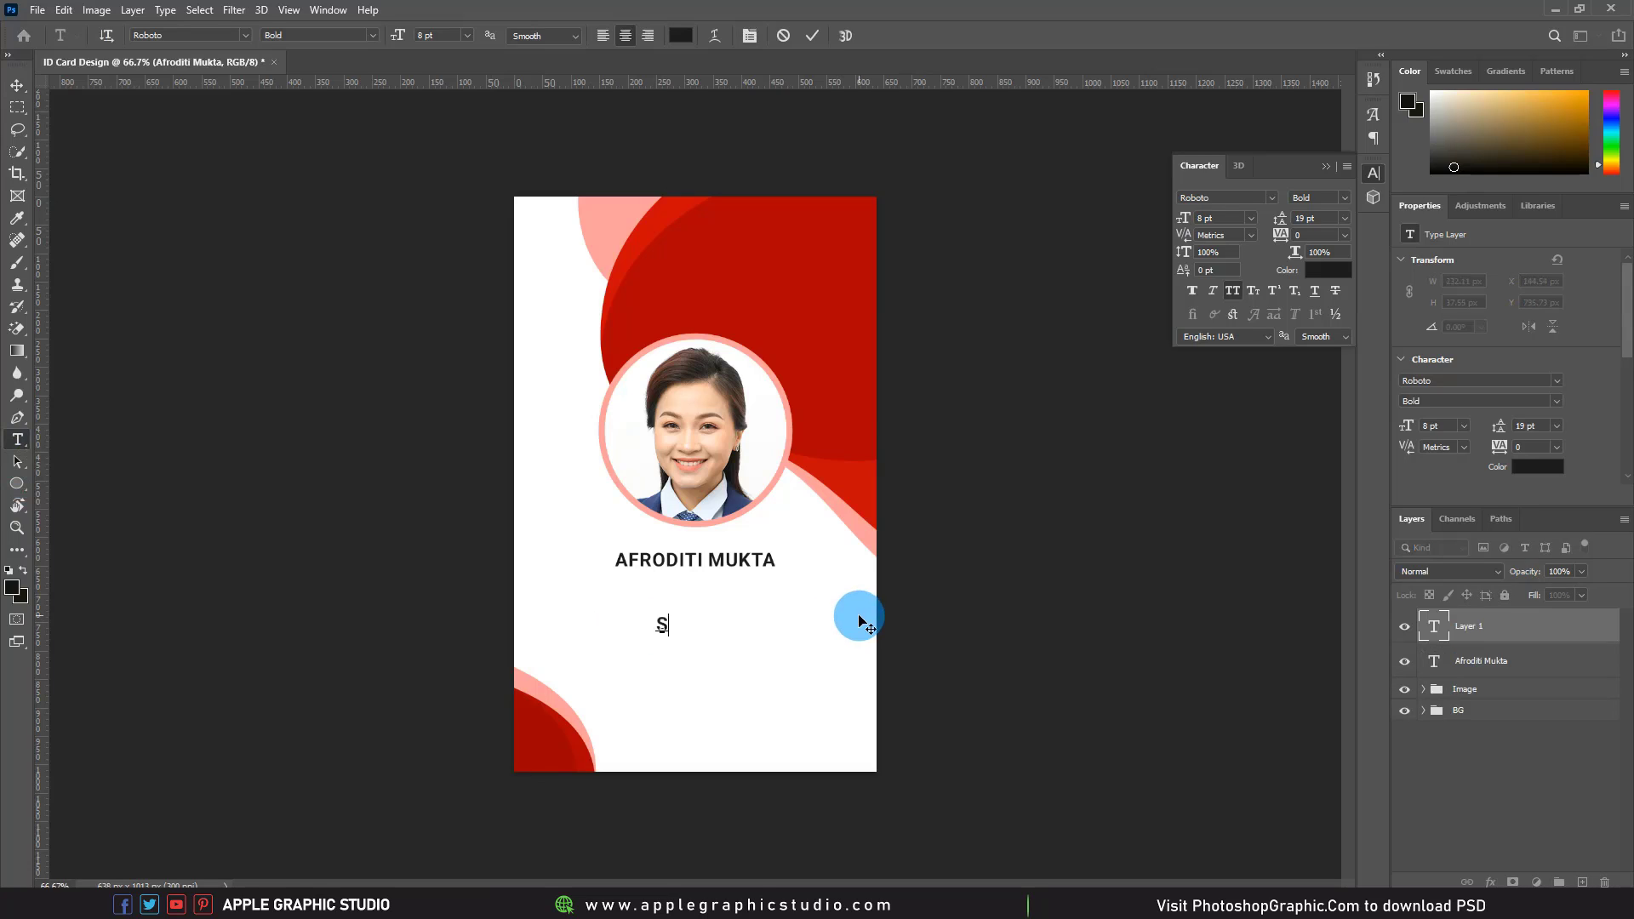
pyautogui.write('ENIOR ')
pyautogui.write('DE')
pyautogui.write('SIGNER')
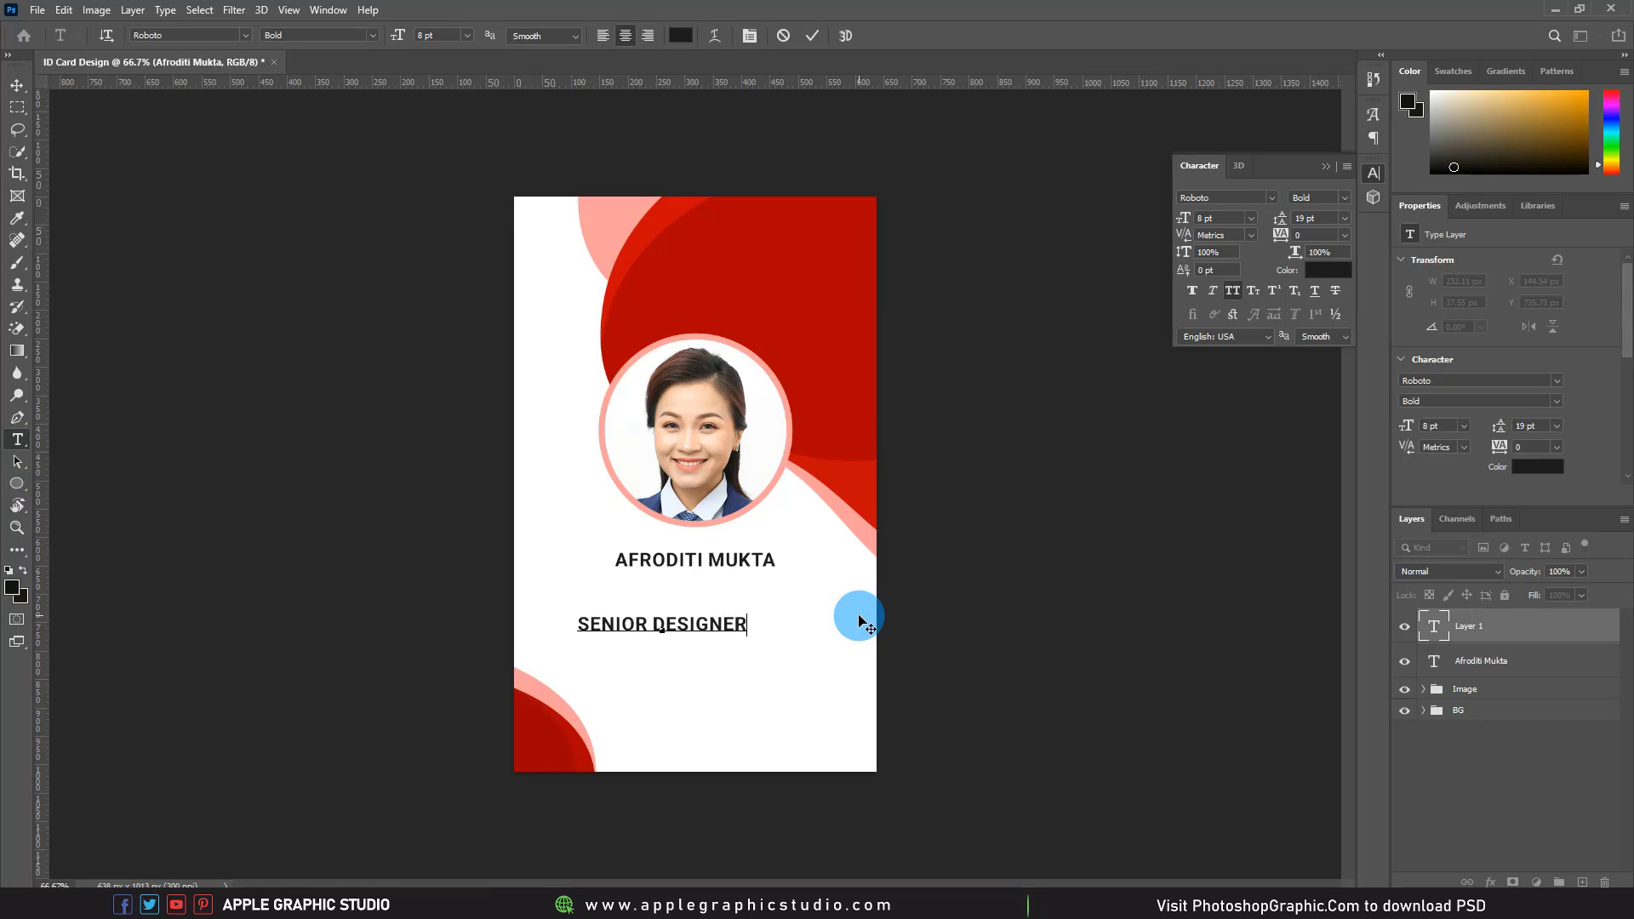
pyautogui.hotkey('ctrl', 'a')
pyautogui.click(1342, 199)
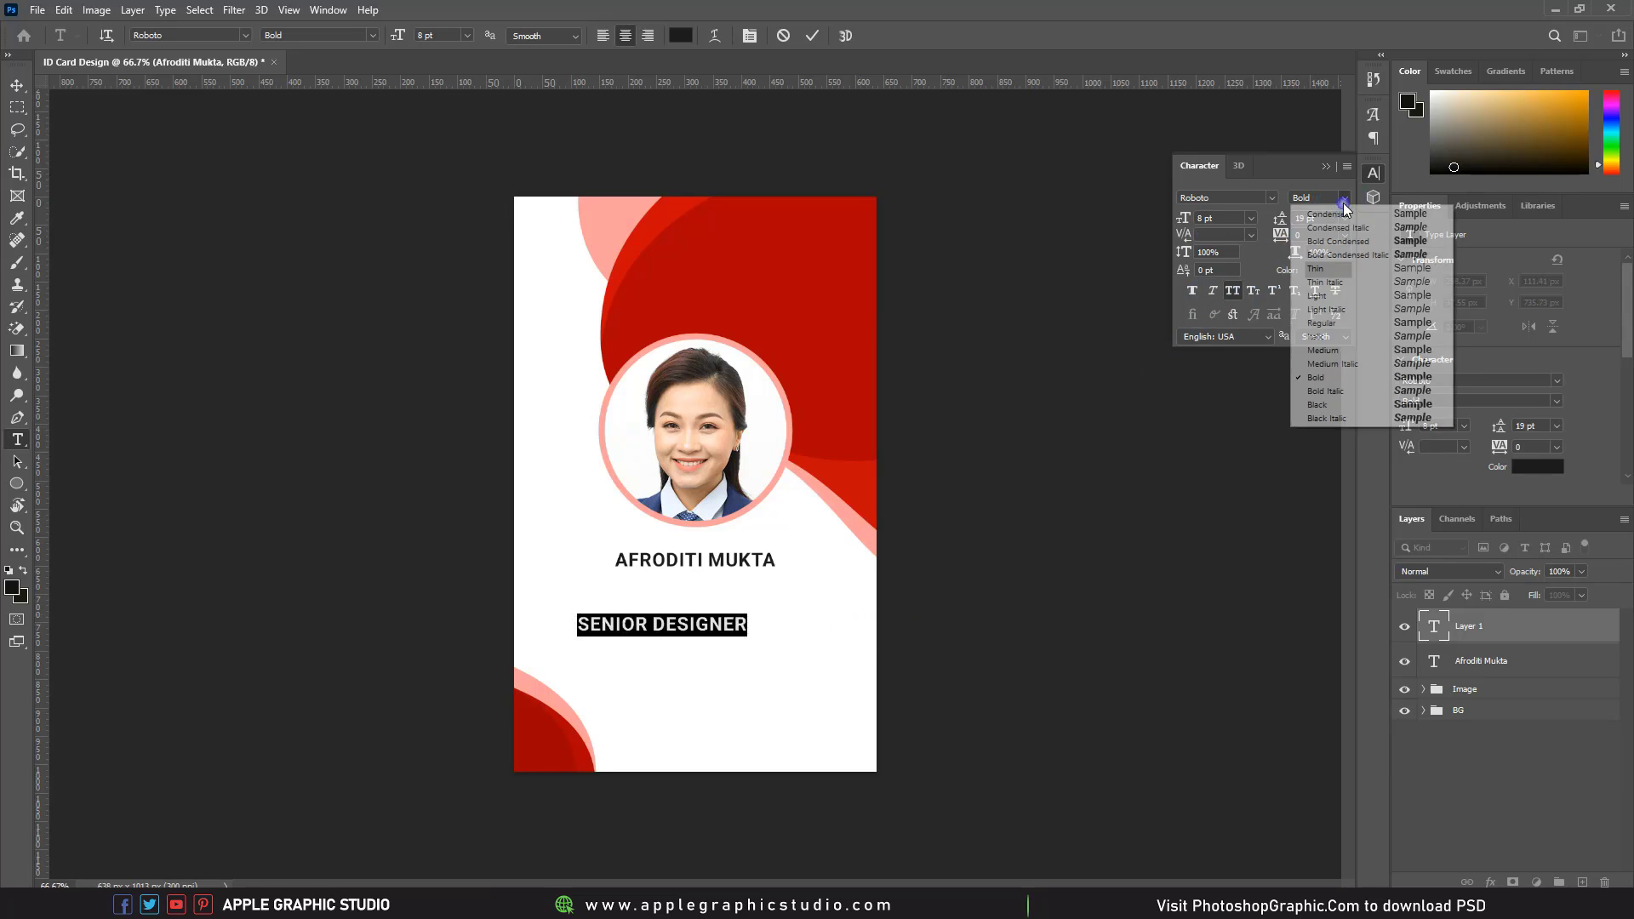
pyautogui.click(1335, 294)
pyautogui.click(811, 35)
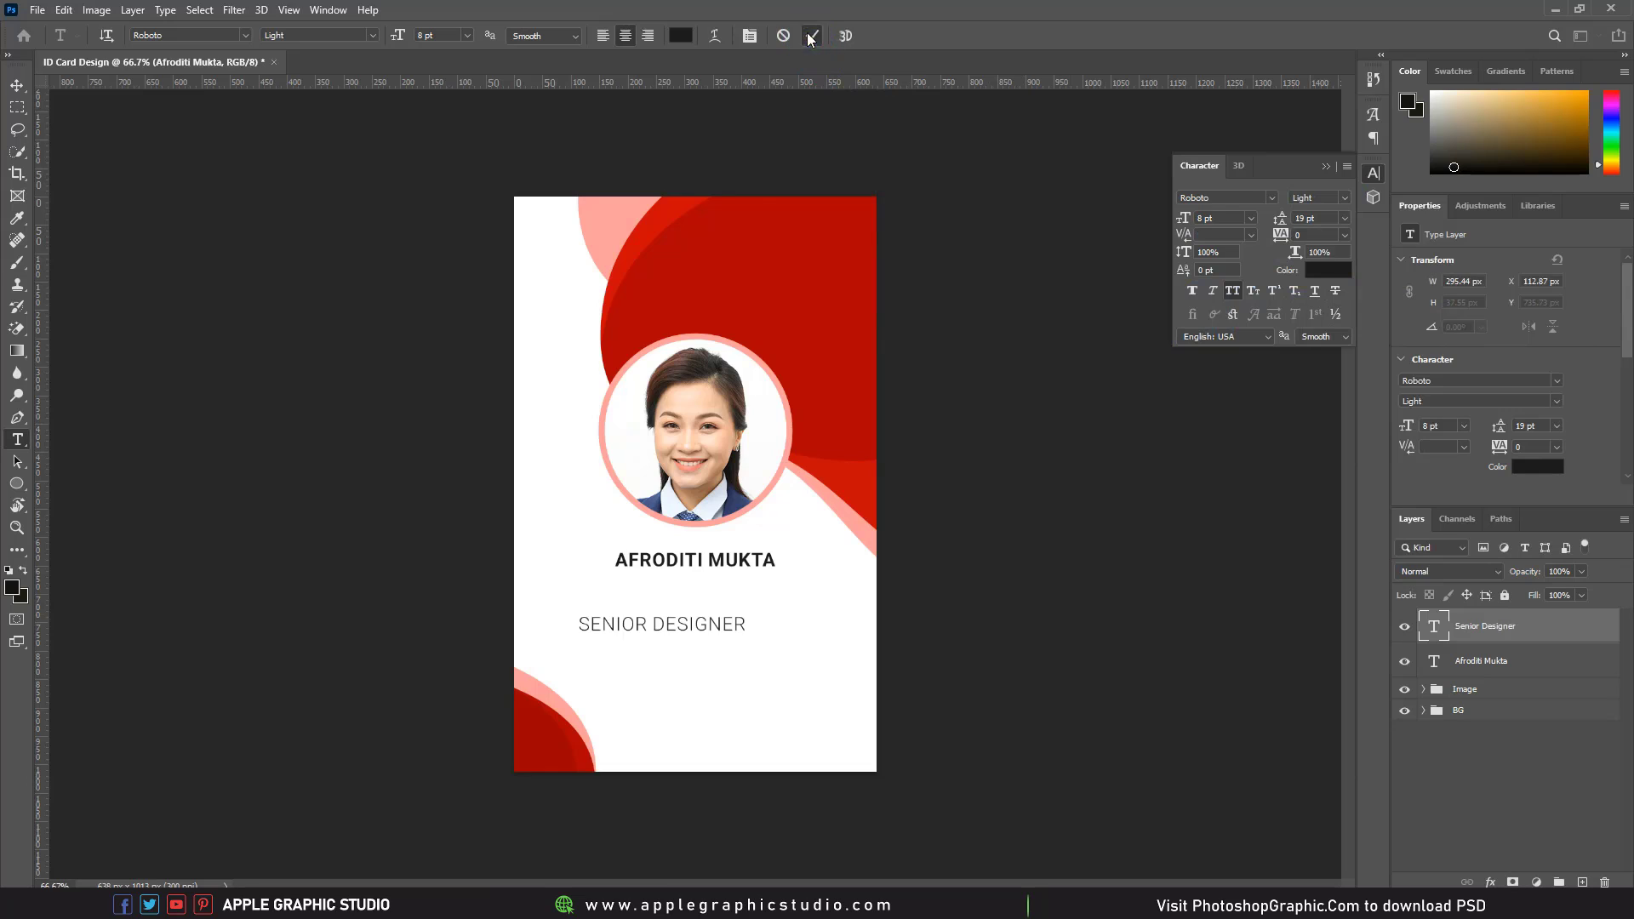
pyautogui.click(15, 83)
# Centre the SENIOR DESIGNER title horizontally on the card.
pyautogui.click(199, 9)
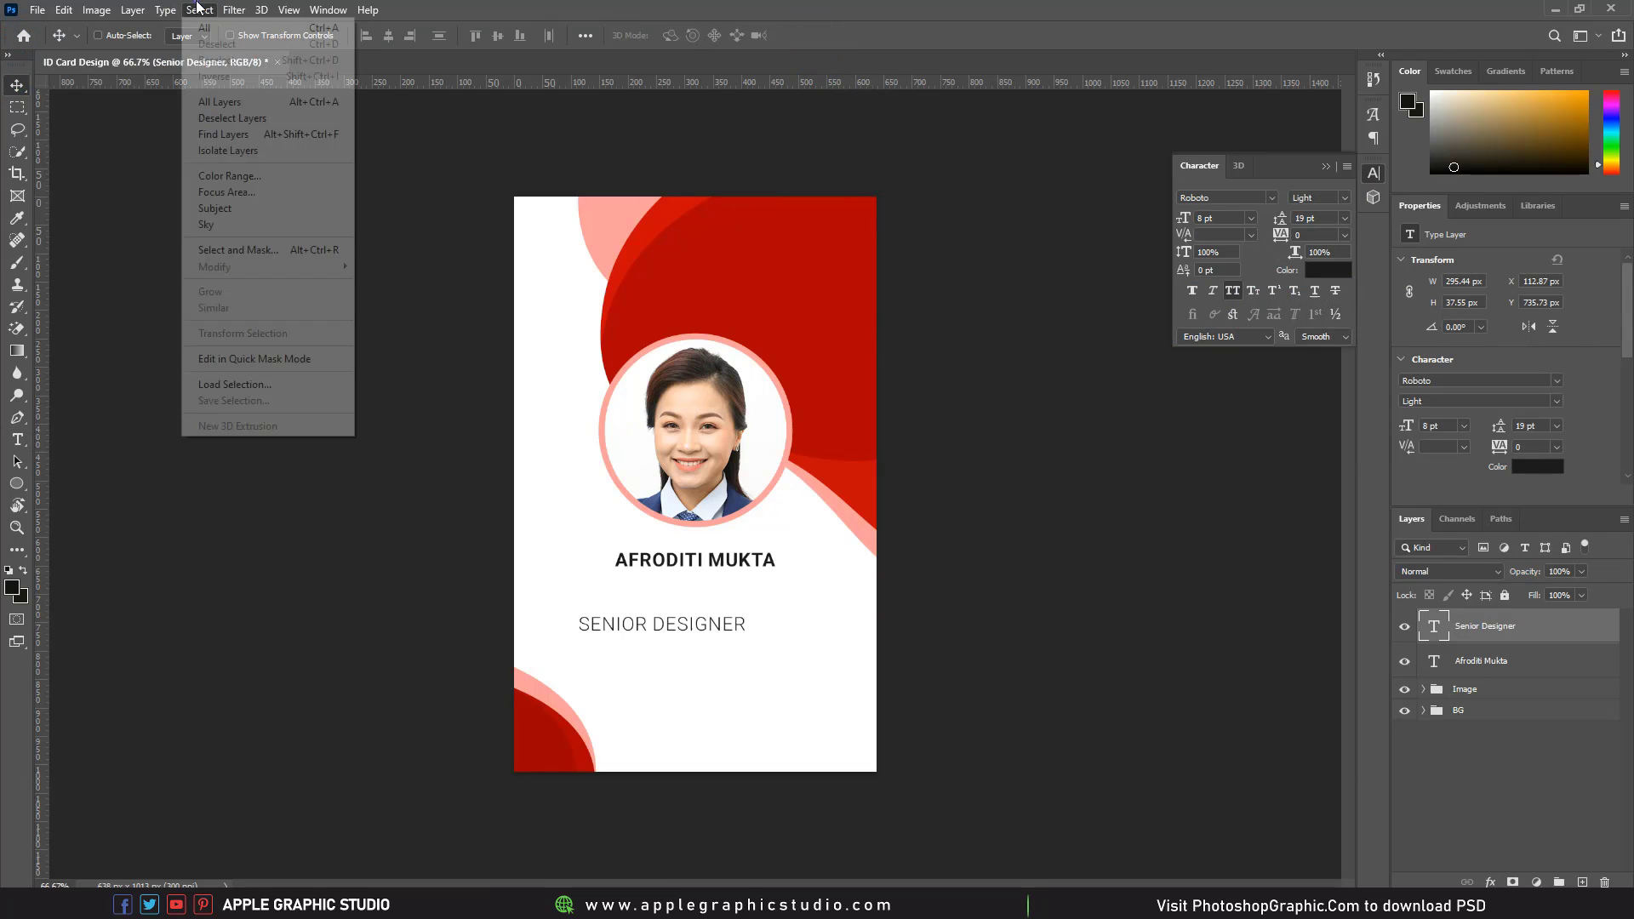
pyautogui.click(209, 28)
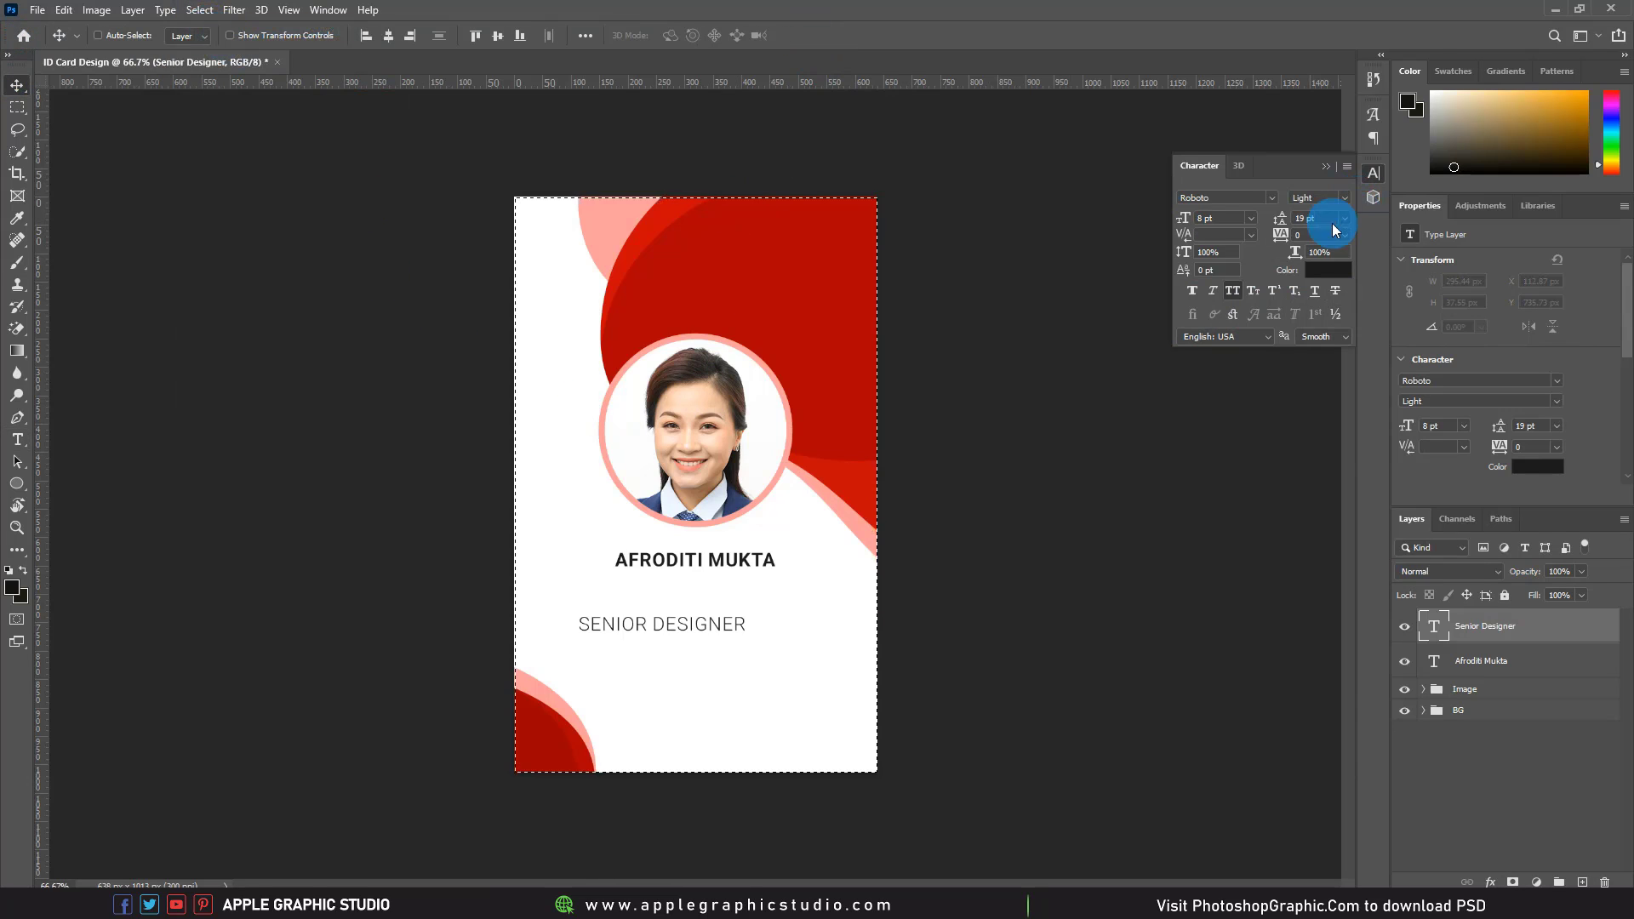
pyautogui.click(388, 36)
pyautogui.click(199, 9)
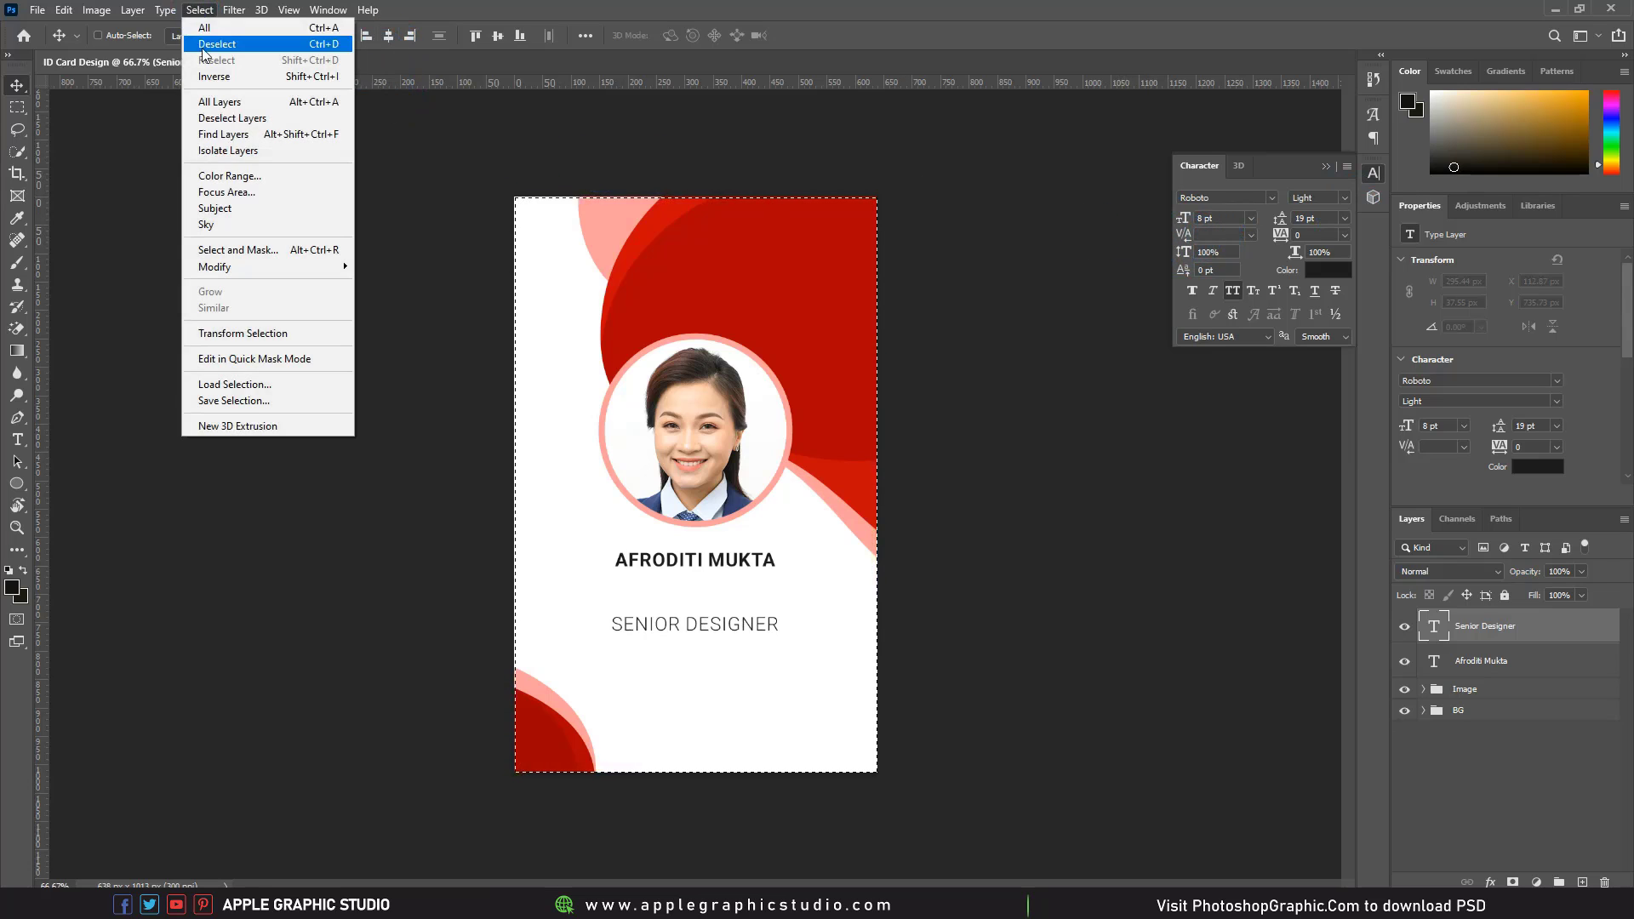
pyautogui.click(207, 48)
# Nudge the title up until it sits directly under the name.
pyautogui.hotkey('shift', 'Up')
pyautogui.hotkey('shift', 'Up')
pyautogui.hotkey('shift', 'Up')
pyautogui.hotkey('shift', 'Up')
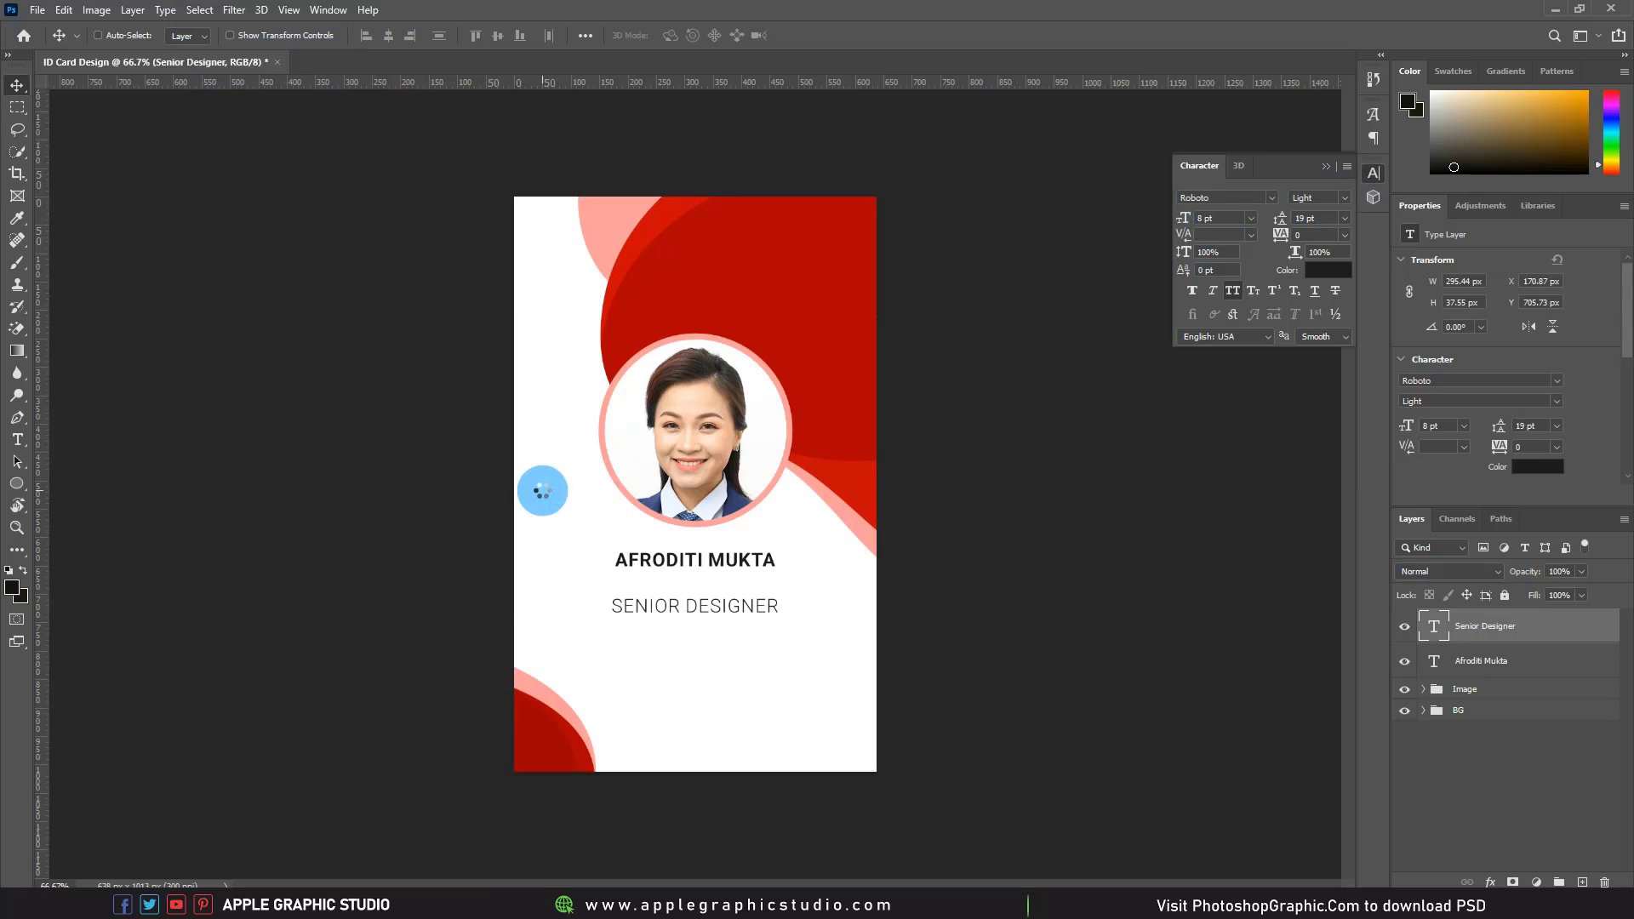
pyautogui.hotkey('shift', 'Up')
pyautogui.hotkey('shift', 'Up')
pyautogui.hotkey('shift', 'Up')
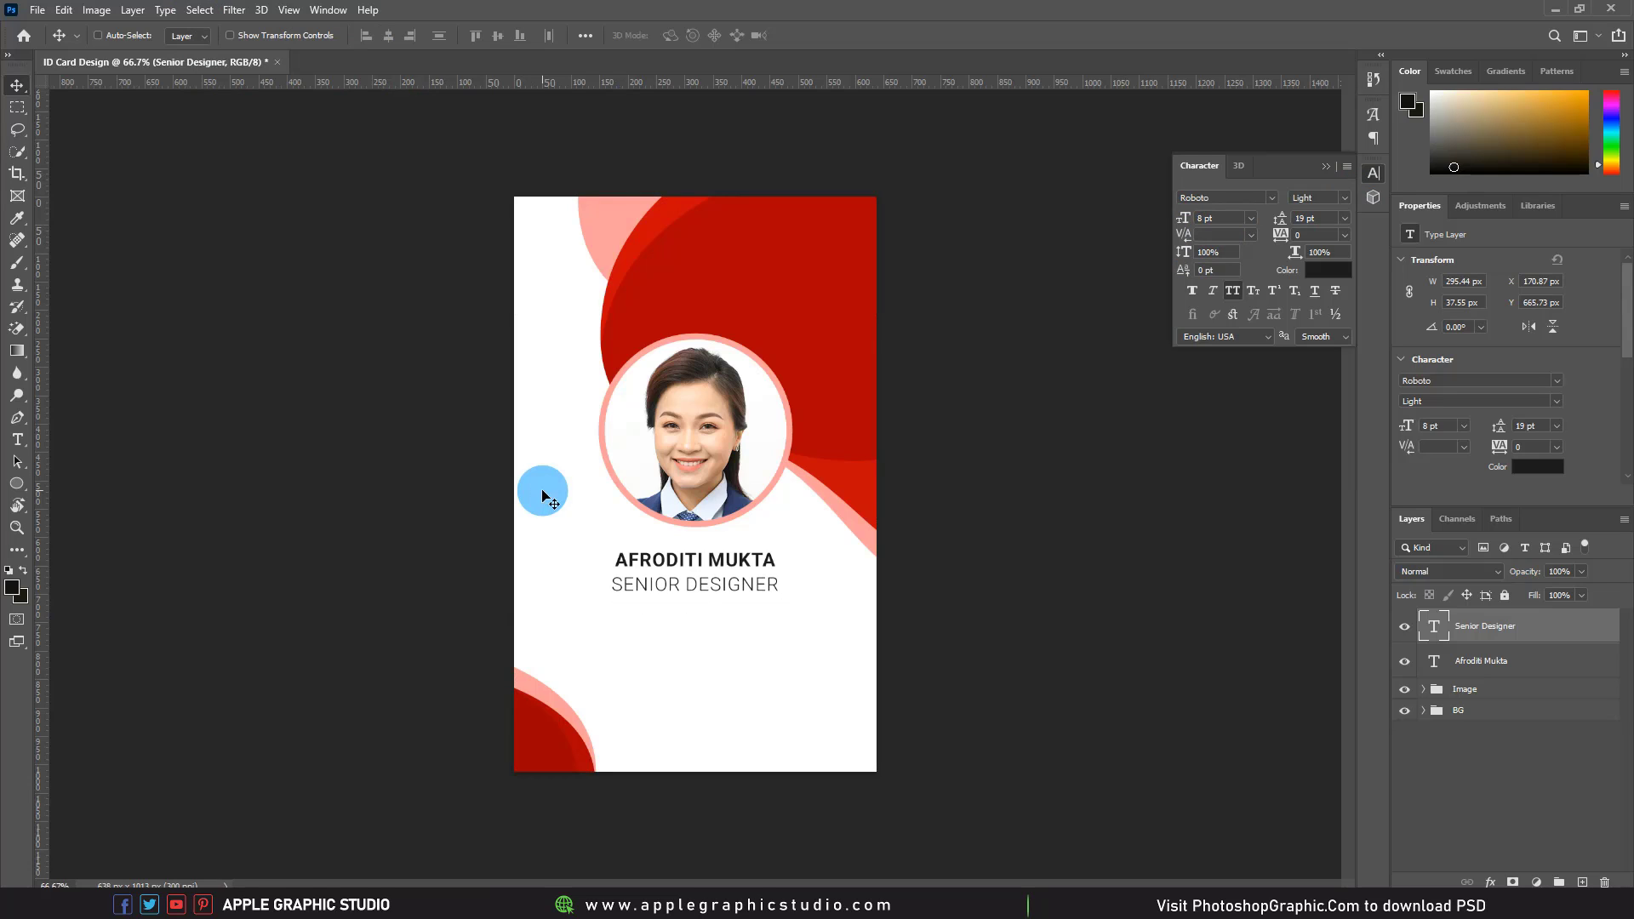
pyautogui.press('Up')
pyautogui.press('Up')
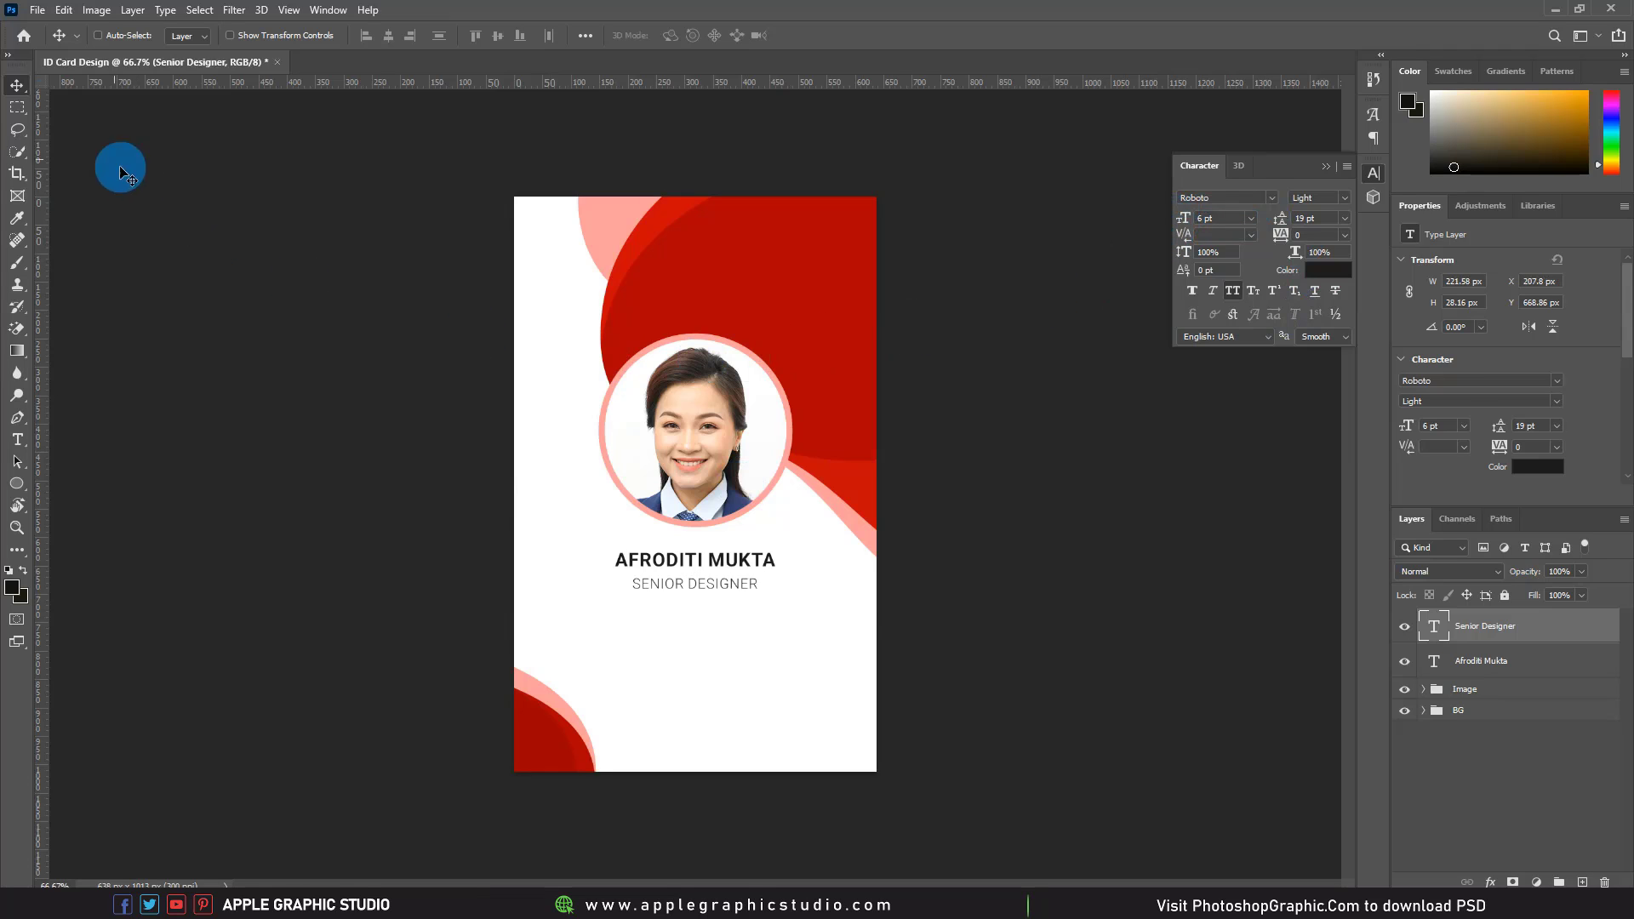
# Turn off All Caps on the title and set it to 6.5 pt.
pyautogui.scroll(1, 702, 656)
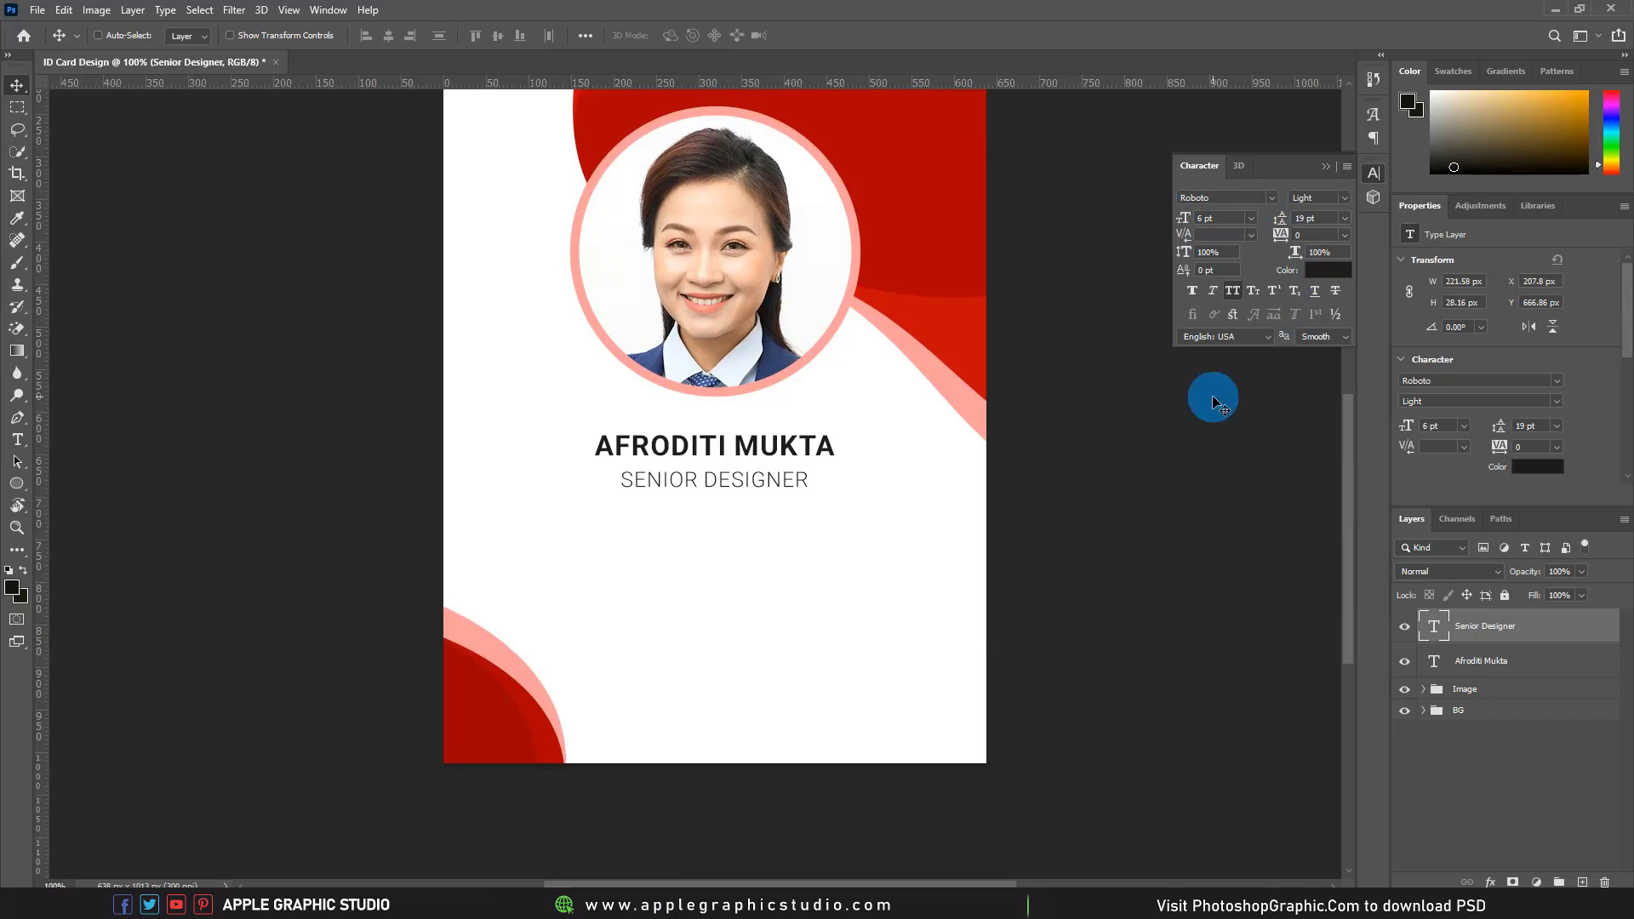
pyautogui.click(1234, 290)
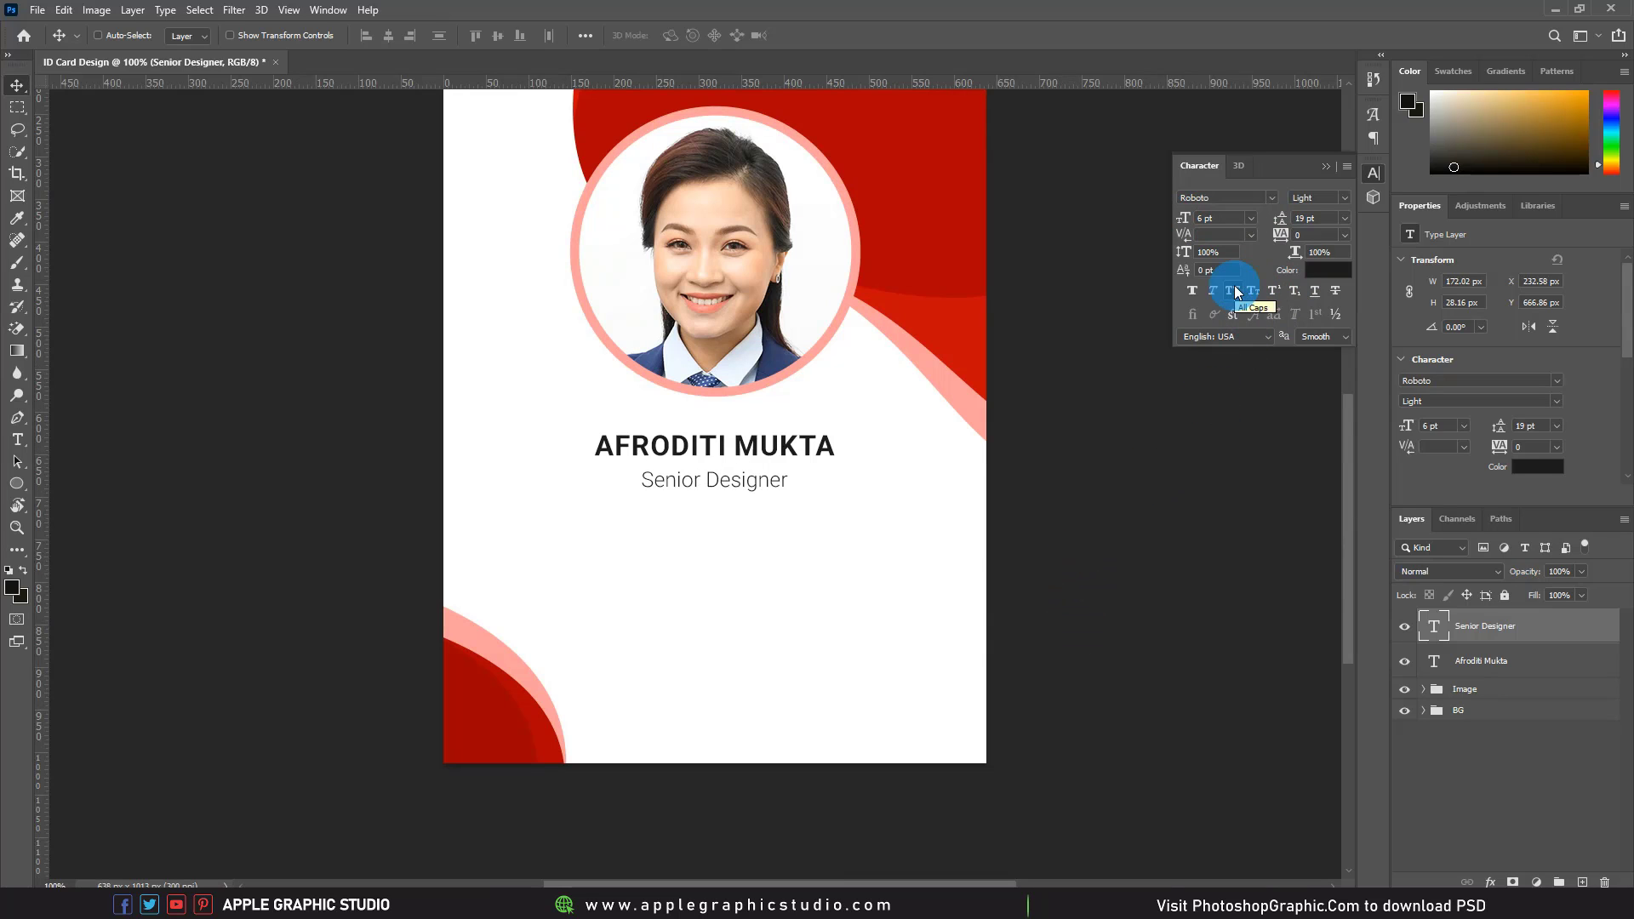
pyautogui.click(1190, 218)
pyautogui.moveTo(1190, 218); pyautogui.dragTo(1181, 221)
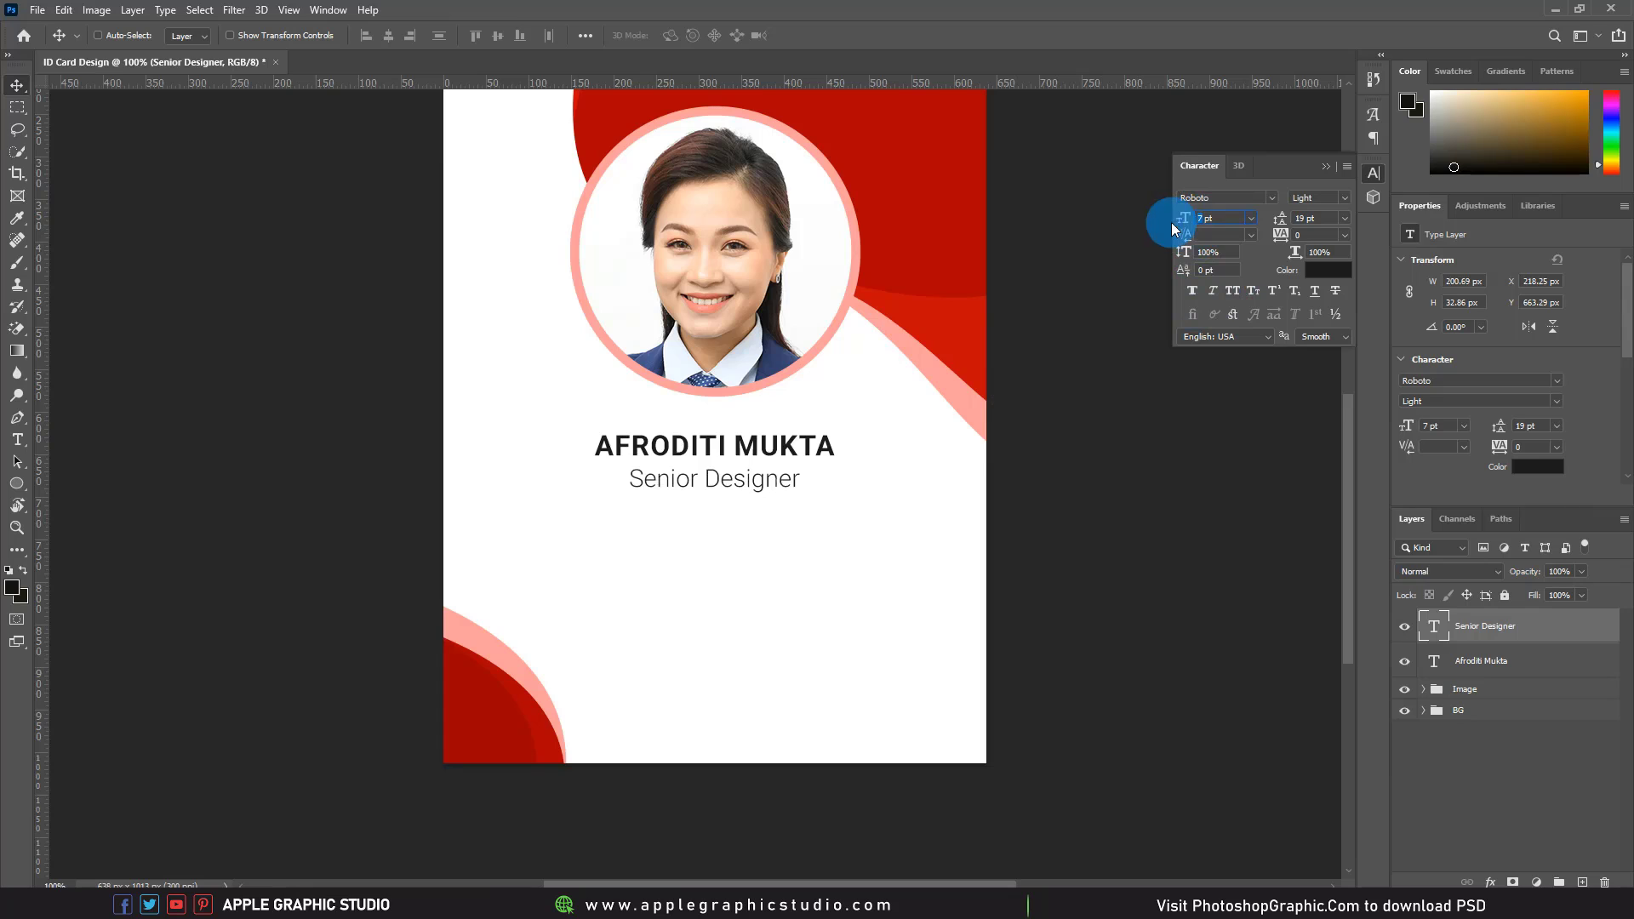
pyautogui.write('6.5')
pyautogui.press('Return')
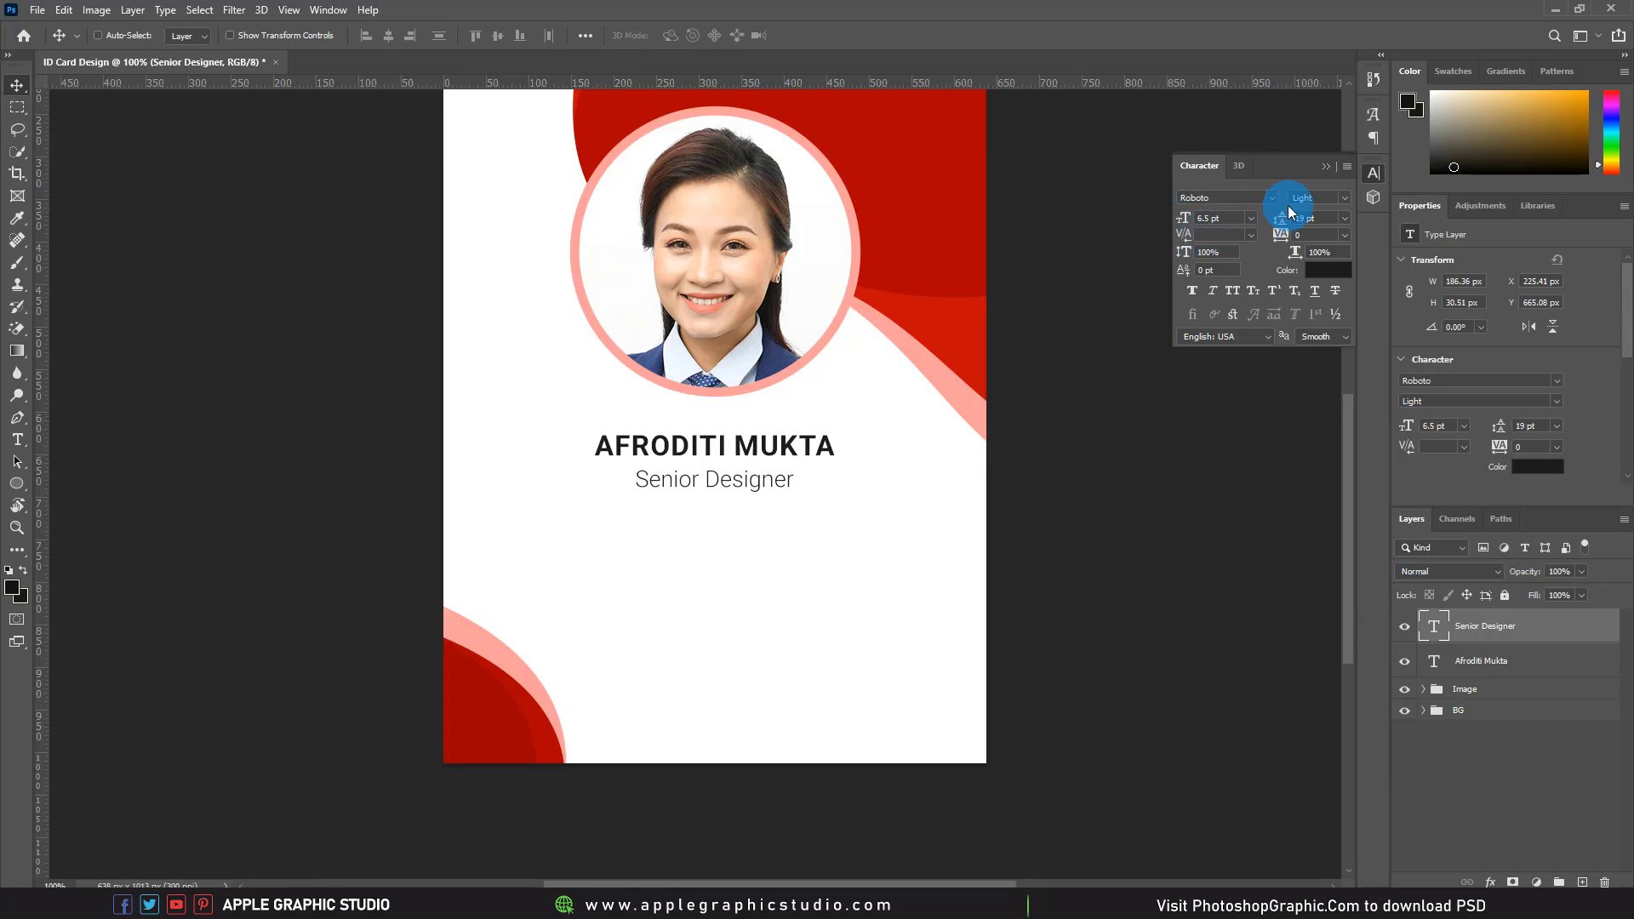
# Increase the title's font size to 7 pt.
pyautogui.click(1326, 167)
pyautogui.hotkey('ctrl', '-')
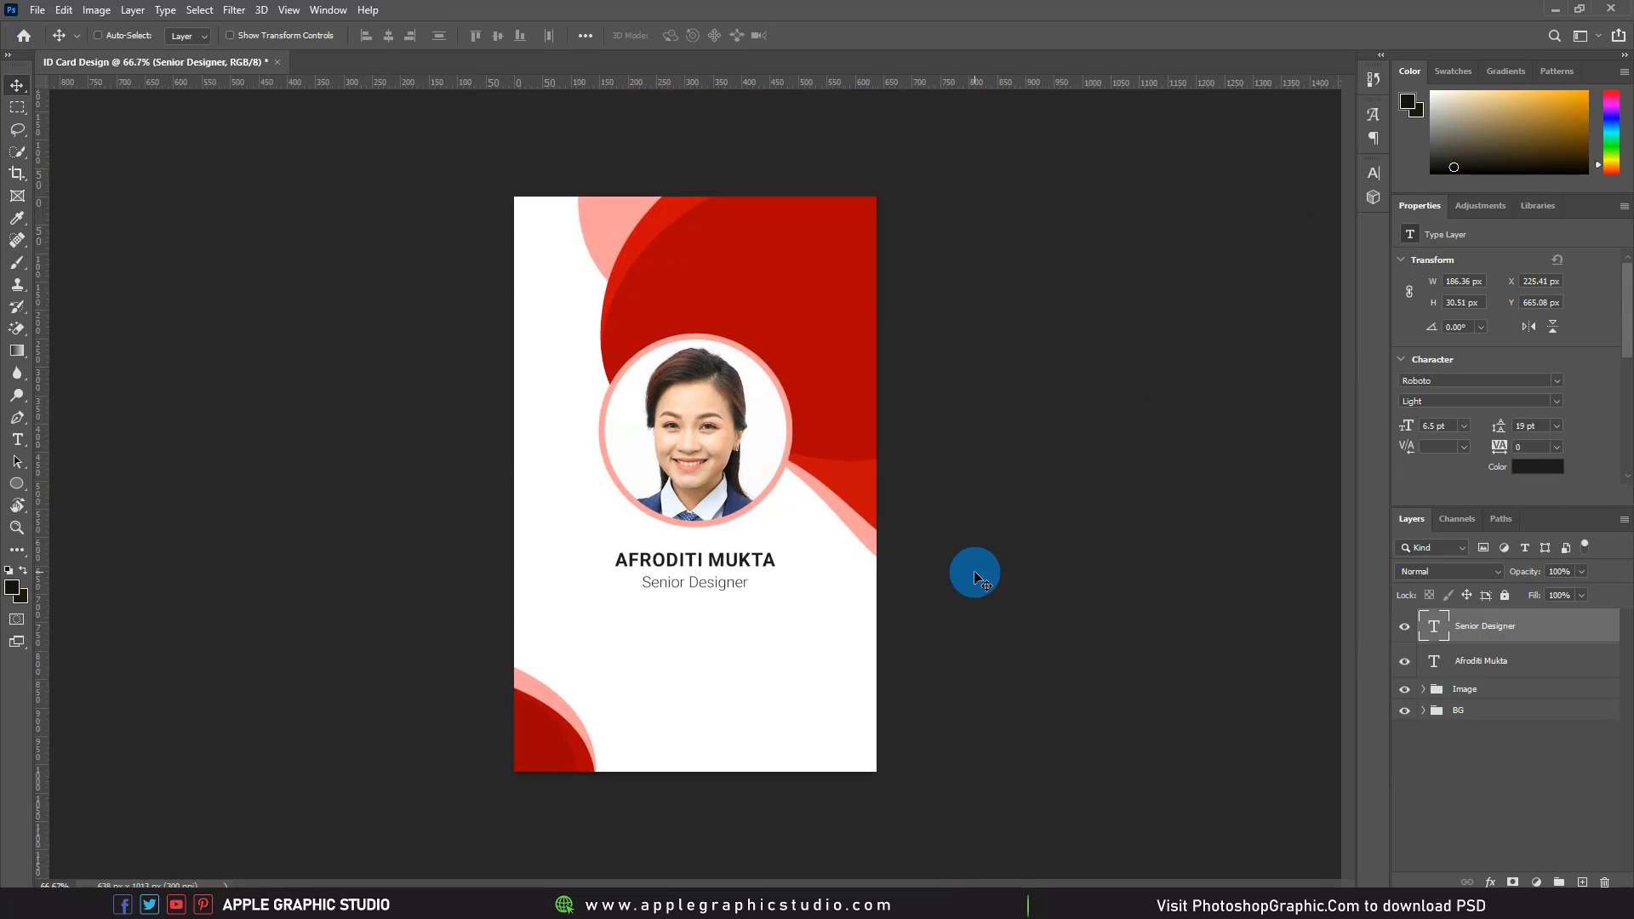
pyautogui.keyDown('ctrl'); pyautogui.click(666, 673); pyautogui.keyUp('ctrl')
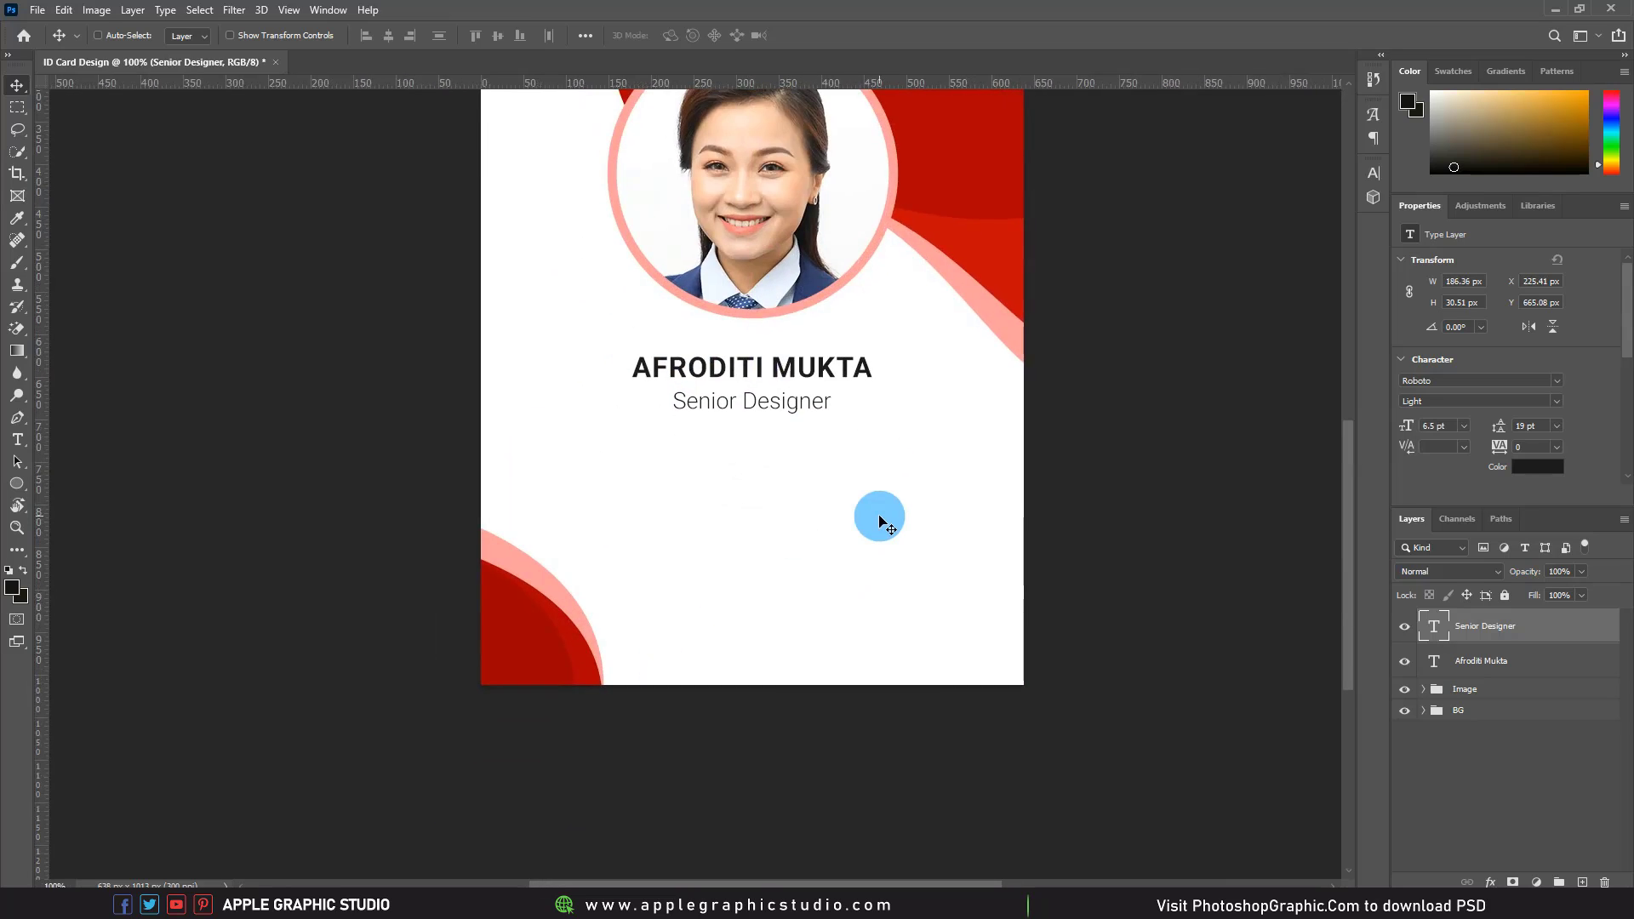
pyautogui.click(1375, 172)
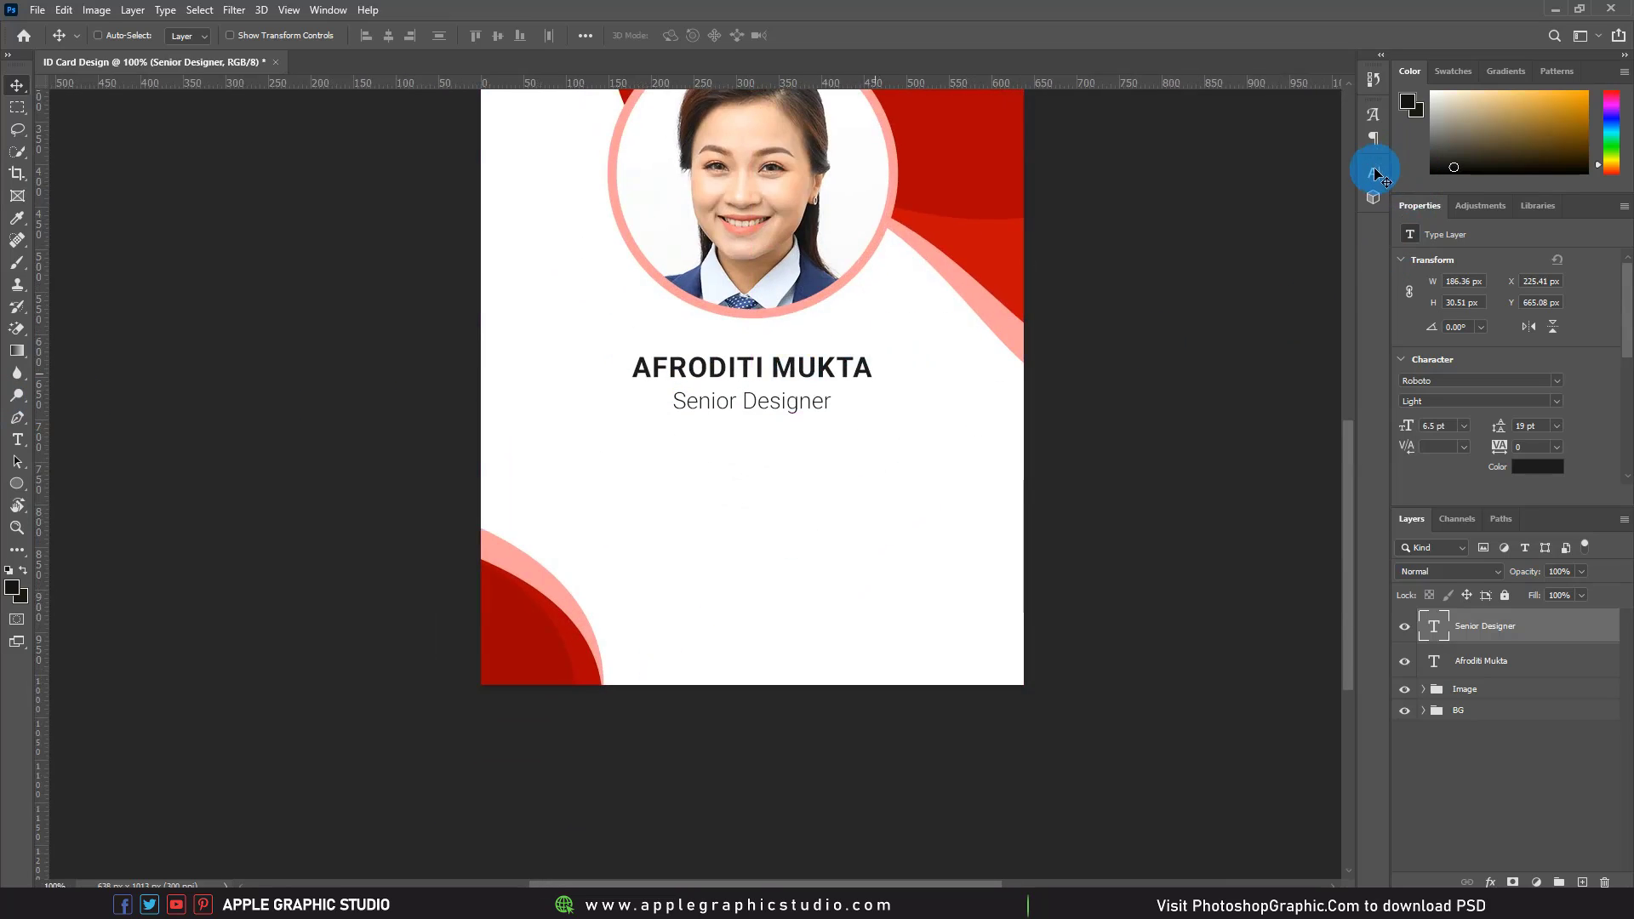
pyautogui.click(1374, 163)
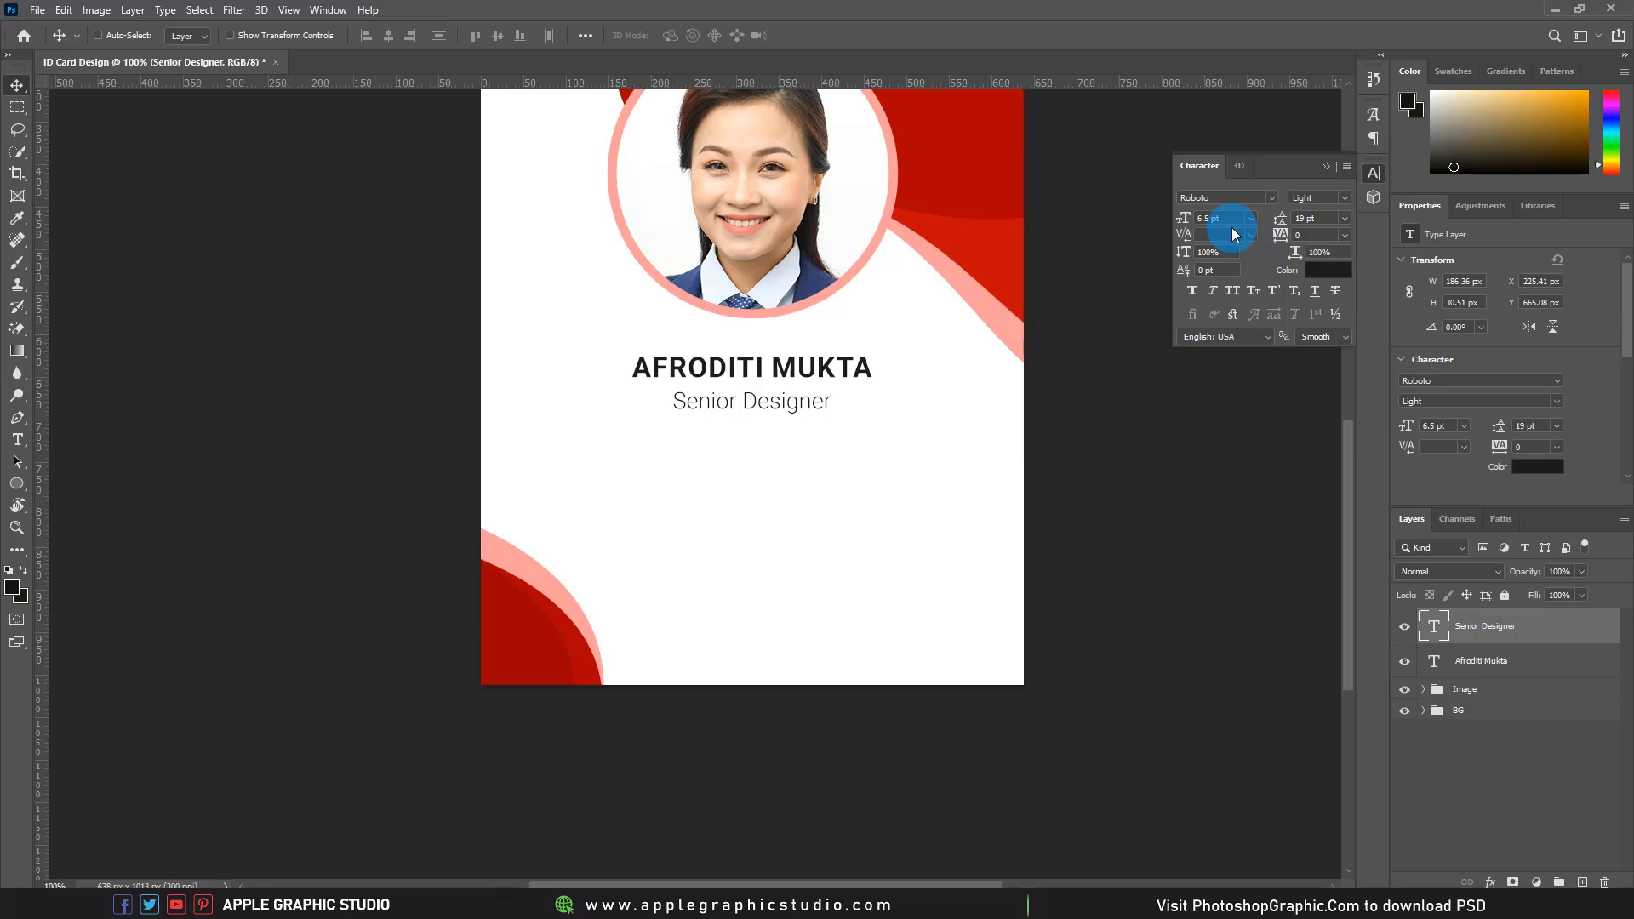
pyautogui.write('7')
pyautogui.click(1135, 208)
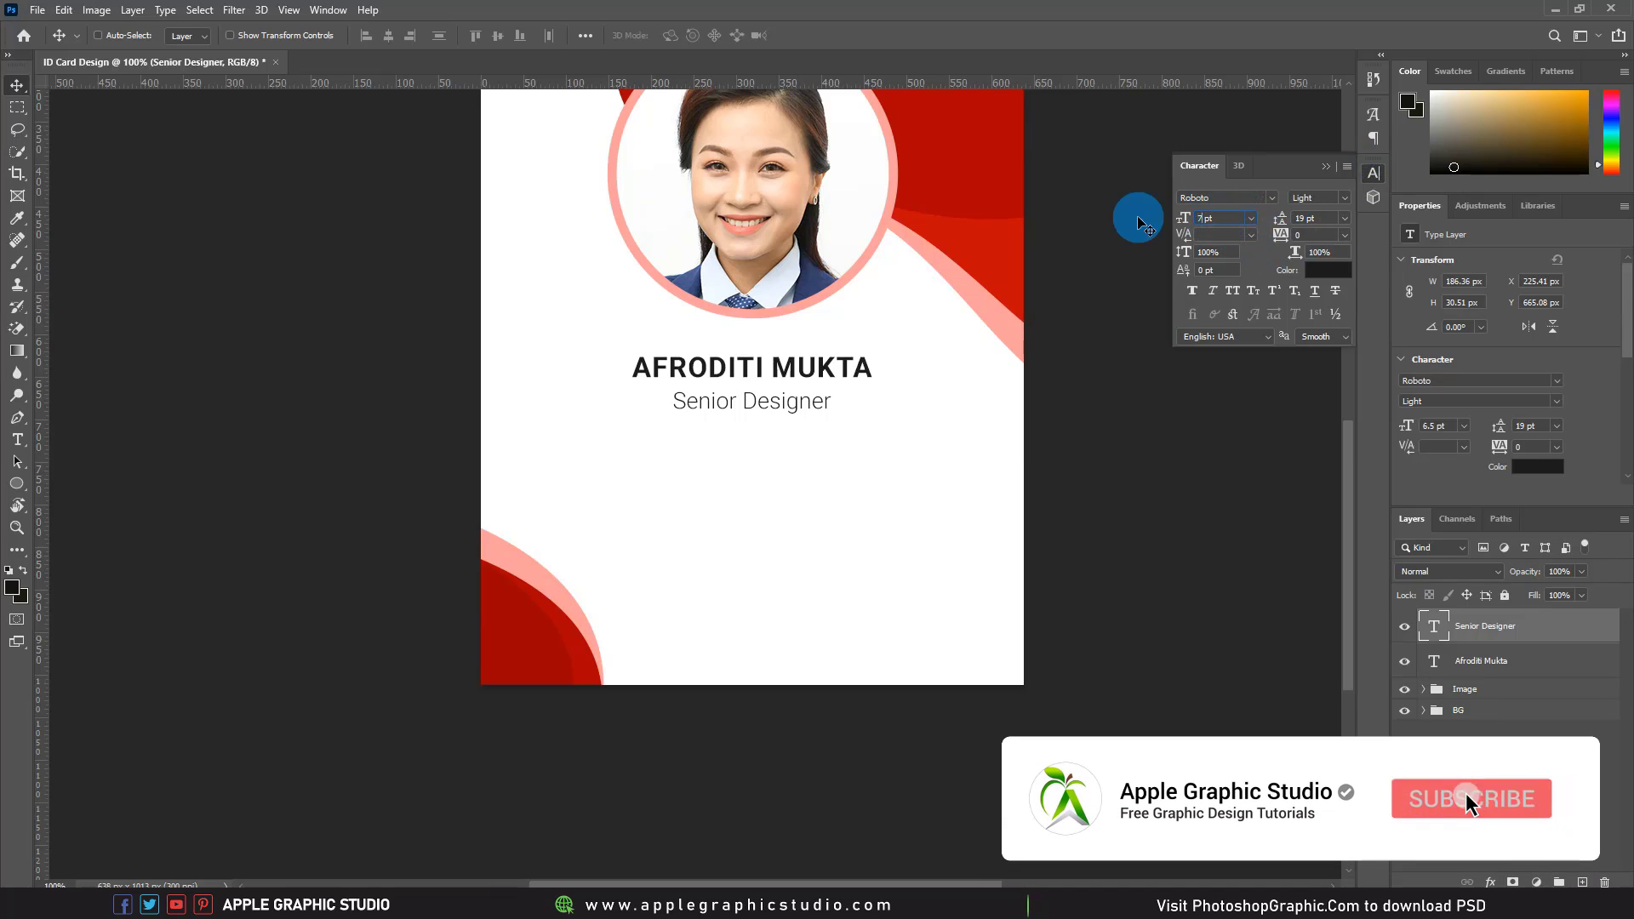
pyautogui.click(1313, 206)
pyautogui.click(1325, 165)
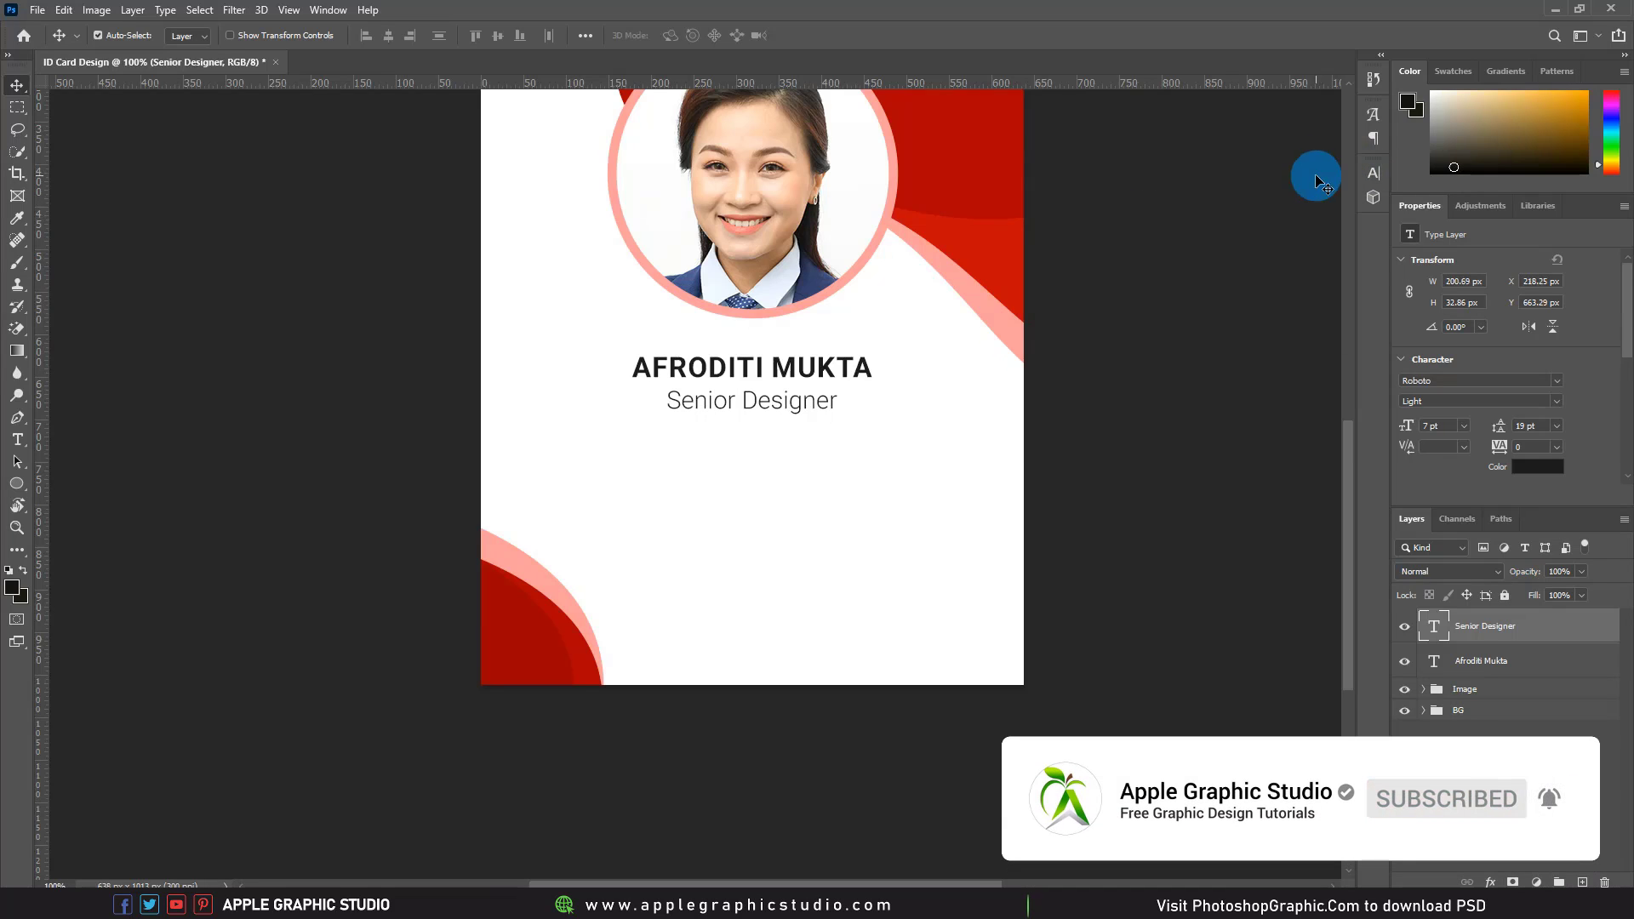
# Group the Senior Designer title with the name layer into a Title group.
pyautogui.keyDown('ctrl'); pyautogui.keyDown('alt'); pyautogui.click(956, 460); pyautogui.keyUp('alt'); pyautogui.keyUp('ctrl')
pyautogui.keyDown('ctrl'); pyautogui.click(628, 756); pyautogui.keyUp('ctrl')
pyautogui.scroll(-3, 821, 672)
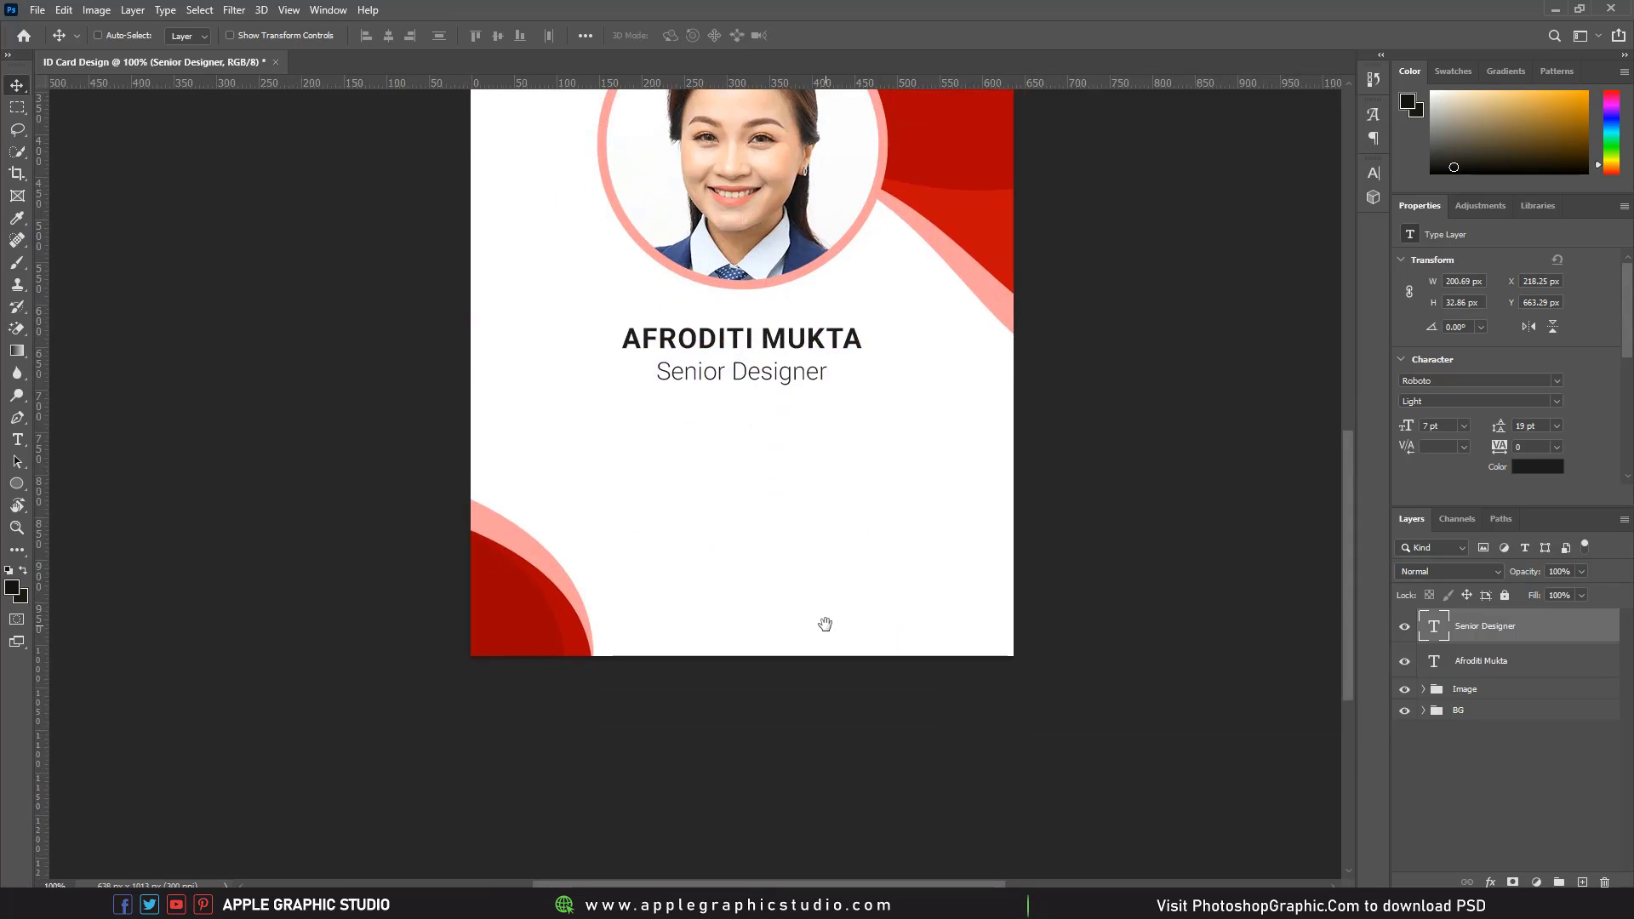
pyautogui.keyDown('shift'); pyautogui.click(1501, 672); pyautogui.keyUp('shift')
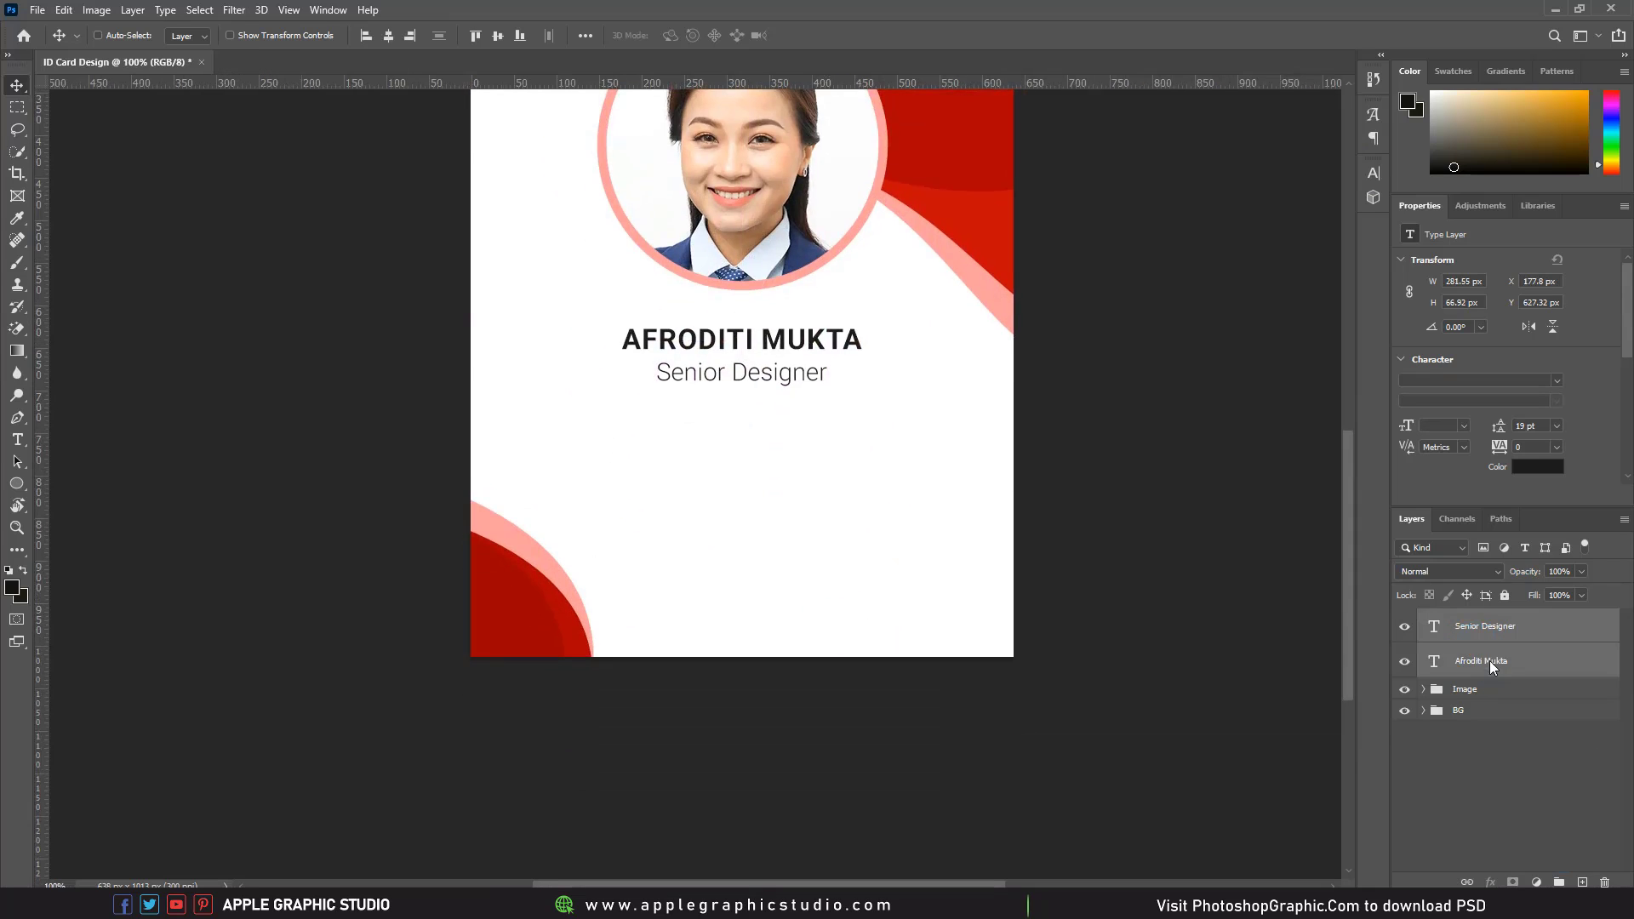
pyautogui.click(1560, 881)
pyautogui.write('Title')
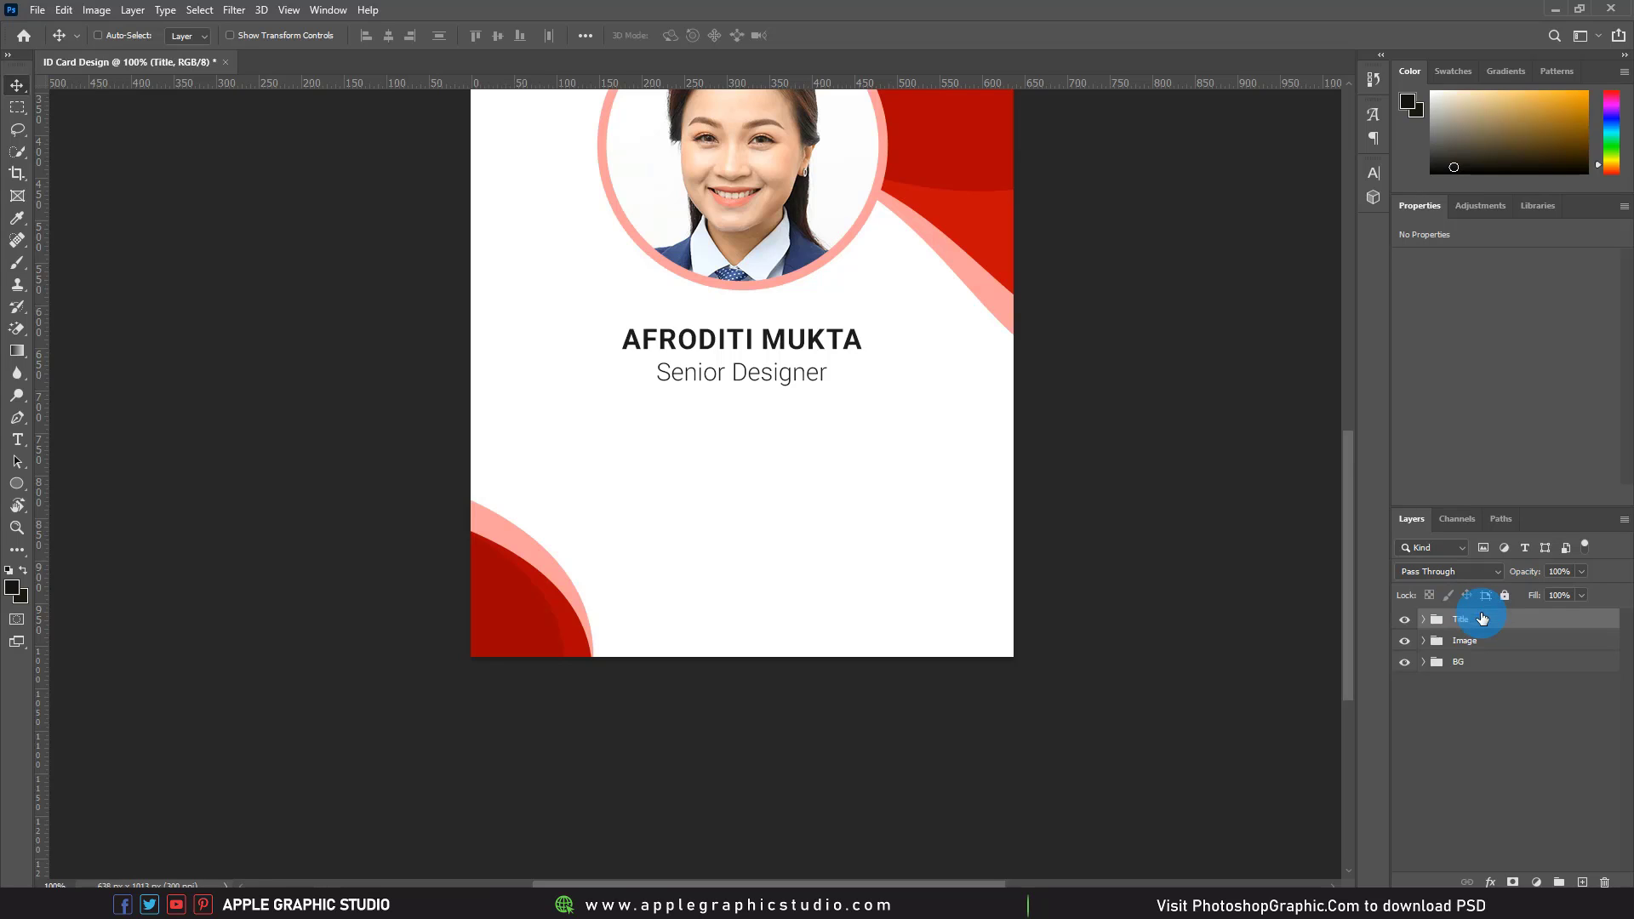
# Start a new left-aligned text block below the title beginning with 'ID'.
pyautogui.press('ctrl')
pyautogui.click(1583, 881)
pyautogui.click(18, 440)
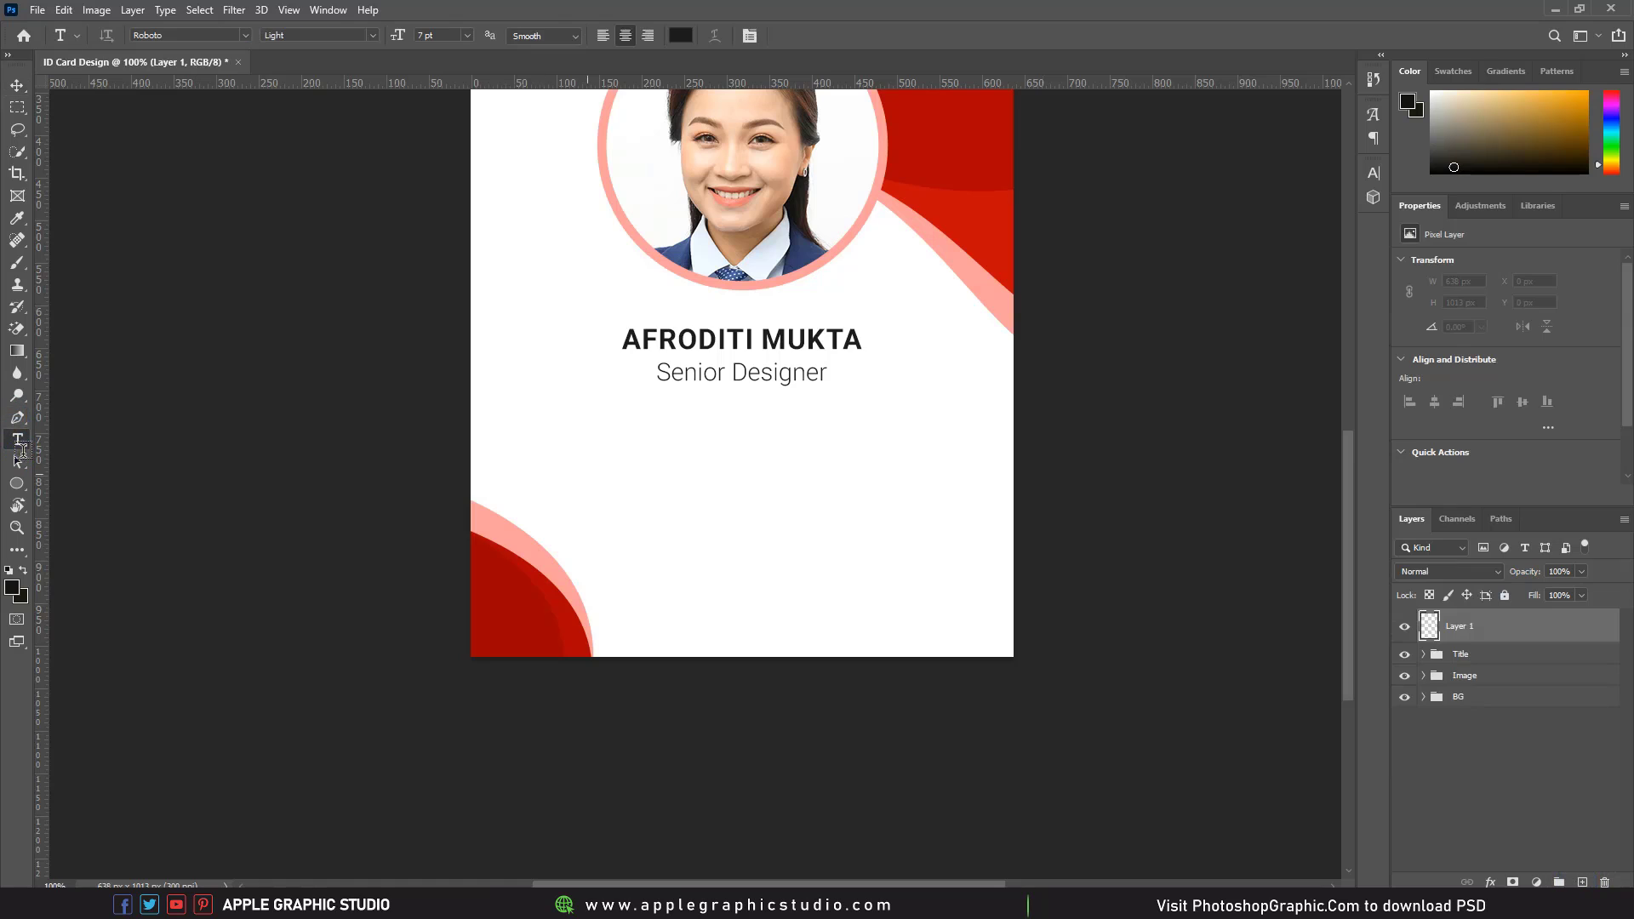
pyautogui.click(602, 460)
pyautogui.write('ID No:')
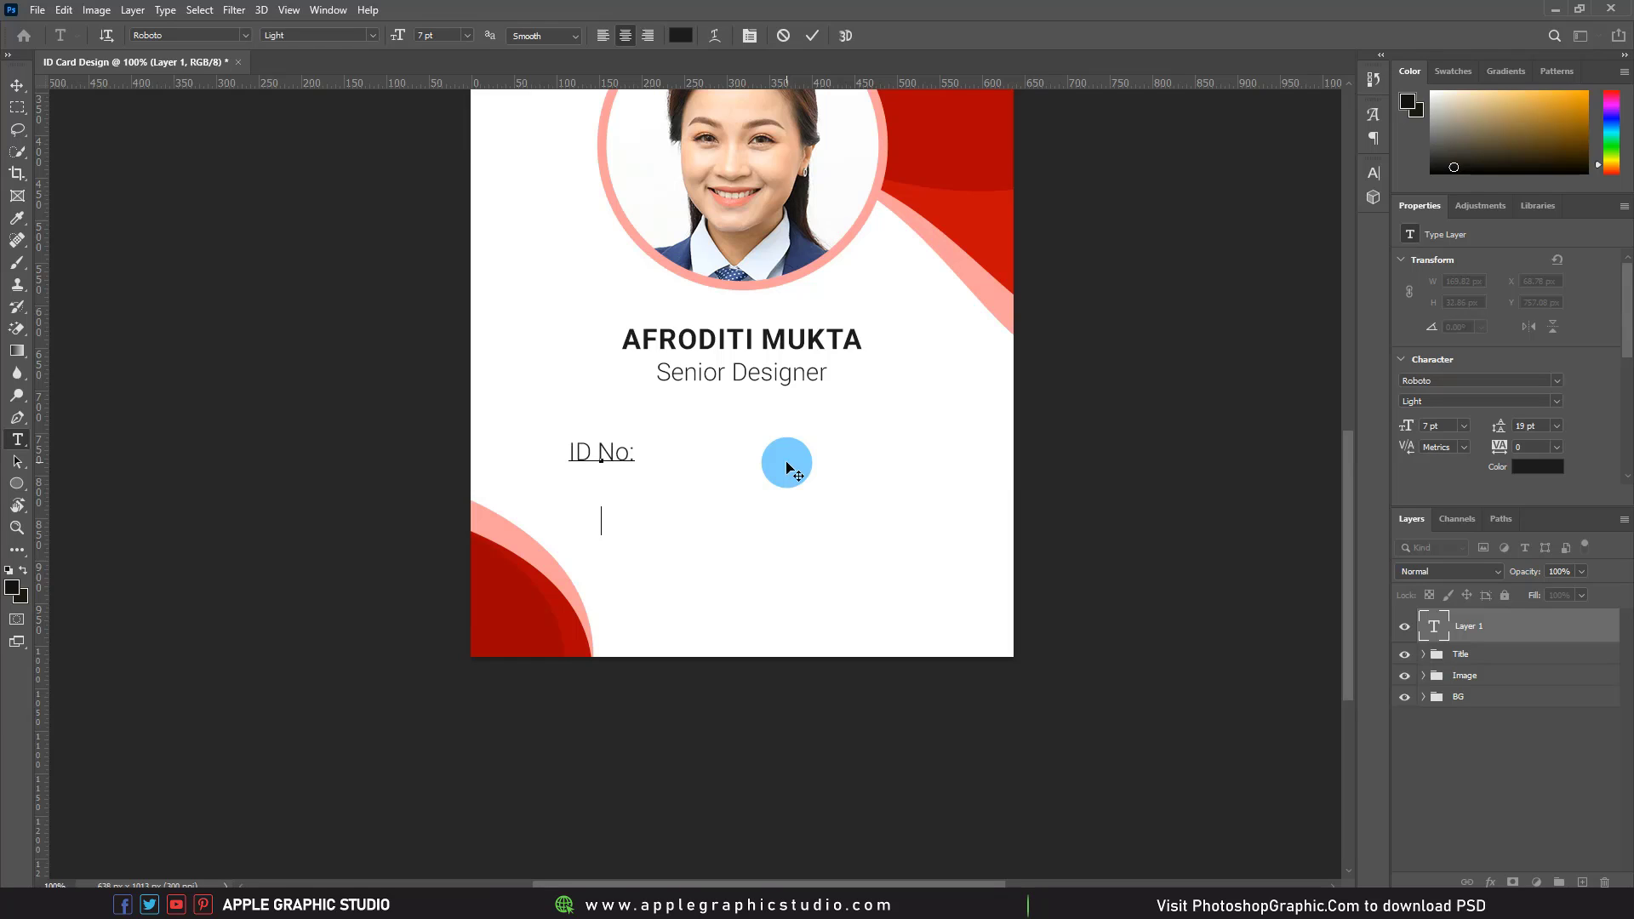
pyautogui.hotkey('ctrl', 'a')
pyautogui.click(602, 36)
pyautogui.click(616, 486)
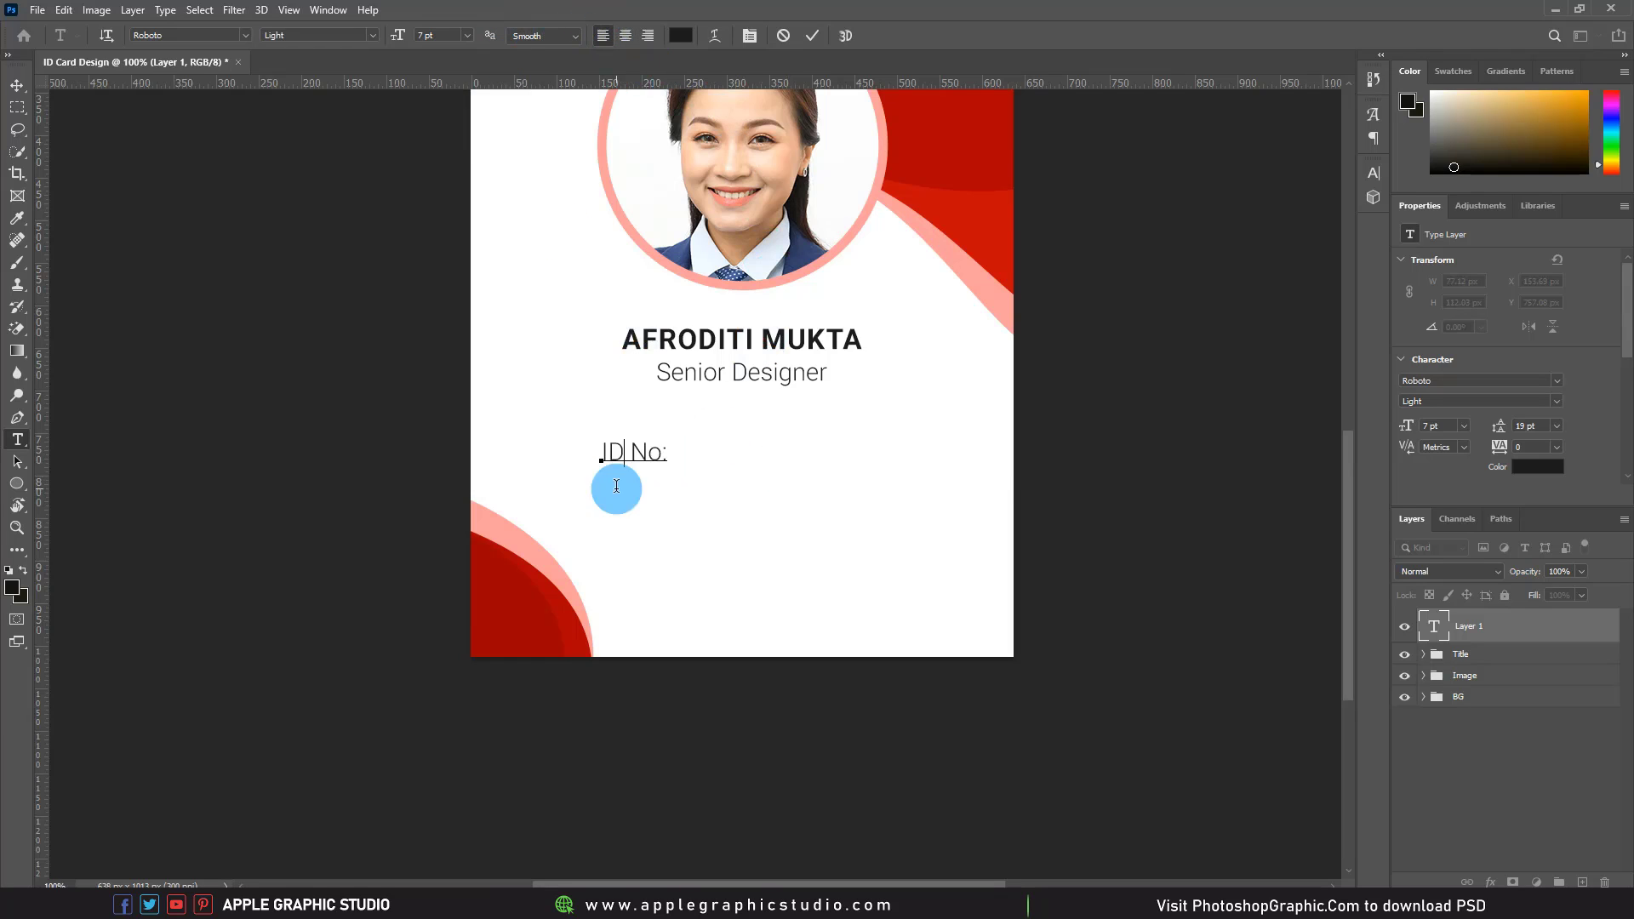
pyautogui.click(663, 462)
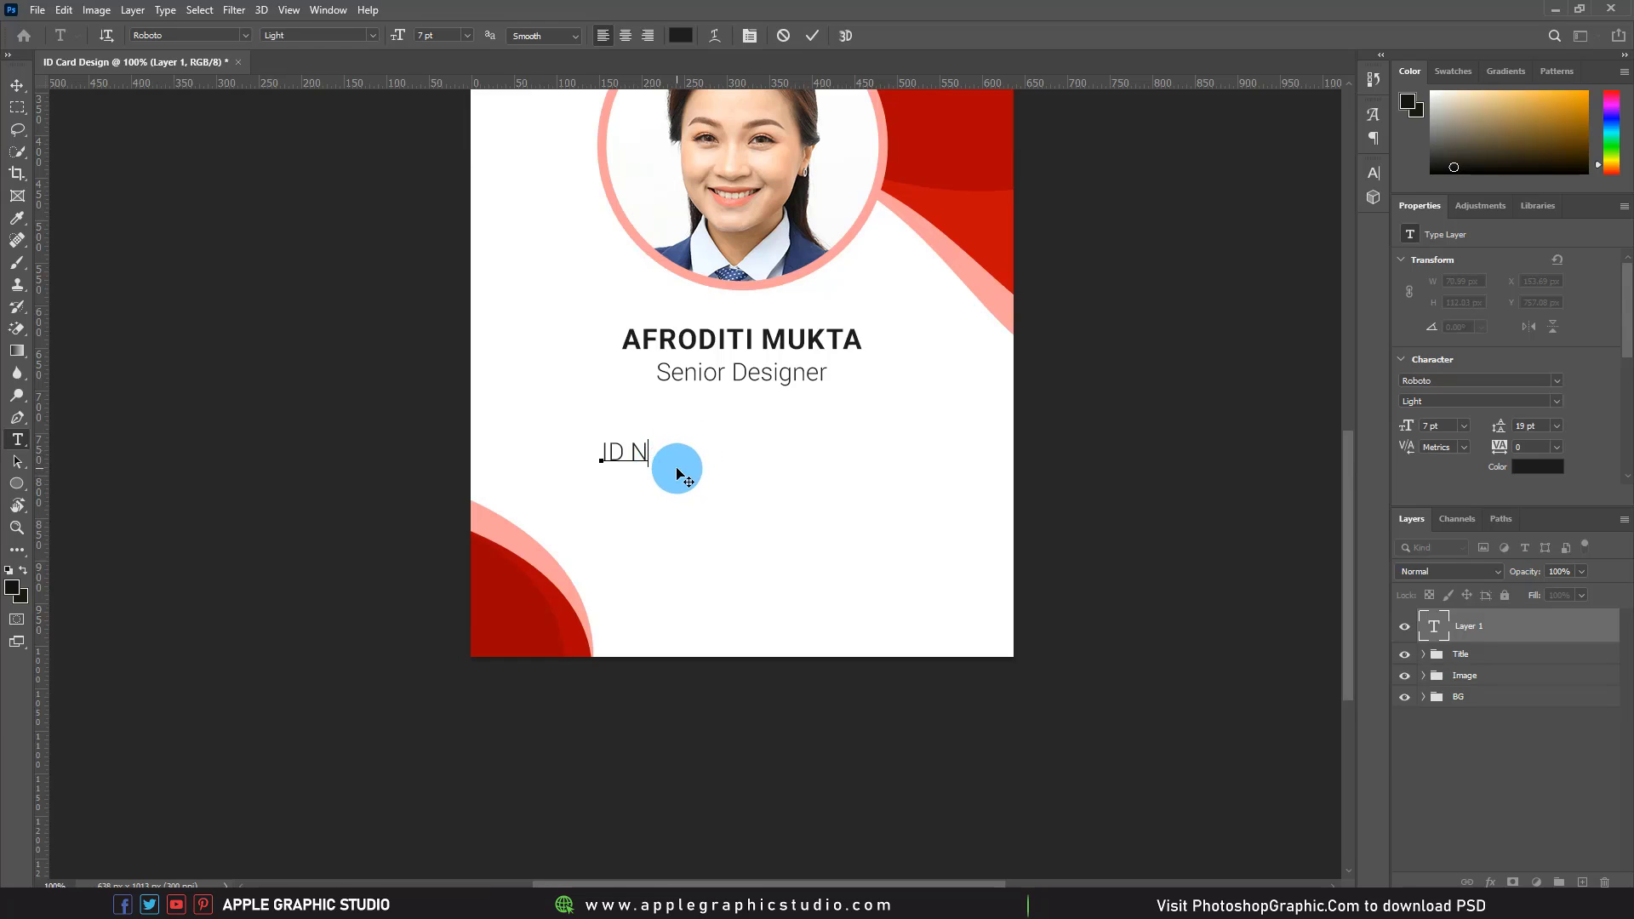
# Complete the label lines ID No, DOB, Email and Phone, removing the stray colon.
pyautogui.click(672, 457)
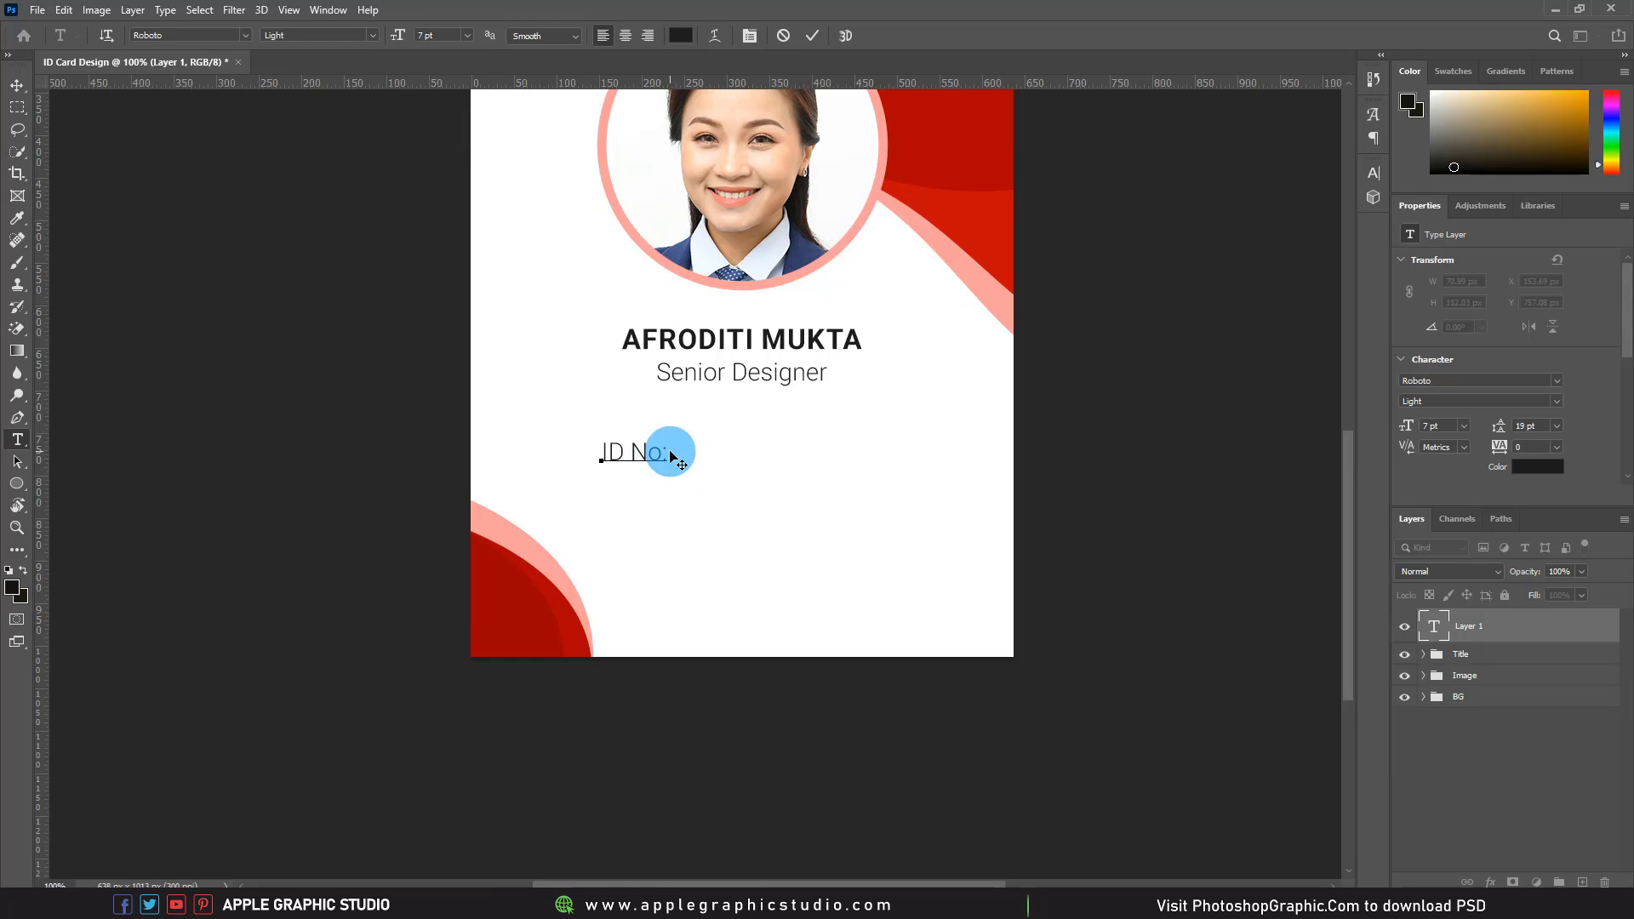
pyautogui.hotkey('ctrl', 'a')
pyautogui.hotkey('ctrl', 't')
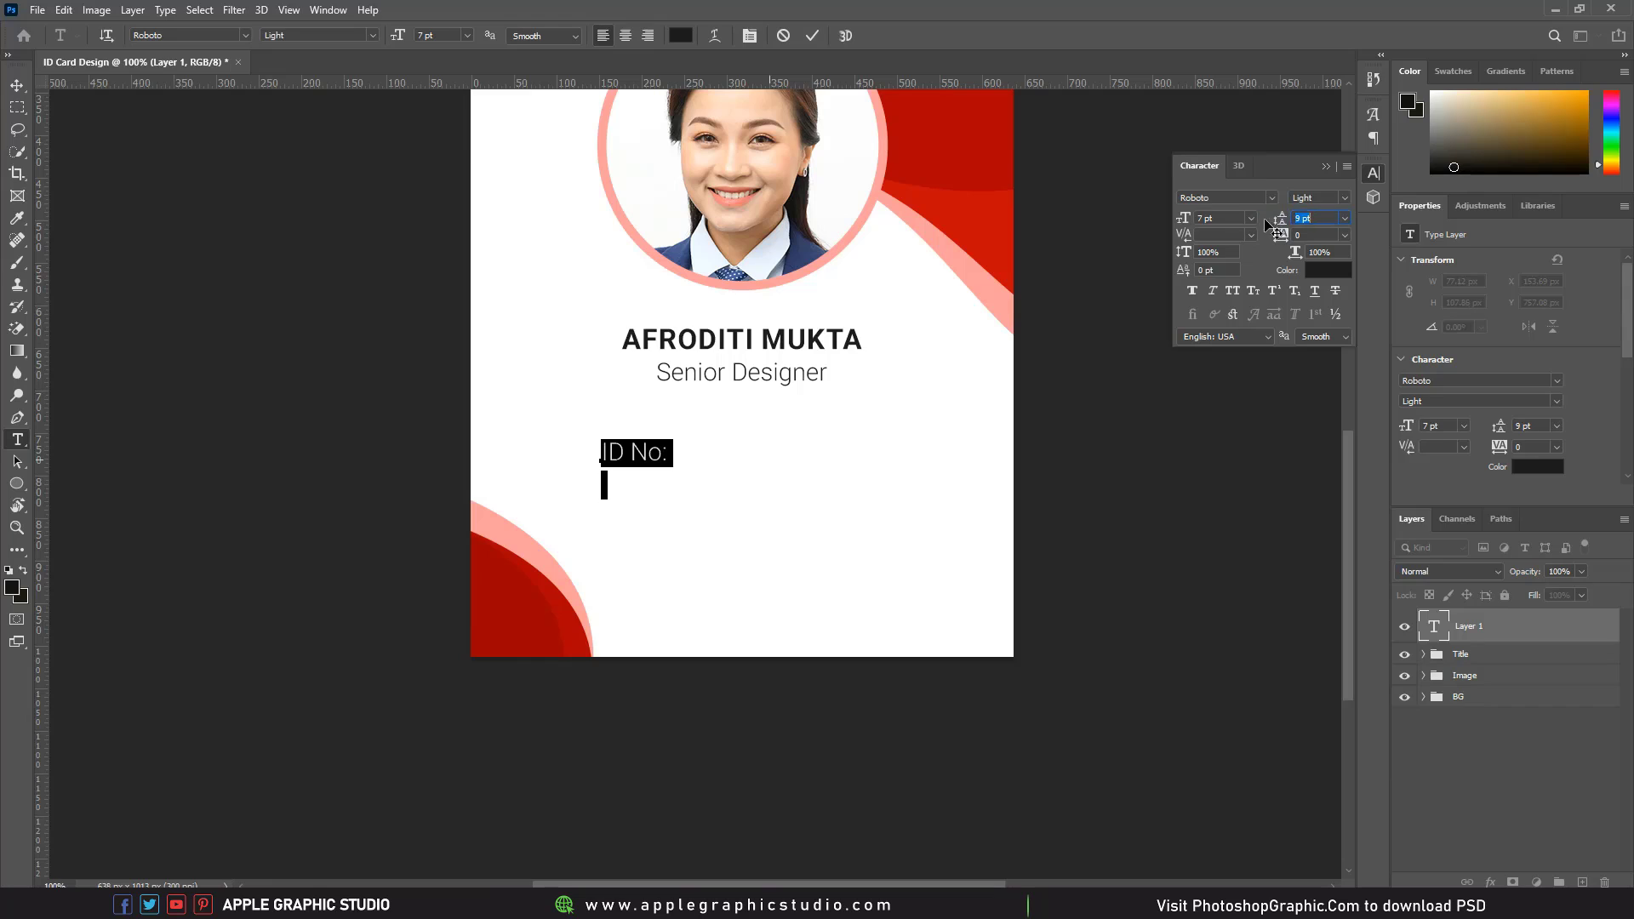
pyautogui.click(627, 473)
pyautogui.click(1234, 640)
pyautogui.write('DOB')
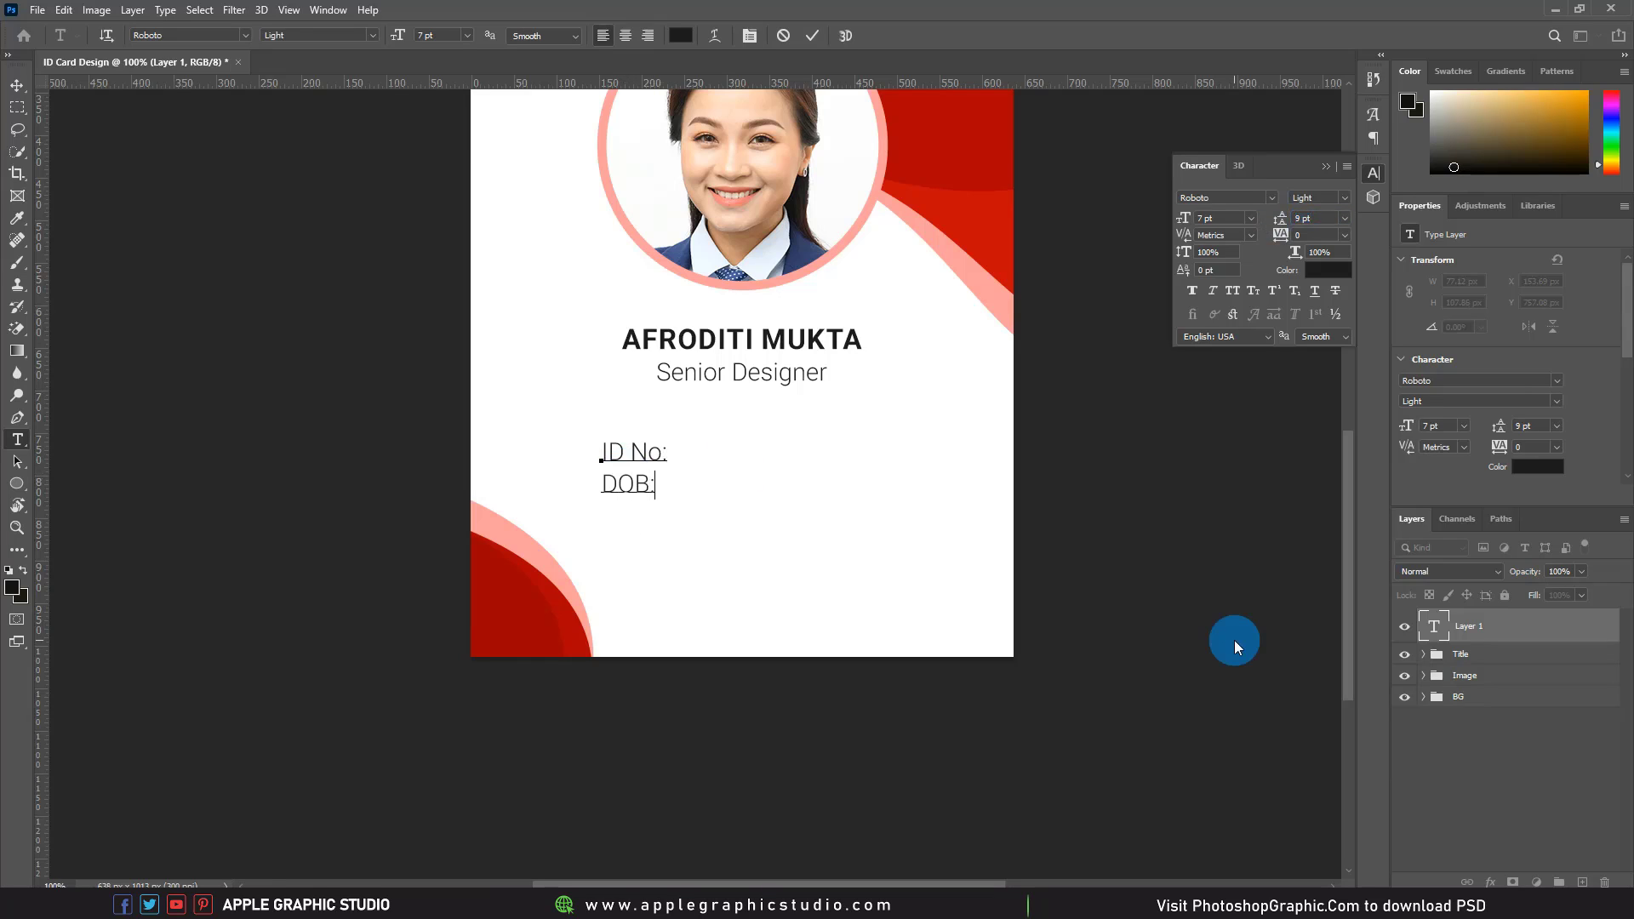
pyautogui.click(672, 452)
pyautogui.press('BackSpace')
pyautogui.click(679, 493)
pyautogui.press('Return')
pyautogui.write('Email')
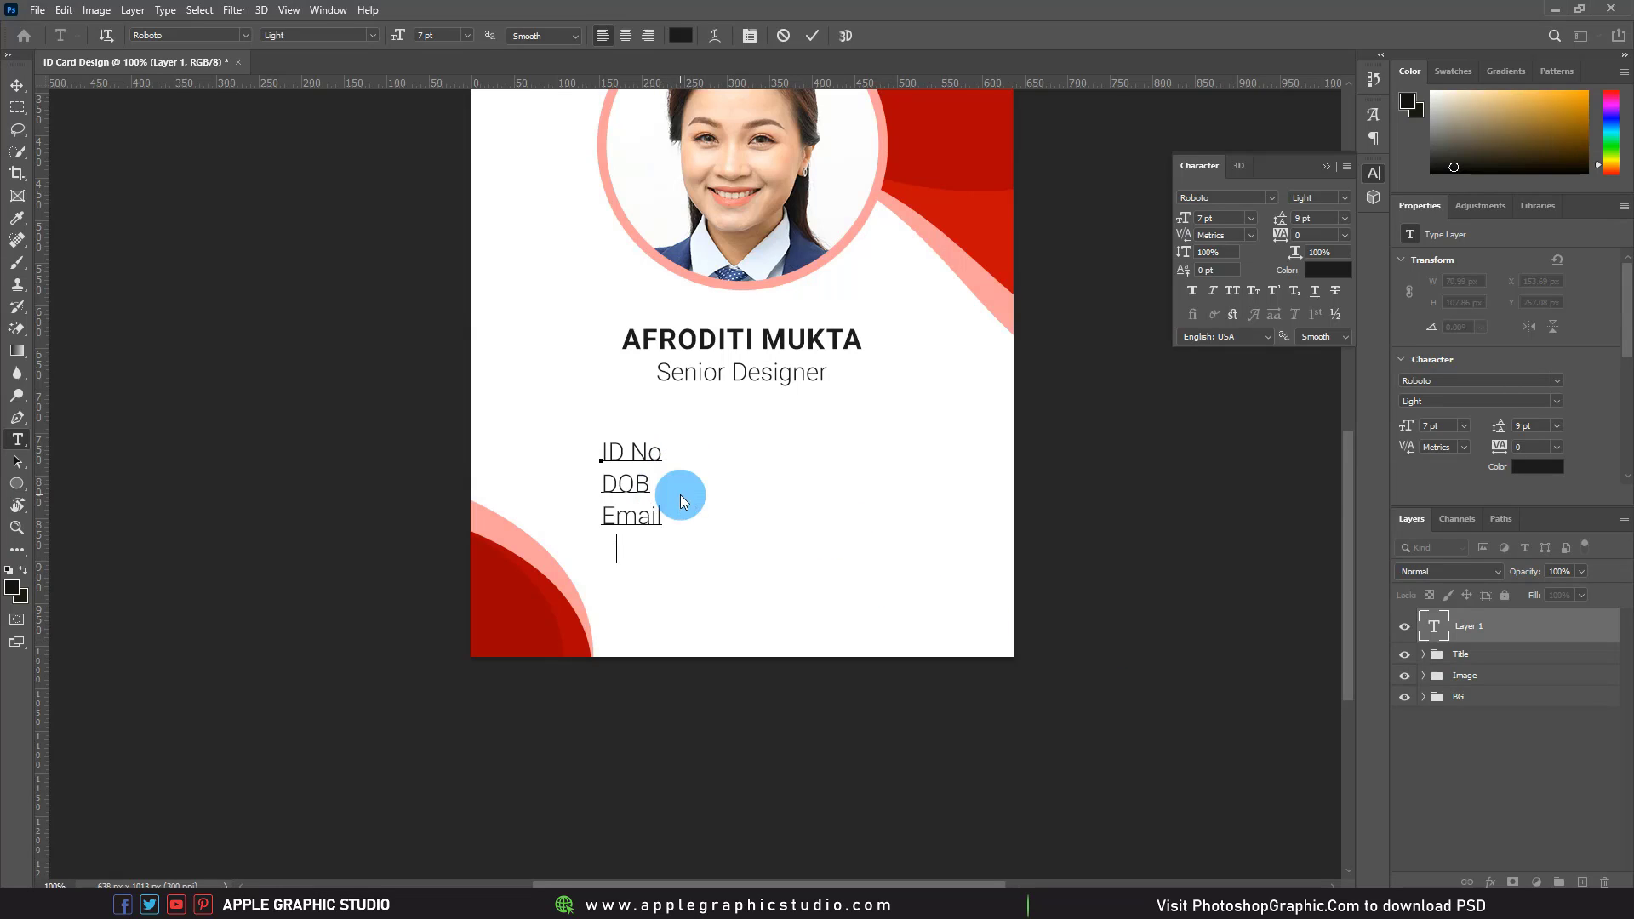
# Set the label block to Roboto Regular with 11 pt leading.
pyautogui.hotkey('ctrl', 'a')
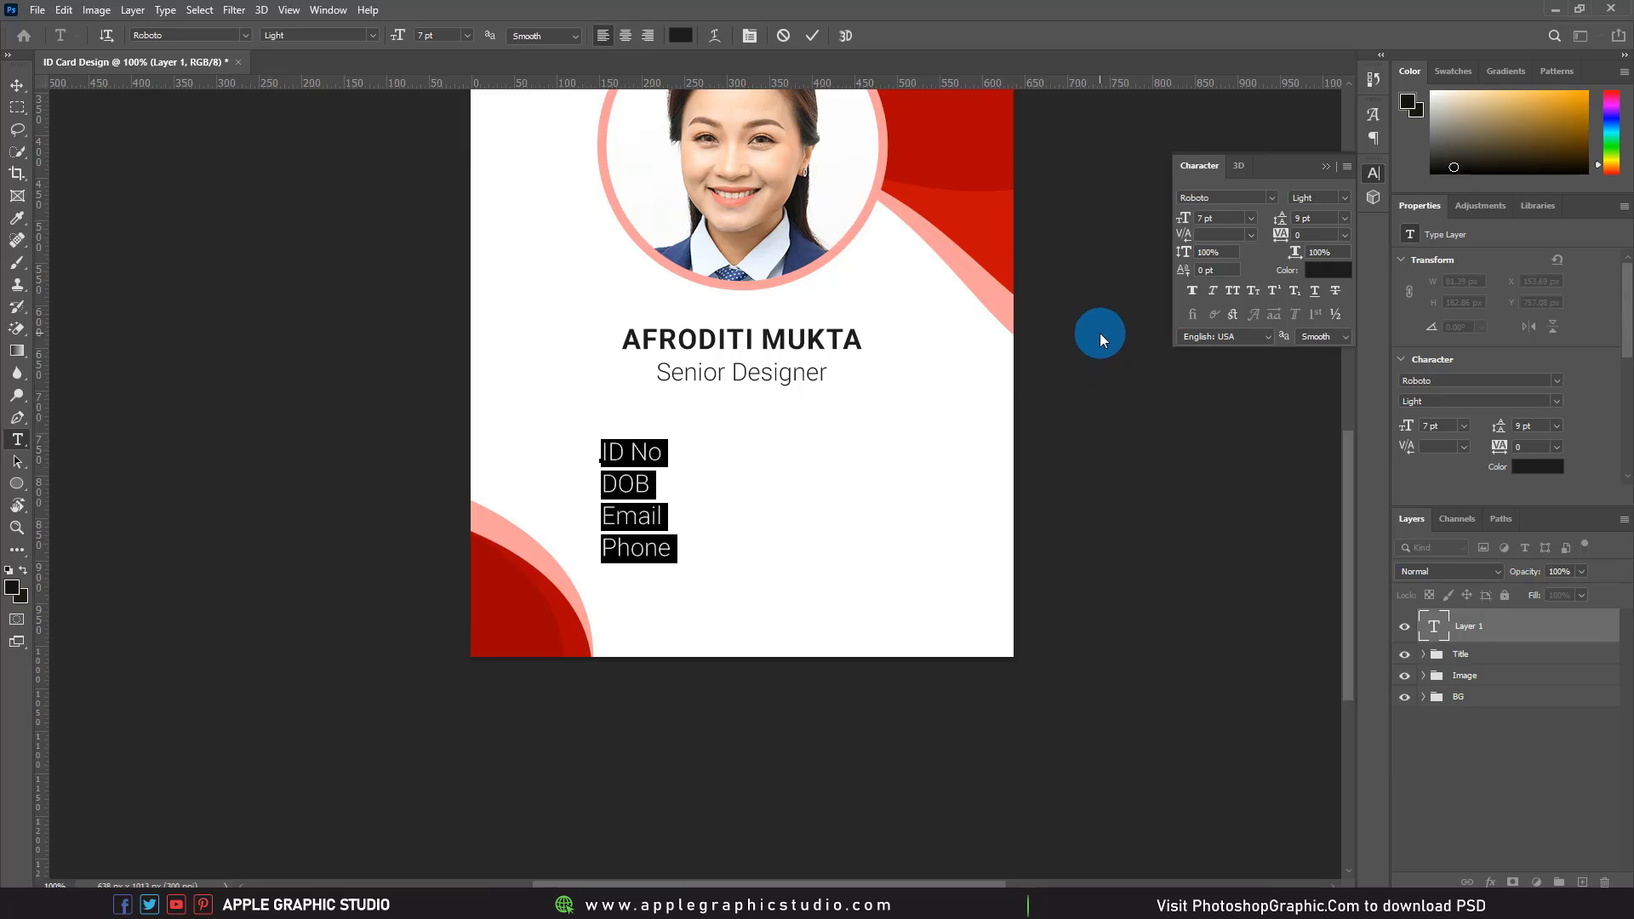
pyautogui.click(810, 34)
pyautogui.click(1343, 197)
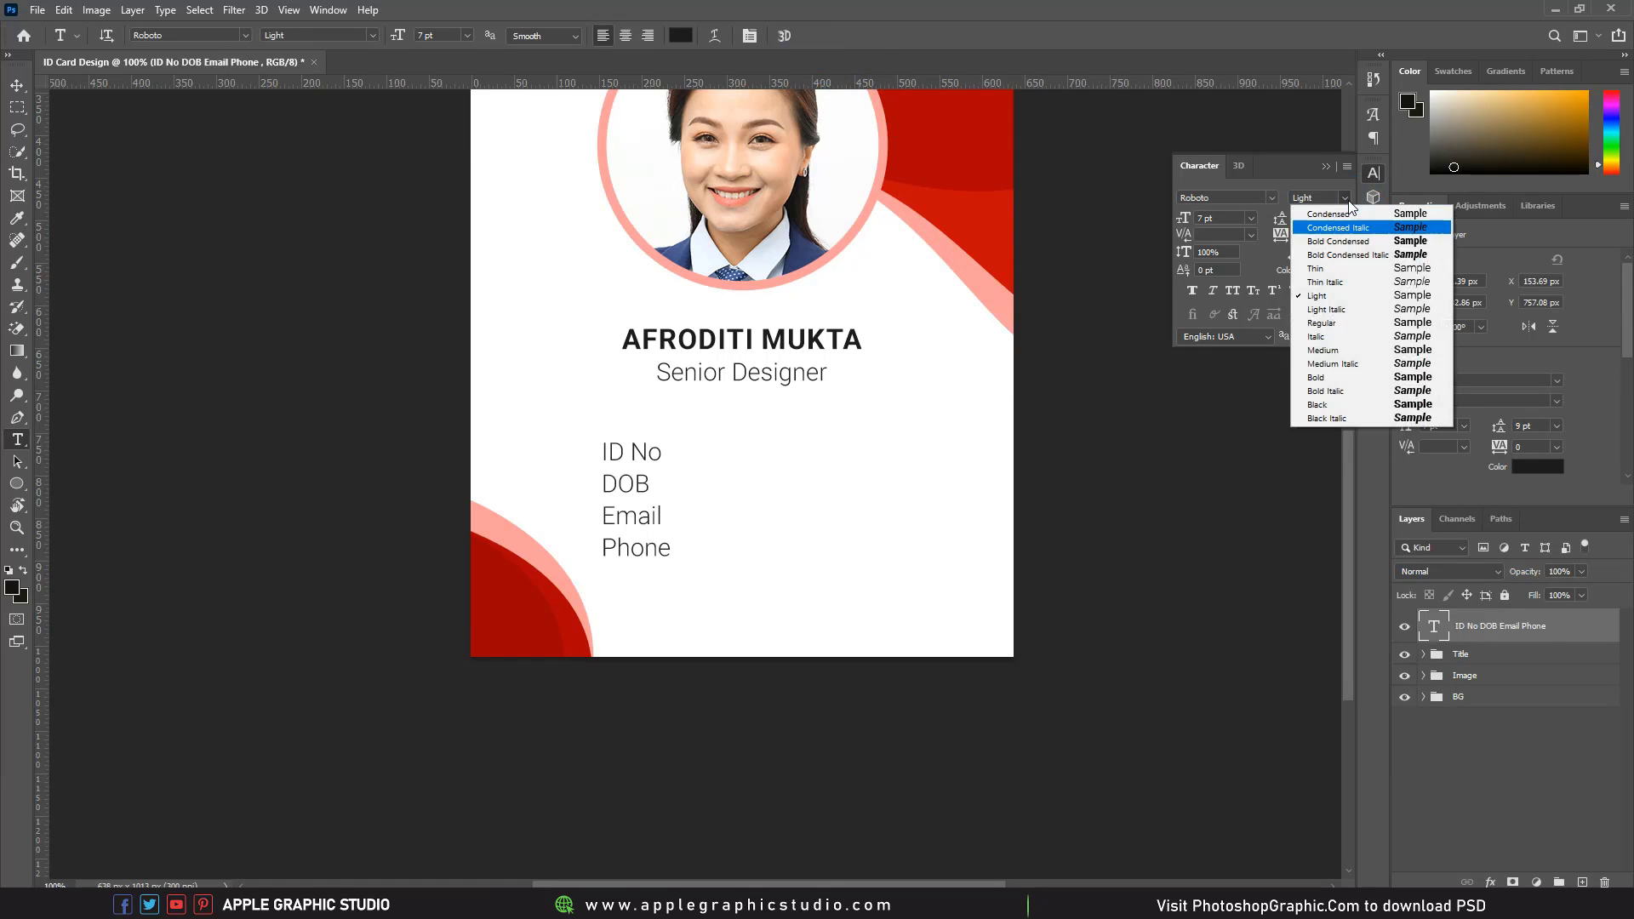
pyautogui.click(1333, 326)
pyautogui.hotkey('ctrl', '-')
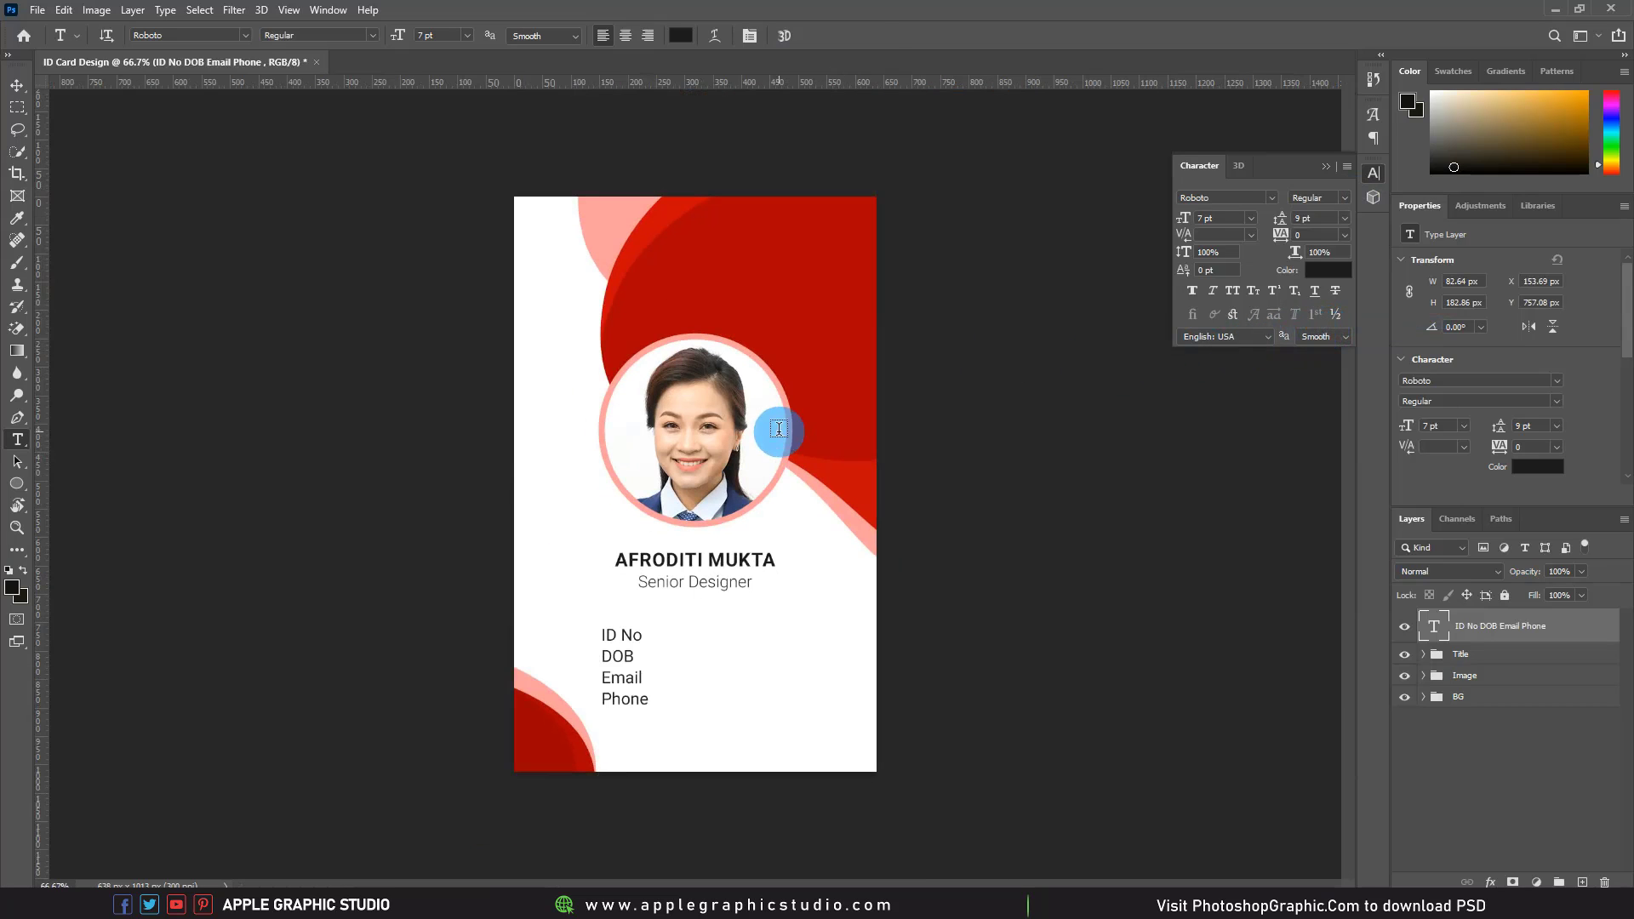
pyautogui.click(1295, 220)
pyautogui.write('11')
pyautogui.press('Return')
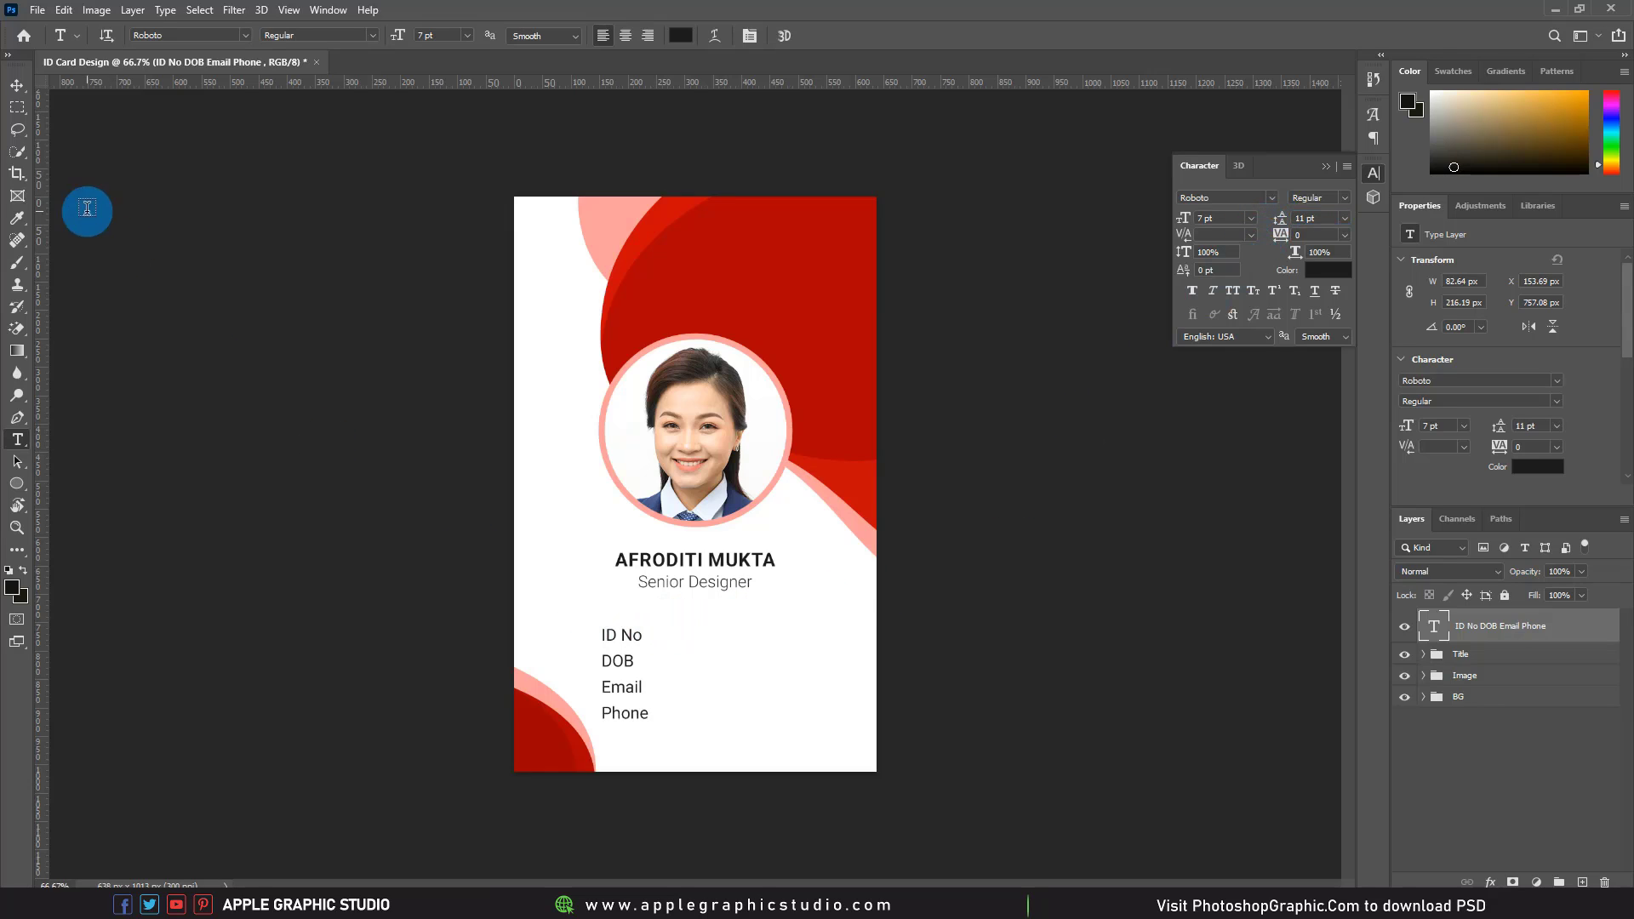
# Nudge the details list up, then raise the photo Image group and red wave together.
pyautogui.click(17, 85)
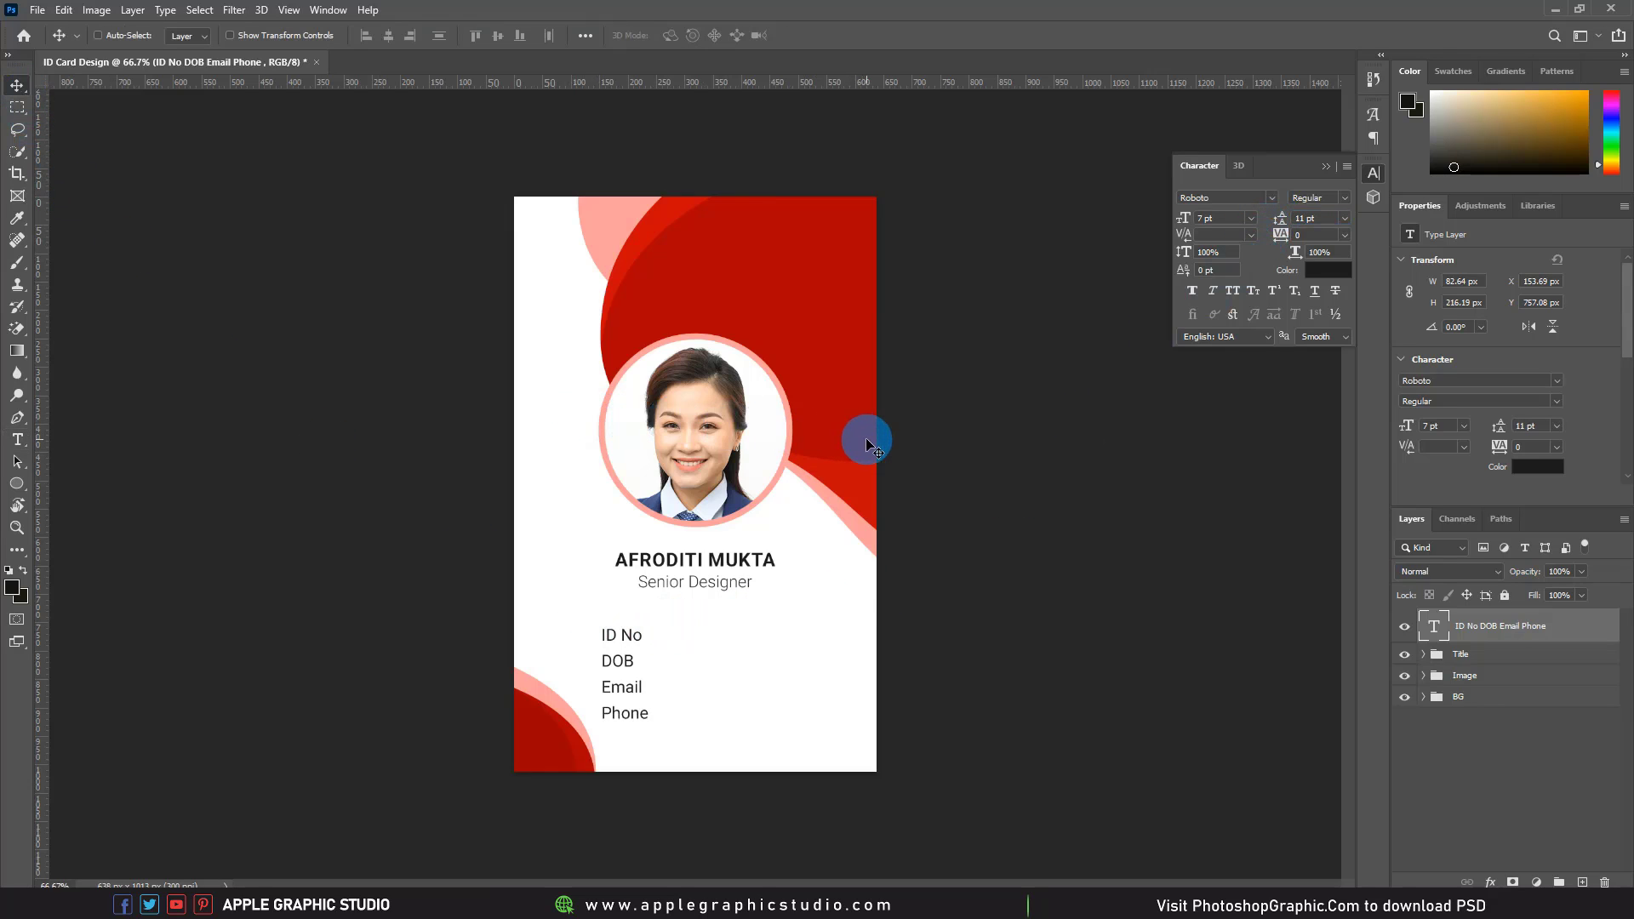
pyautogui.press('Up')
pyautogui.press('Up')
pyautogui.press('Up')
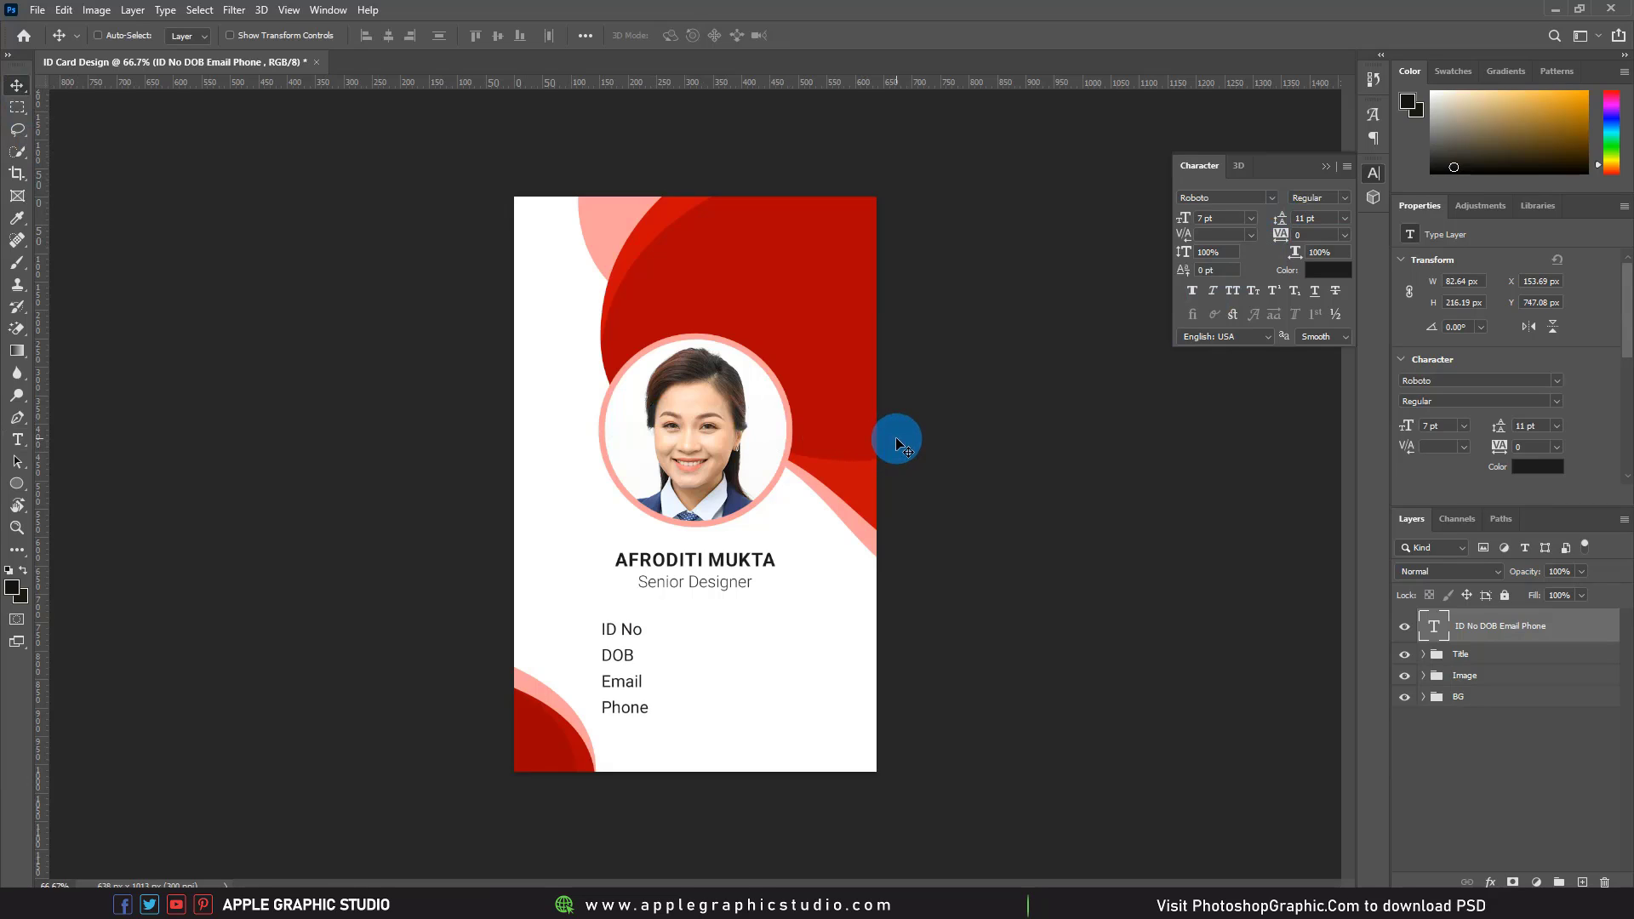
pyautogui.rightClick(742, 417)
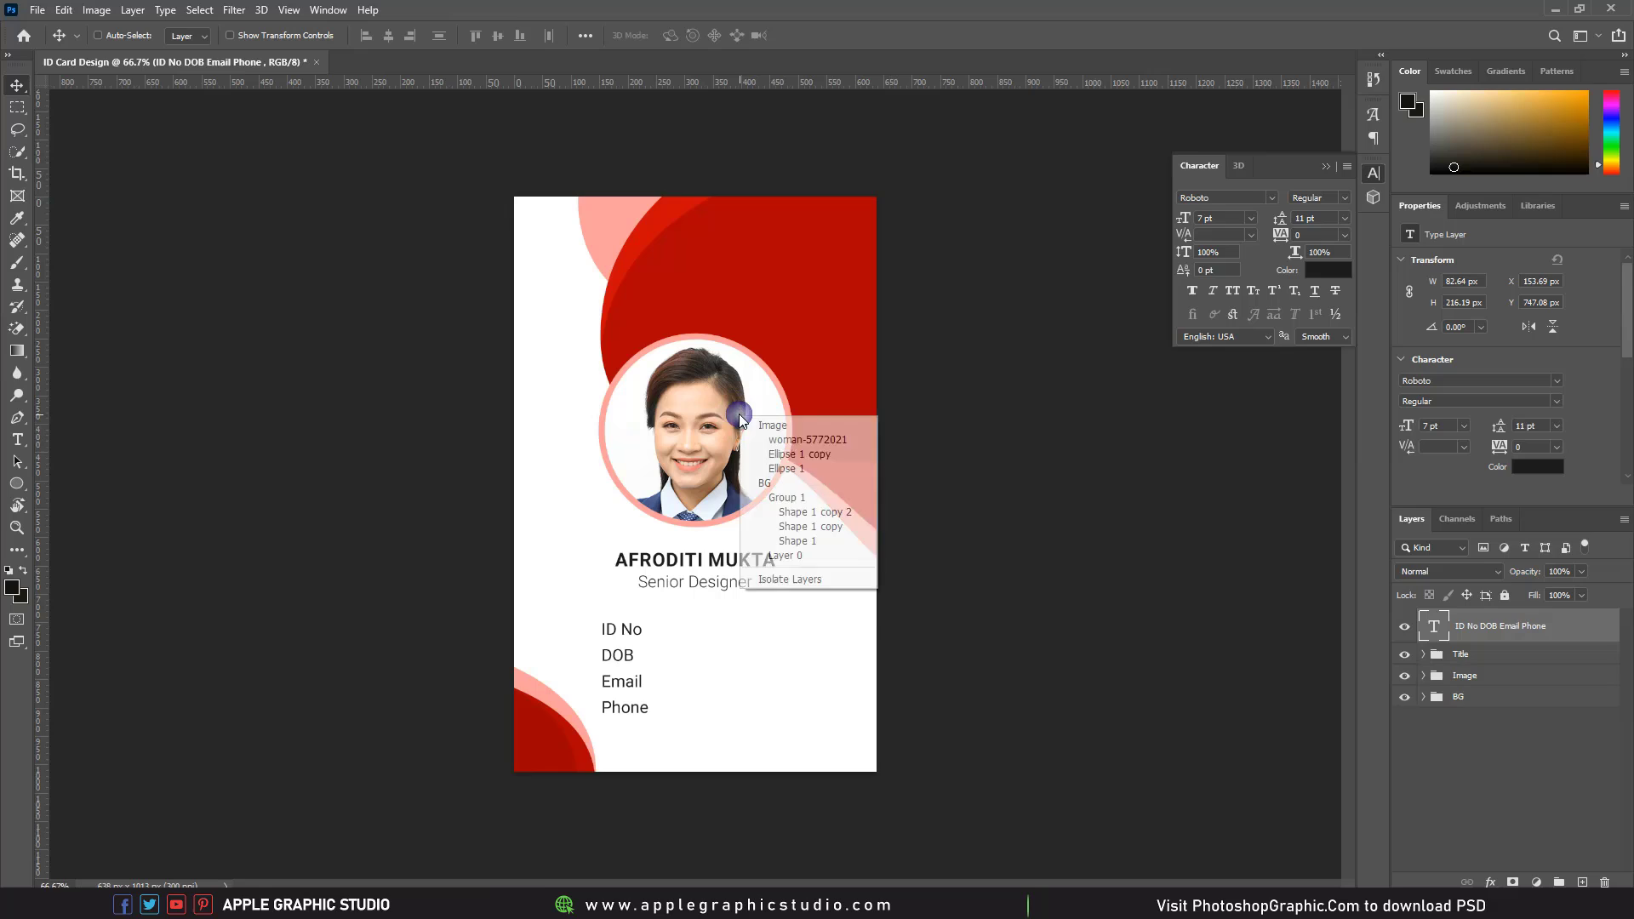
pyautogui.click(792, 440)
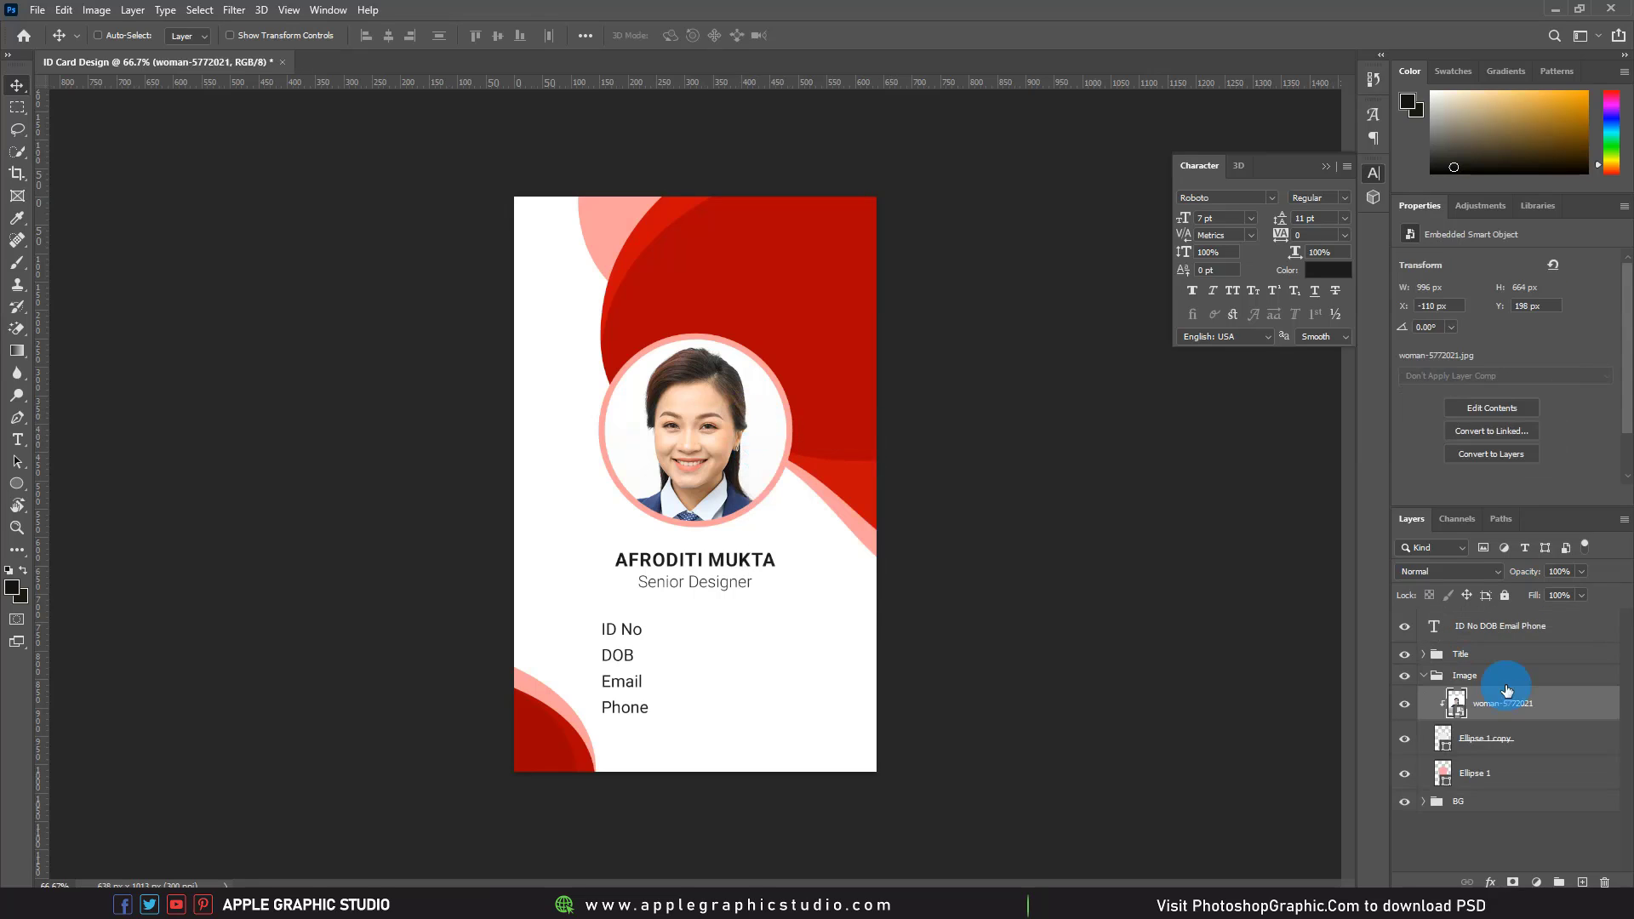
pyautogui.click(1423, 675)
pyautogui.click(1423, 697)
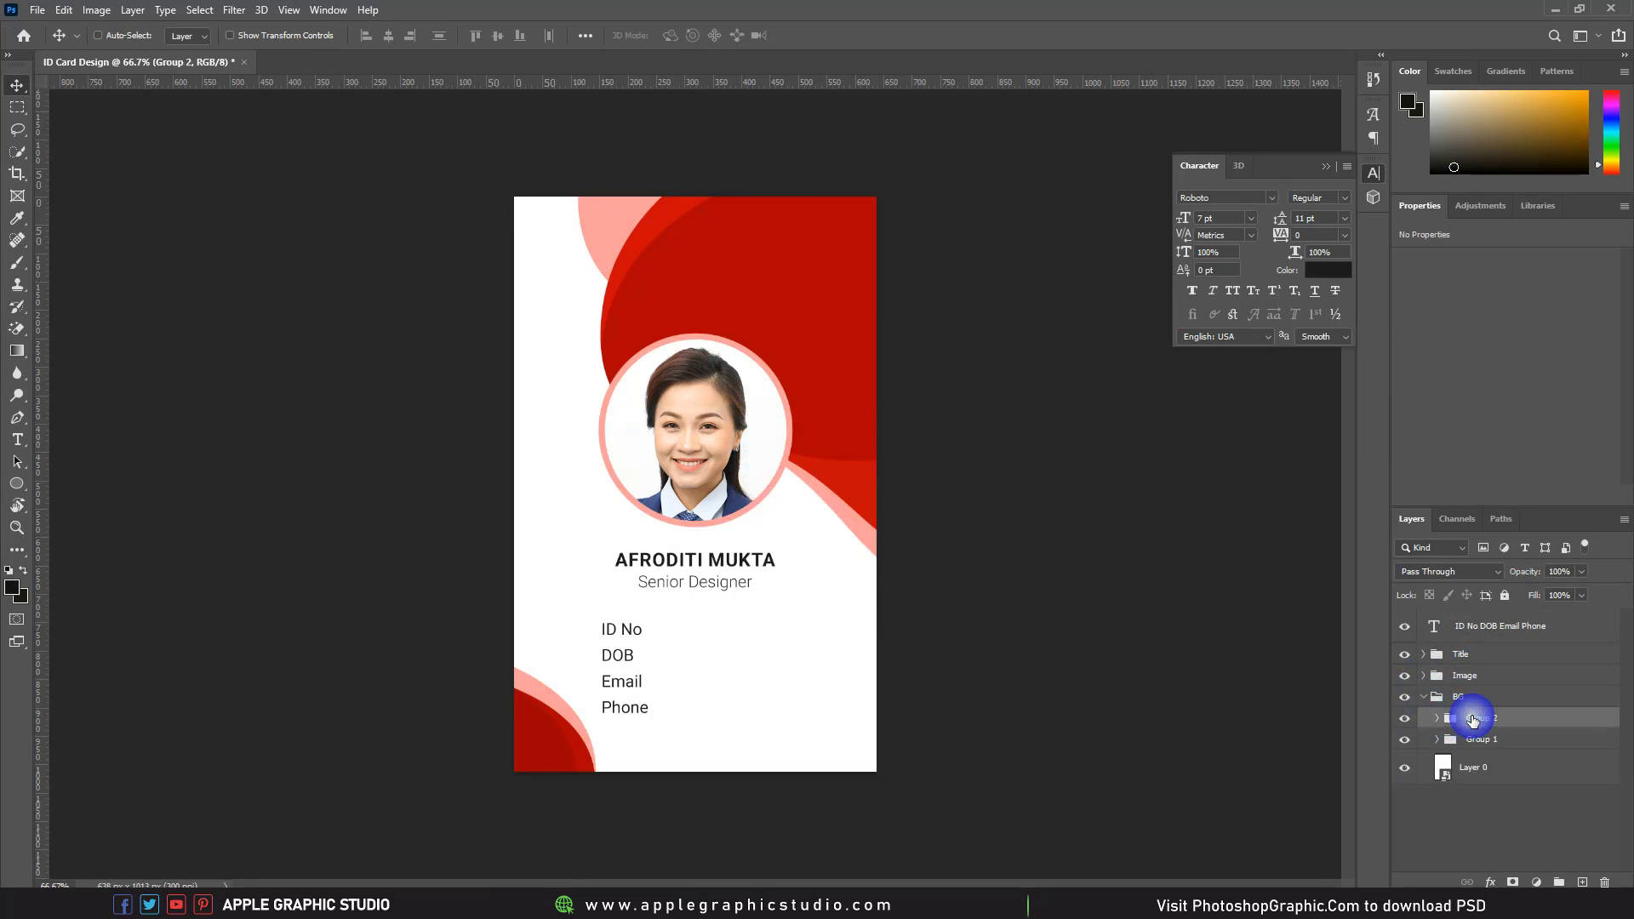
pyautogui.click(1434, 747)
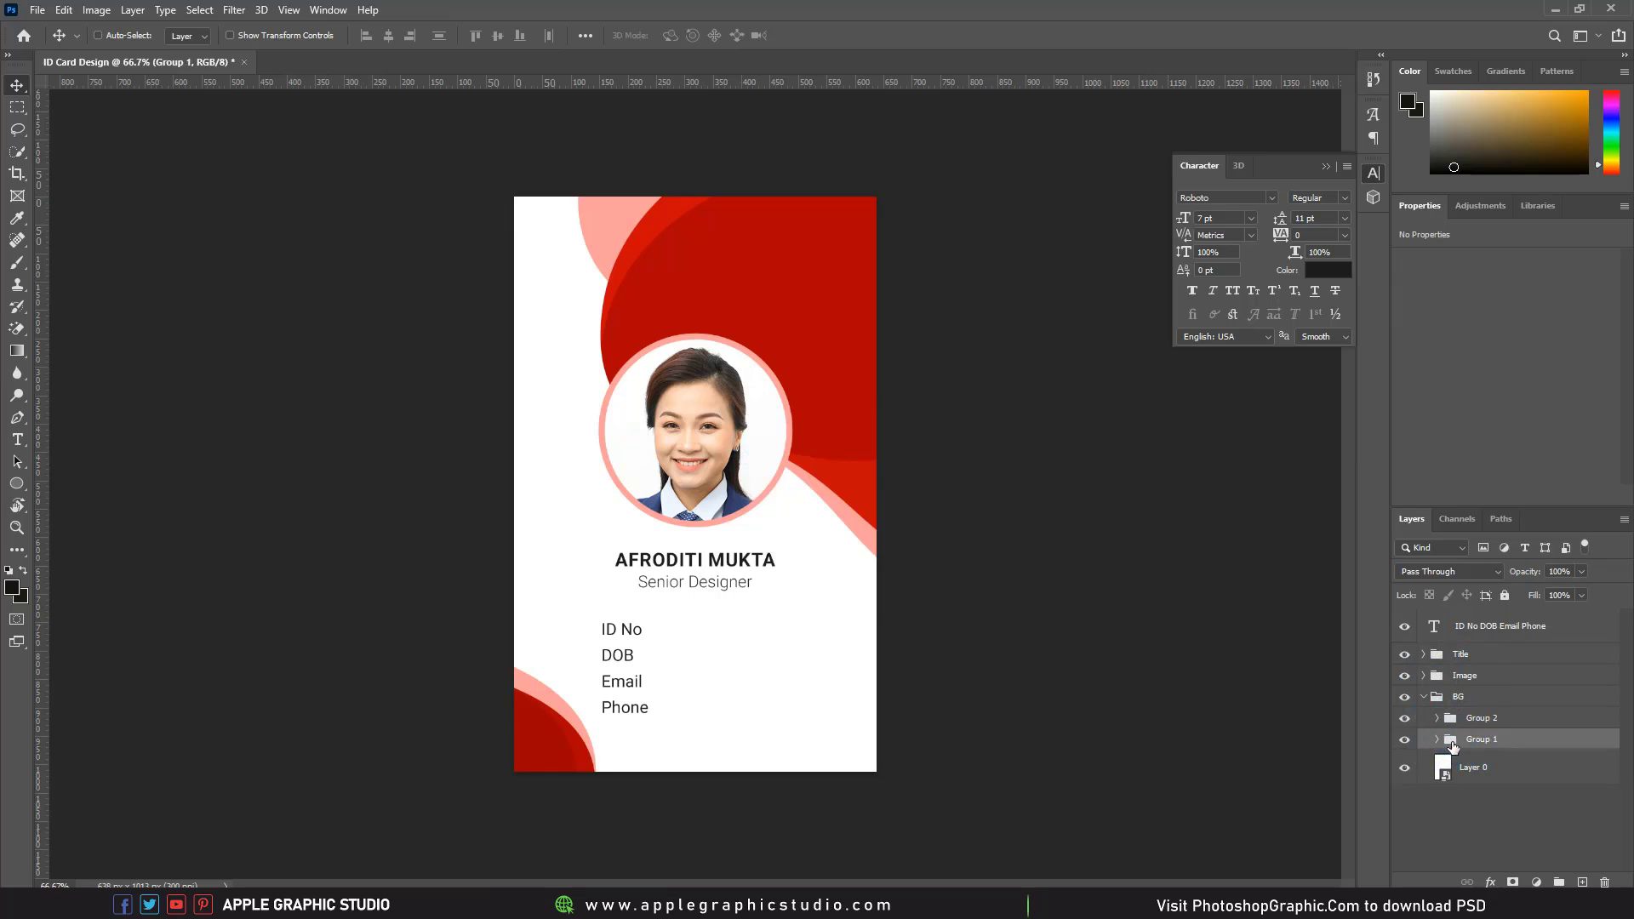
pyautogui.keyDown('ctrl'); pyautogui.click(1464, 672); pyautogui.keyUp('ctrl')
pyautogui.hotkey('shift', 'Up')
pyautogui.hotkey('shift', 'Up')
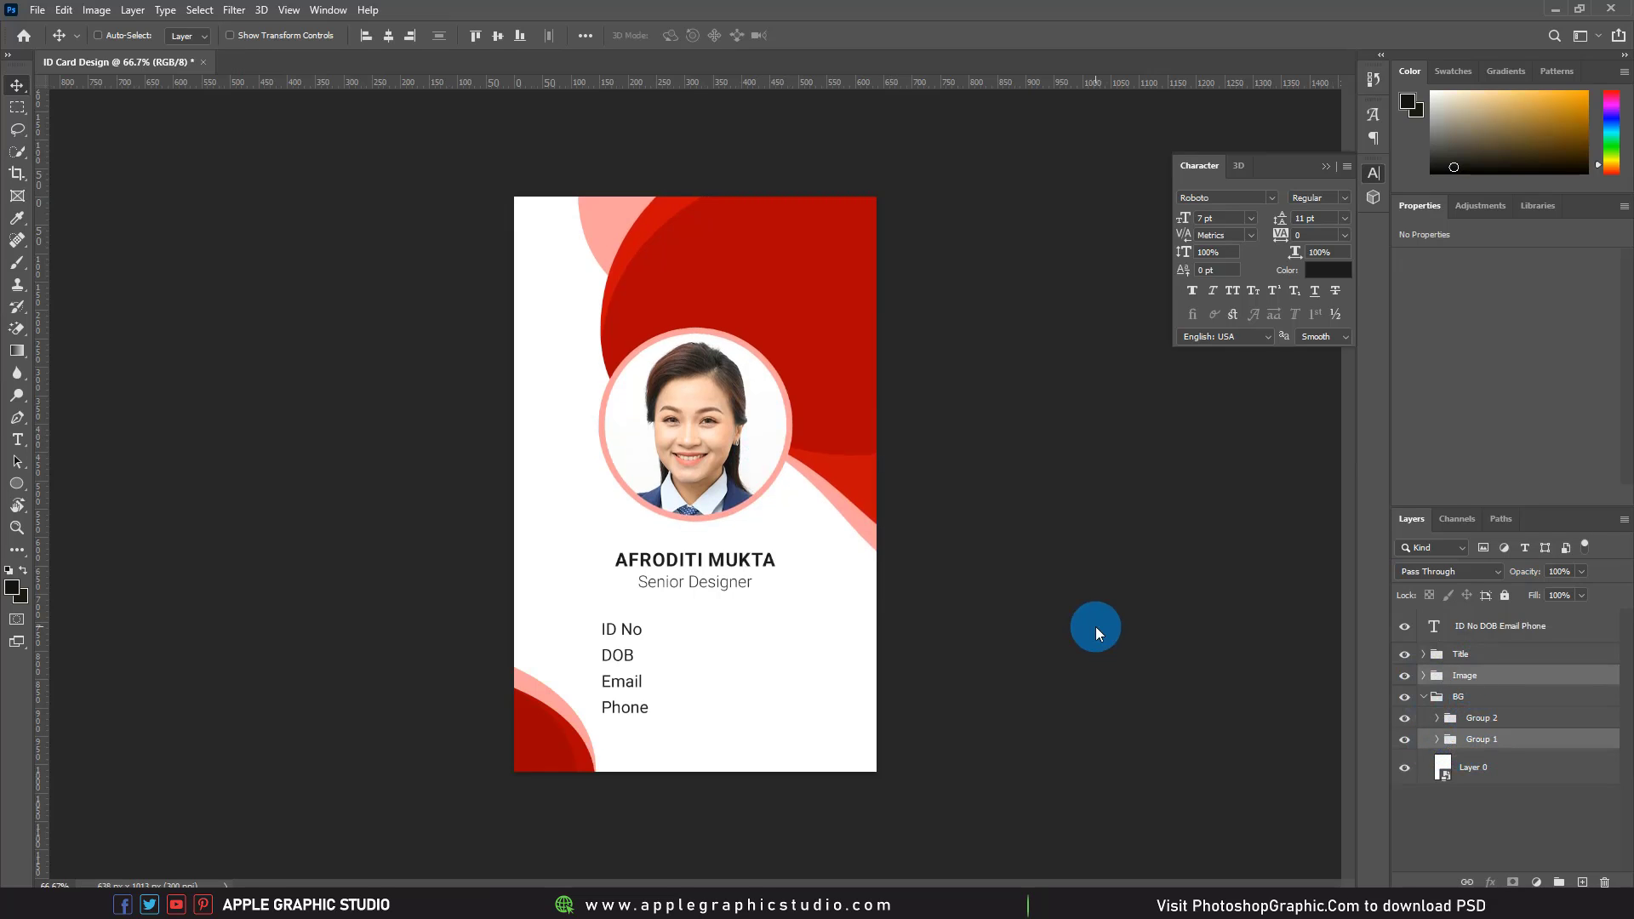
pyautogui.hotkey('shift', 'Up')
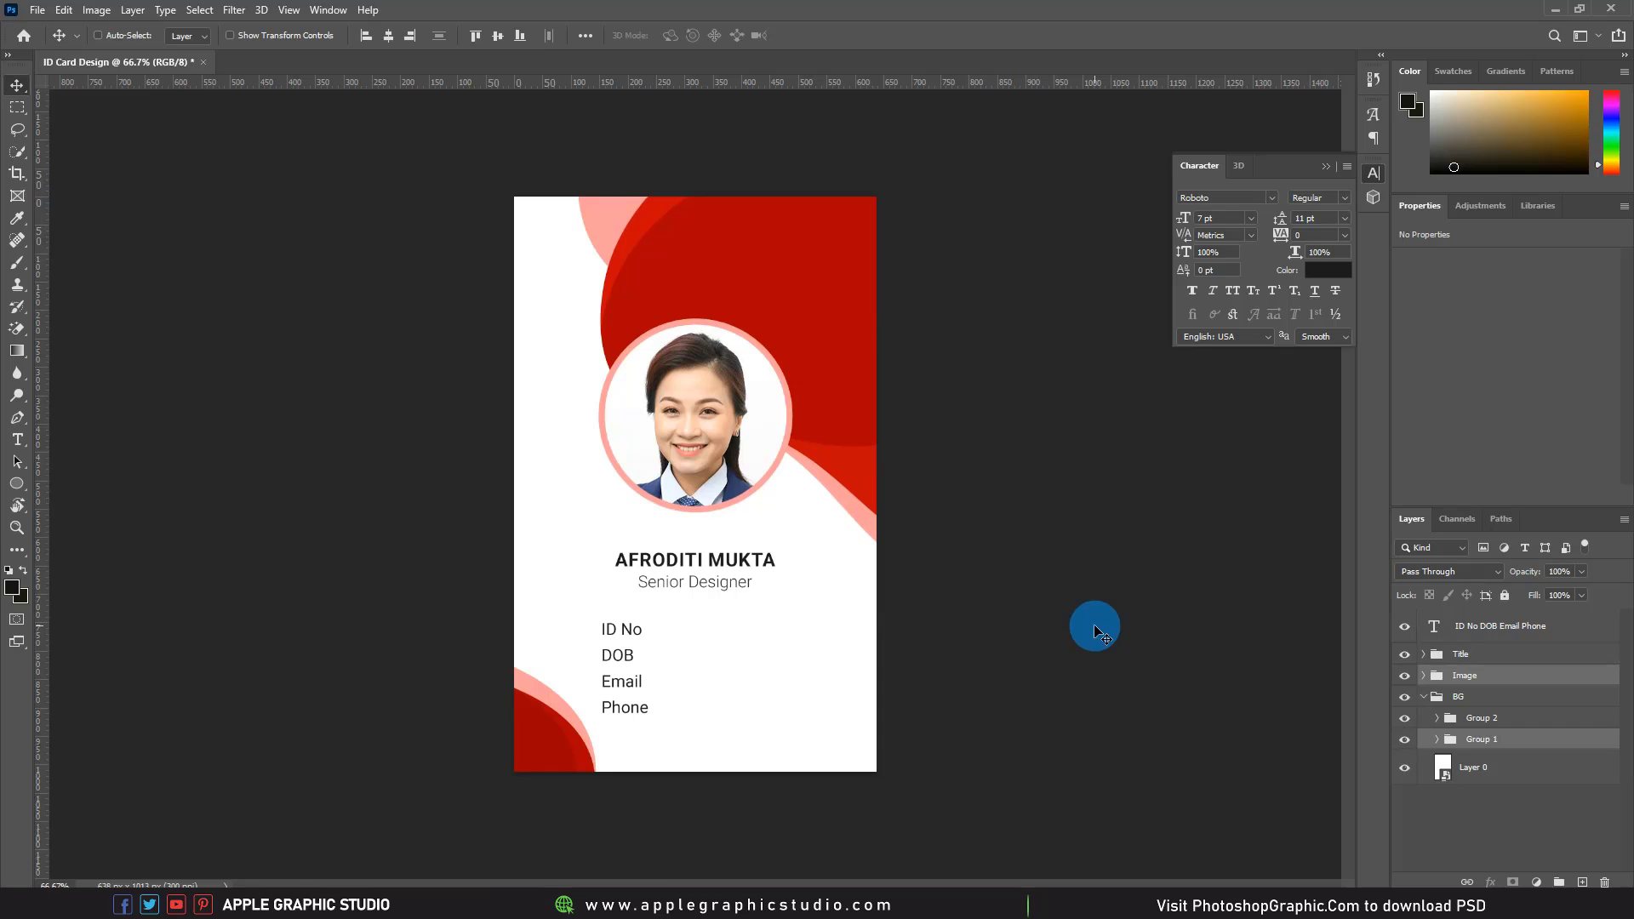
# Rotate the red wave Group 1 slightly (about -2.4°, then back by 1.6°).
pyautogui.click(1471, 738)
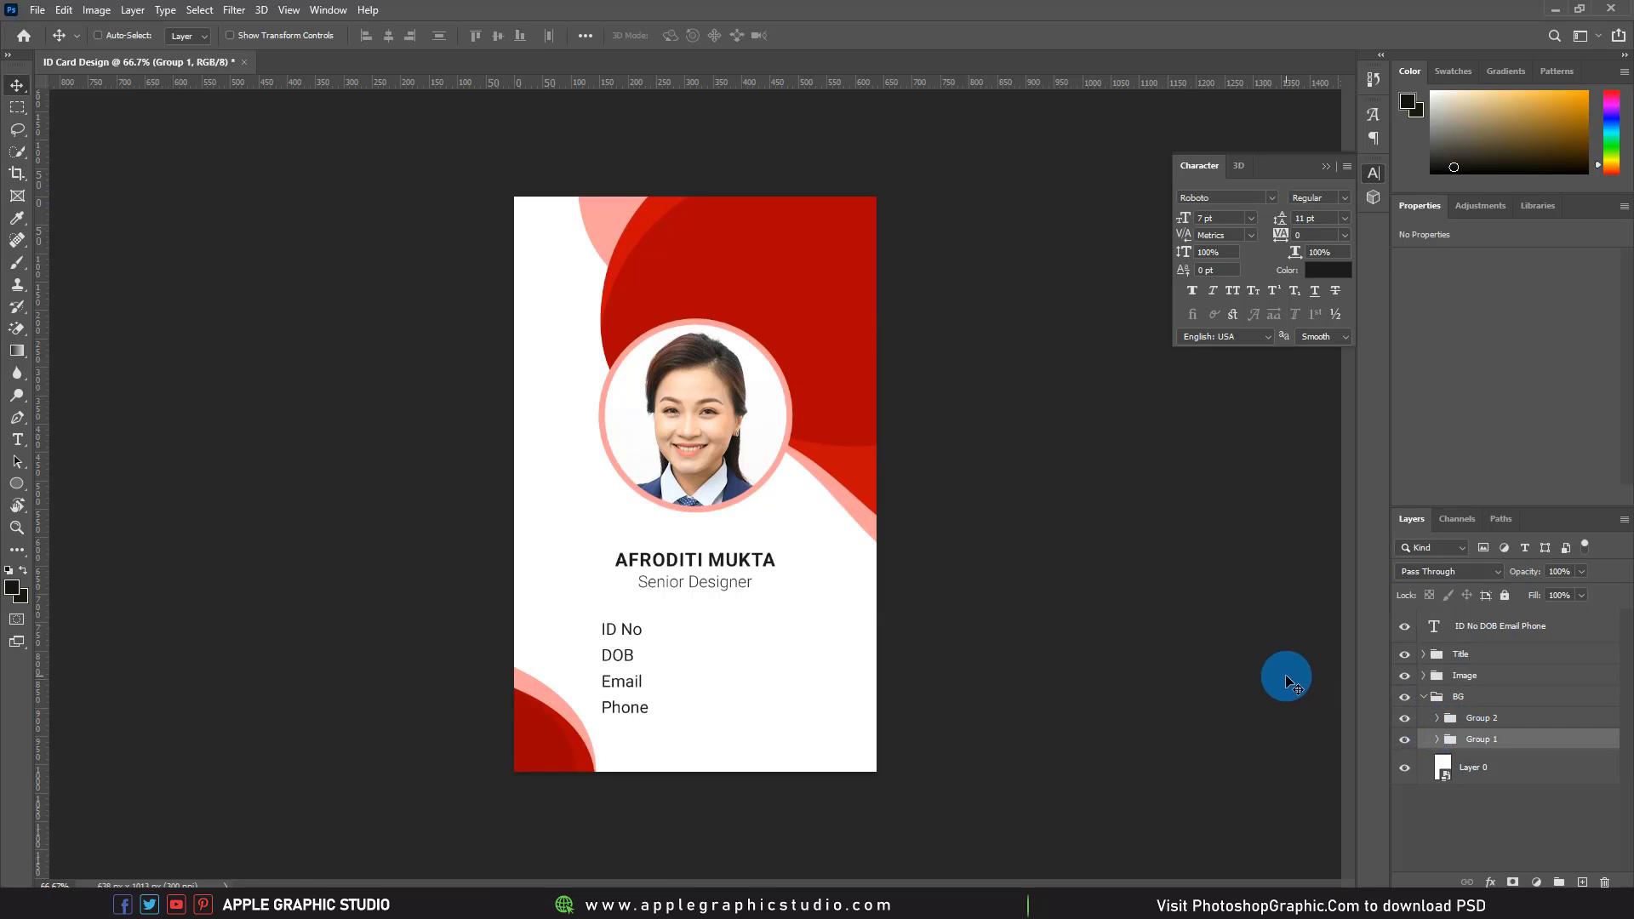
pyautogui.hotkey('ctrl', 't')
pyautogui.moveTo(1160, 456); pyautogui.dragTo(1164, 433)
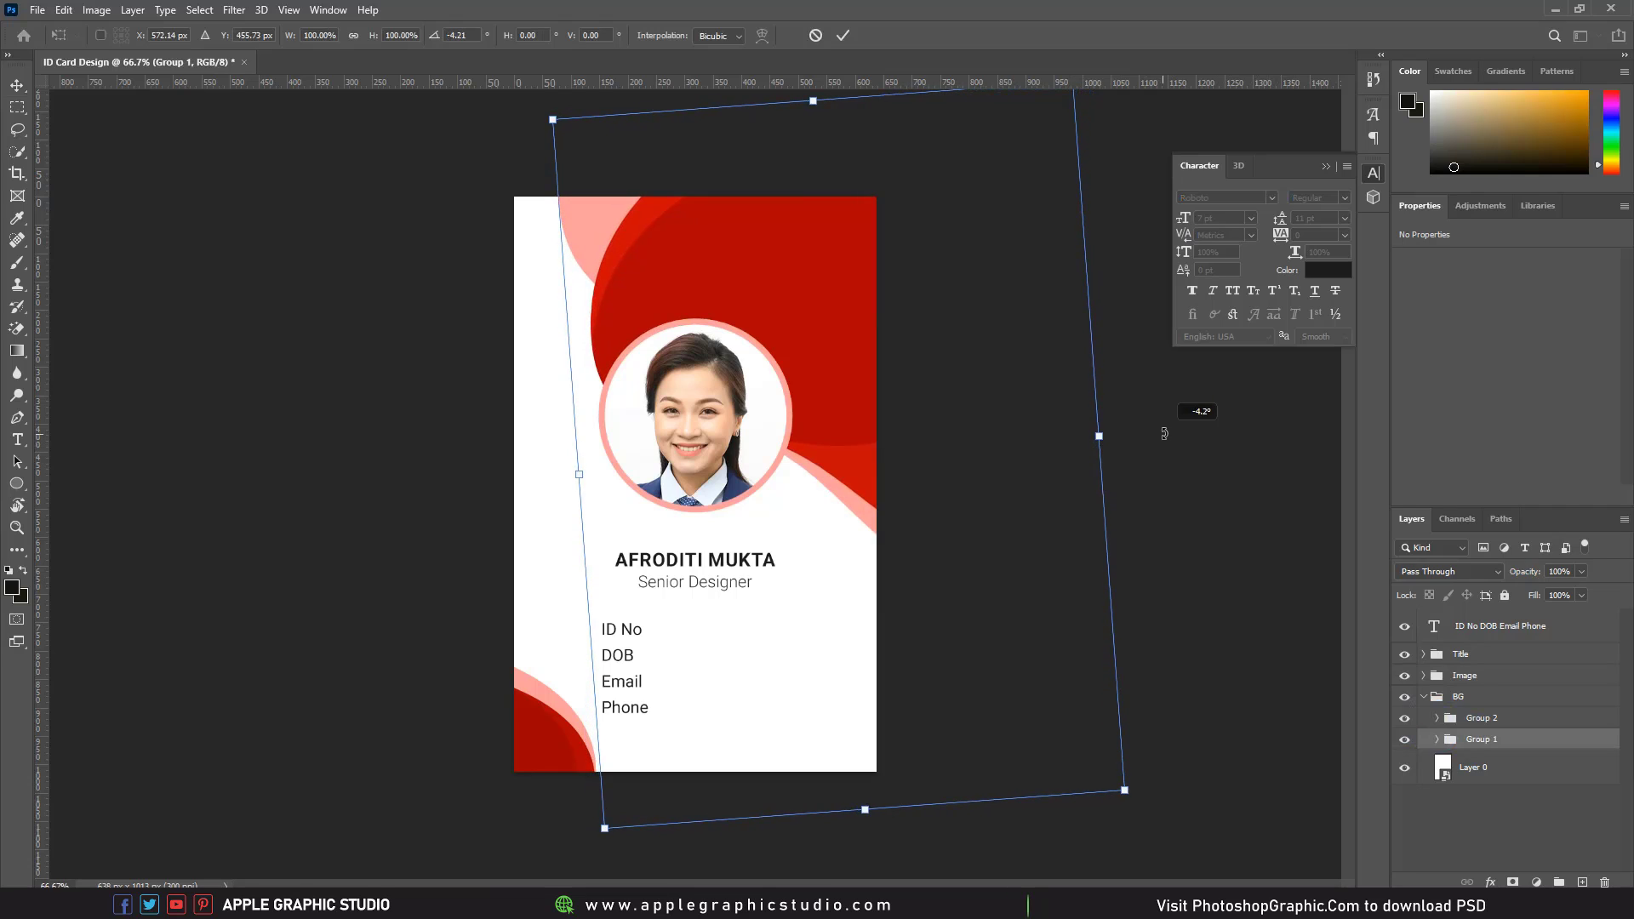
pyautogui.click(843, 35)
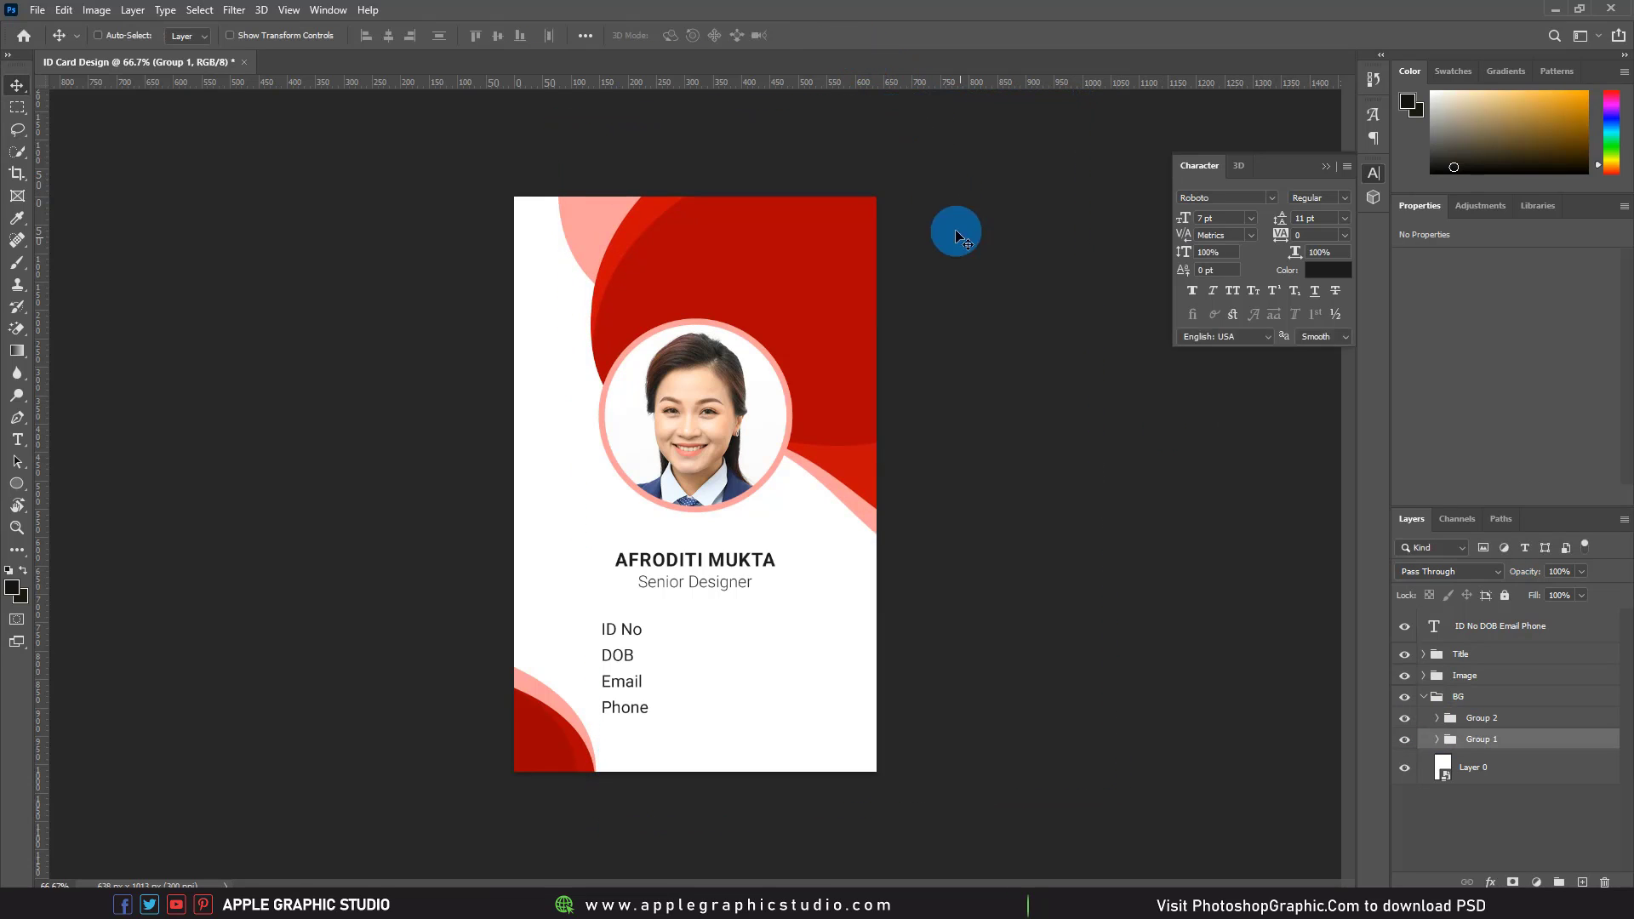
pyautogui.hotkey('ctrl', 't')
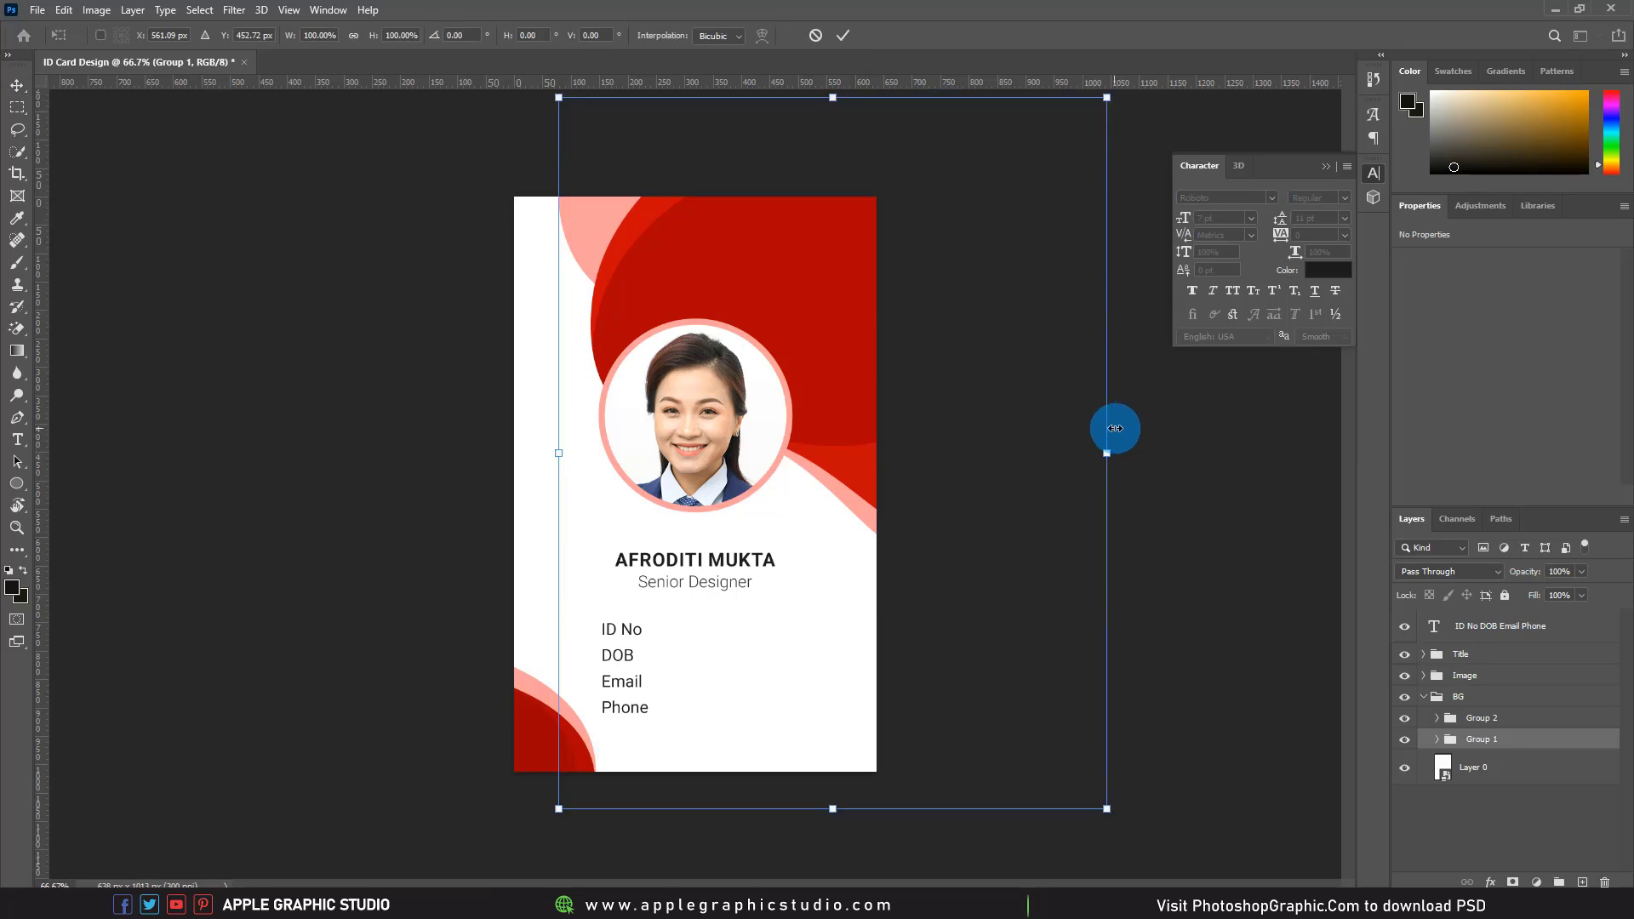
pyautogui.moveTo(1160, 391); pyautogui.dragTo(1161, 401)
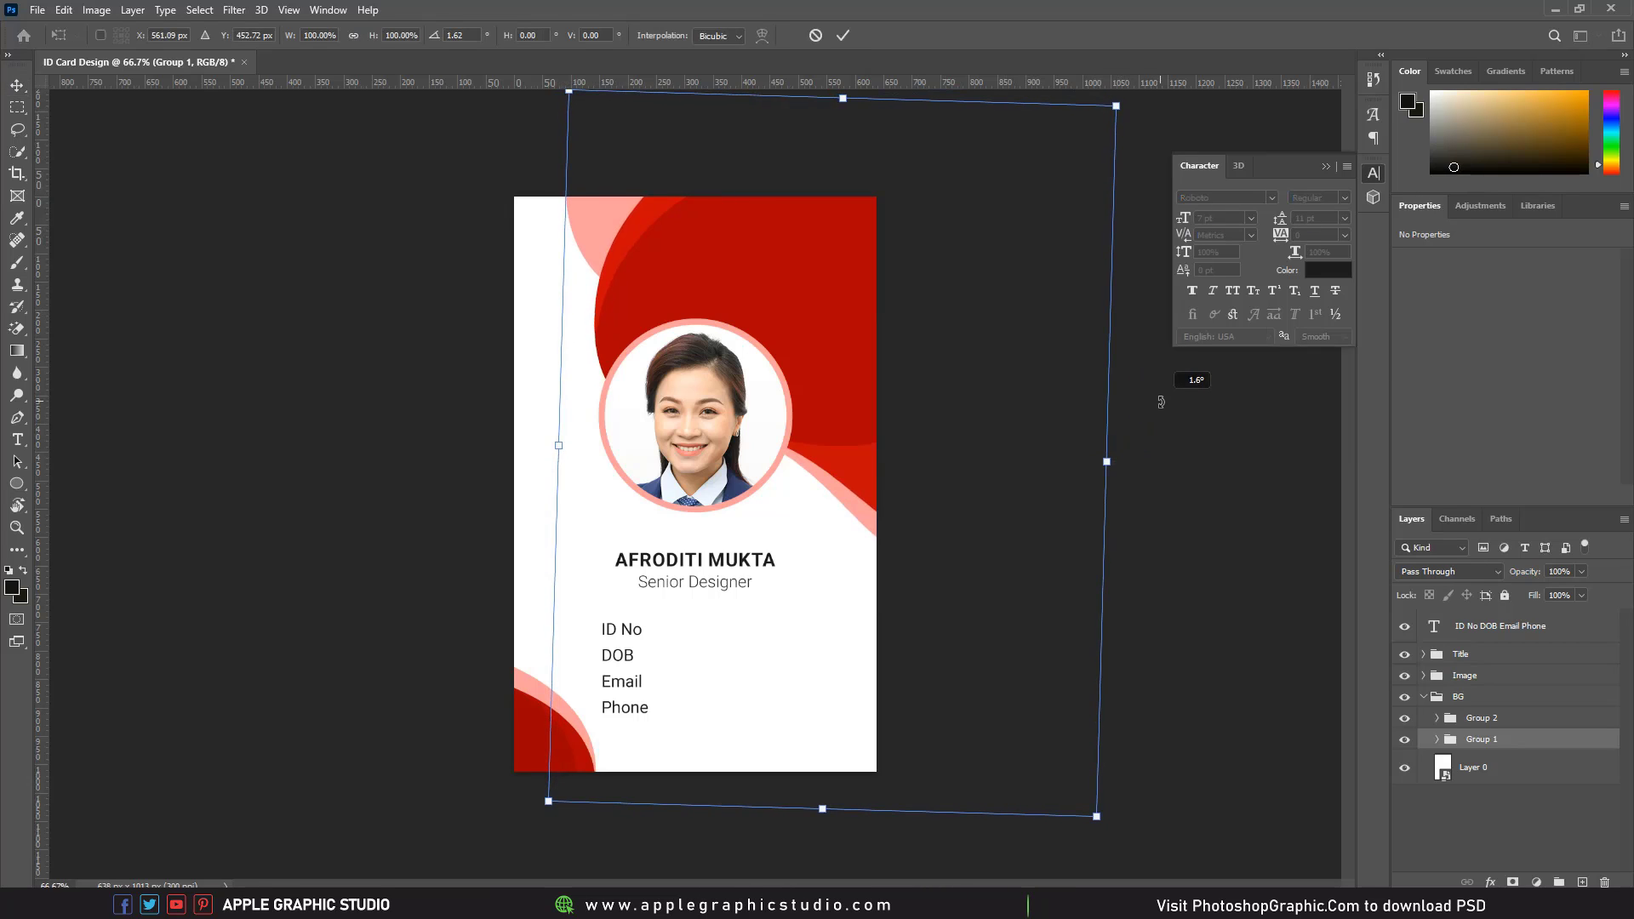
pyautogui.click(844, 35)
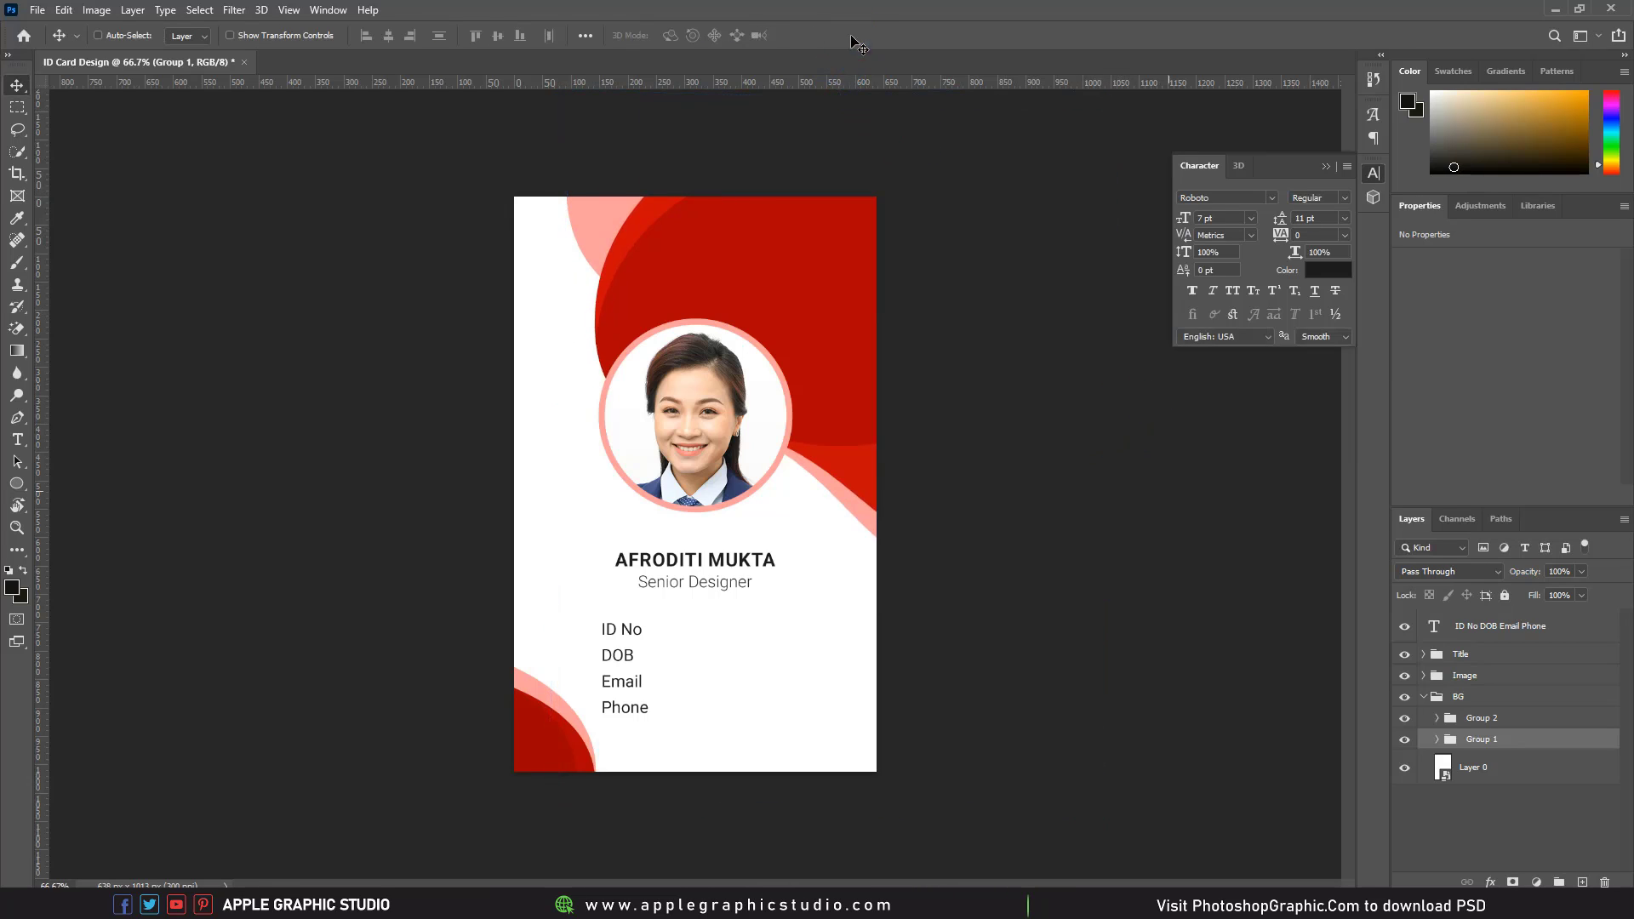
pyautogui.click(1423, 697)
pyautogui.click(1463, 655)
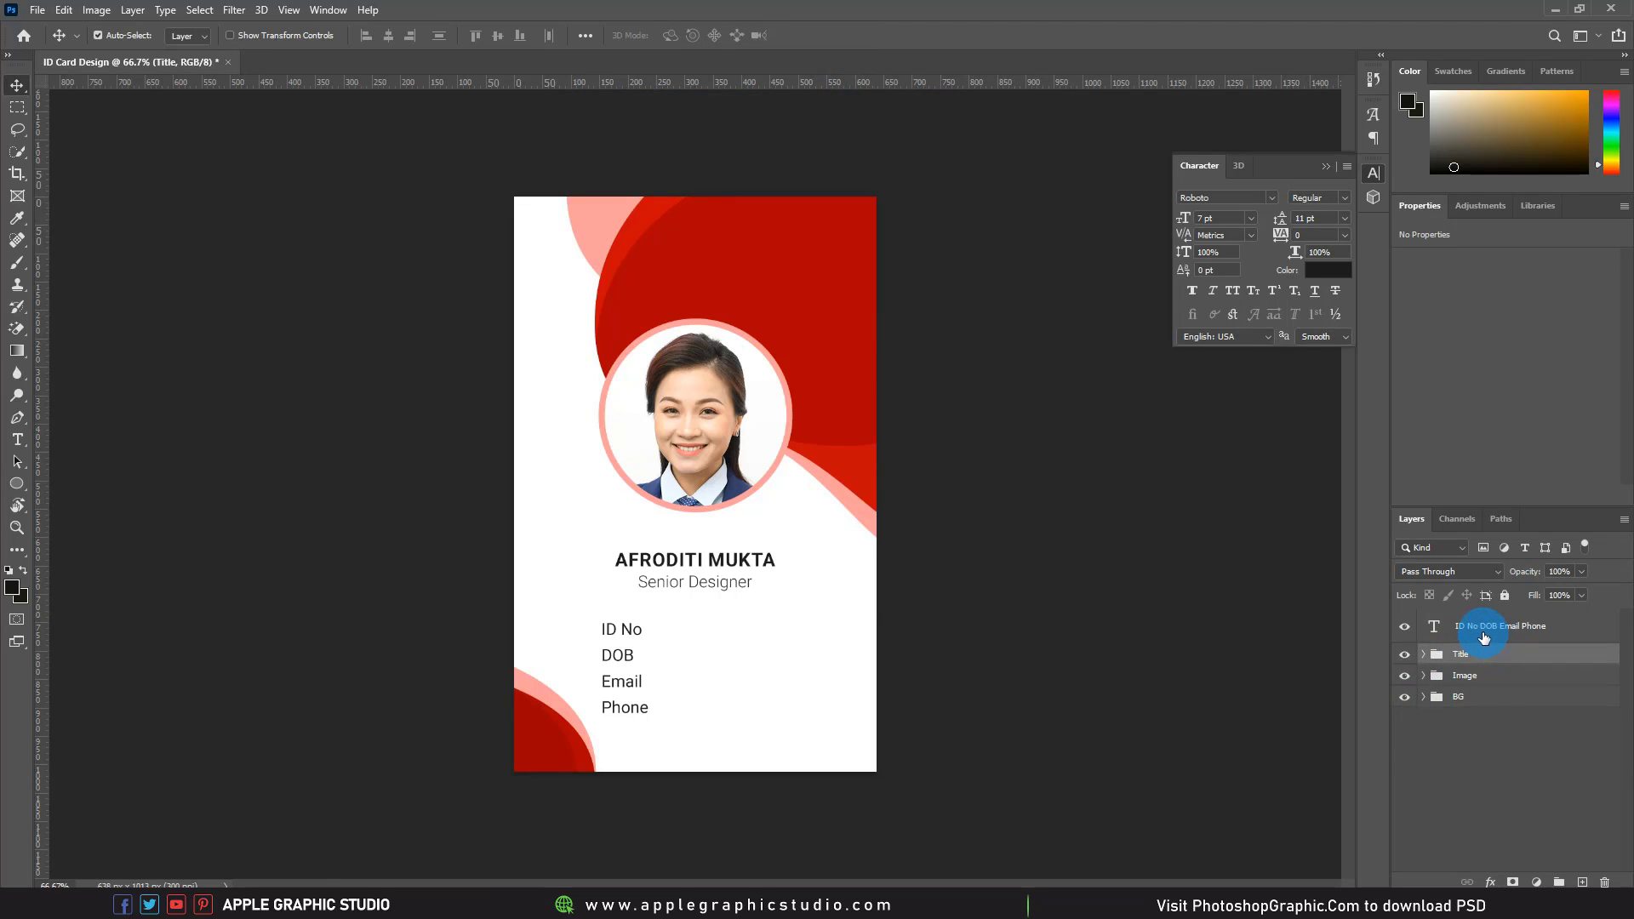
# Raise the Title group and details text together by a few pixels.
pyautogui.keyDown('shift'); pyautogui.click(1483, 637); pyautogui.keyUp('shift')
pyautogui.hotkey('shift', 'Up')
pyautogui.hotkey('shift', 'Up')
pyautogui.hotkey('shift', 'Up')
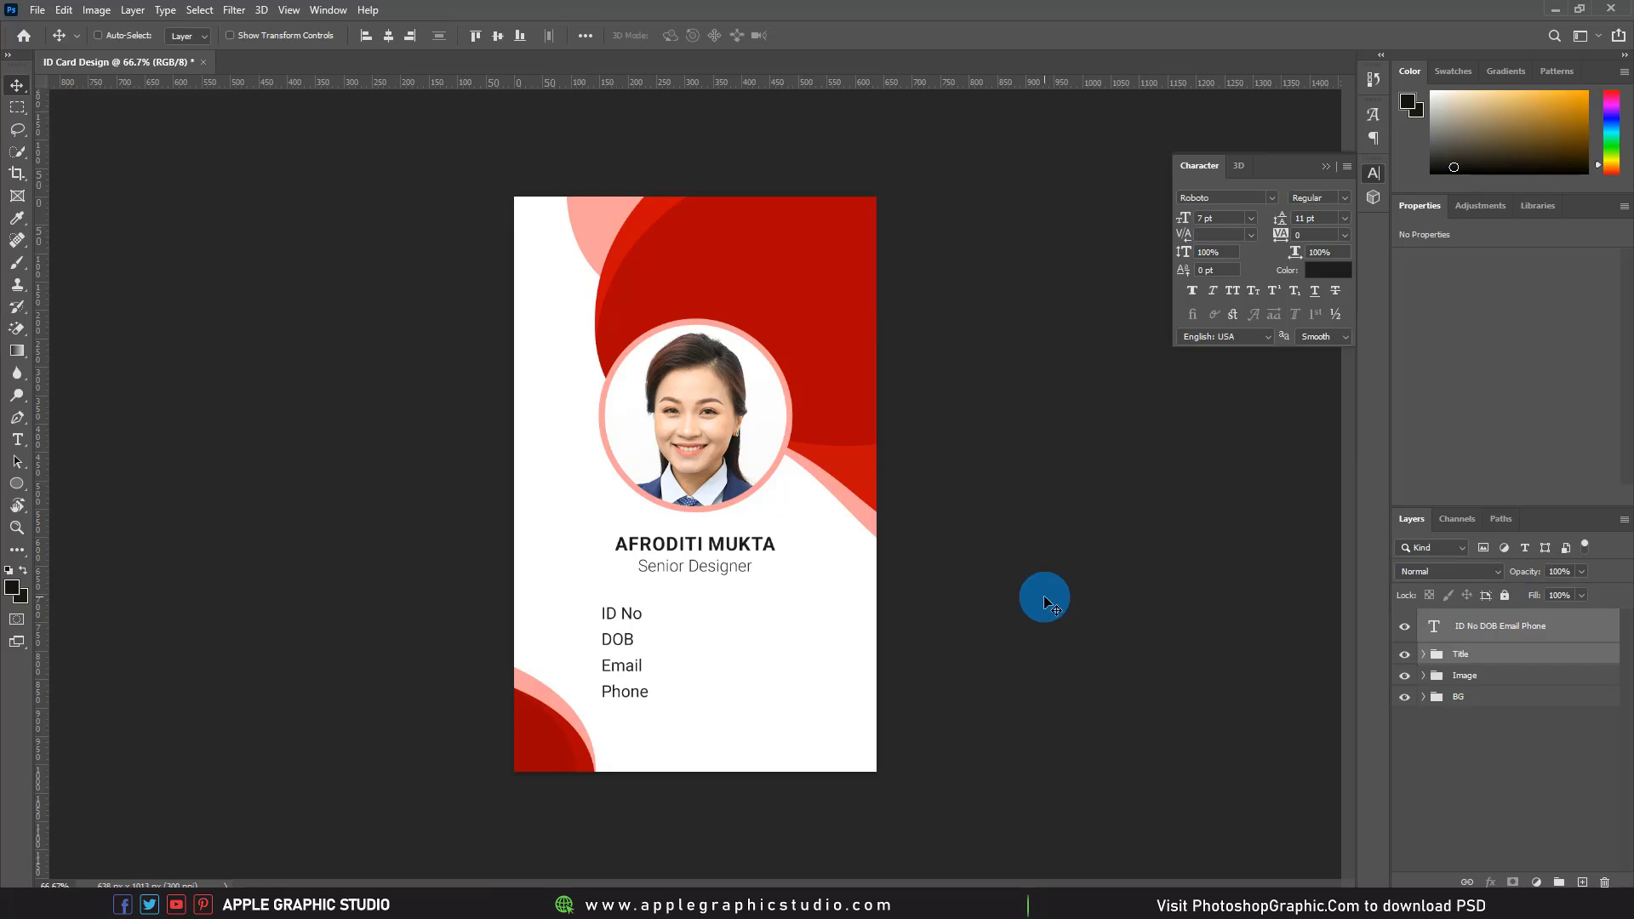
pyautogui.press('Up')
pyautogui.press('Up')
pyautogui.press('Down')
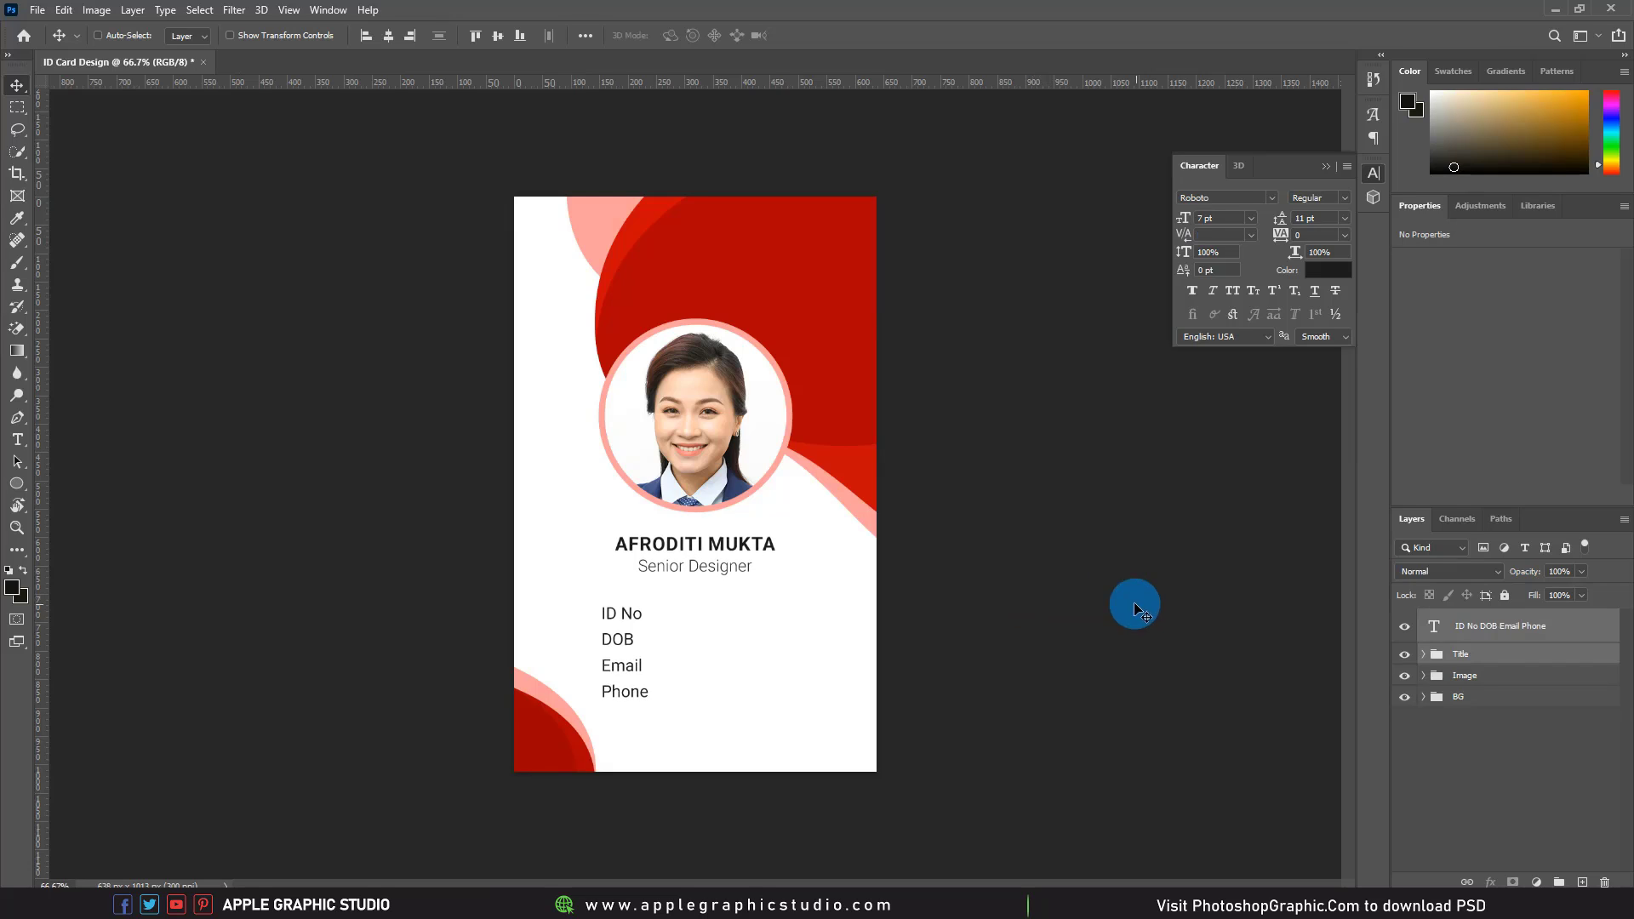
# Duplicate the details text to the right and replace its lines with a colon column.
pyautogui.click(1477, 634)
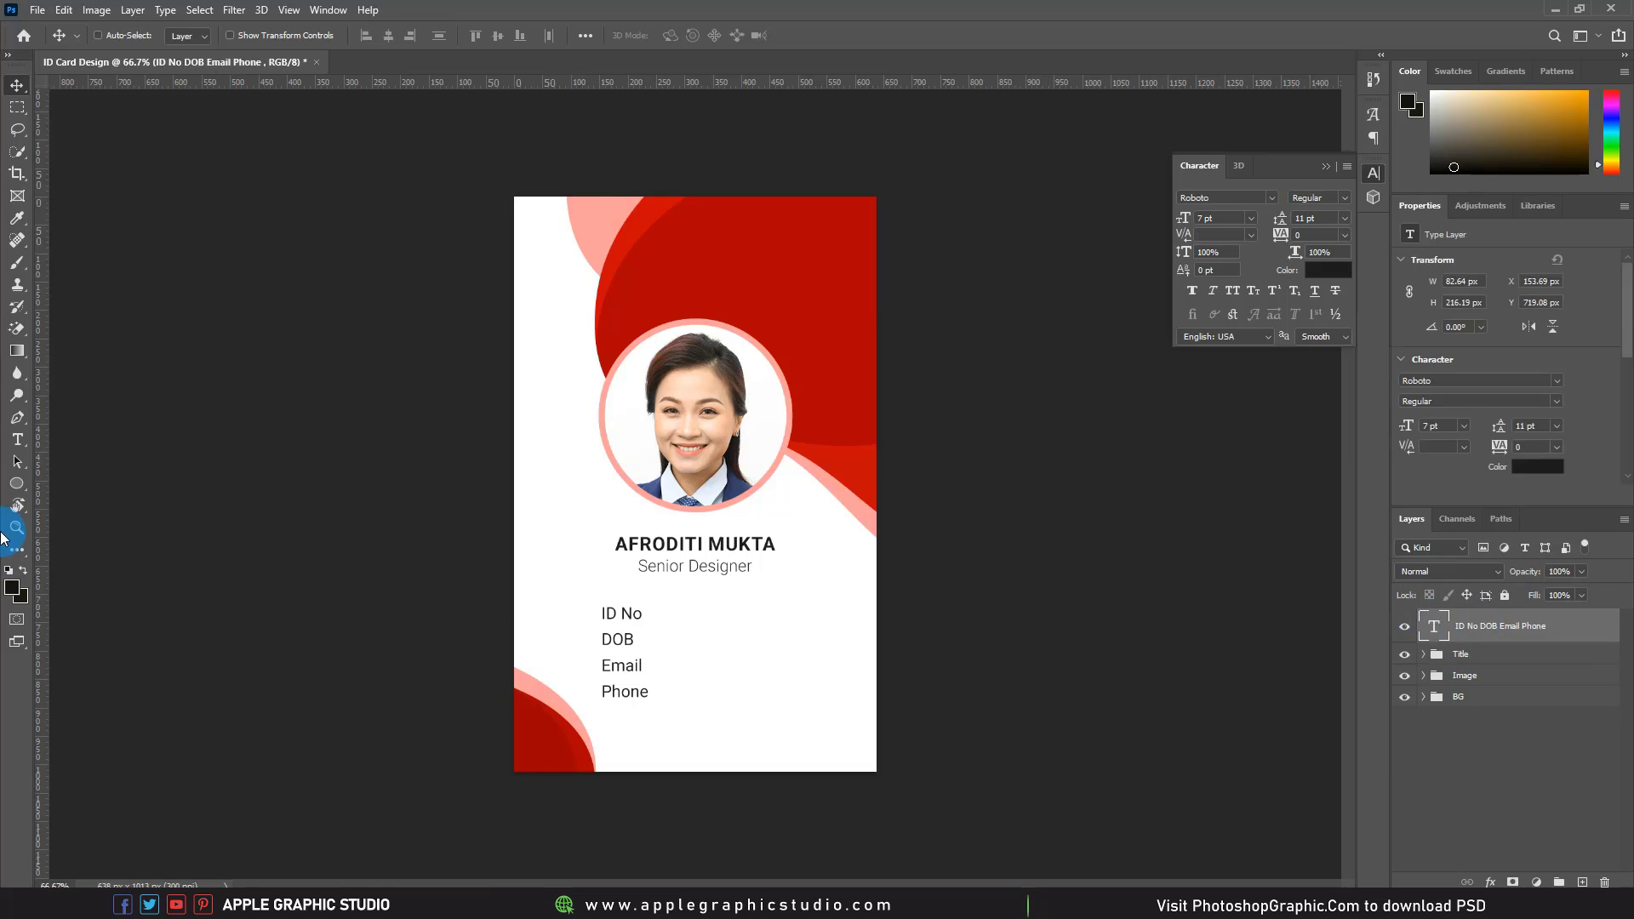
pyautogui.moveTo(654, 634); pyautogui.dragTo(726, 634)
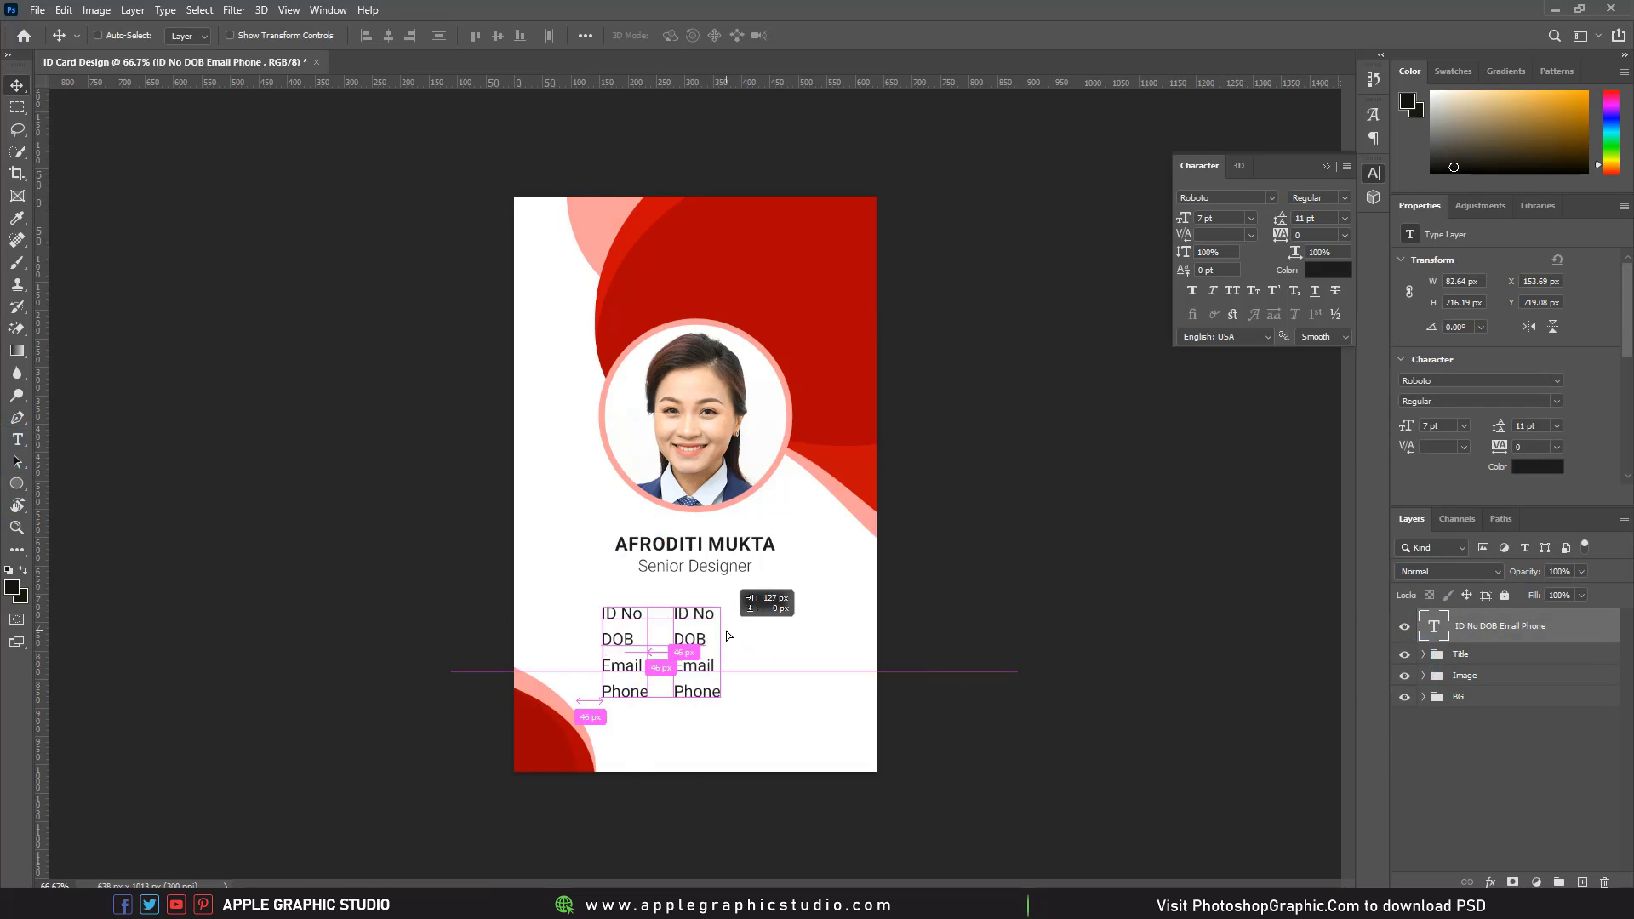
pyautogui.click(18, 439)
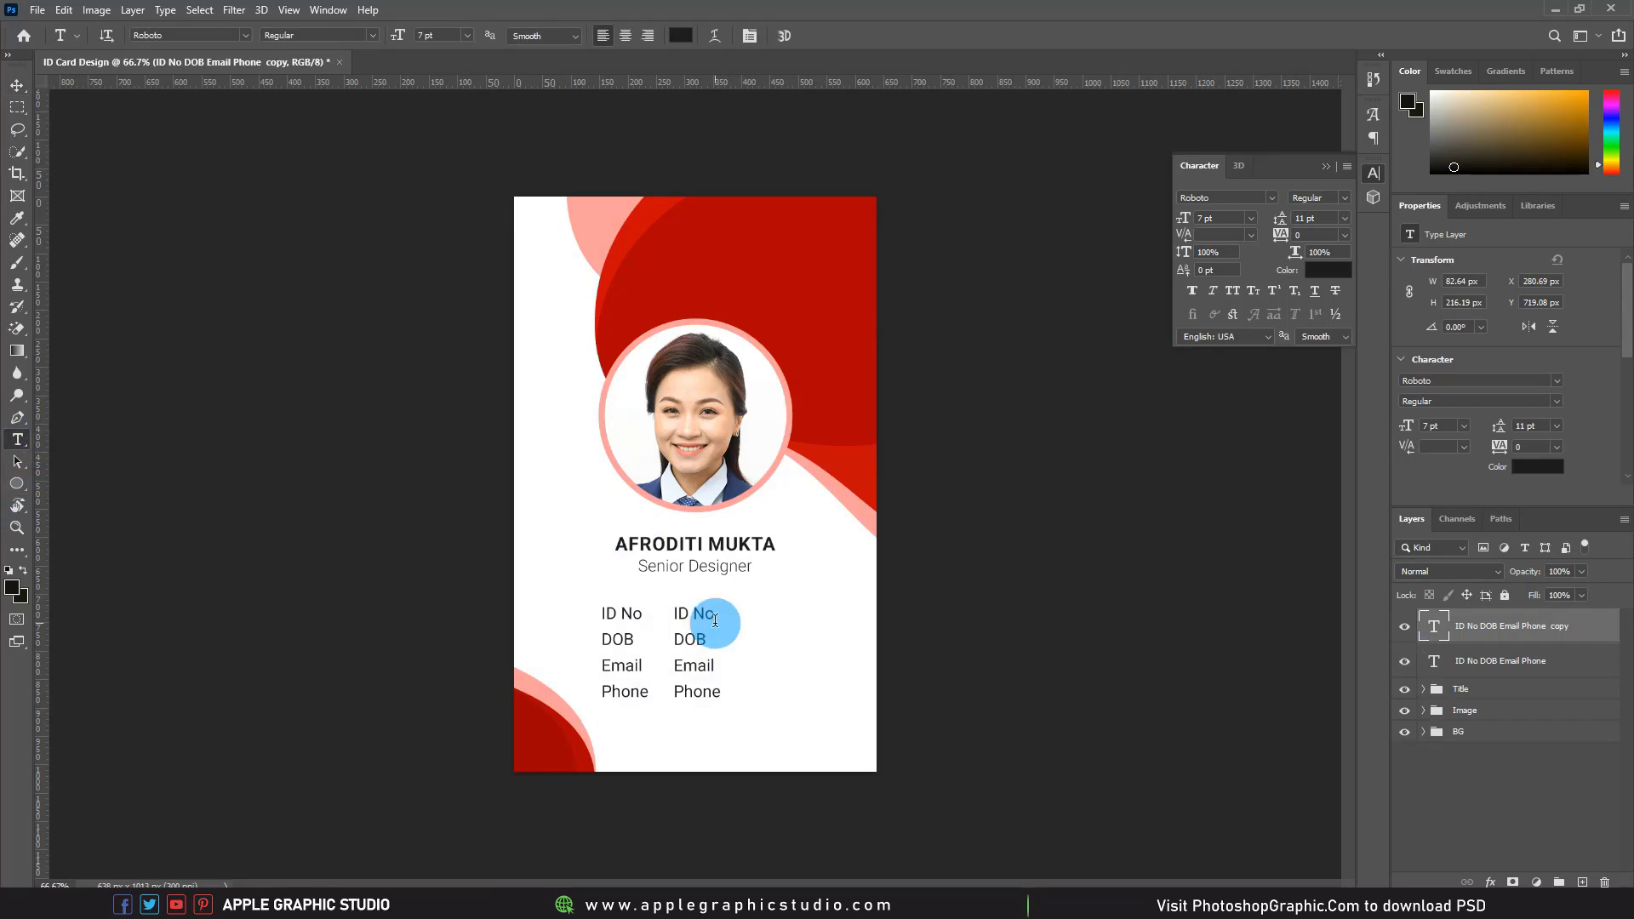
pyautogui.click(673, 613)
pyautogui.moveTo(718, 675); pyautogui.dragTo(744, 729)
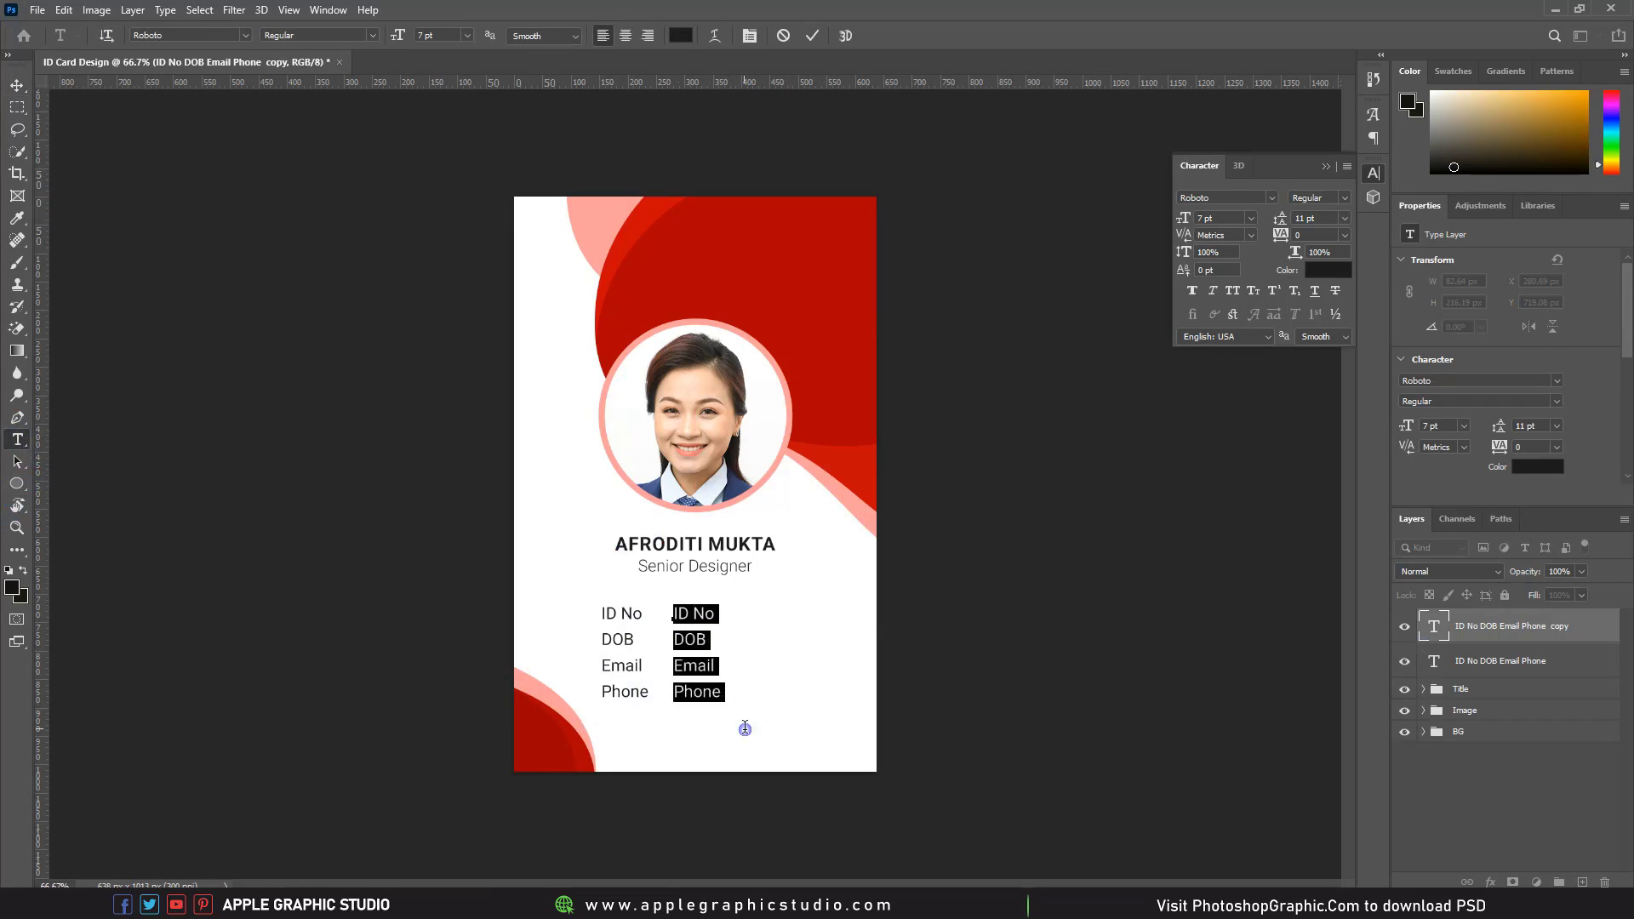
pyautogui.press('BackSpace')
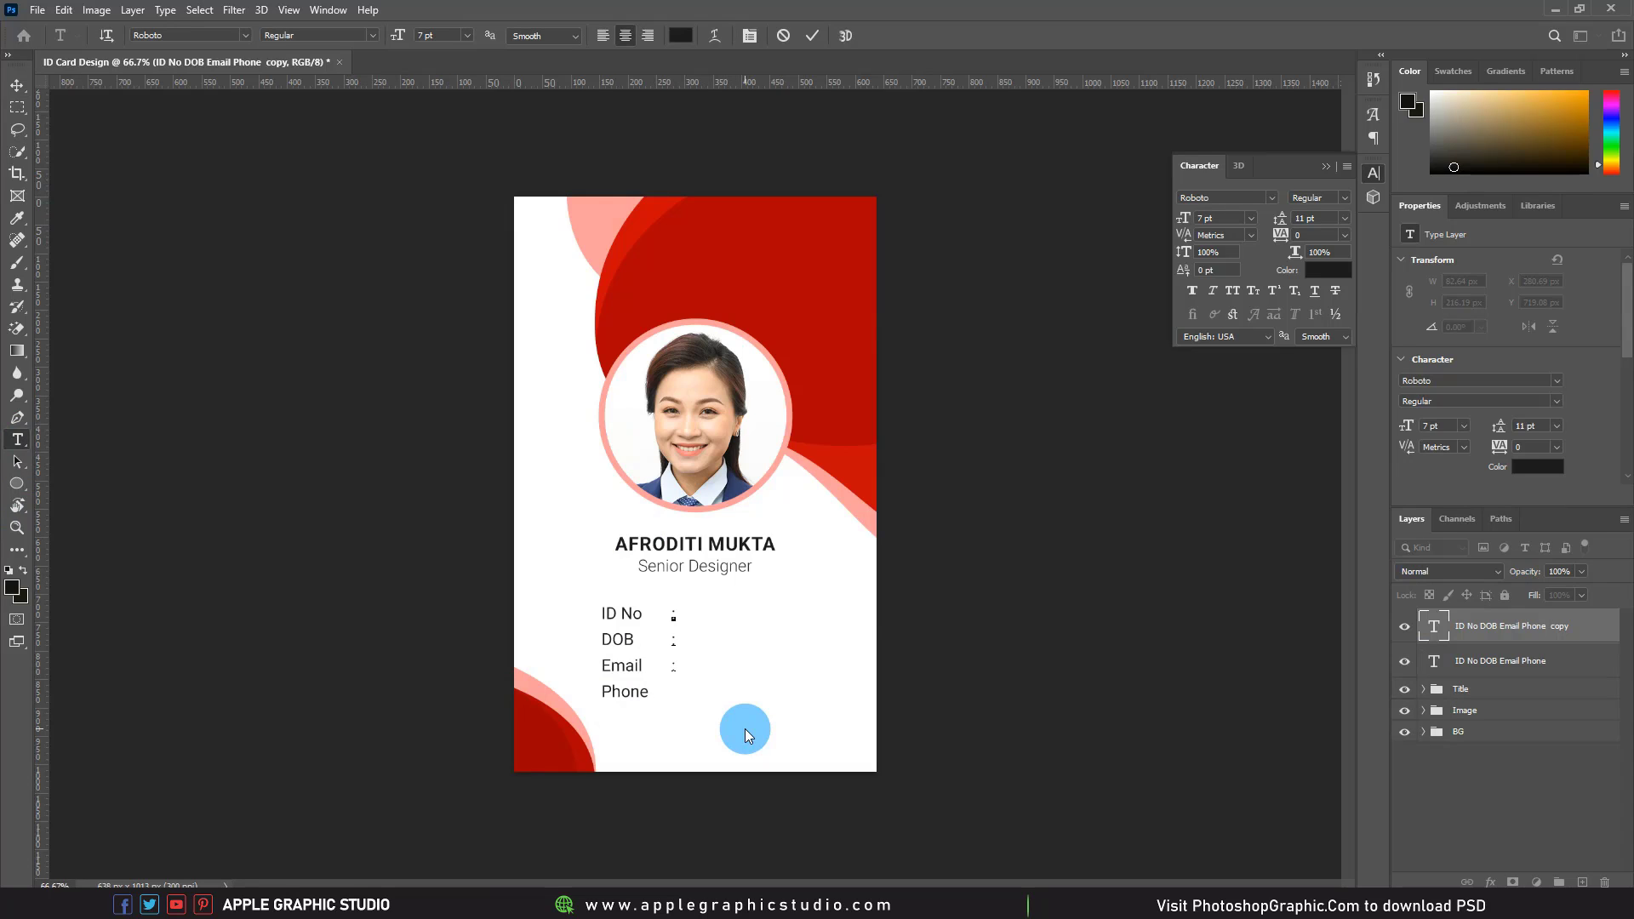
pyautogui.write(':')
pyautogui.click(812, 34)
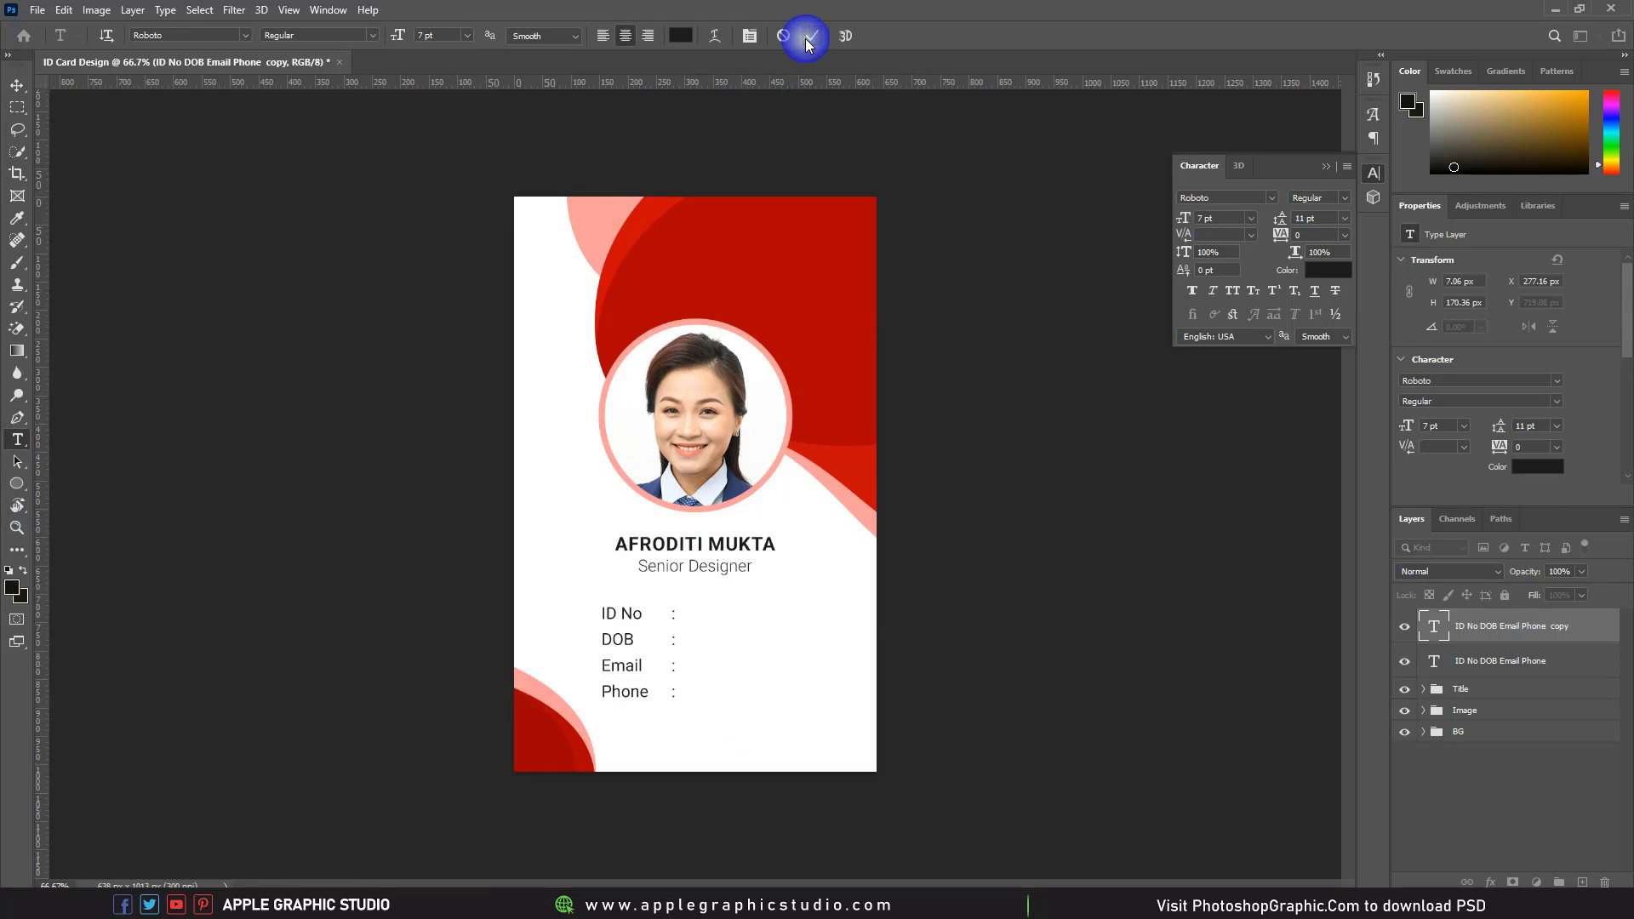
pyautogui.click(17, 92)
# Duplicate the colon column further right to start a values column.
pyautogui.scroll(1, 781, 531)
pyautogui.moveTo(763, 726); pyautogui.dragTo(762, 573)
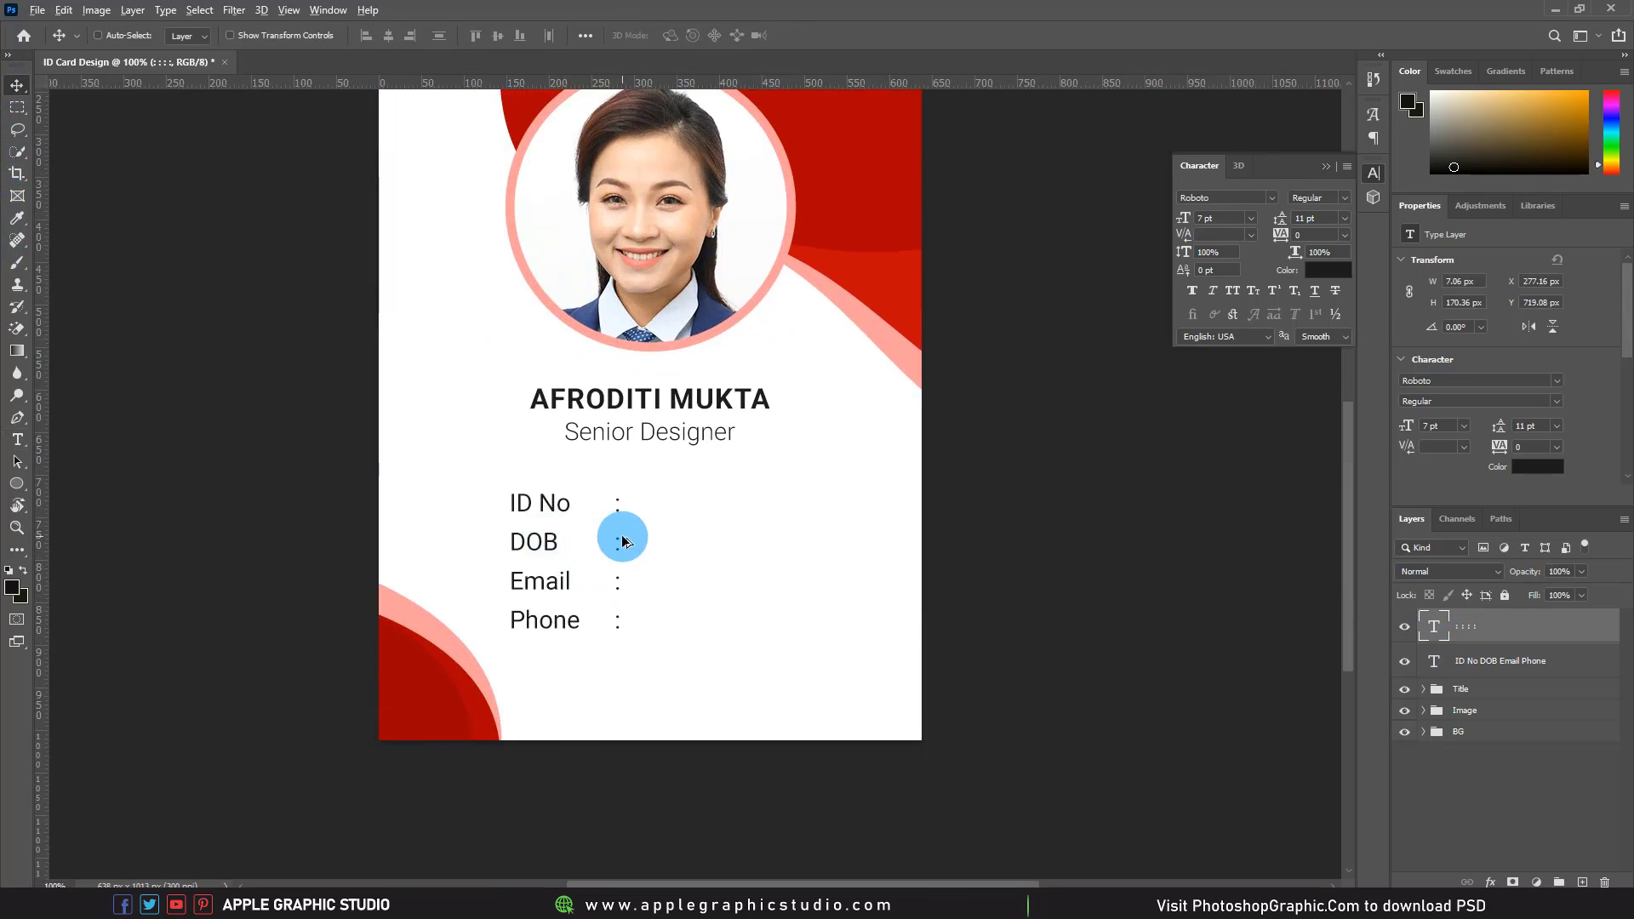
pyautogui.moveTo(623, 541); pyautogui.dragTo(665, 541)
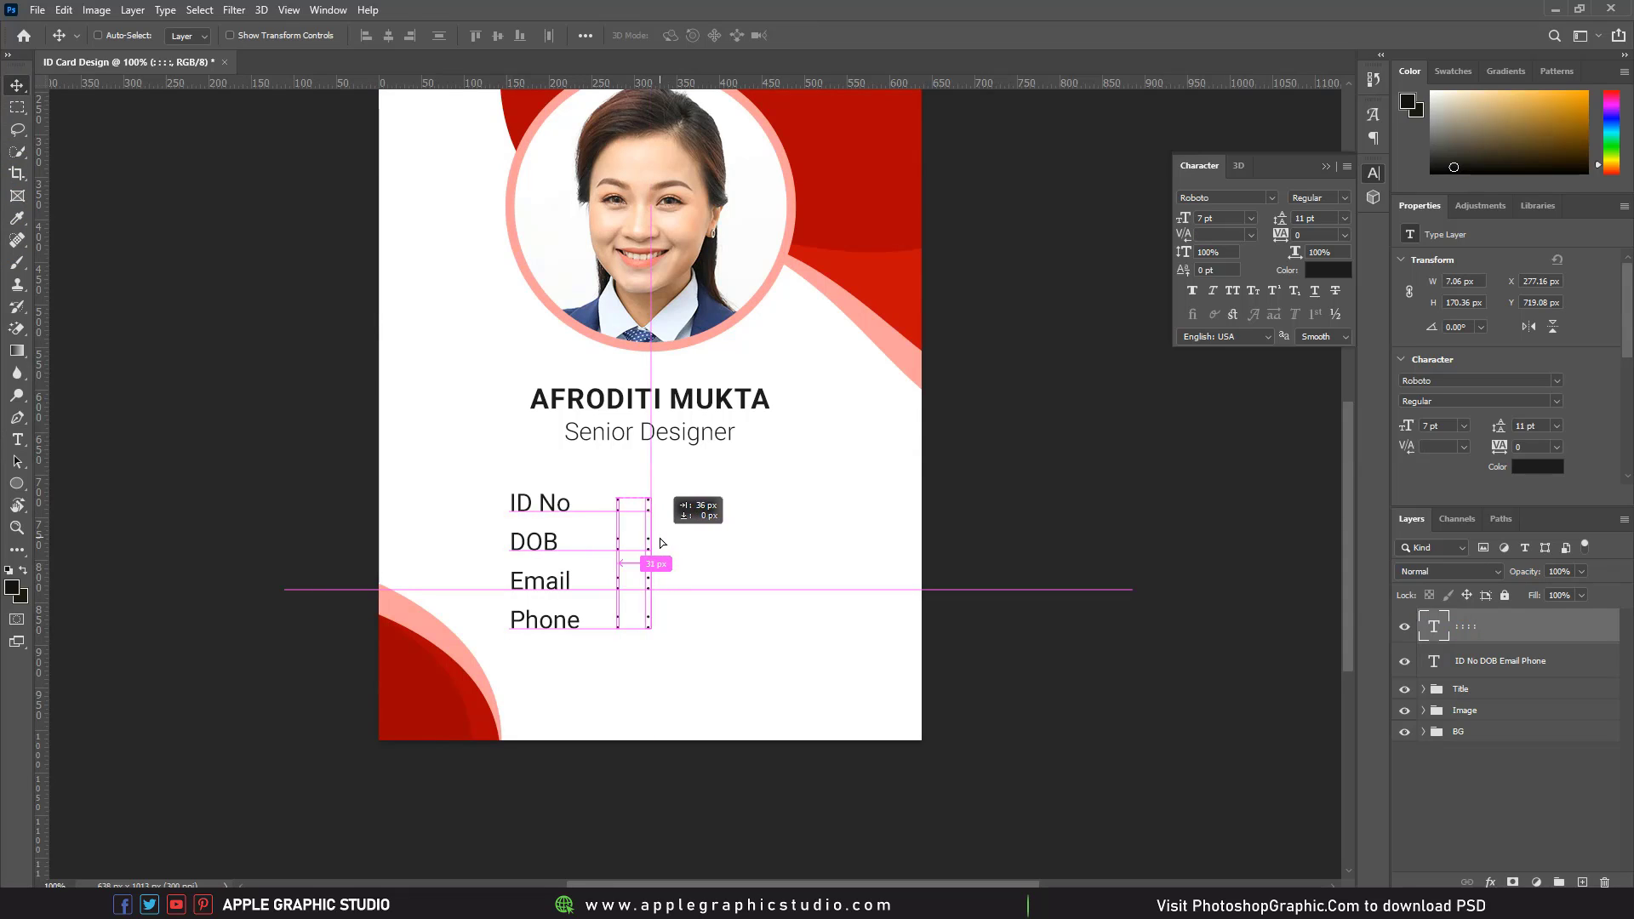
pyautogui.moveTo(669, 541); pyautogui.dragTo(670, 541)
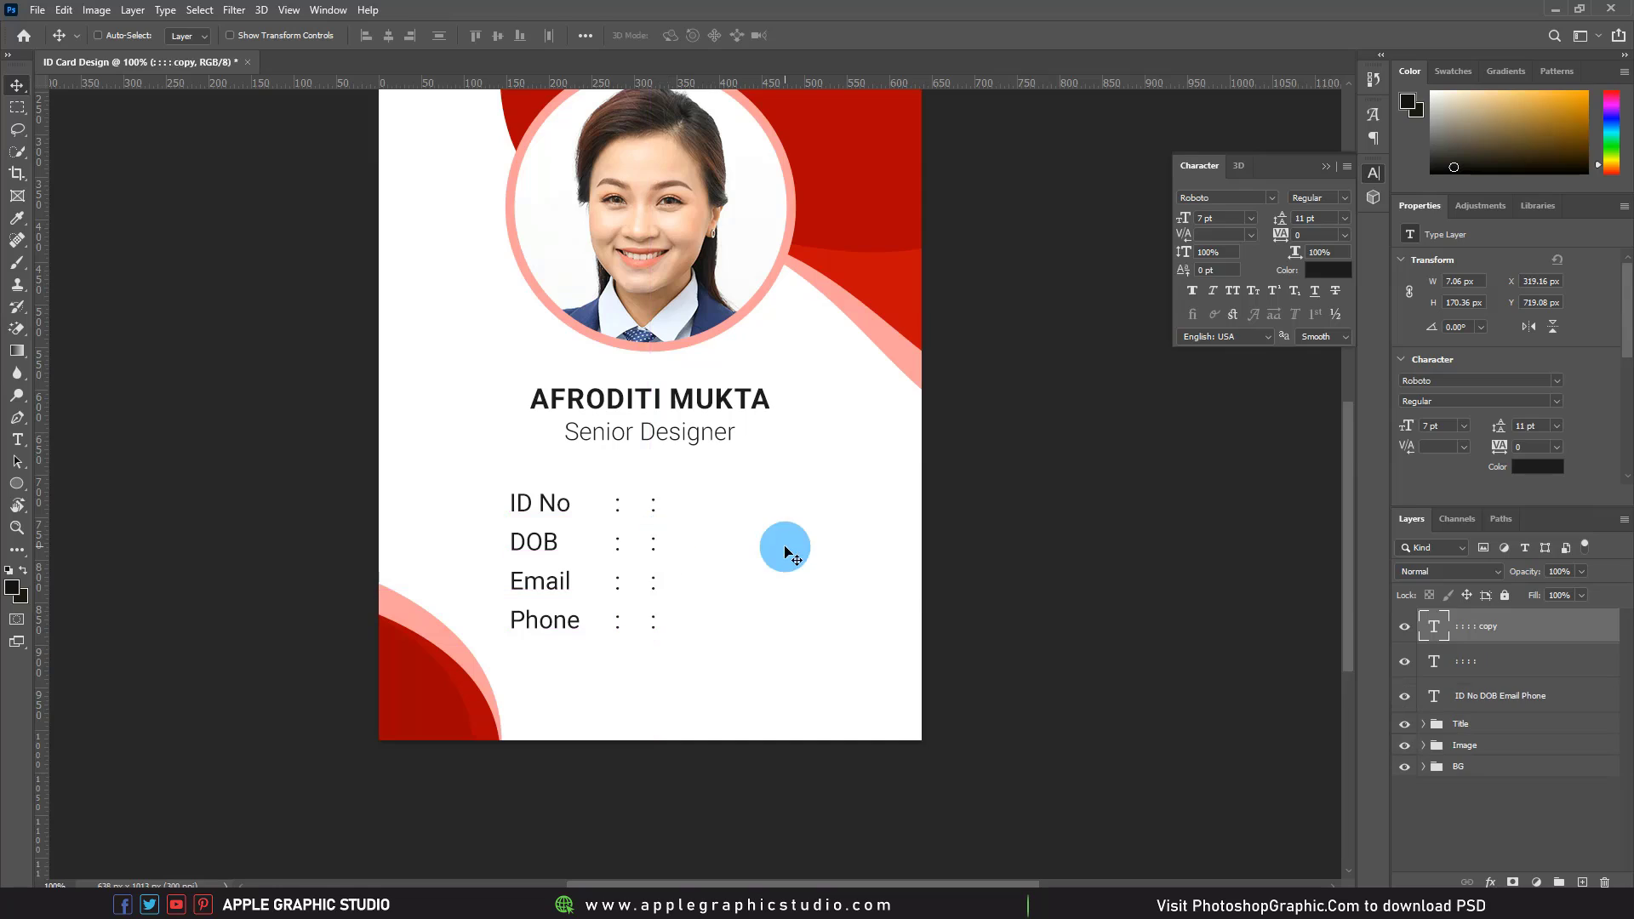
pyautogui.click(17, 439)
pyautogui.click(661, 507)
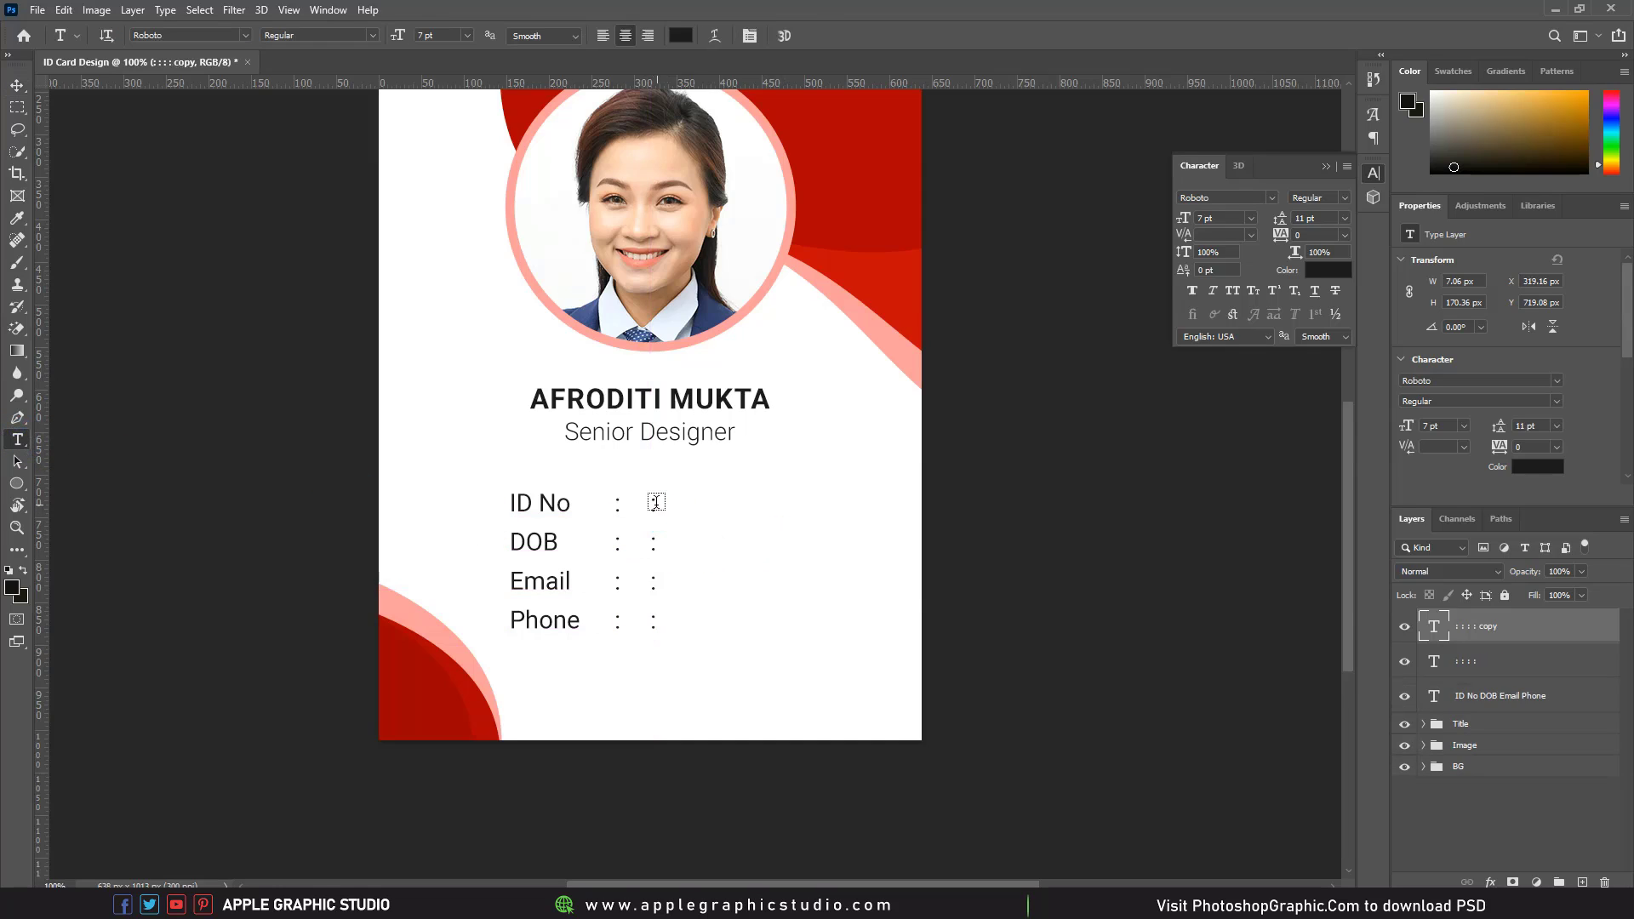
pyautogui.click(669, 500)
pyautogui.click(783, 35)
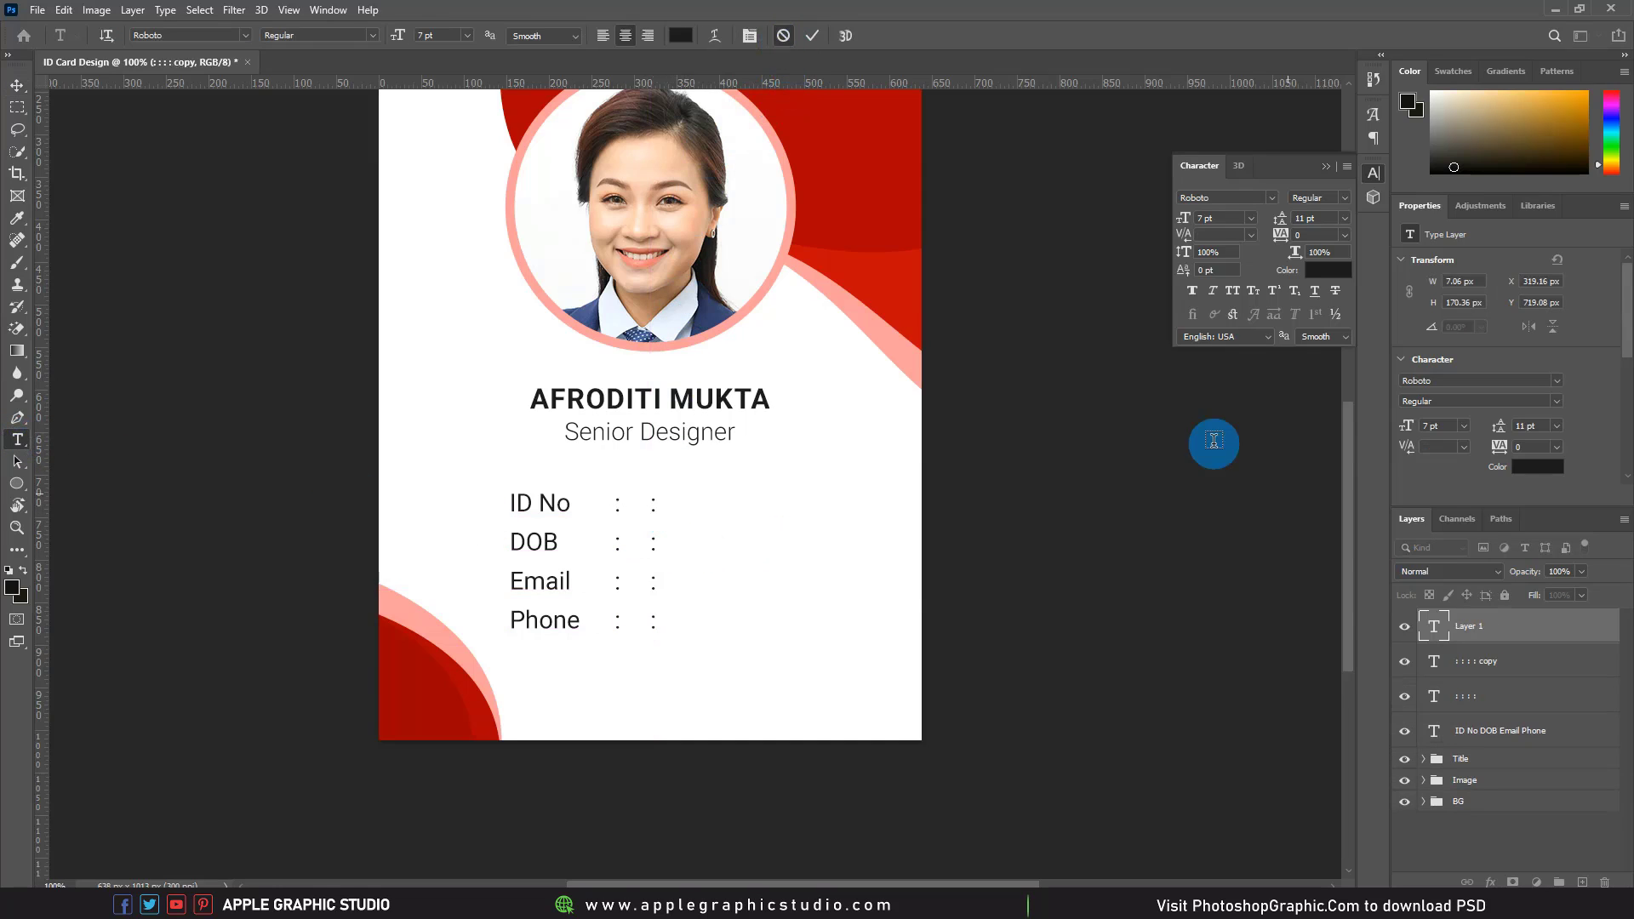
# Enter a sample ID number as the first value and left-align the values column.
pyautogui.click(647, 513)
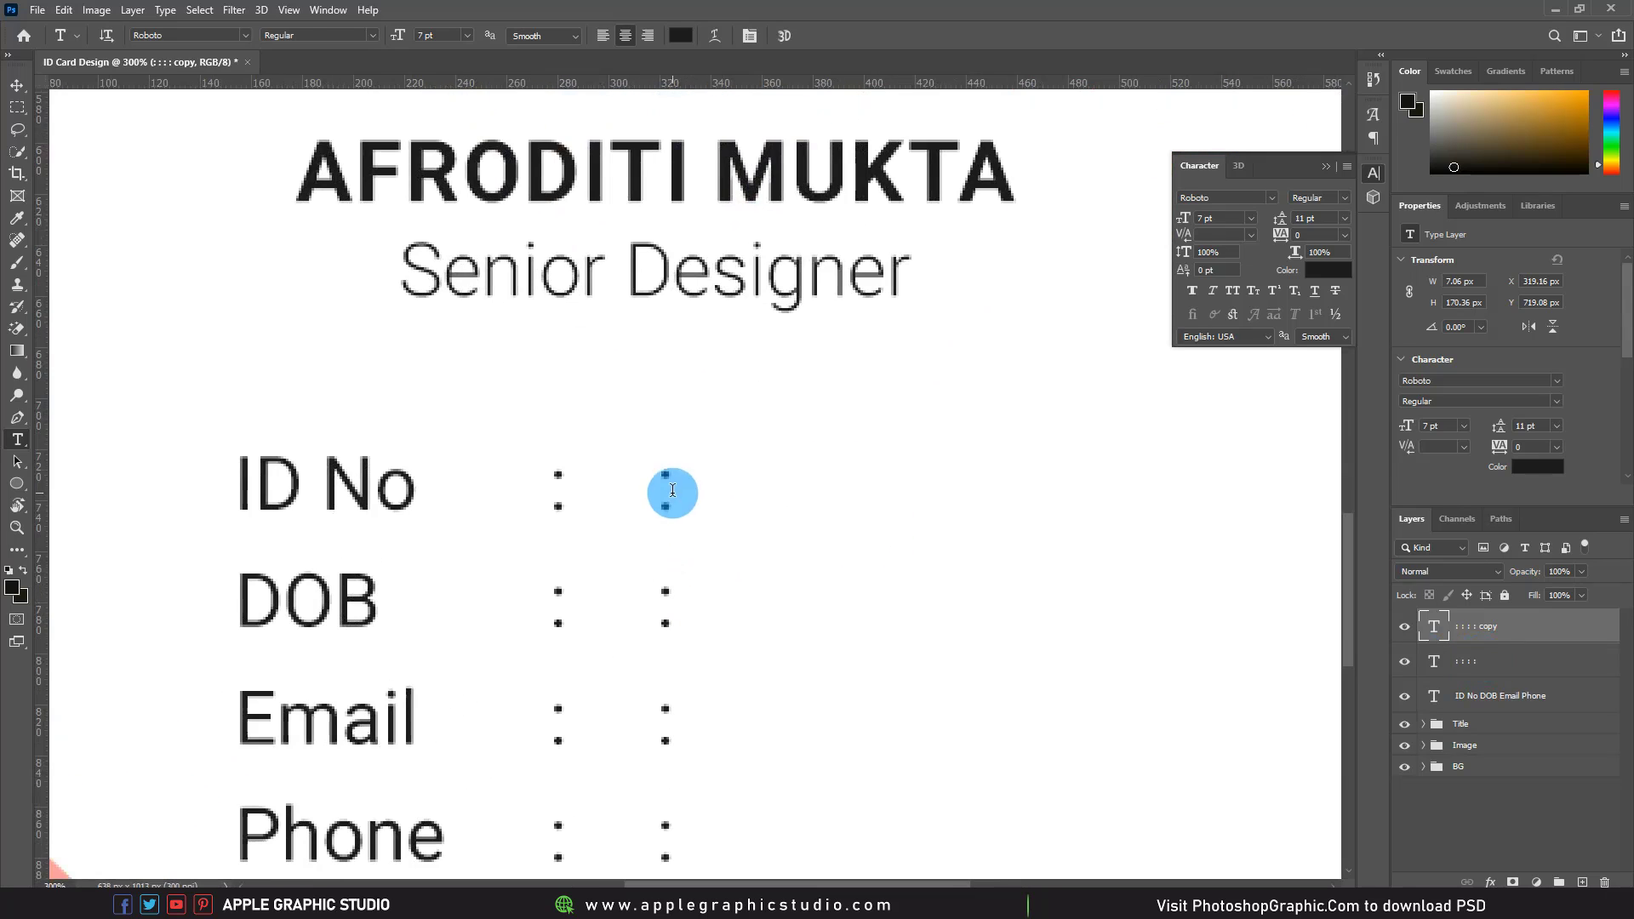
pyautogui.click(673, 487)
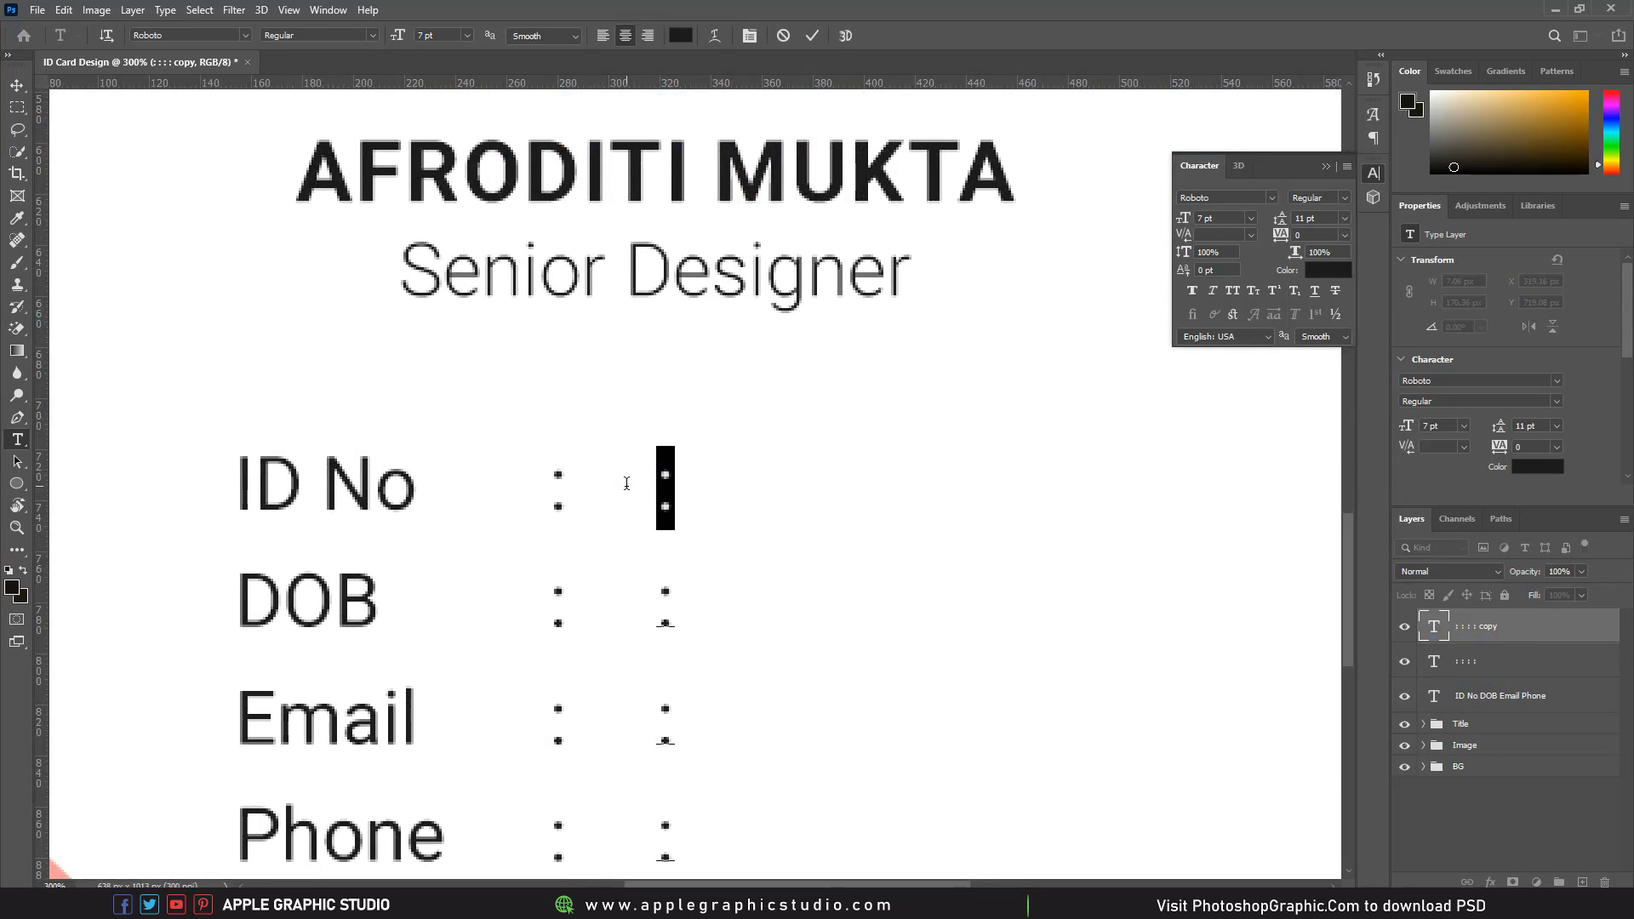
pyautogui.click(632, 484)
pyautogui.write('123456789')
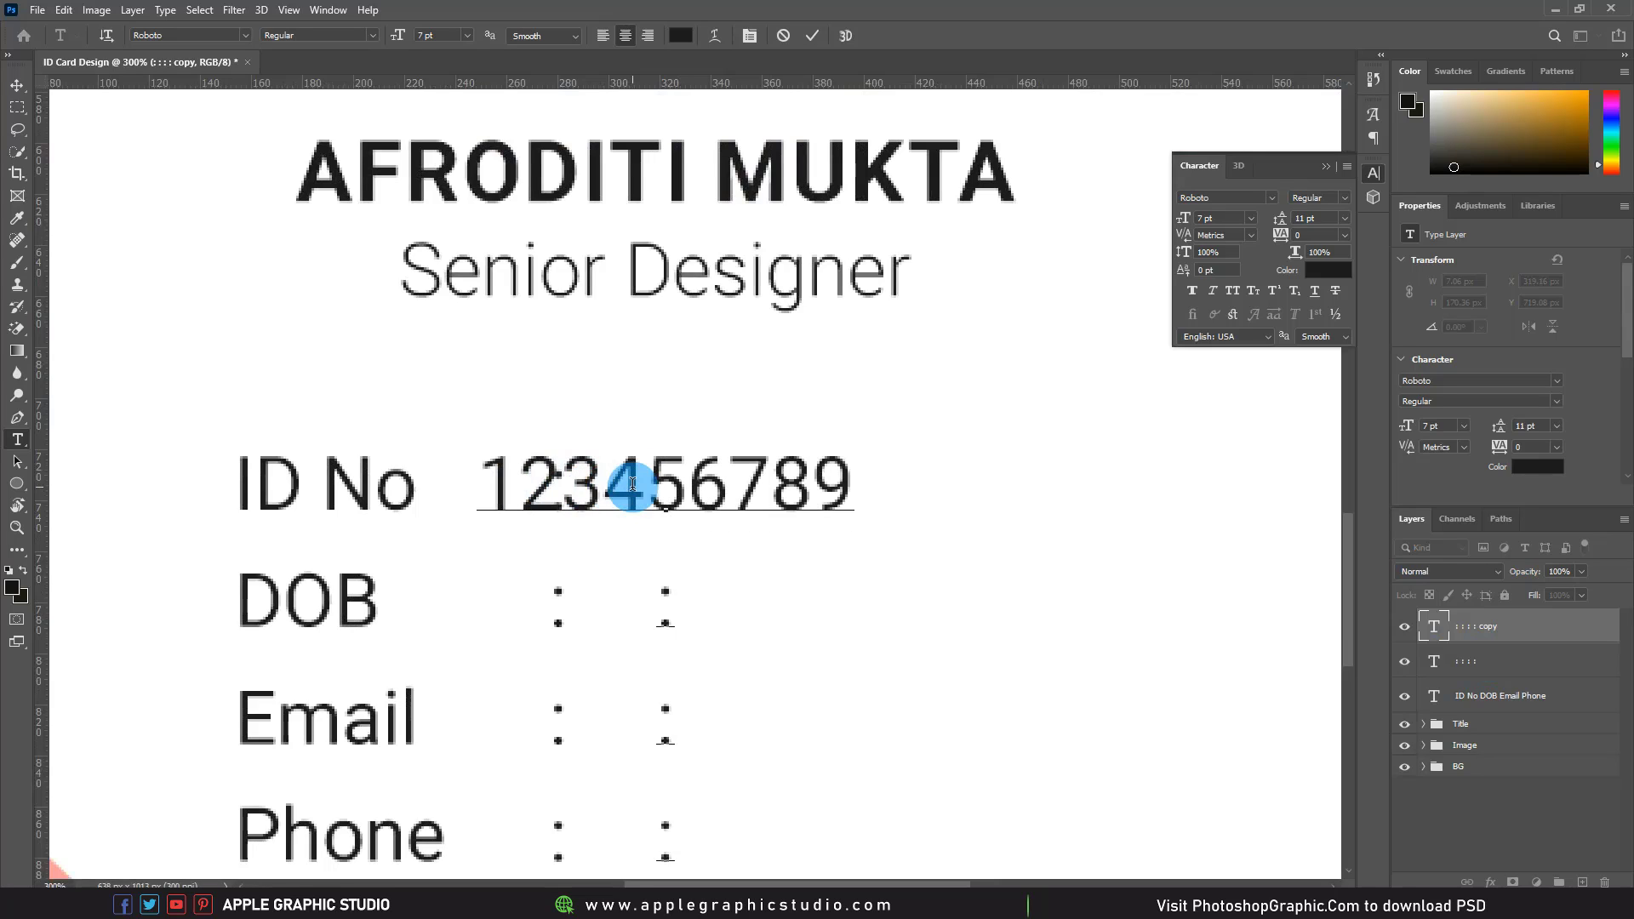
pyautogui.hotkey('ctrl', 'a')
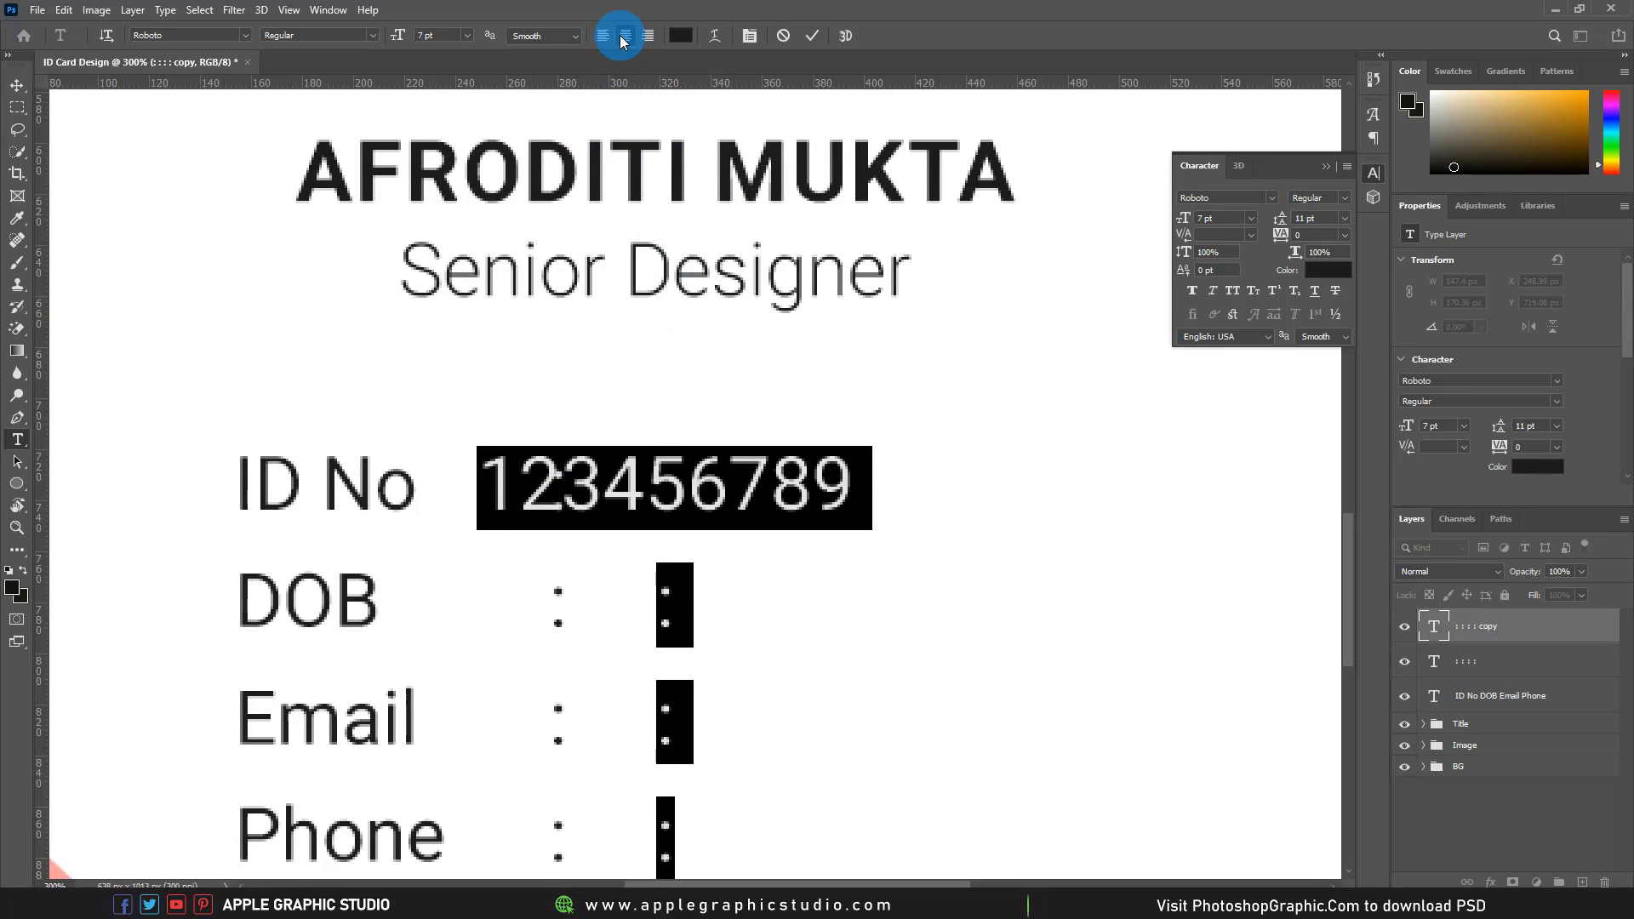
pyautogui.click(621, 36)
pyautogui.click(813, 35)
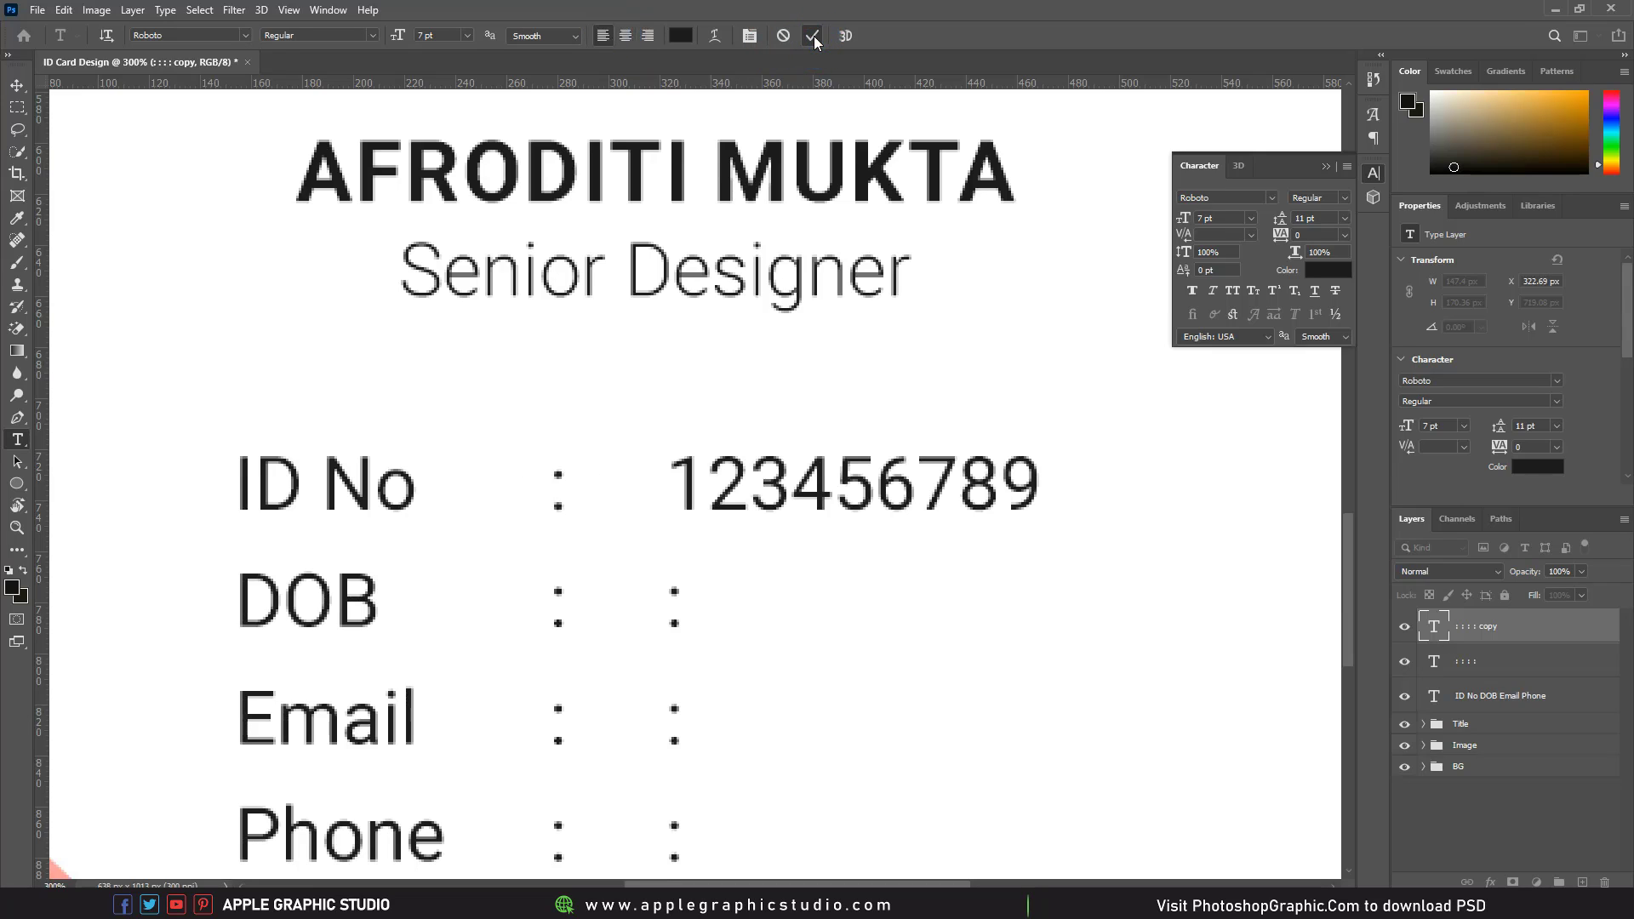
pyautogui.click(17, 86)
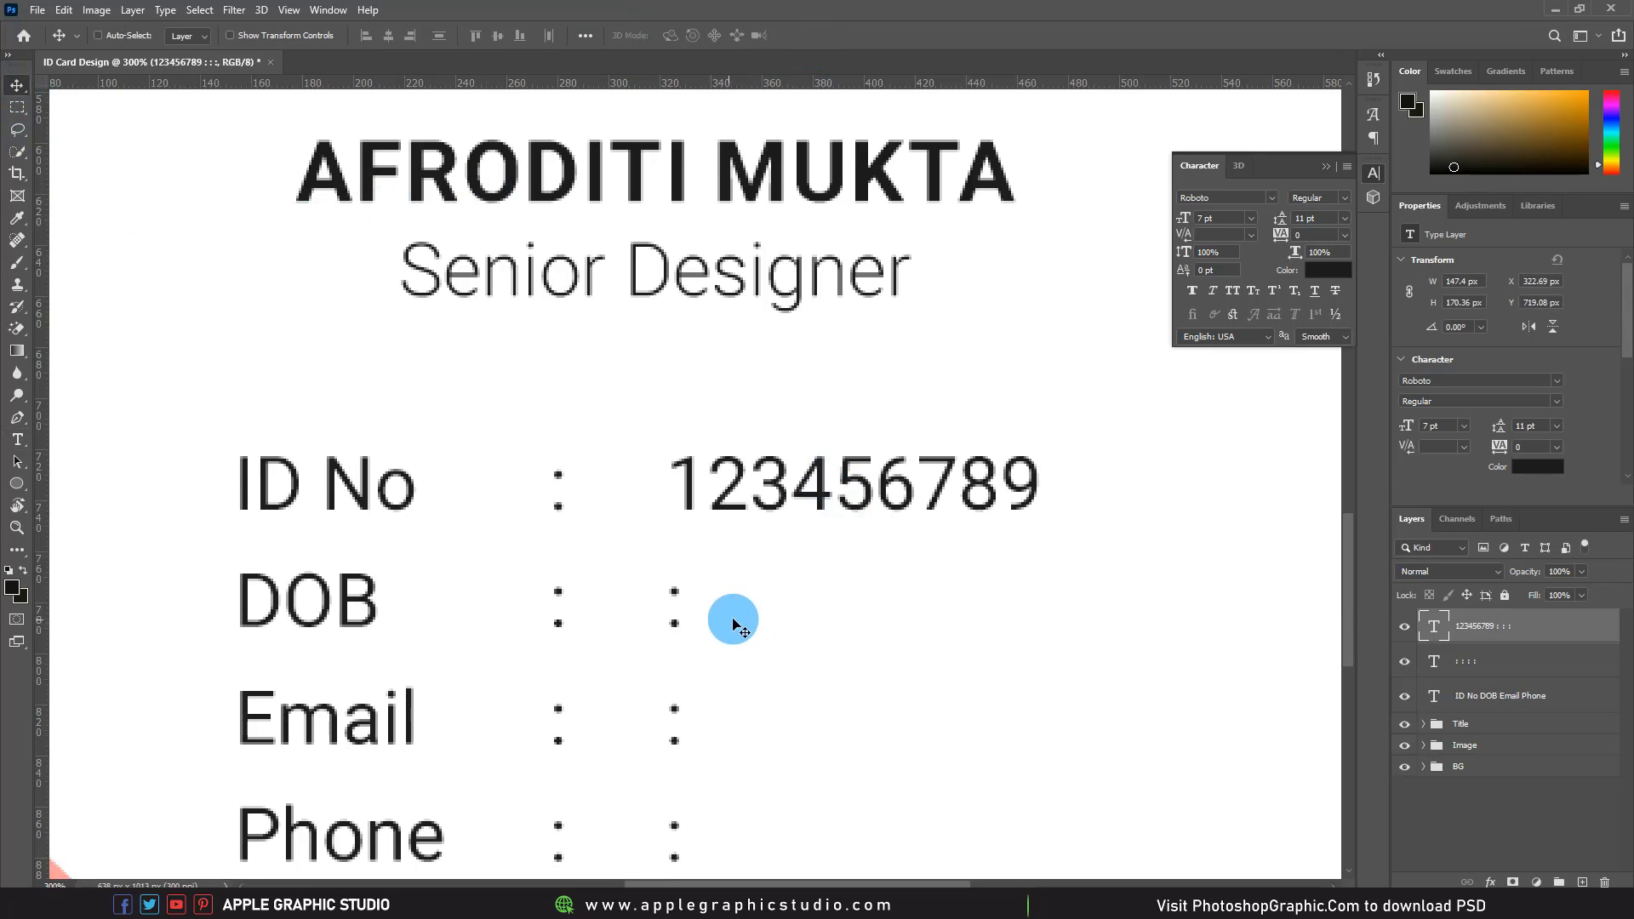
pyautogui.click(1, 510)
# Fill in the DOB value as DD/MM/YY and a placeholder e-mail address.
pyautogui.click(17, 439)
pyautogui.click(689, 583)
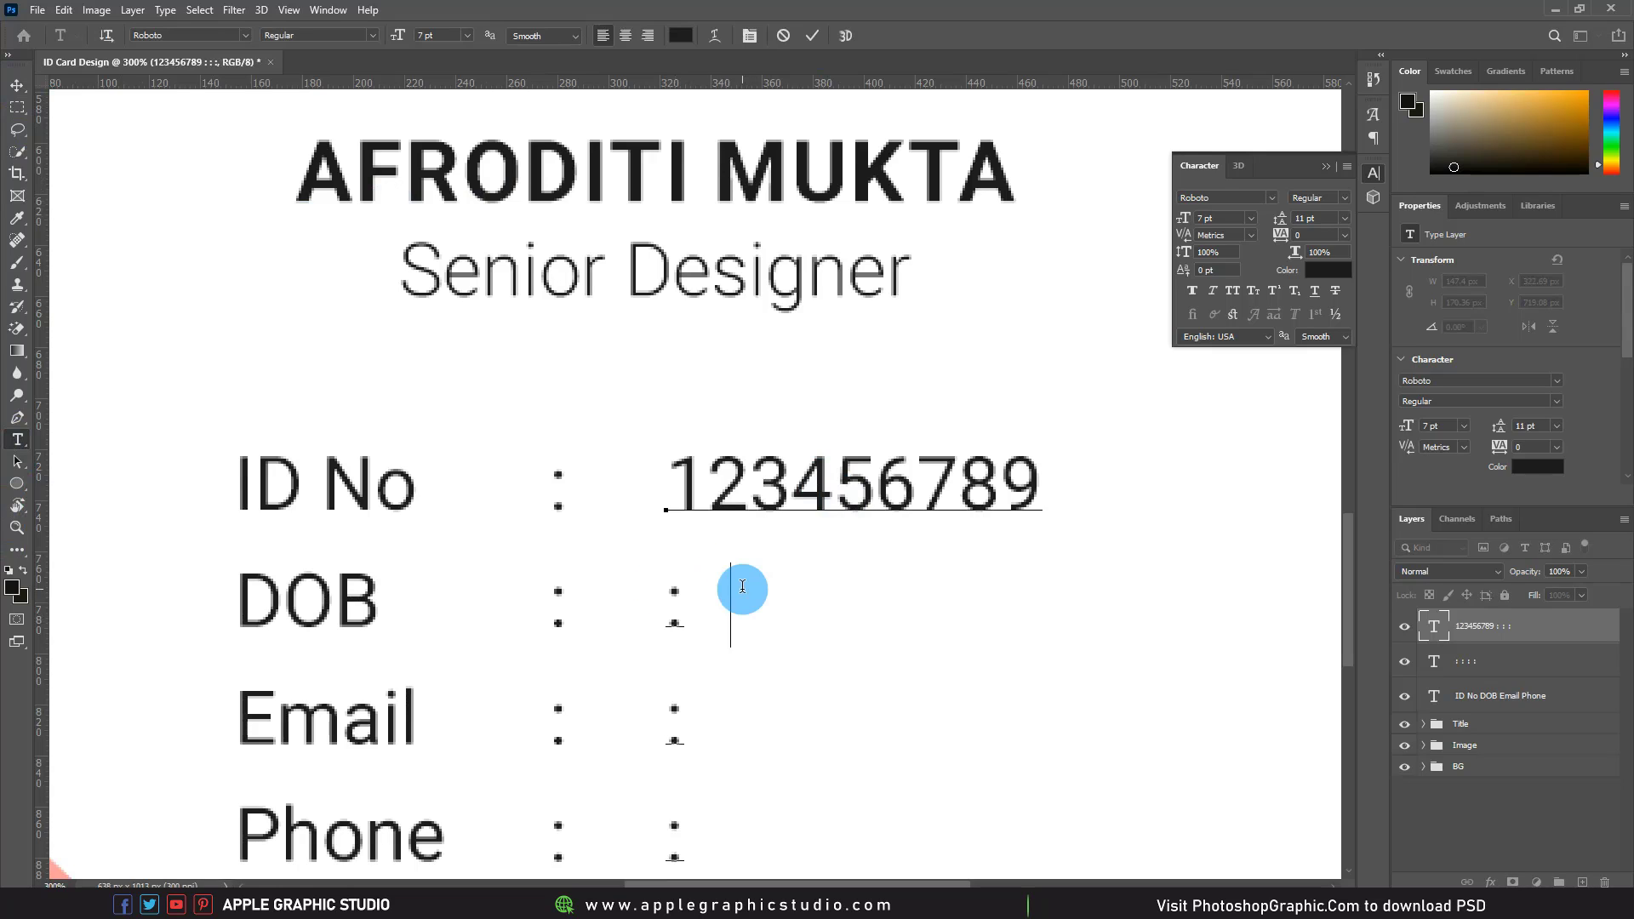
pyautogui.write('MM')
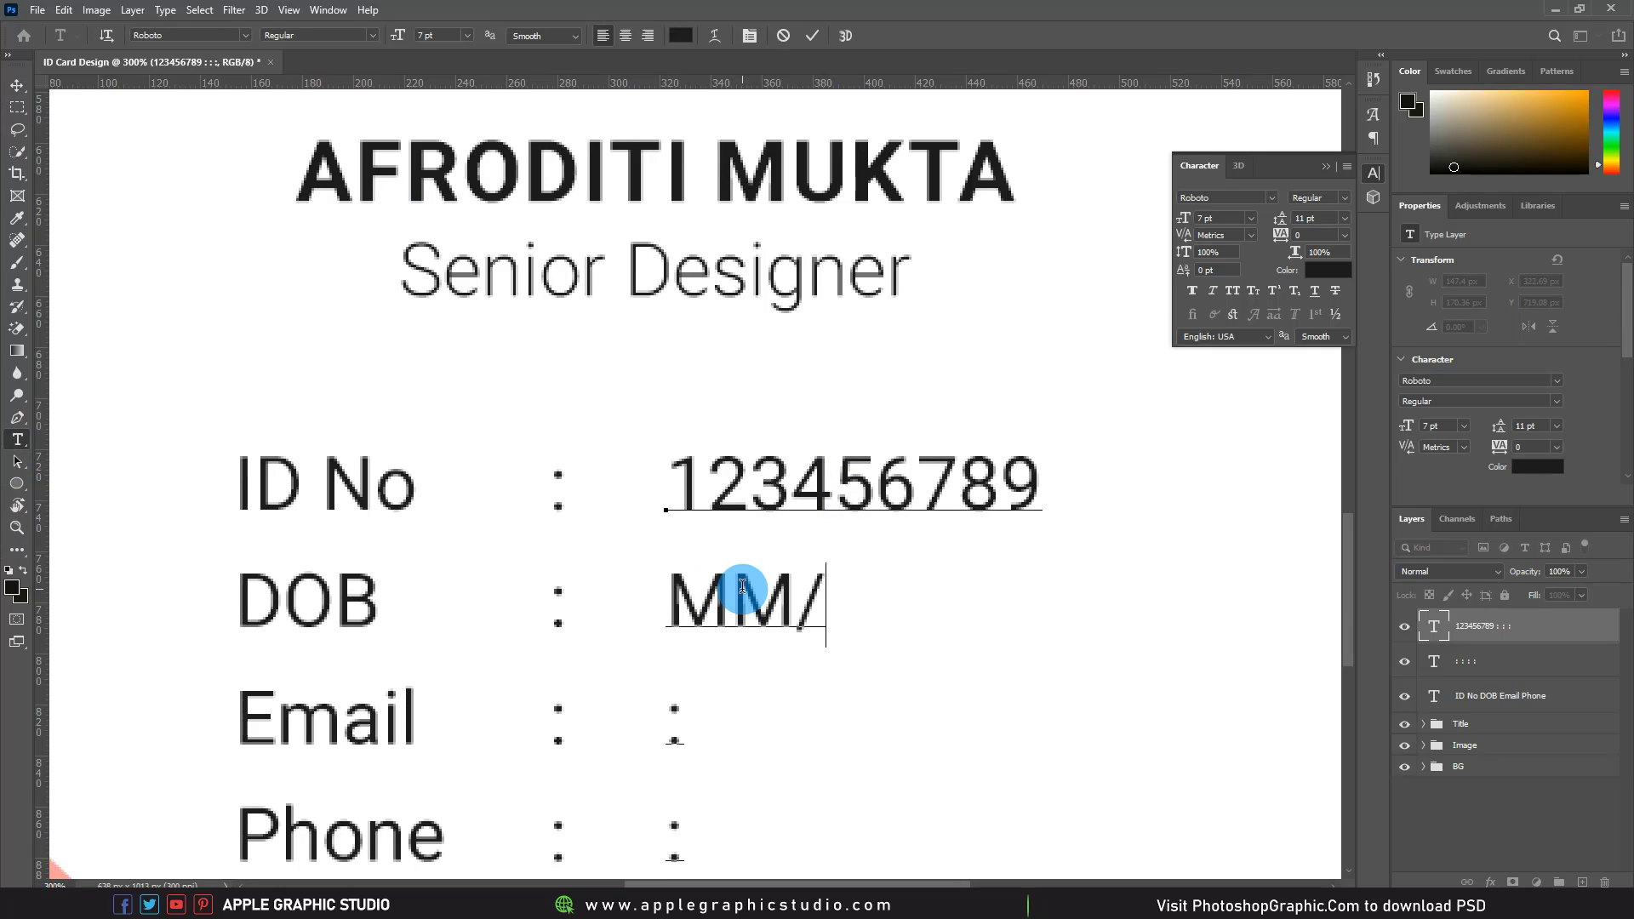
pyautogui.press('BackSpace')
pyautogui.press('Delete')
pyautogui.write('DD/')
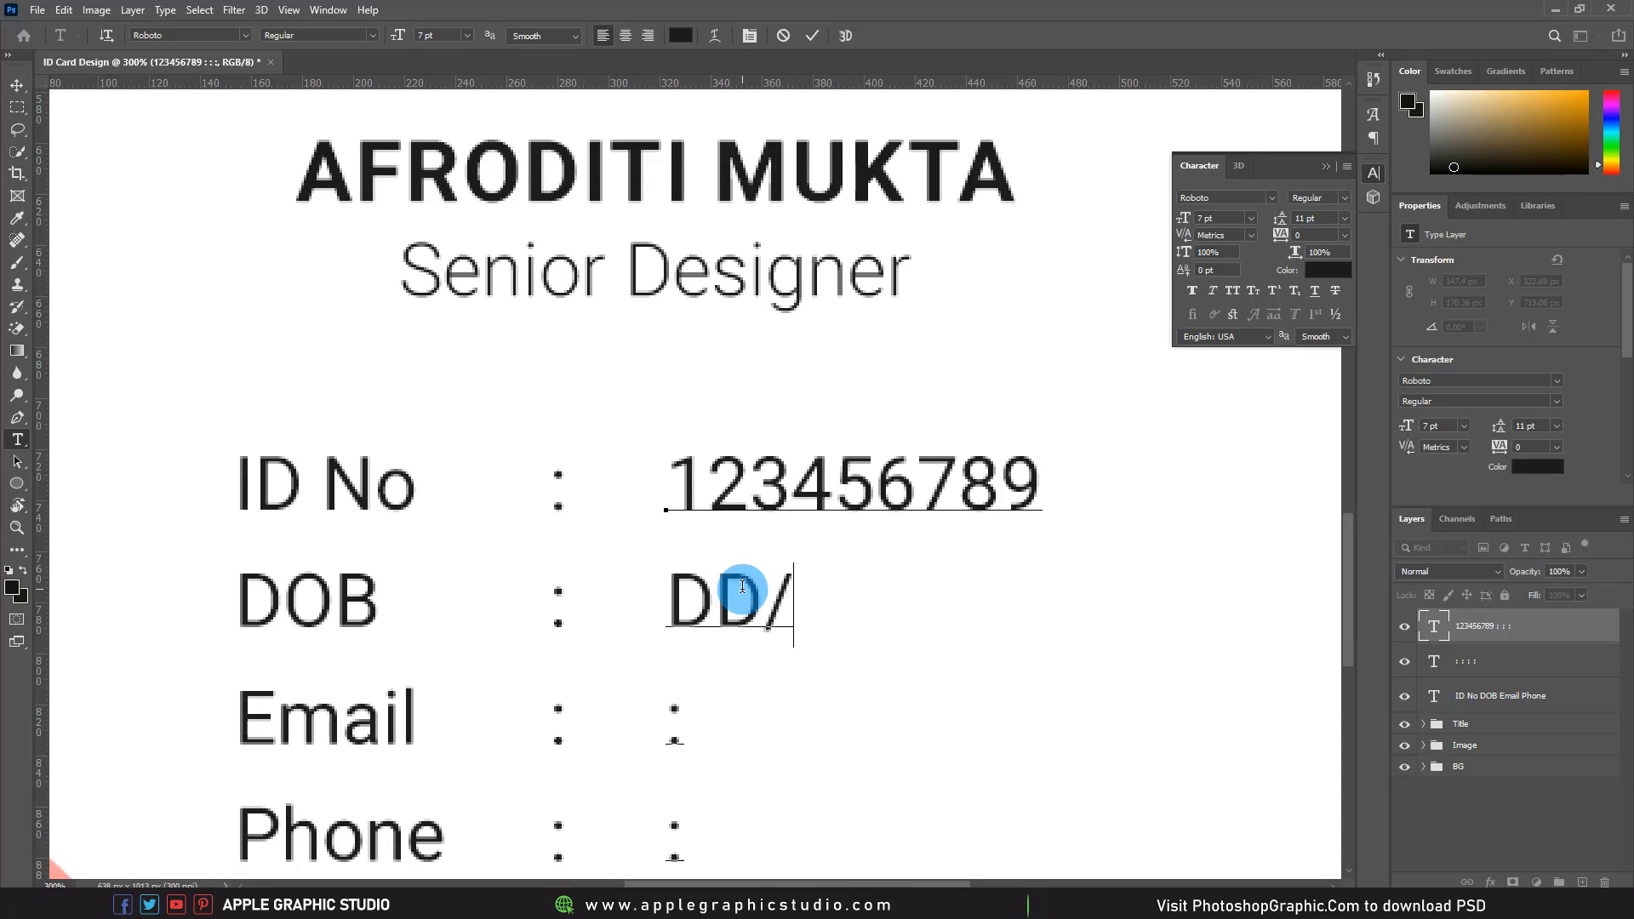
pyautogui.write('MM/YY')
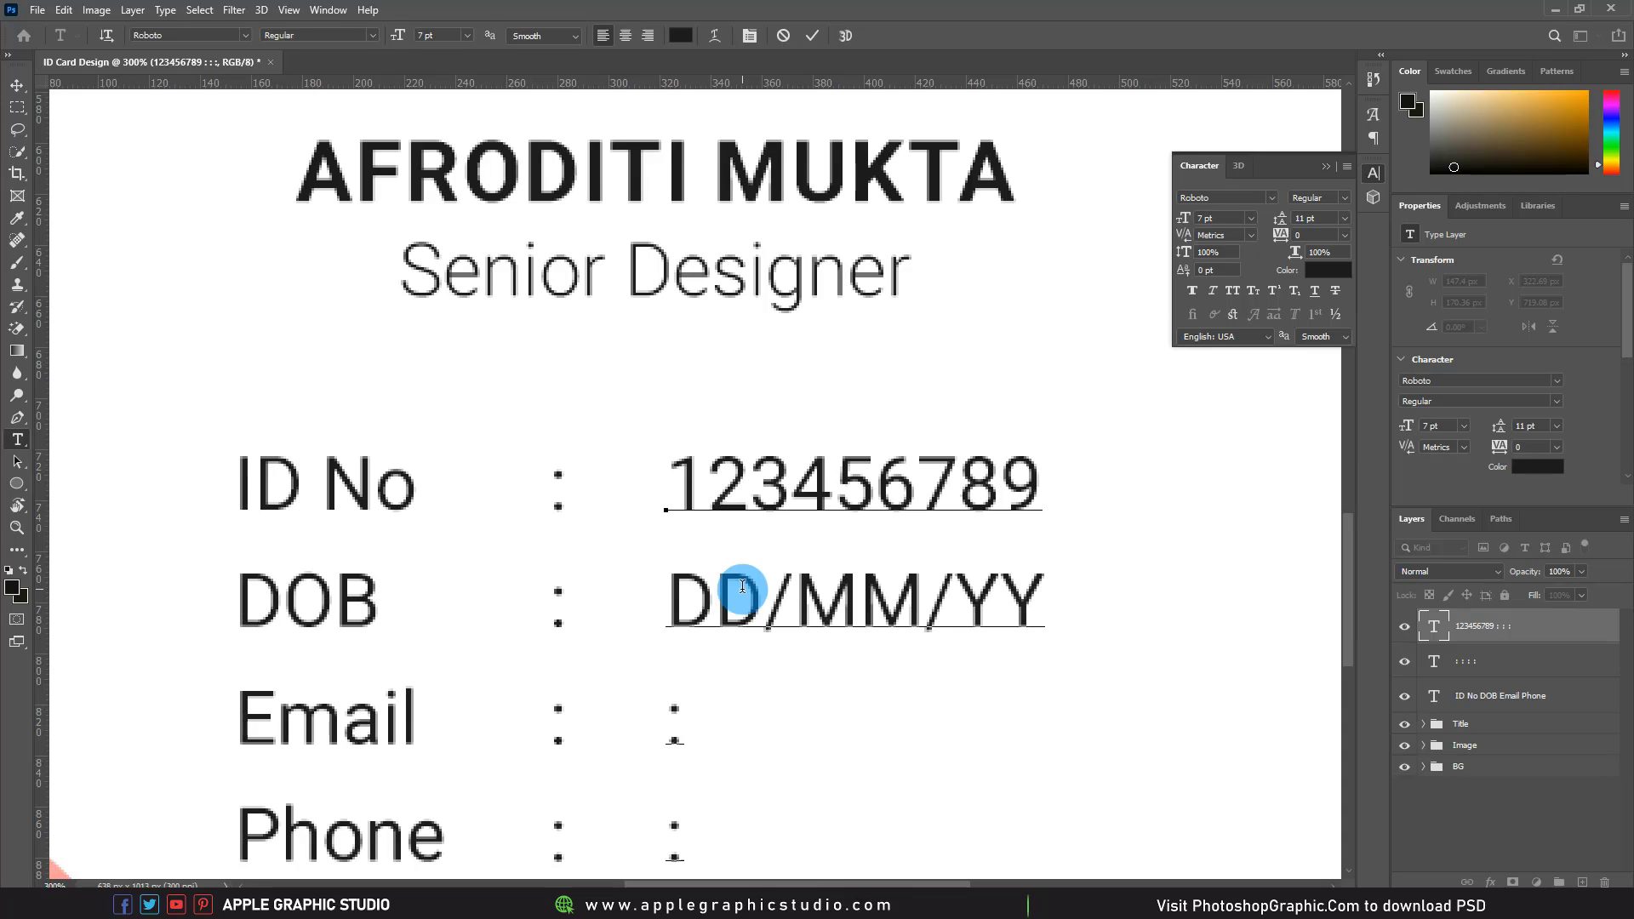
pyautogui.moveTo(682, 711); pyautogui.dragTo(673, 705)
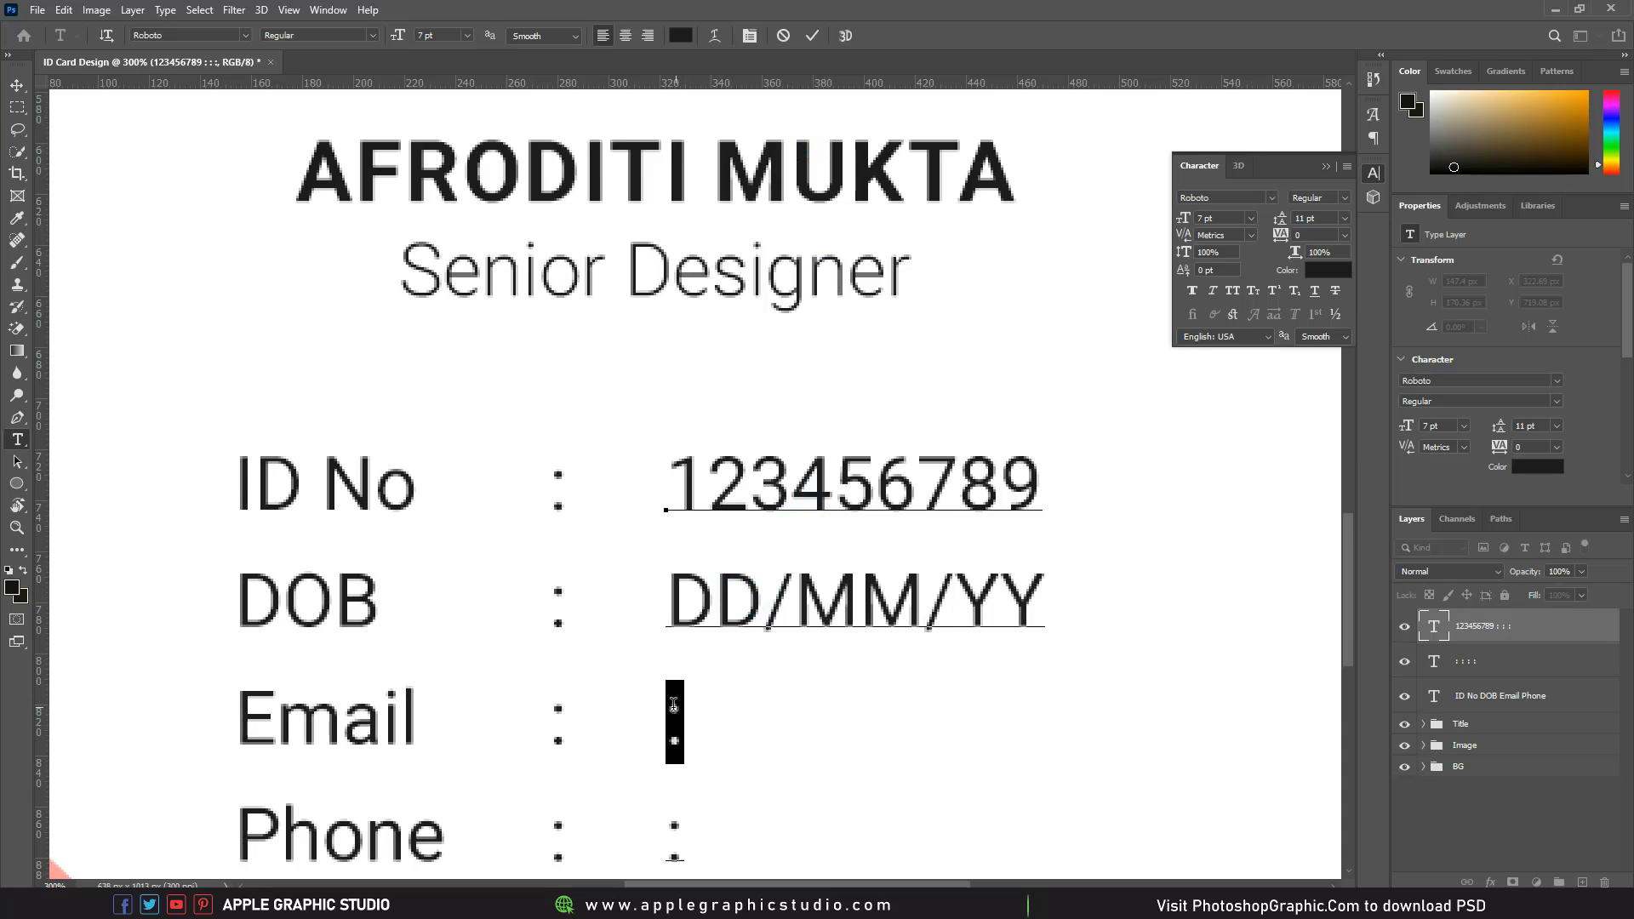
pyautogui.click(753, 688)
pyautogui.write('ema')
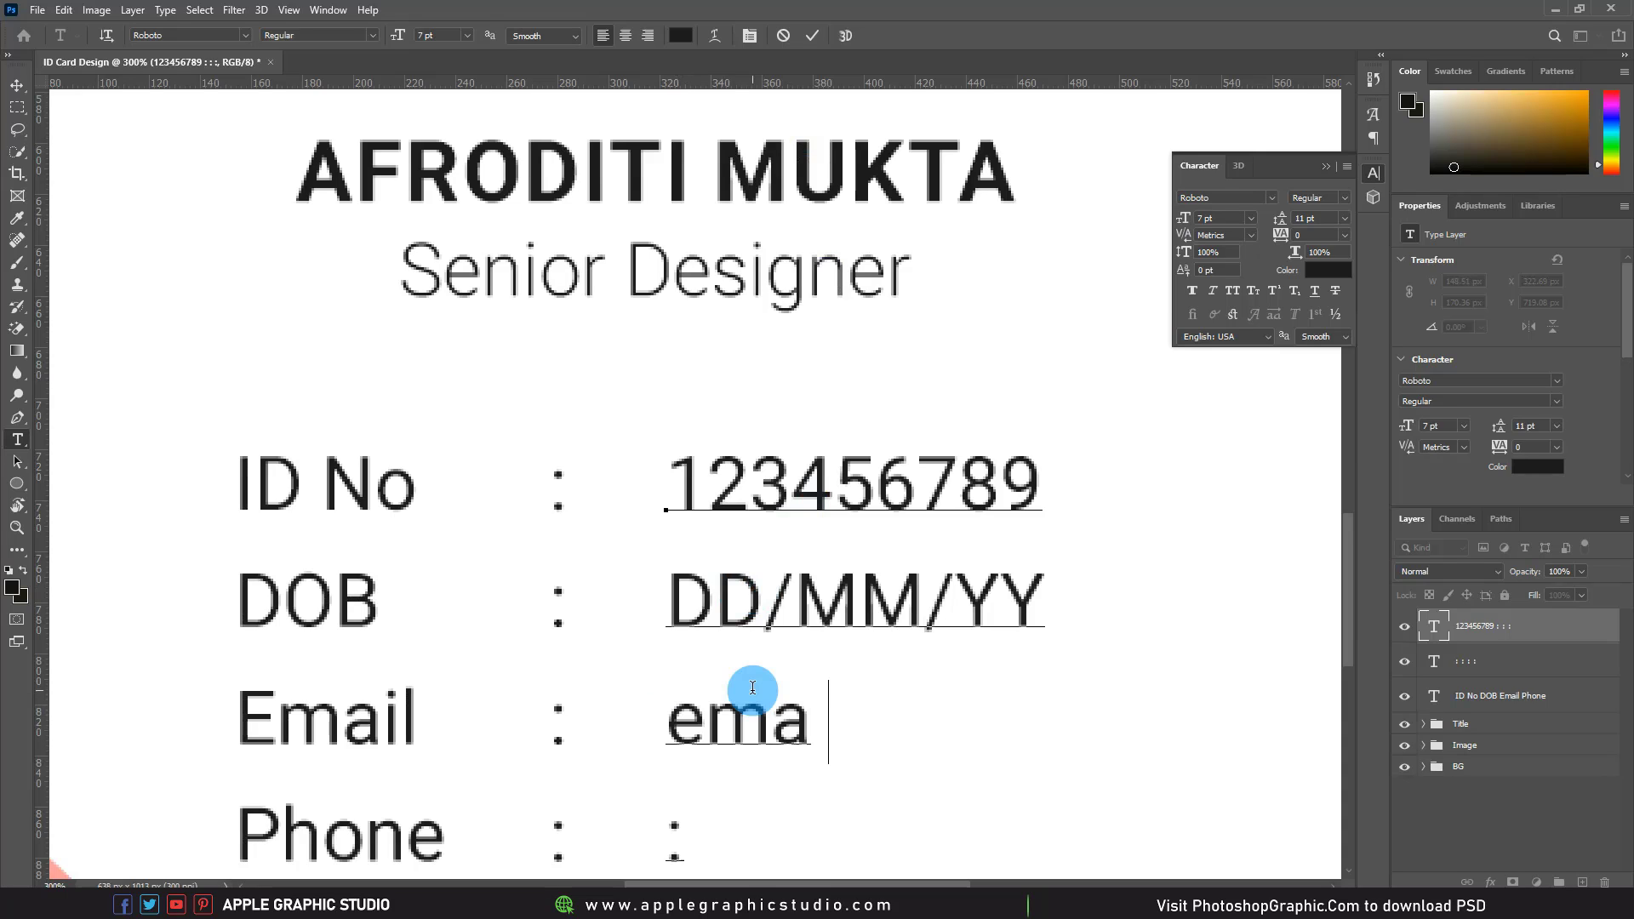
pyautogui.write('@')
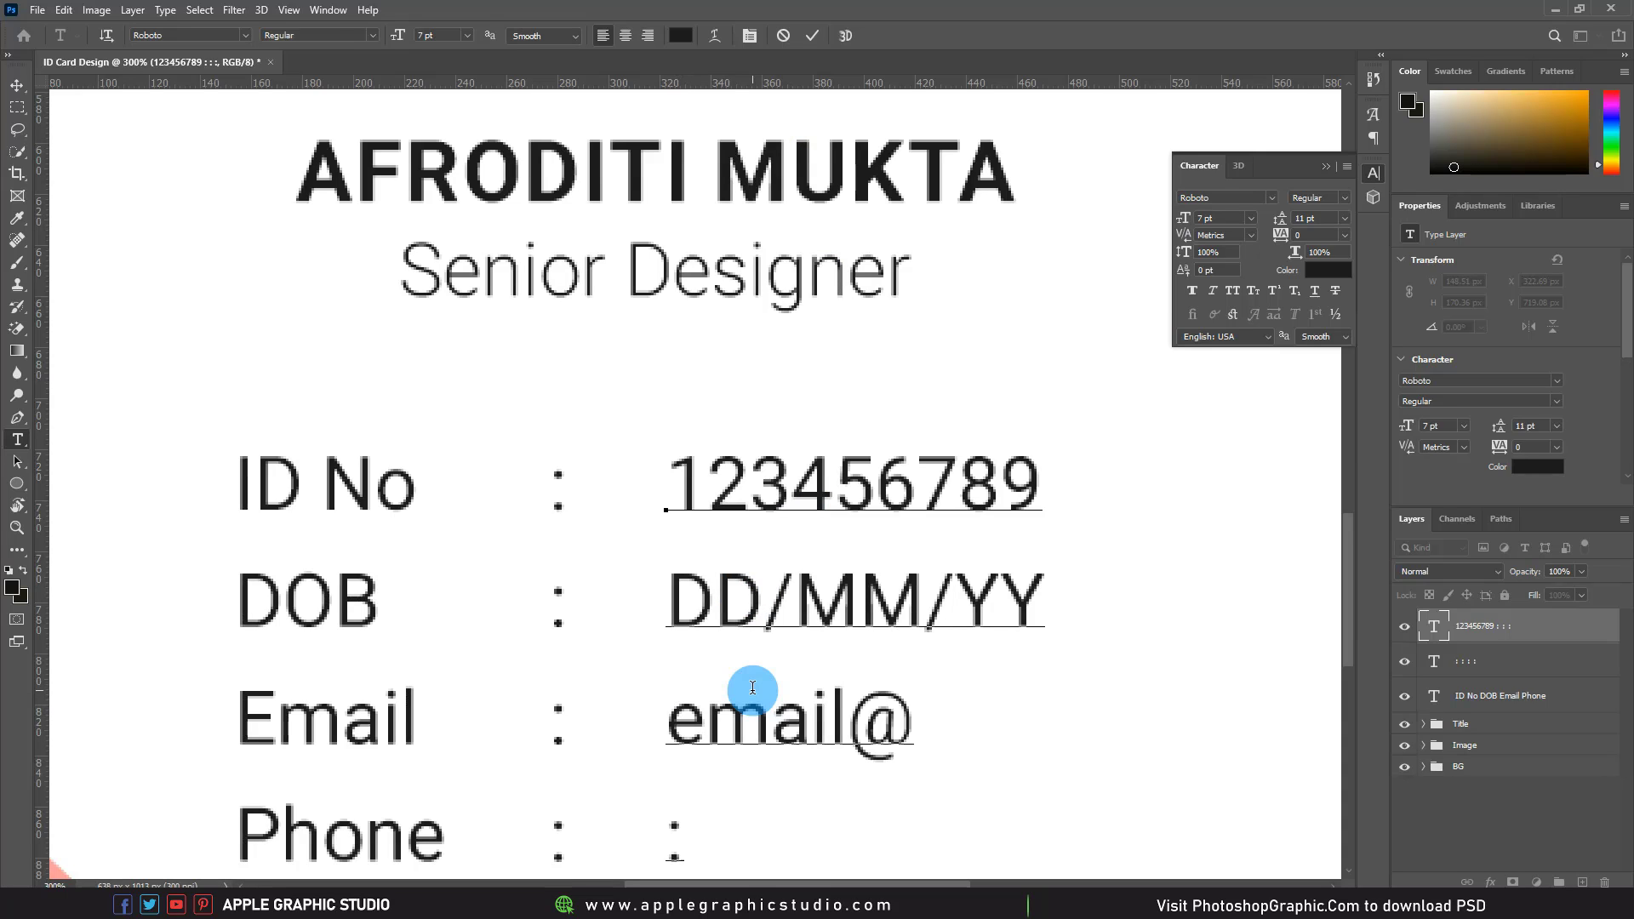
pyautogui.write('ema')
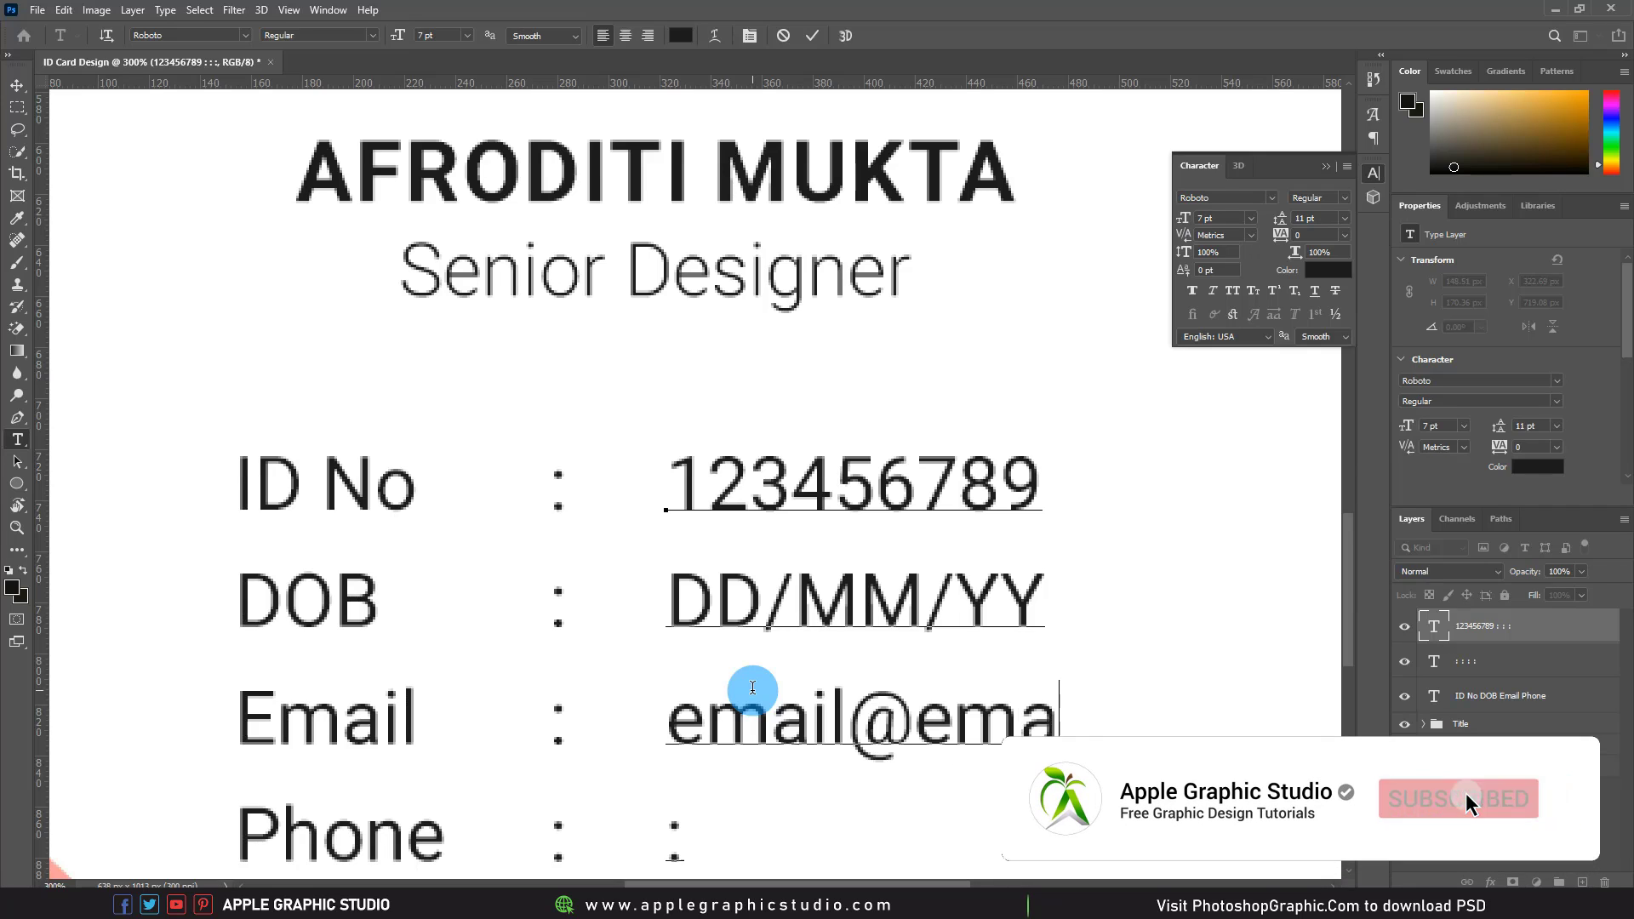
pyautogui.write('il')
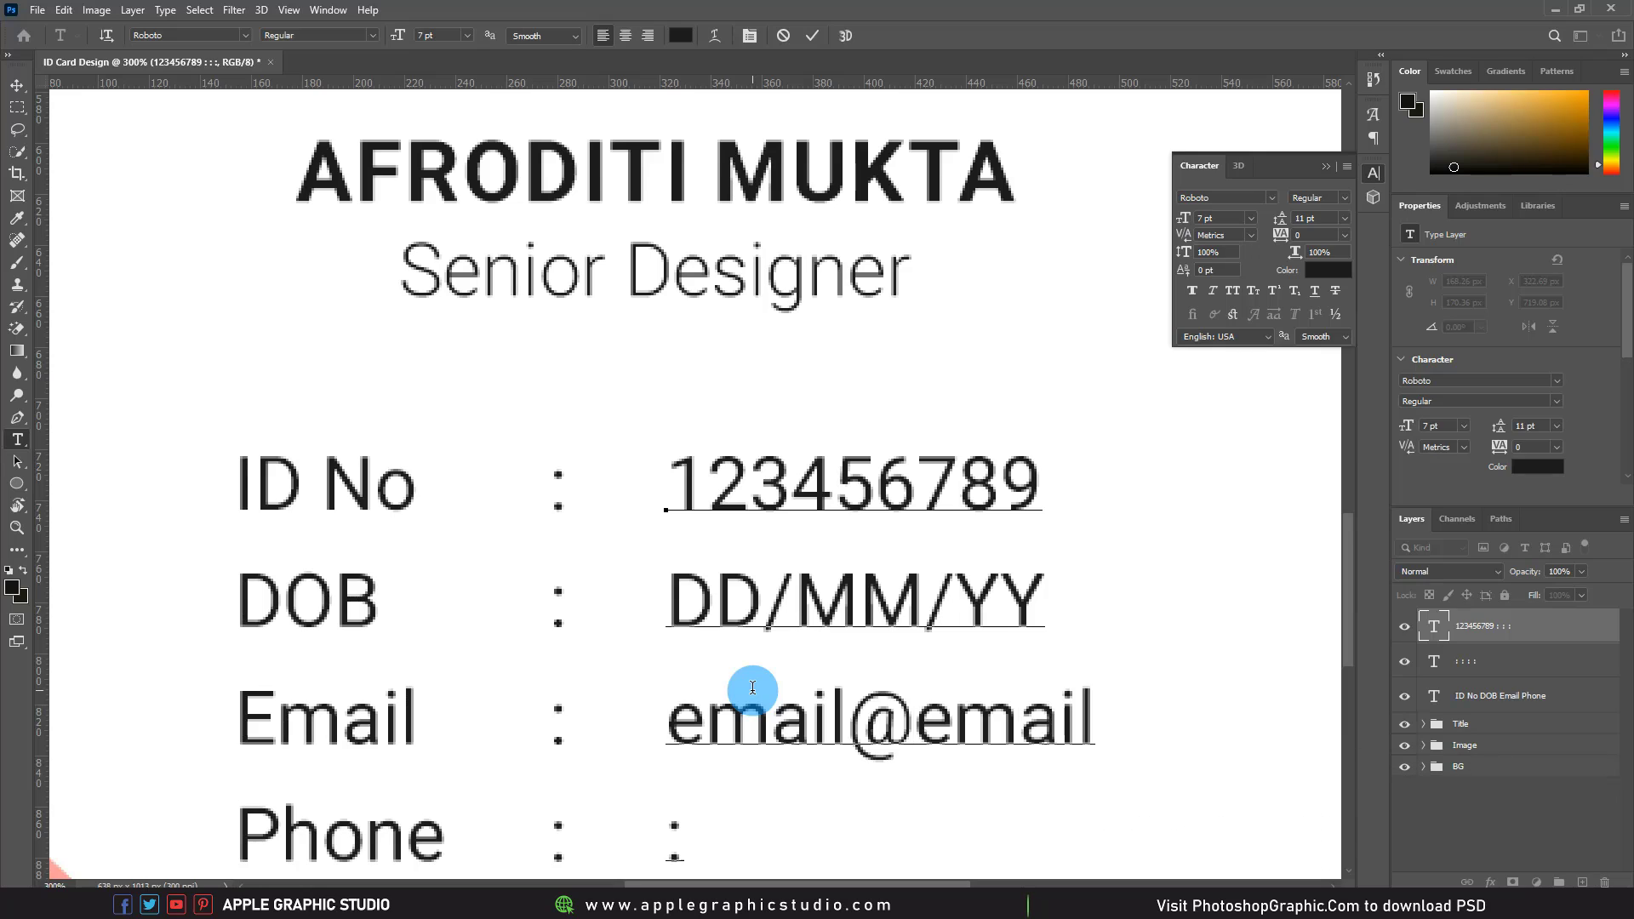
pyautogui.write('your')
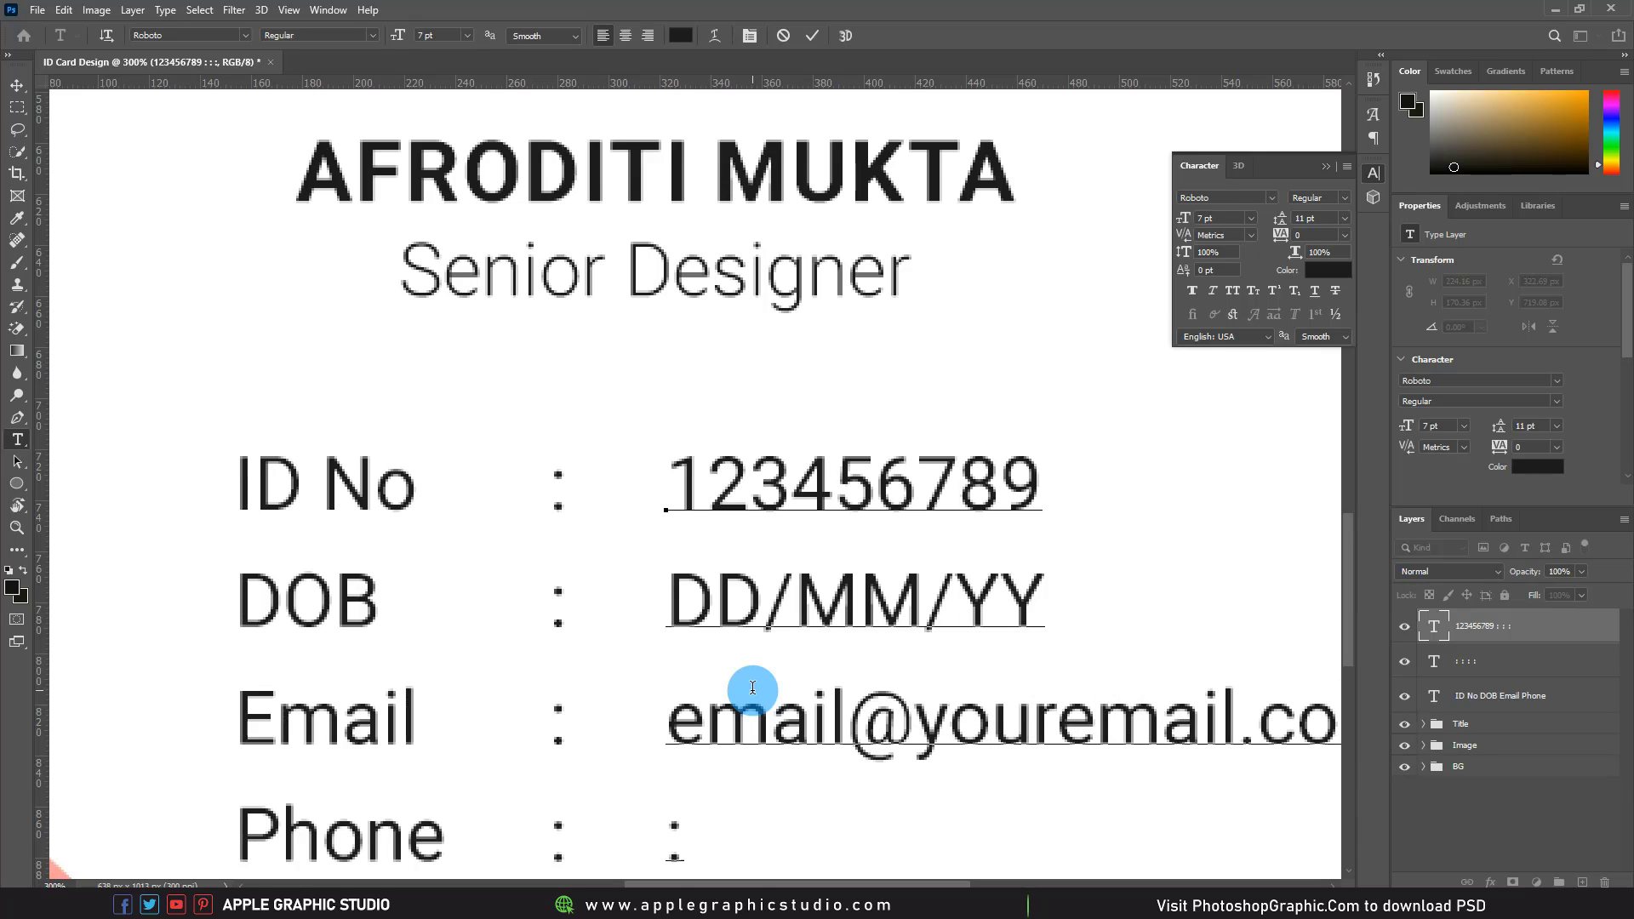
pyautogui.click(815, 36)
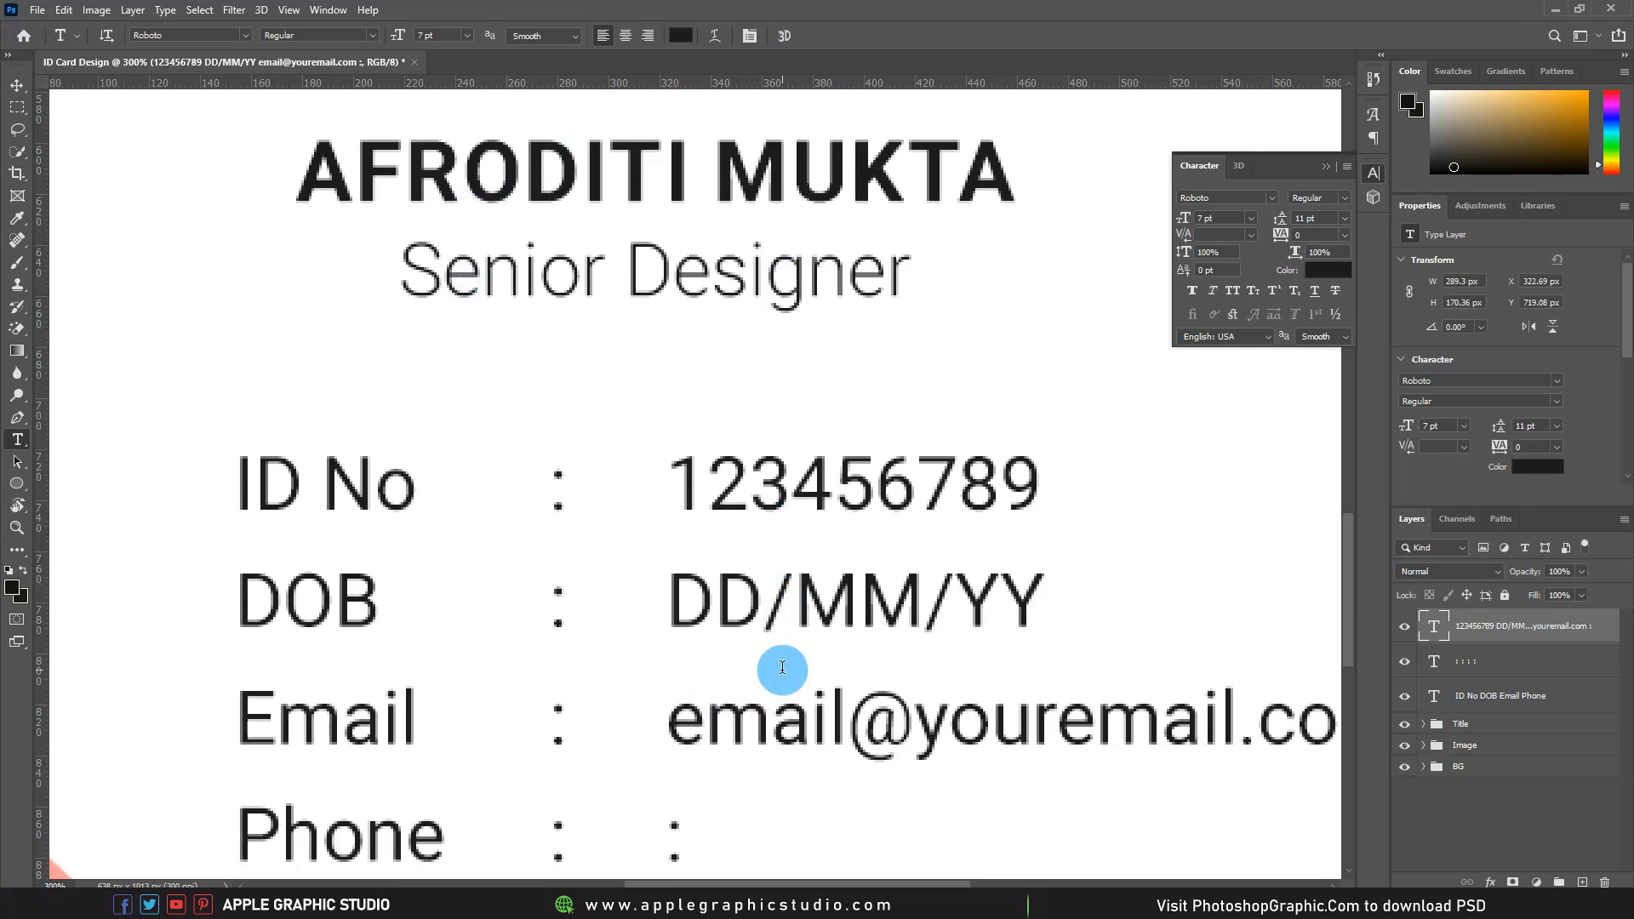
# Enter a sample phone number as the Phone value.
pyautogui.scroll(-1, 875, 692)
pyautogui.scroll(-2, 844, 686)
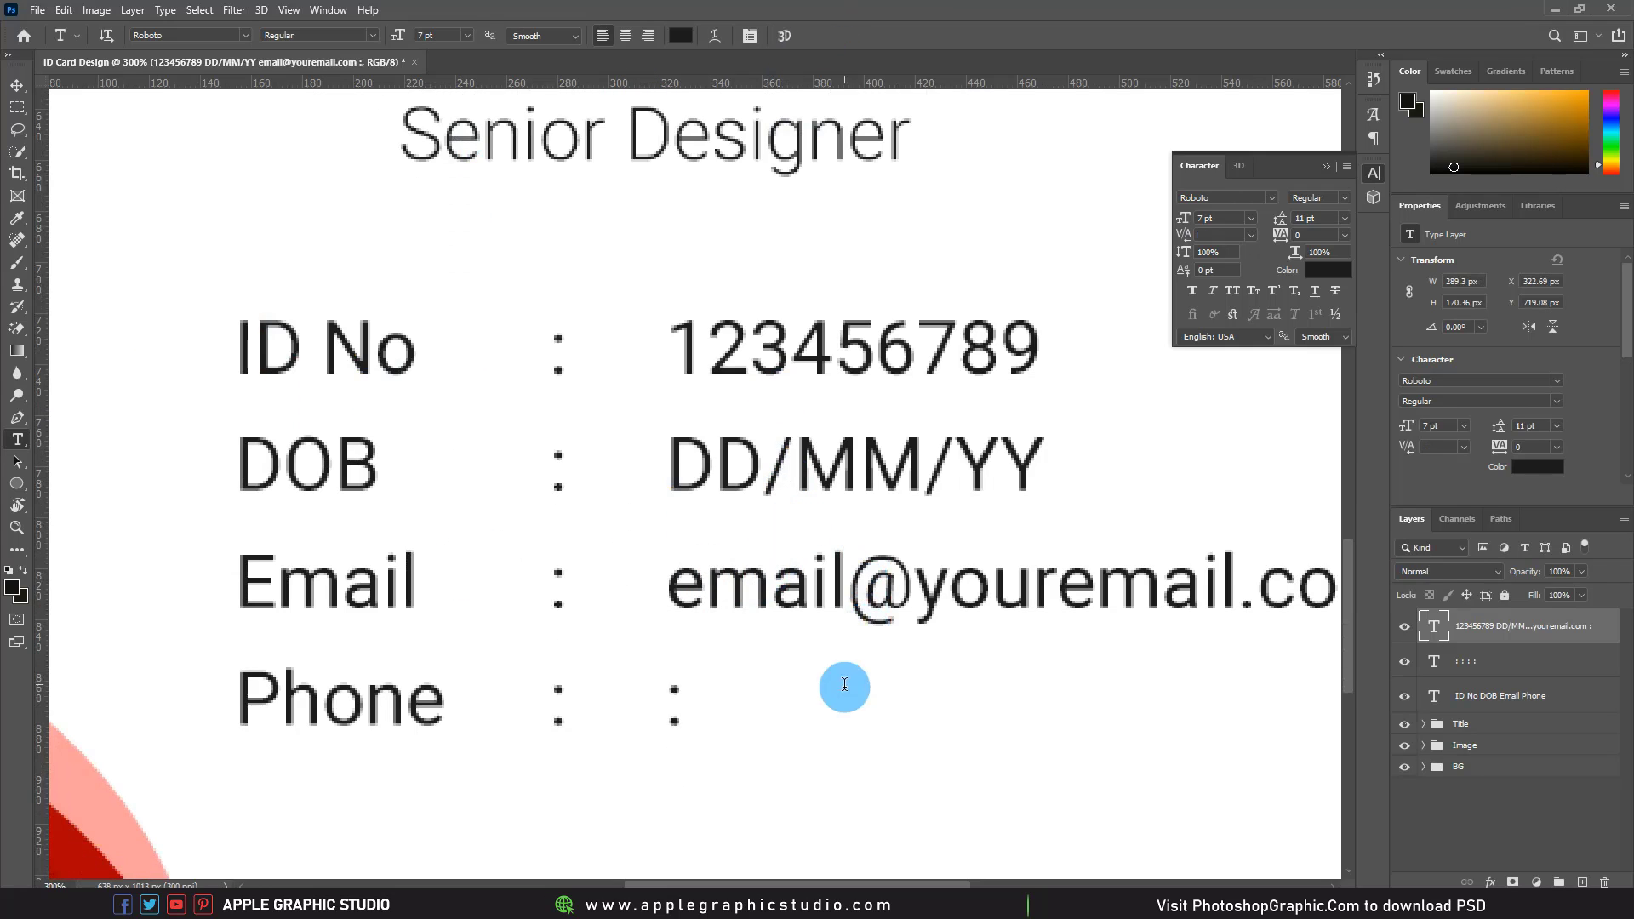
pyautogui.click(679, 688)
pyautogui.moveTo(678, 688); pyautogui.dragTo(665, 688)
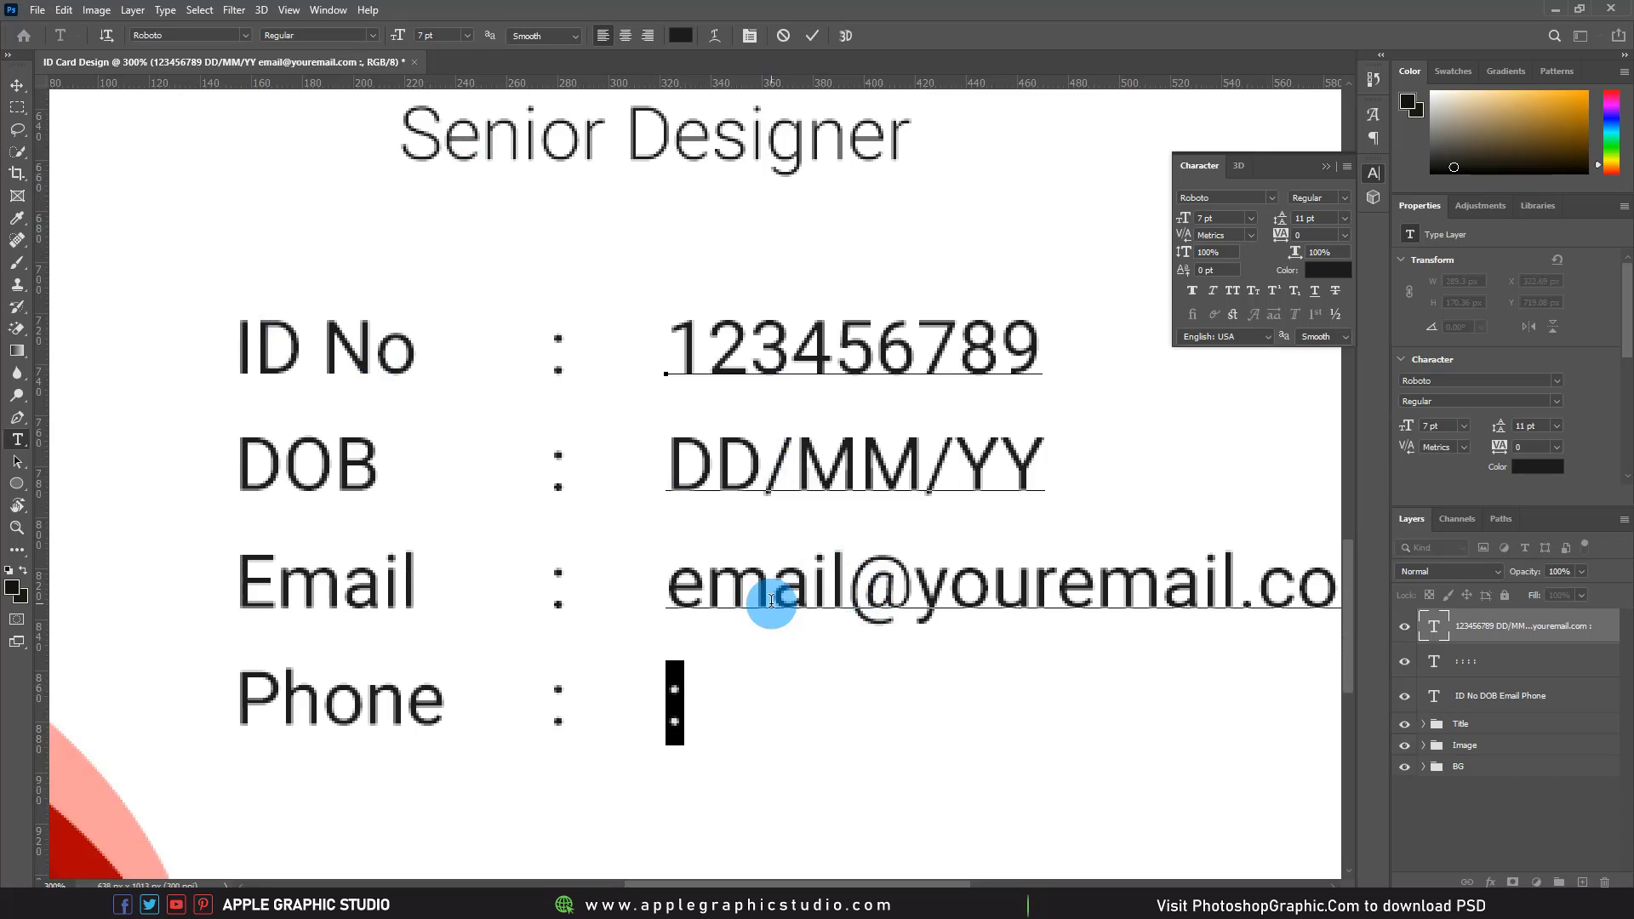
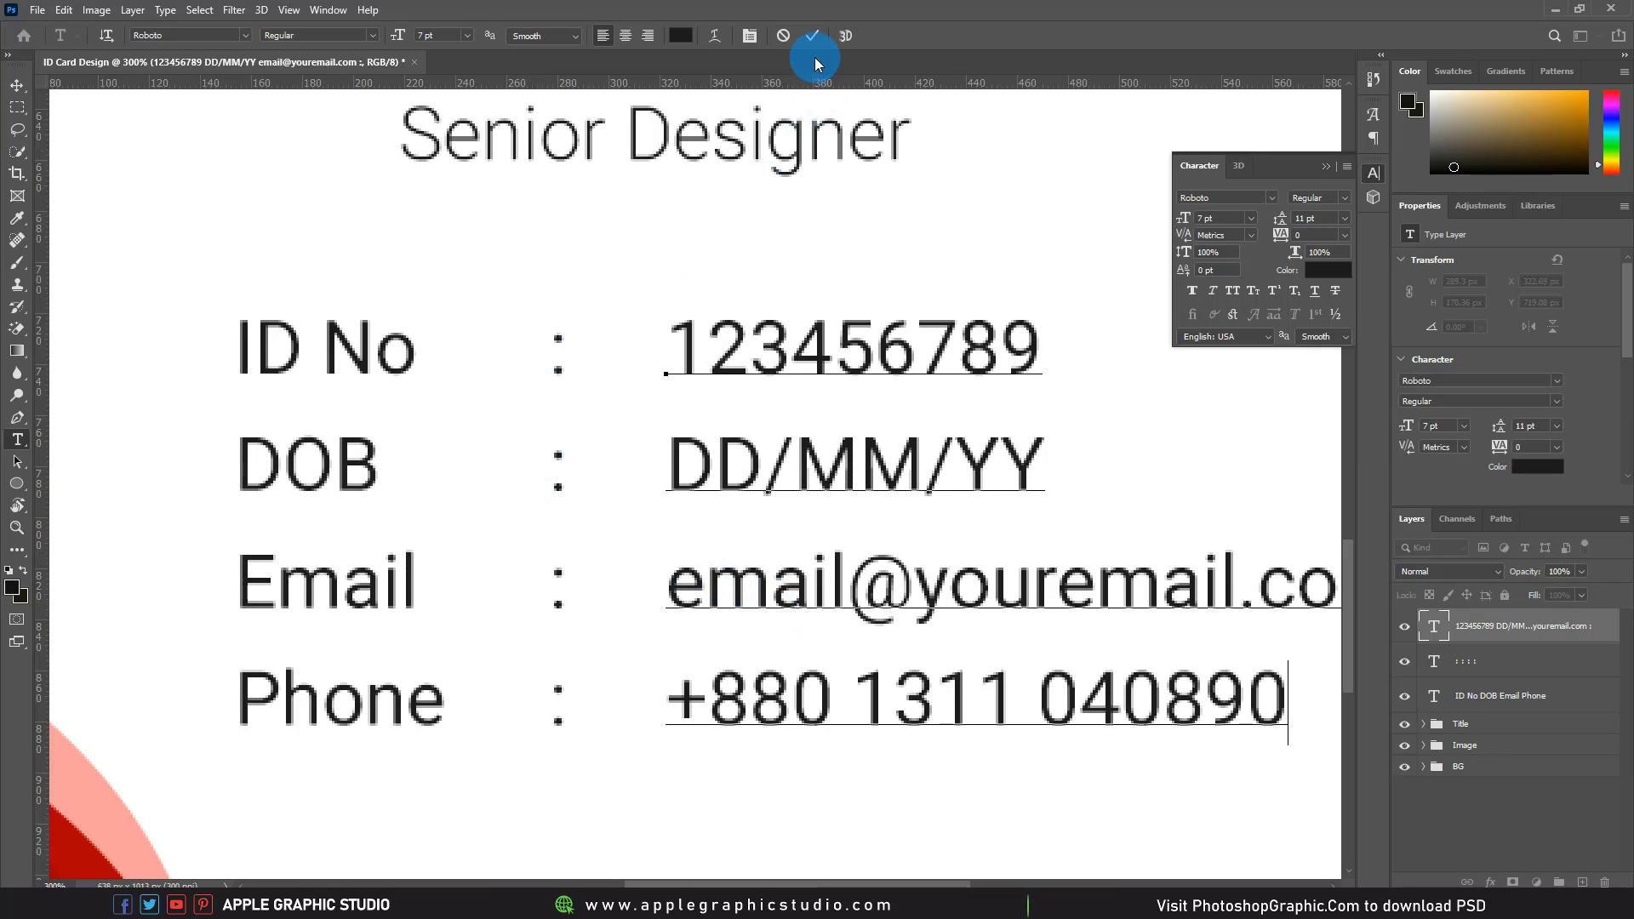
pyautogui.click(812, 35)
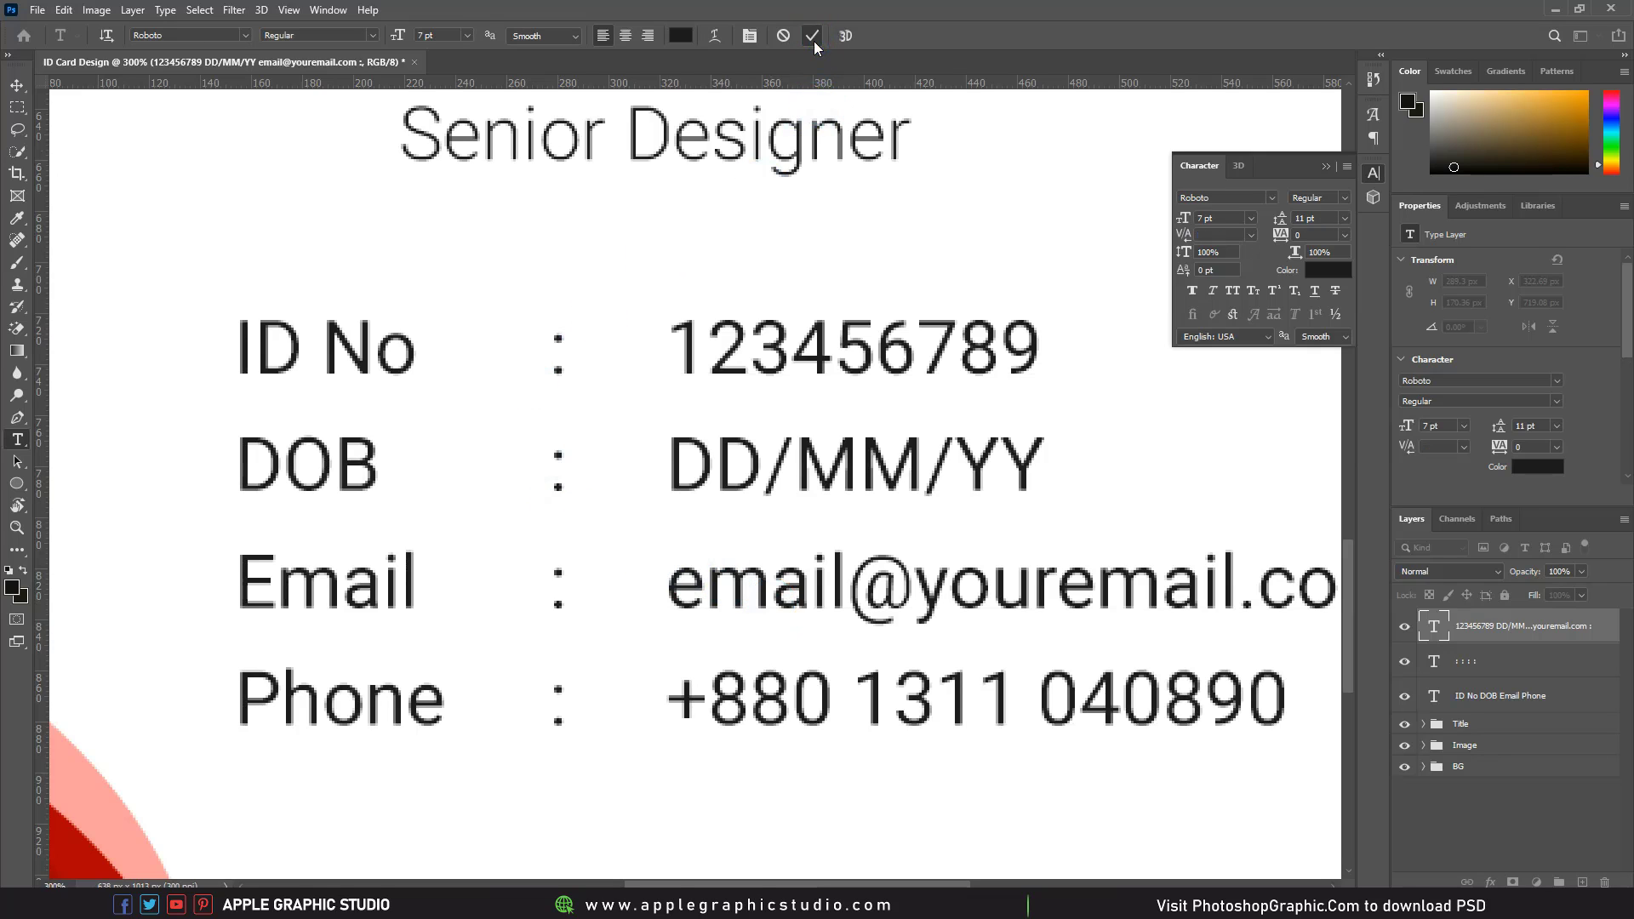
pyautogui.click(17, 85)
# Group the label and value text layers of the details table into one folder.
pyautogui.scroll(-2, 650, 346)
pyautogui.scroll(-3, 650, 374)
pyautogui.scroll(-3, 655, 510)
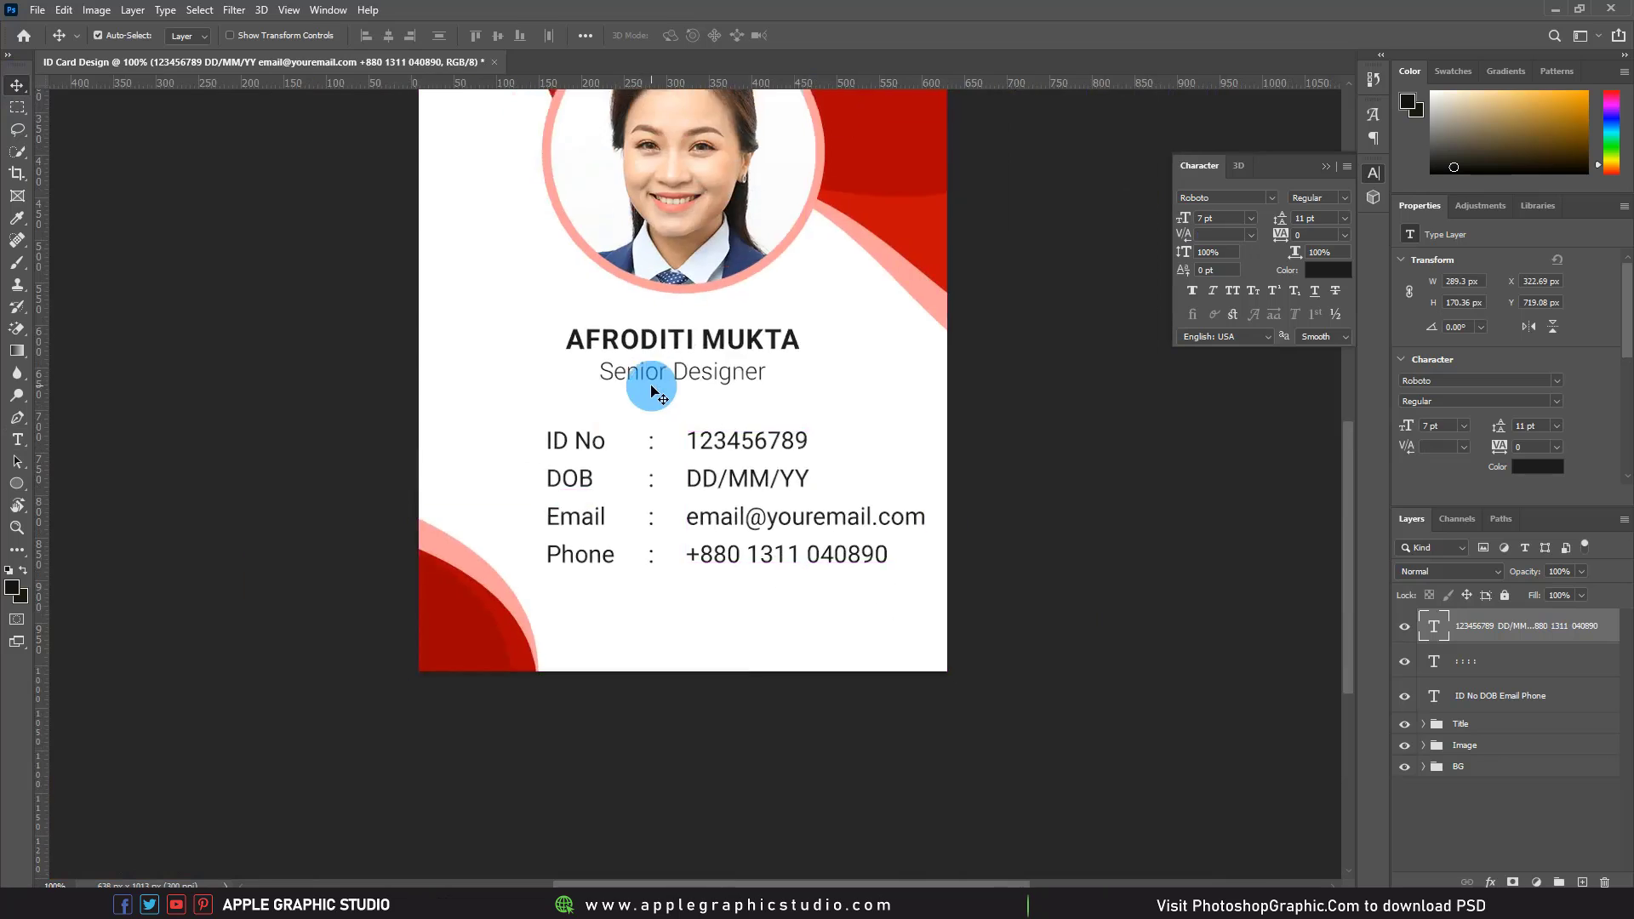
pyautogui.scroll(-2, 838, 460)
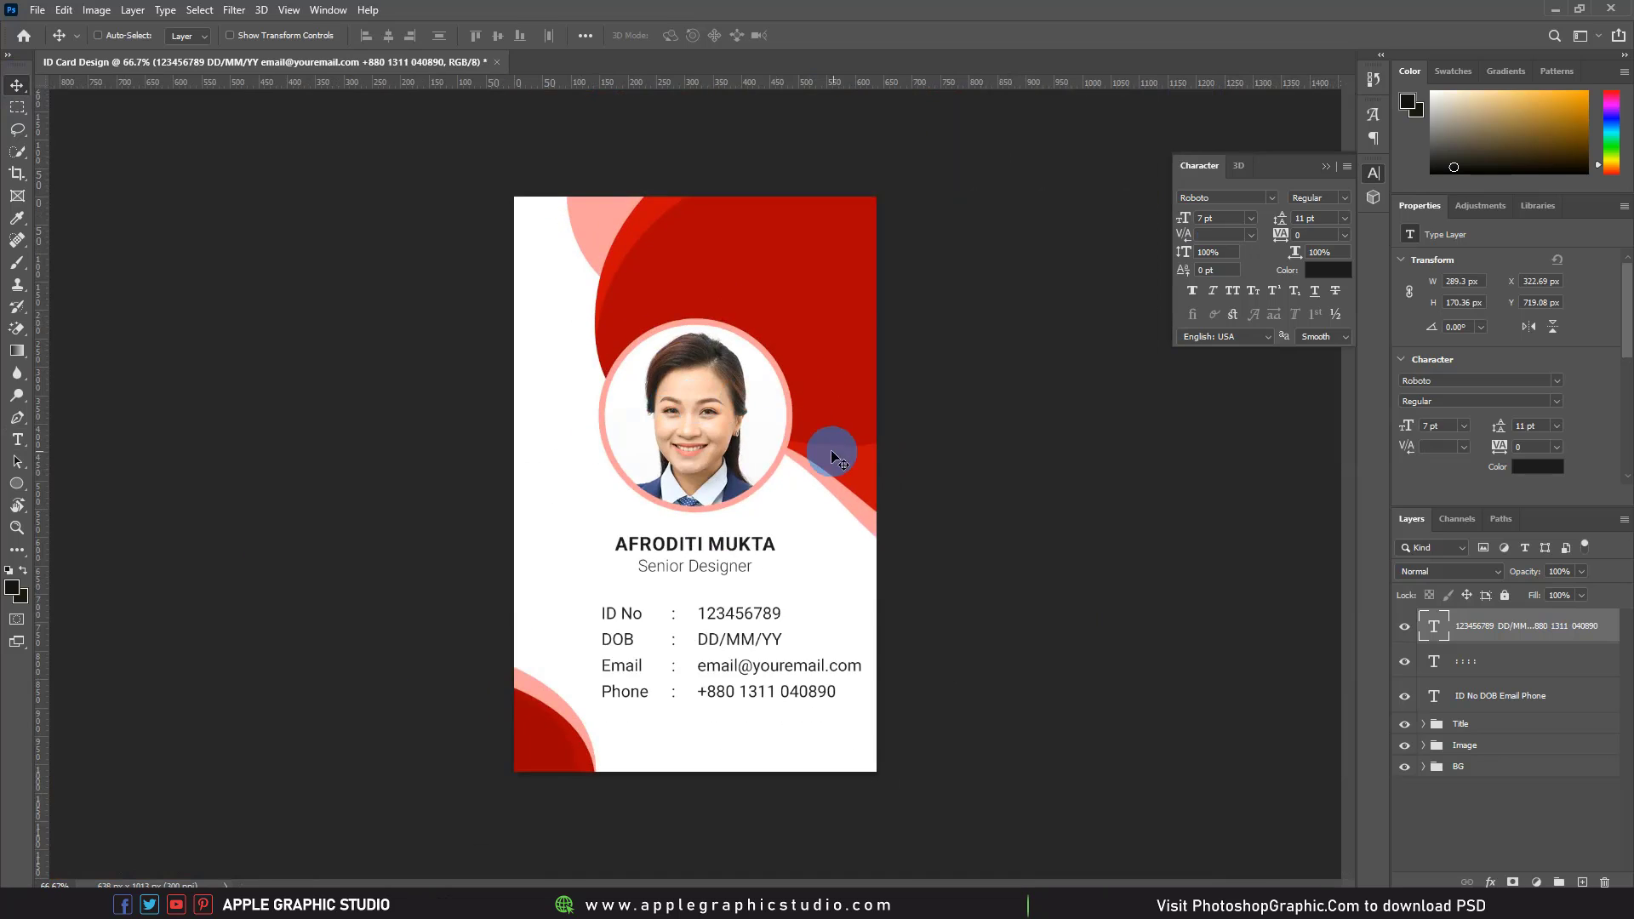
pyautogui.keyDown('shift'); pyautogui.click(1472, 665); pyautogui.keyUp('shift')
pyautogui.keyDown('shift'); pyautogui.click(1472, 696); pyautogui.keyUp('shift')
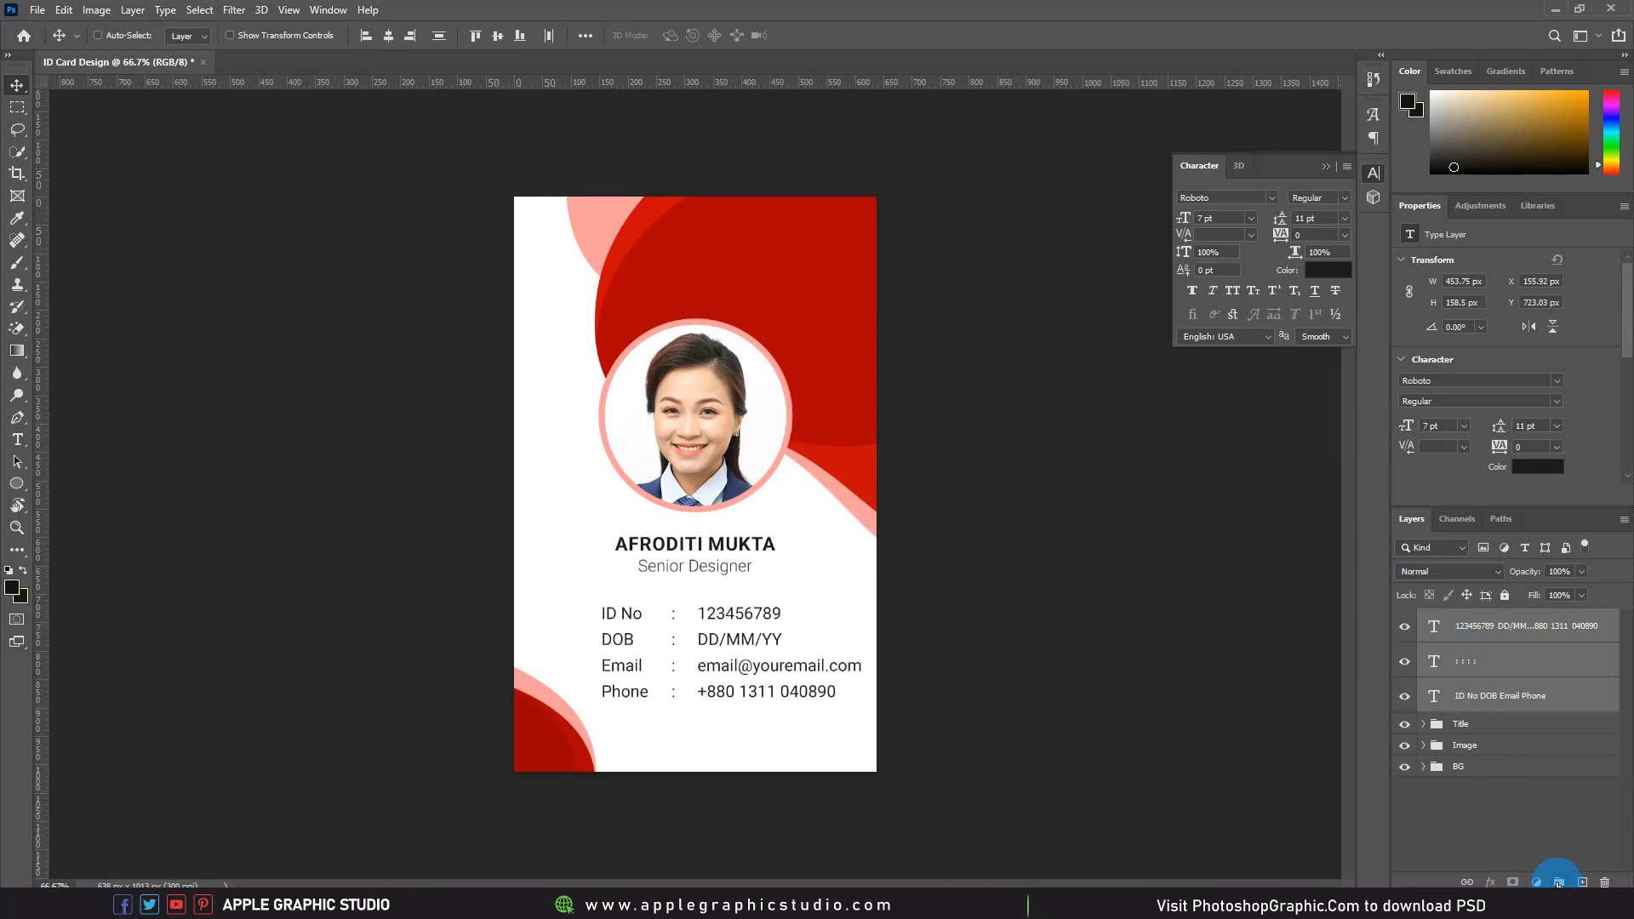
pyautogui.click(1558, 883)
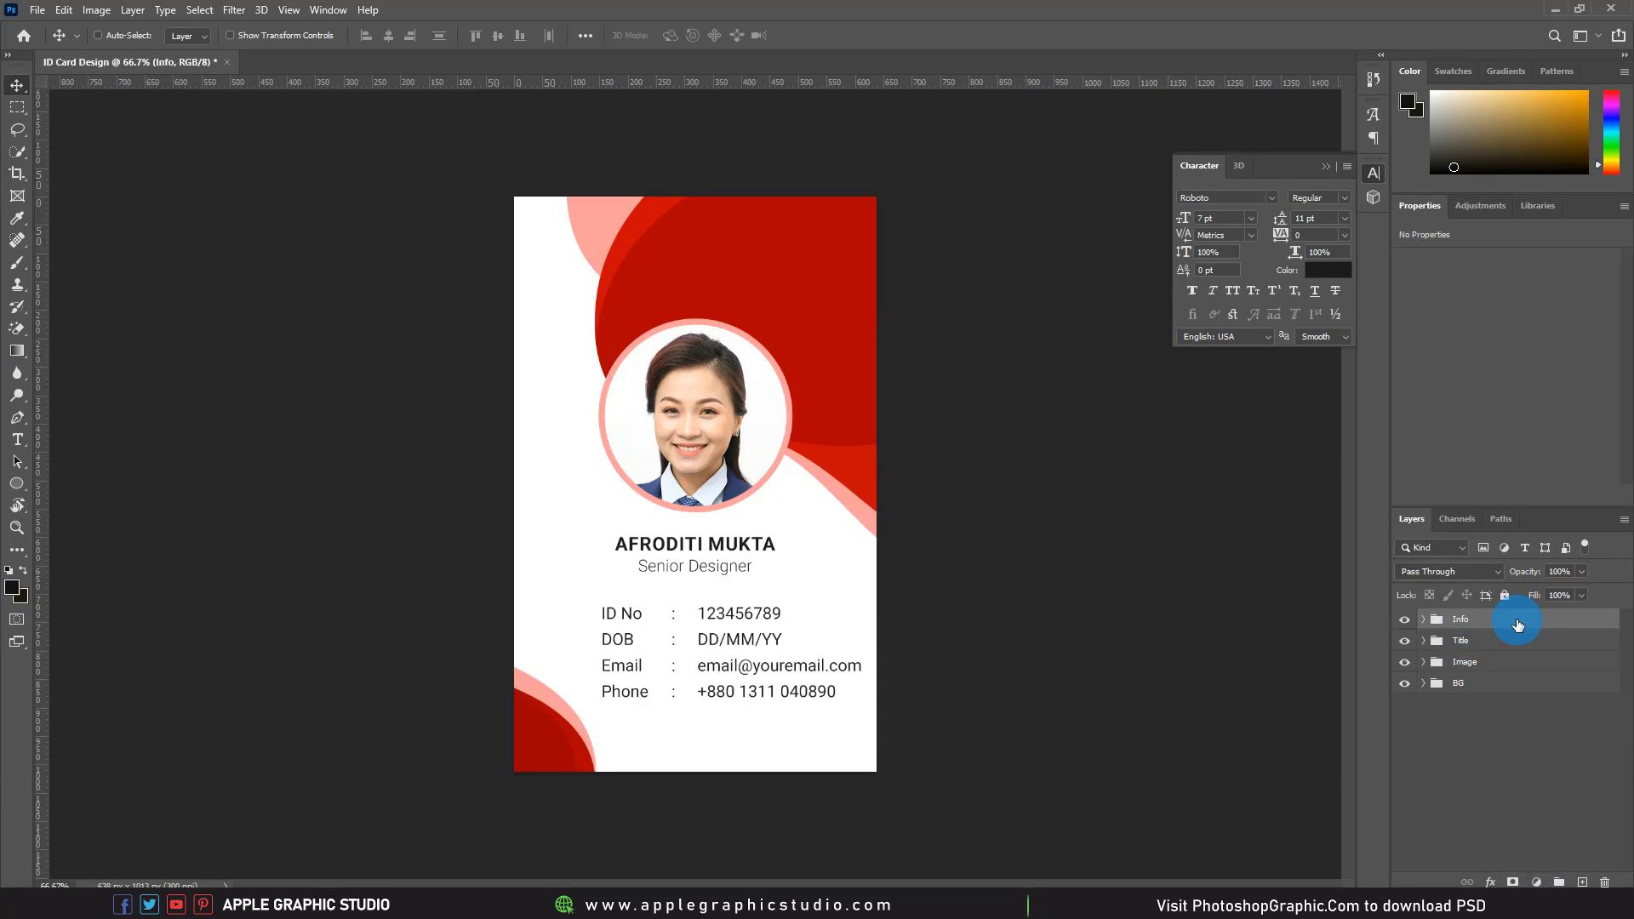
# Shift the details block slightly left and nudge it up.
pyautogui.click(738, 685)
pyautogui.moveTo(734, 681); pyautogui.dragTo(715, 678)
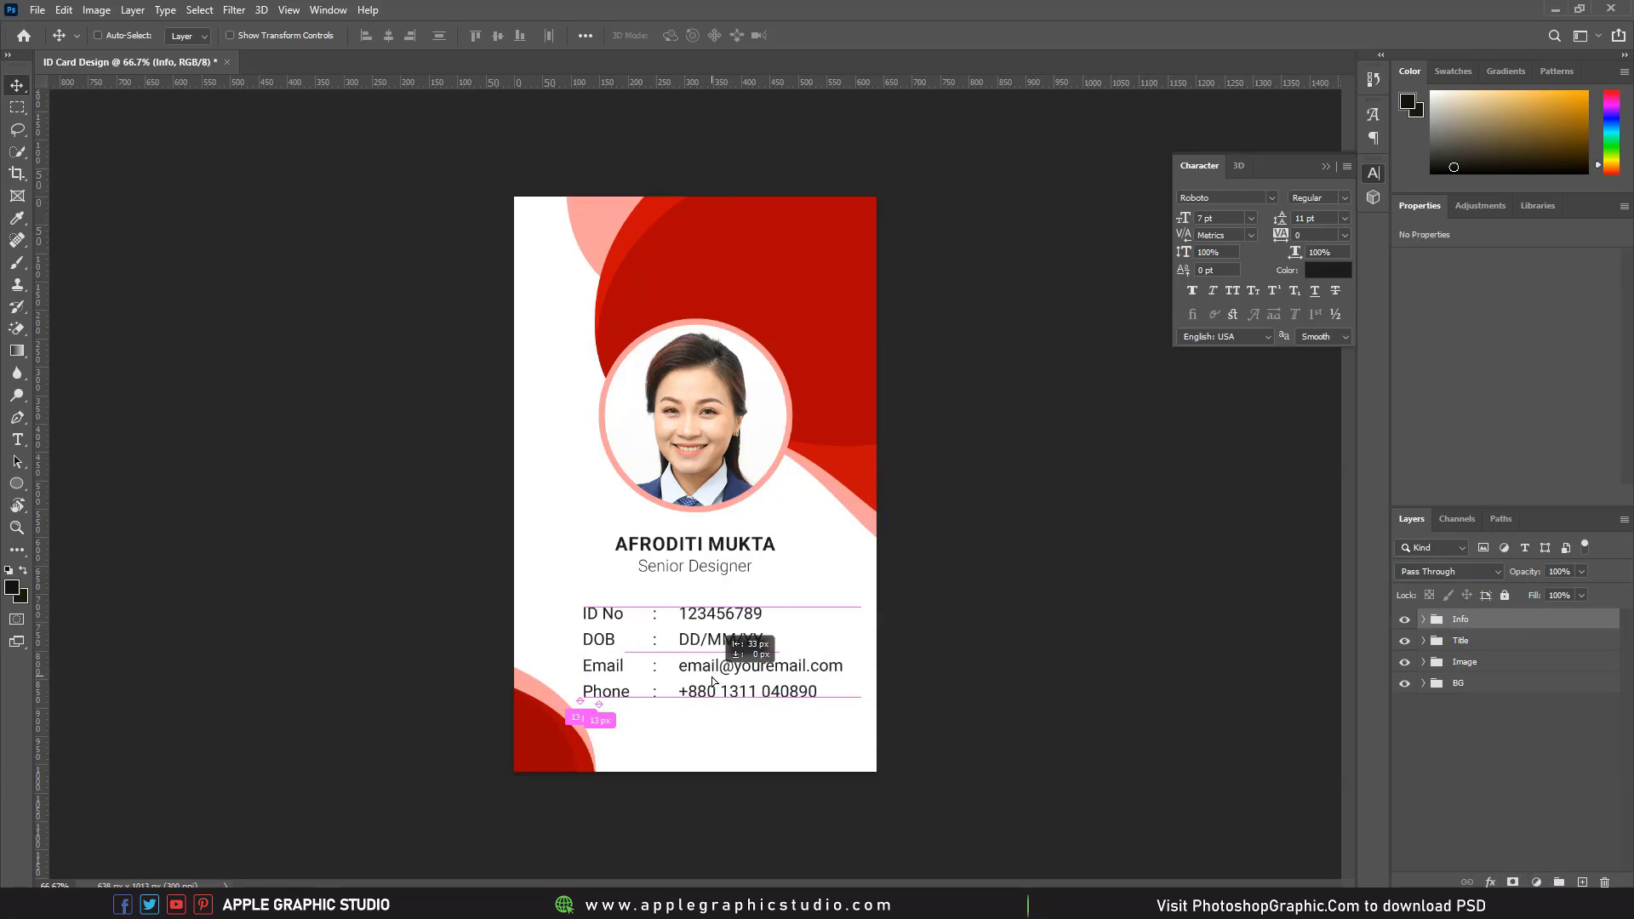
pyautogui.press('Up')
pyautogui.press('Up')
pyautogui.press('Up')
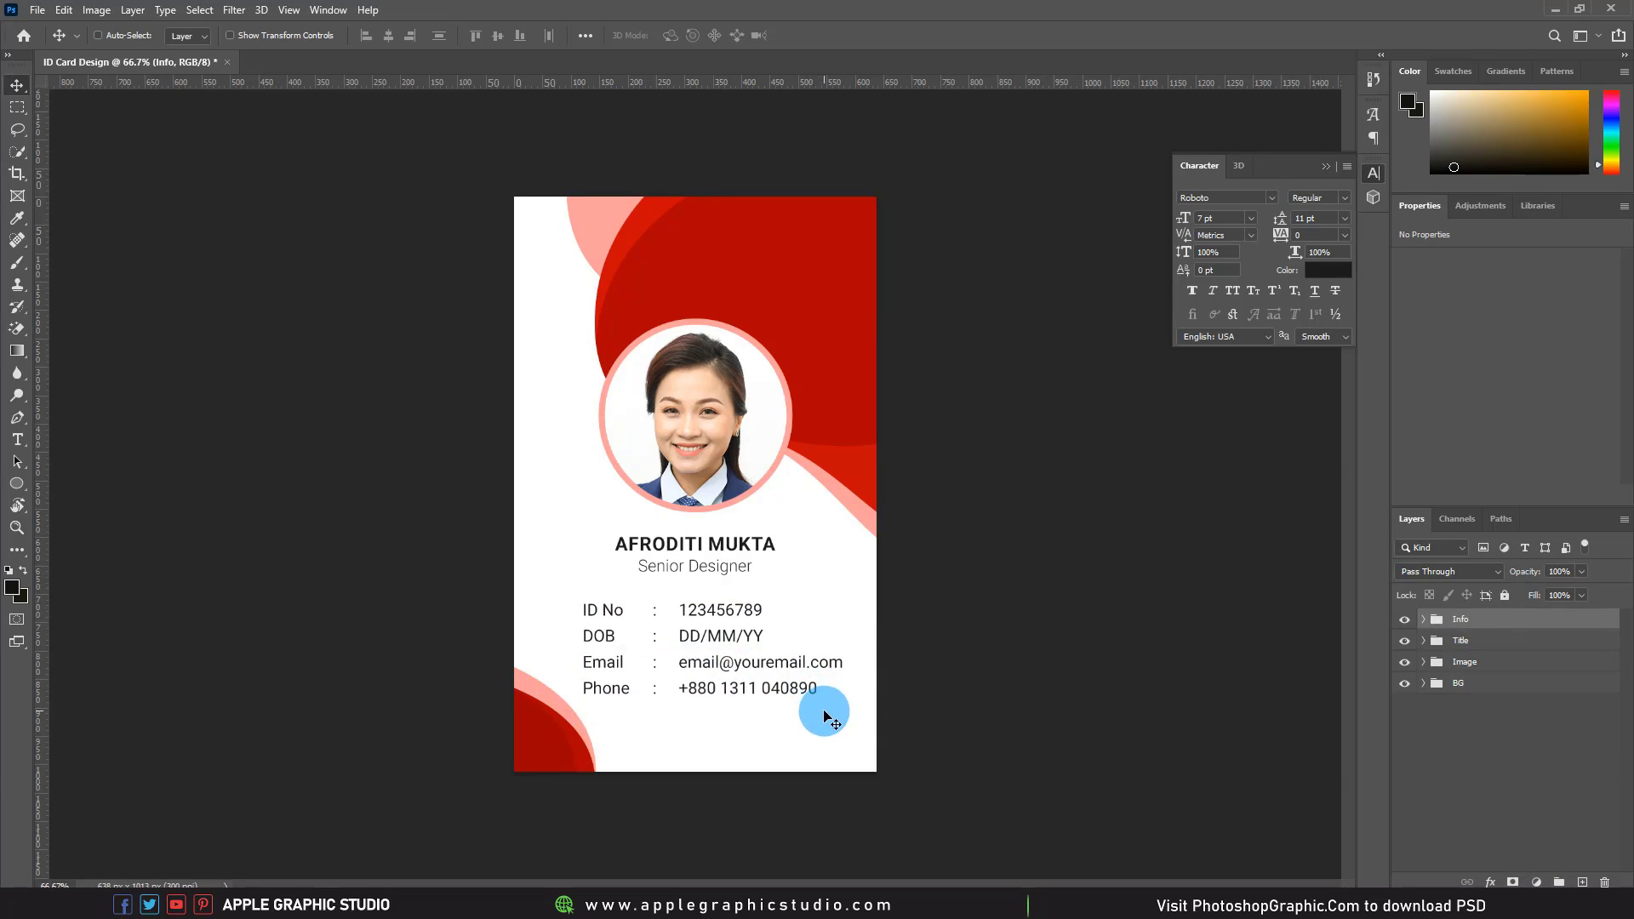
pyautogui.press('Up')
pyautogui.press('Up')
pyautogui.press('Up')
pyautogui.press('Up')
pyautogui.press('Up')
pyautogui.press('Up')
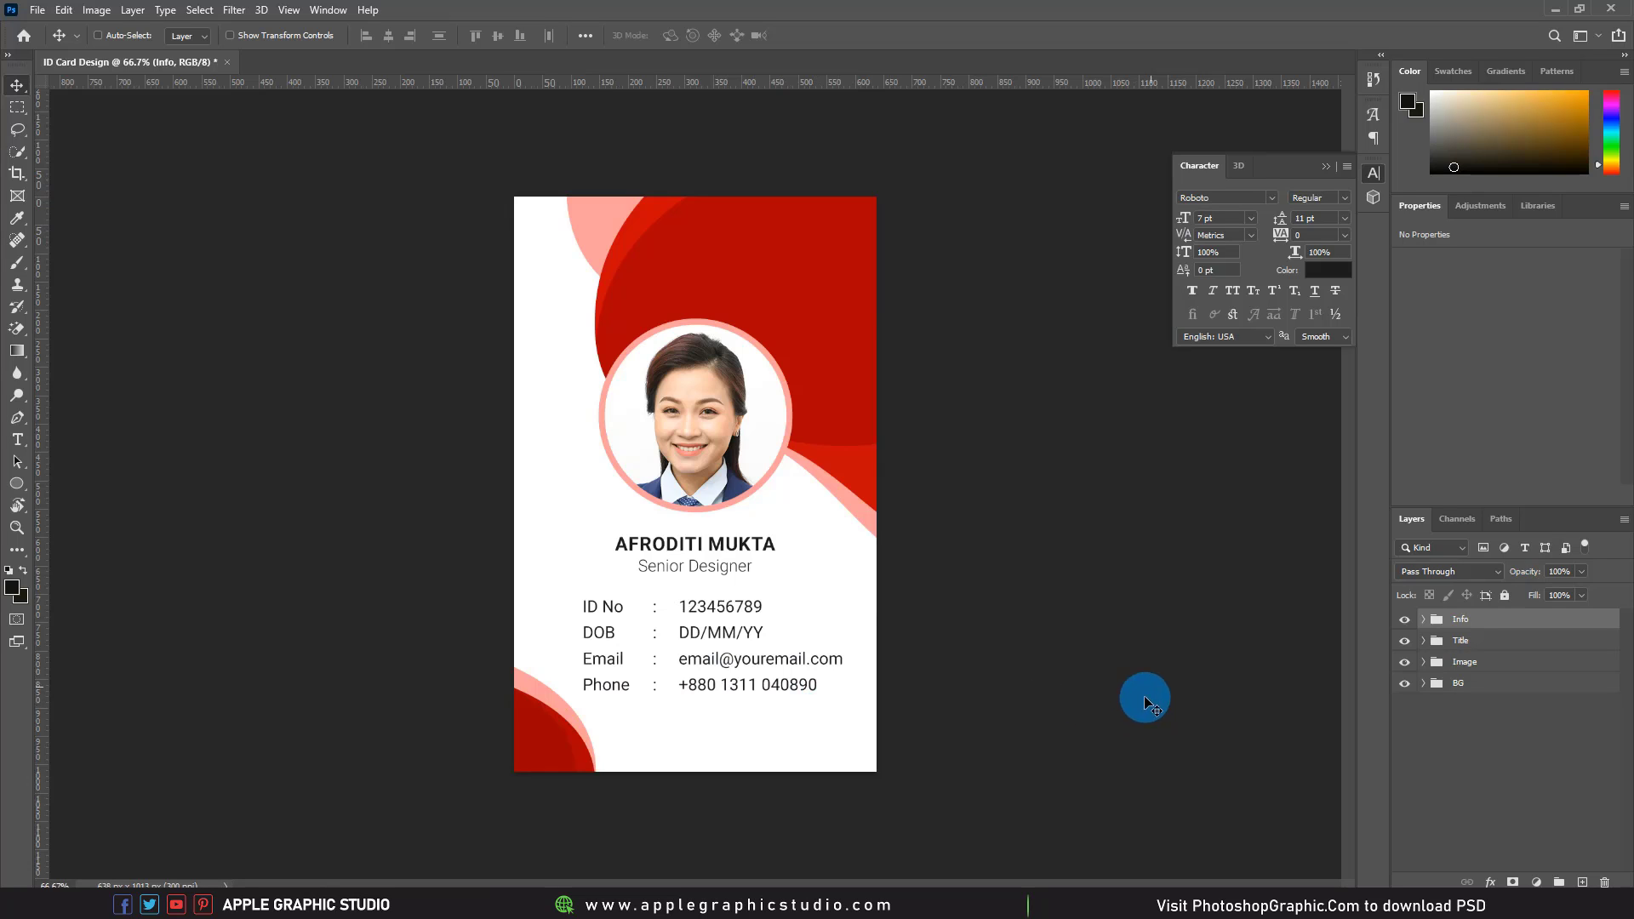
# Scale the details block down to about 94%, giving 6.6 pt text.
pyautogui.hotkey('ctrl', 't')
pyautogui.hotkey('ctrl', '+')
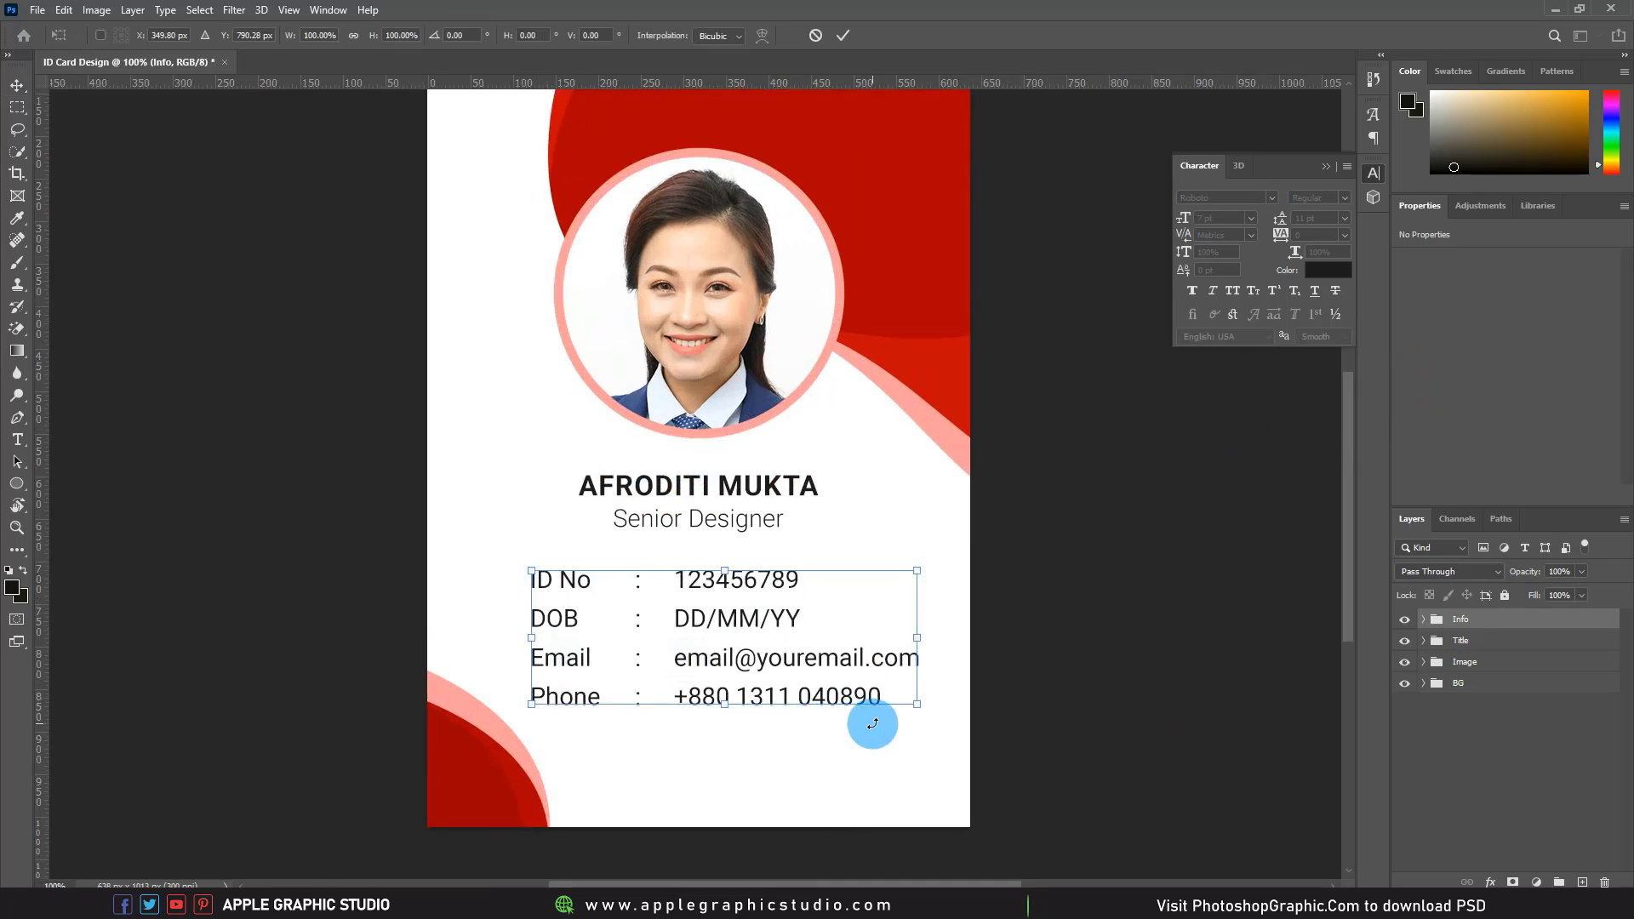
pyautogui.moveTo(919, 706); pyautogui.dragTo(908, 702)
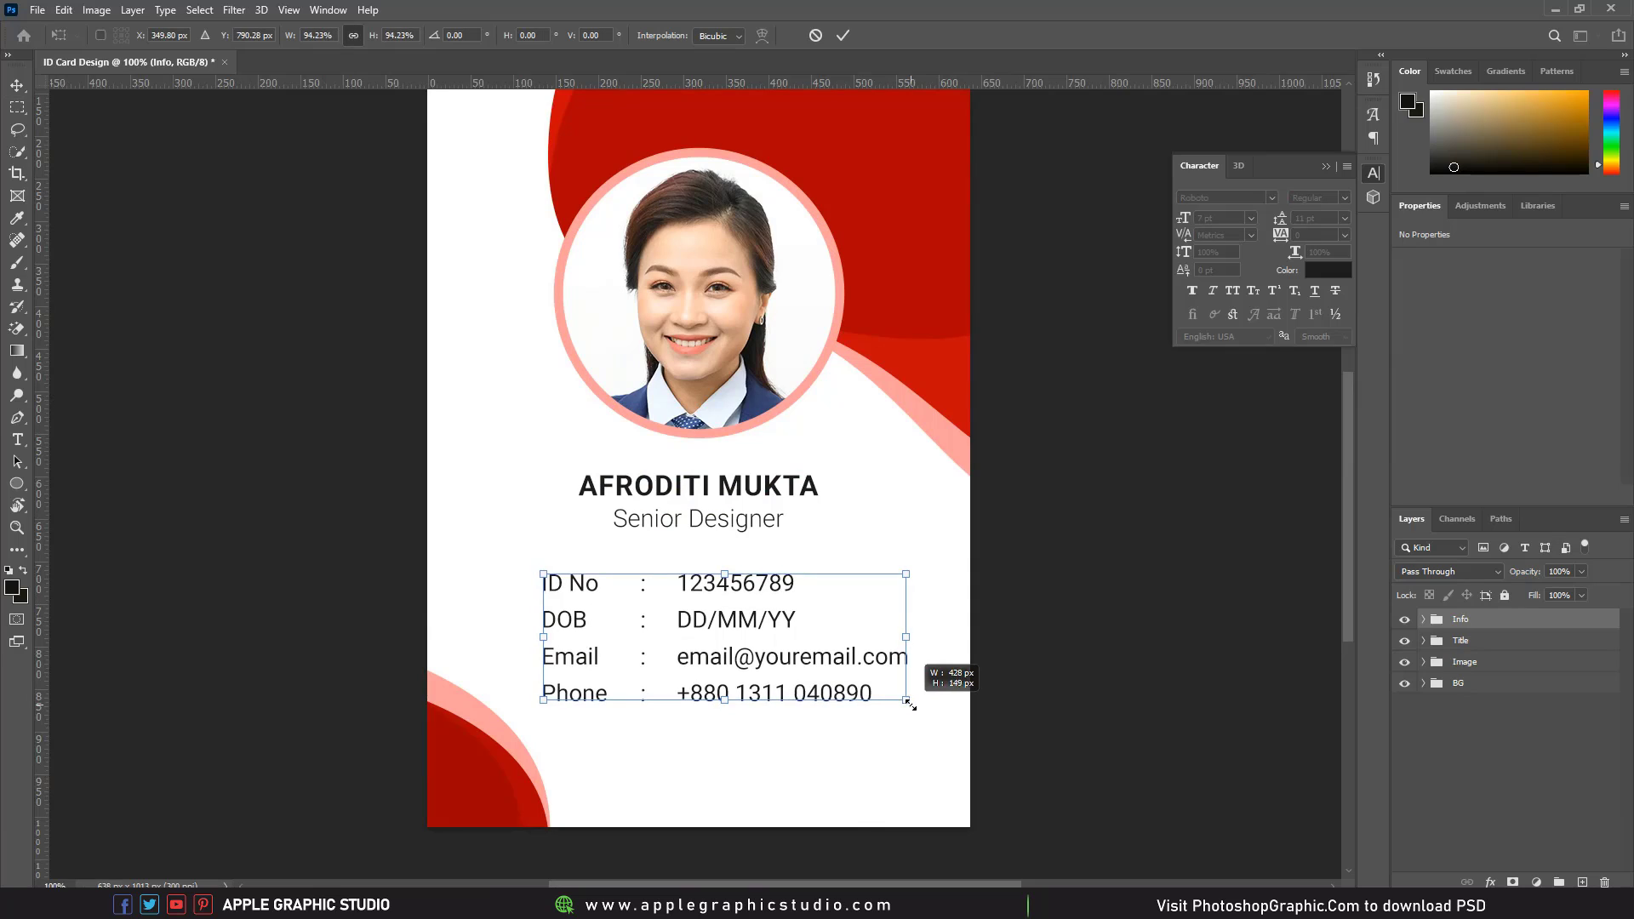
pyautogui.click(843, 35)
pyautogui.hotkey('ctrl', '-')
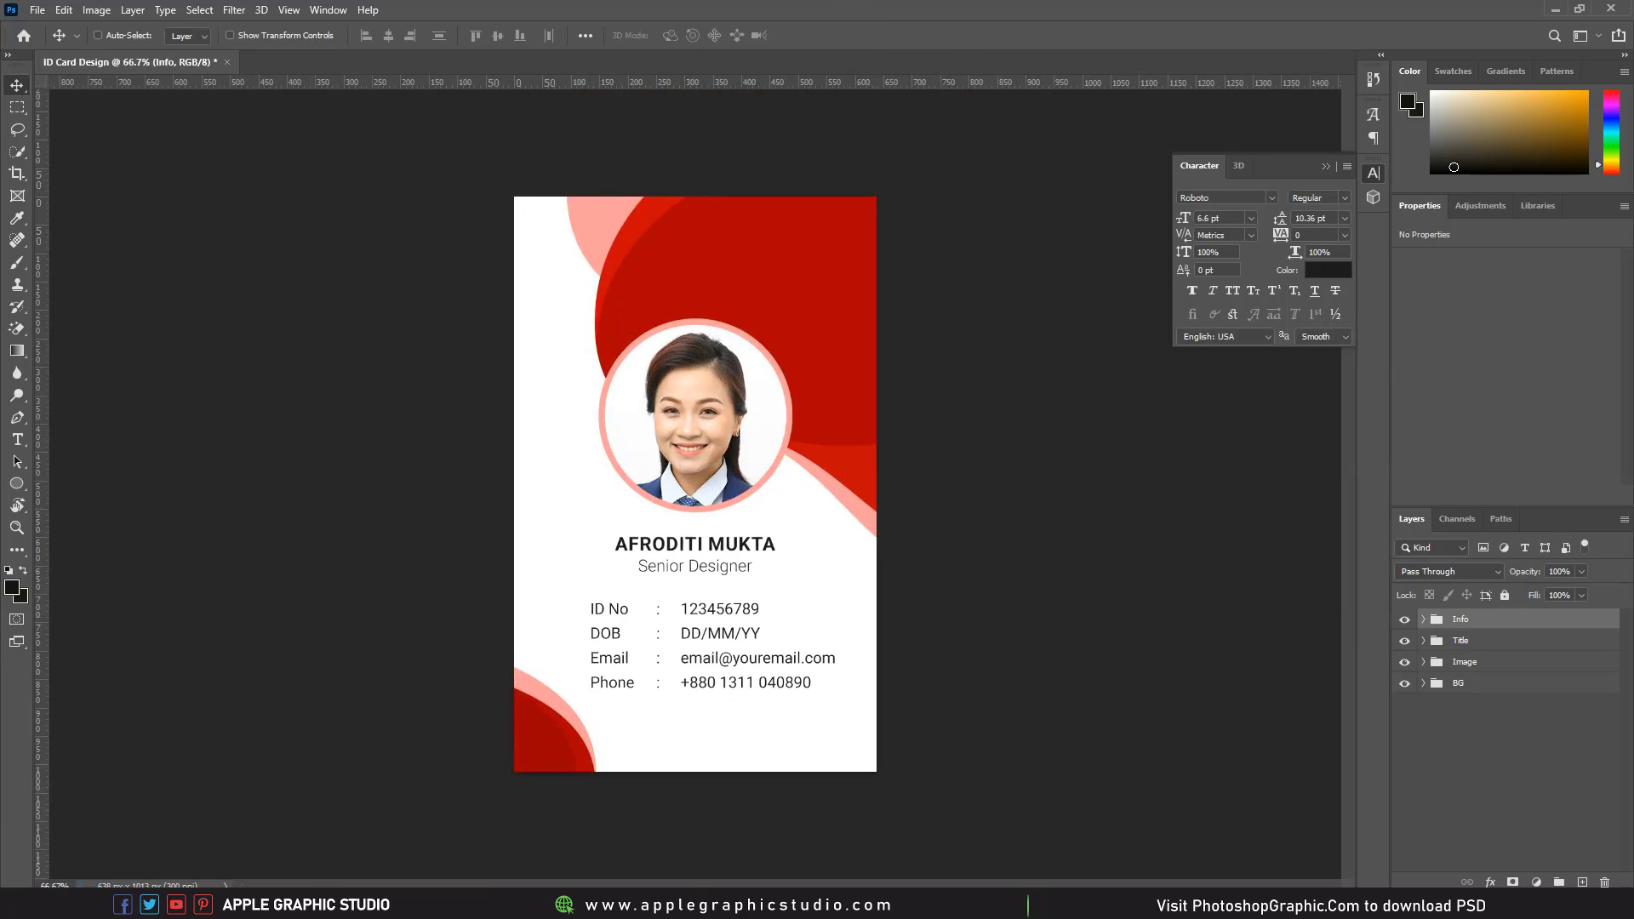
pyautogui.click(204, 902)
# Search Google Images for 'bar code' and open the iStock barcode in its own tab.
pyautogui.write('b')
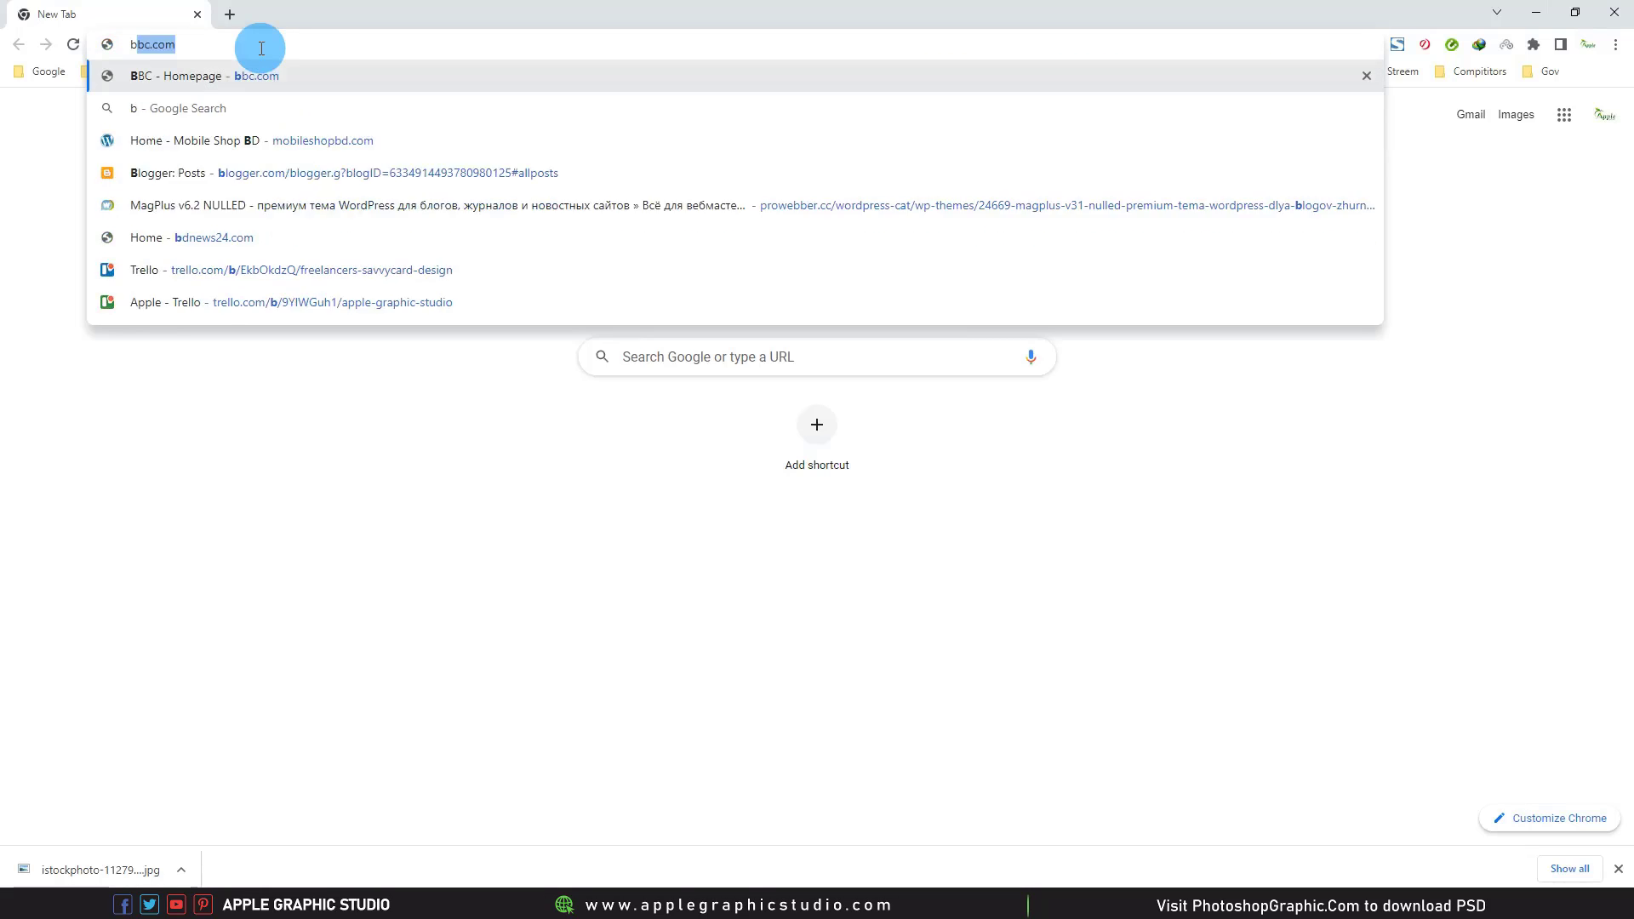
pyautogui.write('ar code')
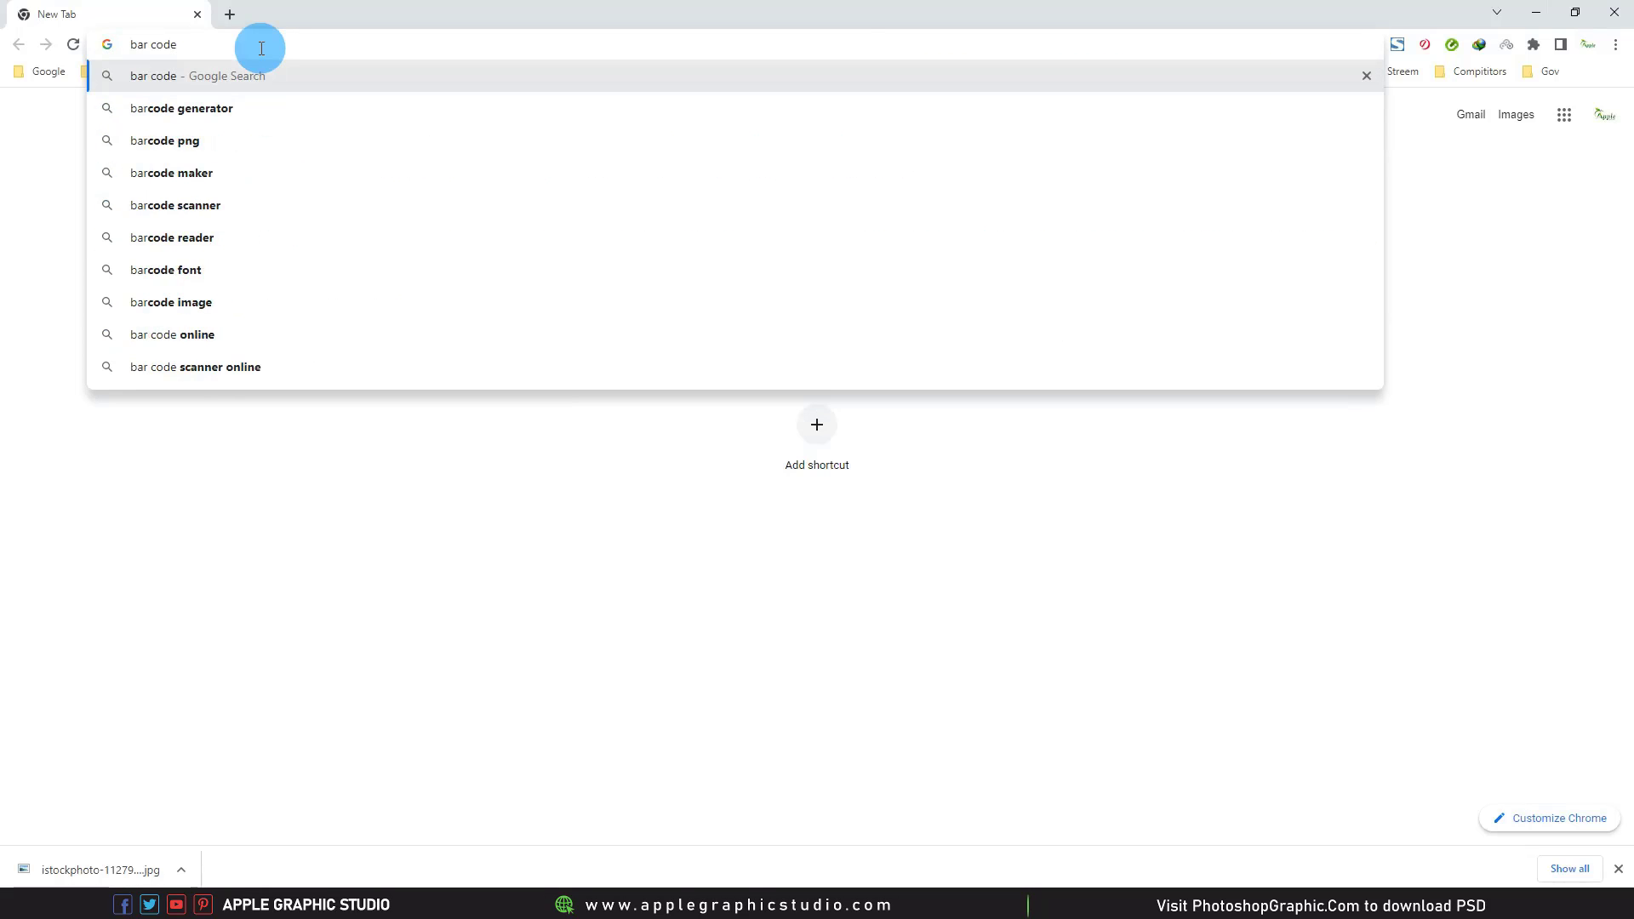
pyautogui.press('Return')
pyautogui.click(236, 189)
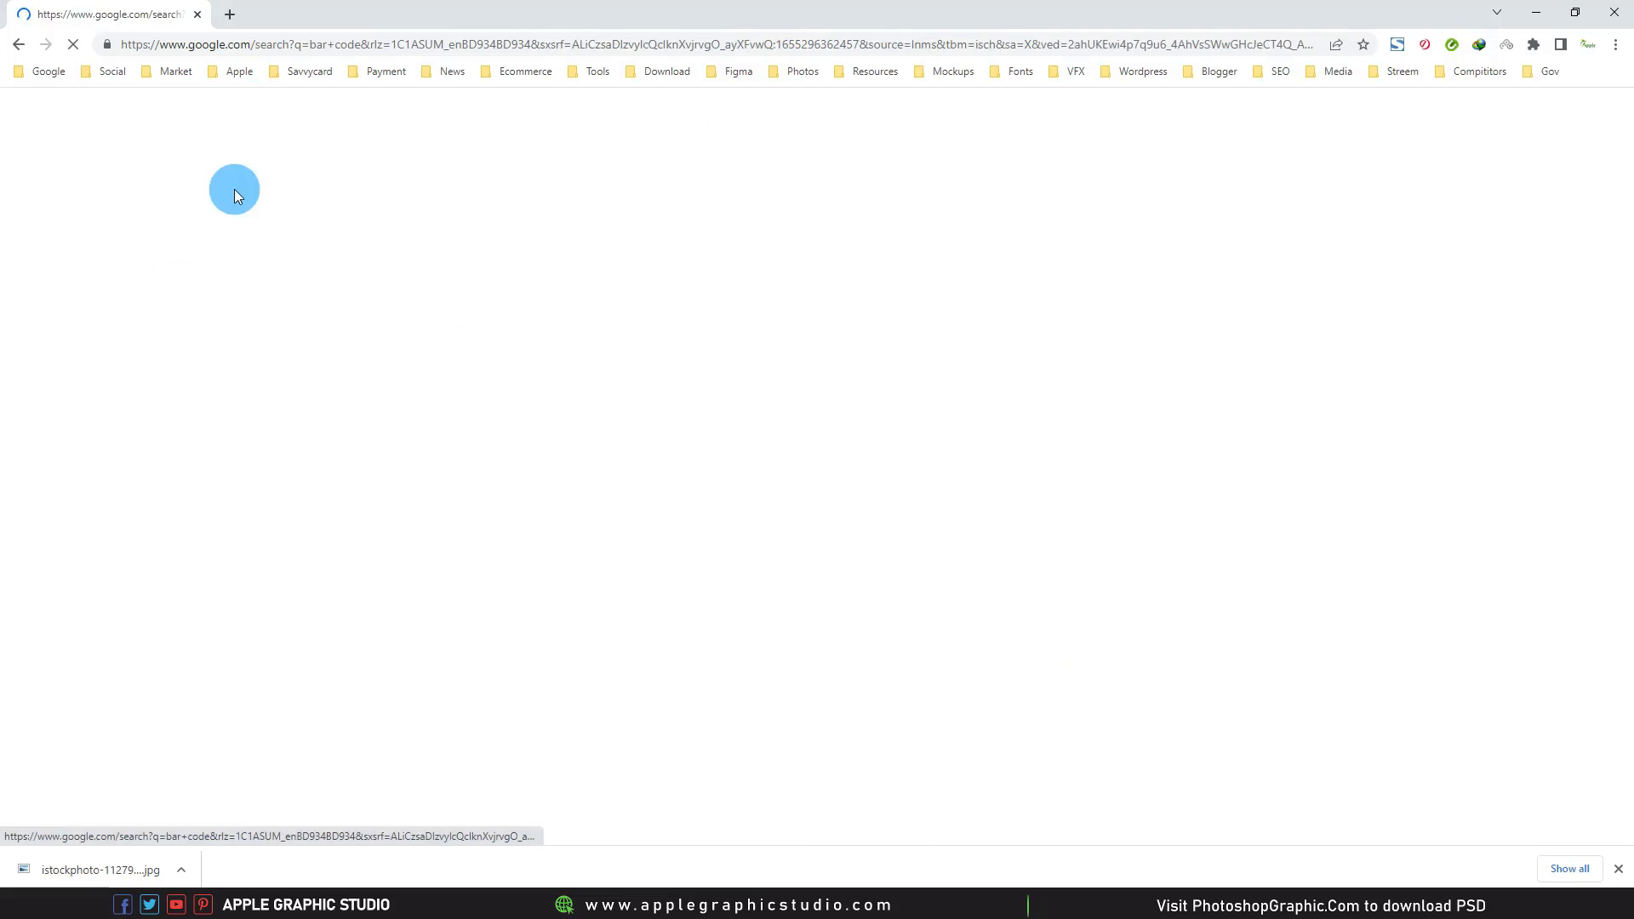
pyautogui.click(474, 419)
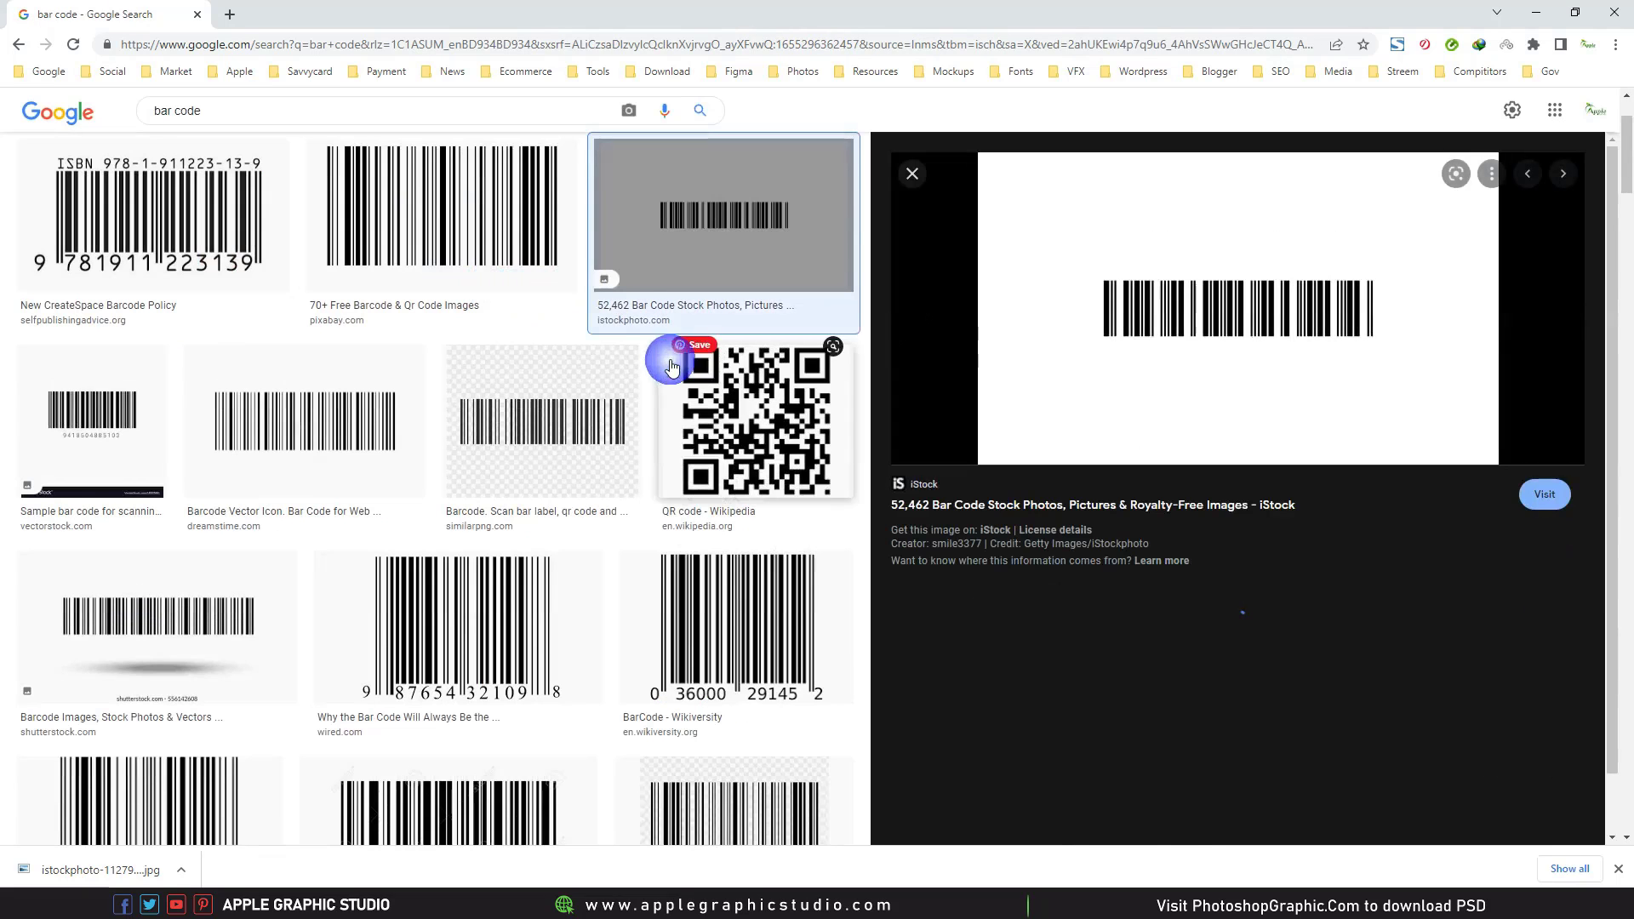
pyautogui.rightClick(1103, 316)
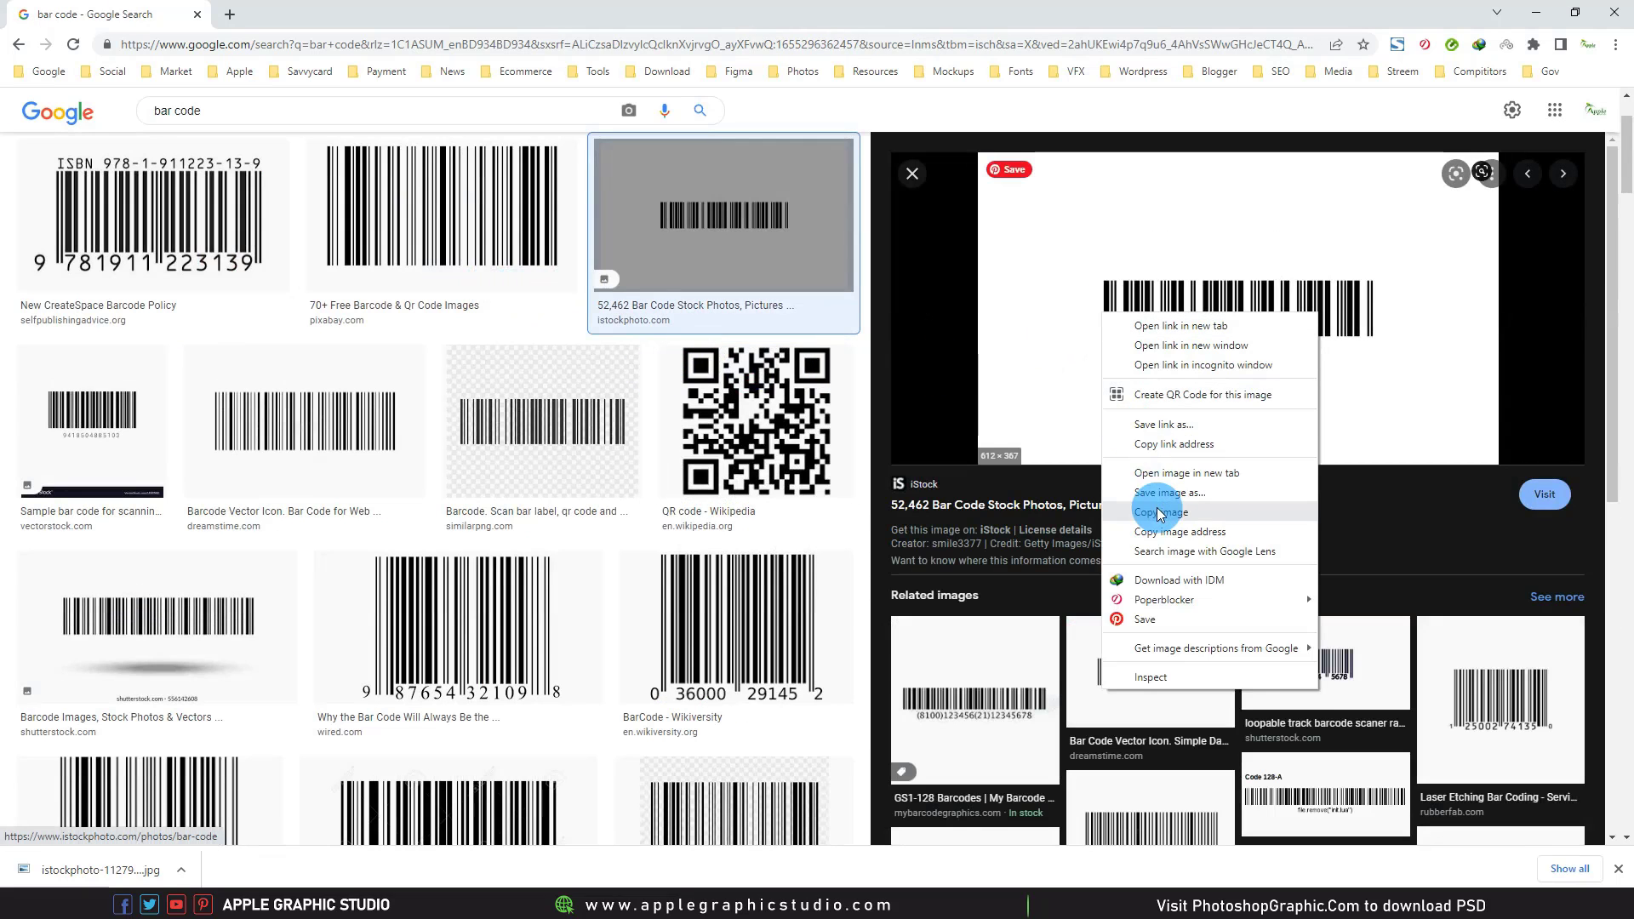
pyautogui.click(1185, 474)
pyautogui.click(310, 14)
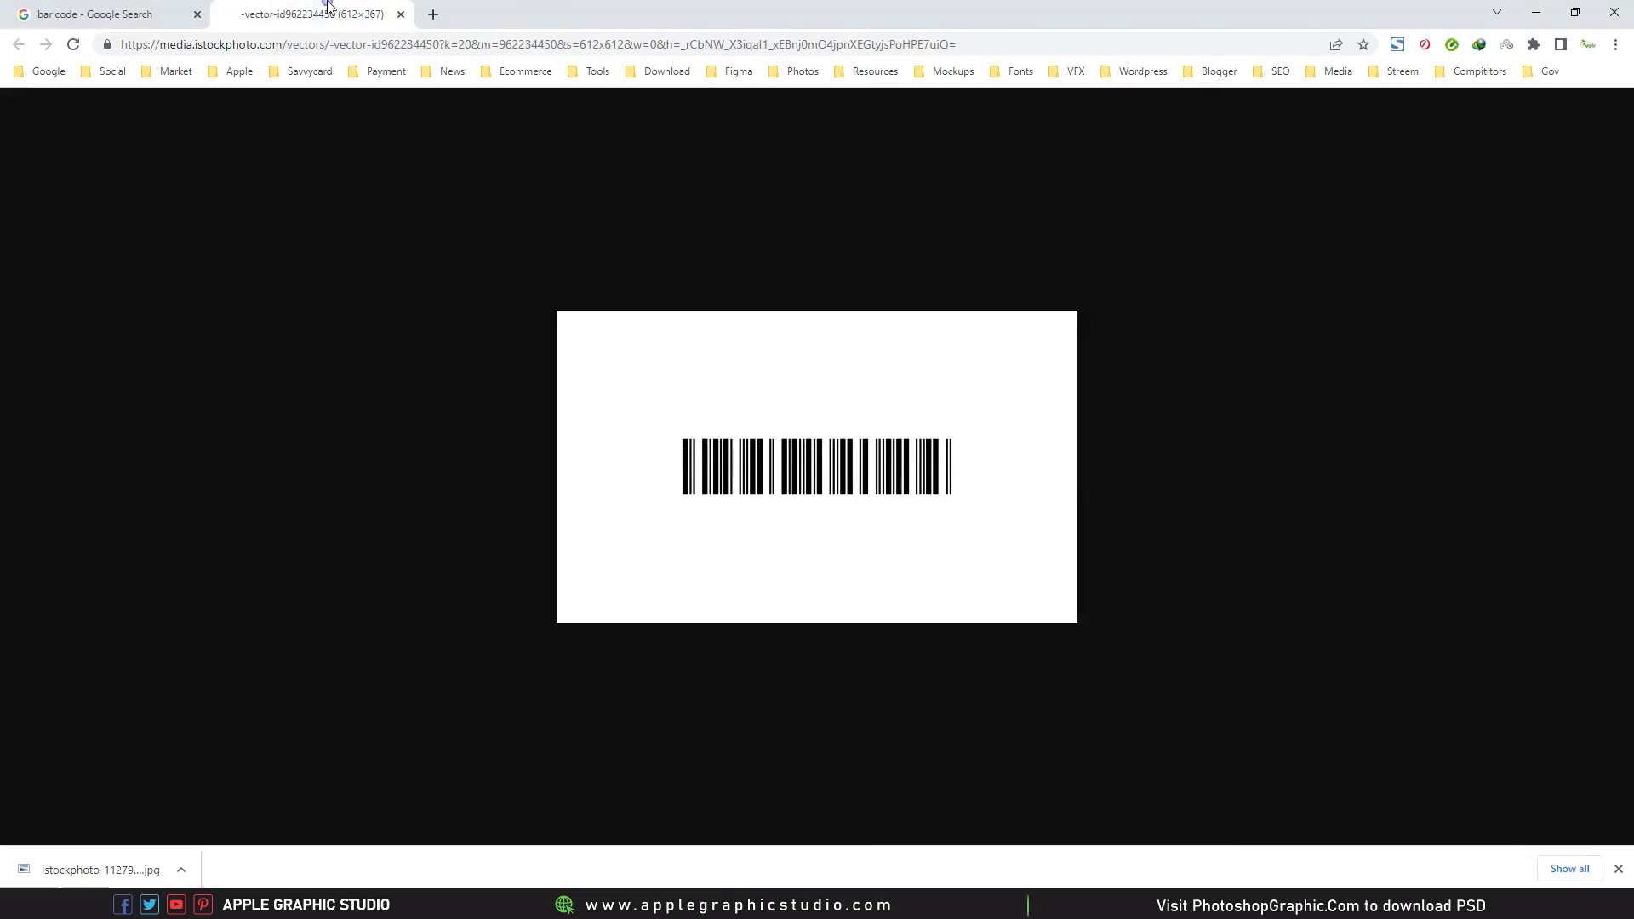
# Save the barcode image to the Desktop and reveal it in its folder.
pyautogui.rightClick(733, 462)
pyautogui.click(748, 487)
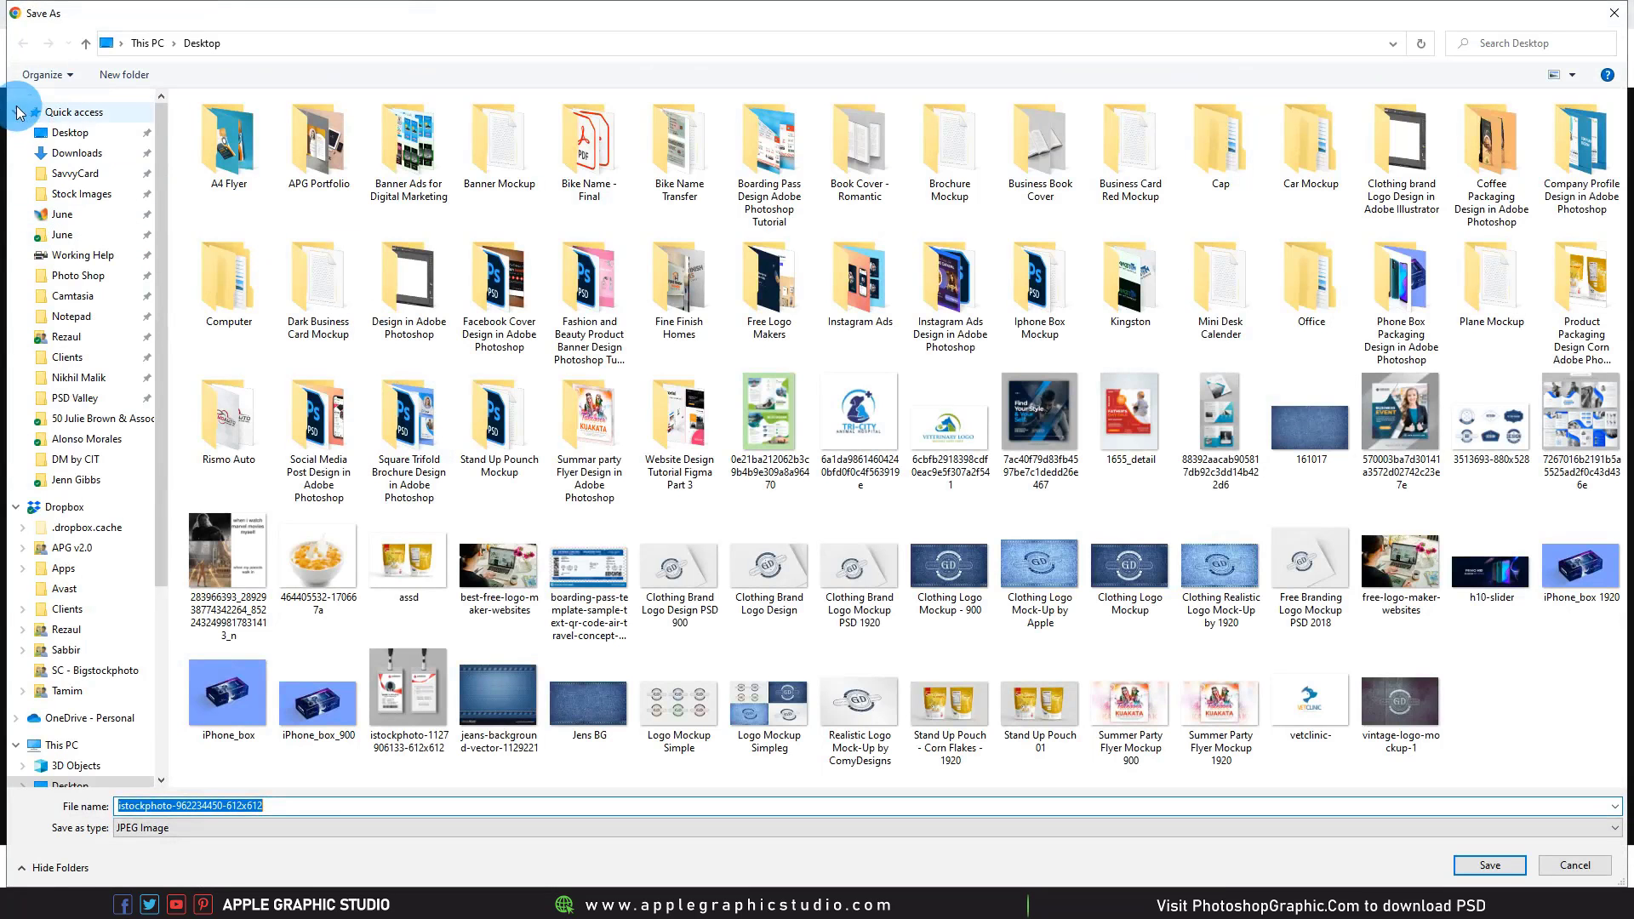
pyautogui.click(1475, 856)
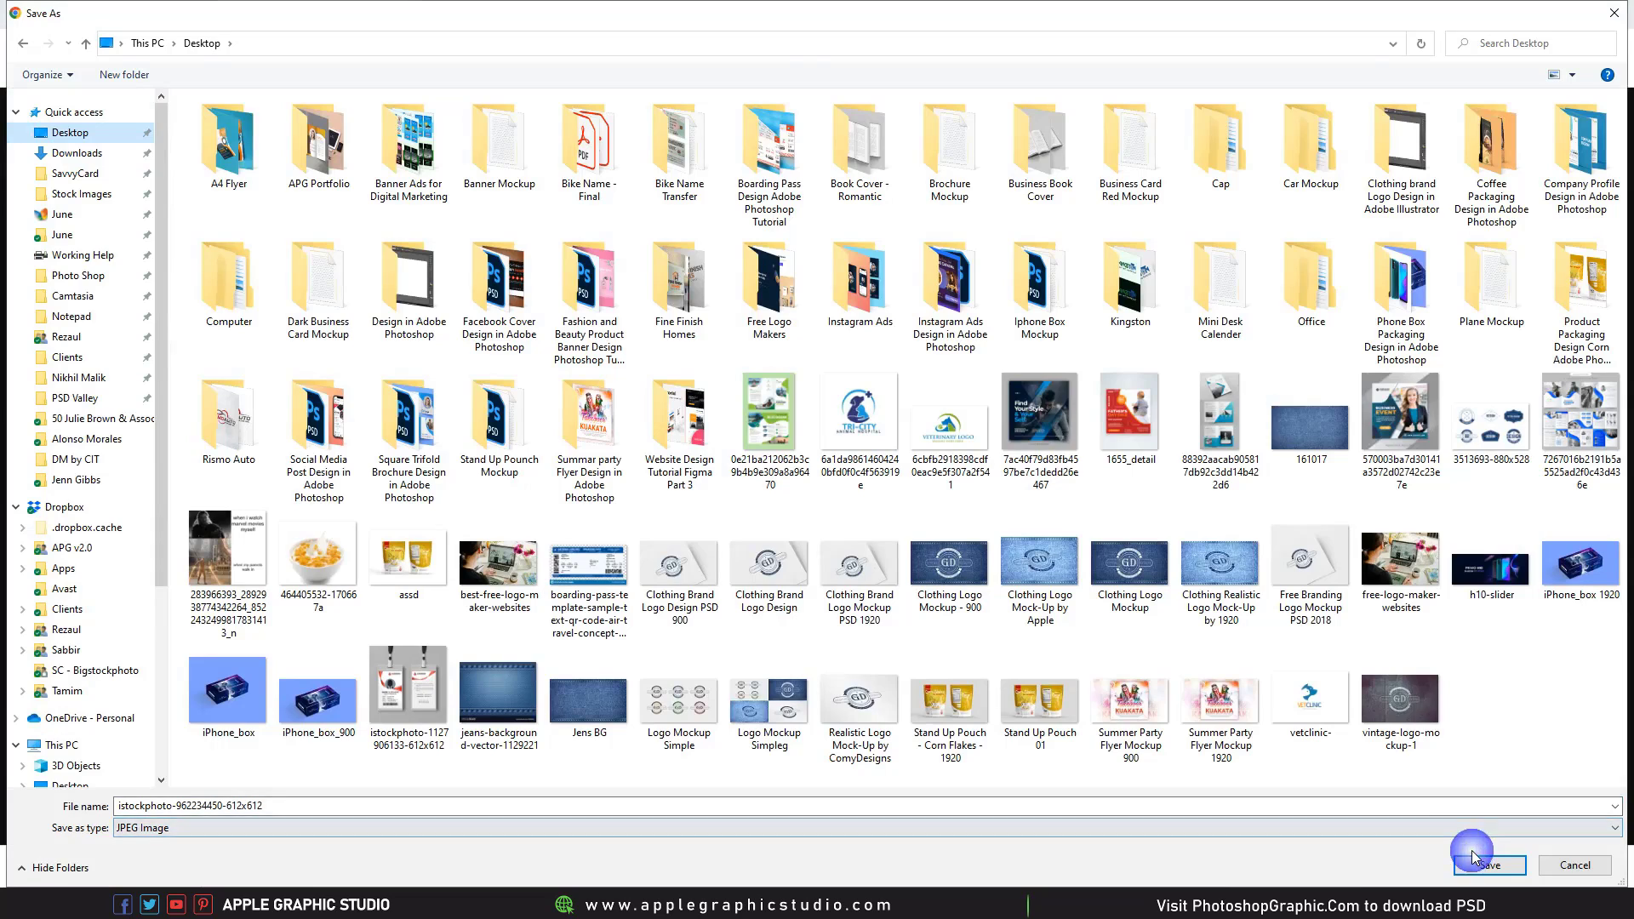
pyautogui.rightClick(109, 869)
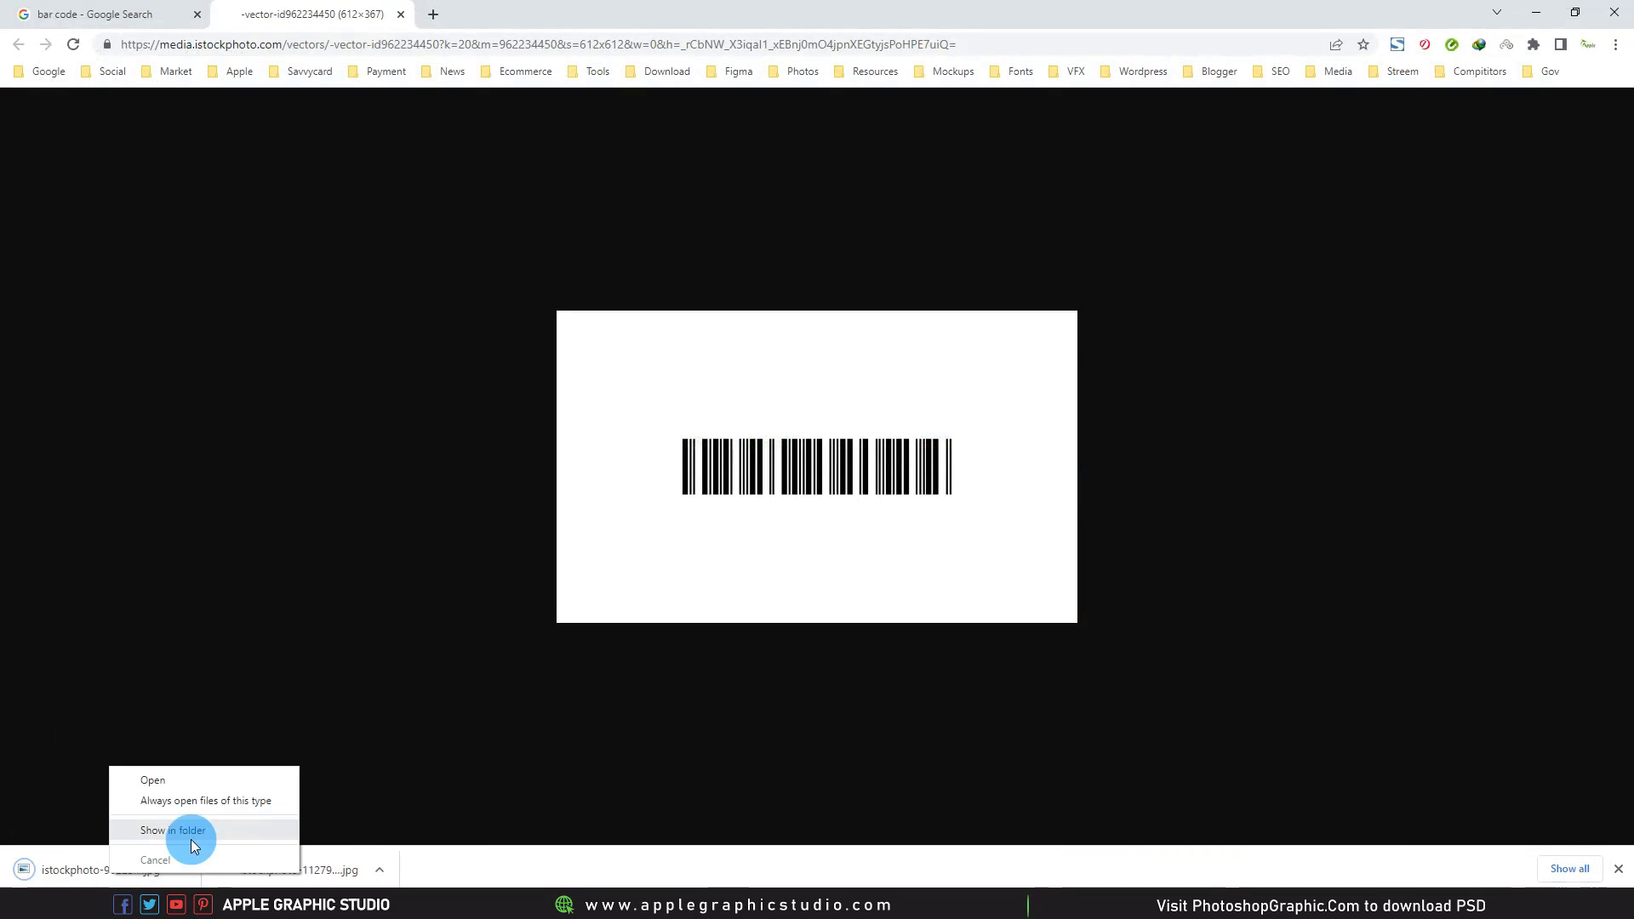
pyautogui.click(190, 831)
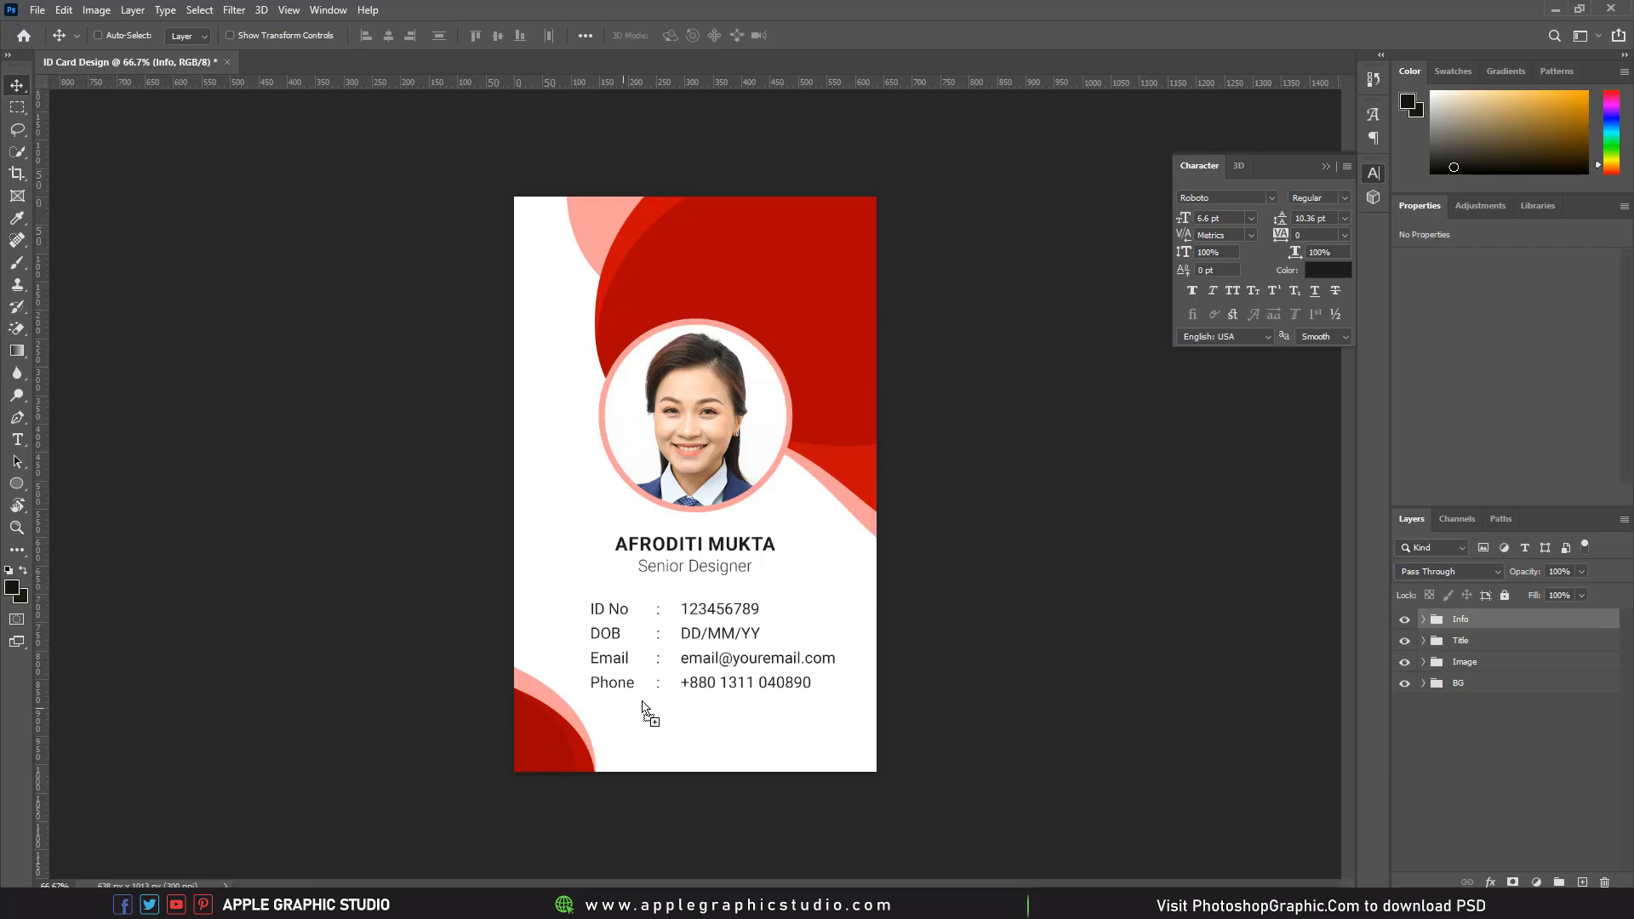
# Place the downloaded barcode file near the bottom of the ID card.
pyautogui.moveTo(1406, 696); pyautogui.dragTo(649, 701)
pyautogui.moveTo(692, 456); pyautogui.dragTo(705, 712)
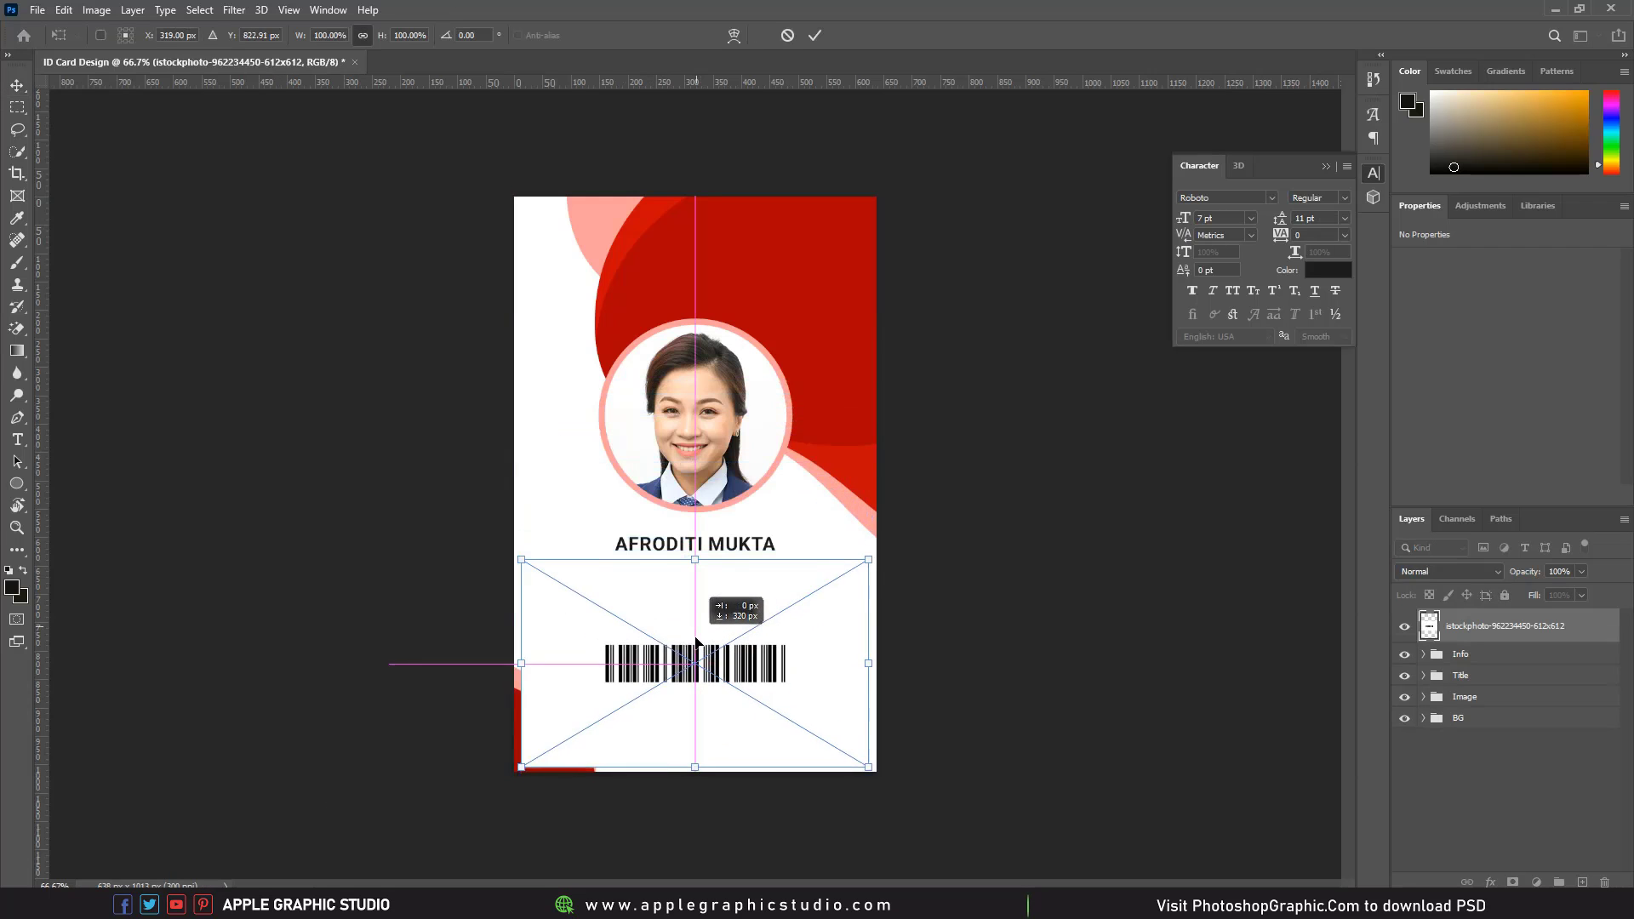
pyautogui.click(815, 35)
# Mask the barcode layer to a rectangular selection around just its stripes.
pyautogui.click(14, 109)
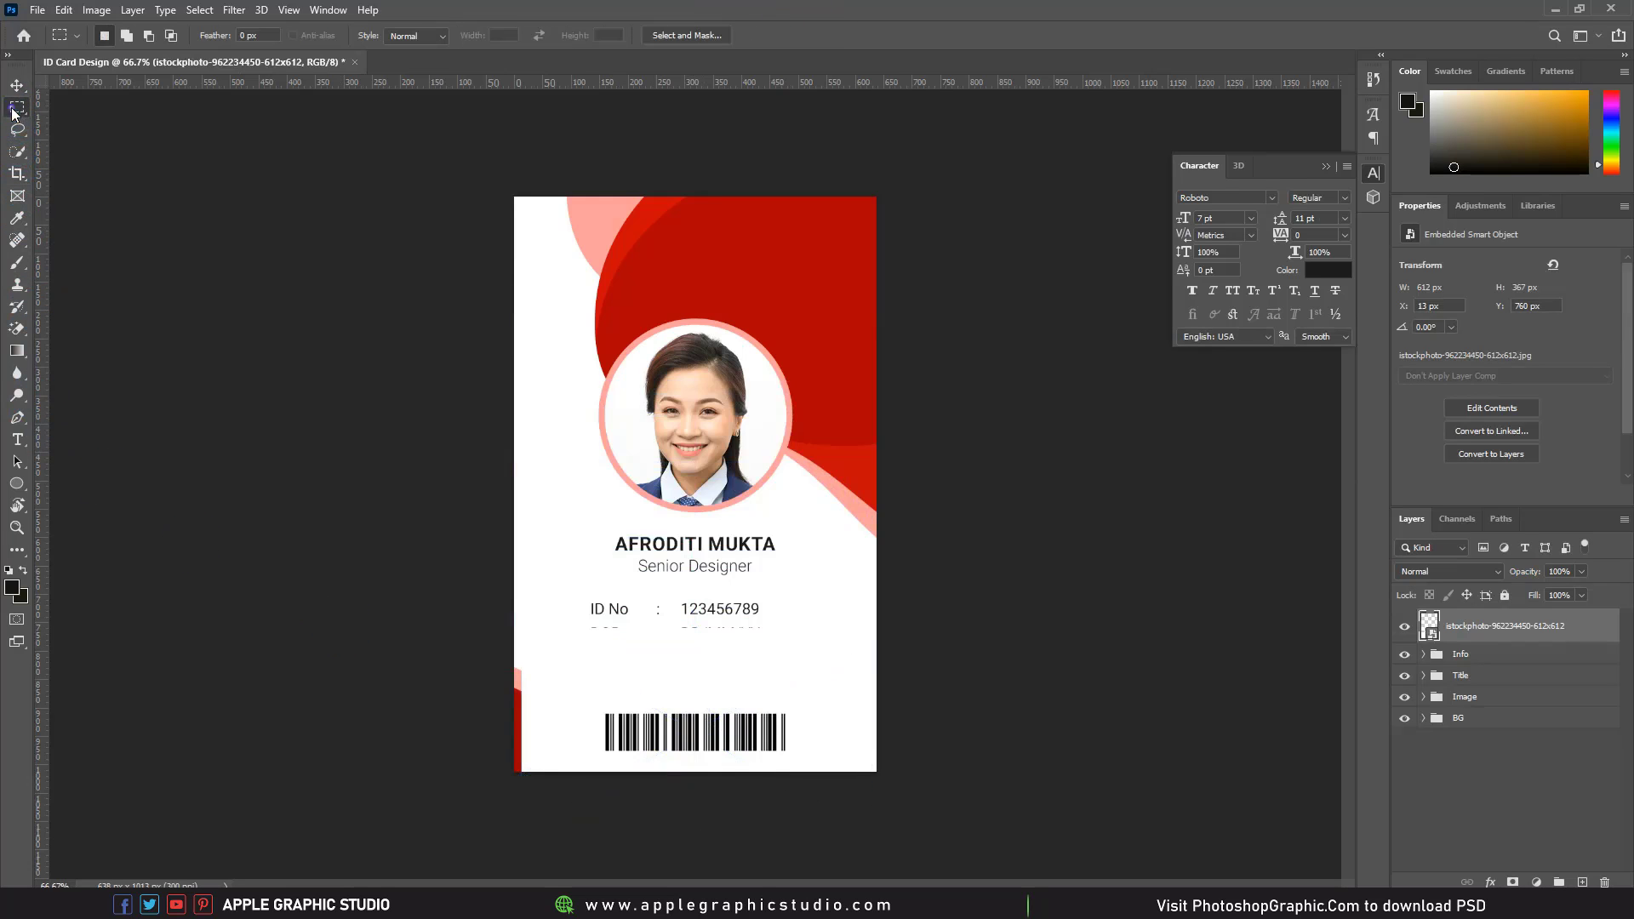
pyautogui.doubleClick(710, 782)
pyautogui.moveTo(383, 588)
pyautogui.mouseDown()
pyautogui.moveTo(788, 711)
pyautogui.moveTo(949, 718)
pyautogui.mouseUp()
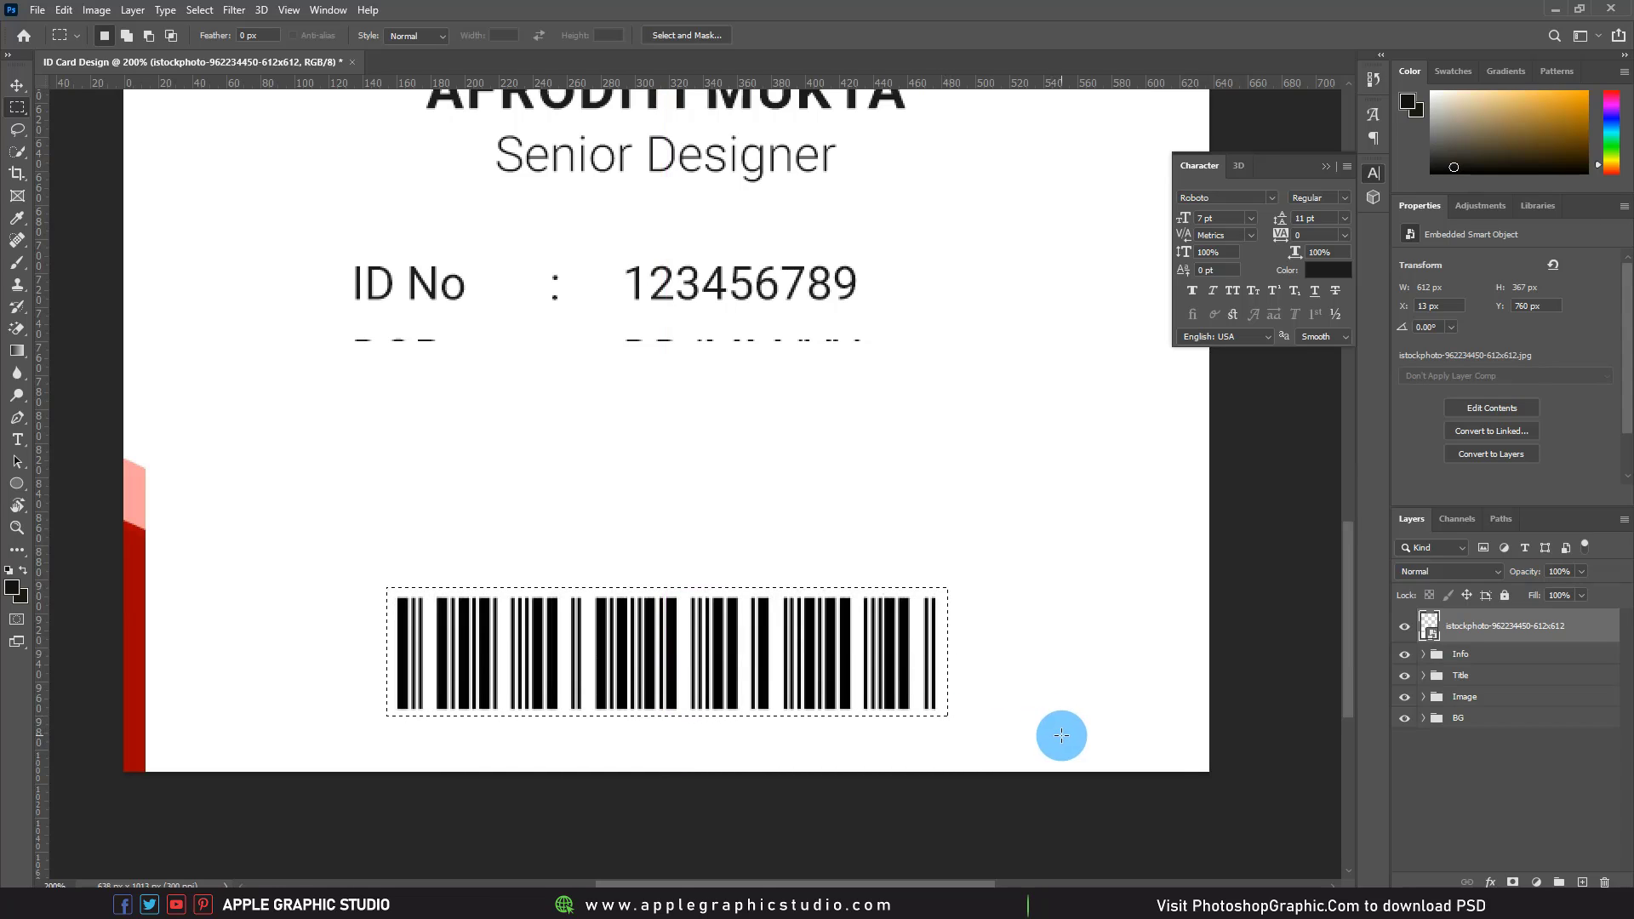
pyautogui.click(1514, 882)
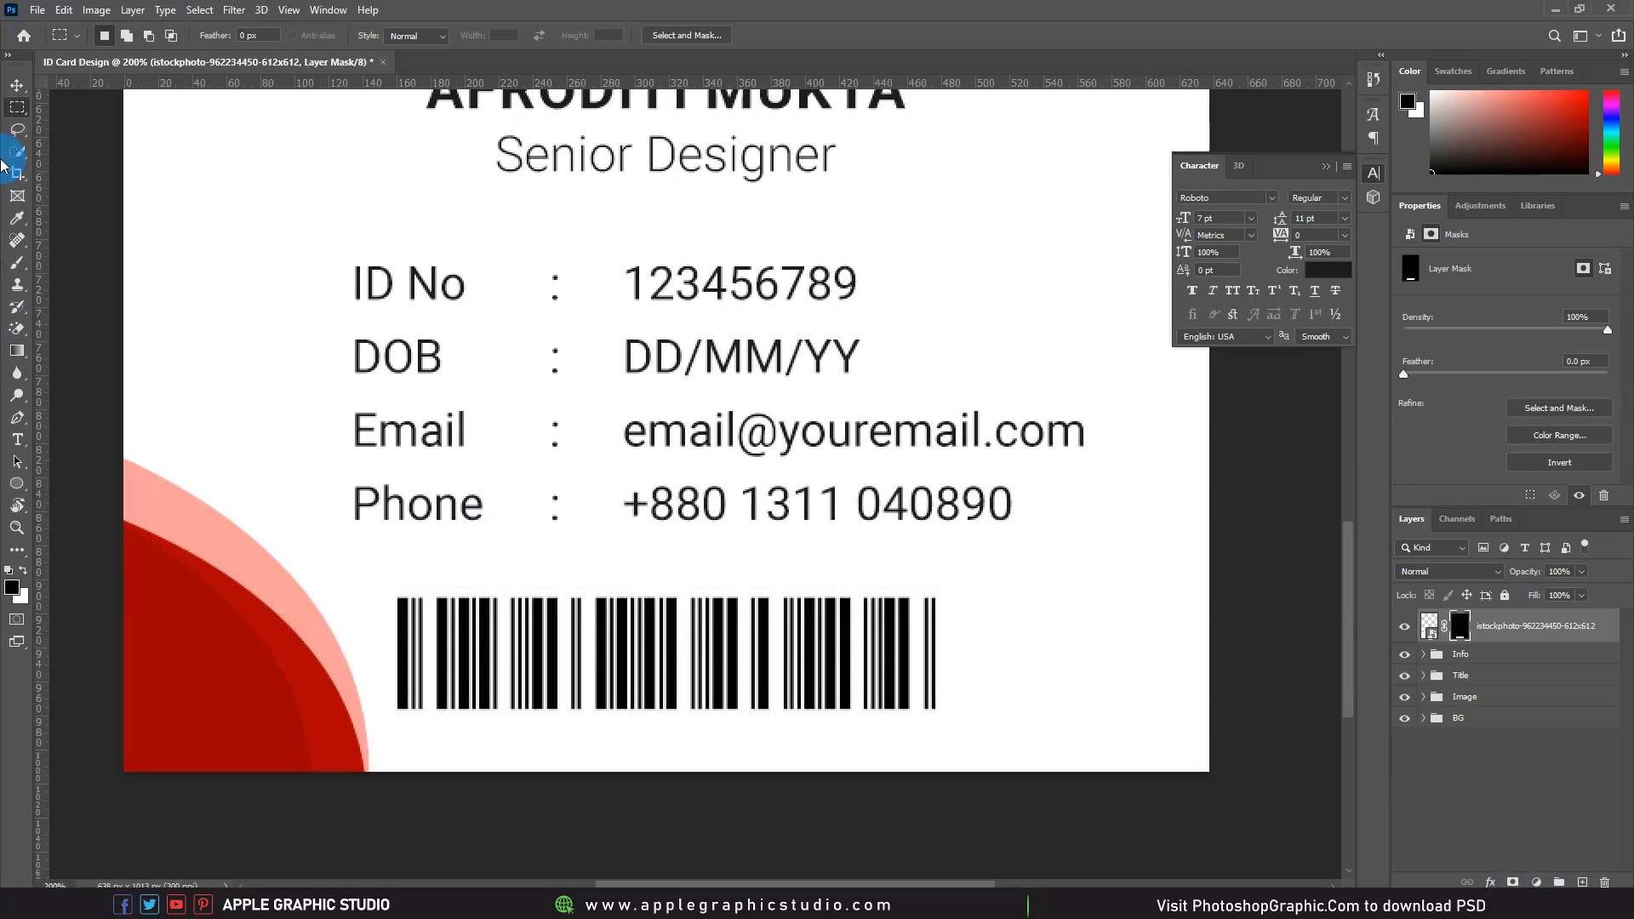
# Move the barcode under the details and centre it horizontally on the card.
pyautogui.click(16, 86)
pyautogui.moveTo(604, 592); pyautogui.dragTo(693, 608)
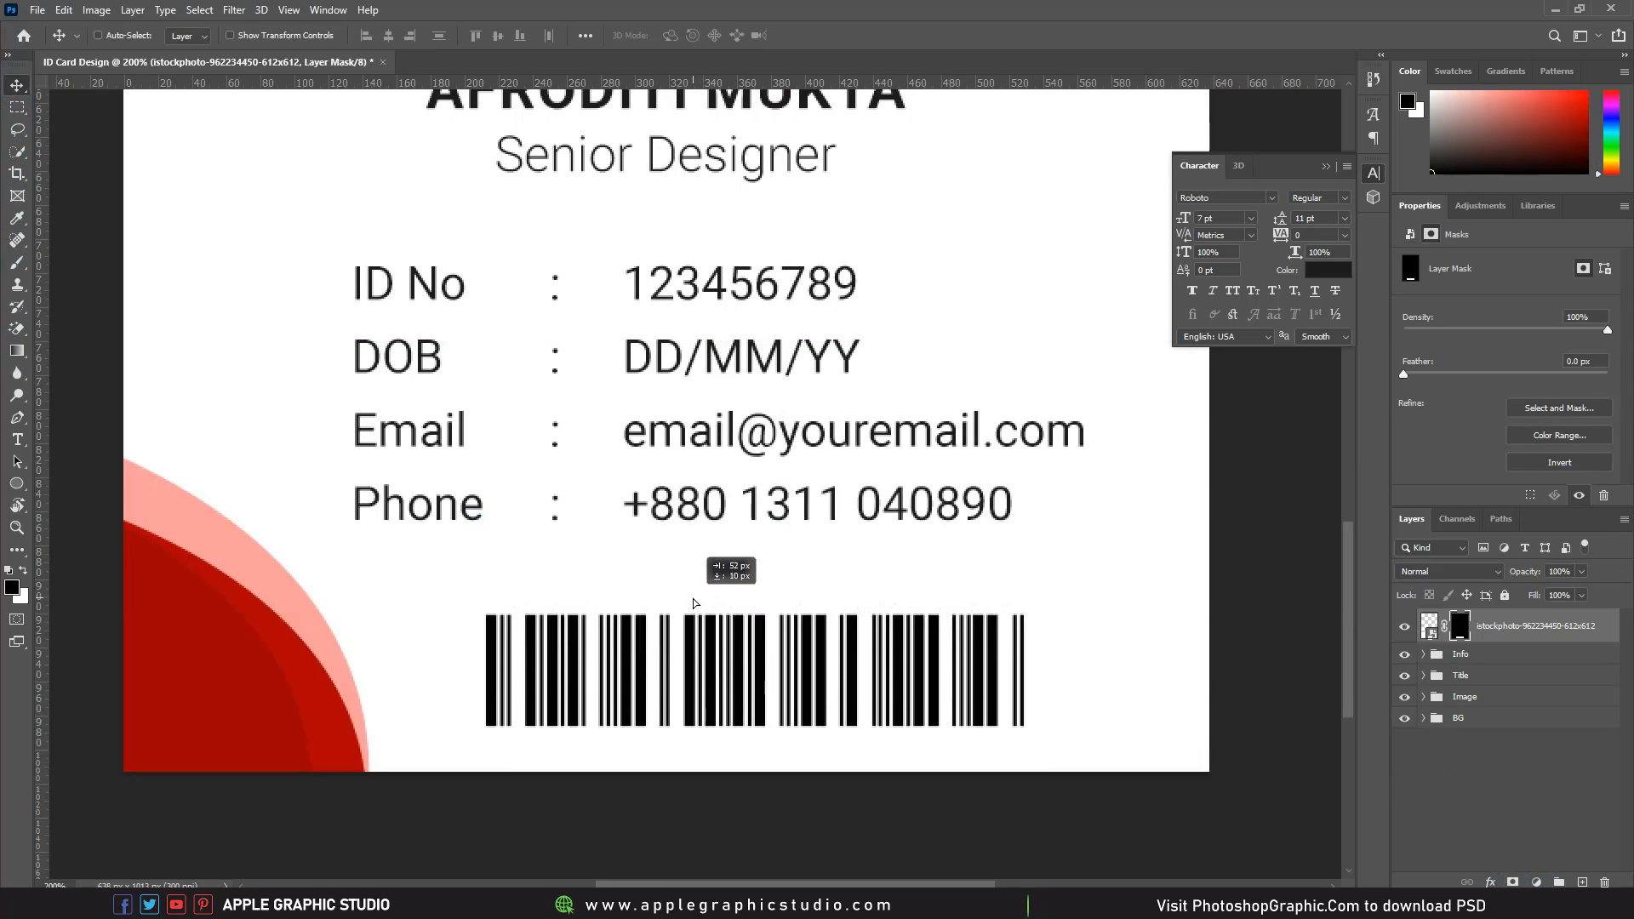
pyautogui.click(197, 10)
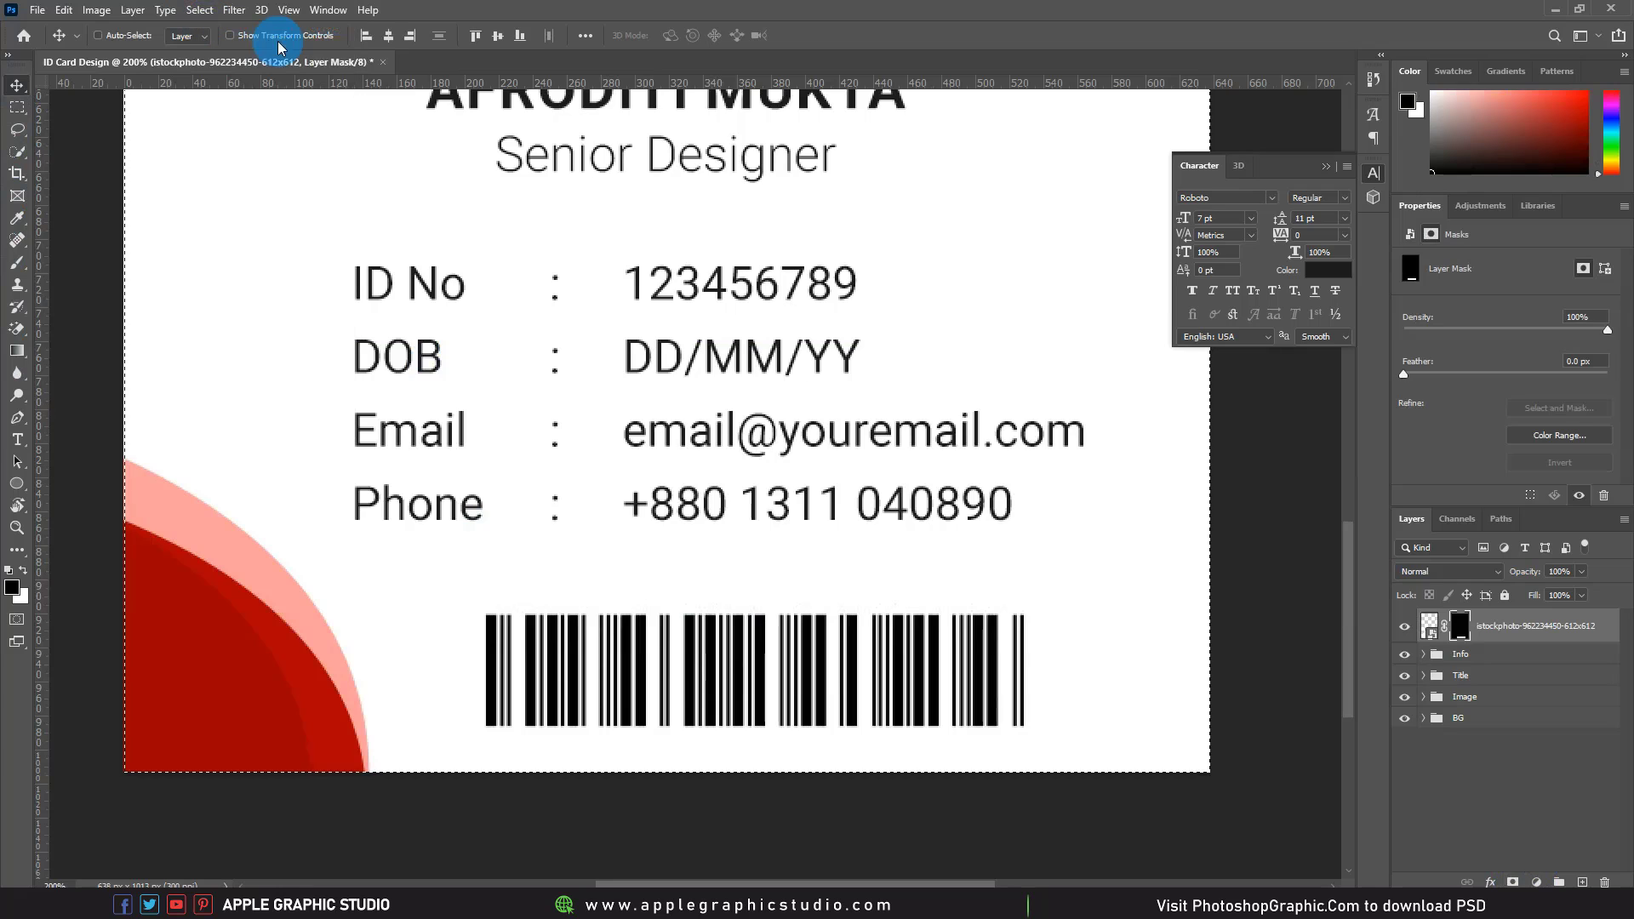
pyautogui.click(387, 36)
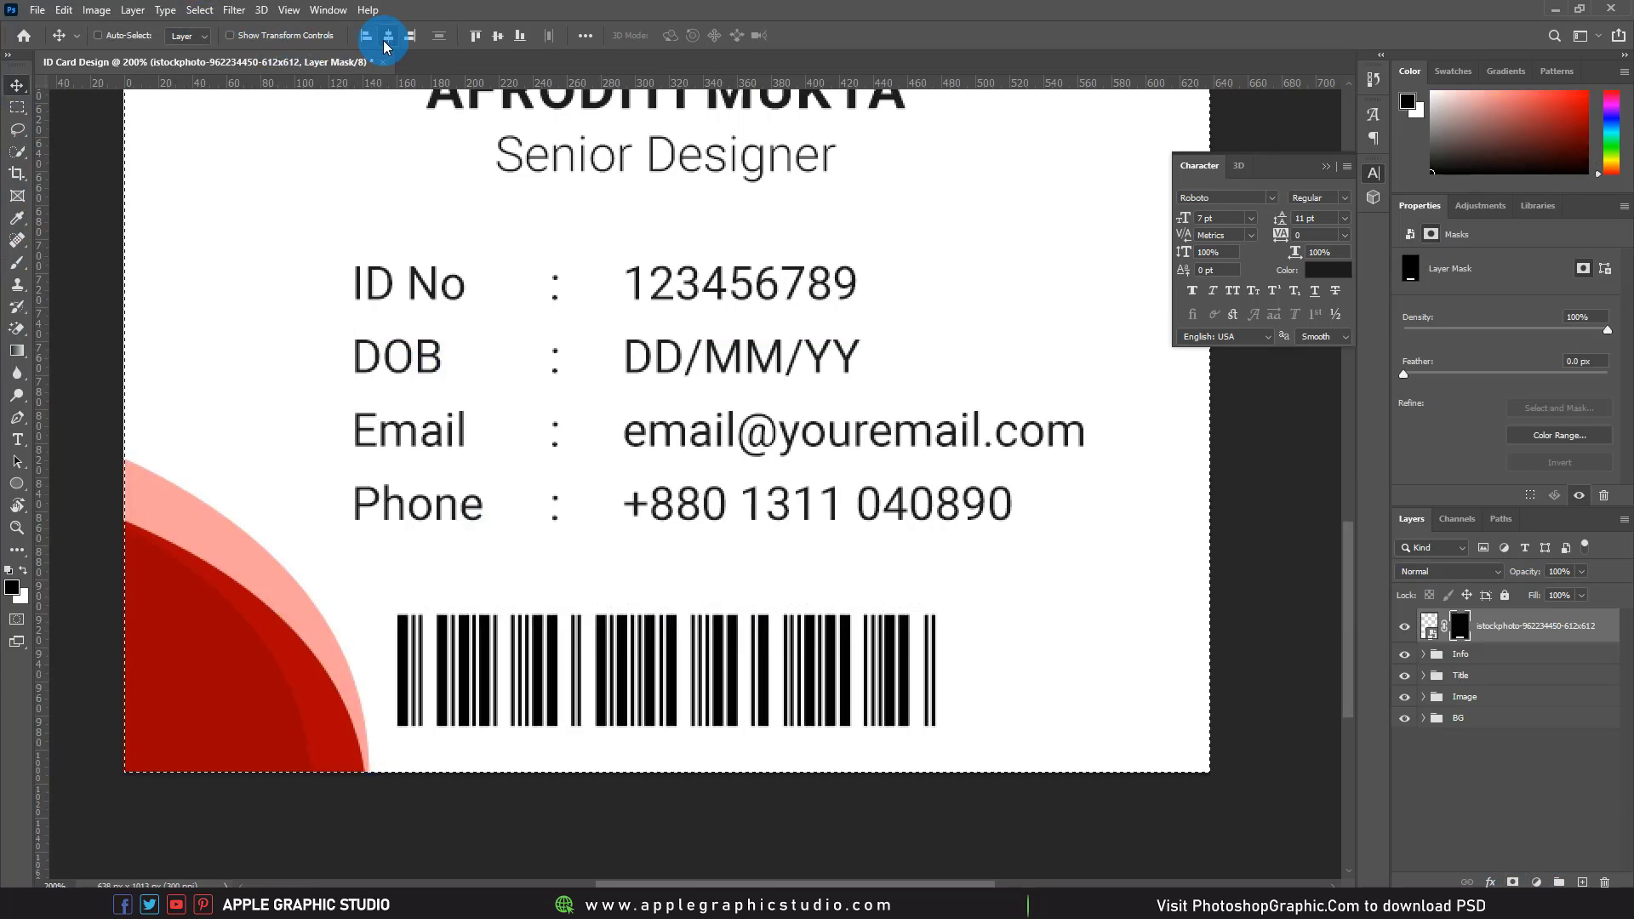
pyautogui.click(199, 10)
pyautogui.click(210, 44)
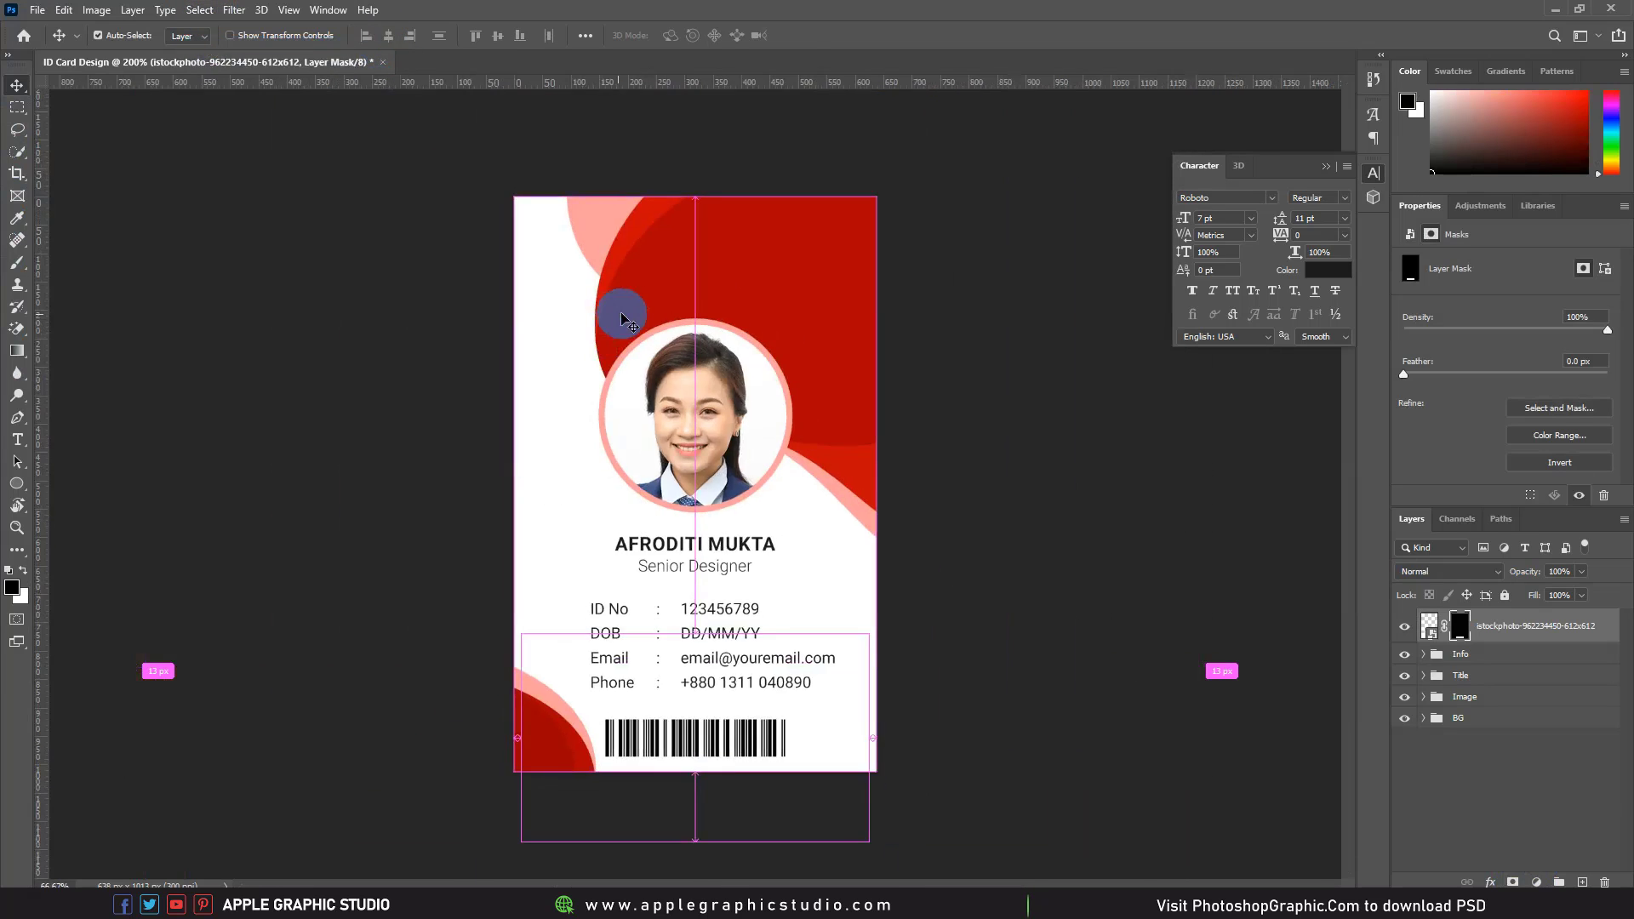
pyautogui.hotkey('ctrl', '-')
pyautogui.hotkey('ctrl', '-')
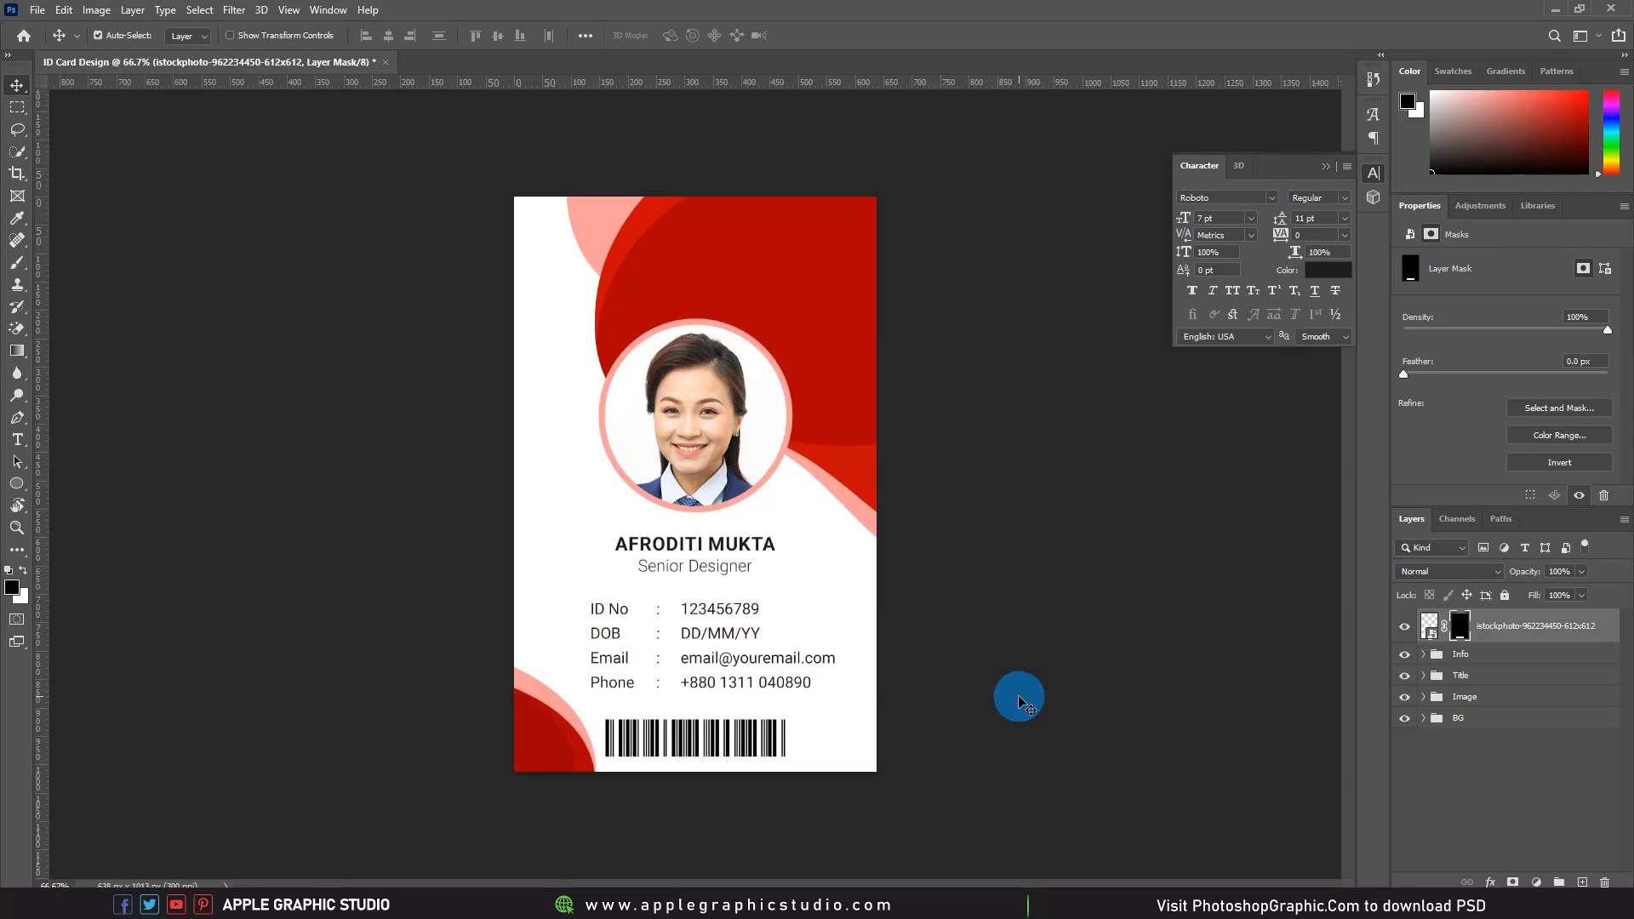
pyautogui.hotkey('ctrl', 't')
# Scale the barcode down to about 84% of its size.
pyautogui.moveTo(870, 839); pyautogui.dragTo(829, 807)
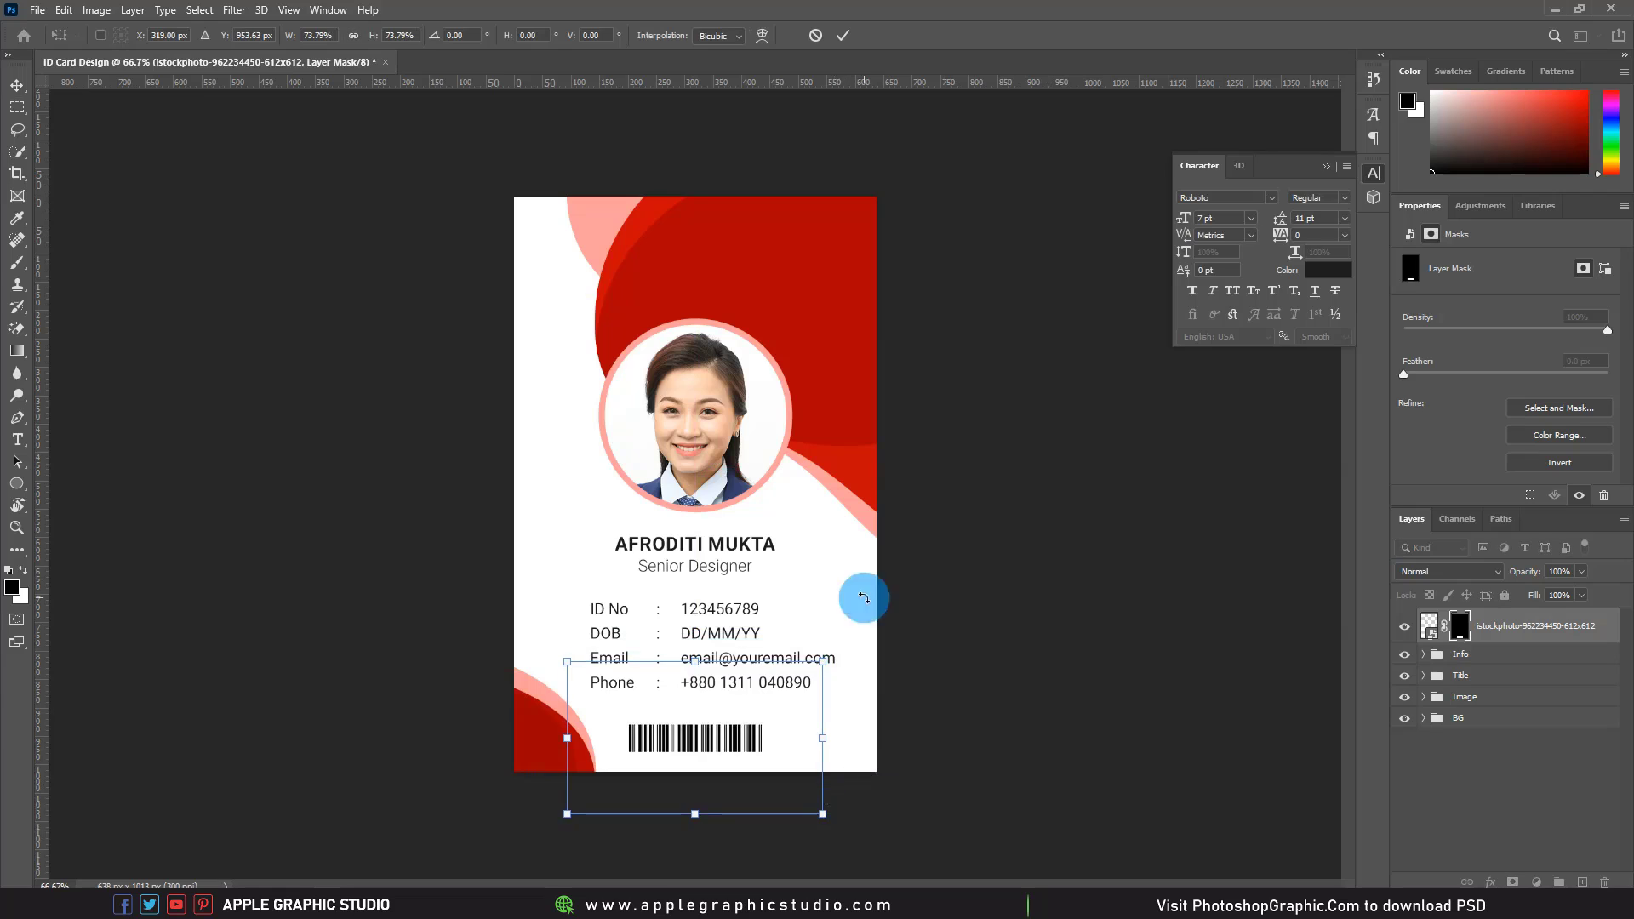
pyautogui.moveTo(830, 807); pyautogui.dragTo(841, 823)
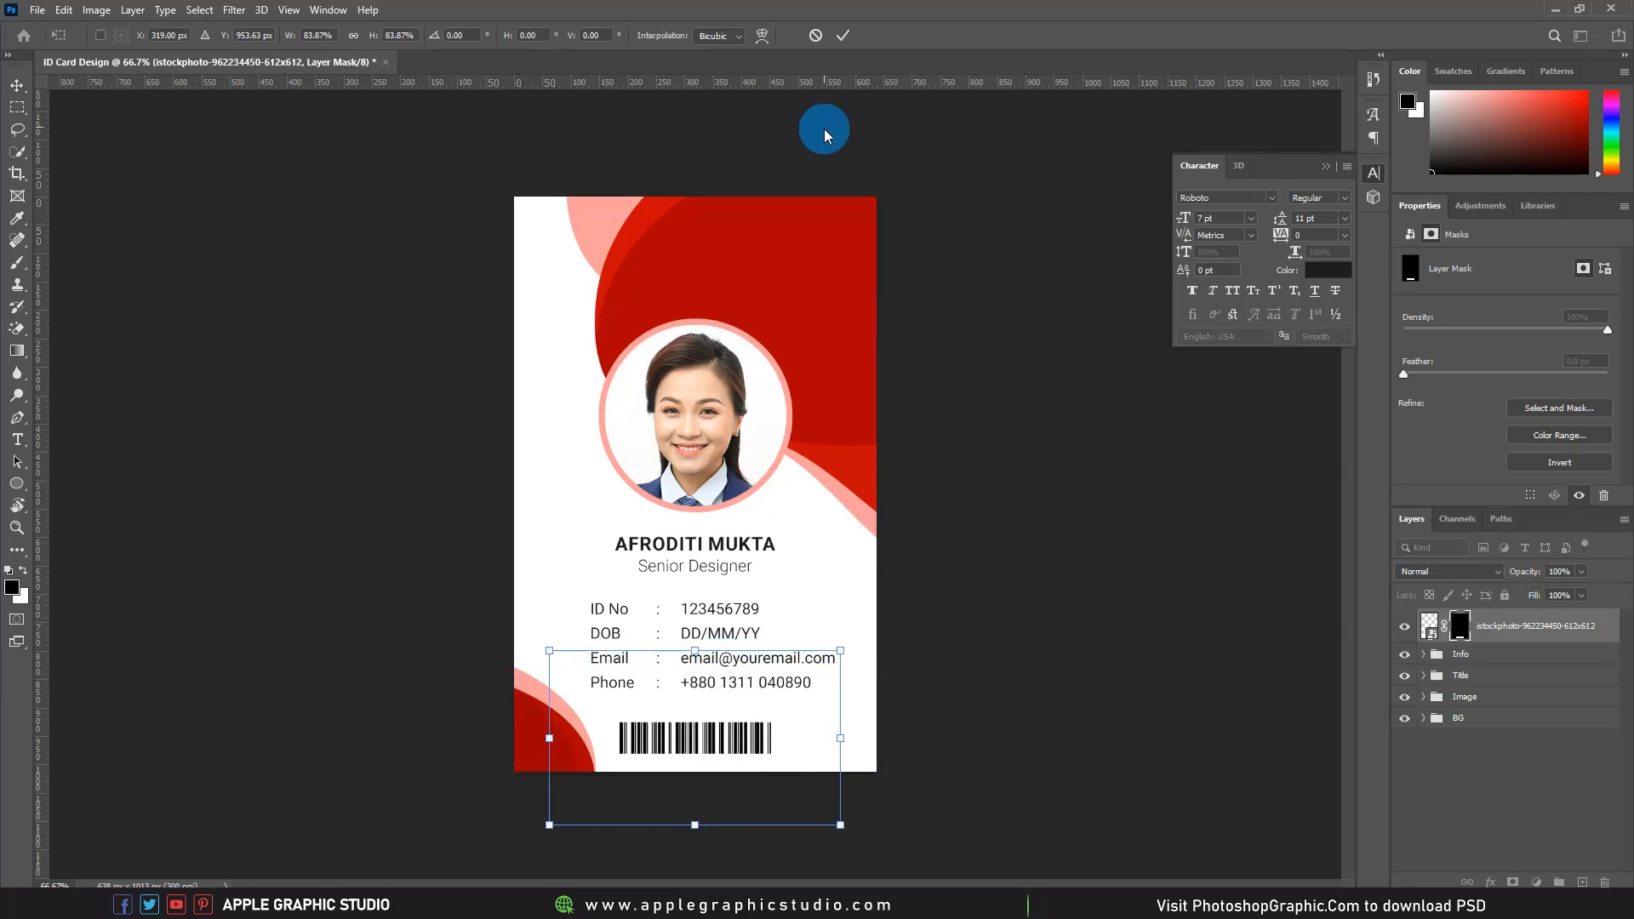
pyautogui.click(842, 35)
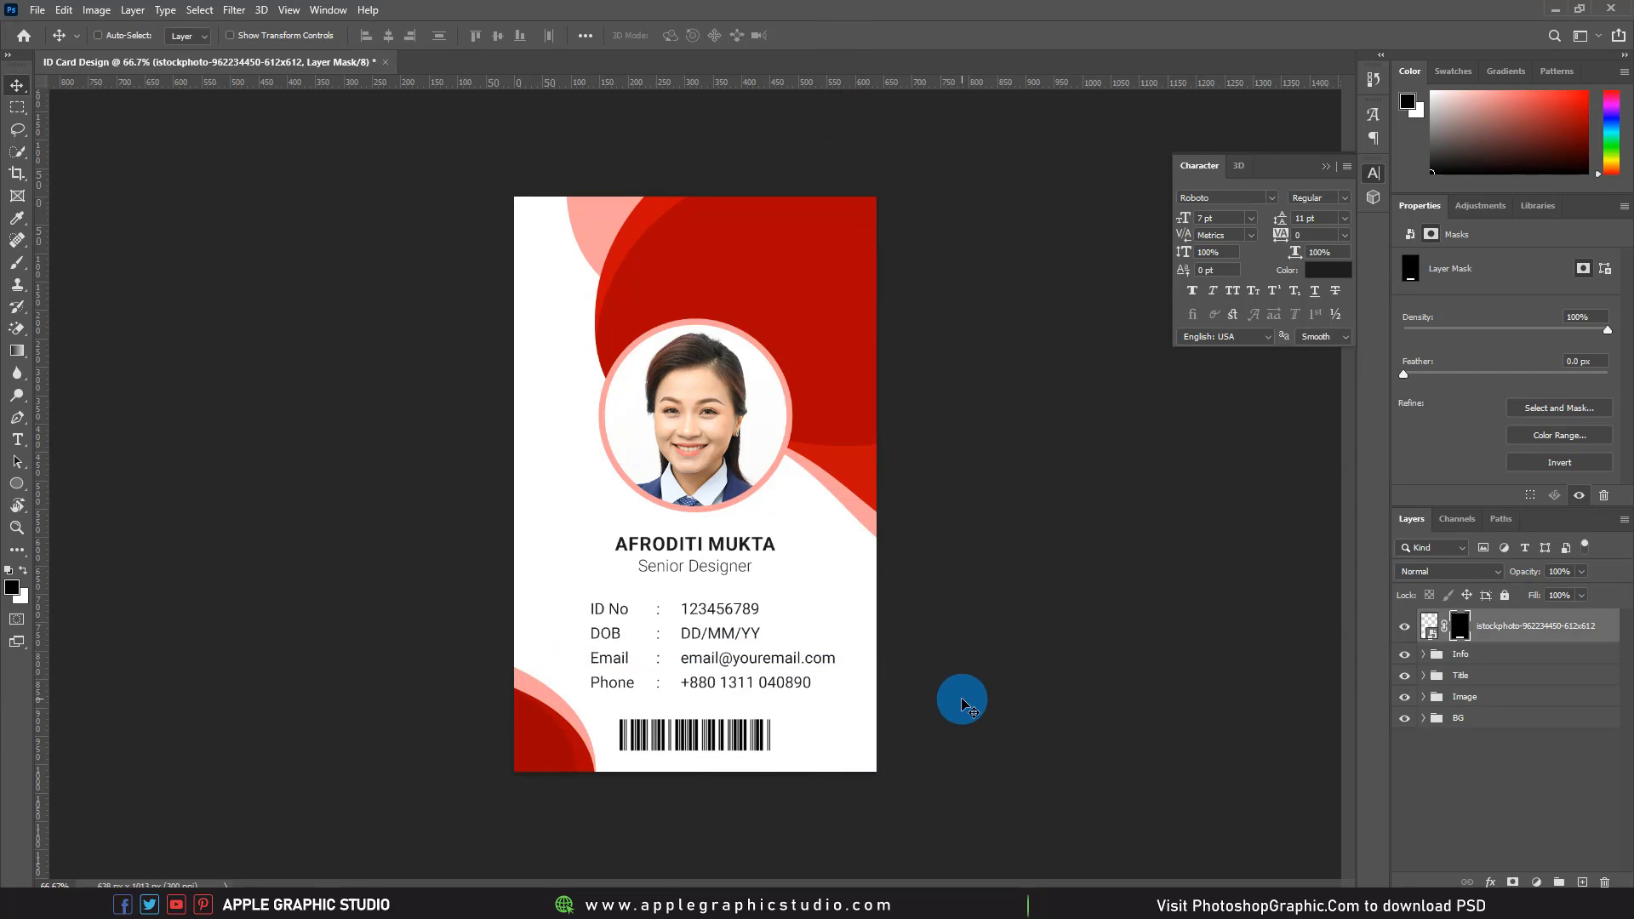
# Select the Title and BG groups, then Group 2 inside BG, toggling the red corners' visibility.
pyautogui.click(1462, 676)
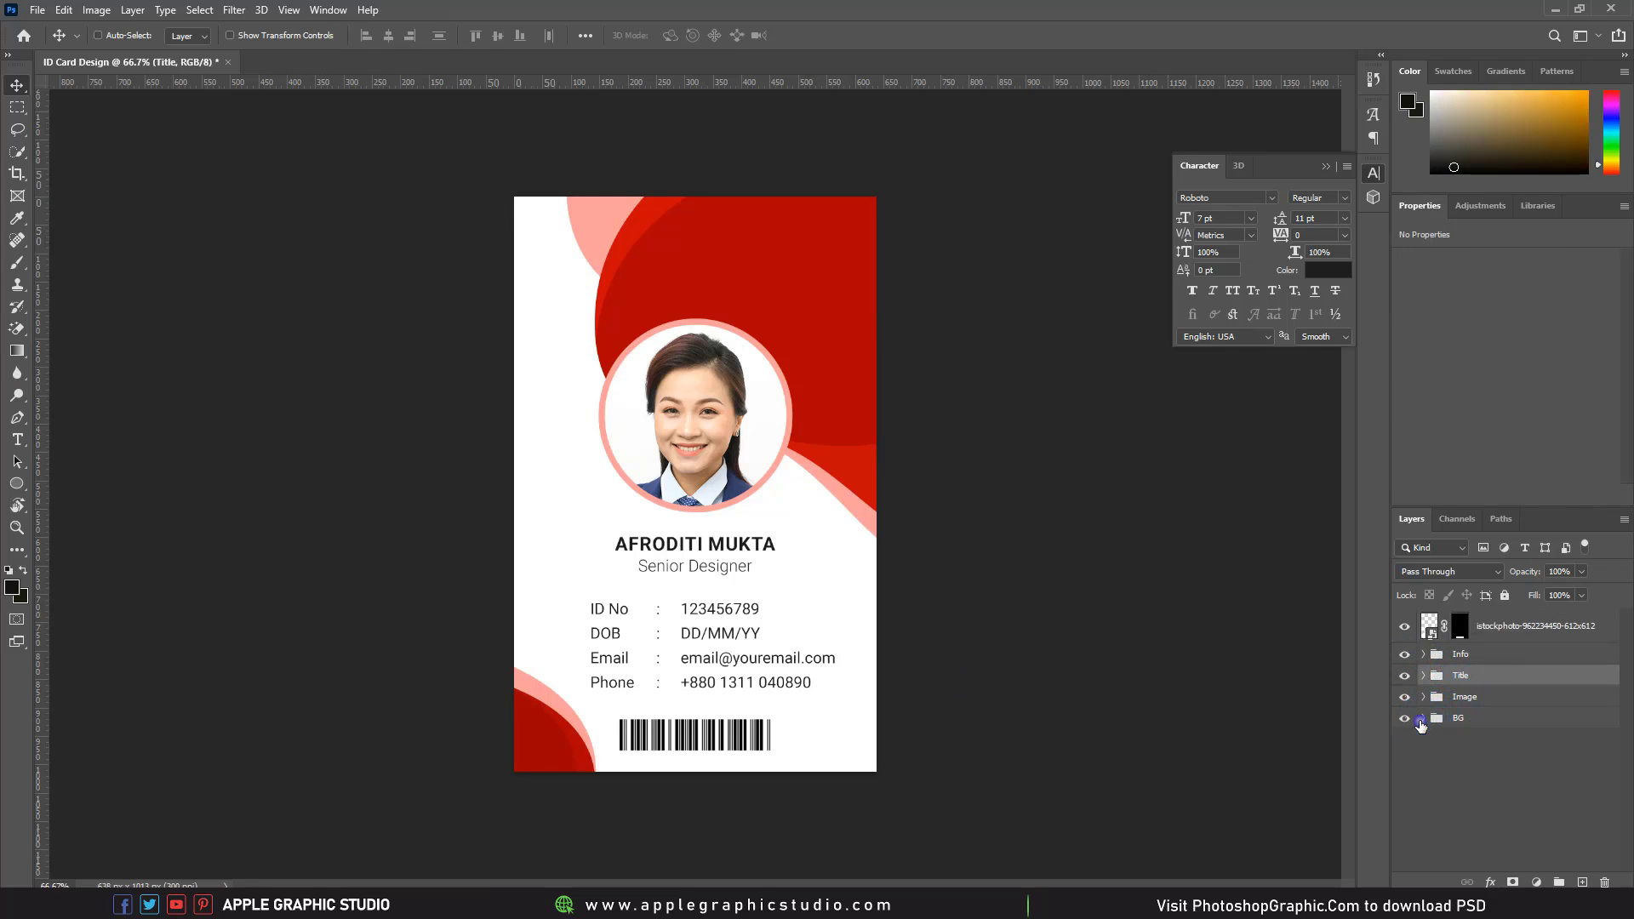
pyautogui.click(1421, 725)
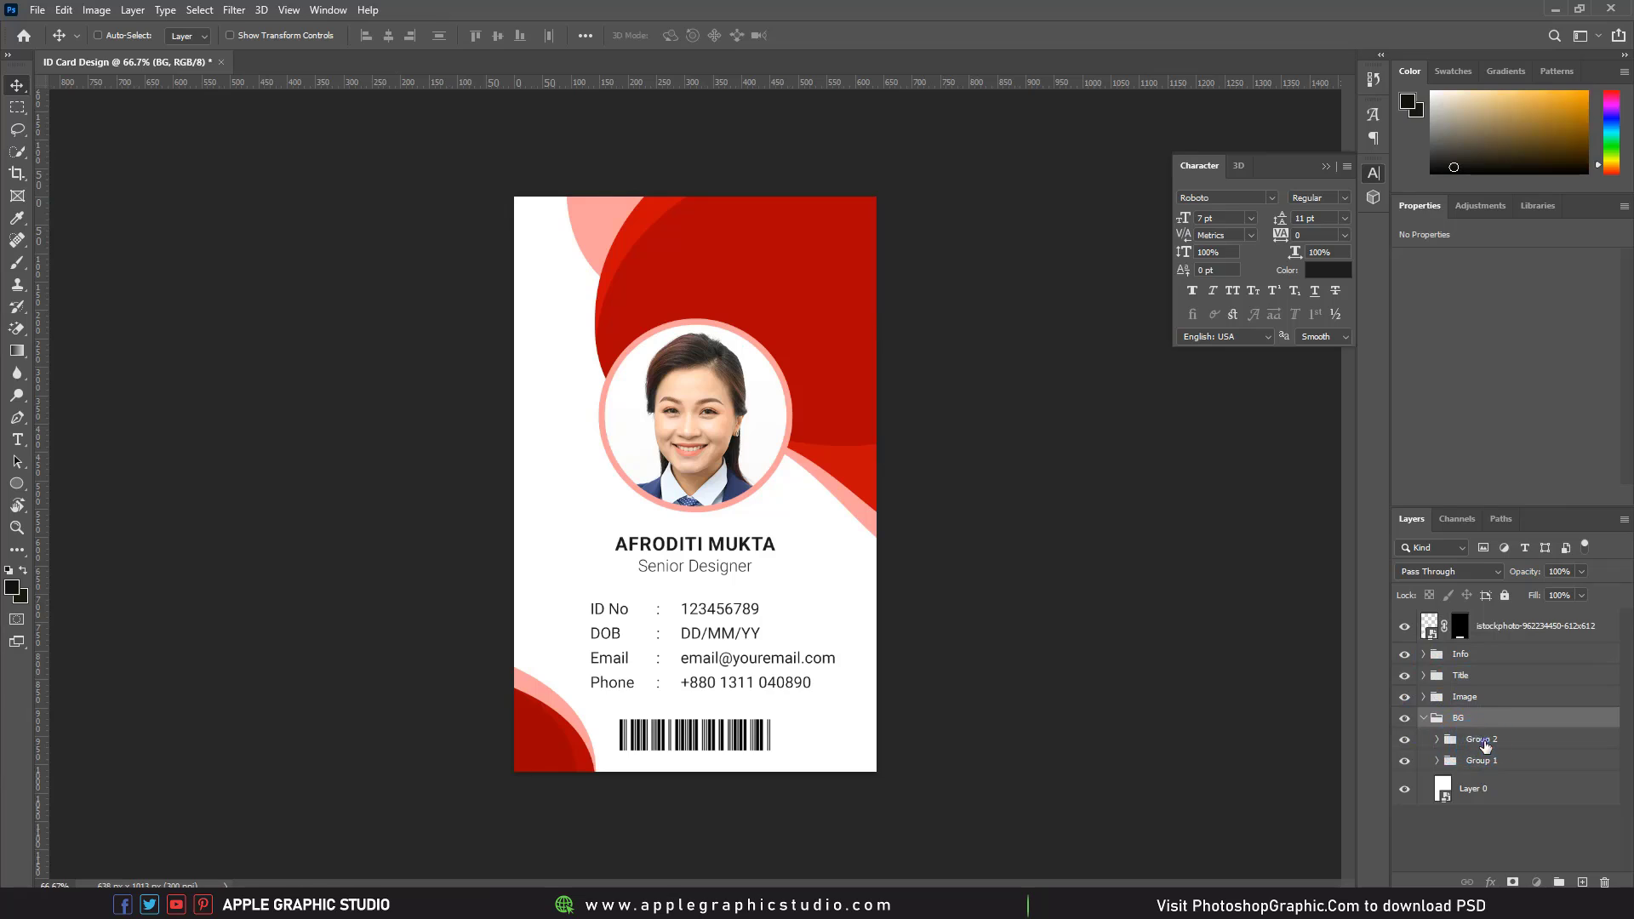
pyautogui.click(1483, 740)
pyautogui.click(1405, 739)
pyautogui.click(1405, 739)
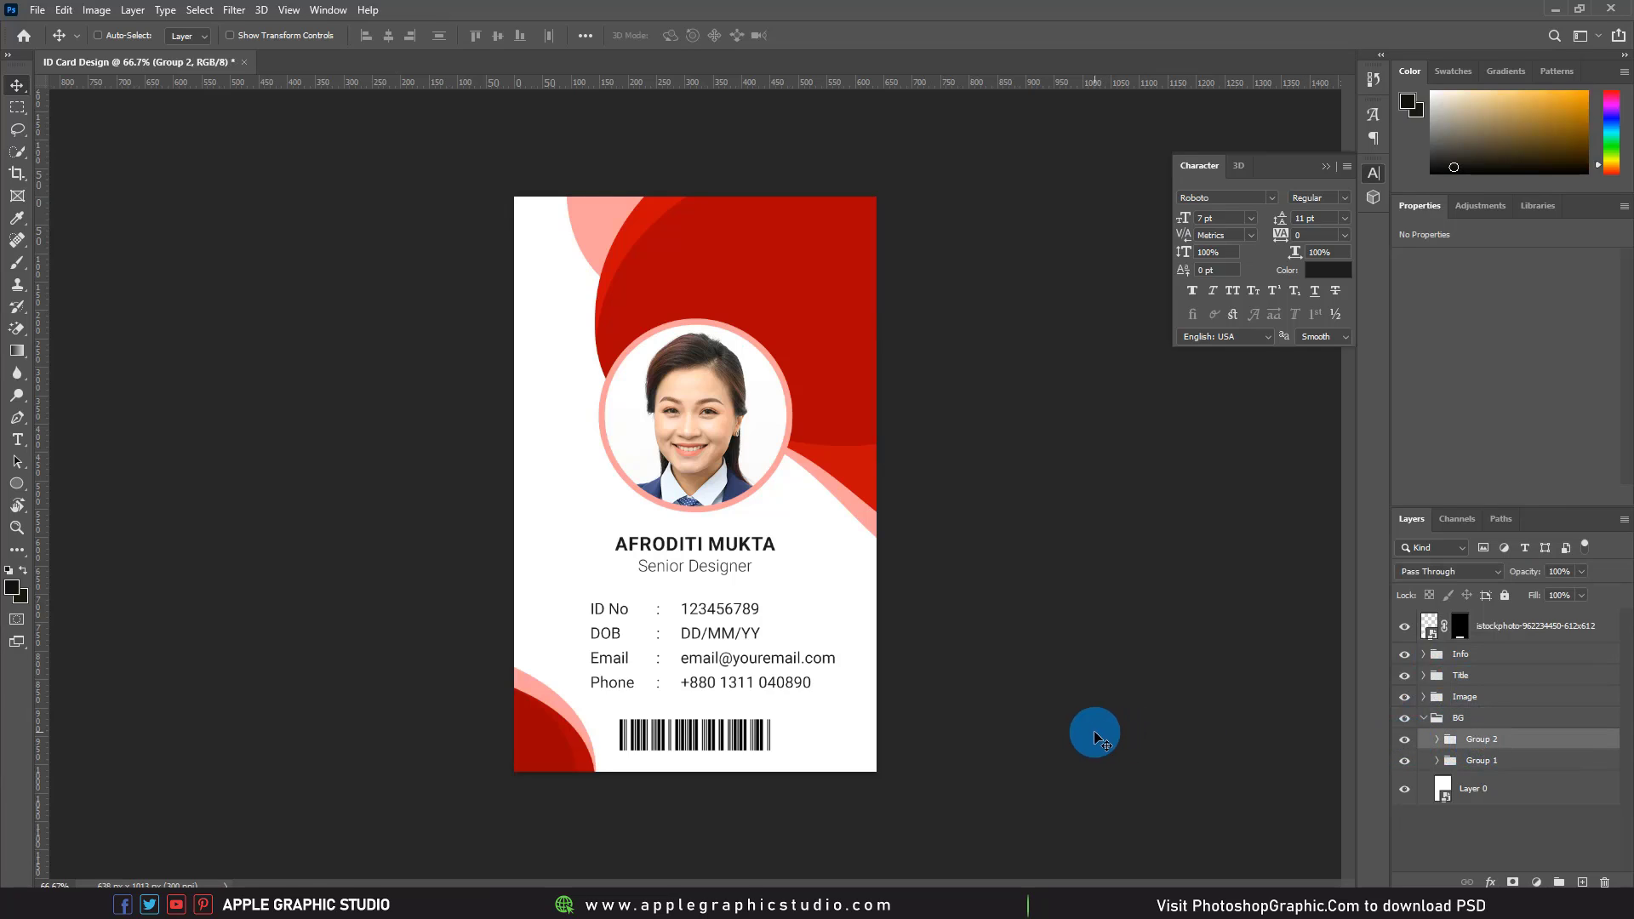
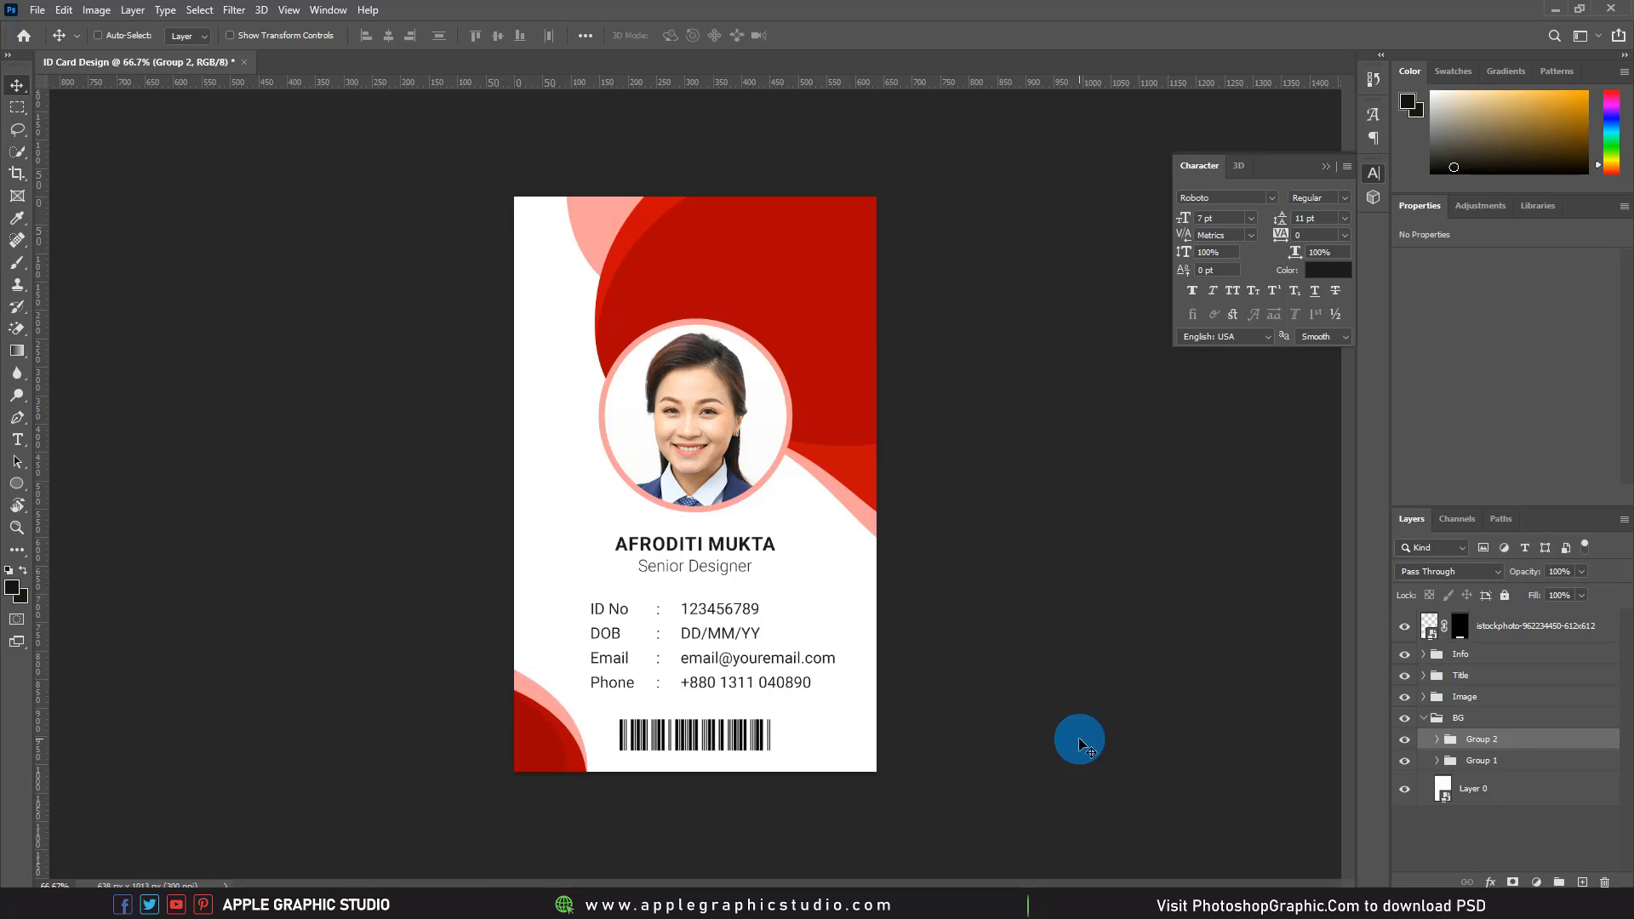
# Create a new white 3.375 × 2.125 in, 300 ppi document named 'ID Card Part 2'.
pyautogui.click(1326, 167)
pyautogui.click(1423, 717)
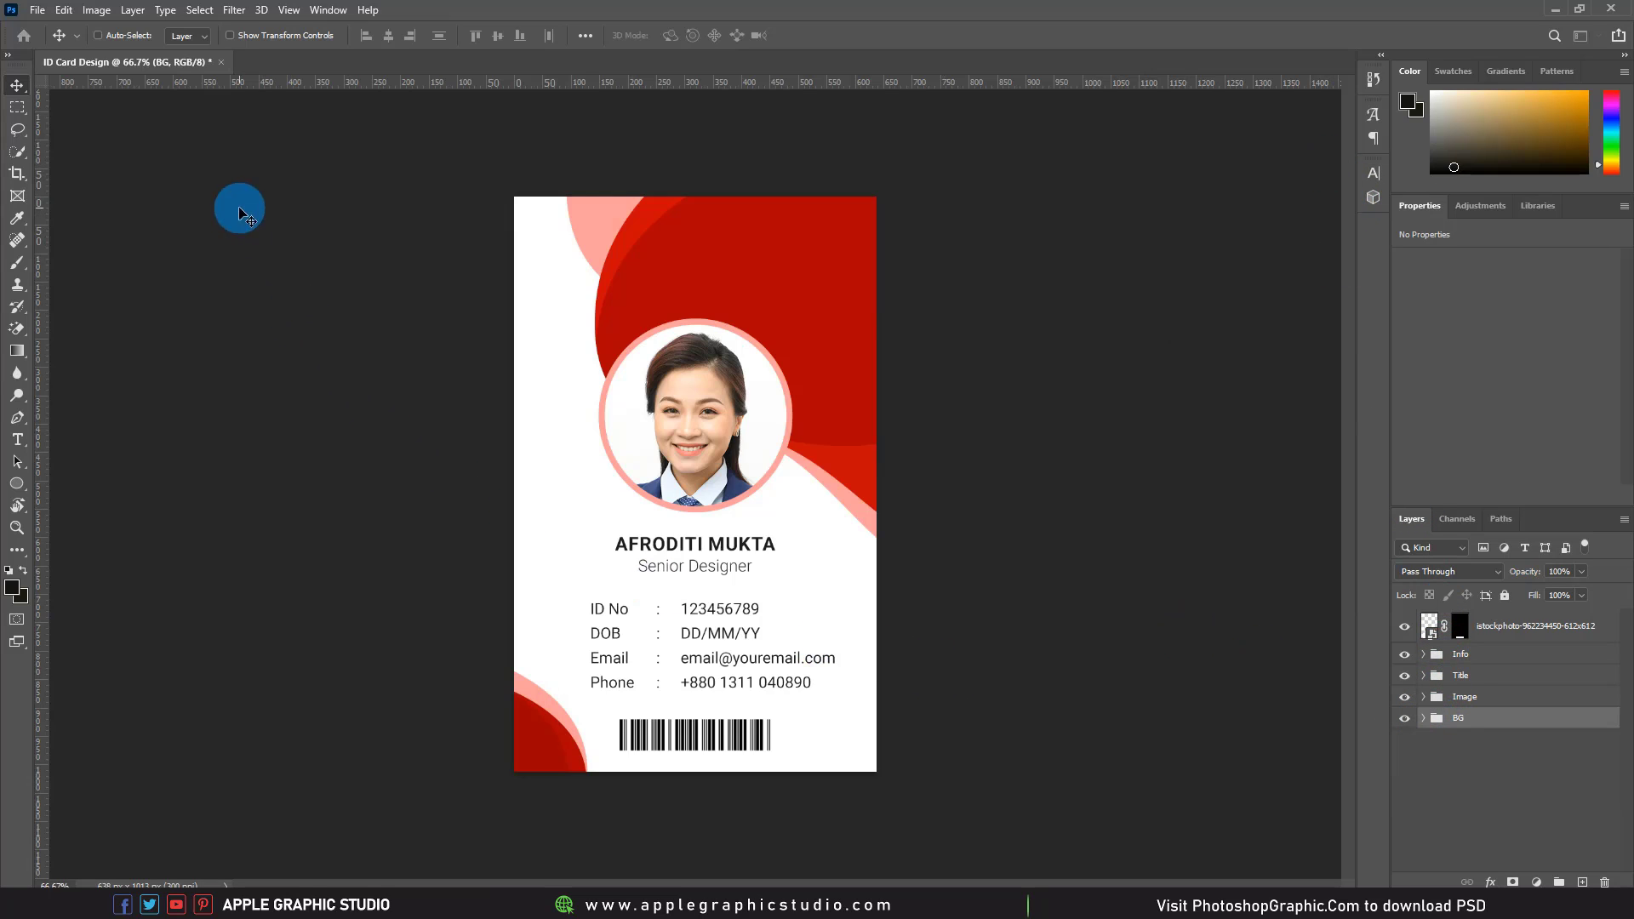
pyautogui.click(38, 11)
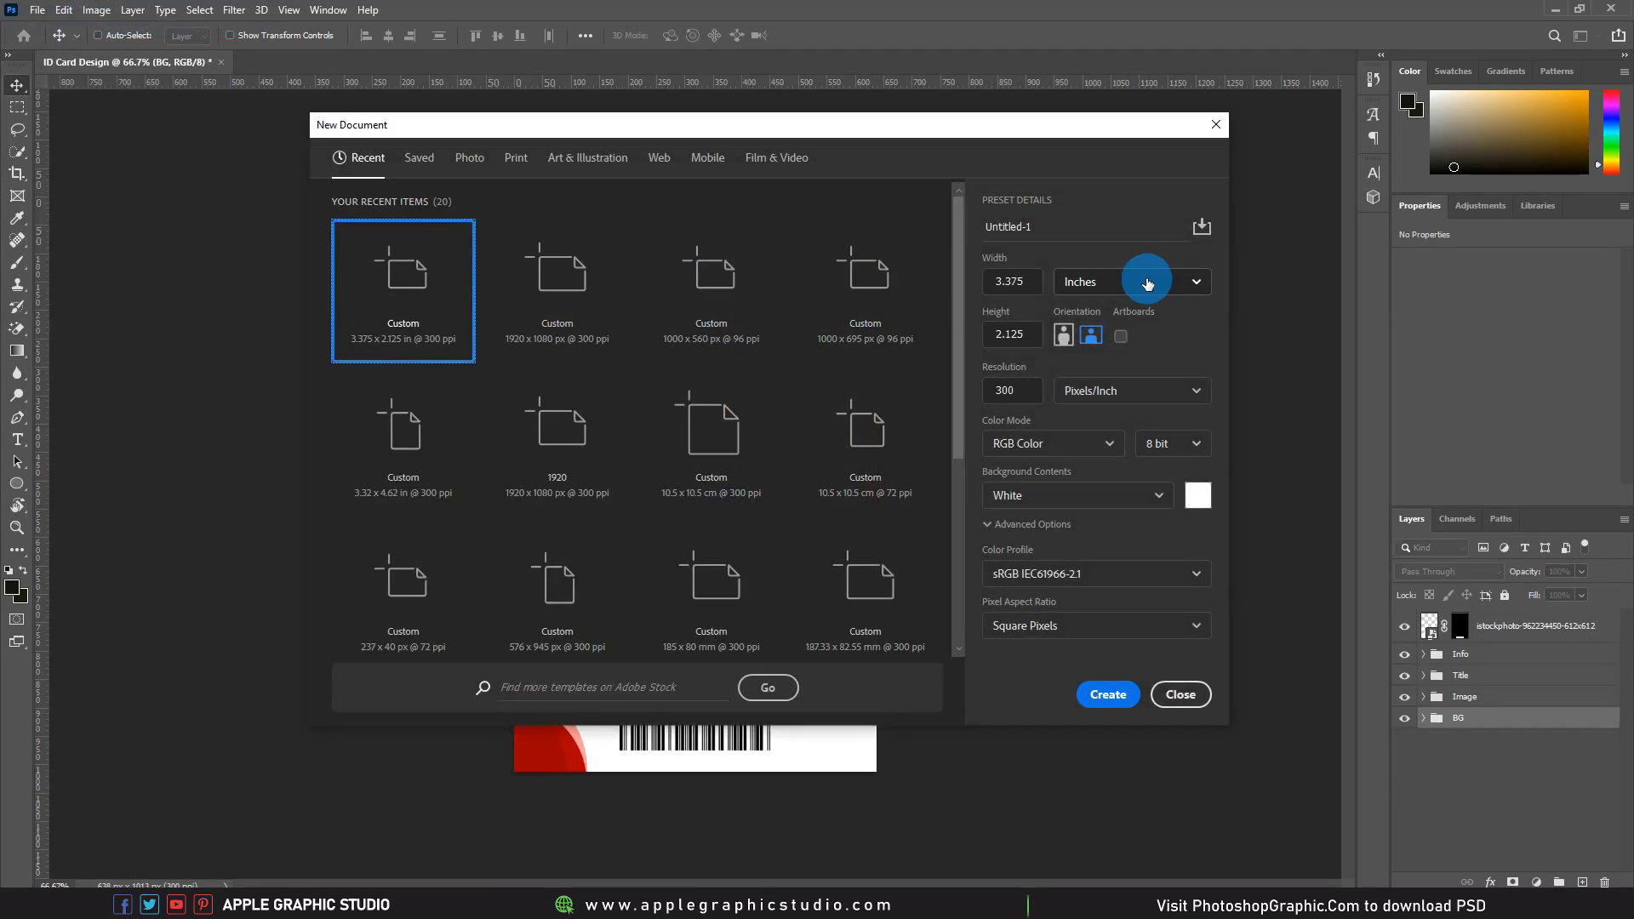
pyautogui.click(1043, 225)
pyautogui.moveTo(1043, 226); pyautogui.dragTo(988, 226)
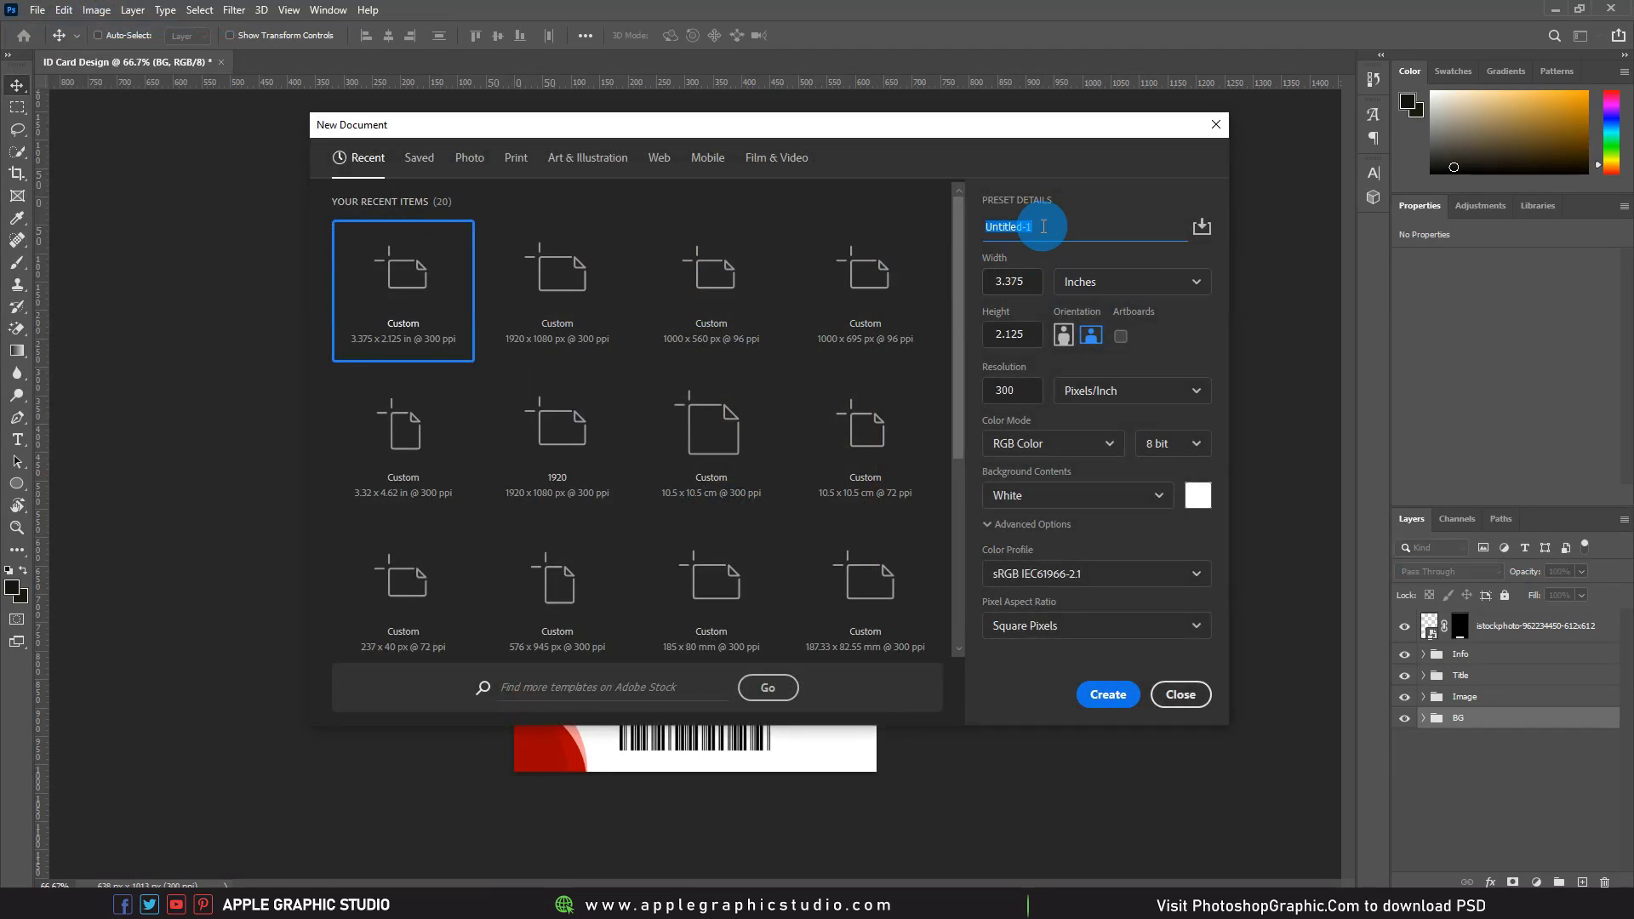
pyautogui.press('BackSpace')
pyautogui.write('Card Part 2')
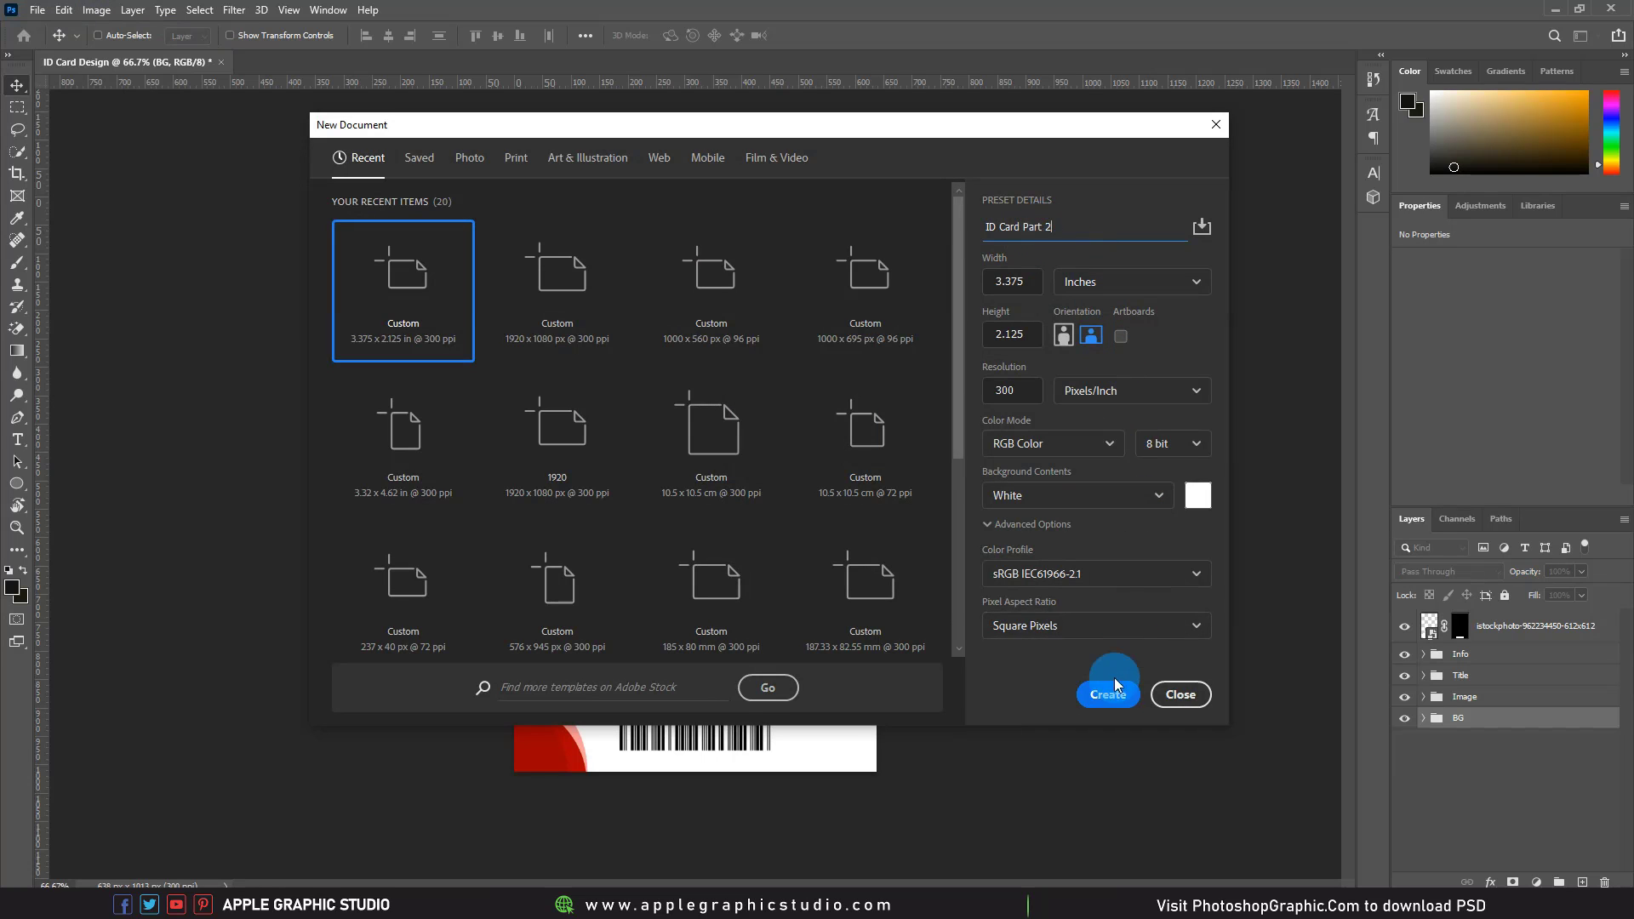
pyautogui.click(1106, 693)
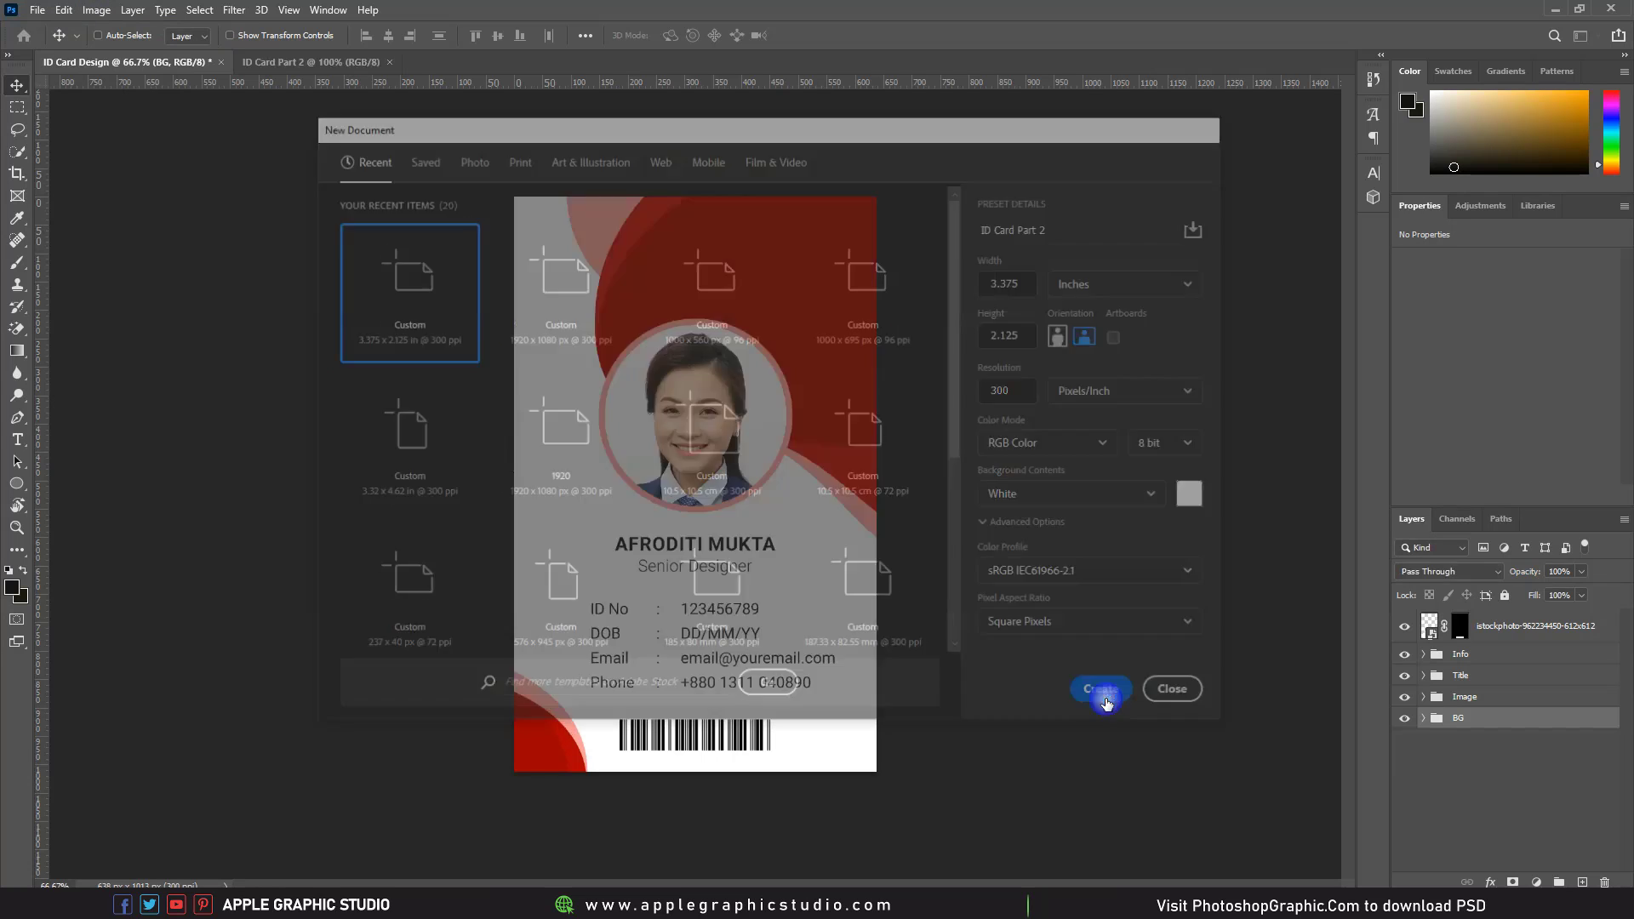
pyautogui.click(96, 10)
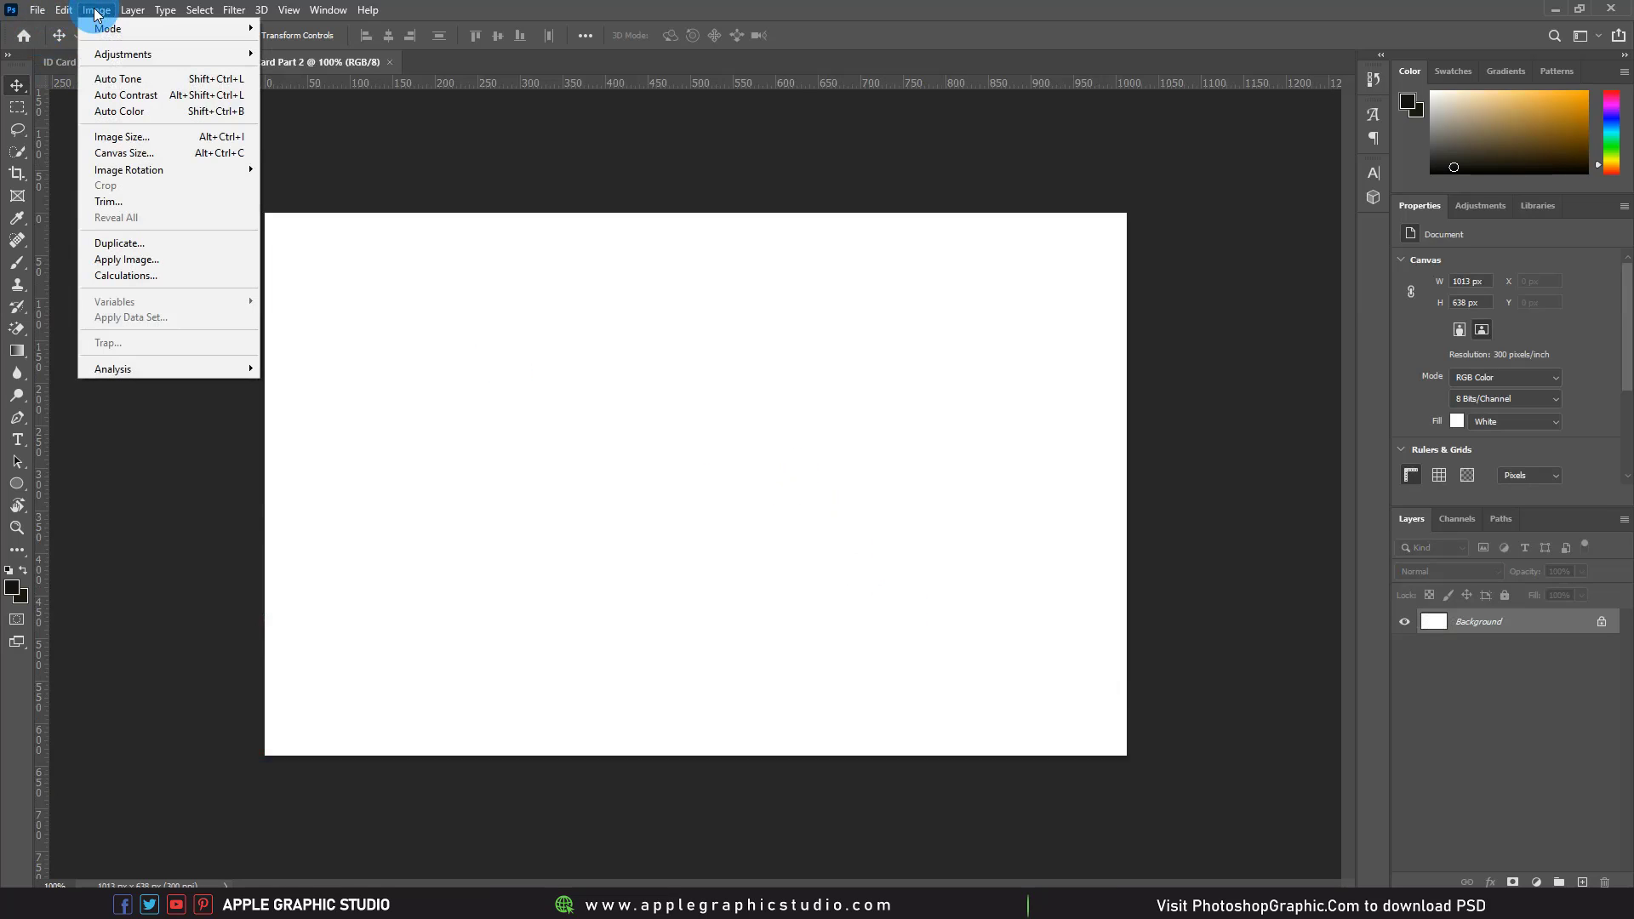
pyautogui.moveTo(130, 168)
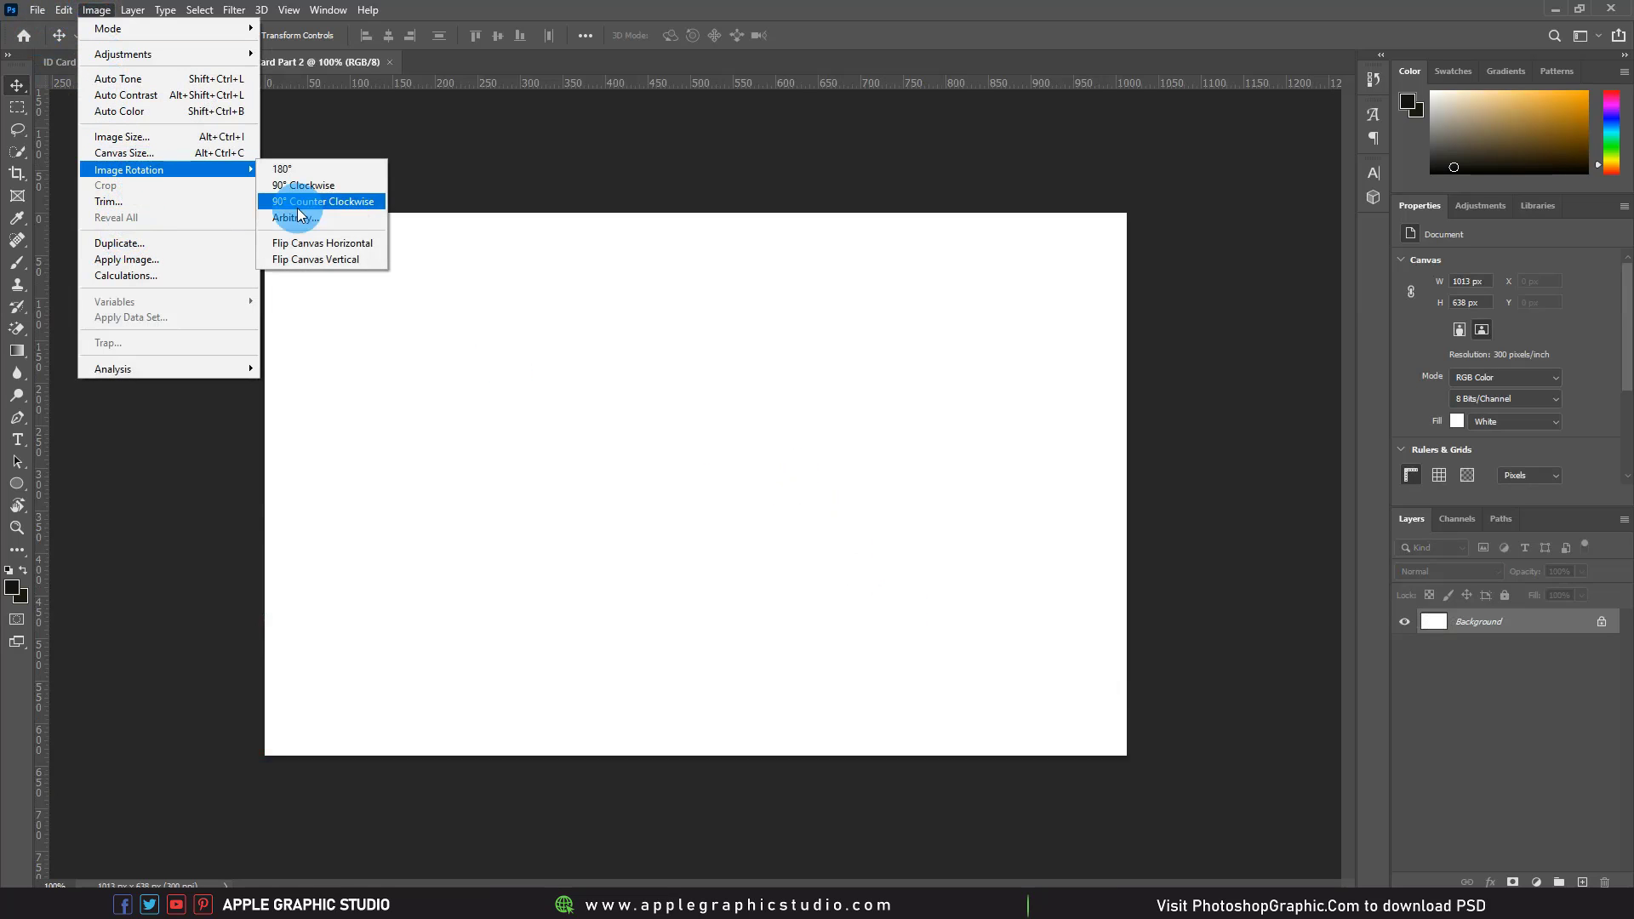
# Rotate the canvas 90° clockwise to portrait and drag Group 1 in from ID Card Design.
pyautogui.click(293, 186)
pyautogui.hotkey('ctrl', '-')
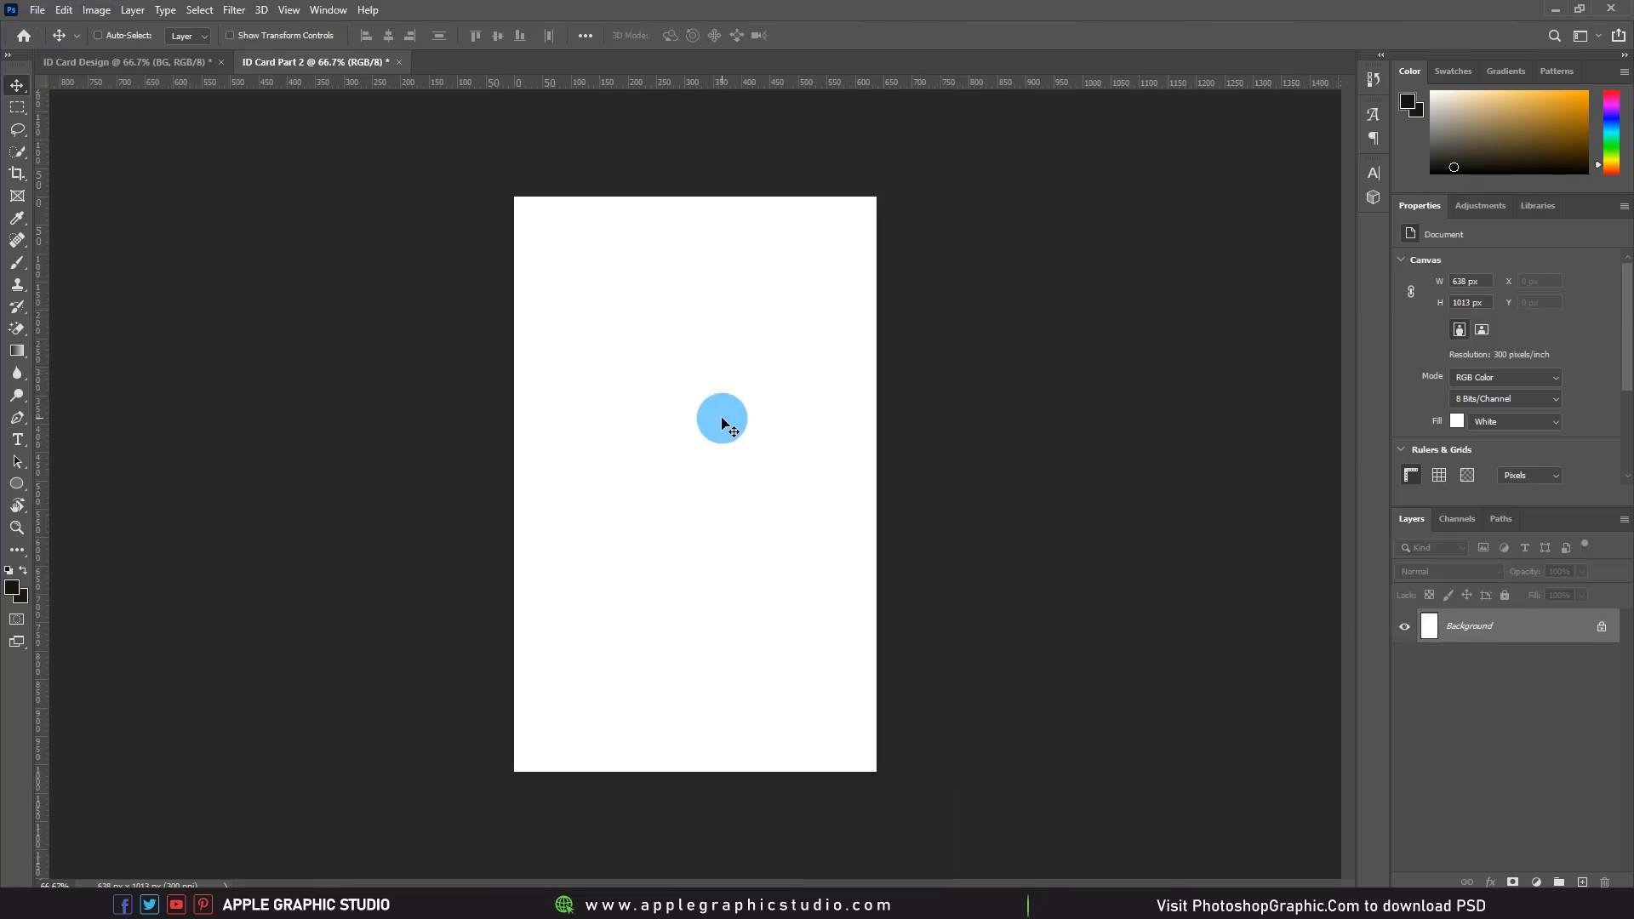
pyautogui.click(123, 63)
pyautogui.rightClick(715, 288)
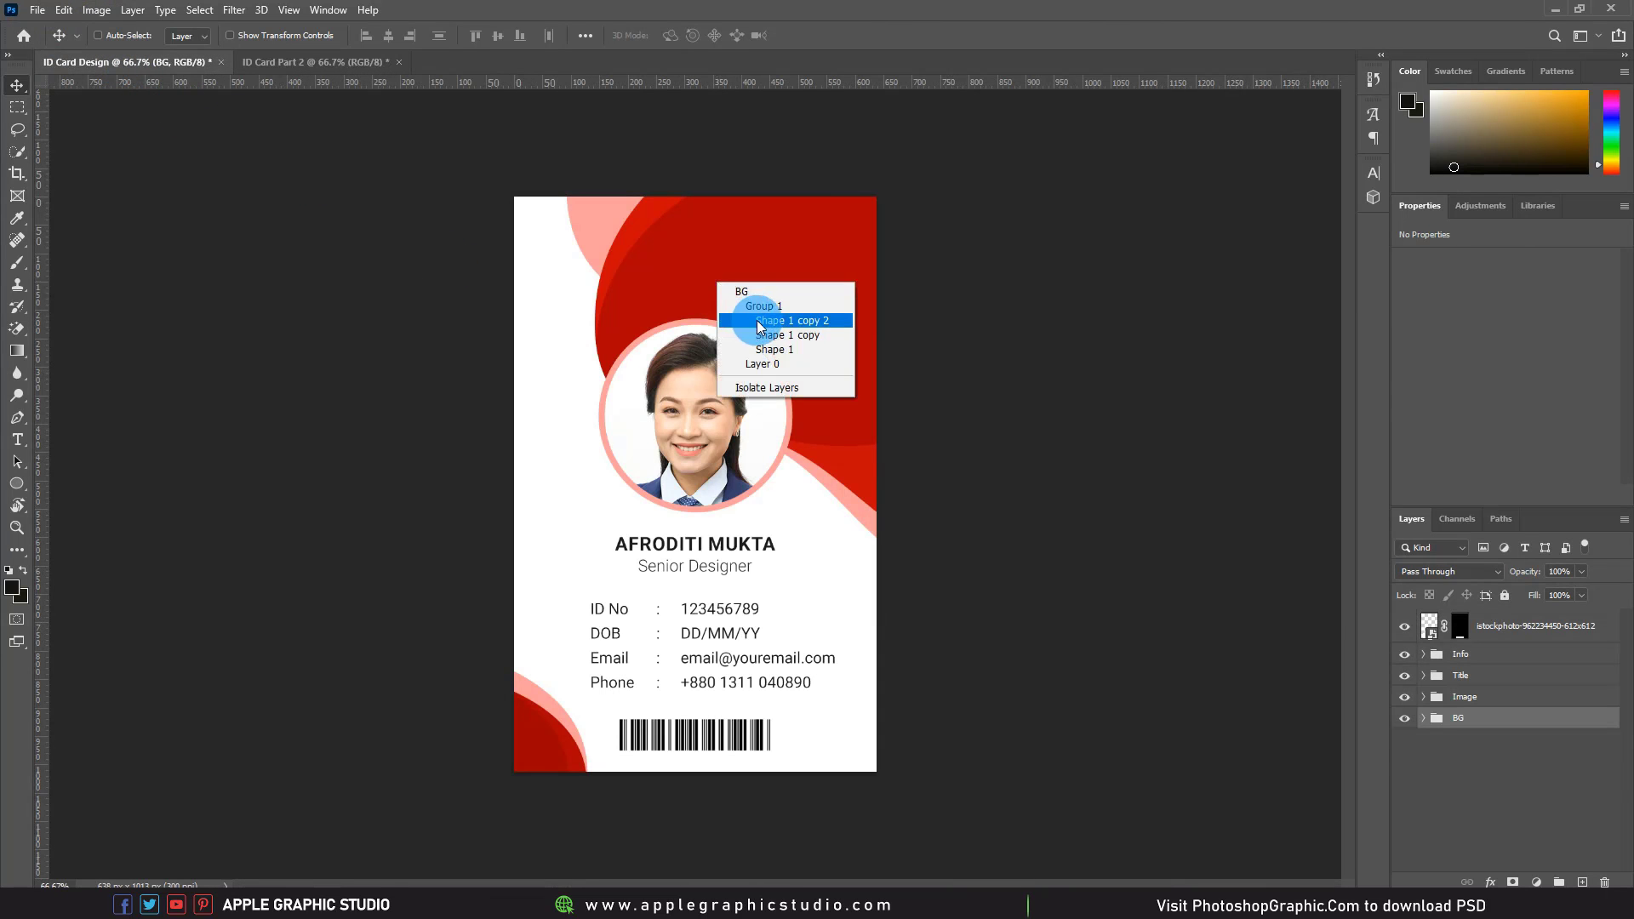
pyautogui.click(779, 323)
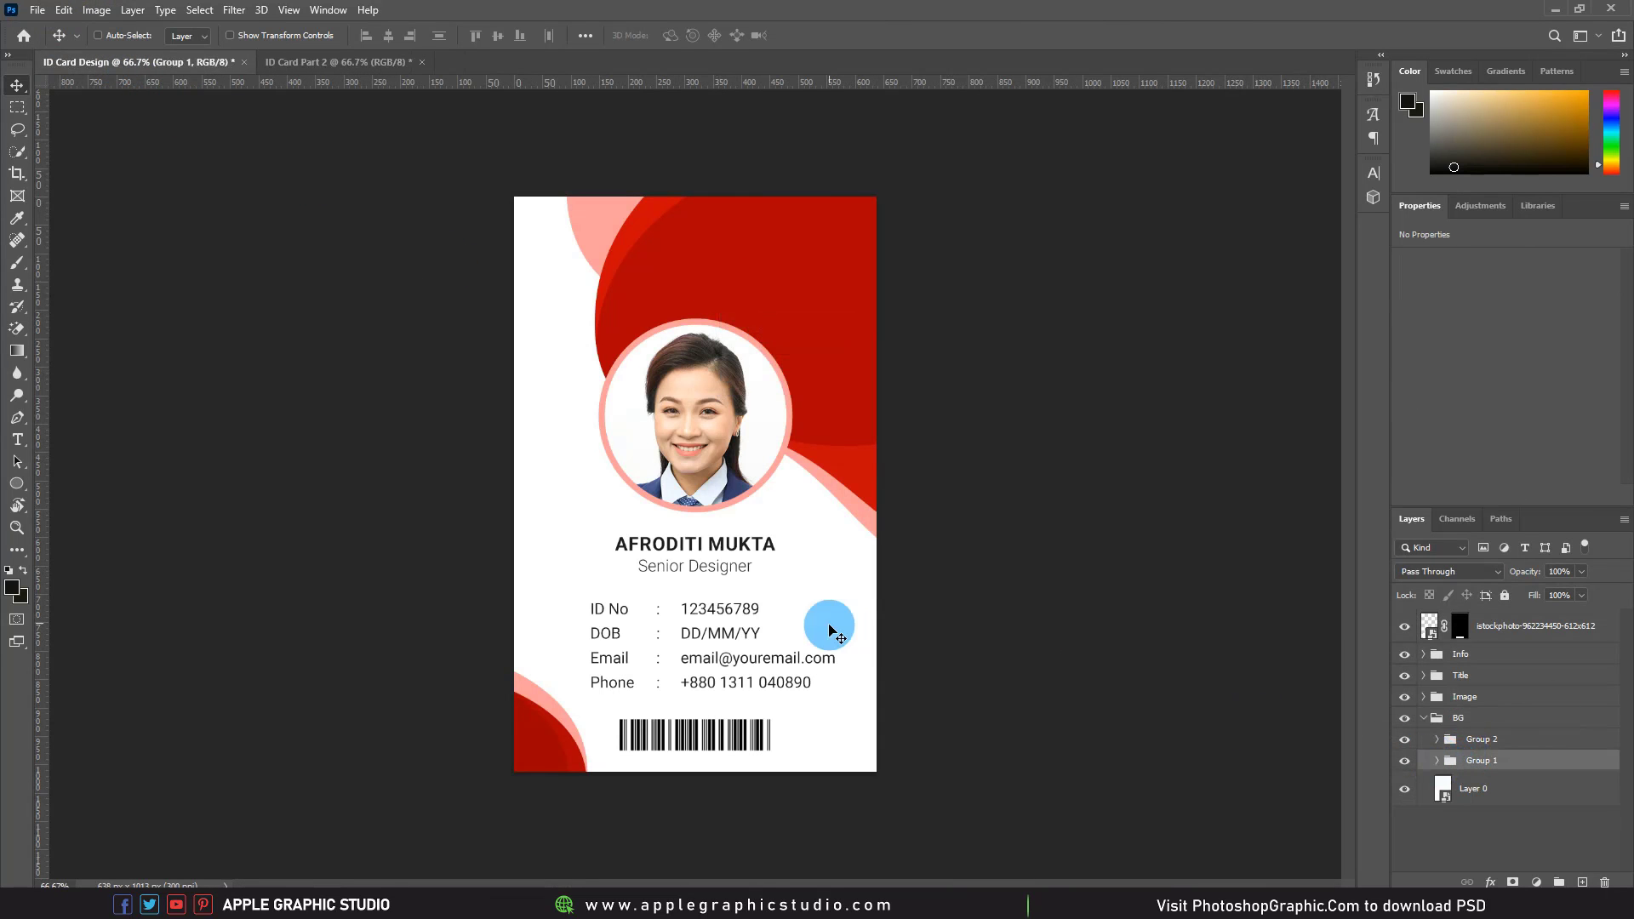
pyautogui.moveTo(766, 309)
pyautogui.mouseDown()
pyautogui.moveTo(313, 61)
pyautogui.moveTo(649, 322)
pyautogui.moveTo(847, 387)
pyautogui.mouseUp()
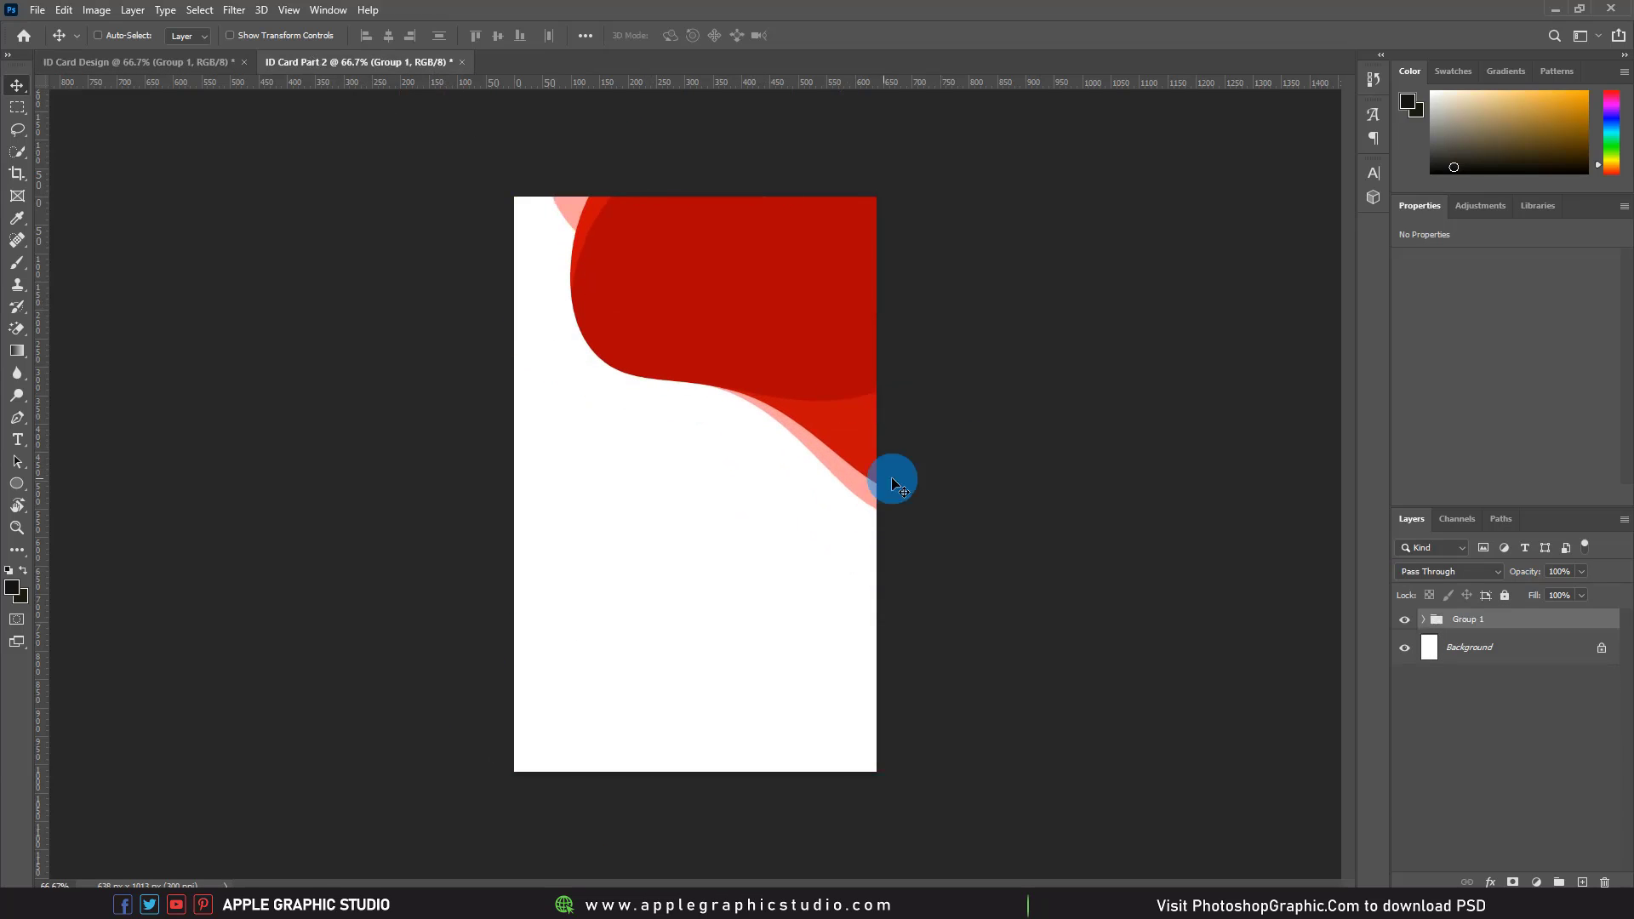
# Flip the red wave group vertically and scale it to about 108% with Free Transform.
pyautogui.click(64, 9)
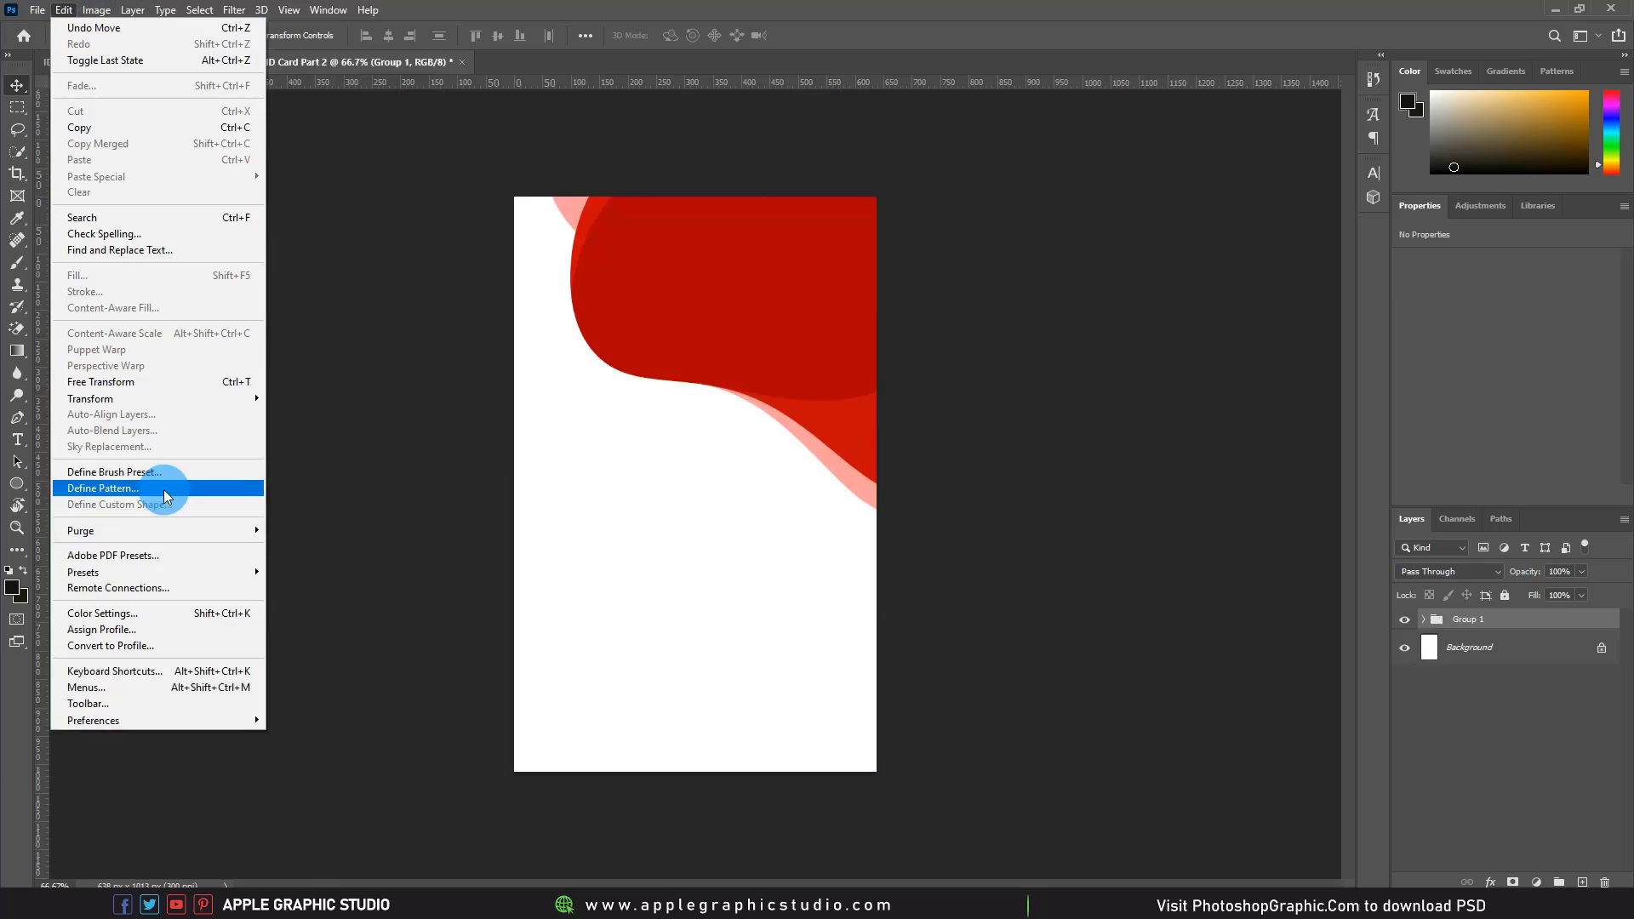
pyautogui.click(163, 382)
pyautogui.moveTo(1068, 325)
pyautogui.mouseDown()
pyautogui.moveTo(1175, 355)
pyautogui.moveTo(1143, 321)
pyautogui.mouseUp()
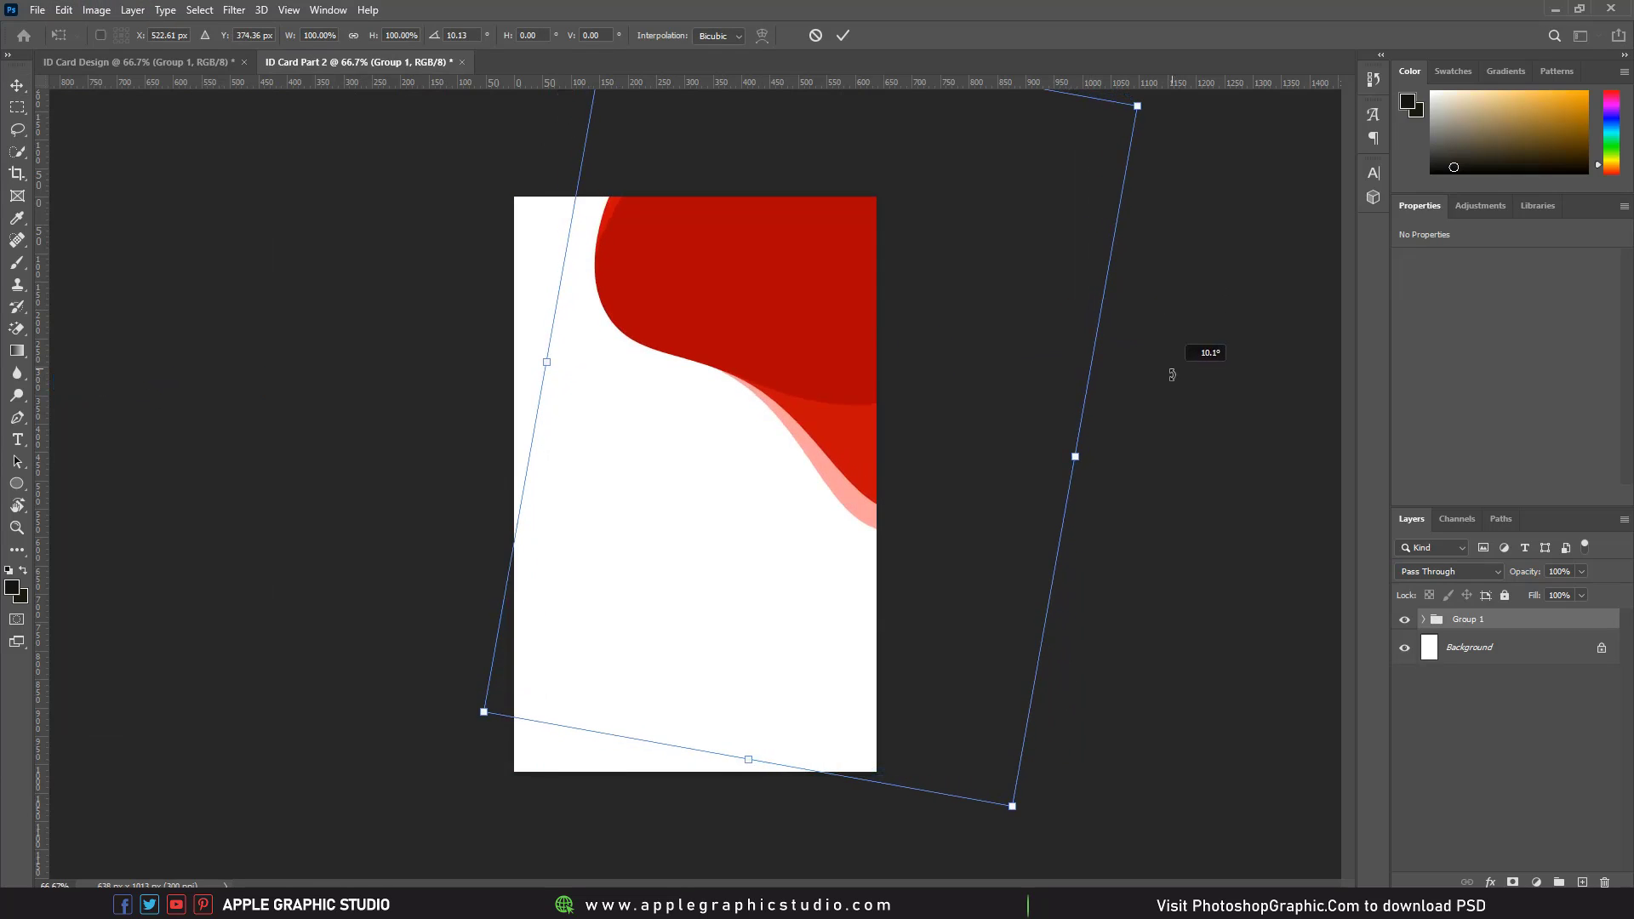
pyautogui.rightClick(758, 330)
pyautogui.click(833, 616)
pyautogui.moveTo(784, 453); pyautogui.dragTo(713, 677)
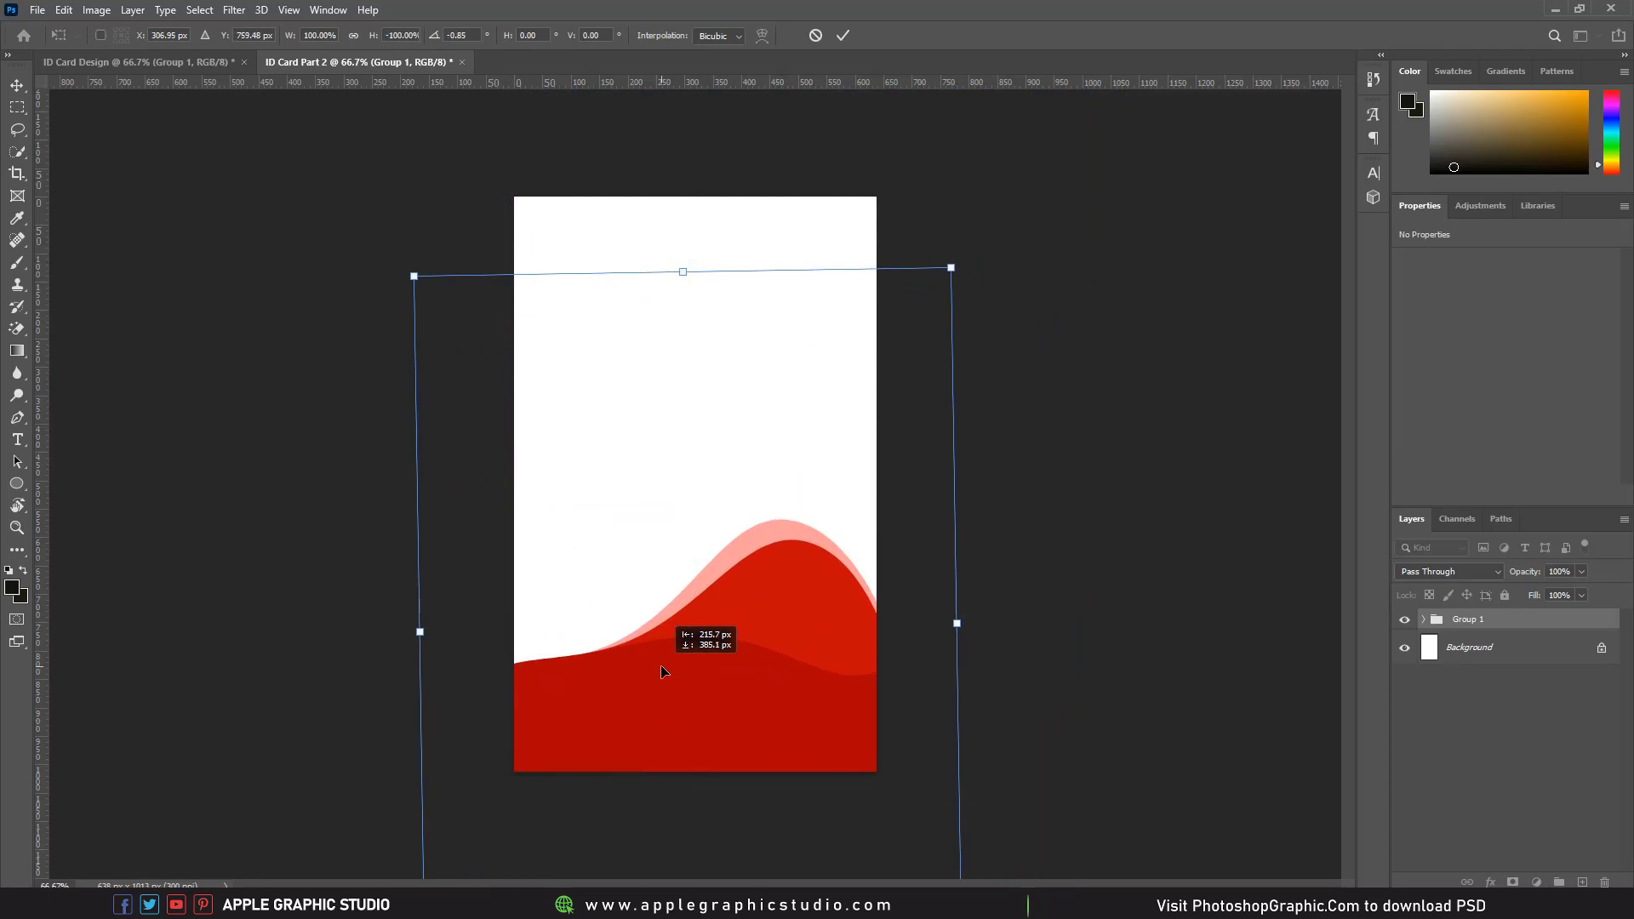
pyautogui.moveTo(713, 677); pyautogui.dragTo(663, 669)
pyautogui.moveTo(958, 270); pyautogui.dragTo(1040, 239)
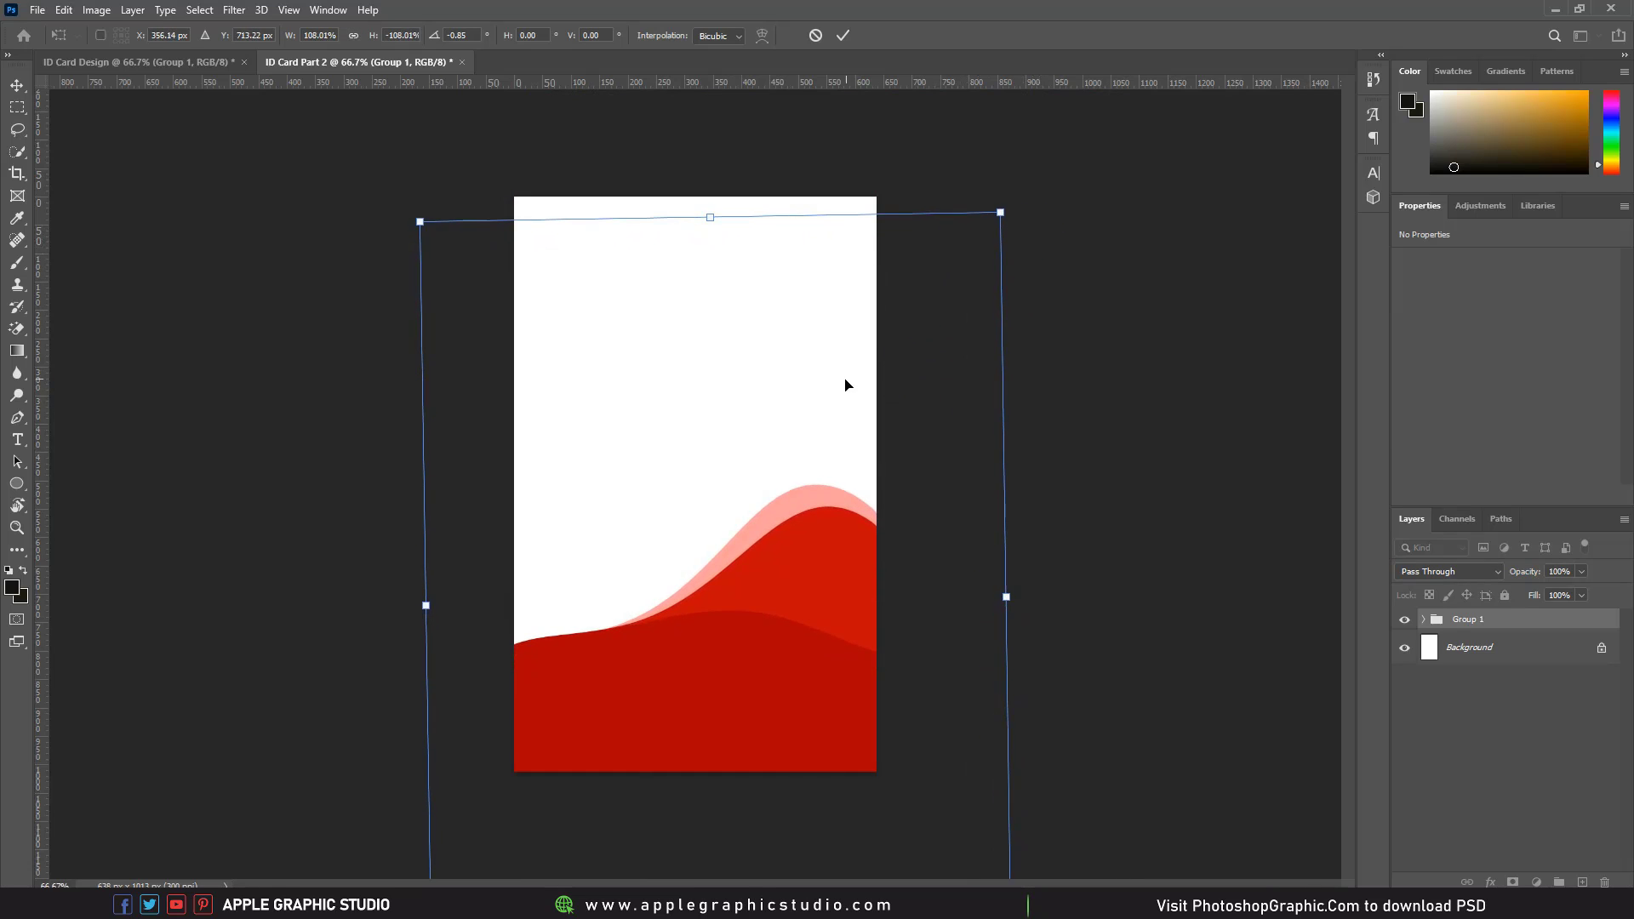
pyautogui.moveTo(846, 385); pyautogui.dragTo(837, 417)
pyautogui.click(842, 34)
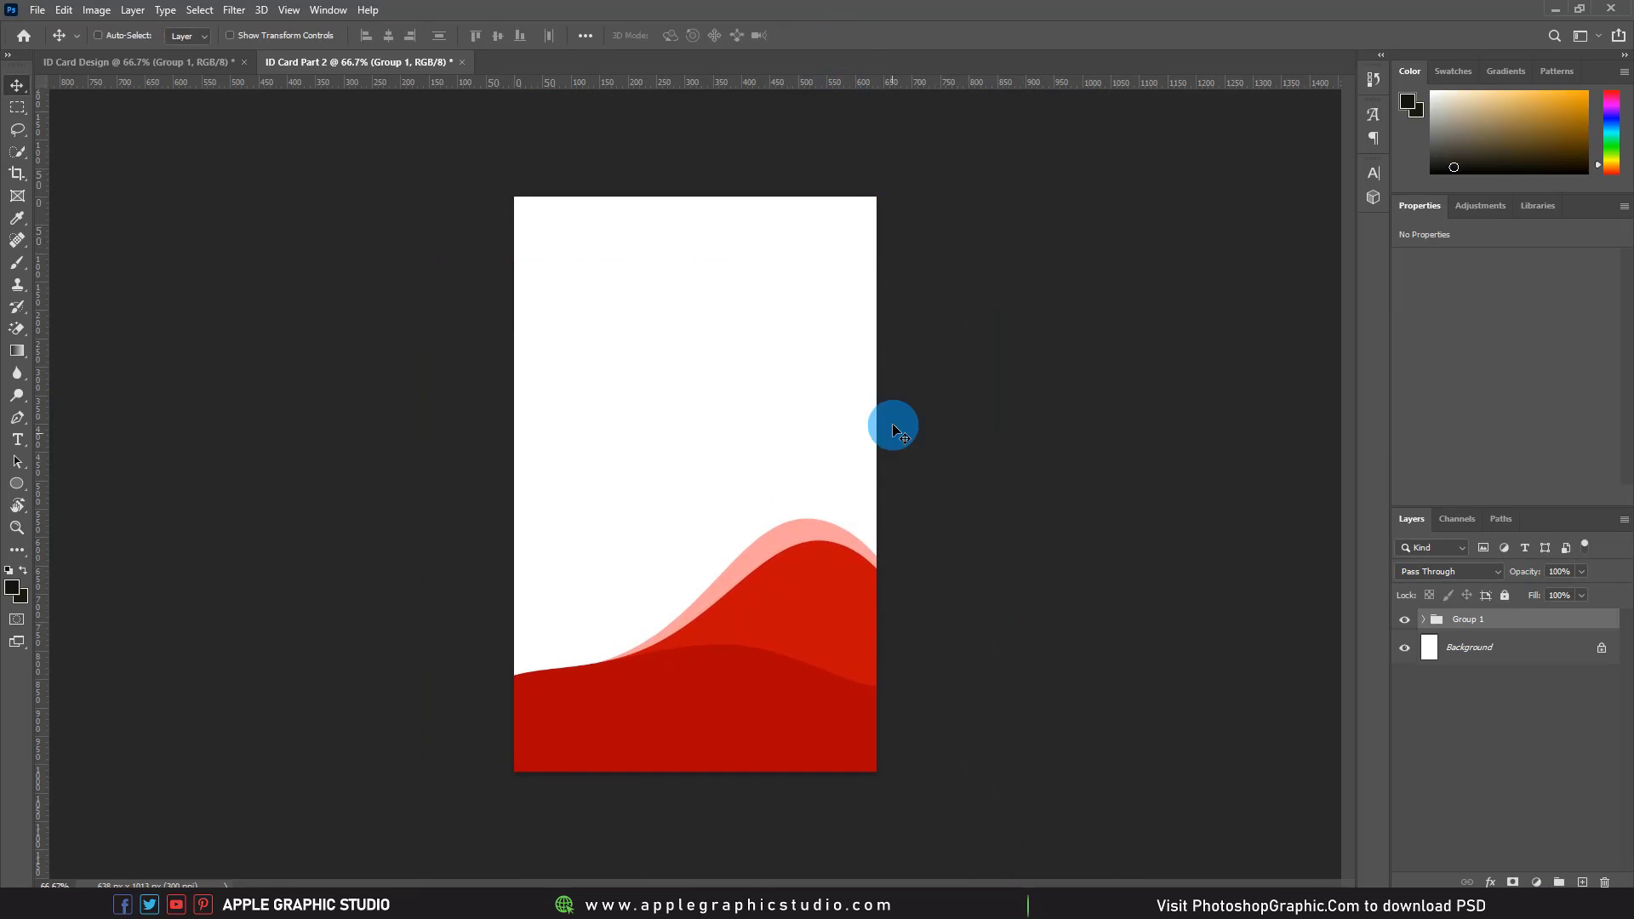
# Move the wave group down and left so it runs along the card's bottom edge.
pyautogui.moveTo(885, 619)
pyautogui.mouseDown()
pyautogui.moveTo(965, 559)
pyautogui.moveTo(970, 483)
pyautogui.mouseUp()
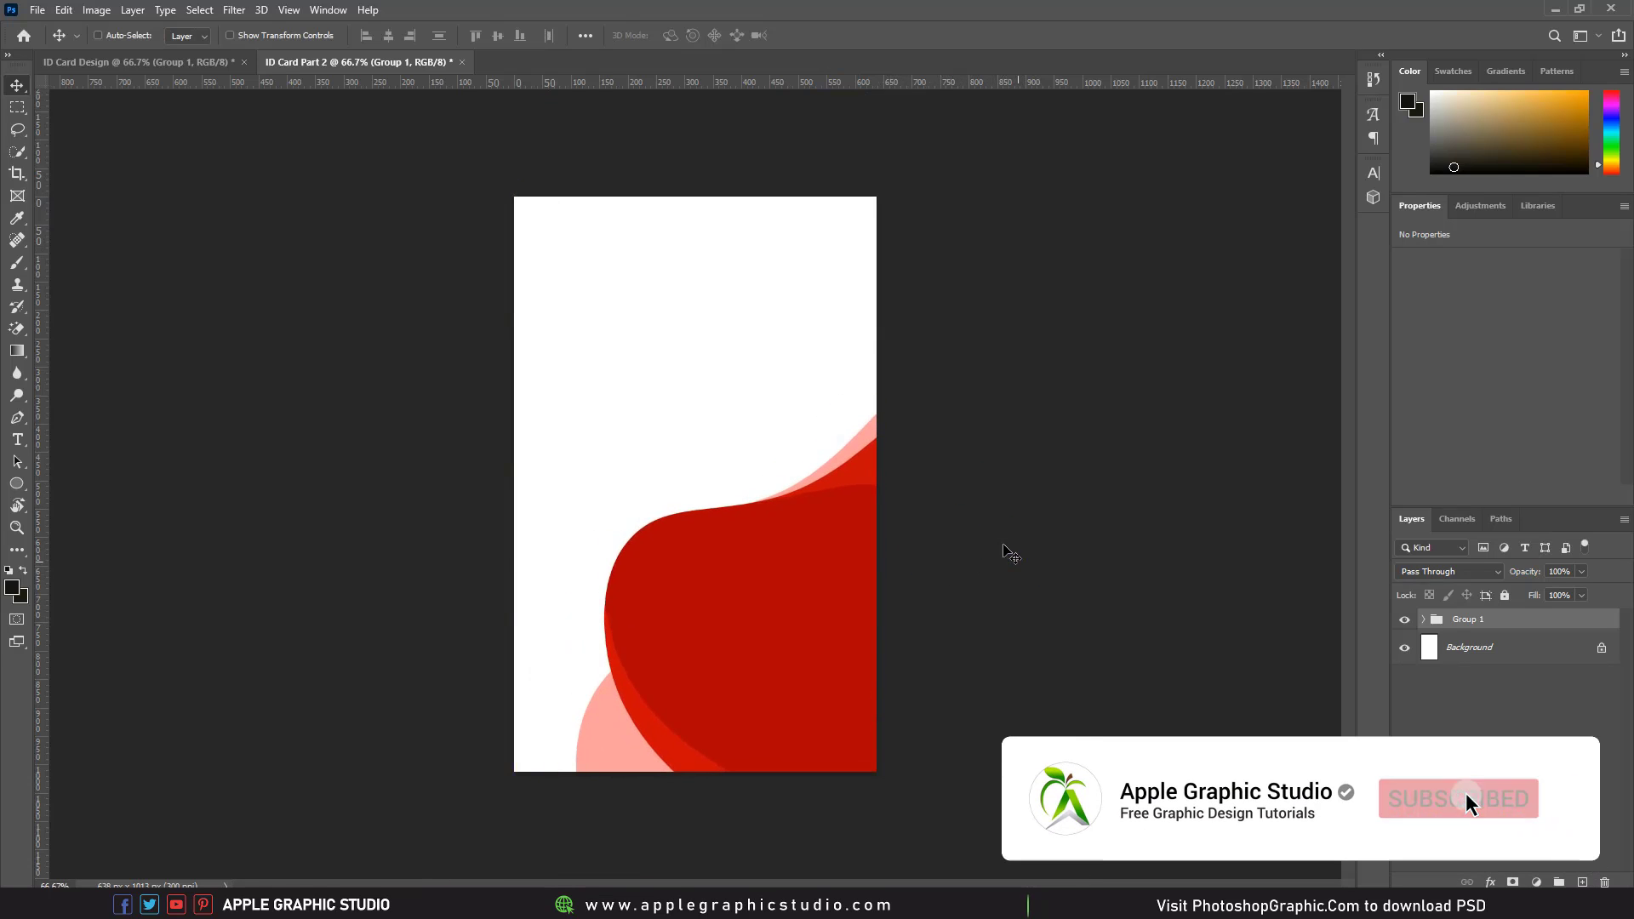
pyautogui.moveTo(948, 573)
pyautogui.mouseDown()
pyautogui.moveTo(836, 644)
pyautogui.moveTo(840, 660)
pyautogui.mouseUp()
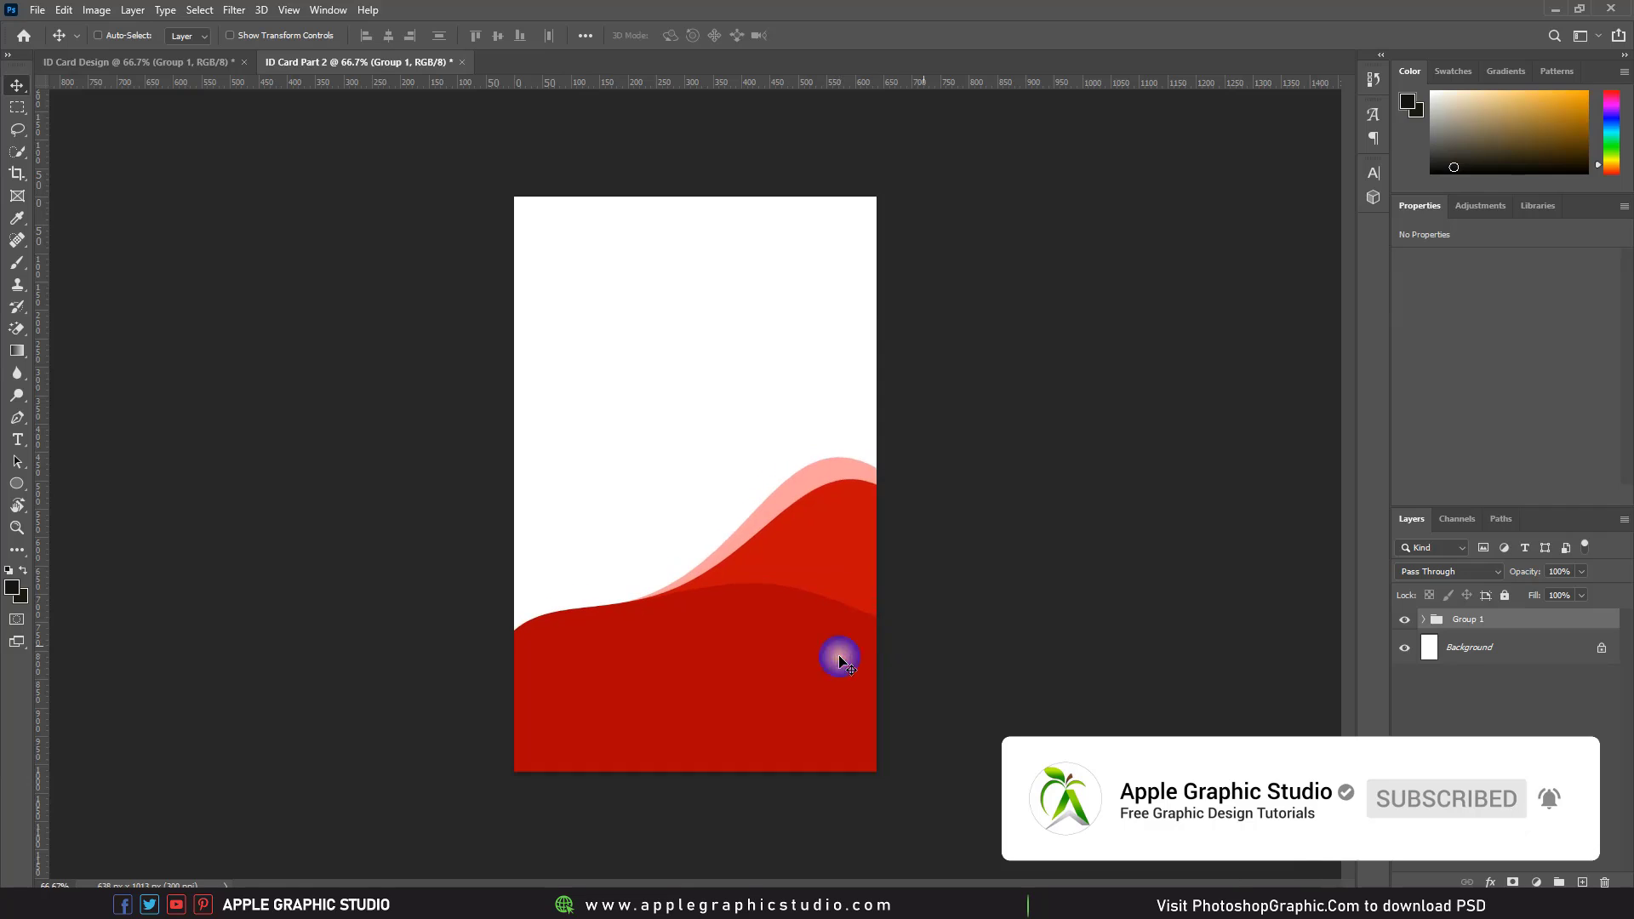
pyautogui.moveTo(934, 630); pyautogui.dragTo(941, 667)
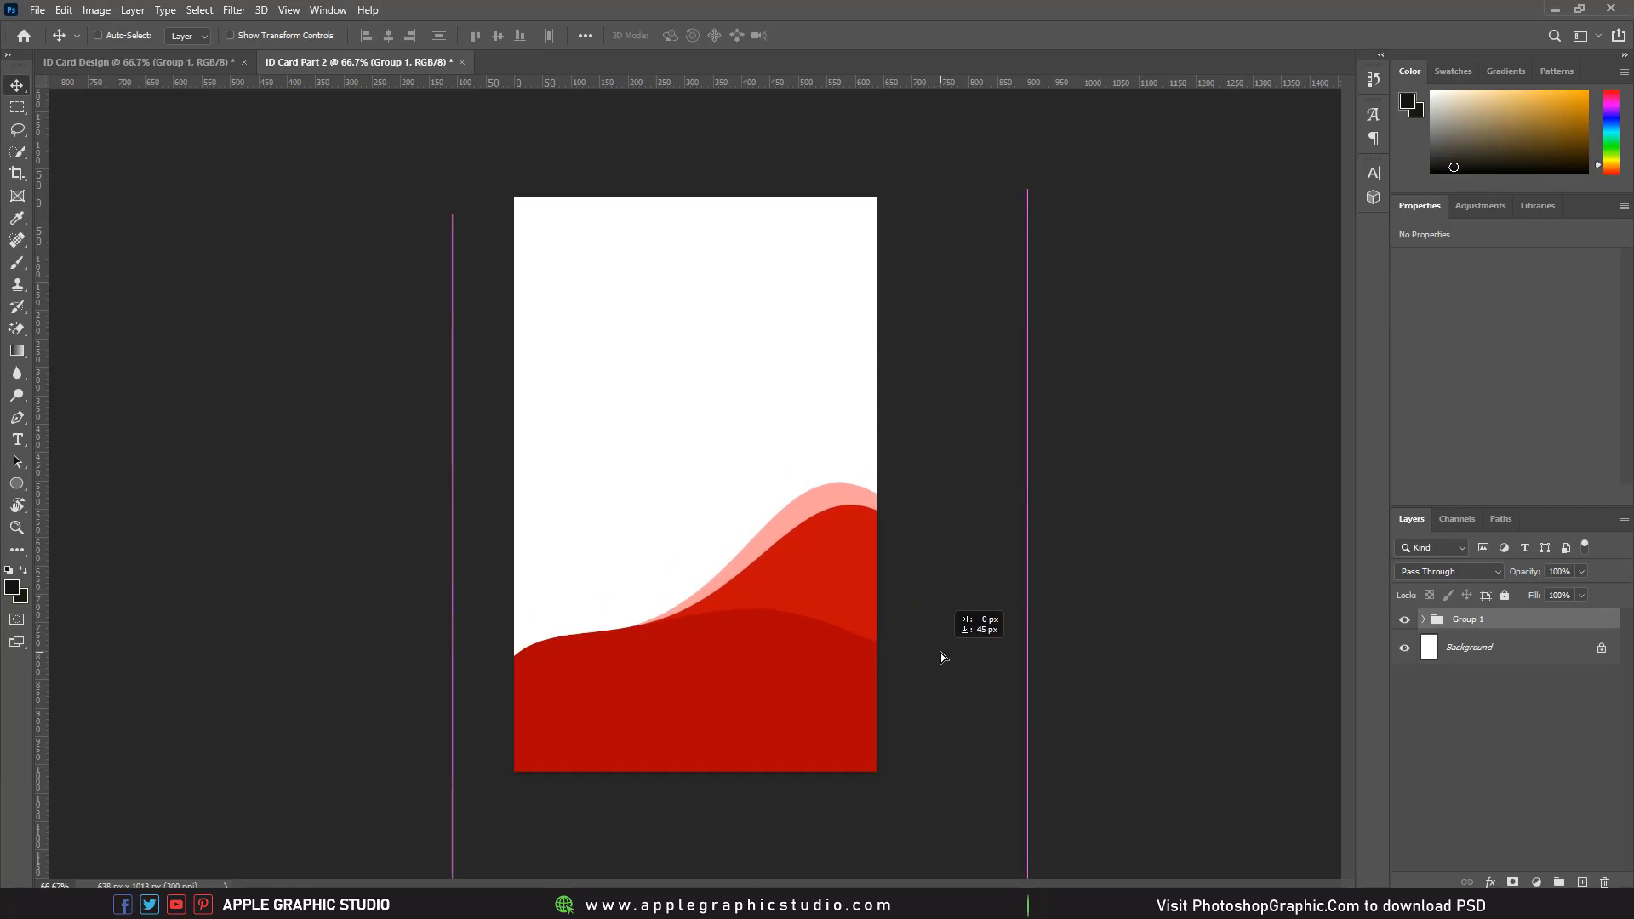
pyautogui.click(1108, 631)
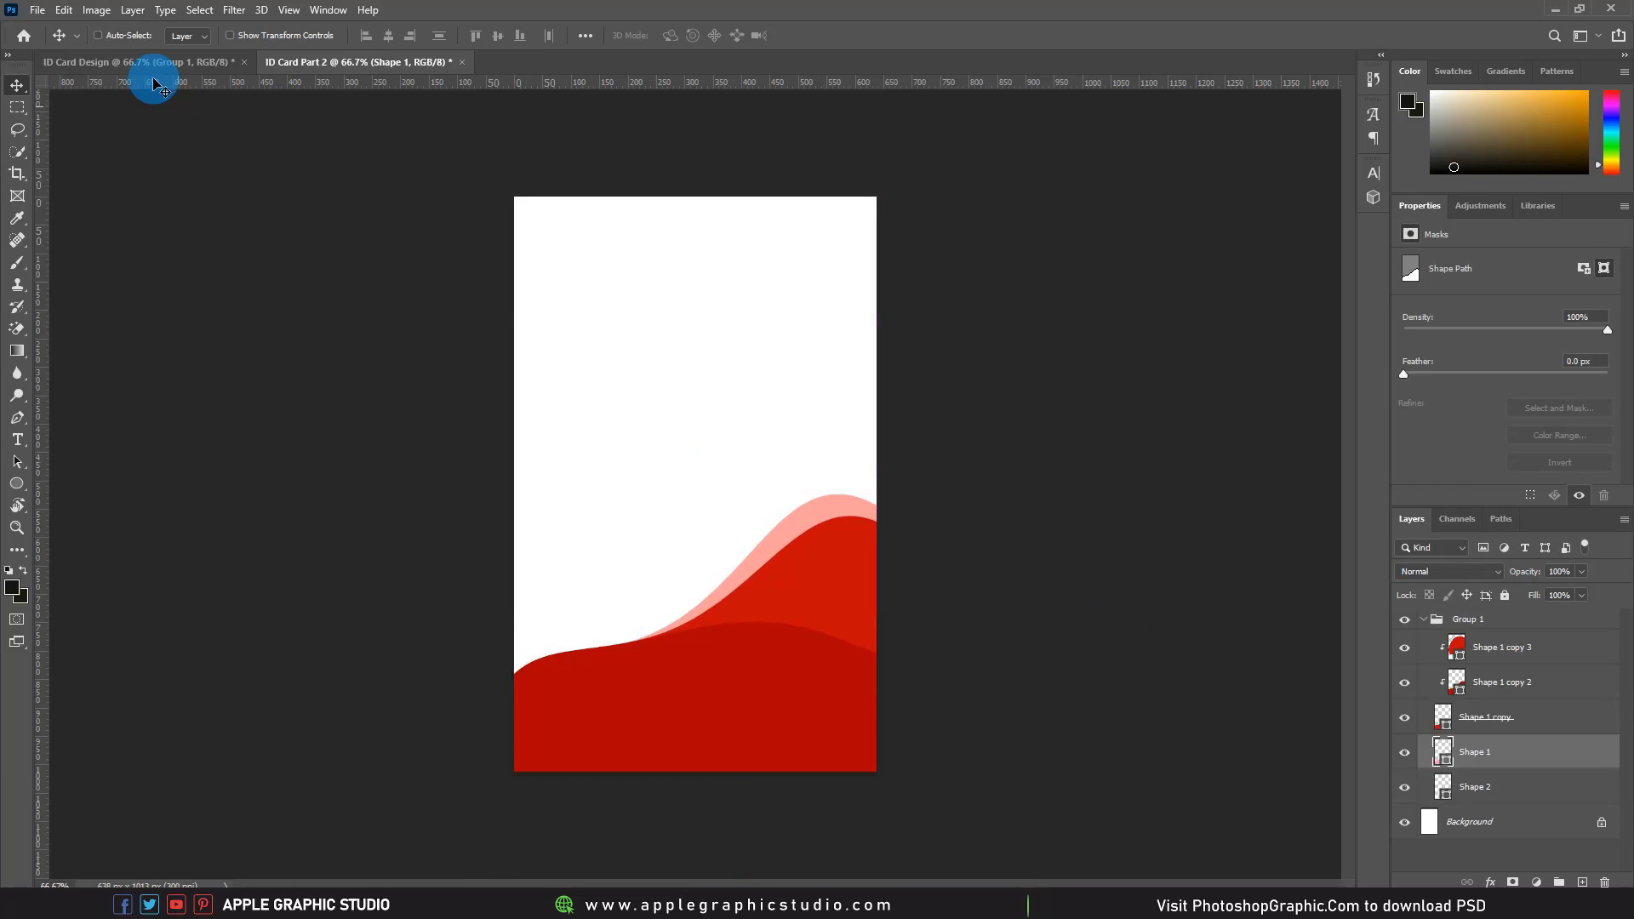
# Scale the Shape 1 layer up to about 104% with Free Transform, then collapse Group 1.
pyautogui.keyDown('ctrl'); pyautogui.click(788, 615); pyautogui.keyUp('ctrl')
pyautogui.rightClick(774, 546)
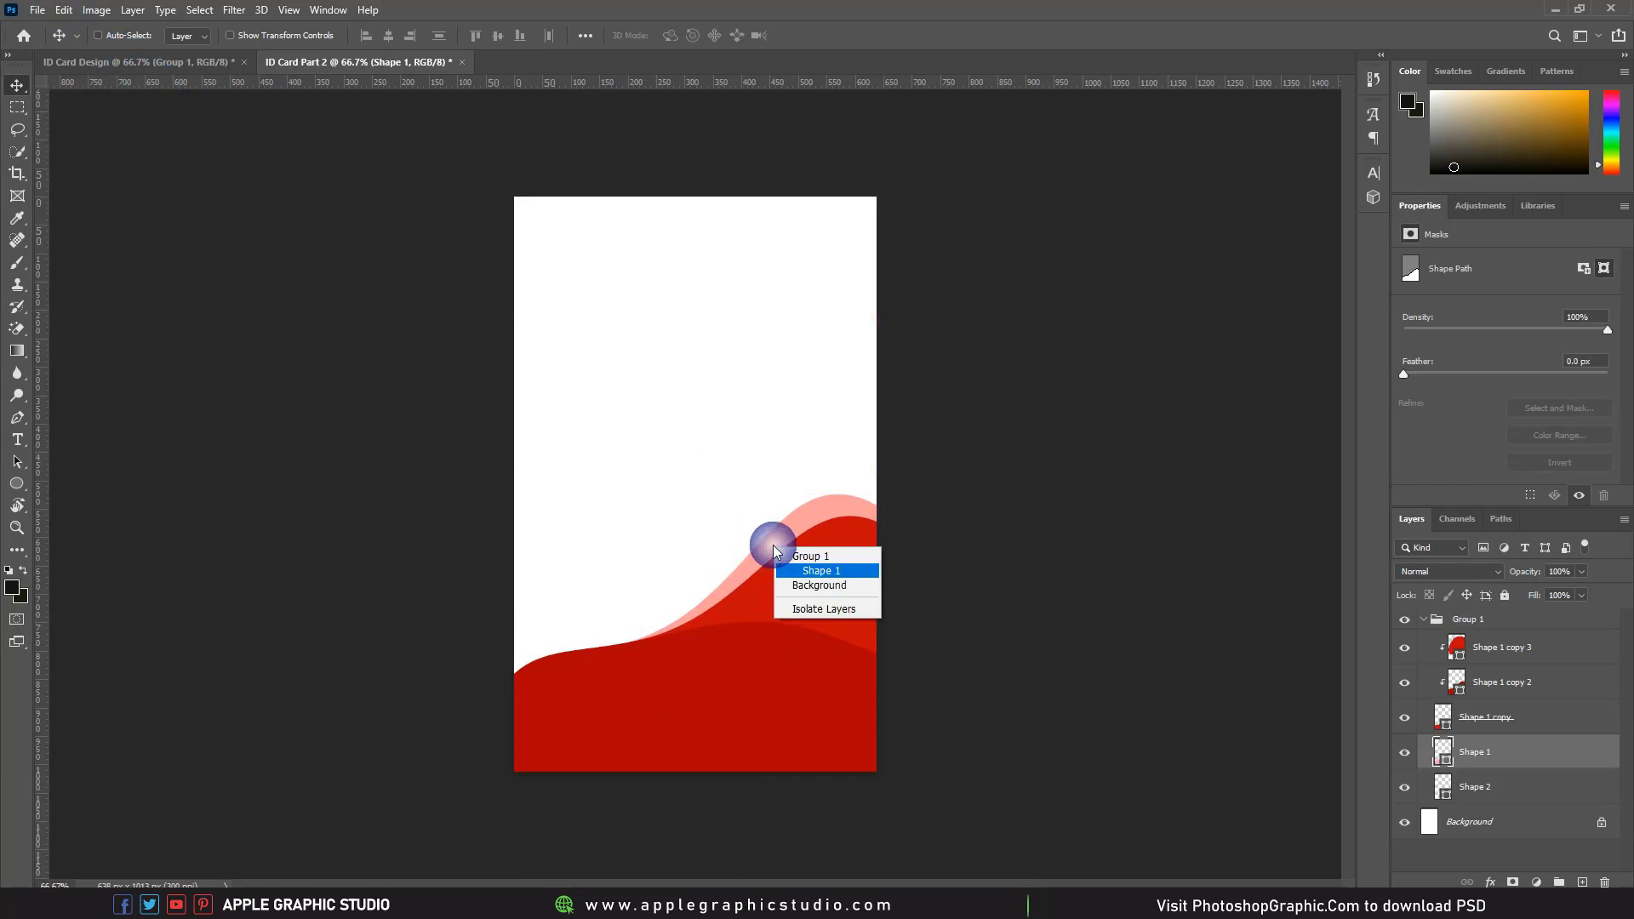
pyautogui.click(838, 600)
pyautogui.click(64, 10)
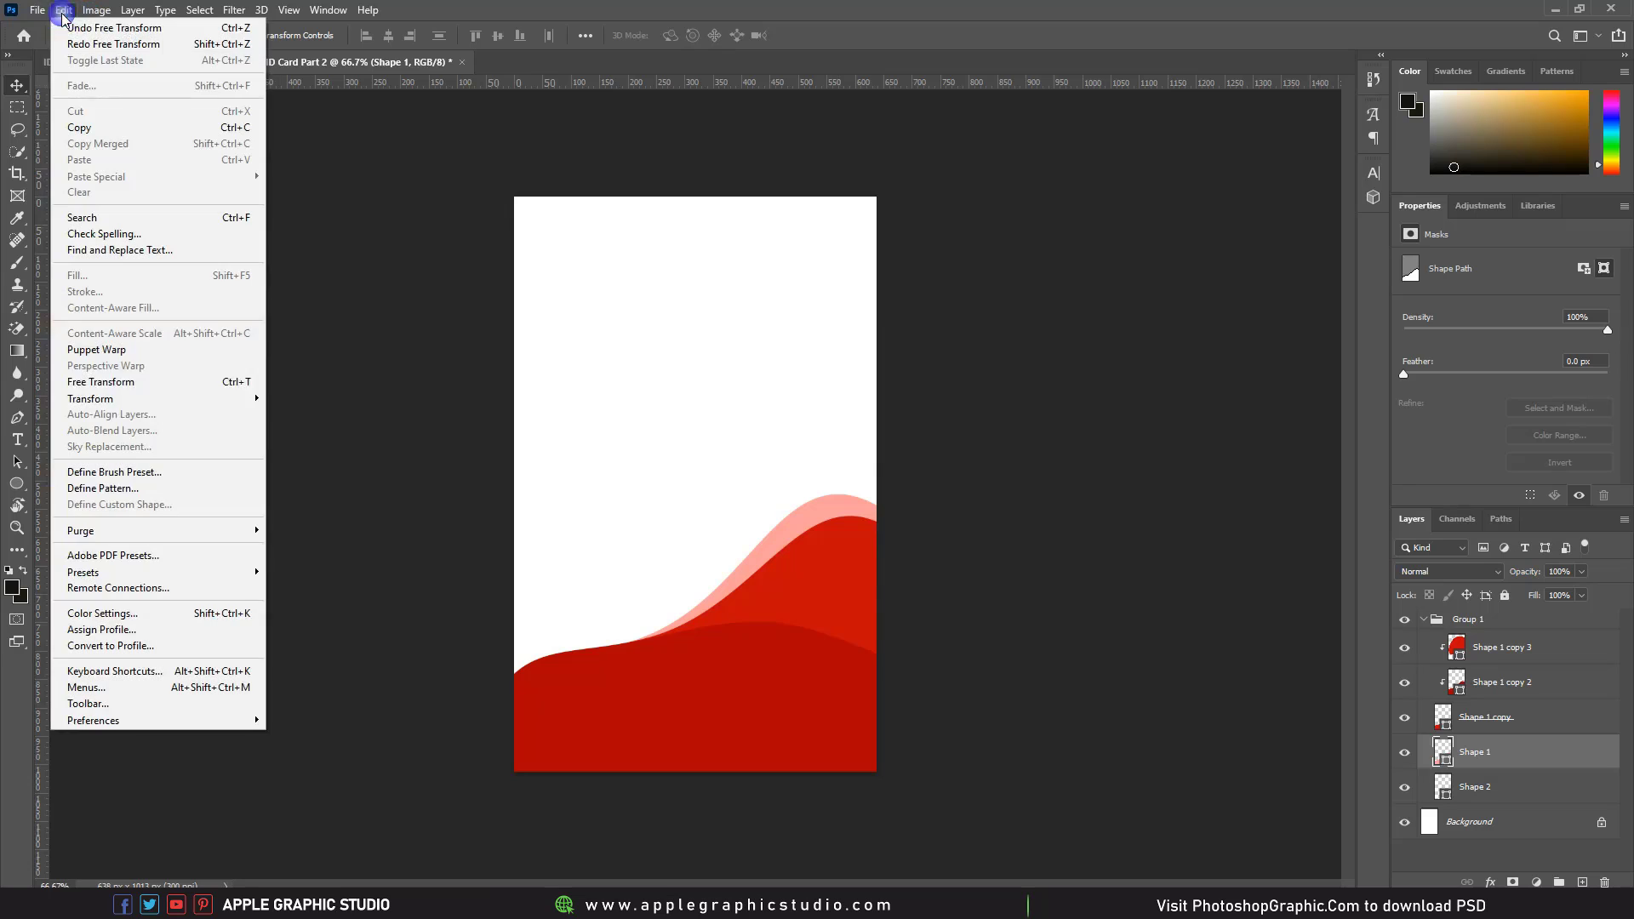
pyautogui.click(129, 390)
pyautogui.rightClick(865, 590)
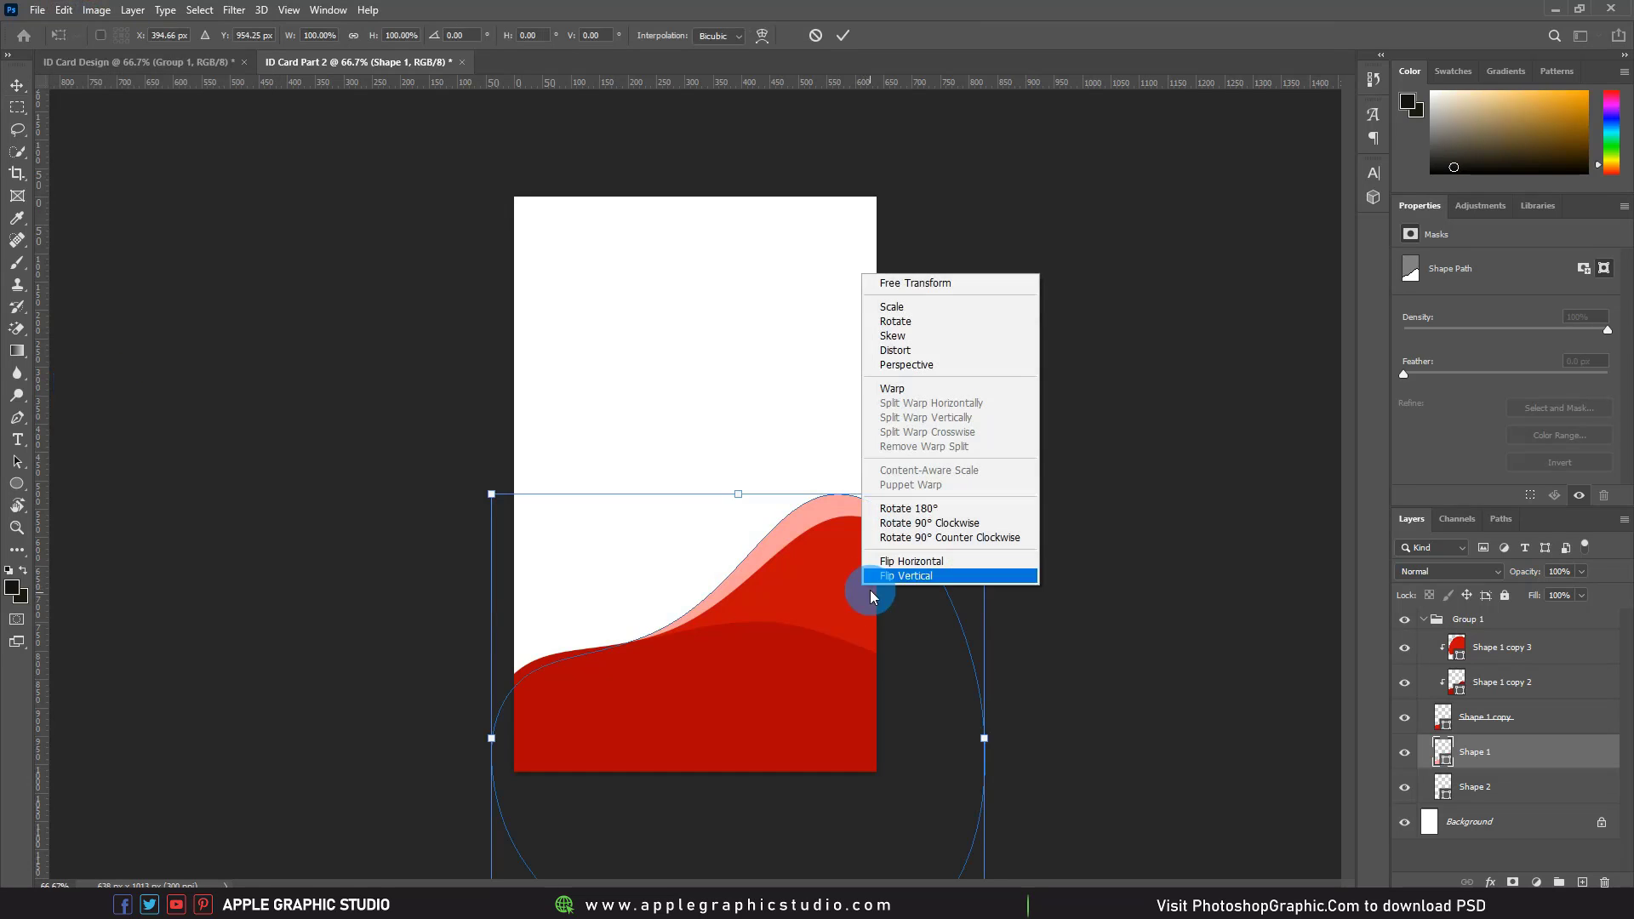
pyautogui.click(838, 565)
pyautogui.moveTo(987, 497); pyautogui.dragTo(1009, 482)
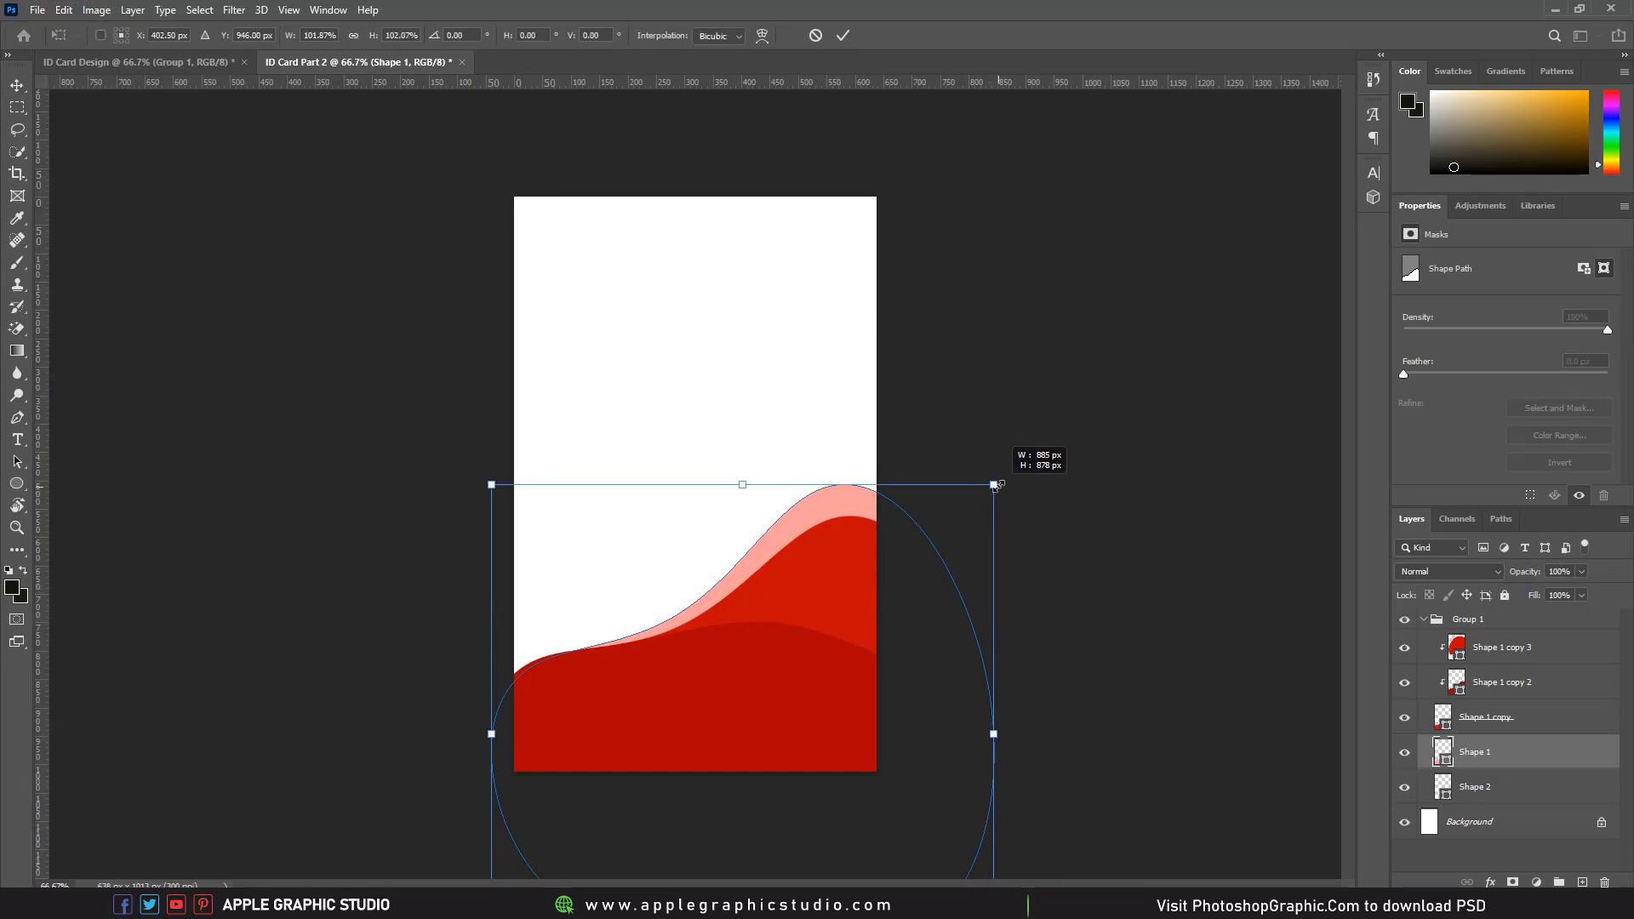
pyautogui.click(843, 35)
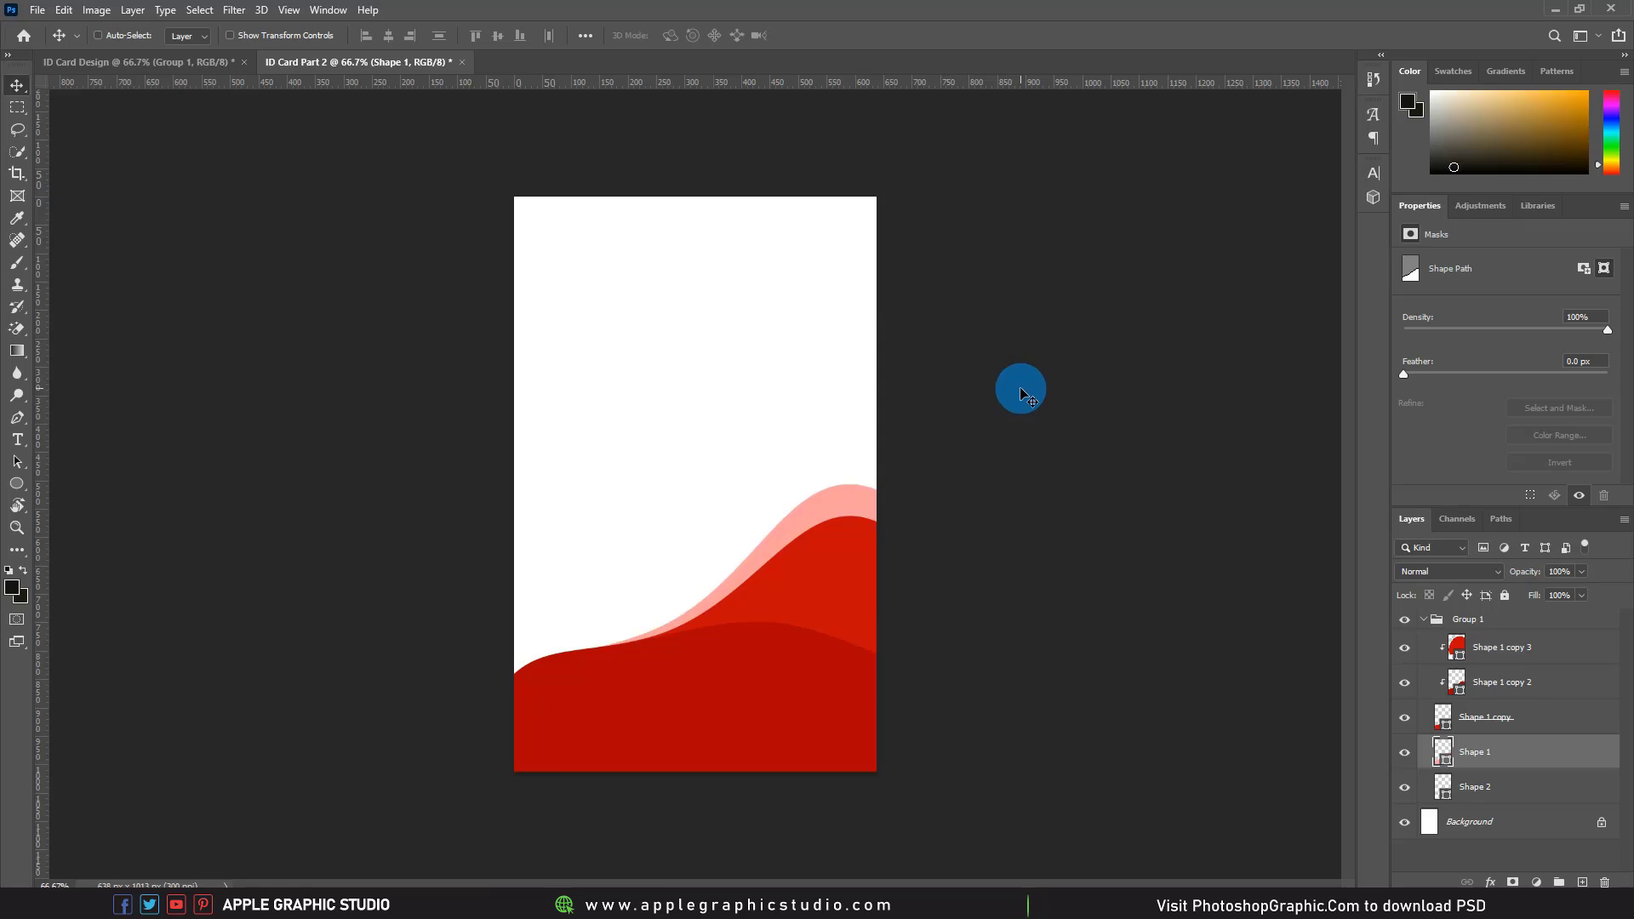
pyautogui.click(1423, 620)
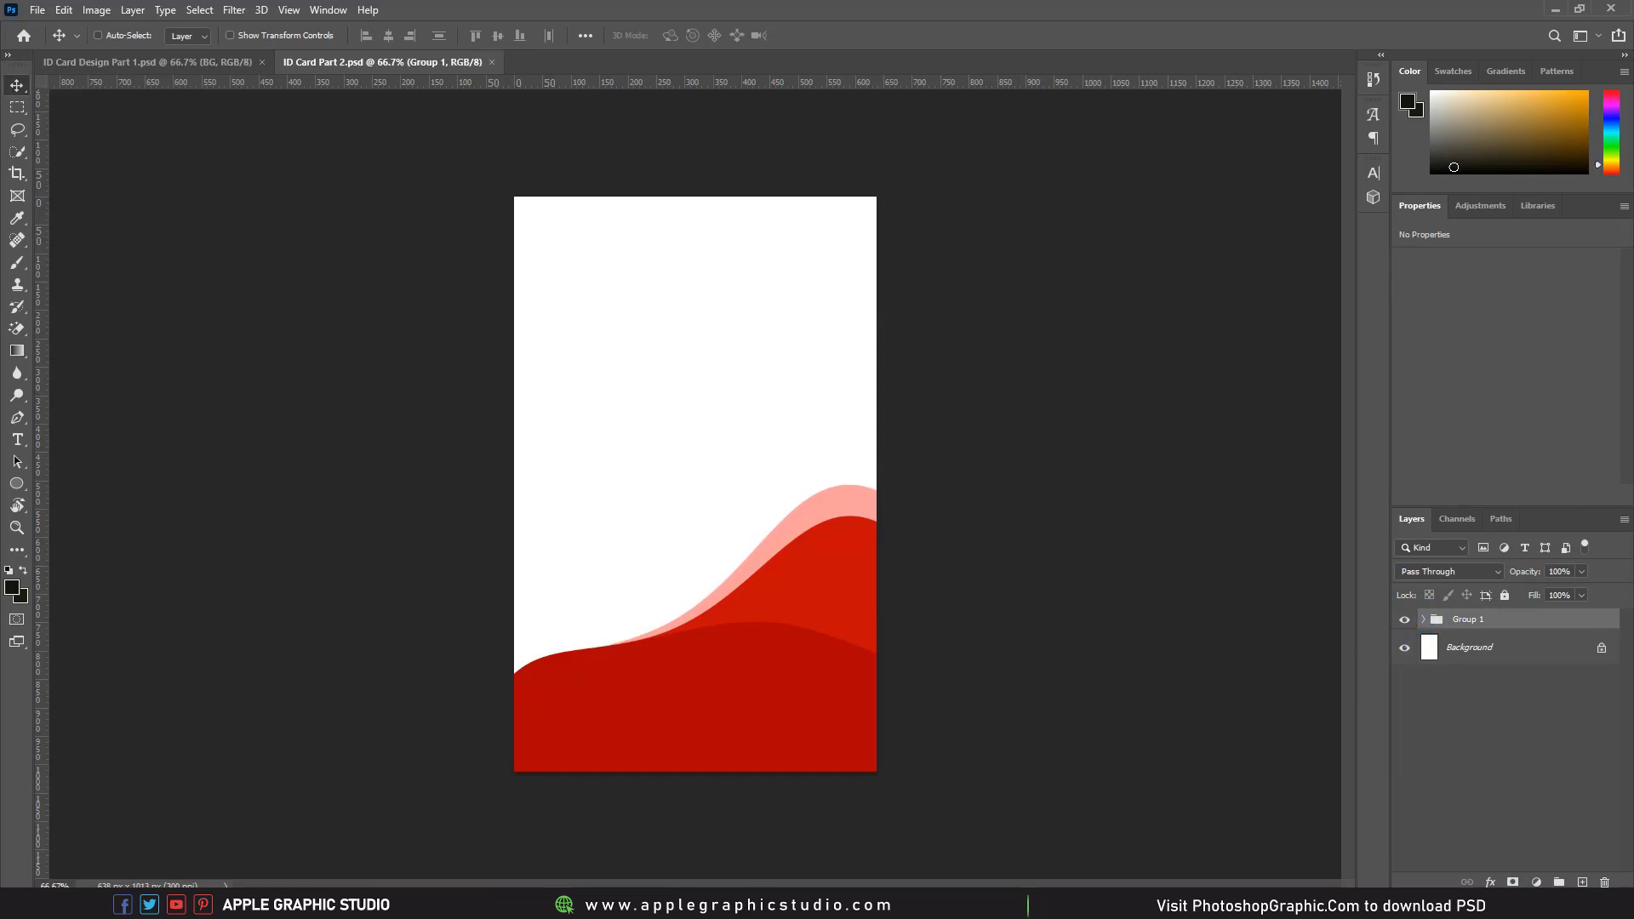
# Type the 'TERM & CONDITION' heading near the card top in bold all caps.
pyautogui.click(1581, 880)
pyautogui.click(17, 439)
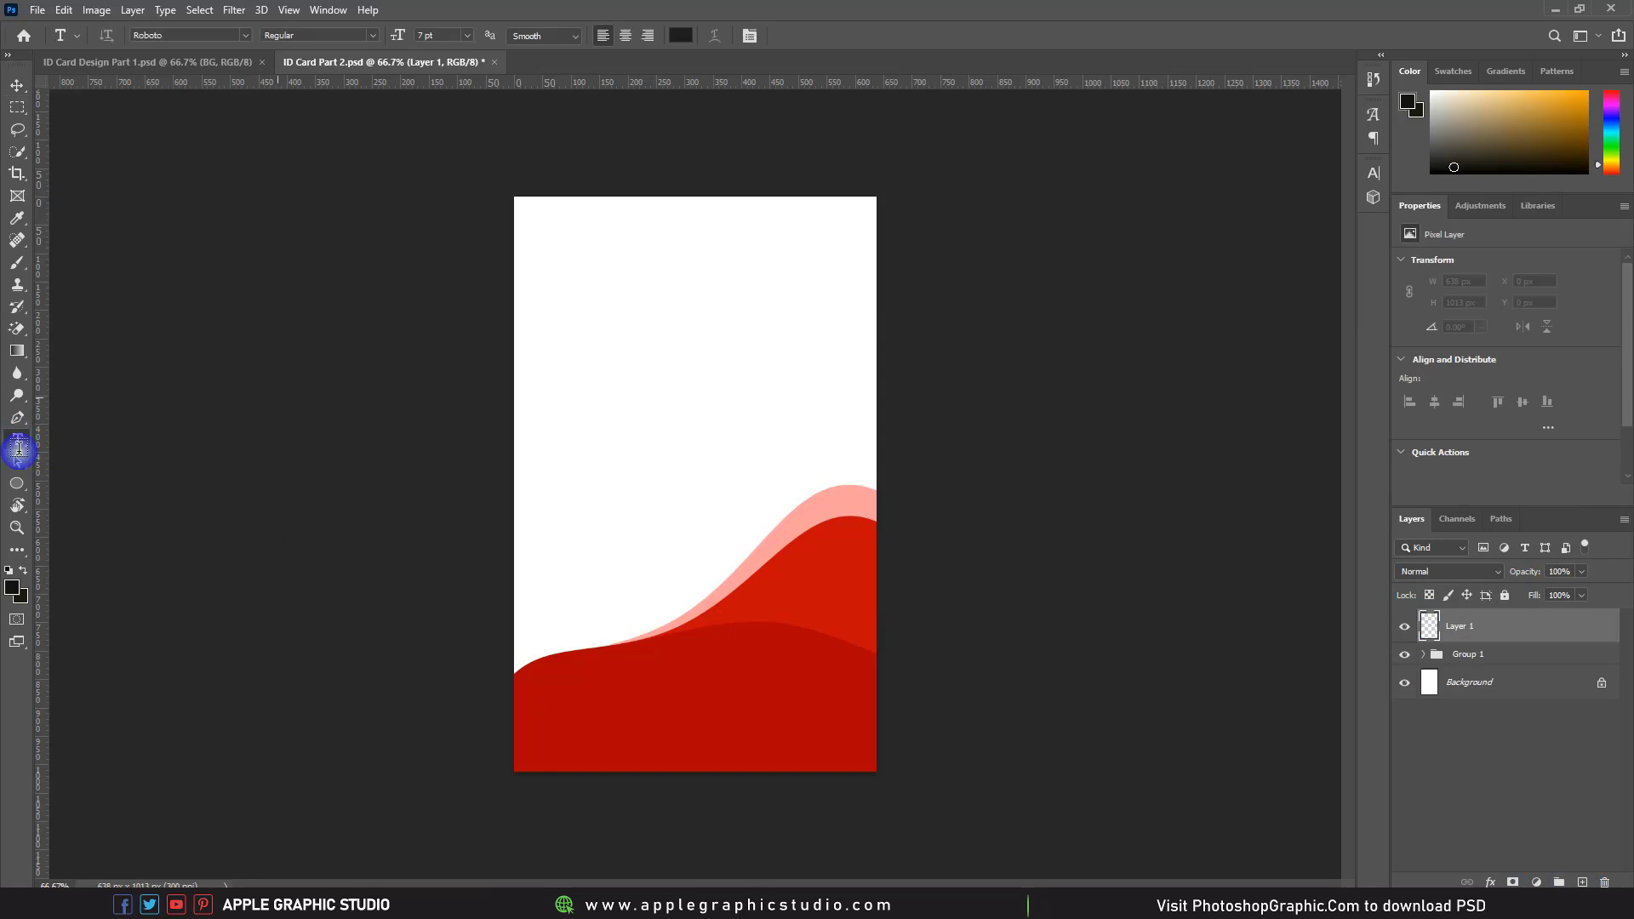
pyautogui.click(627, 243)
pyautogui.click(672, 240)
pyautogui.write('Term & Condition')
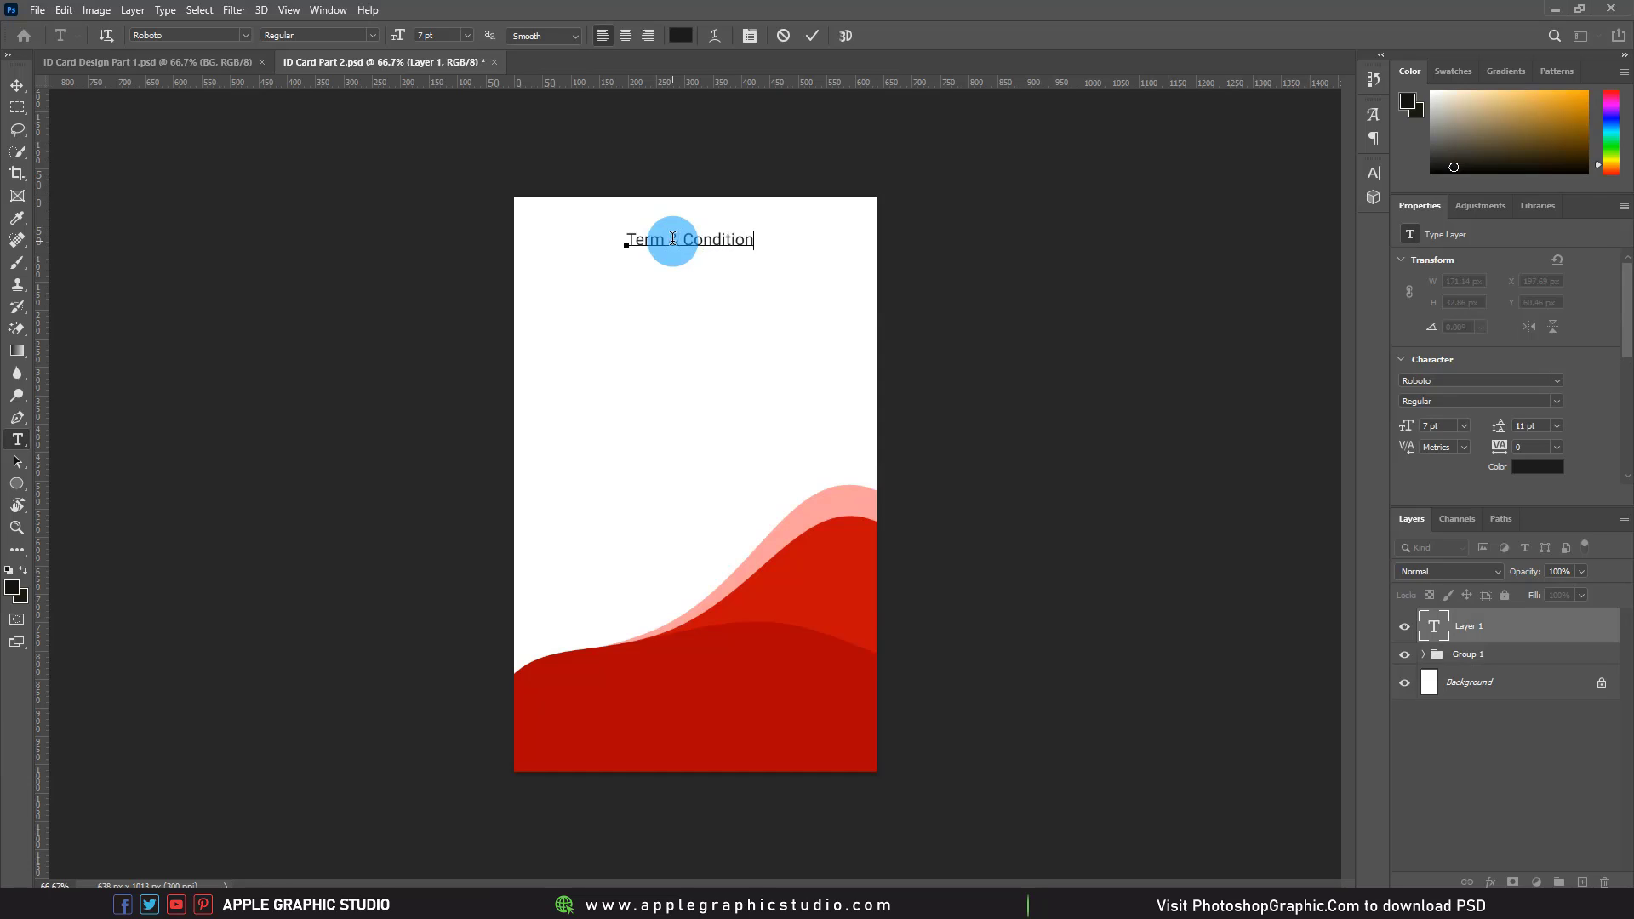
pyautogui.hotkey('ctrl', 'a')
pyautogui.click(1373, 173)
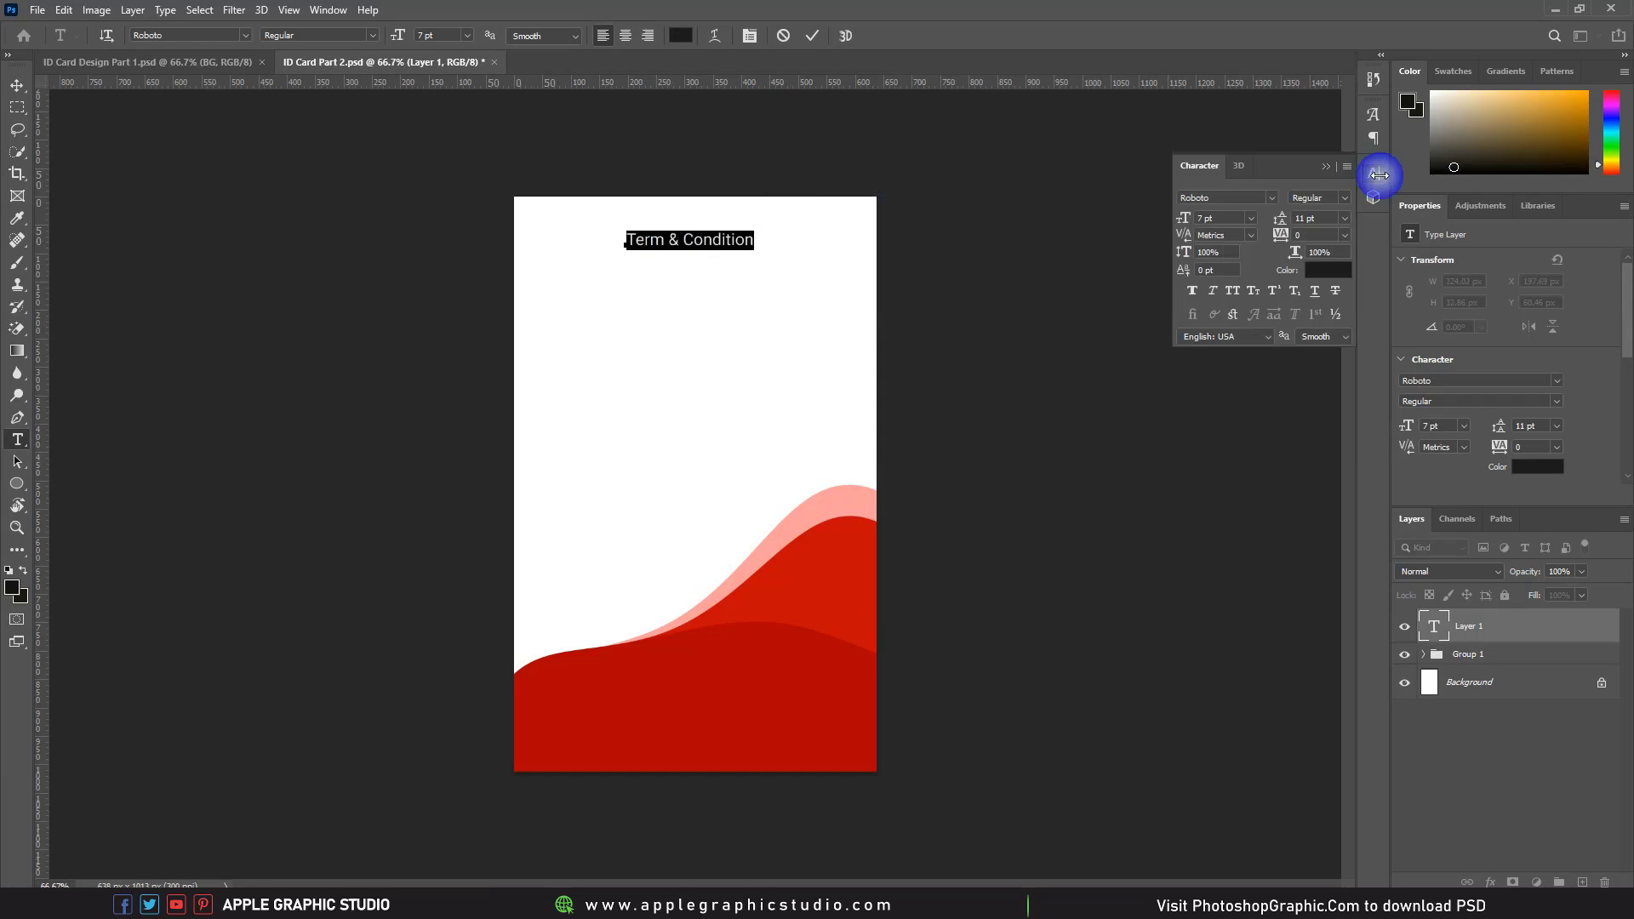
pyautogui.click(1234, 287)
pyautogui.click(1319, 198)
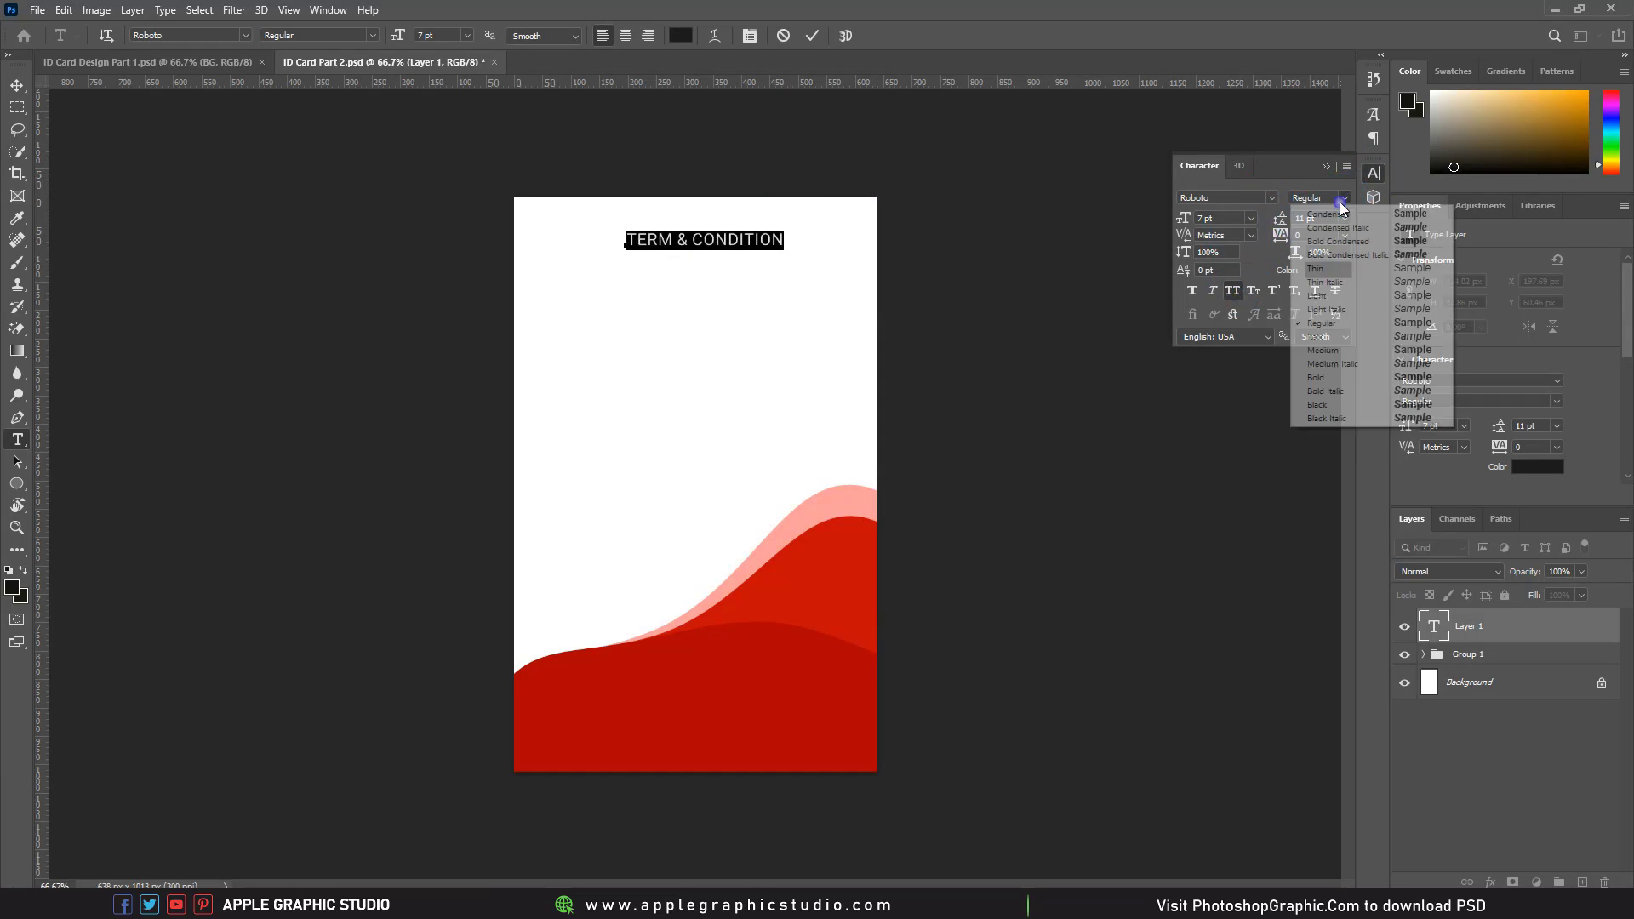
pyautogui.click(1328, 359)
pyautogui.click(819, 36)
# Centre the heading horizontally on the canvas and nudge it slightly higher.
pyautogui.click(17, 85)
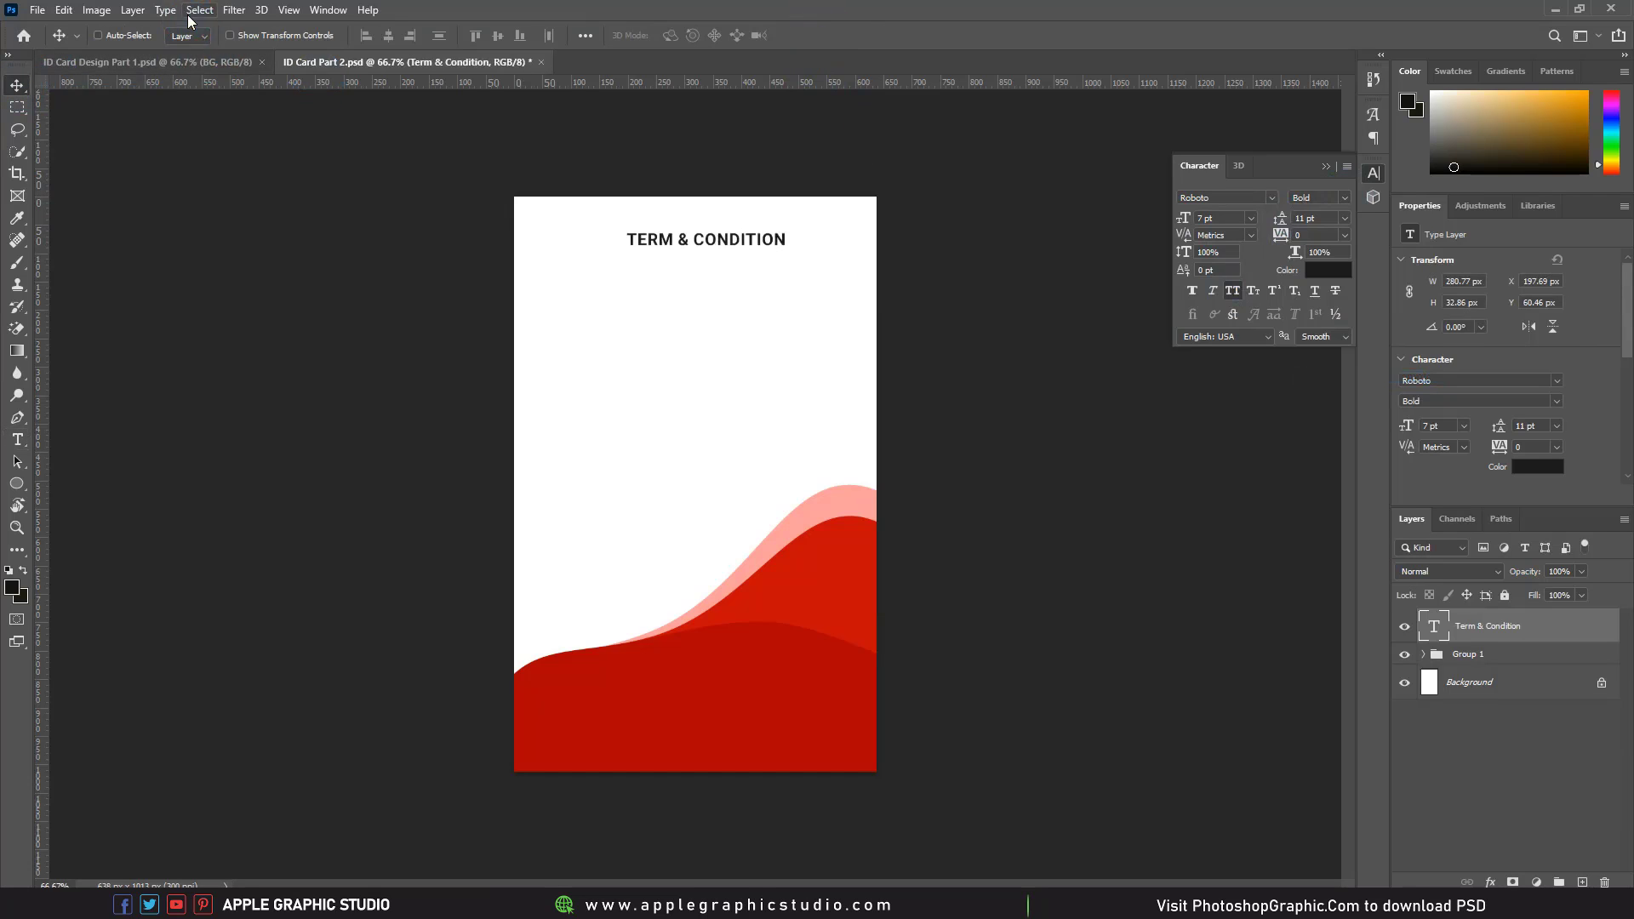
pyautogui.click(387, 36)
pyautogui.hotkey('ctrl', 'd')
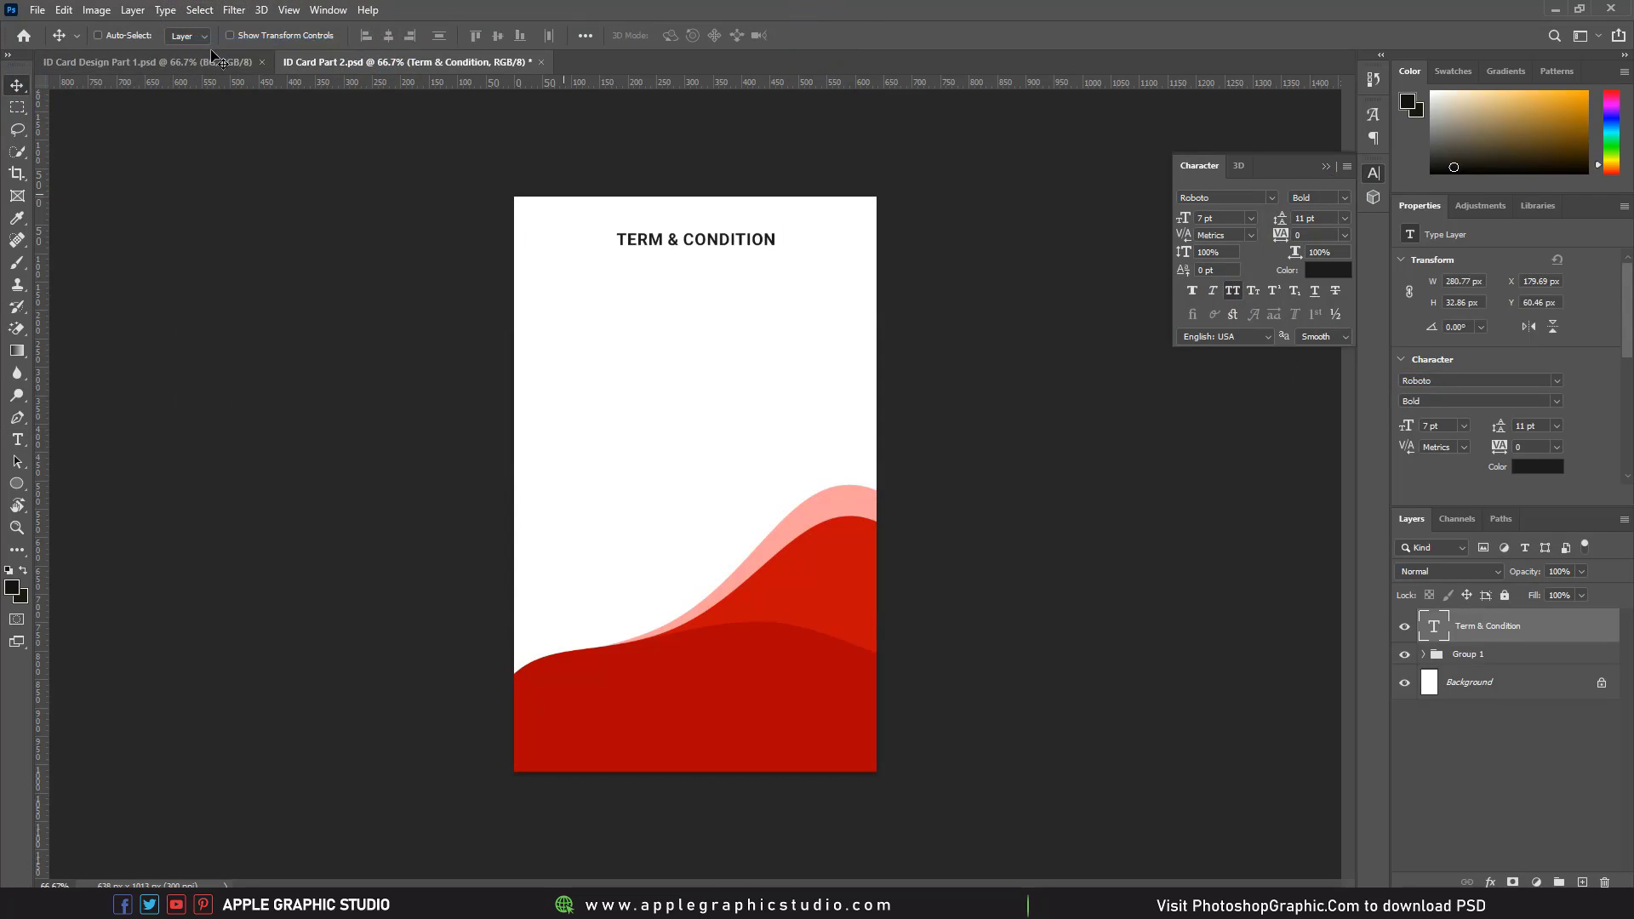
pyautogui.moveTo(740, 258); pyautogui.dragTo(741, 255)
pyautogui.click(1325, 166)
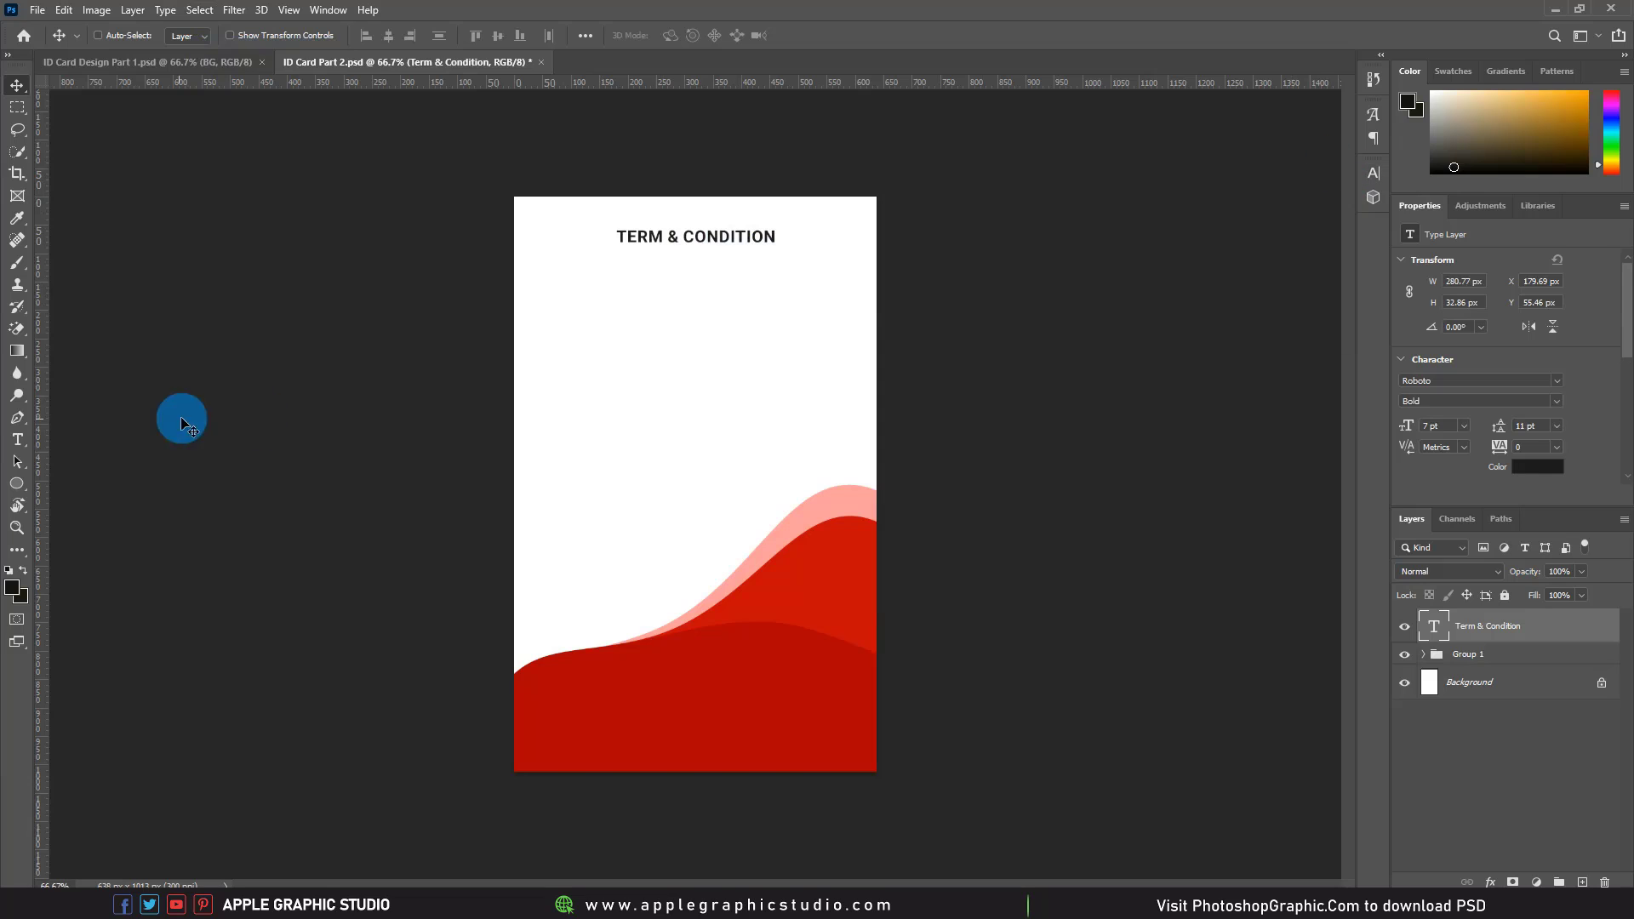
pyautogui.click(17, 484)
# Draw a small black circle below the heading at left and scale it to 10 px.
pyautogui.click(72, 516)
pyautogui.scroll(1, 557, 262)
pyautogui.moveTo(547, 267)
pyautogui.mouseDown()
pyautogui.moveTo(580, 290)
pyautogui.moveTo(561, 282)
pyautogui.mouseUp()
pyautogui.click(17, 86)
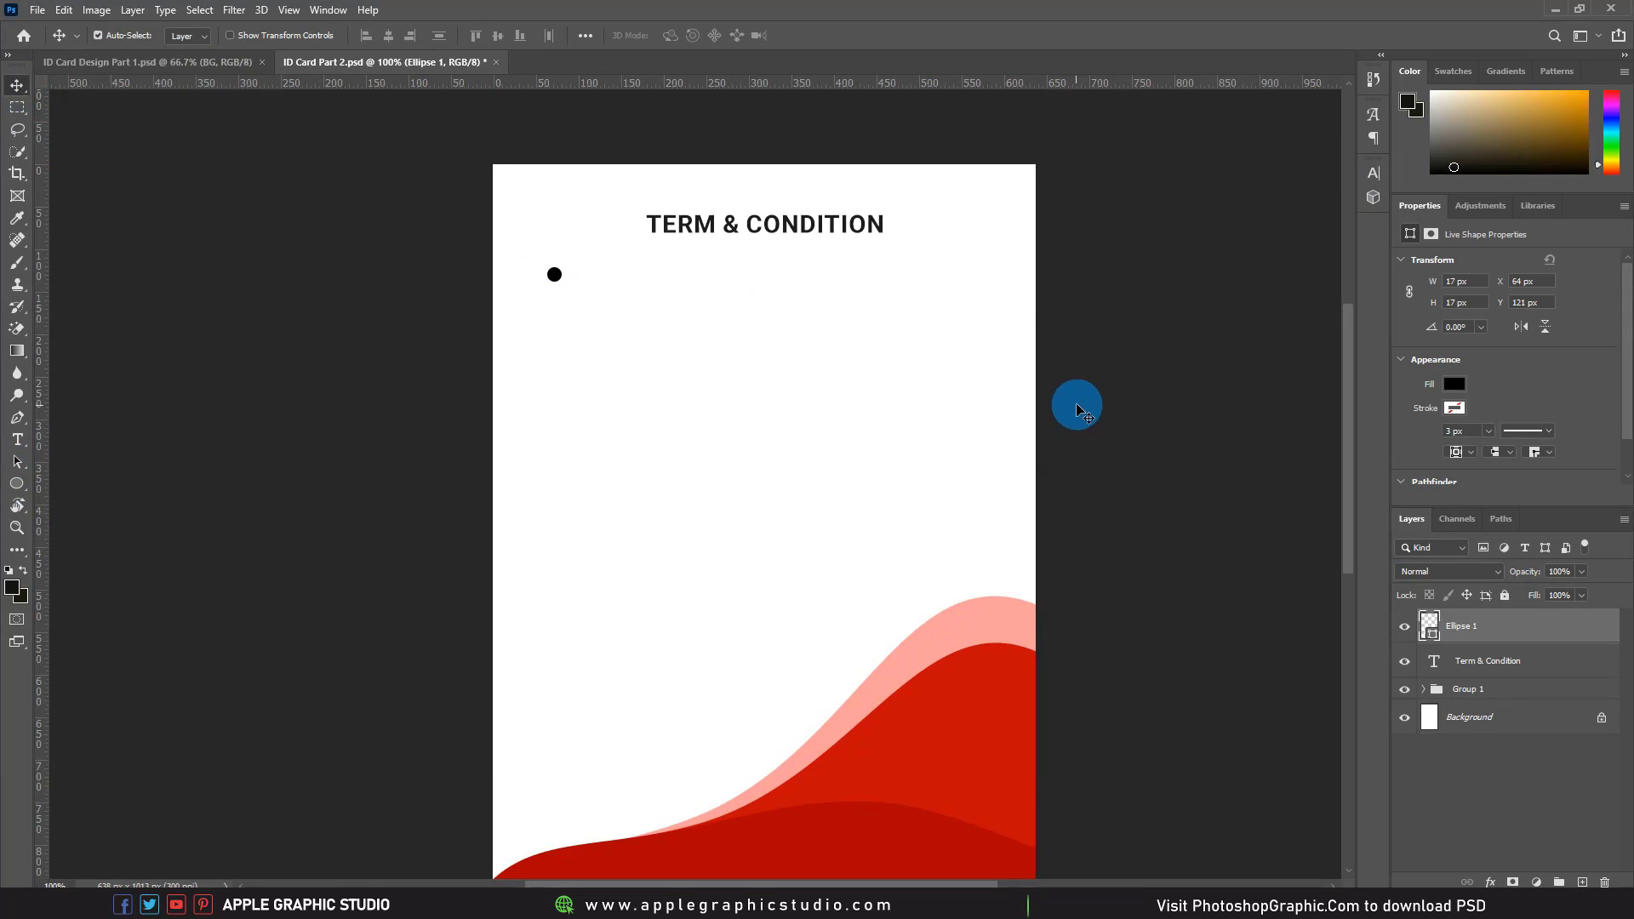
pyautogui.click(64, 12)
pyautogui.click(128, 385)
pyautogui.scroll(1, 529, 248)
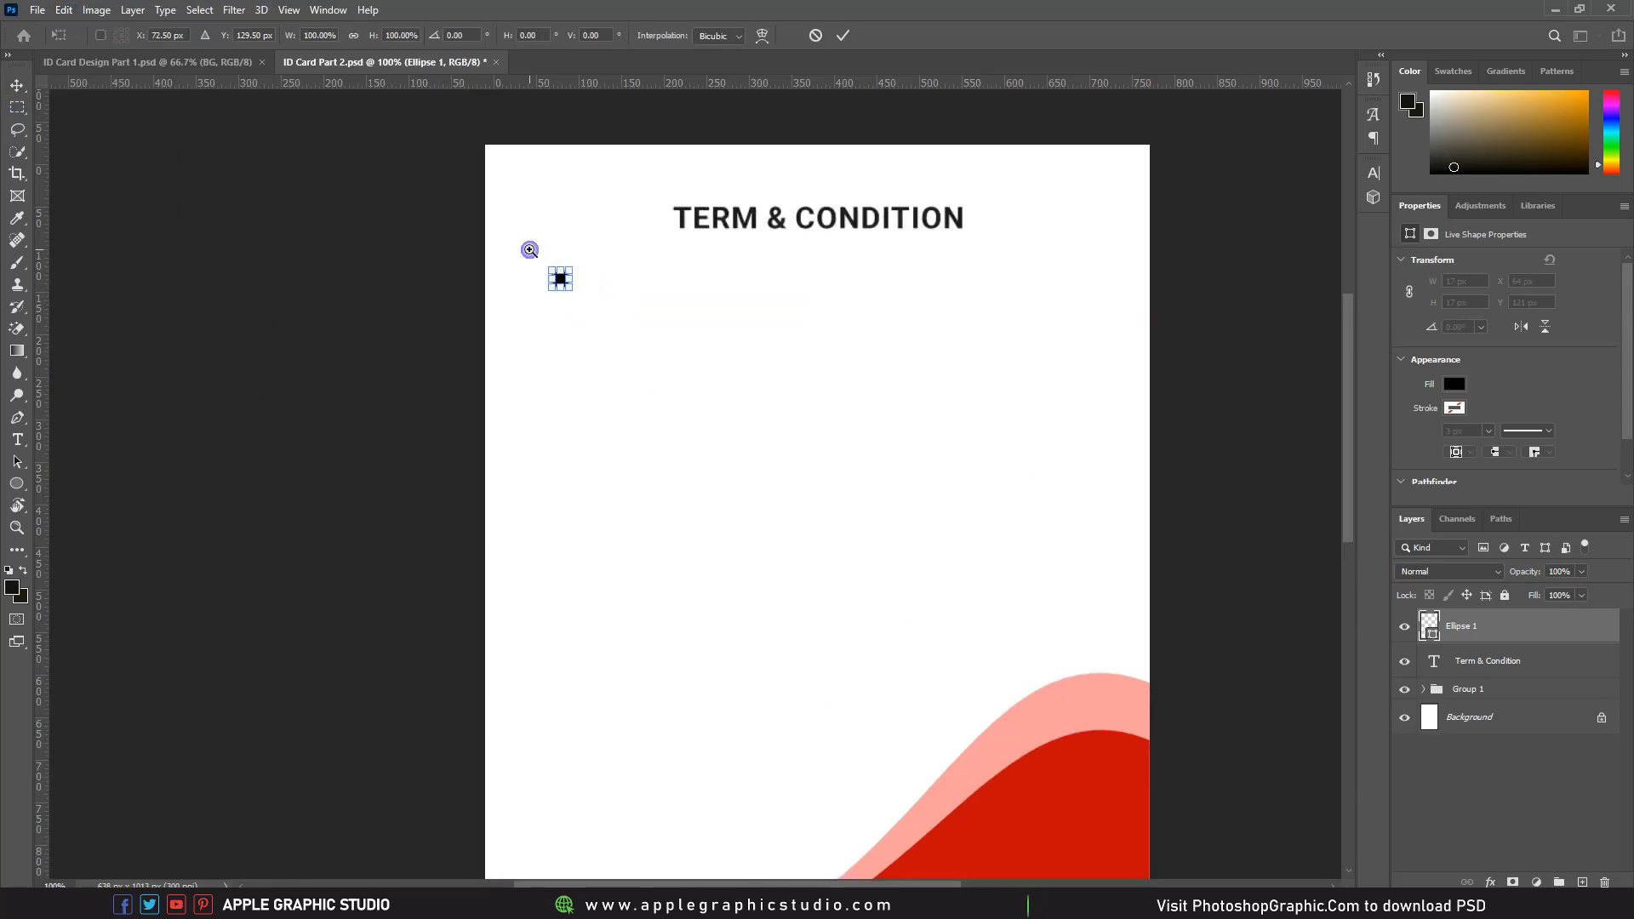
pyautogui.moveTo(599, 316); pyautogui.dragTo(588, 307)
pyautogui.click(843, 34)
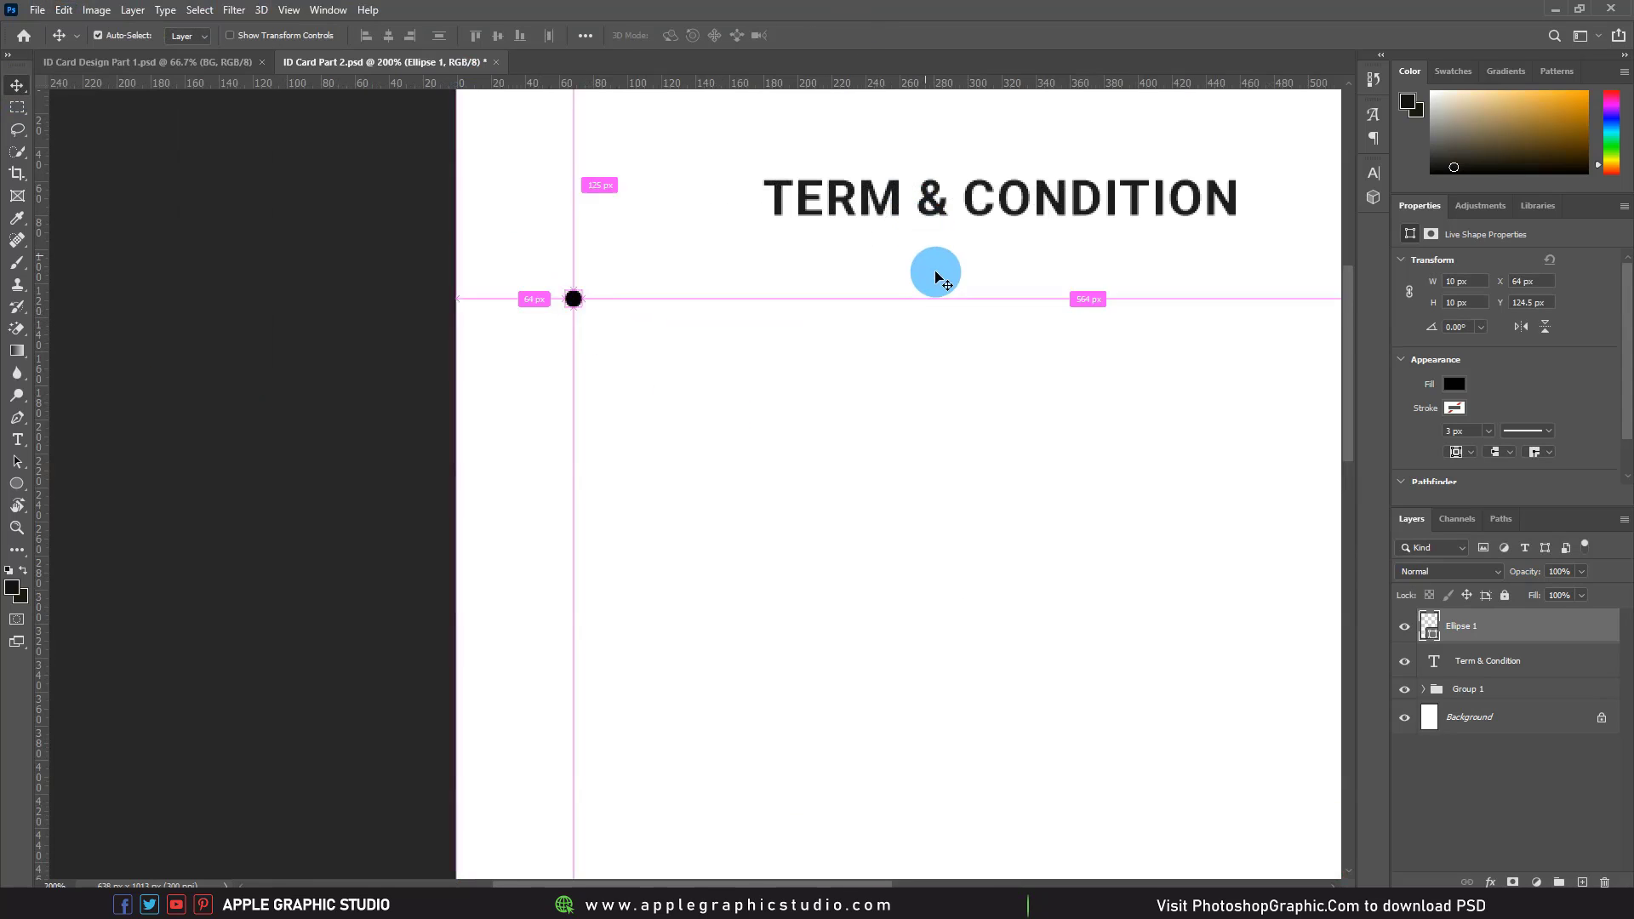
pyautogui.hotkey('ctrl', '-')
# Draw a text box beside the dot for the bullet paragraph.
pyautogui.moveTo(956, 409); pyautogui.dragTo(771, 328)
pyautogui.click(17, 439)
pyautogui.moveTo(418, 308); pyautogui.dragTo(864, 384)
# Fill the text box with Lorem ipsum text set to Regular, 5 pt, with 6 pt leading.
pyautogui.click(1374, 173)
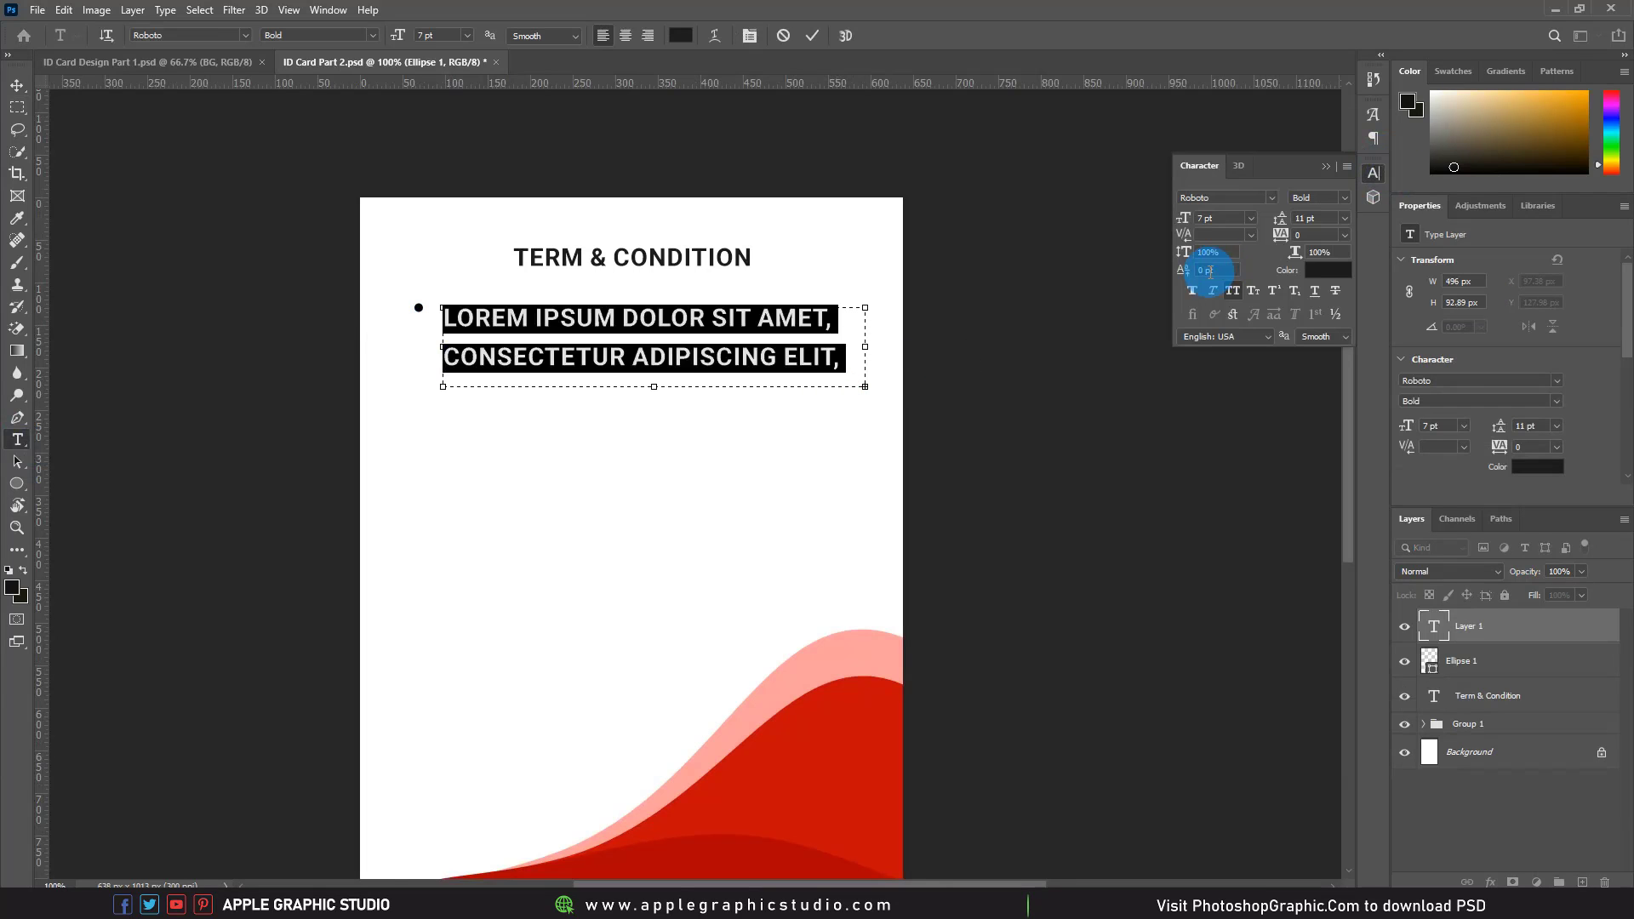
pyautogui.click(1343, 198)
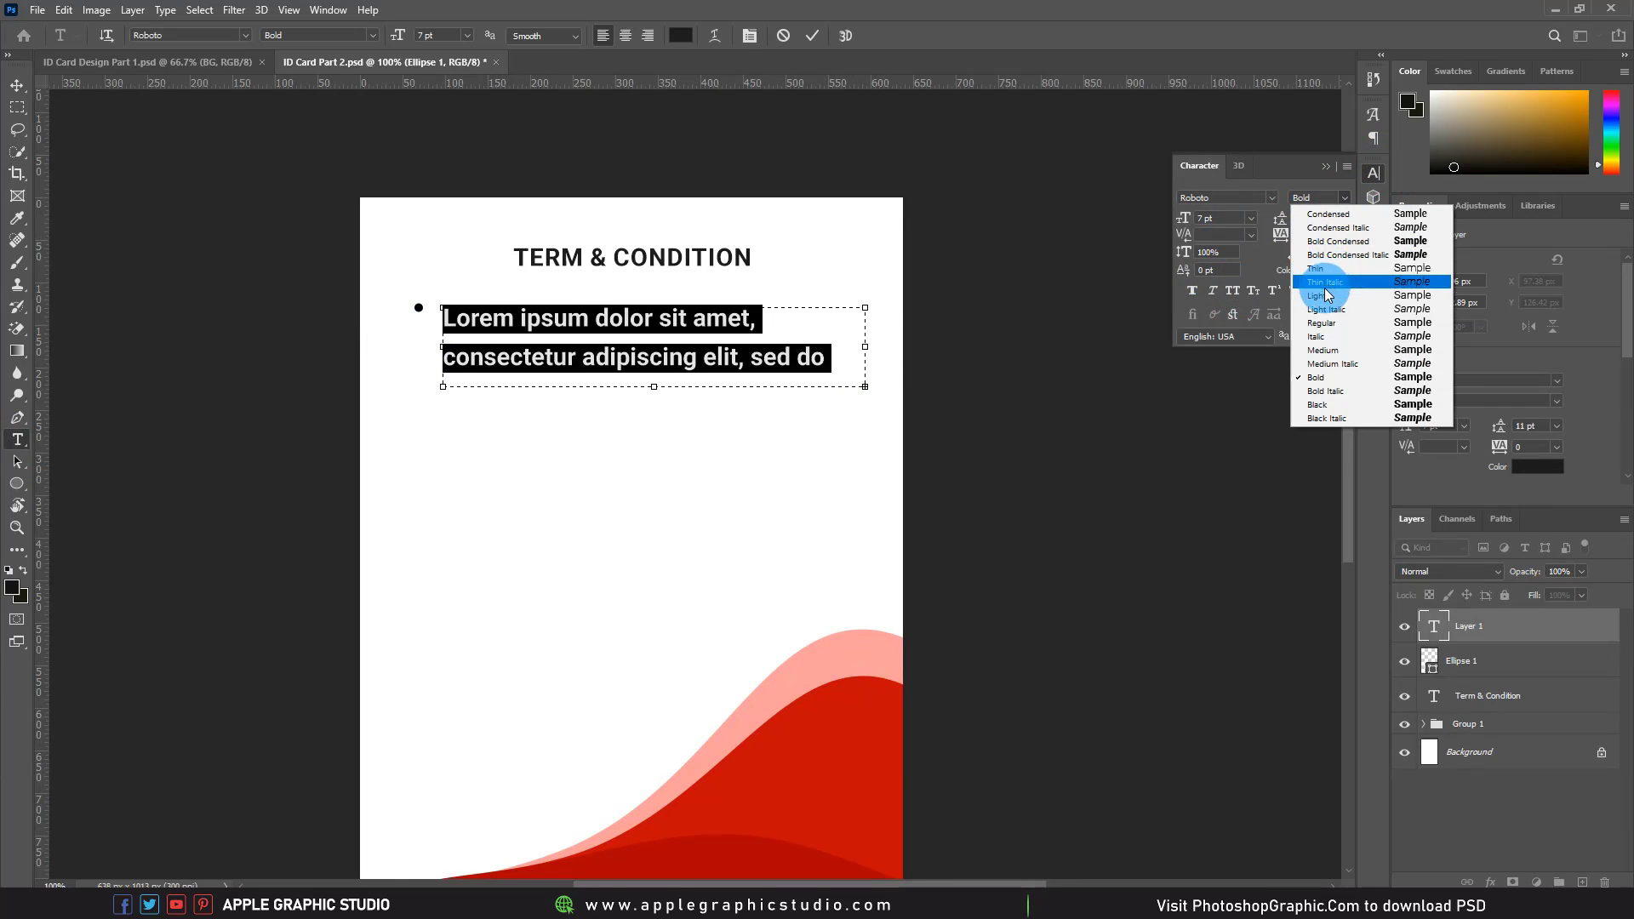
pyautogui.click(1332, 328)
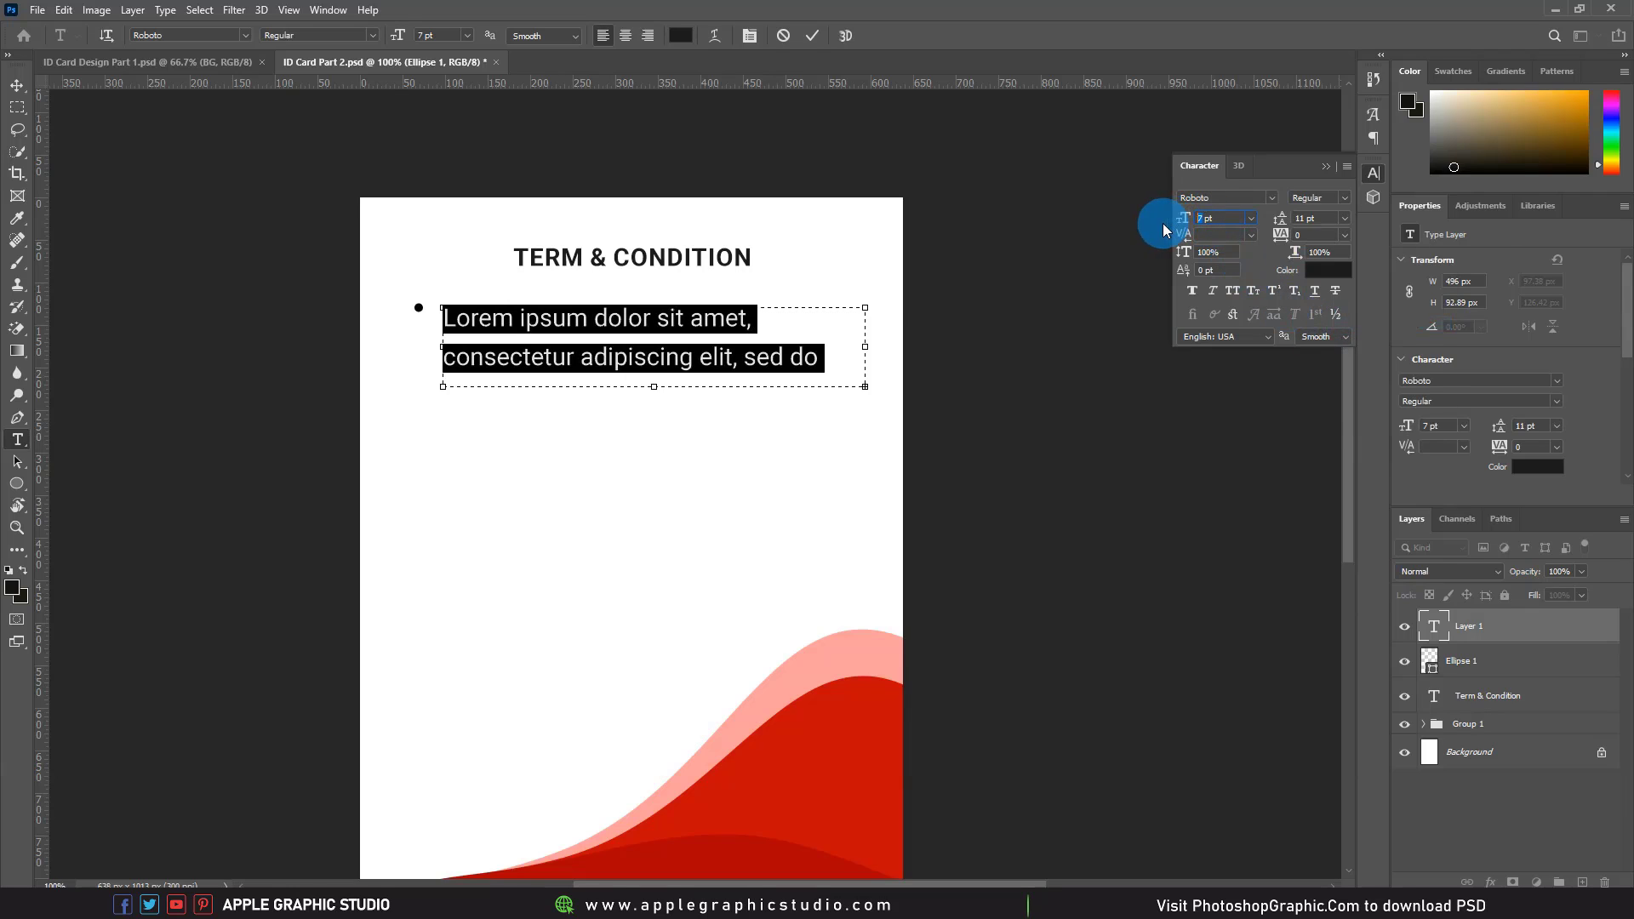
pyautogui.moveTo(1164, 229)
pyautogui.mouseDown()
pyautogui.moveTo(1081, 226)
pyautogui.moveTo(1177, 226)
pyautogui.mouseUp()
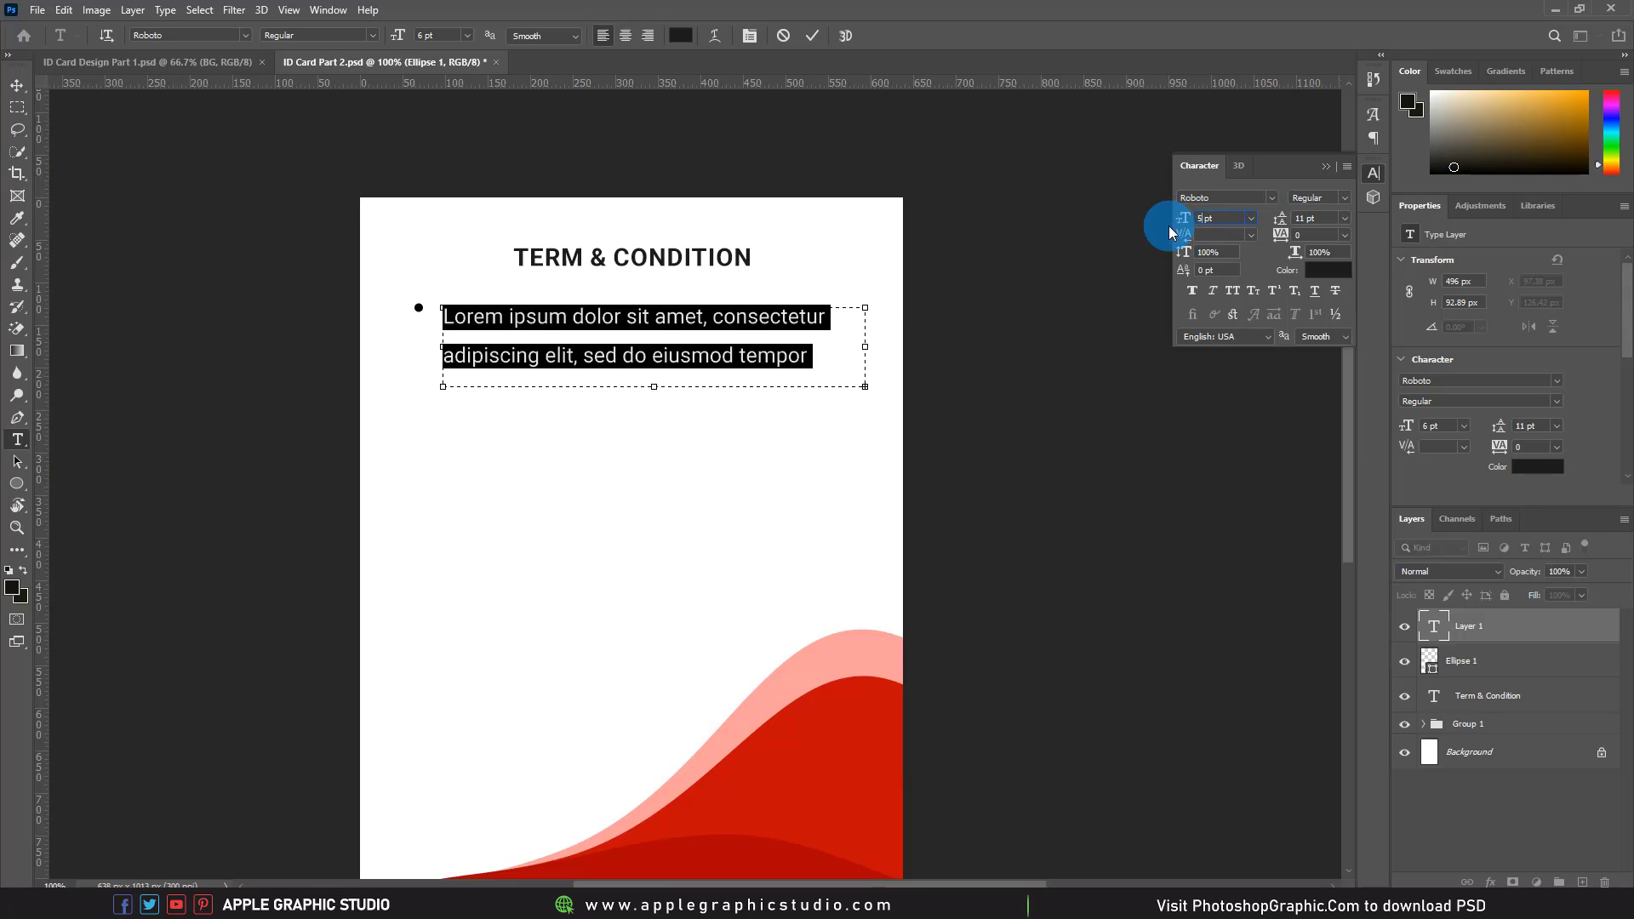
pyautogui.write('5')
pyautogui.press('Return')
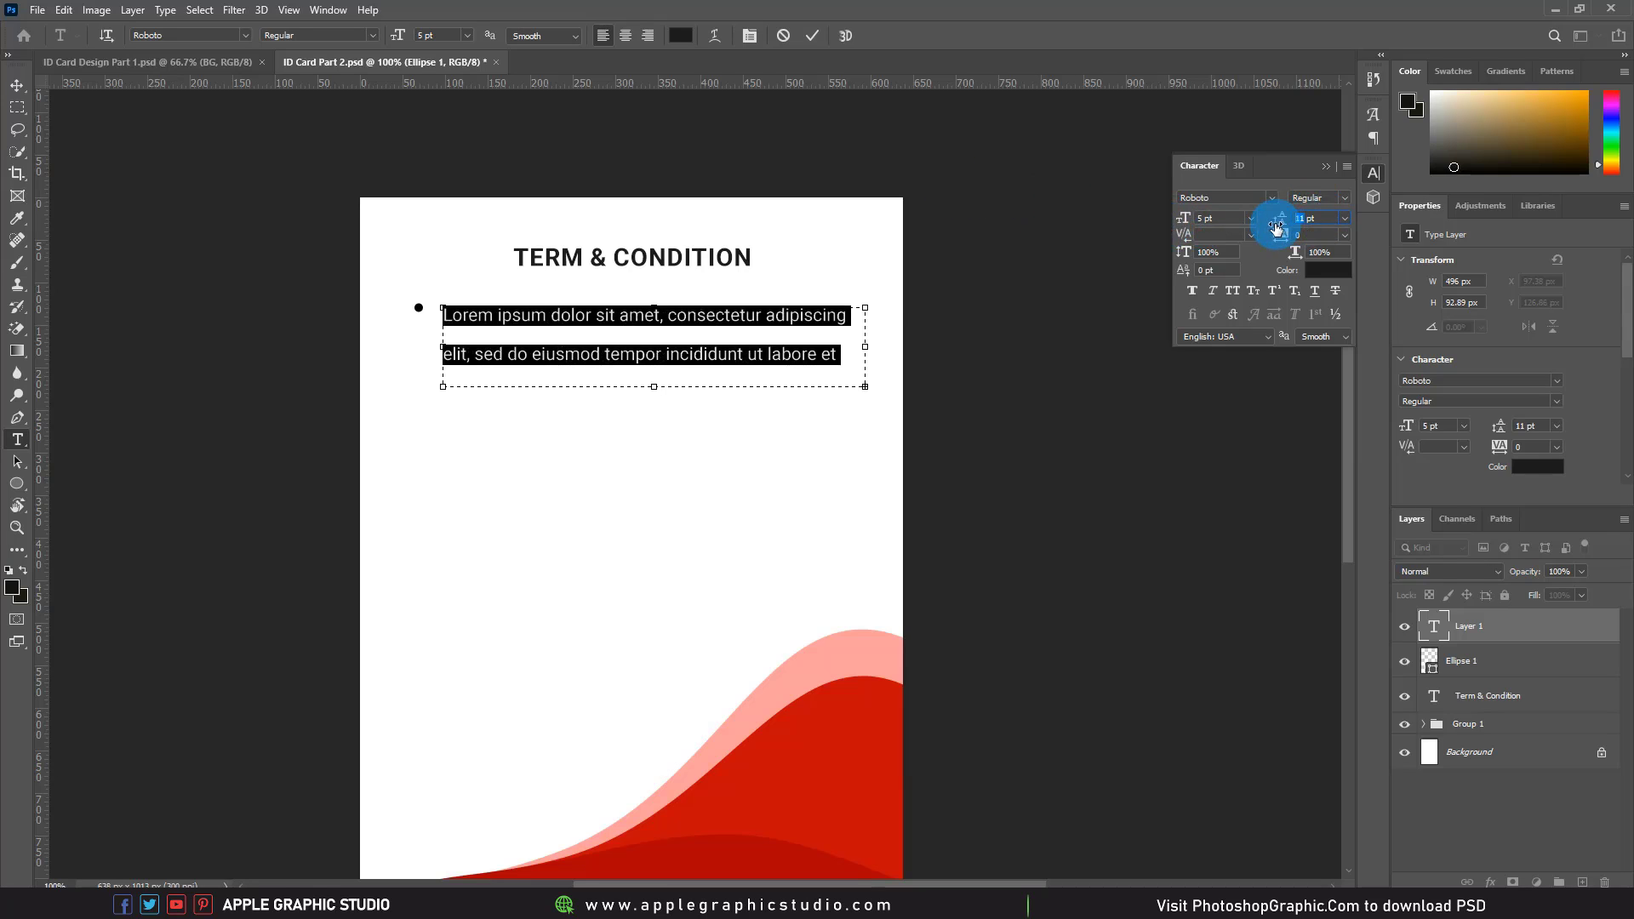
pyautogui.moveTo(1277, 226); pyautogui.dragTo(1274, 227)
pyautogui.click(839, 145)
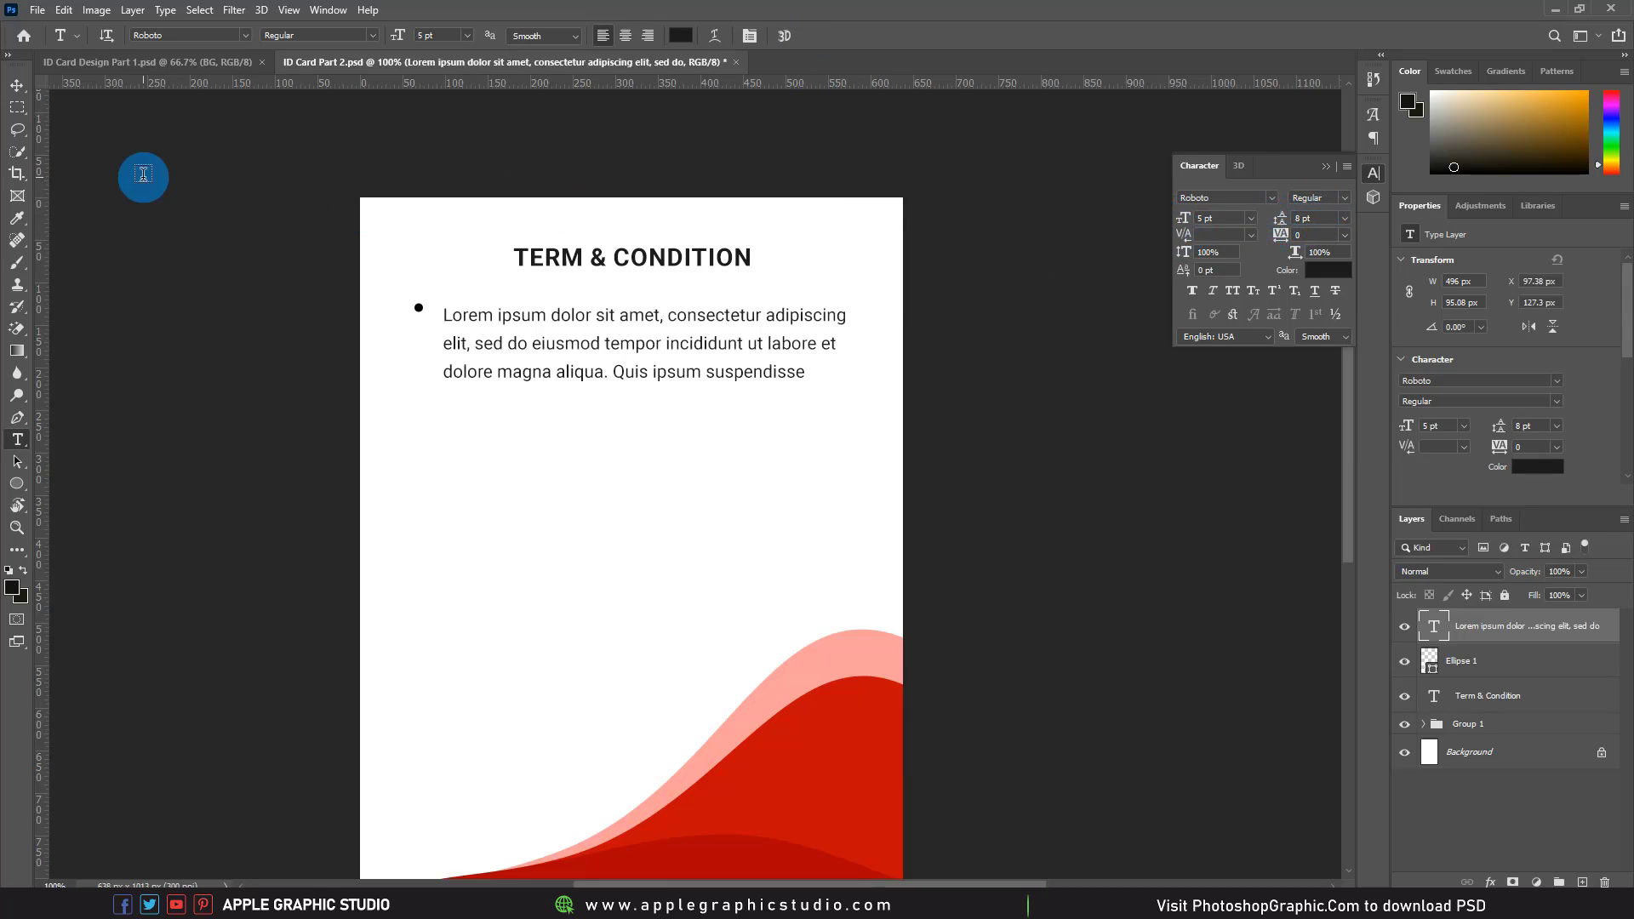
pyautogui.click(17, 85)
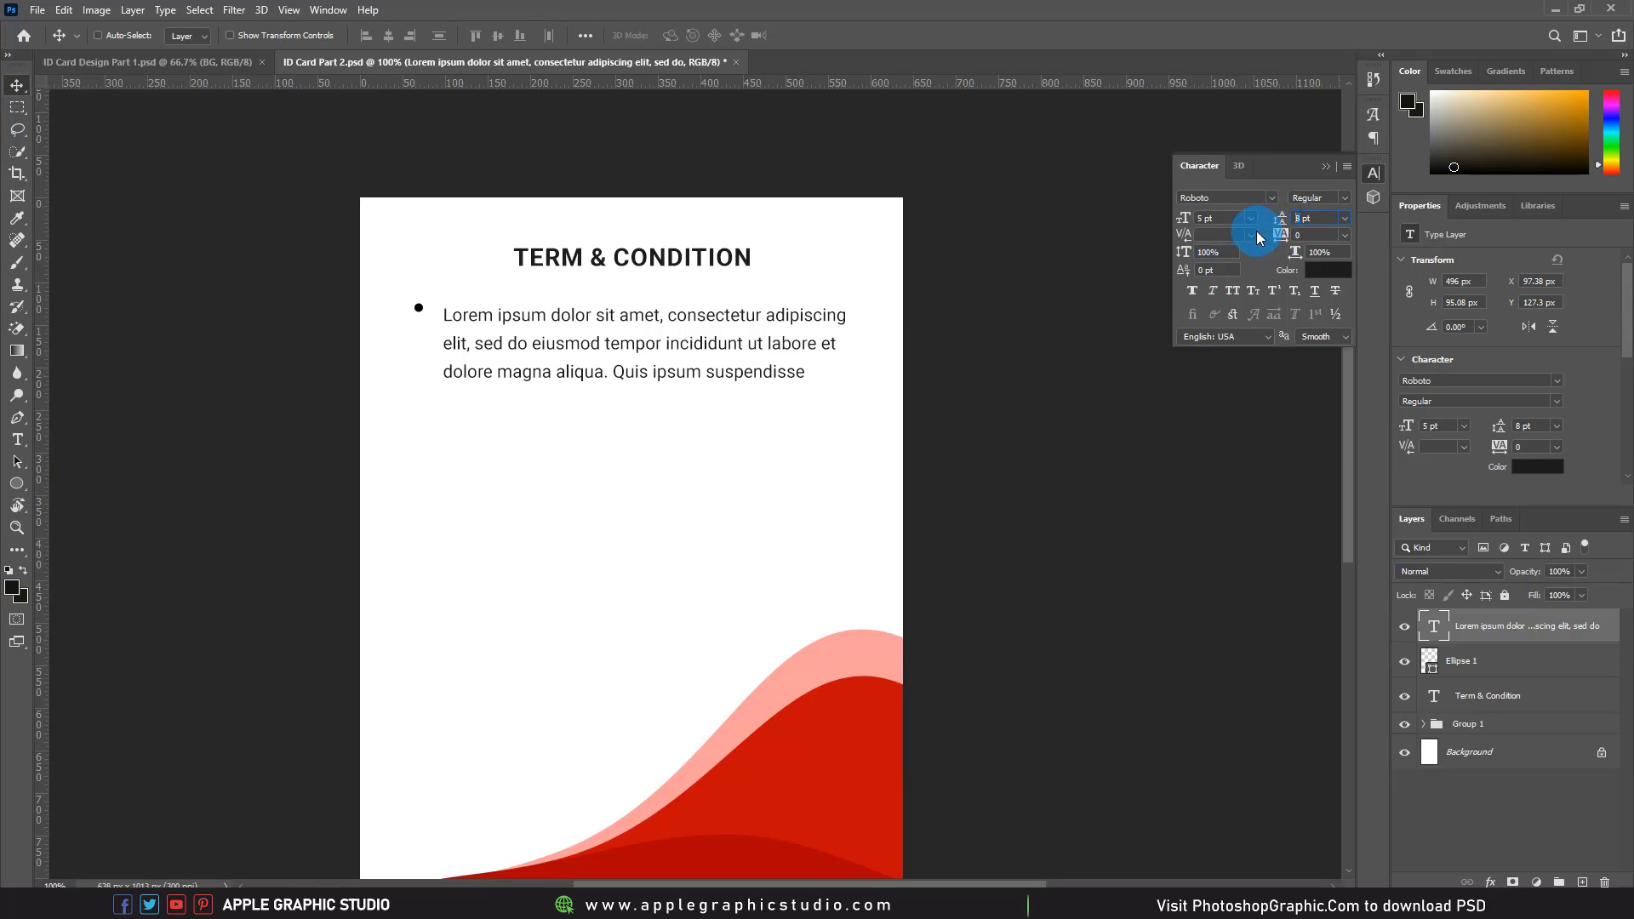
pyautogui.write('6')
pyautogui.press('Return')
# Trim the paragraph to three lines, group it with the dot, and duplicate the group below.
pyautogui.click(17, 440)
pyautogui.click(615, 359)
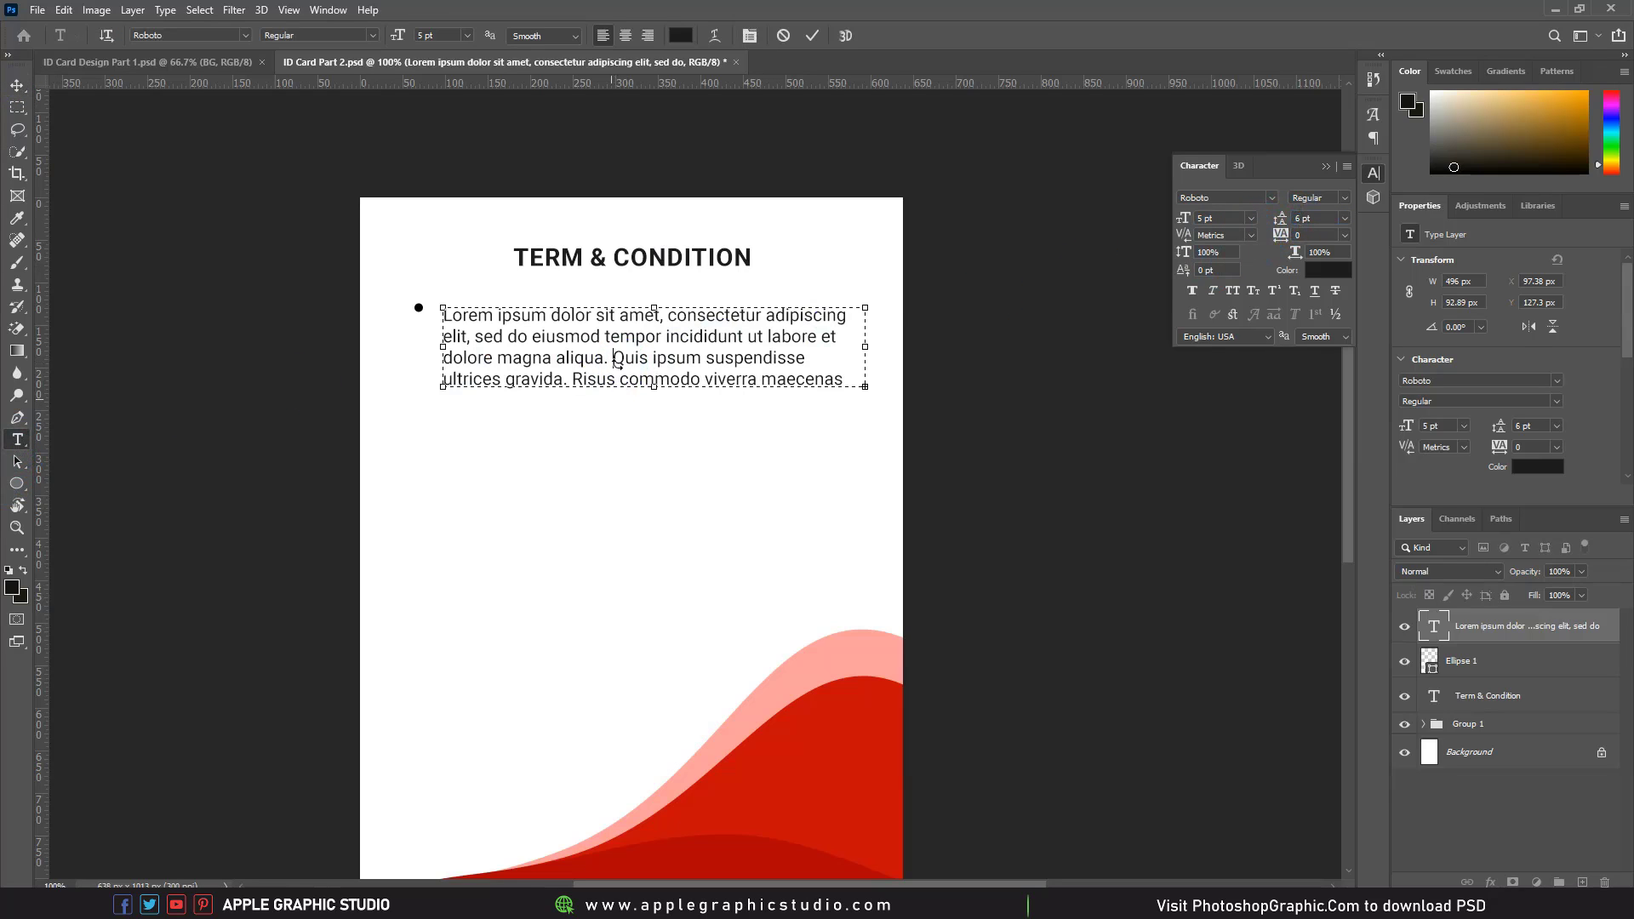
pyautogui.moveTo(653, 387); pyautogui.dragTo(654, 366)
pyautogui.click(813, 36)
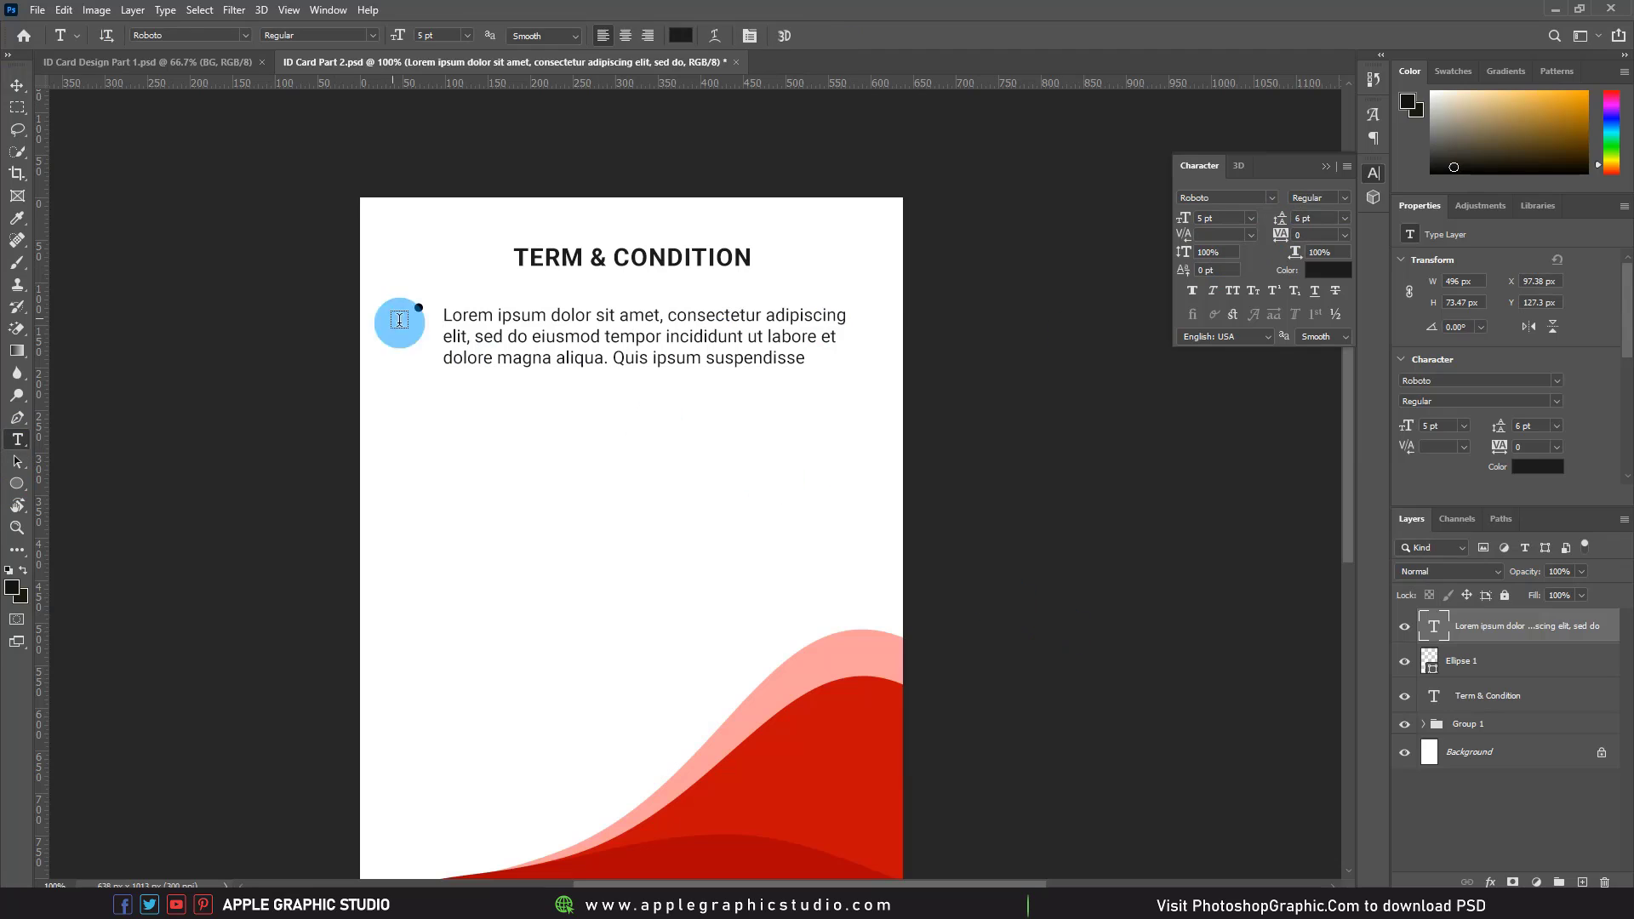
pyautogui.click(17, 85)
pyautogui.moveTo(673, 341); pyautogui.dragTo(673, 333)
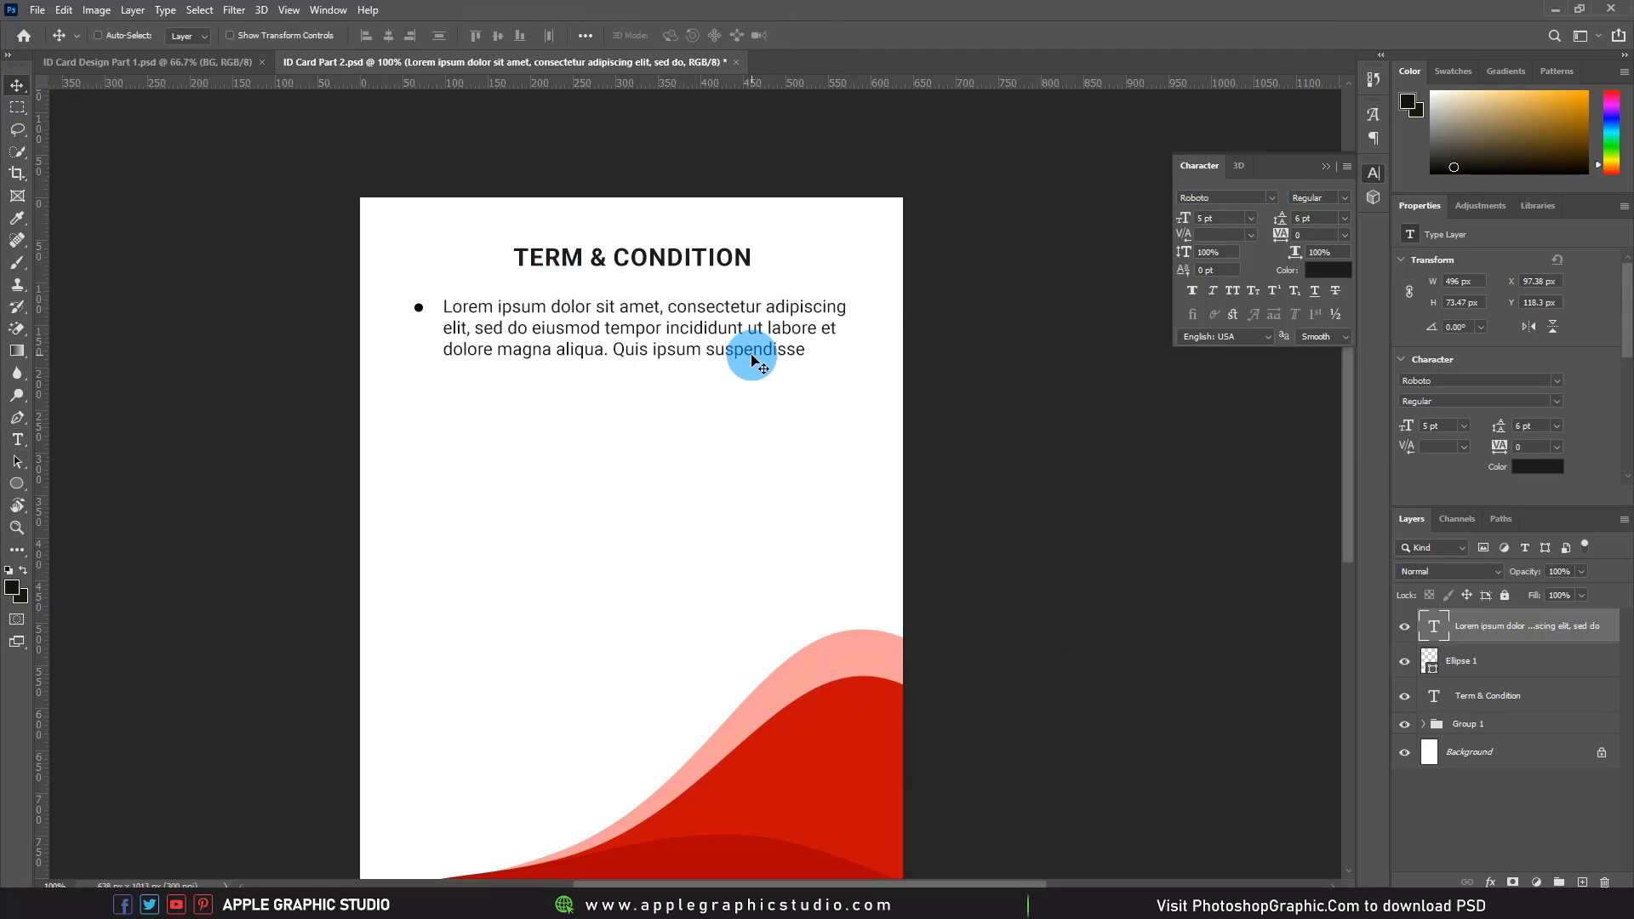
pyautogui.keyDown('ctrl'); pyautogui.click(1475, 662); pyautogui.keyUp('ctrl')
pyautogui.click(1562, 882)
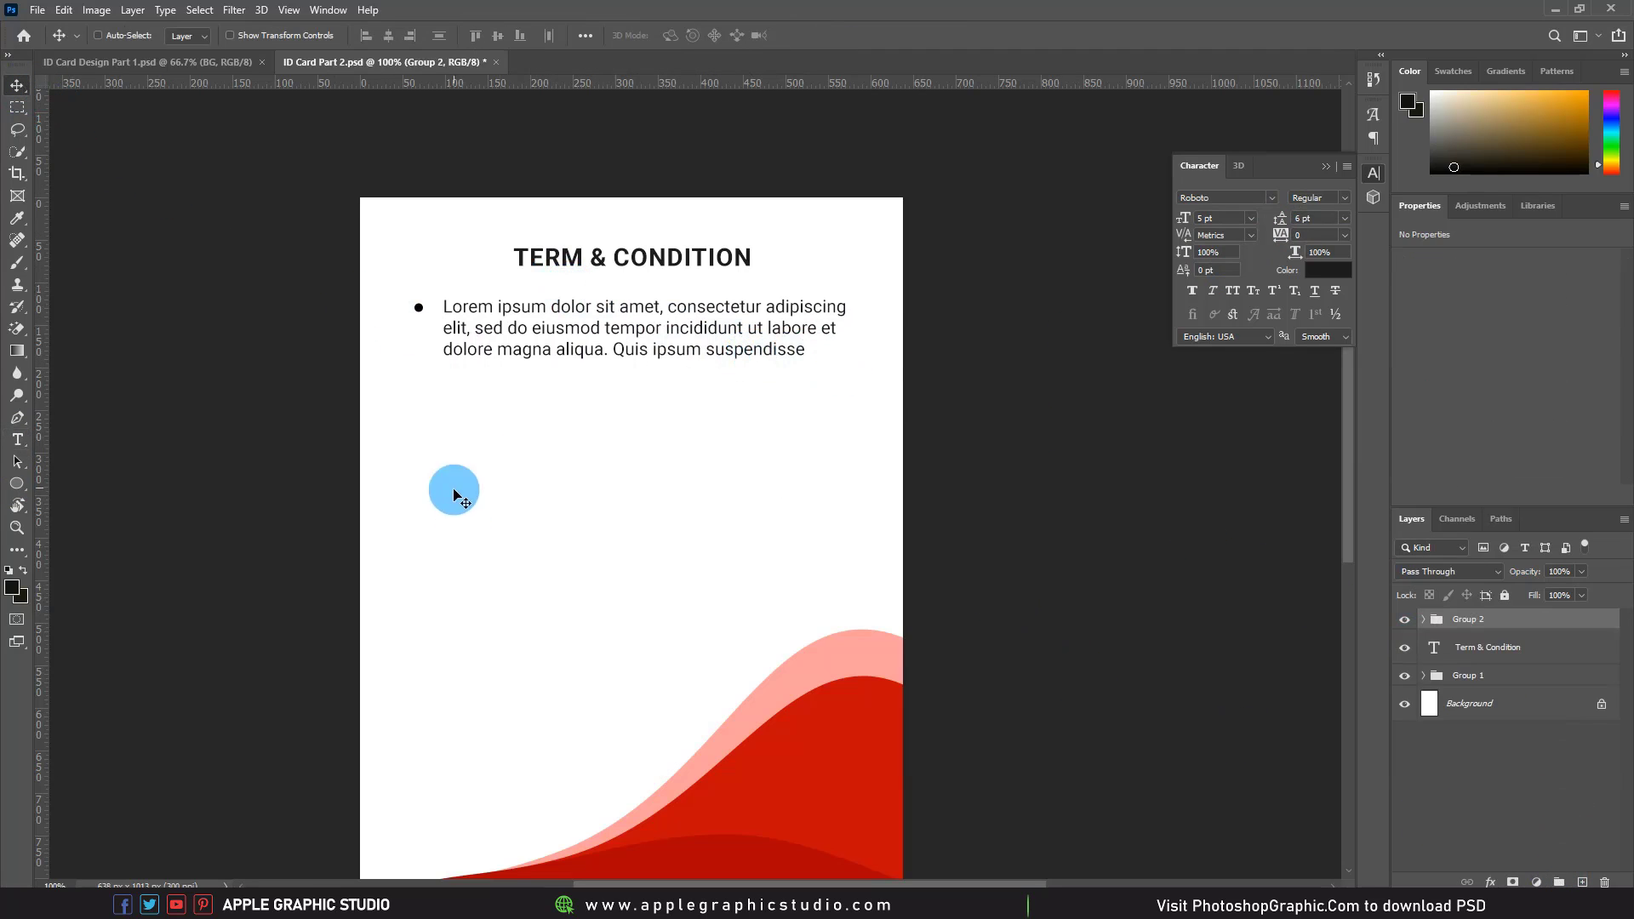
pyautogui.moveTo(575, 342); pyautogui.dragTo(575, 423)
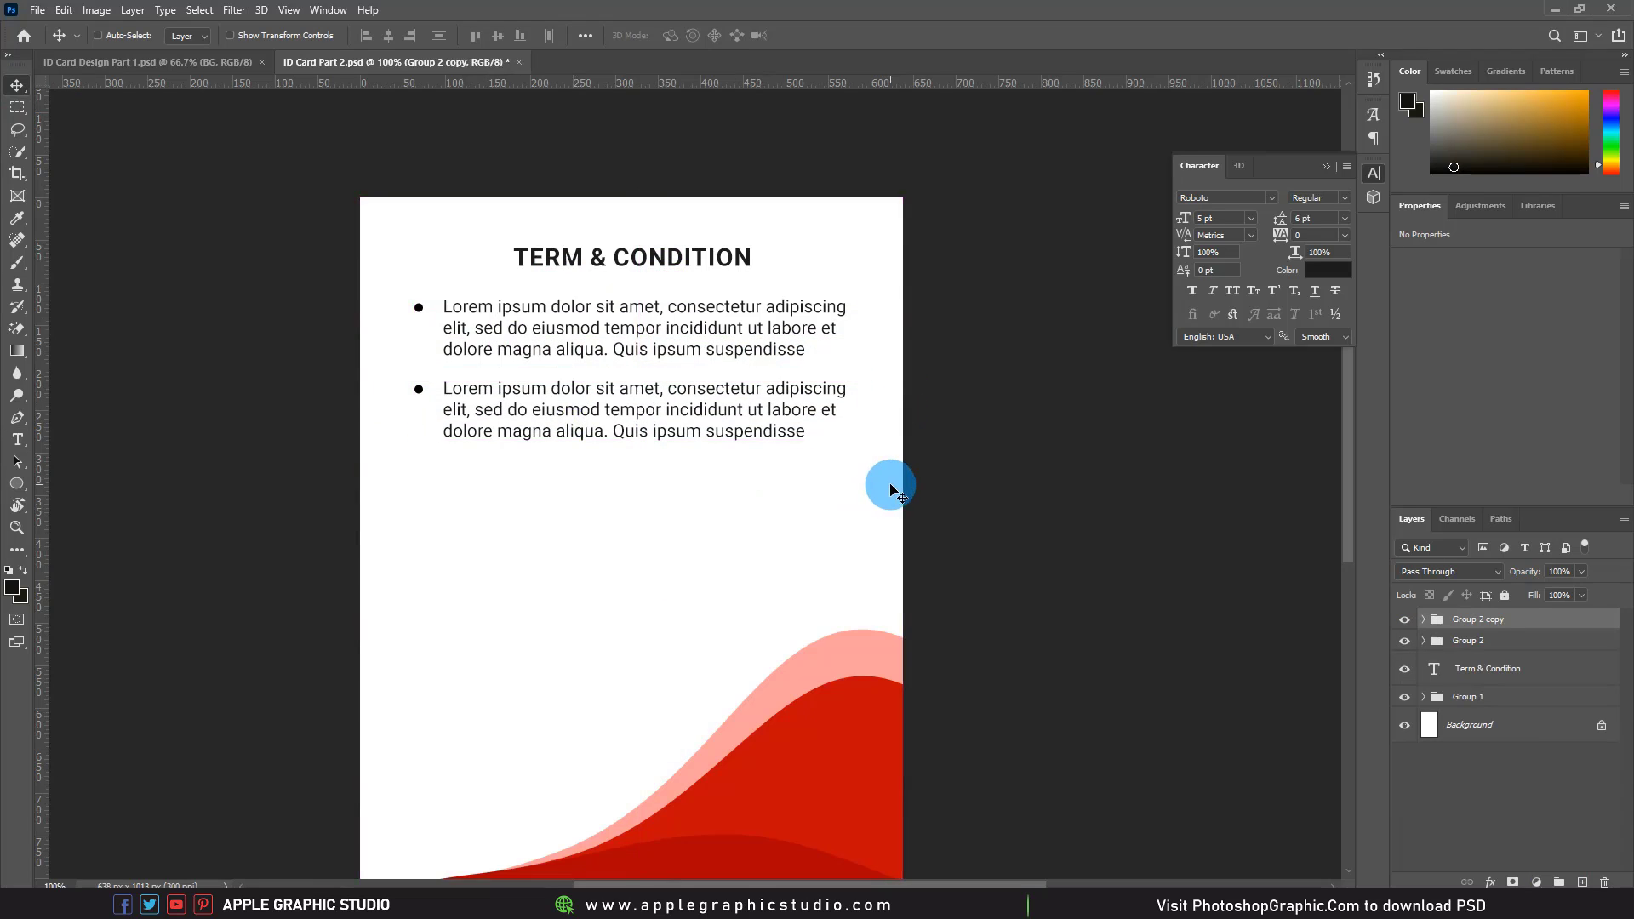
# Draw a long thin ellipse under the paragraphs and fill it with the wave's pink.
pyautogui.press('Down')
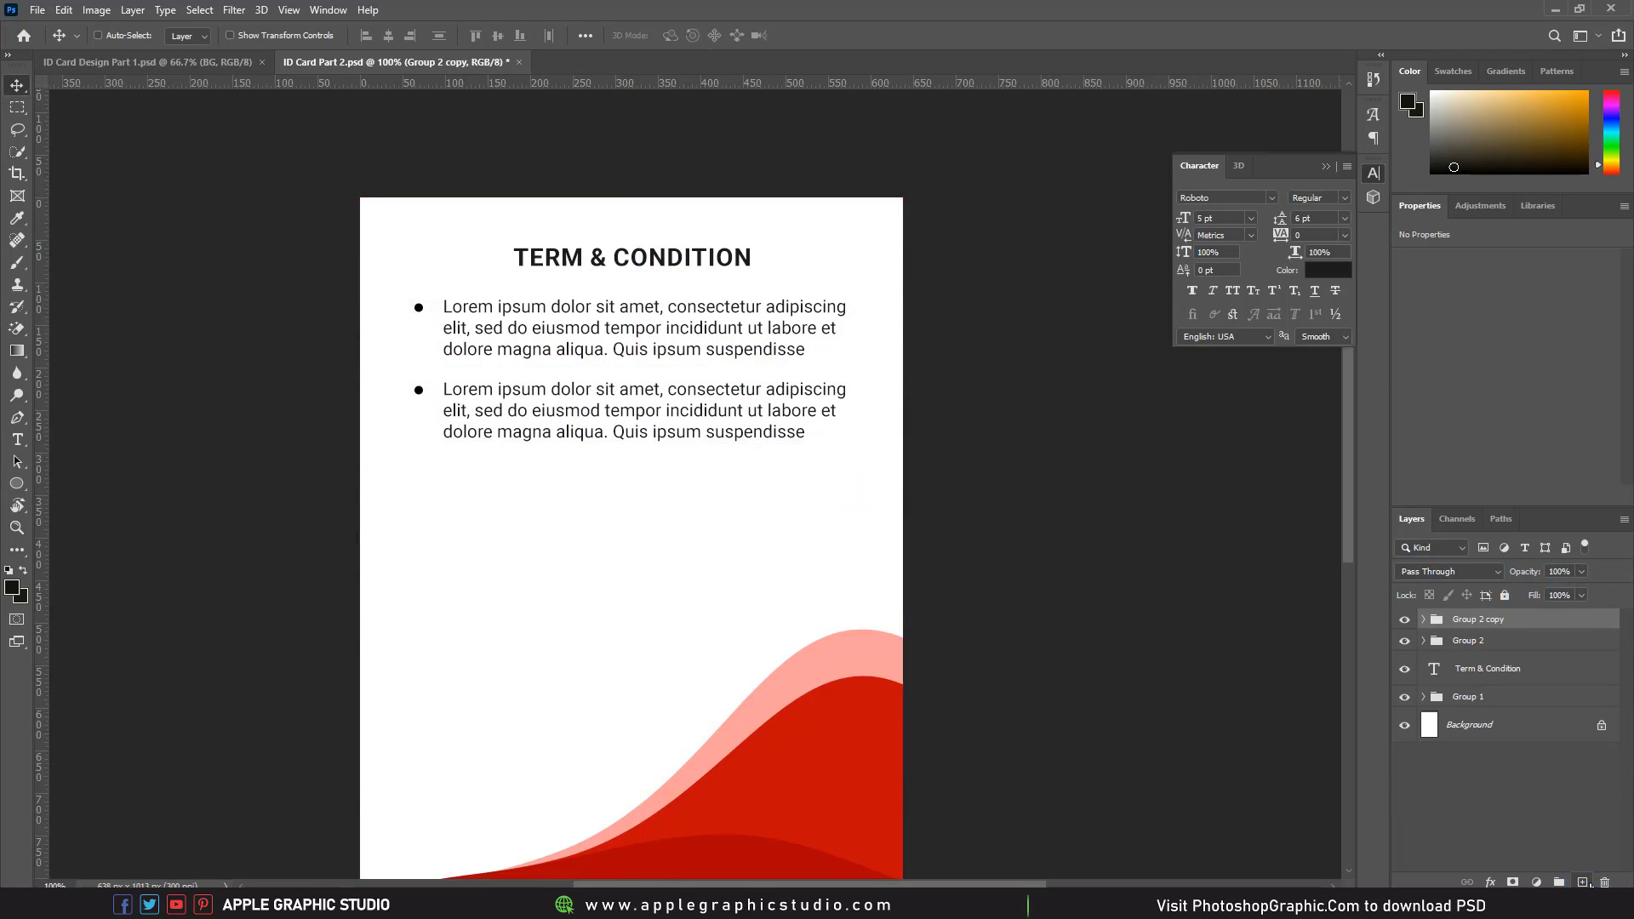
pyautogui.click(1582, 882)
pyautogui.moveTo(16, 484); pyautogui.dragTo(86, 521)
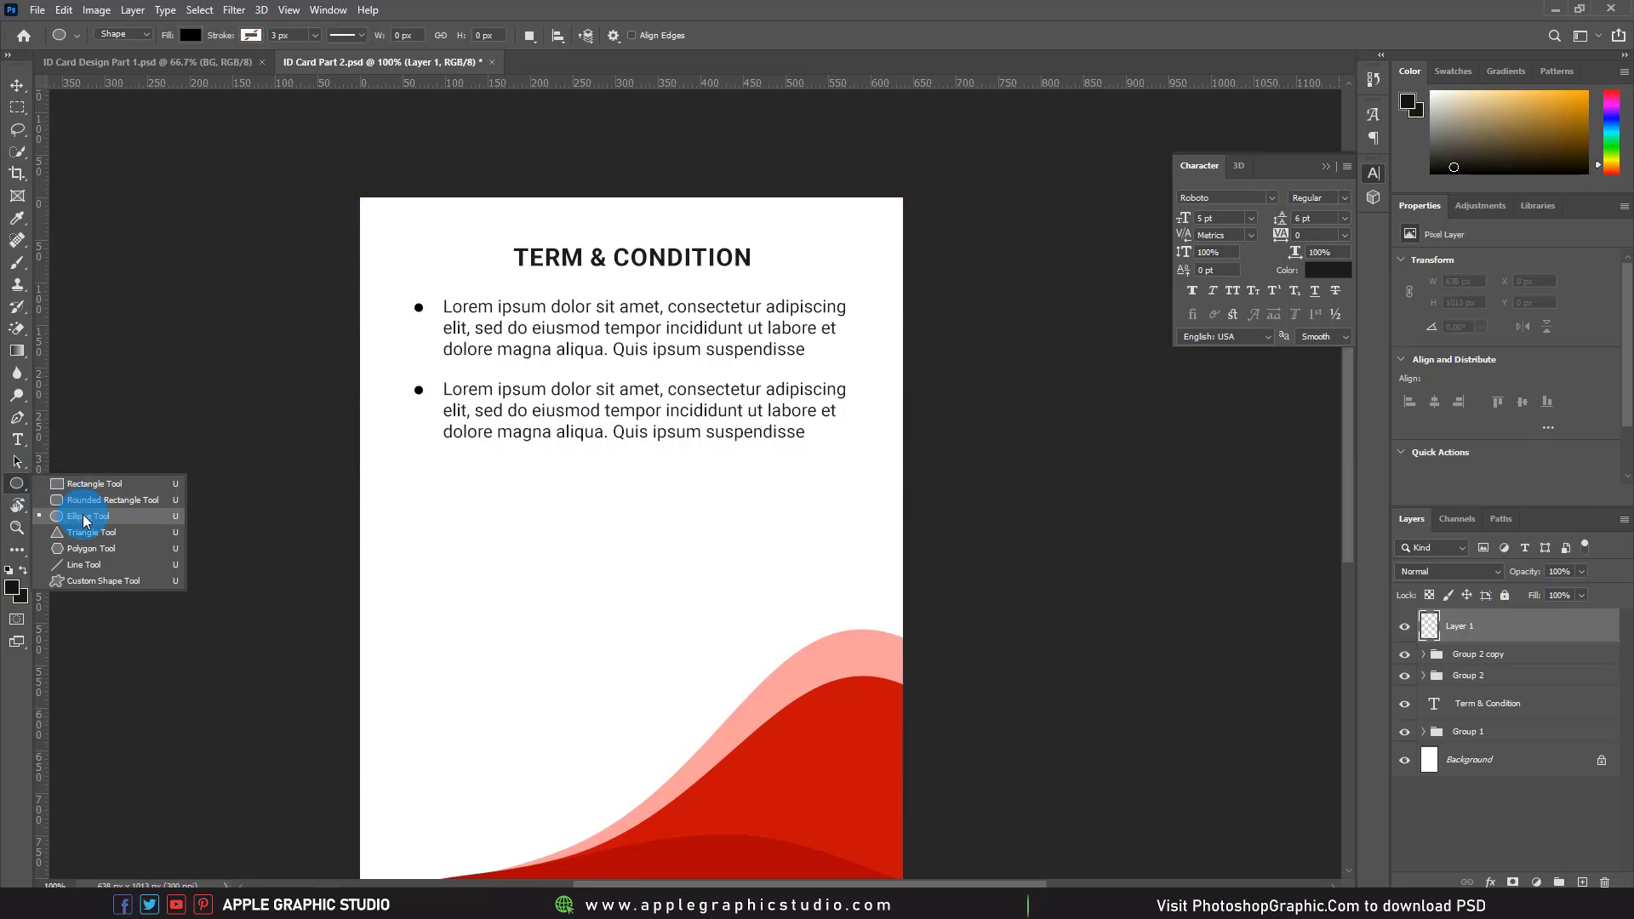
pyautogui.moveTo(414, 473)
pyautogui.mouseDown()
pyautogui.moveTo(839, 482)
pyautogui.moveTo(822, 476)
pyautogui.mouseUp()
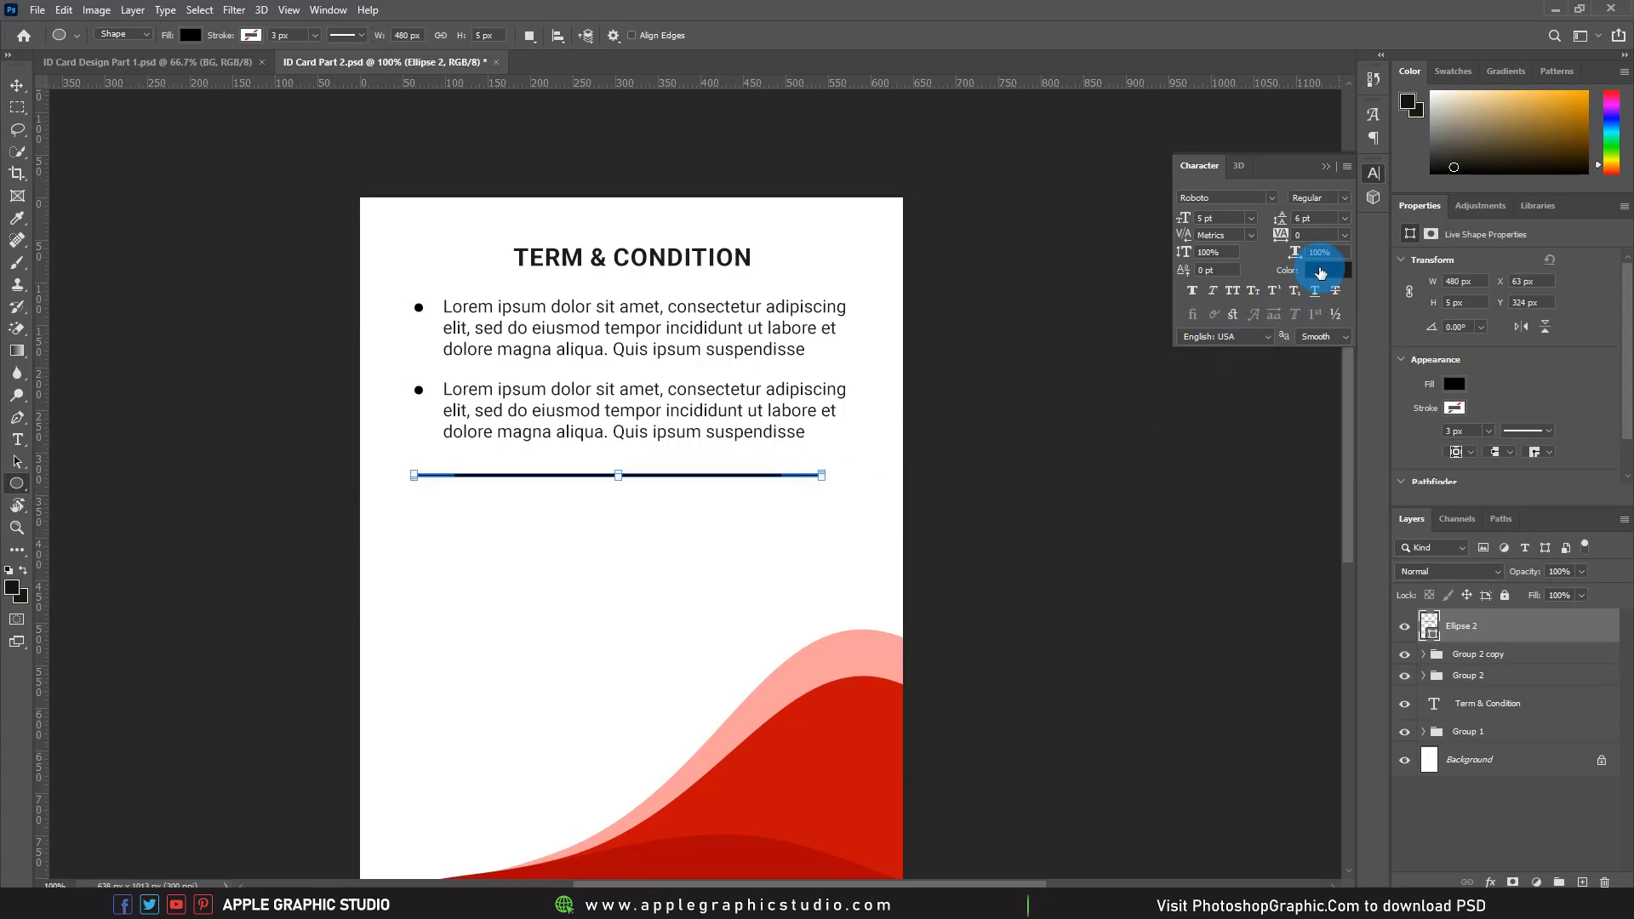
pyautogui.doubleClick(1430, 627)
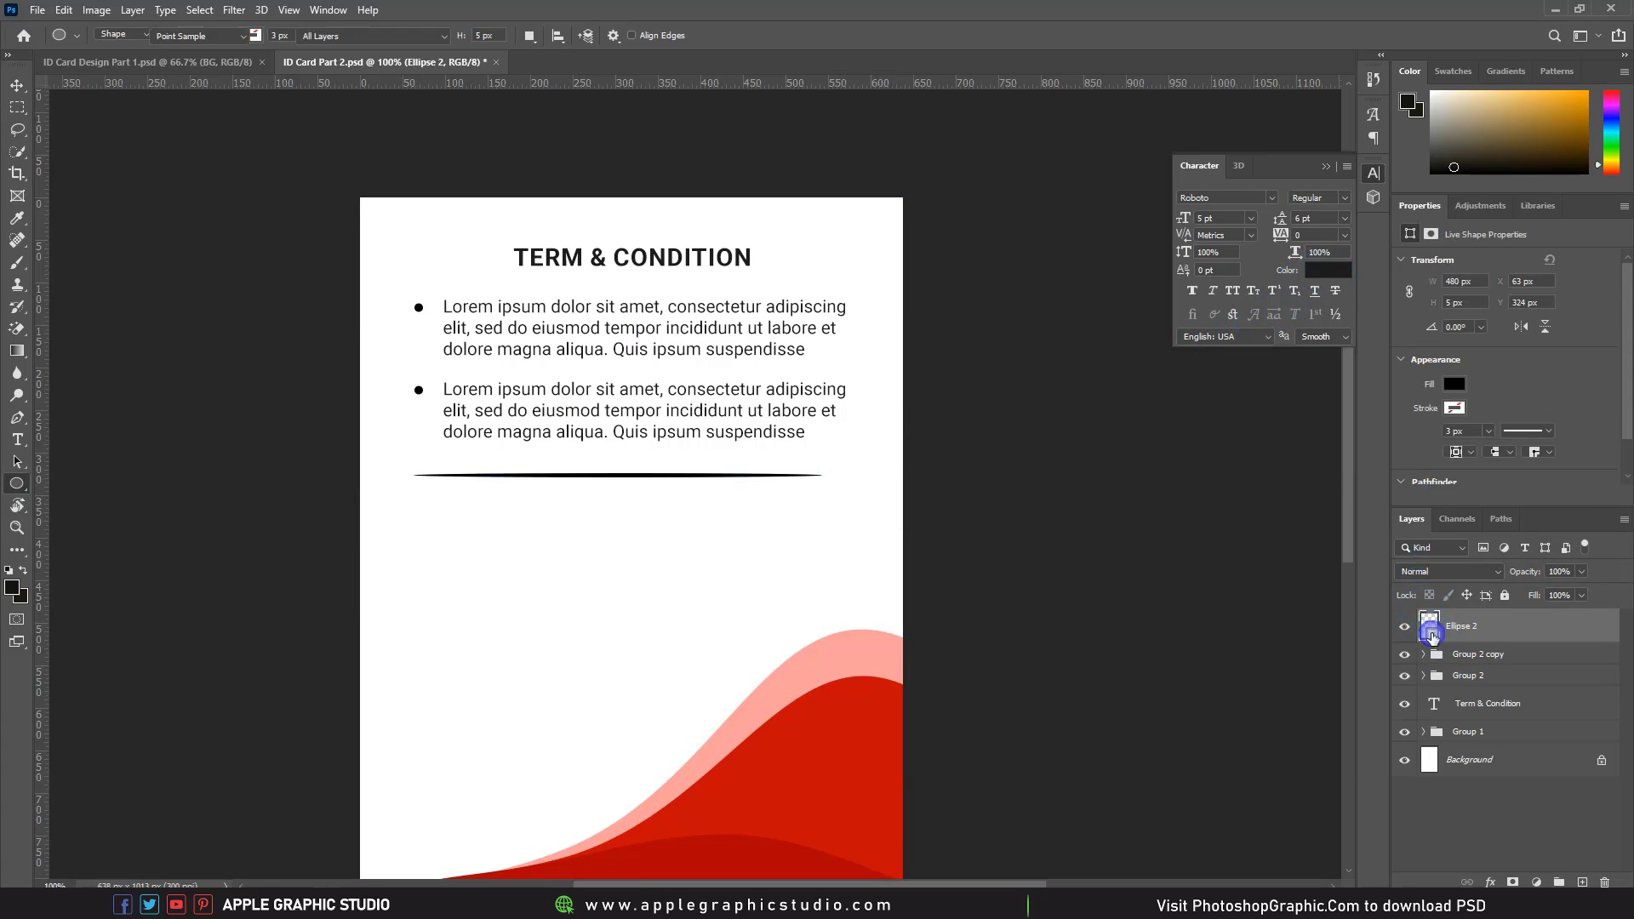
pyautogui.click(814, 664)
pyautogui.click(1557, 179)
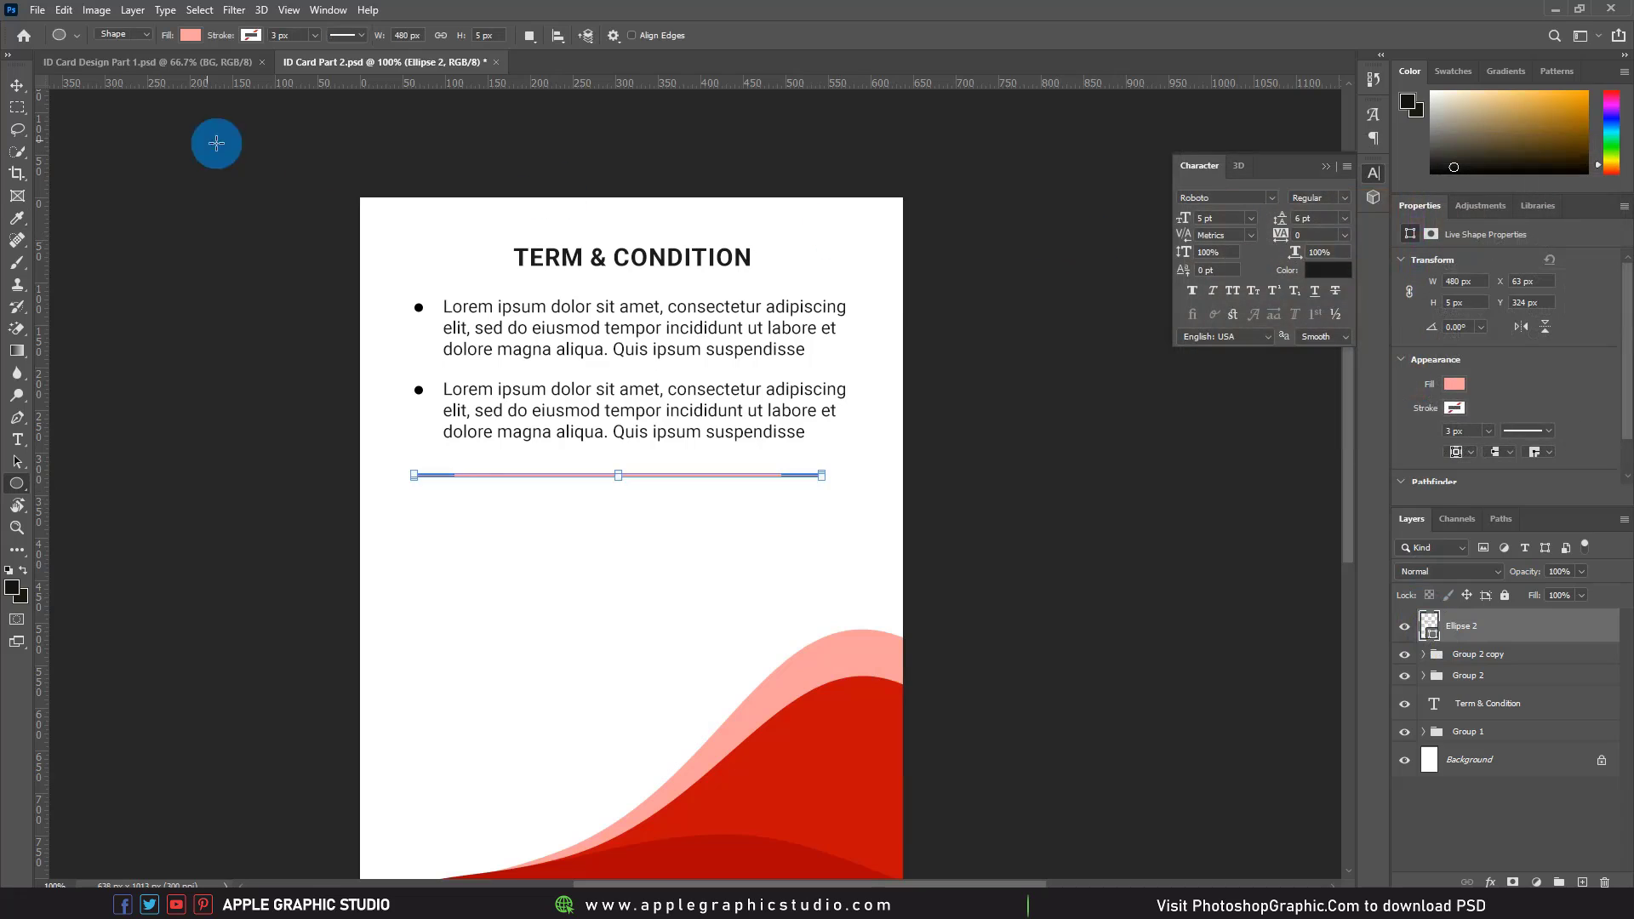
# Centre the pink line horizontally on the card and place a copy lower down.
pyautogui.click(20, 88)
pyautogui.click(201, 10)
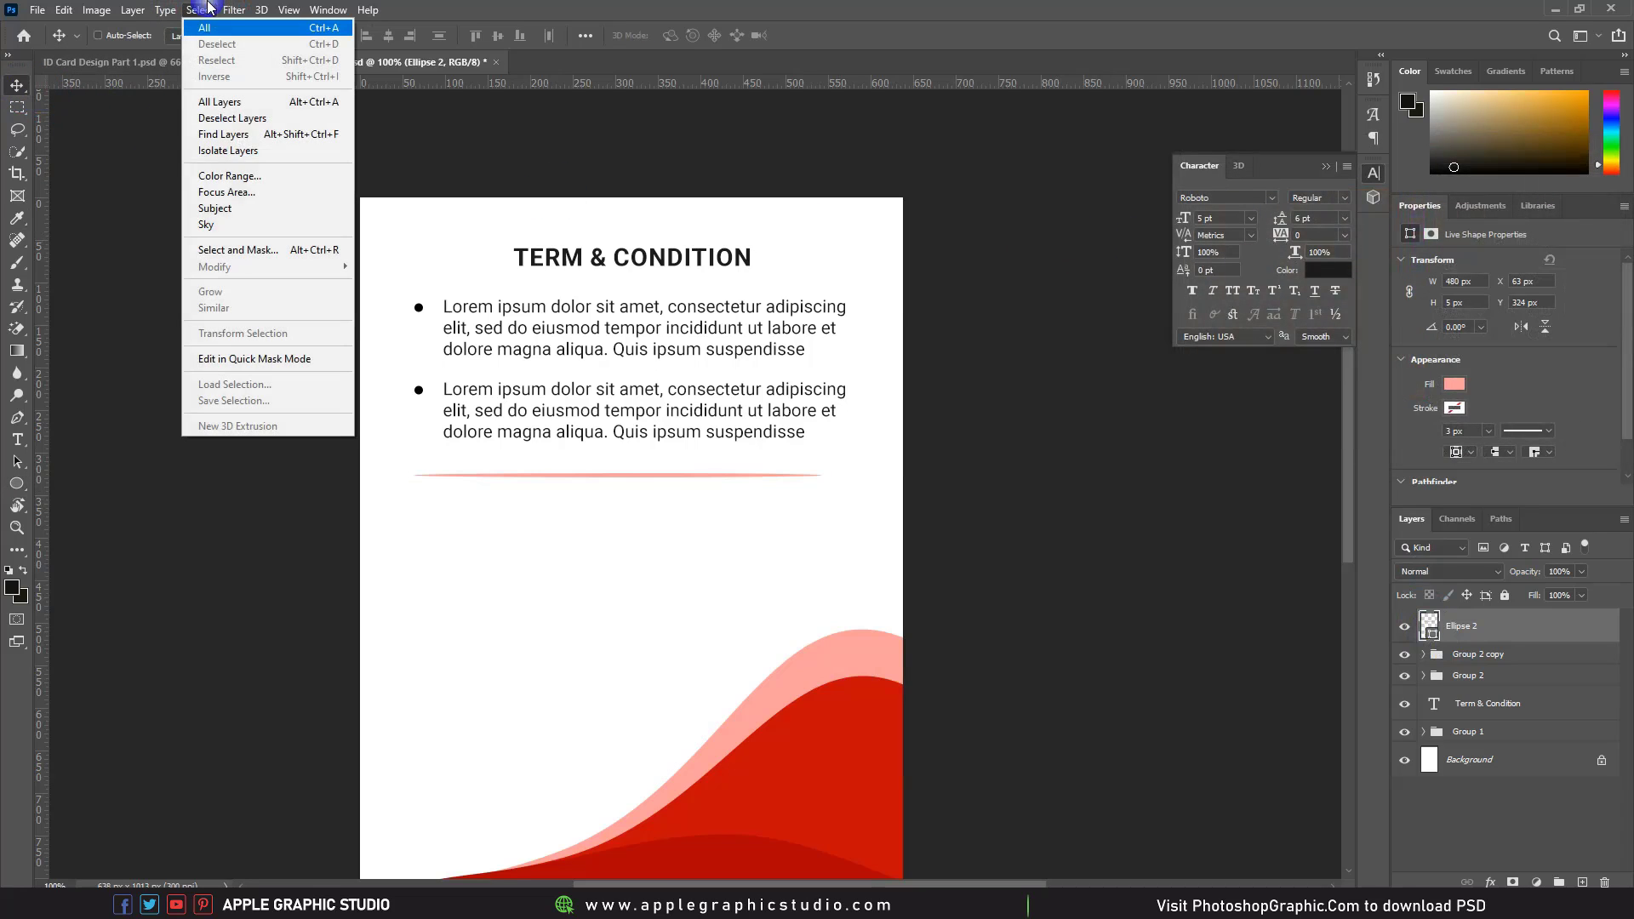
pyautogui.click(213, 34)
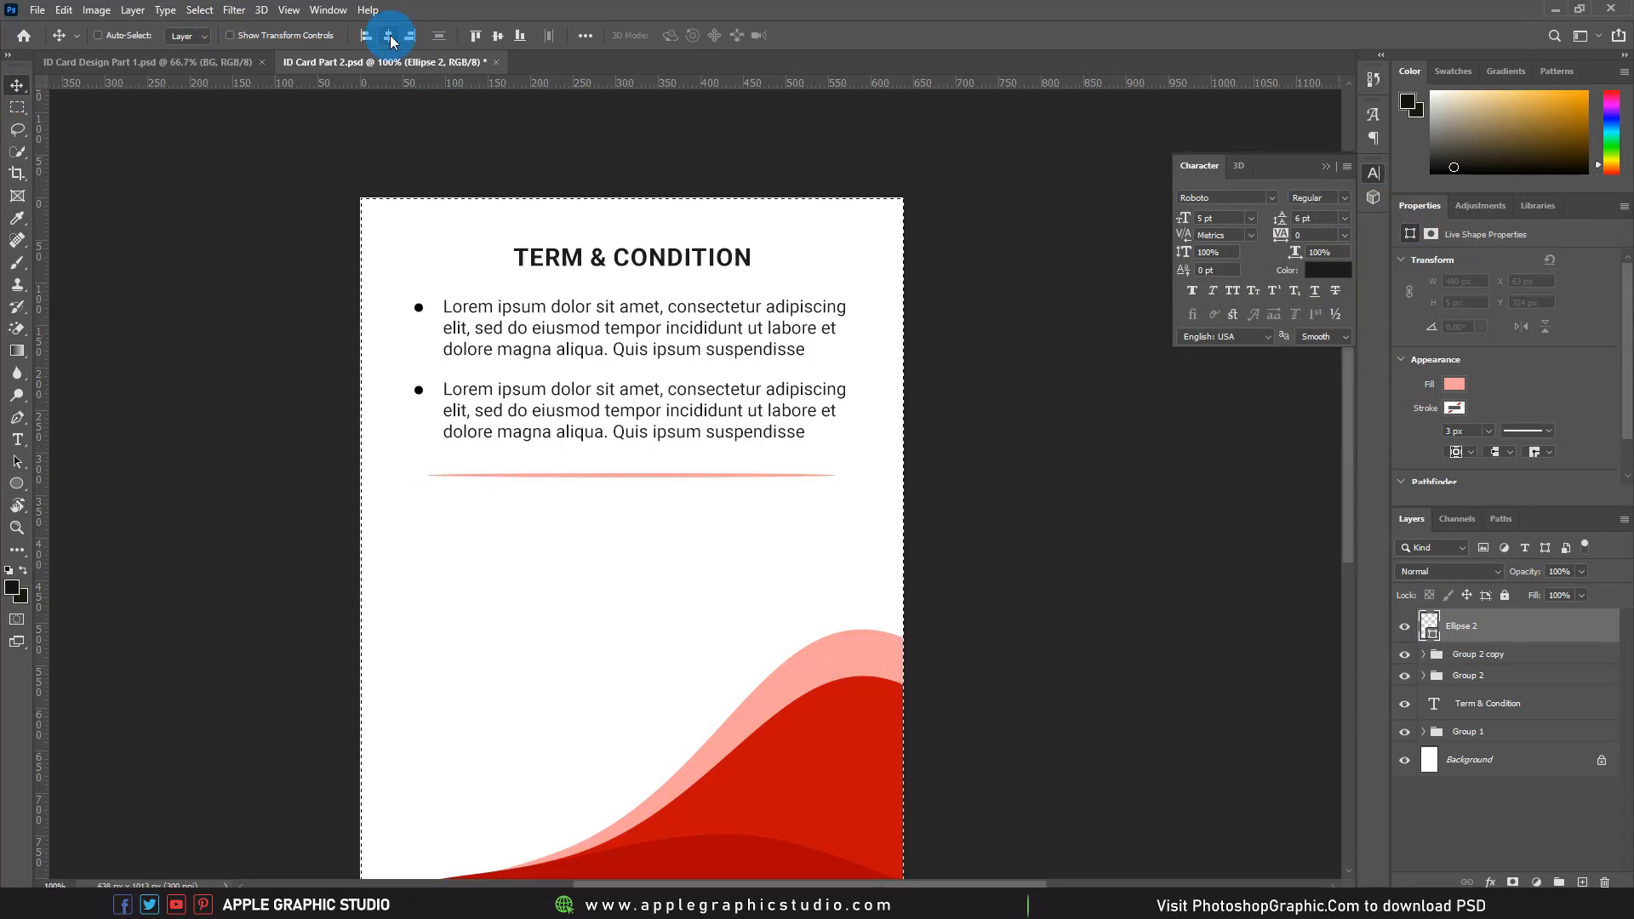
pyautogui.click(200, 10)
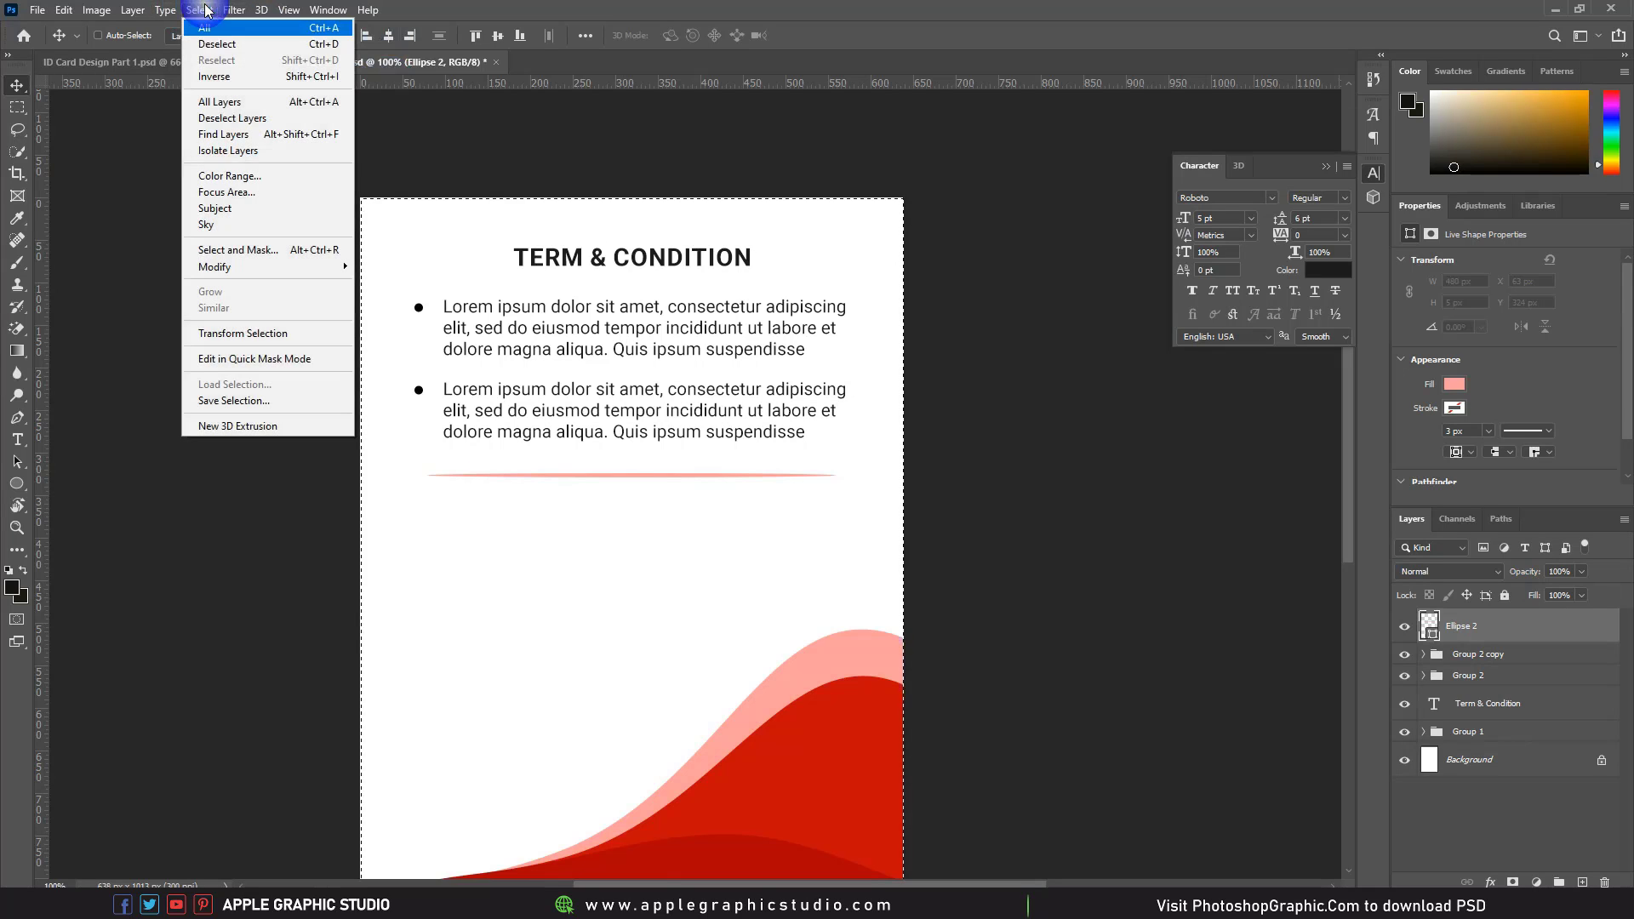
pyautogui.click(209, 43)
pyautogui.click(1095, 406)
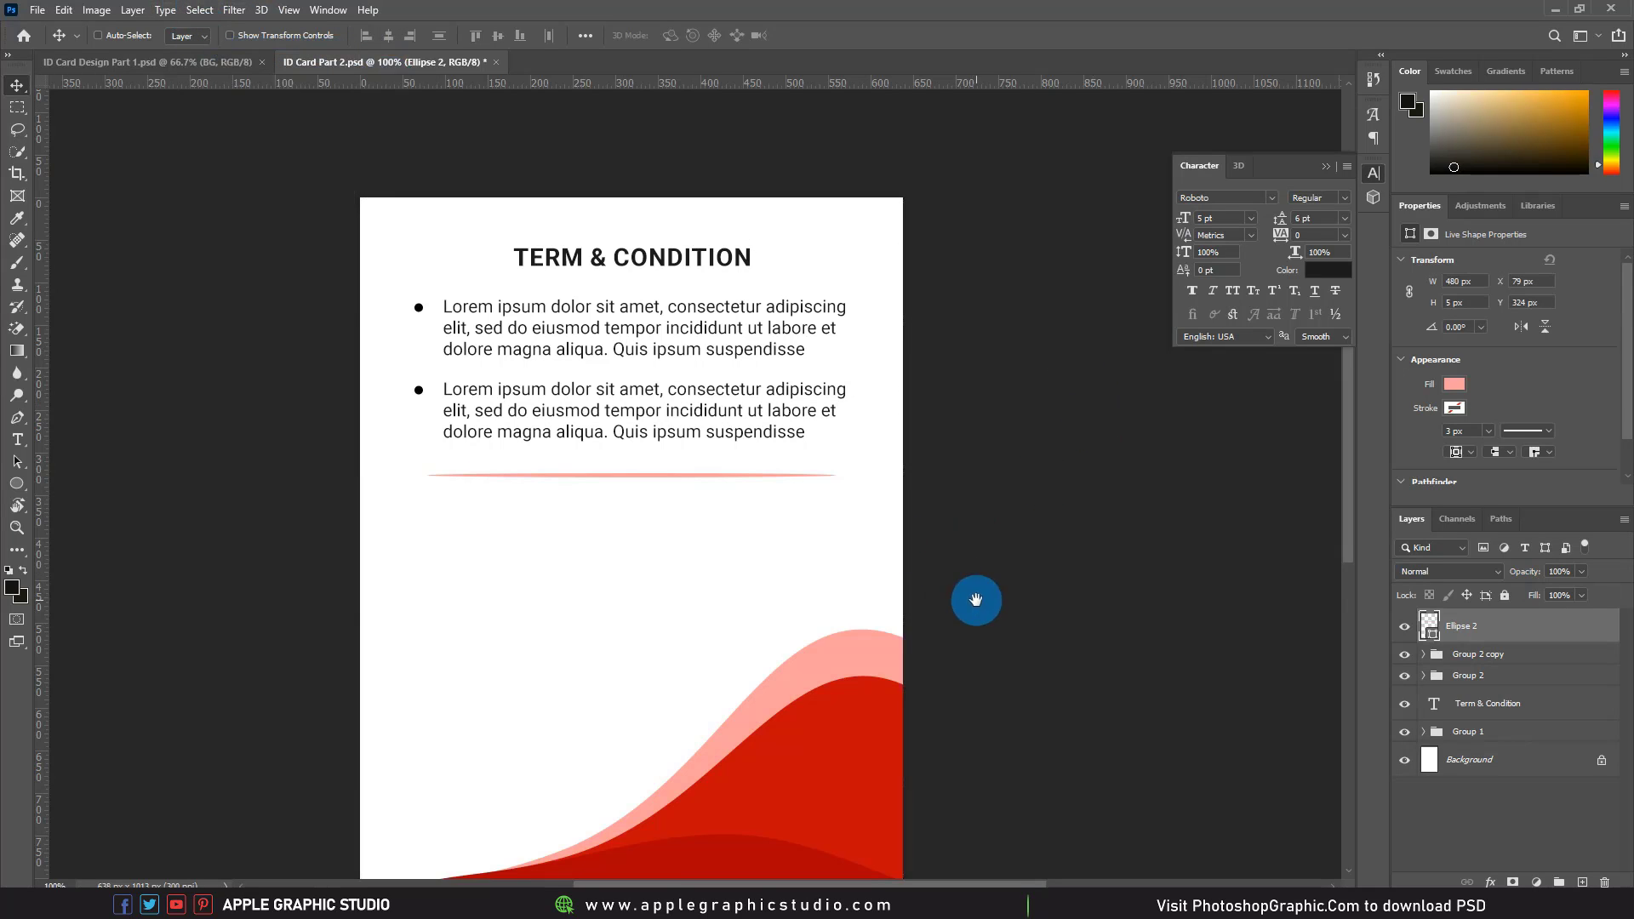
pyautogui.scroll(-2, 981, 489)
pyautogui.moveTo(687, 372); pyautogui.dragTo(685, 475)
pyautogui.click(1021, 494)
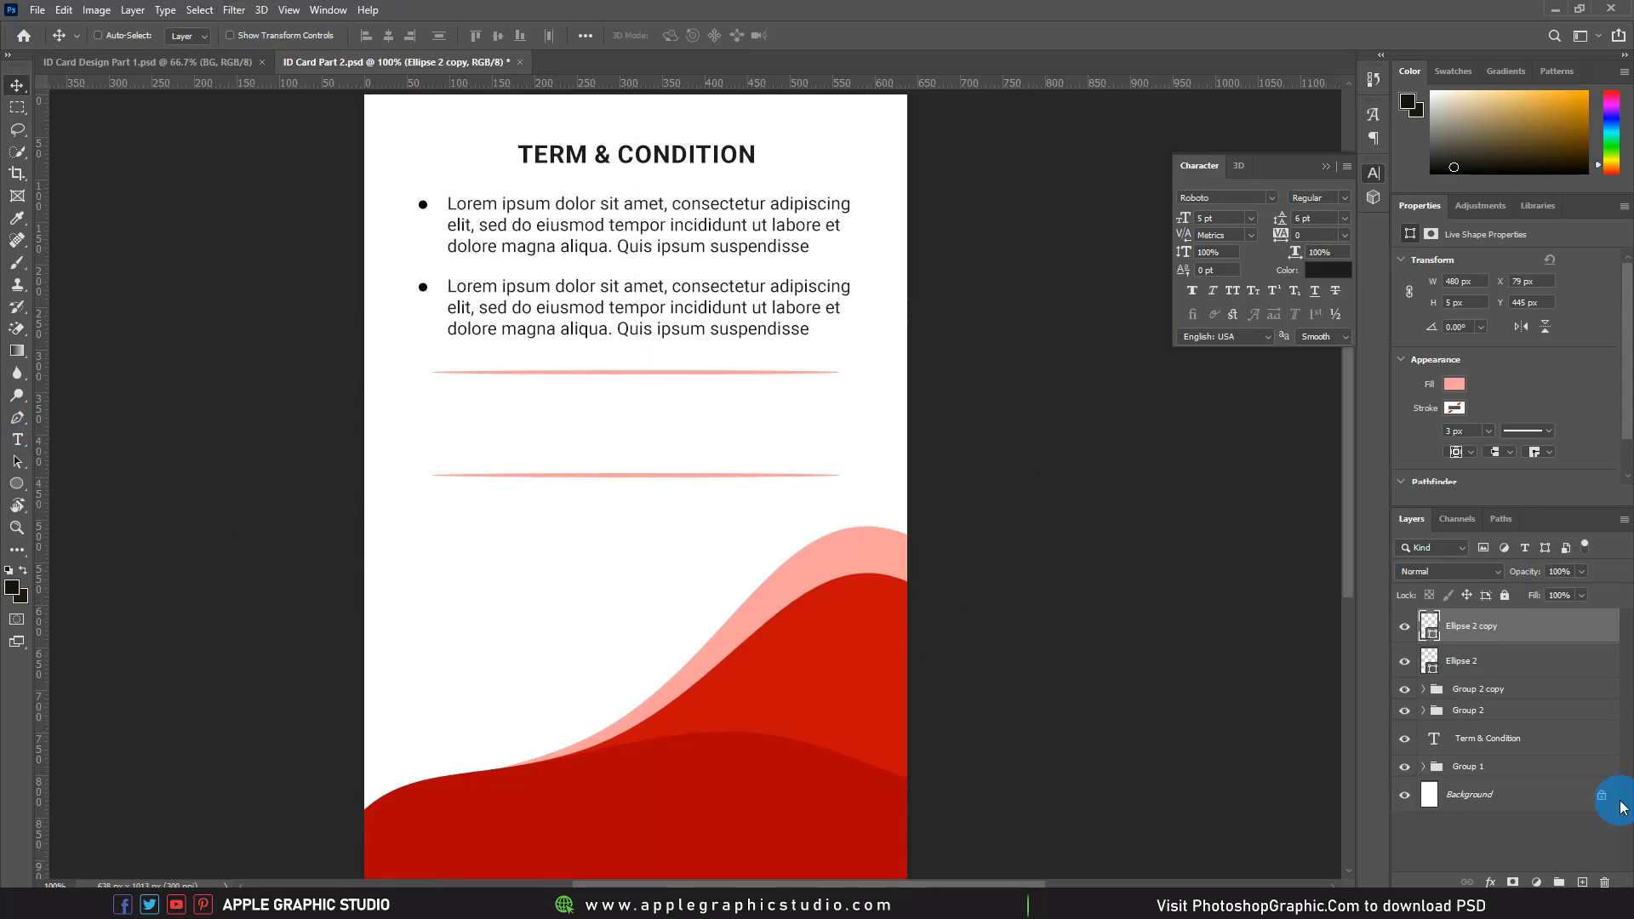
# Type the 'Date Joined:' and 'Date Expired:' labels between the pink lines.
pyautogui.click(1578, 882)
pyautogui.click(17, 440)
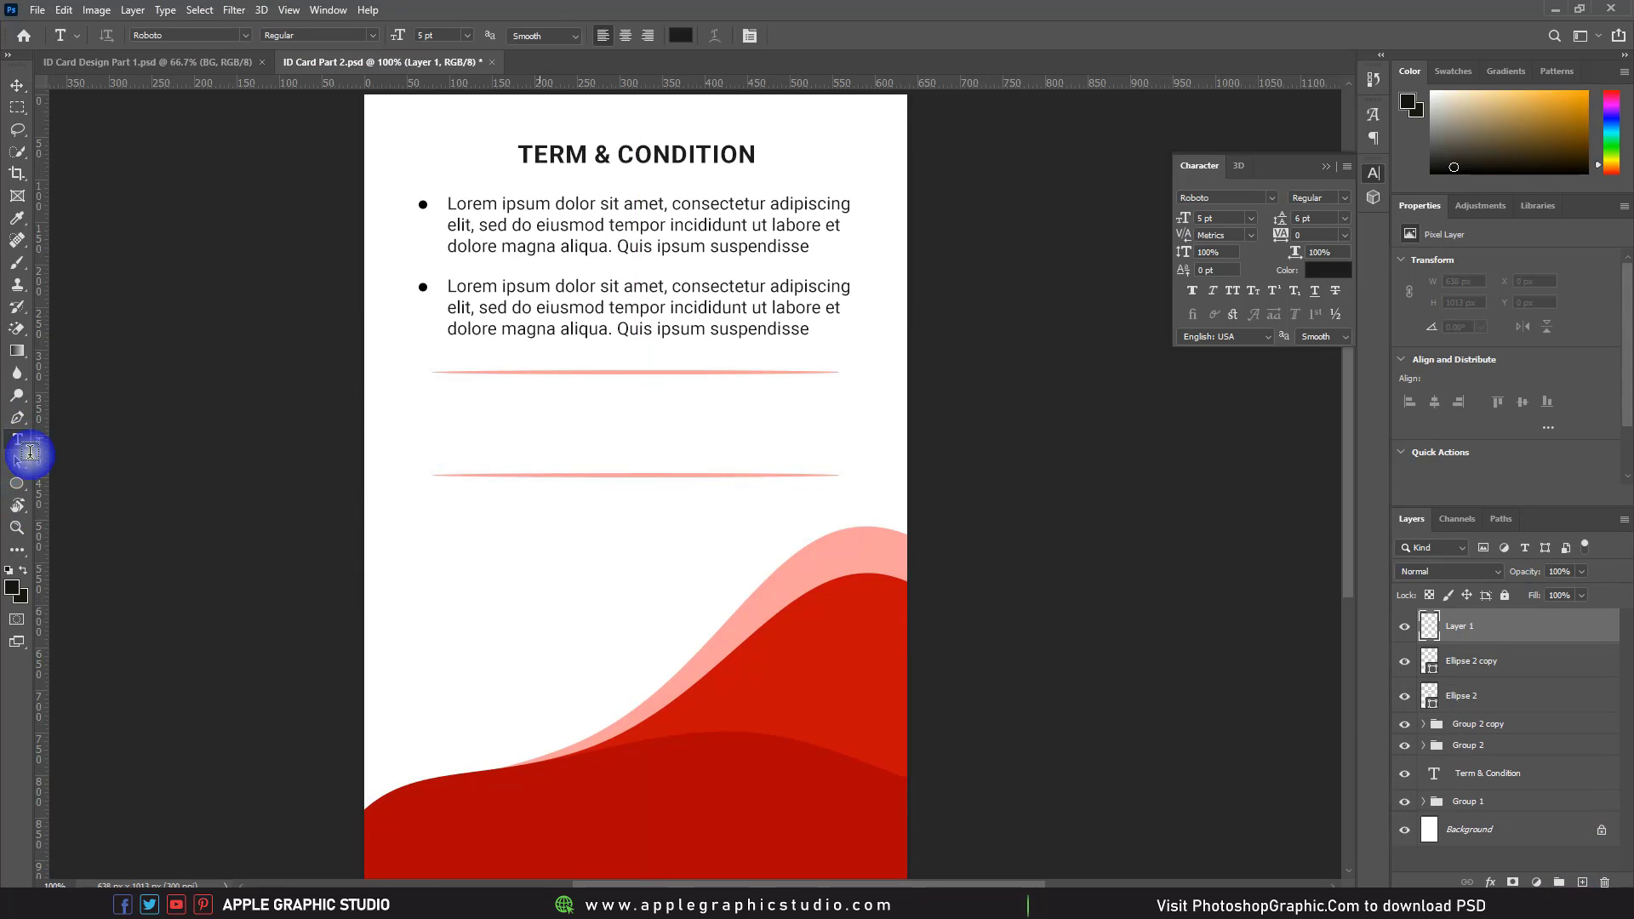
pyautogui.click(501, 414)
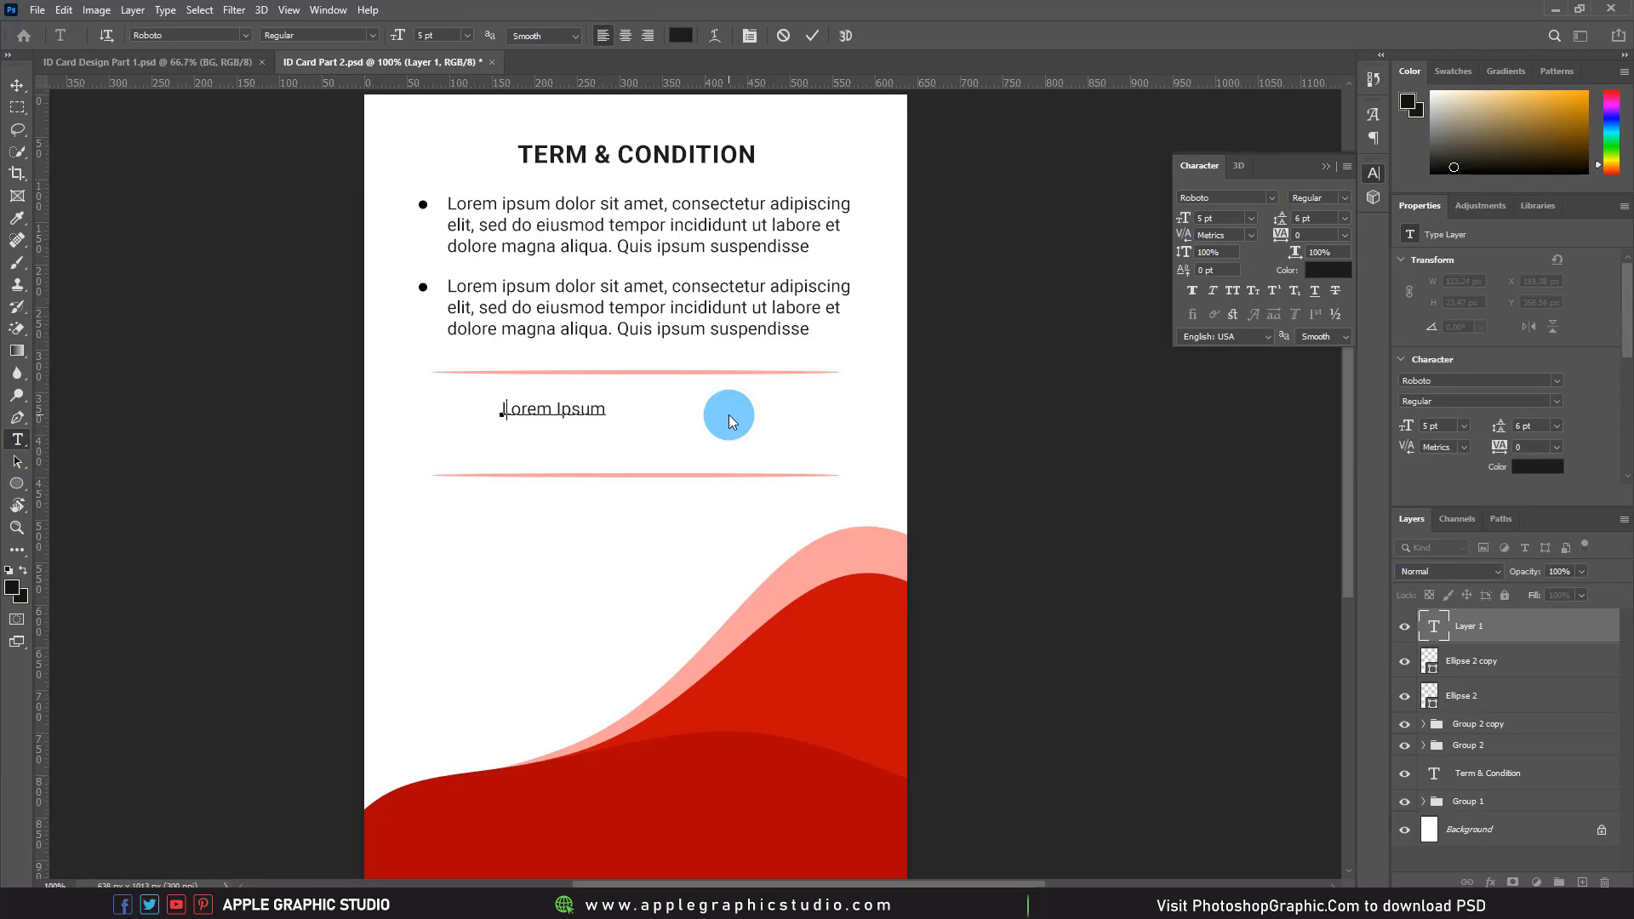
pyautogui.write('Date ')
pyautogui.write('Joine')
pyautogui.write('d')
pyautogui.write(' : ')
pyautogui.write('D')
pyautogui.write('ate Ex')
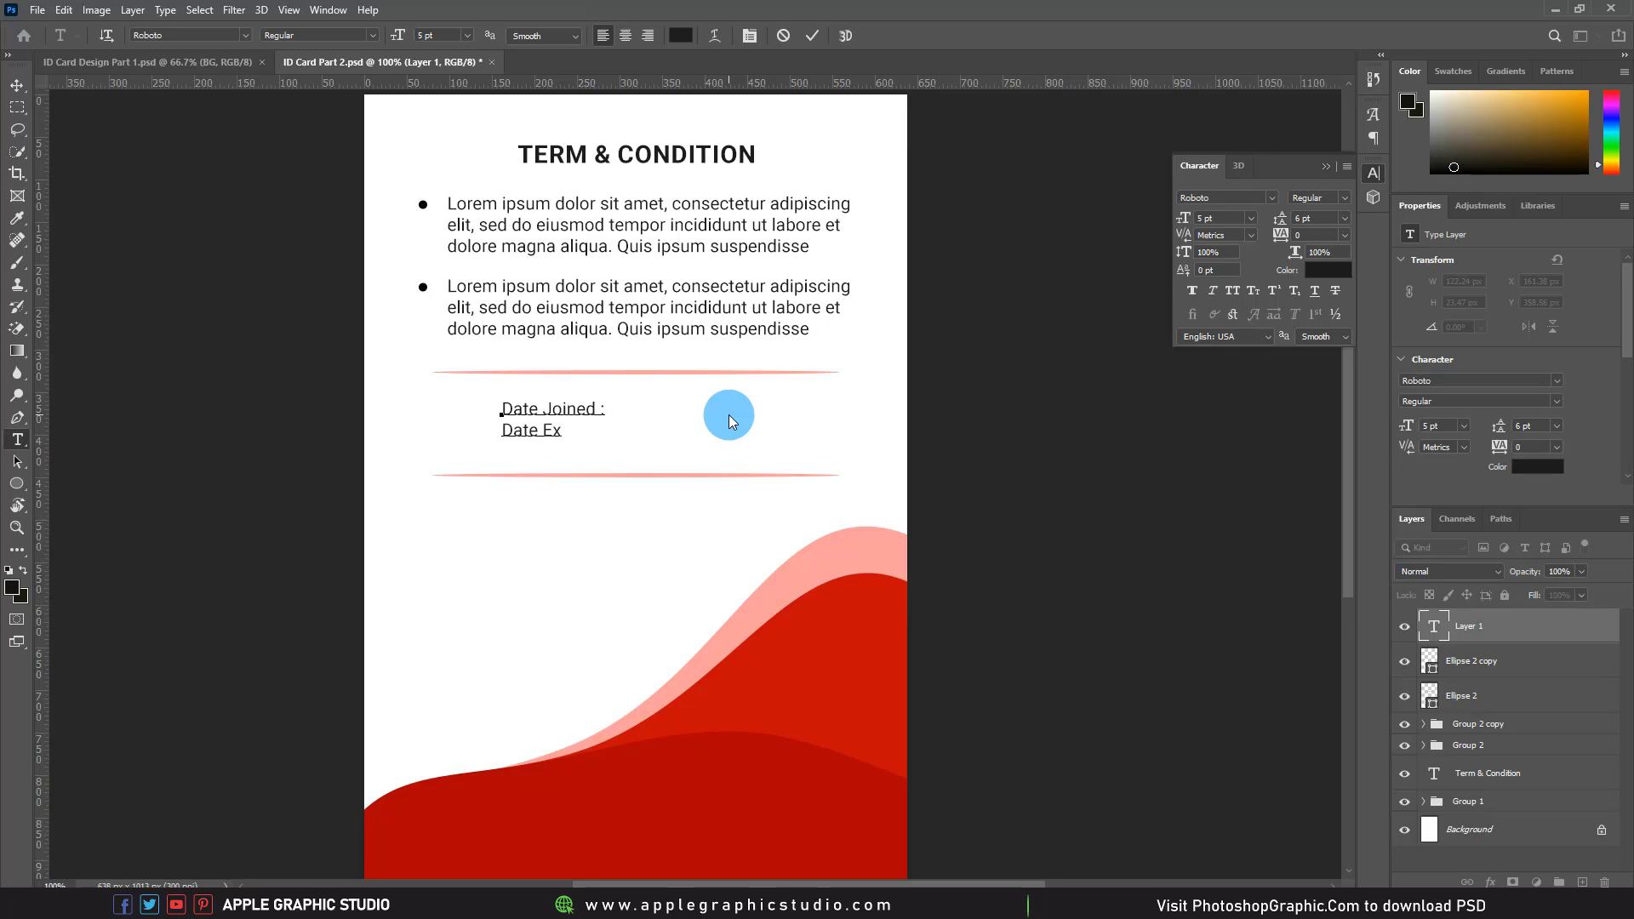
pyautogui.write('pired:')
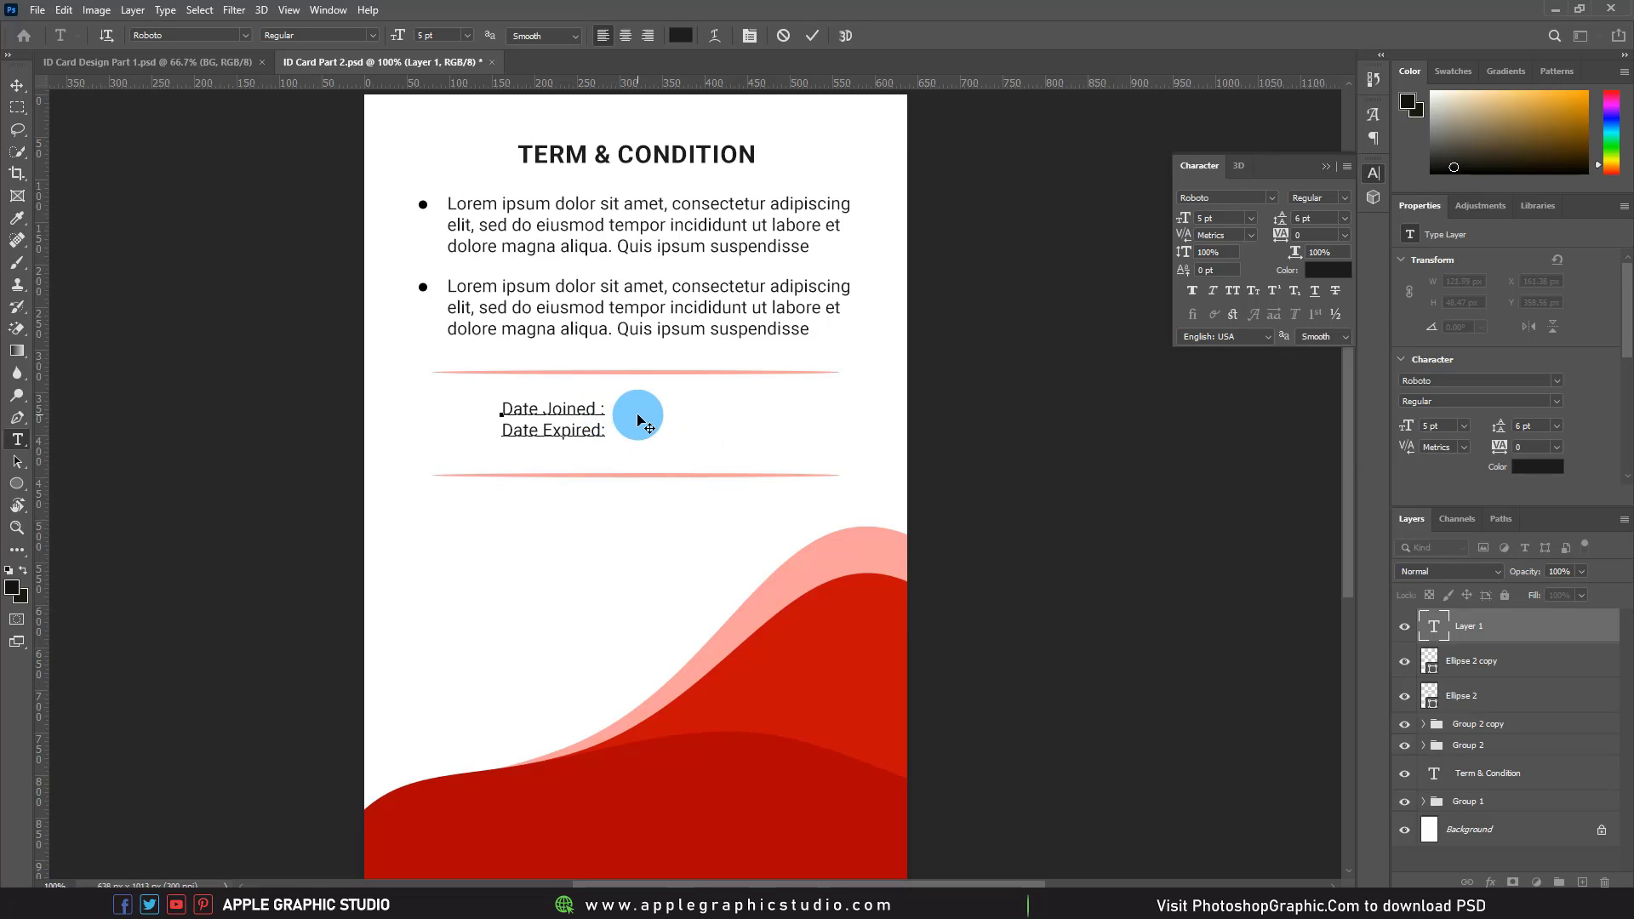
pyautogui.press('Delete')
pyautogui.click(321, 248)
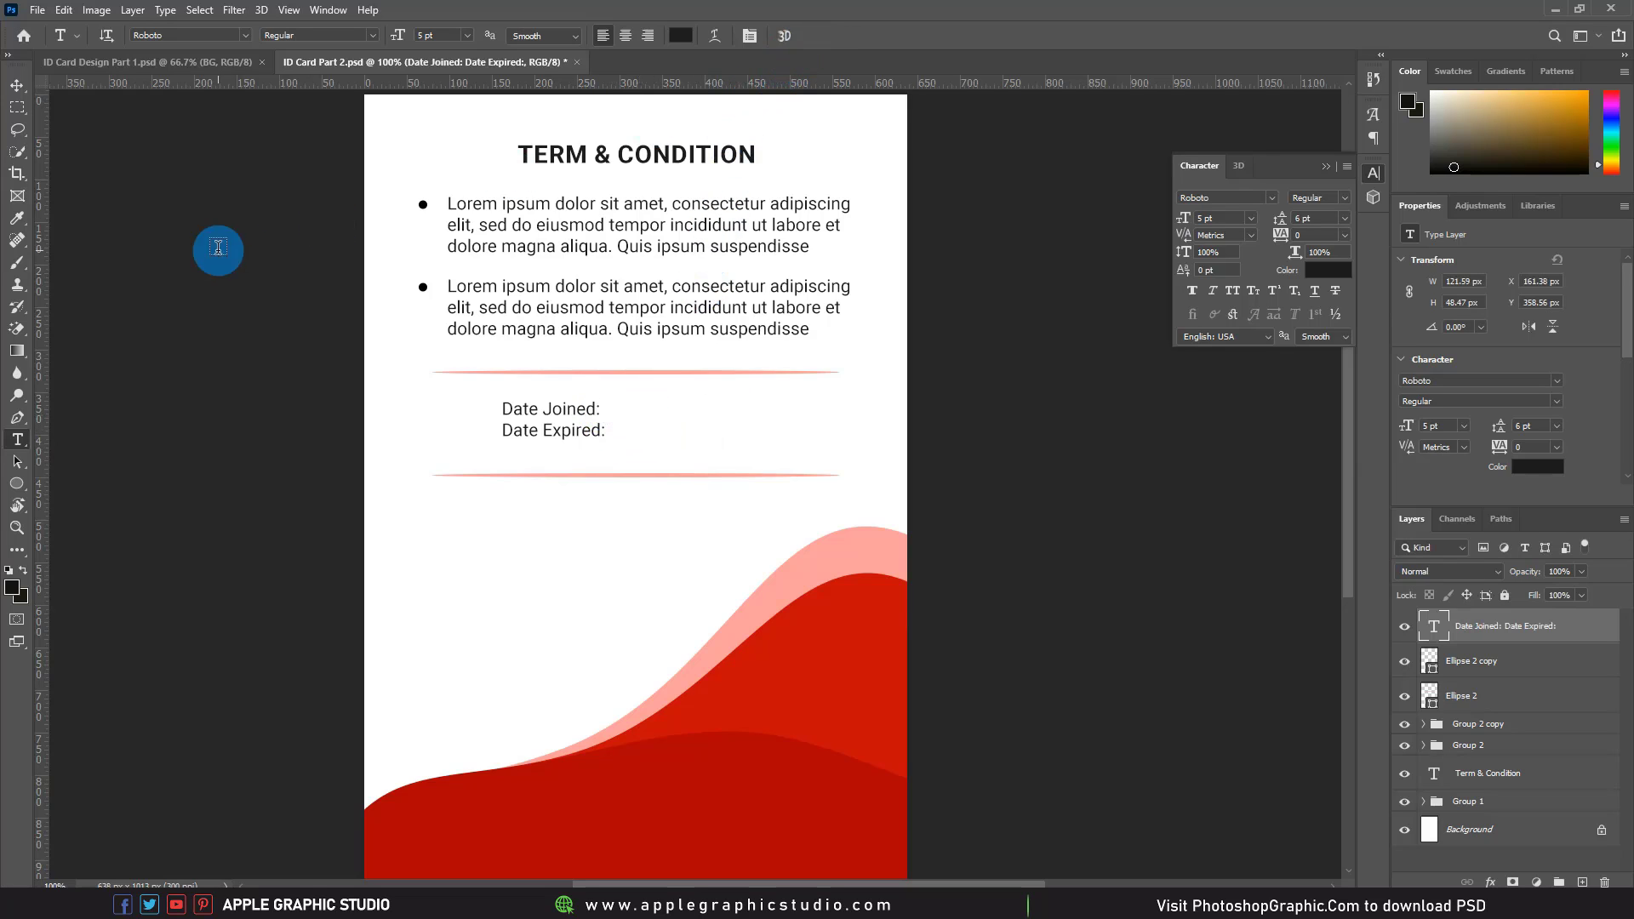
pyautogui.click(16, 85)
pyautogui.moveTo(642, 463); pyautogui.dragTo(601, 411)
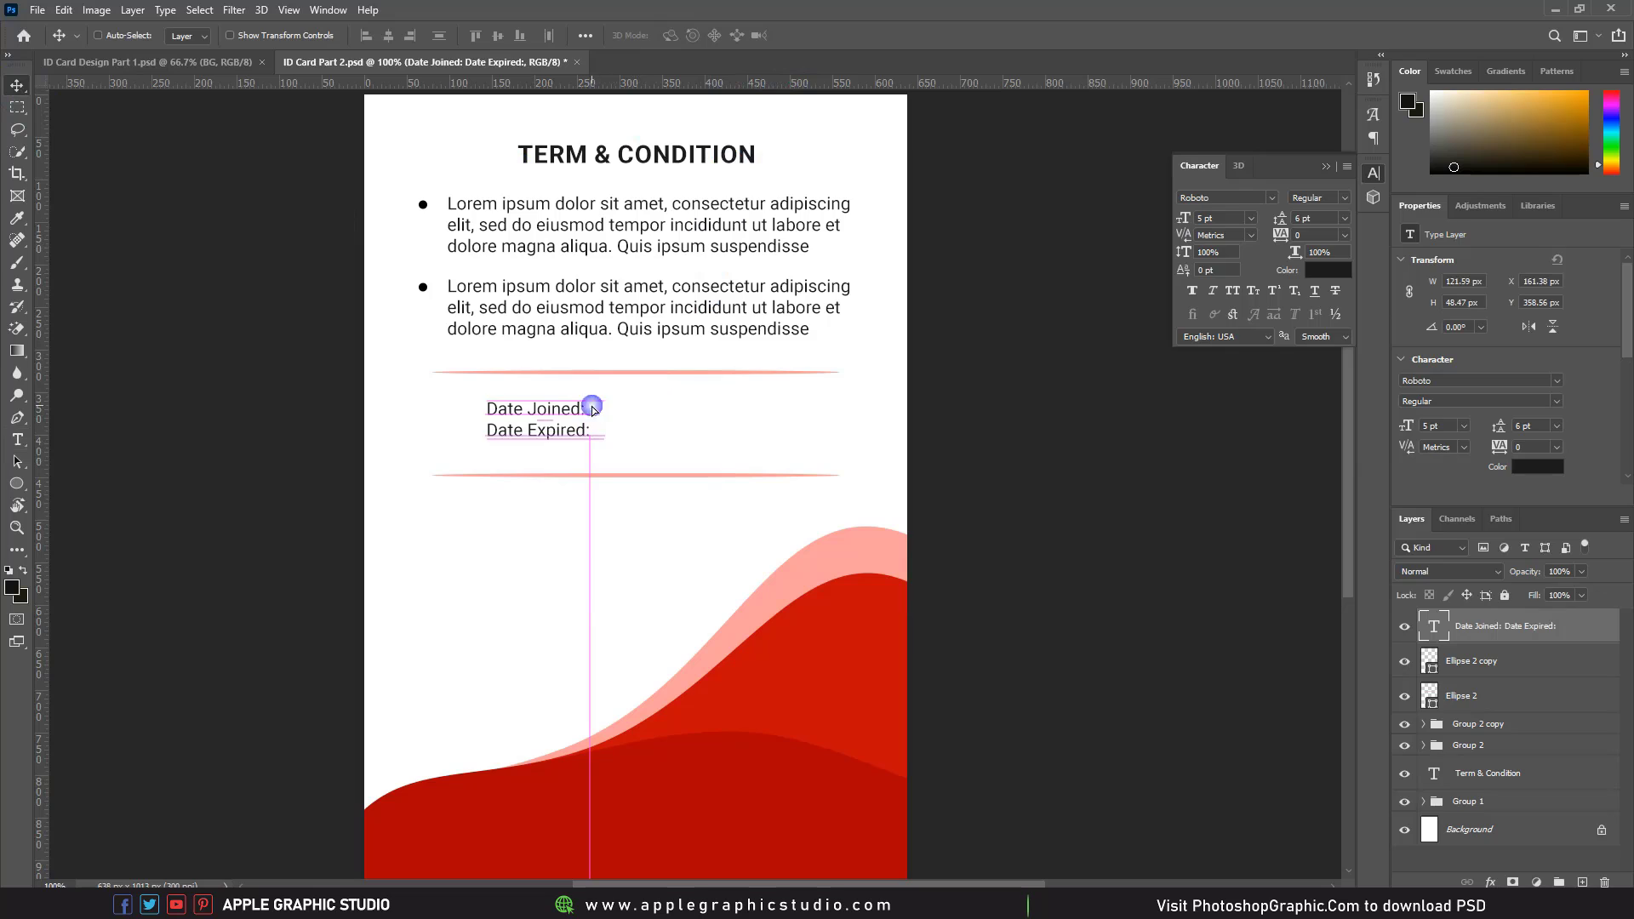
# Add the dates 15/12/2022 and 15/12/2029 after the two date labels.
pyautogui.click(17, 439)
pyautogui.click(582, 408)
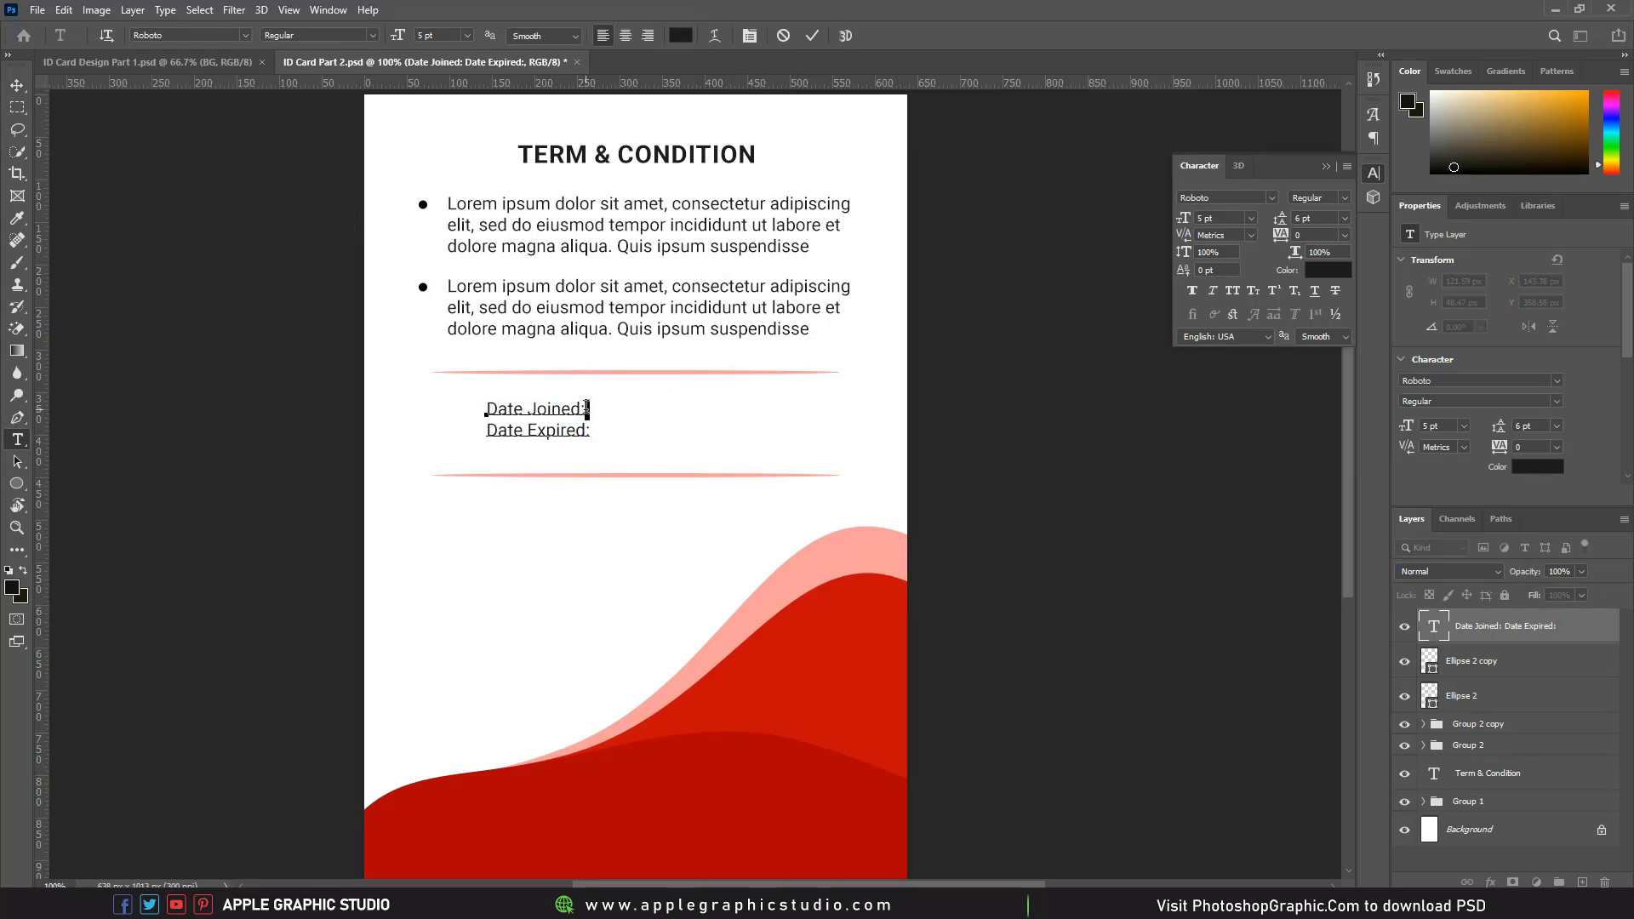
pyautogui.press('Return')
pyautogui.write('15/12/2022')
pyautogui.moveTo(606, 409); pyautogui.dragTo(725, 409)
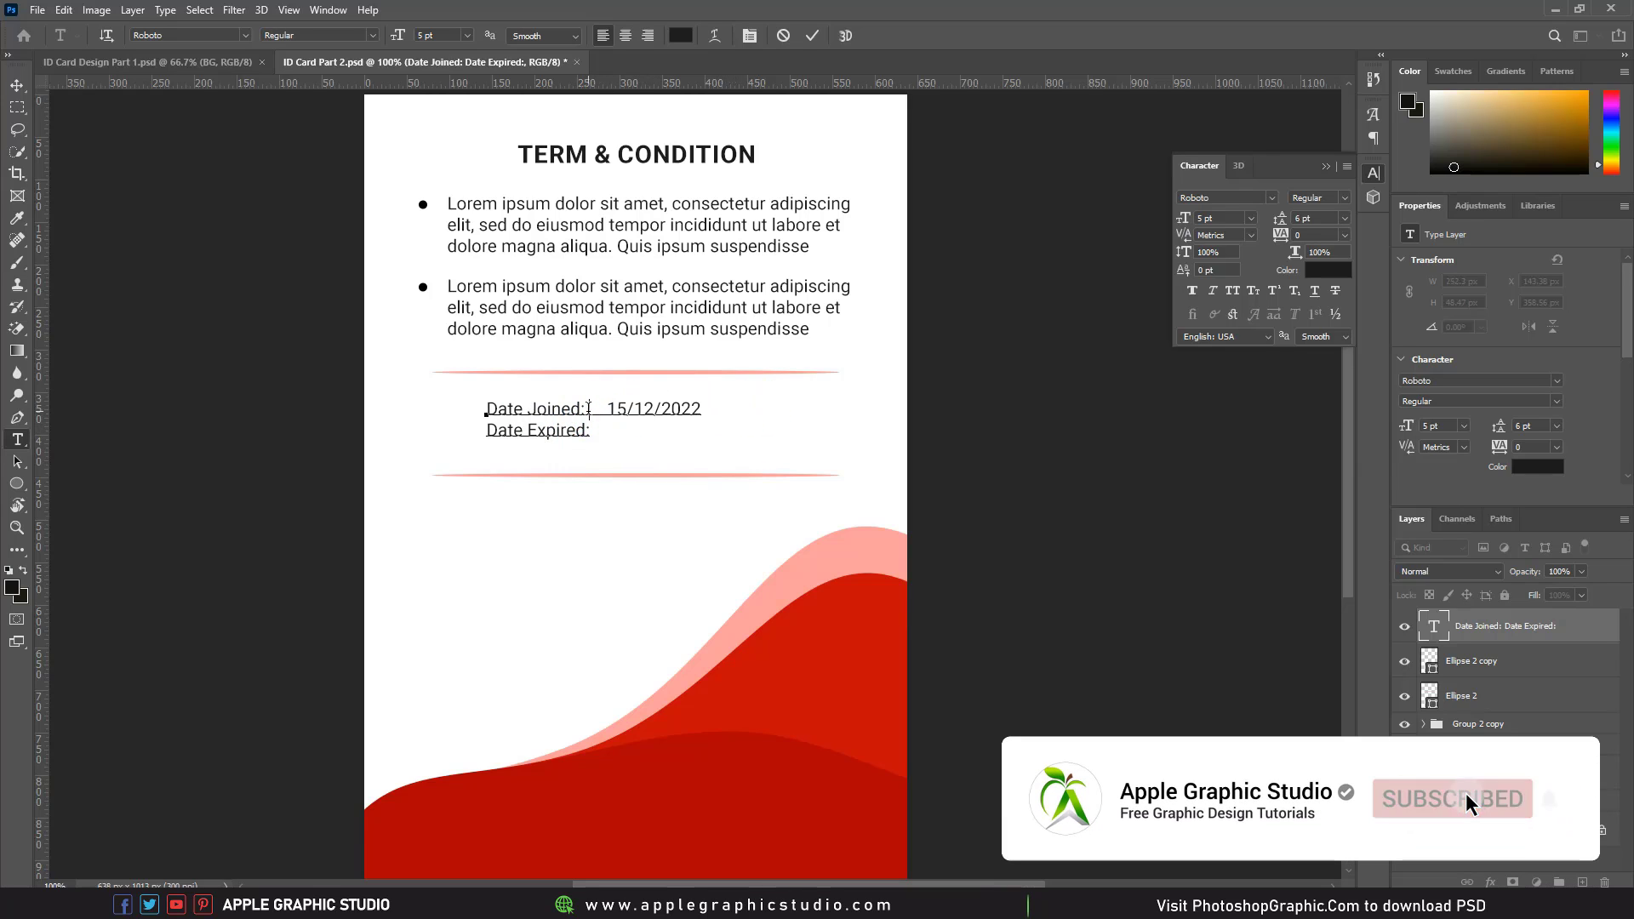
pyautogui.moveTo(590, 409); pyautogui.dragTo(725, 410)
pyautogui.hotkey('ctrl', 'c')
pyautogui.click(585, 430)
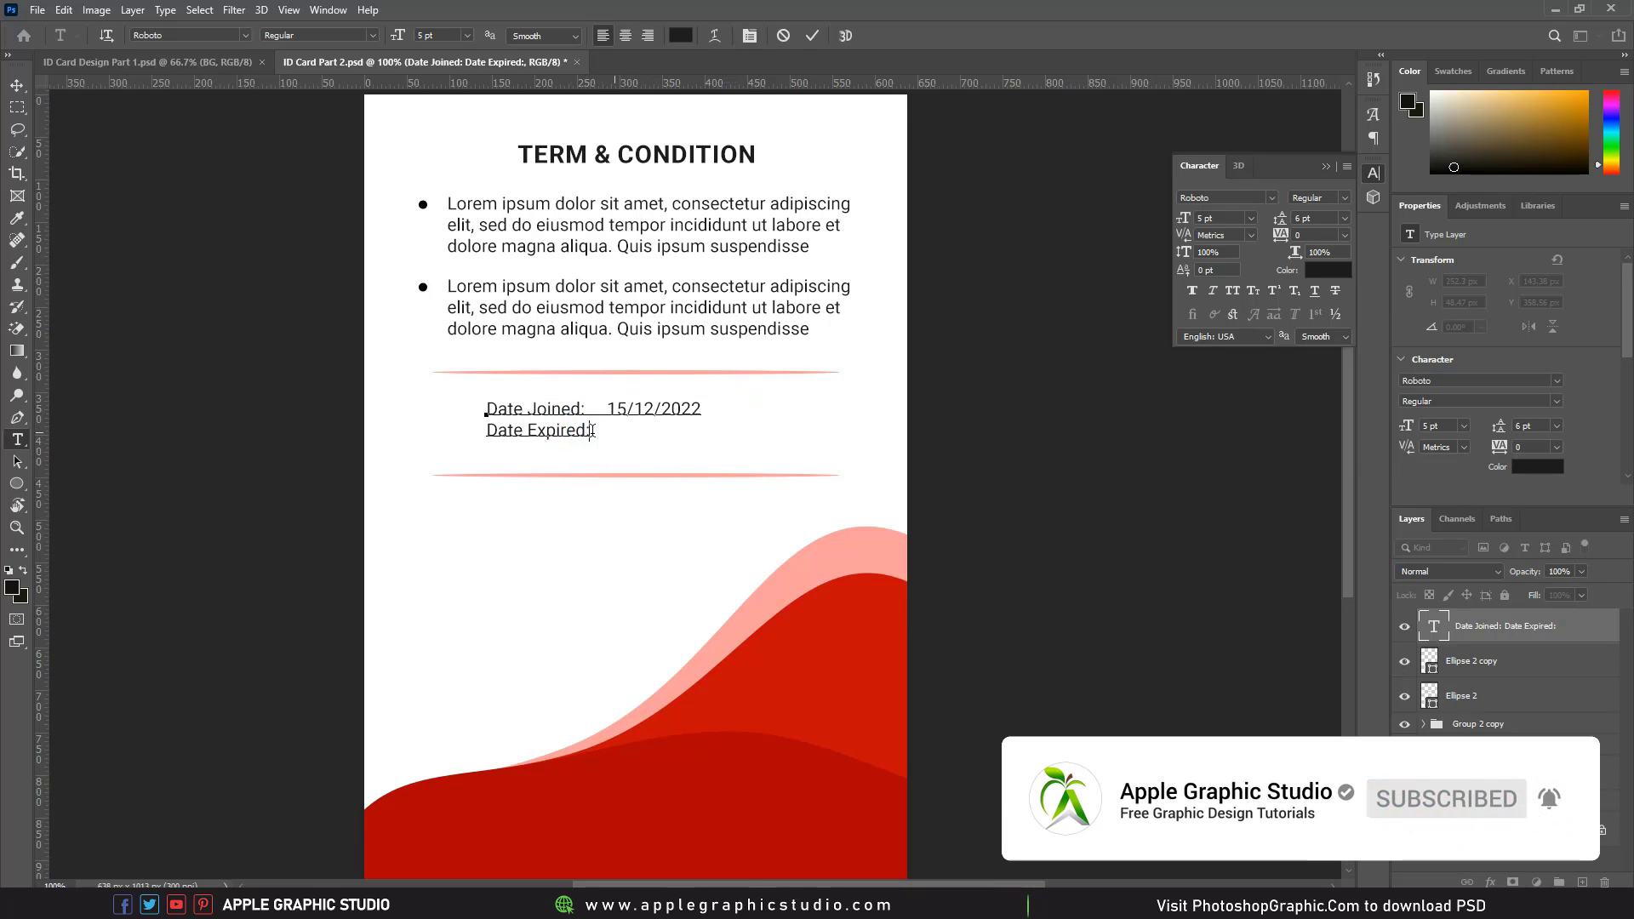
pyautogui.click(617, 436)
pyautogui.hotkey('ctrl', 'v')
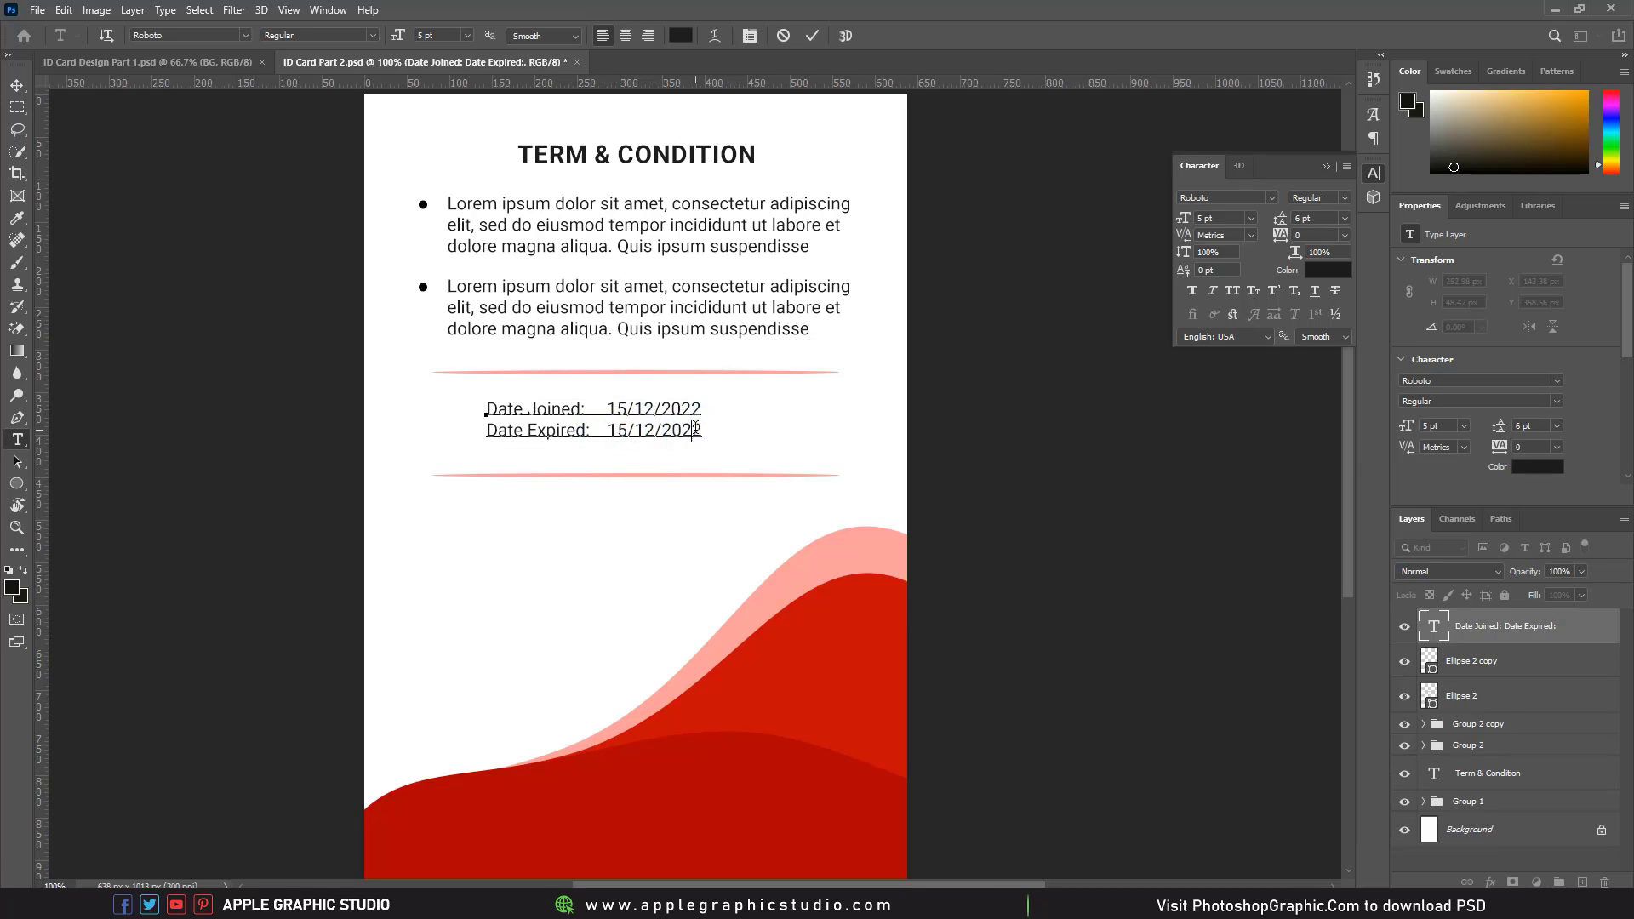
pyautogui.write('9')
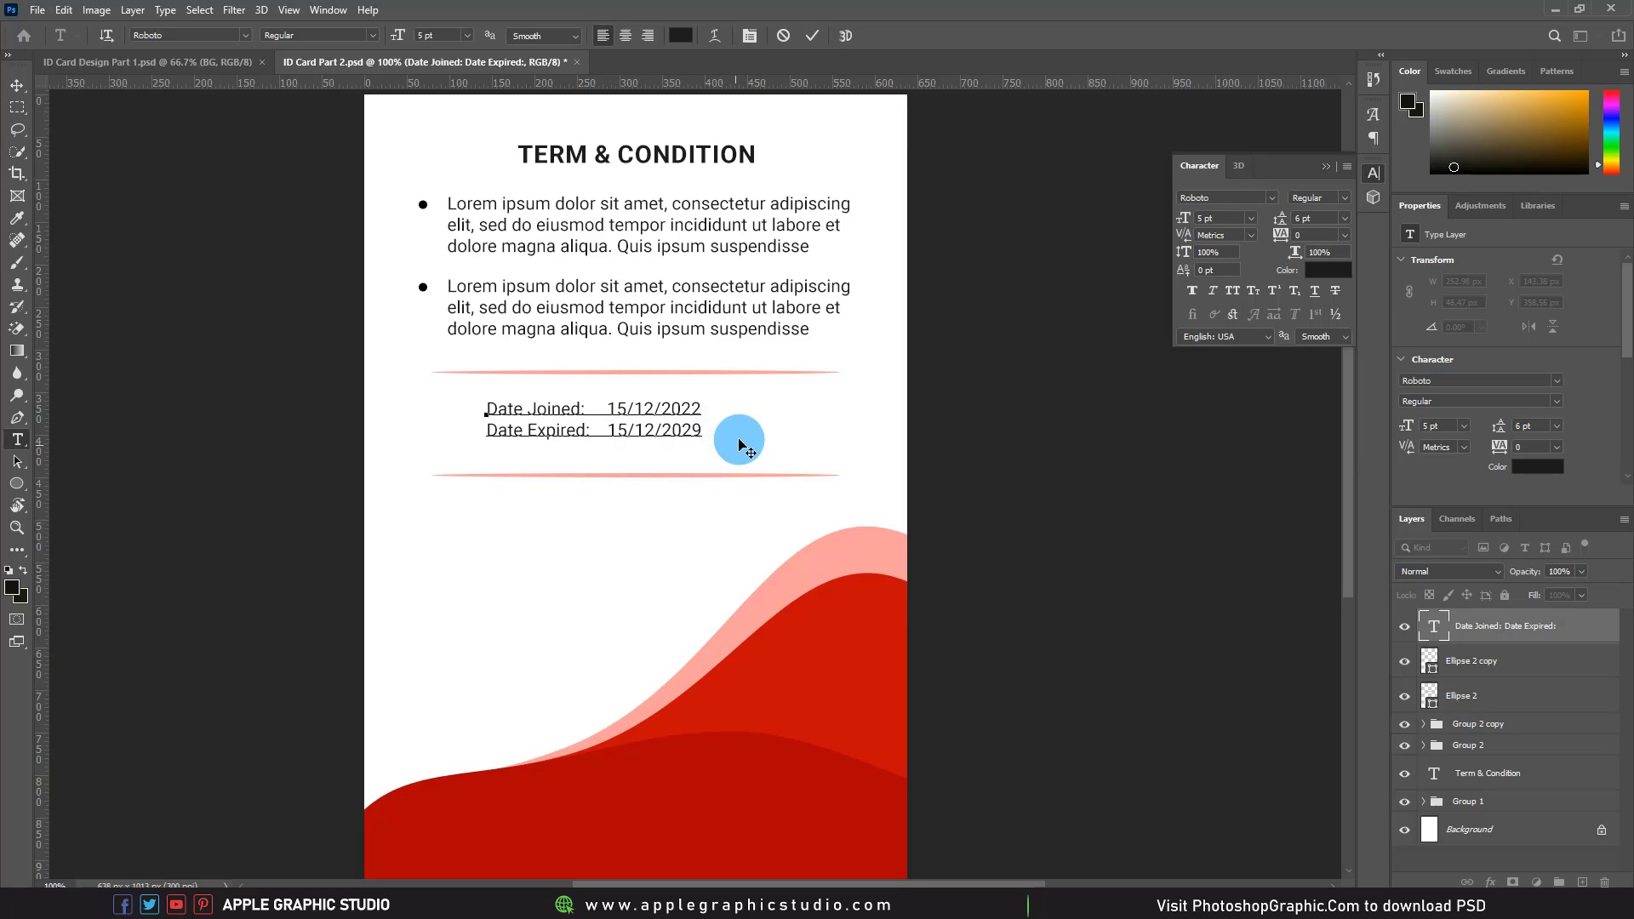
pyautogui.click(813, 38)
pyautogui.click(7, 87)
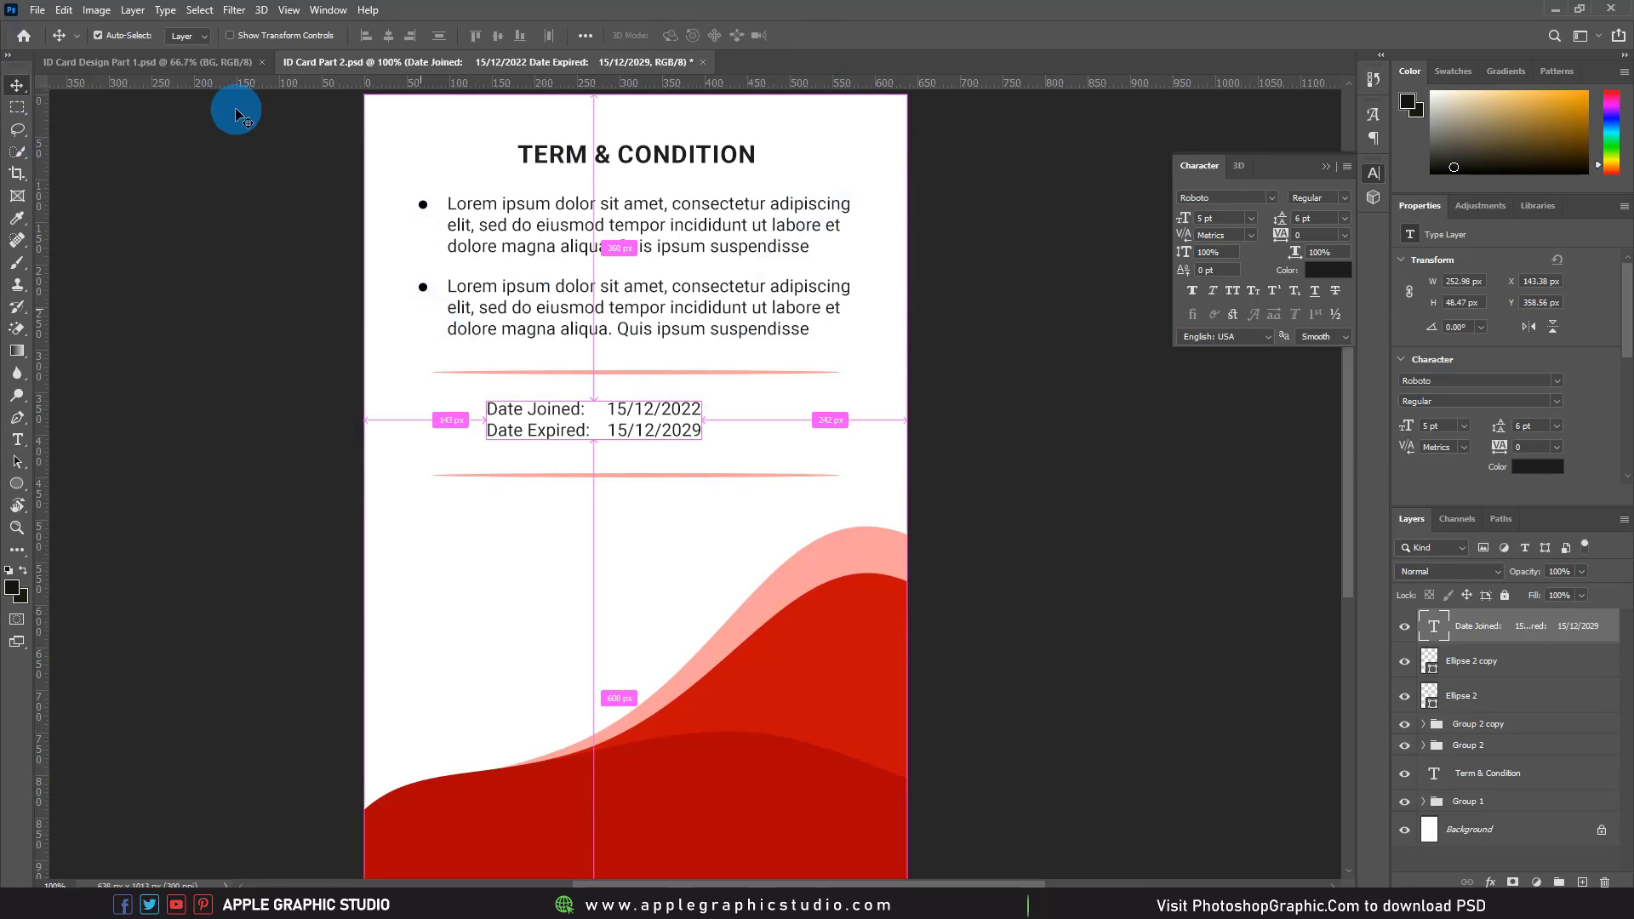
# Centre the date block horizontally and enlarge it slightly to about 5.67 pt.
pyautogui.click(199, 9)
pyautogui.click(205, 28)
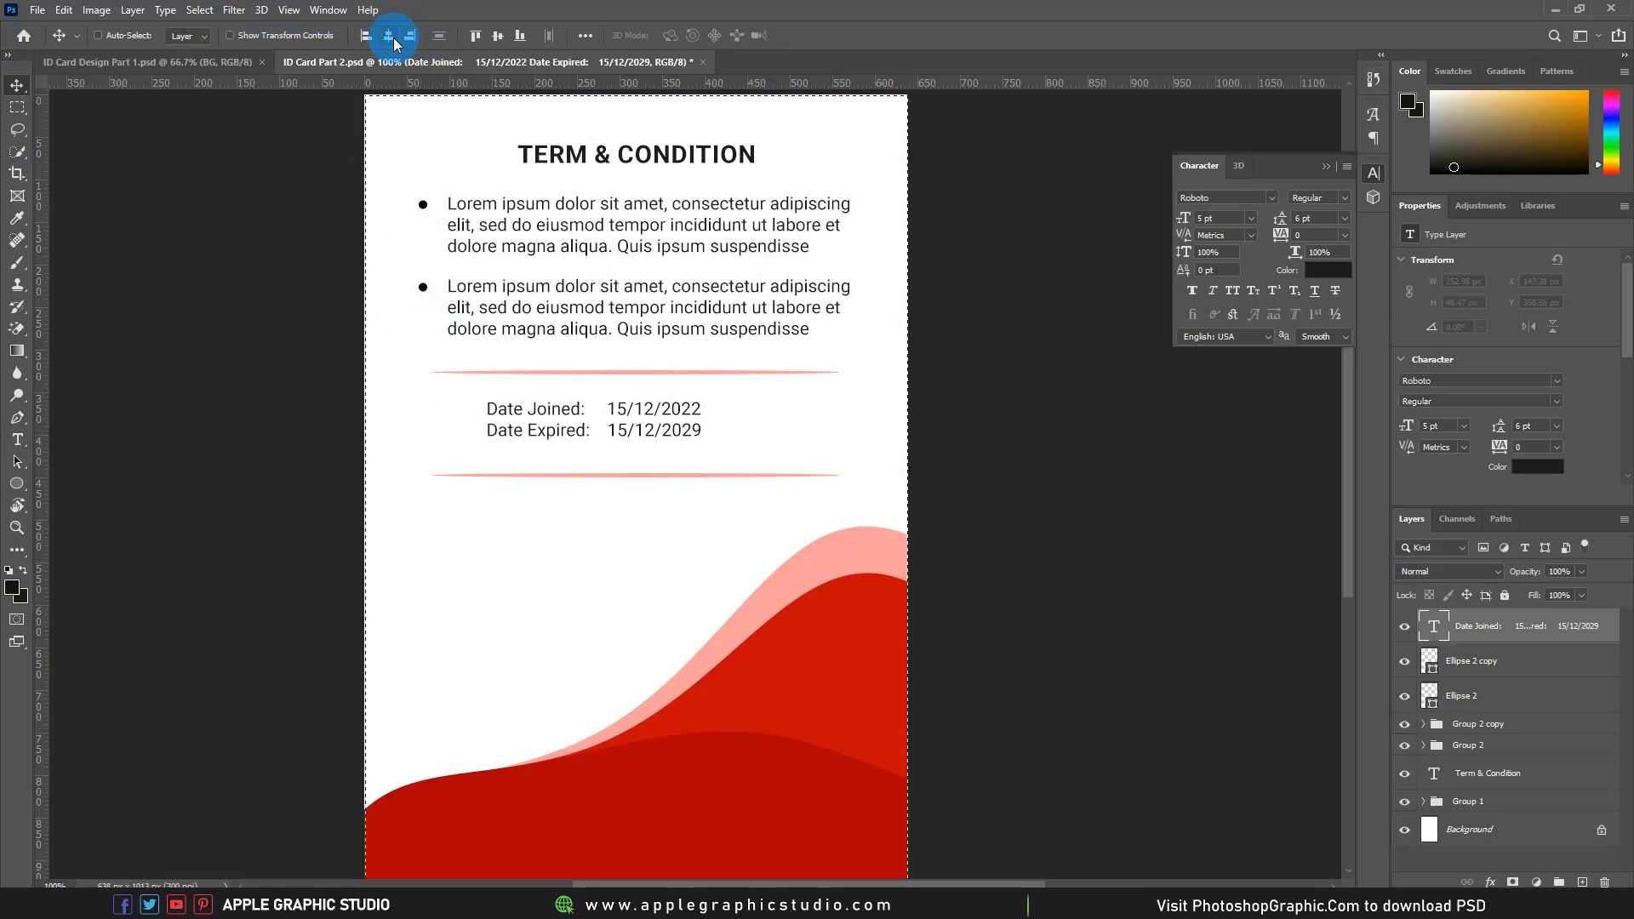
pyautogui.click(389, 36)
pyautogui.click(200, 9)
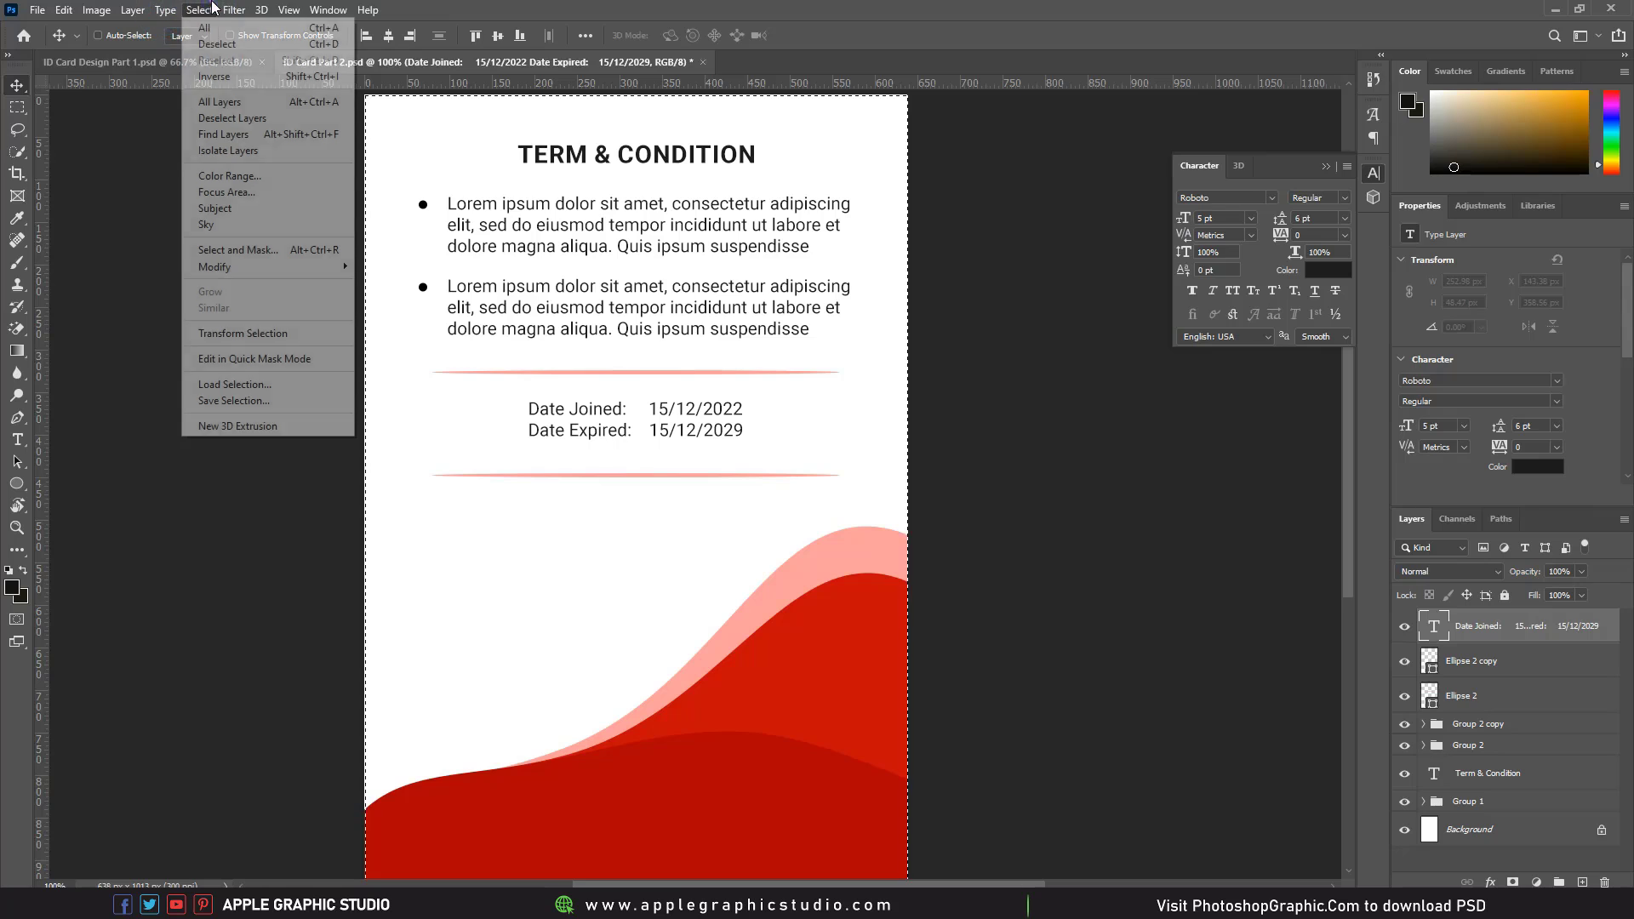
pyautogui.click(238, 38)
pyautogui.hotkey('ctrl', 't')
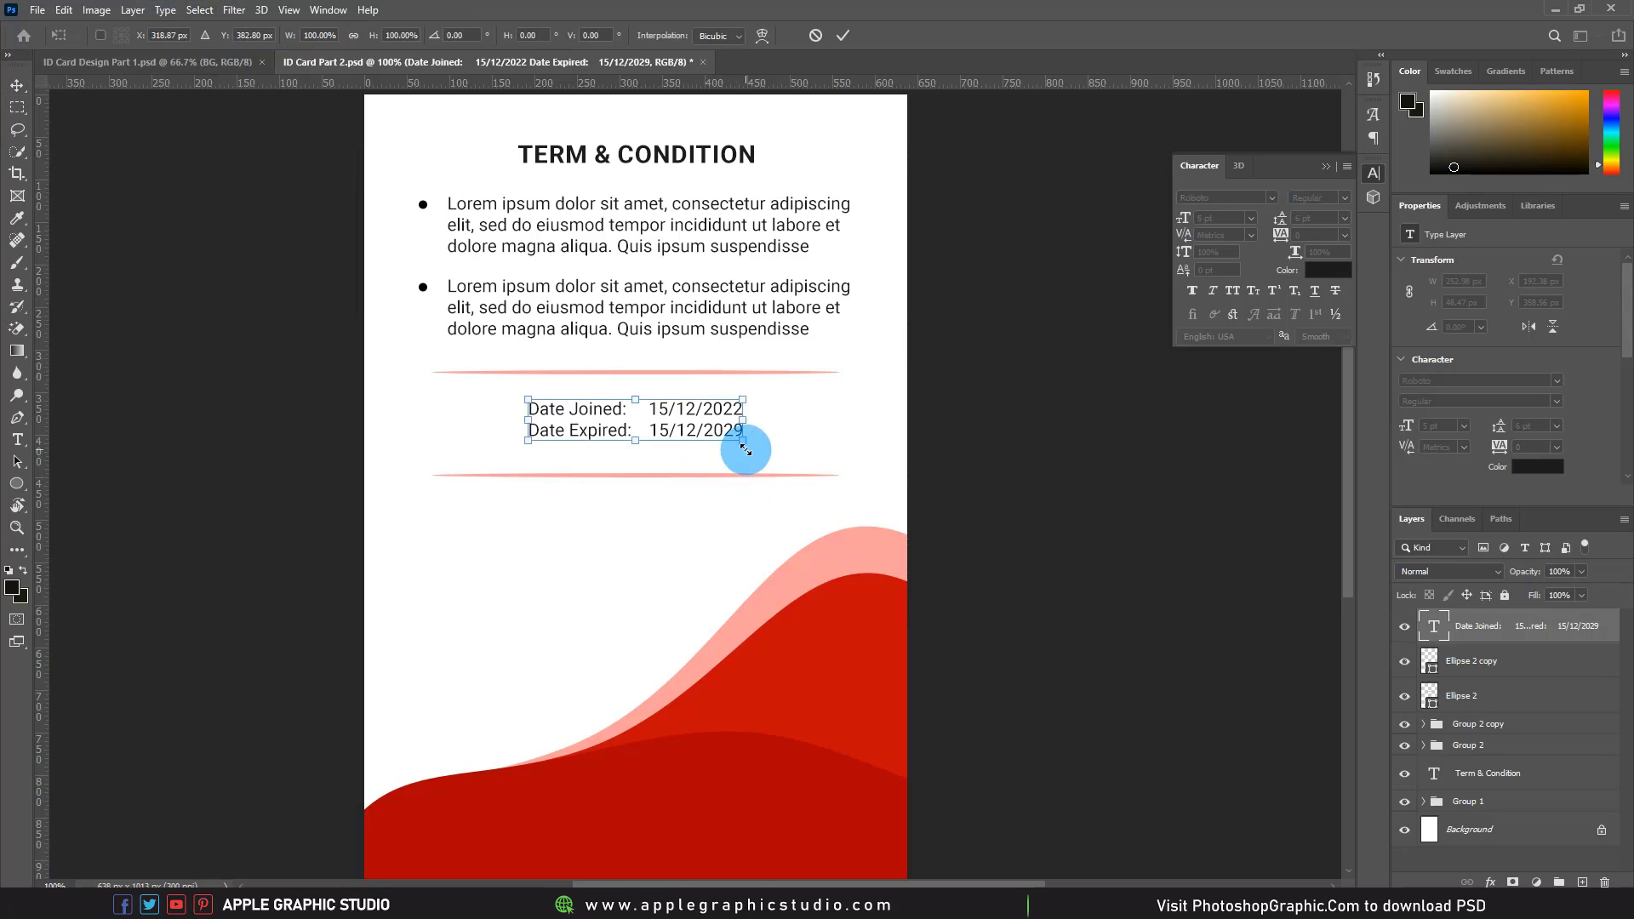
pyautogui.moveTo(748, 447); pyautogui.dragTo(764, 451)
pyautogui.click(843, 35)
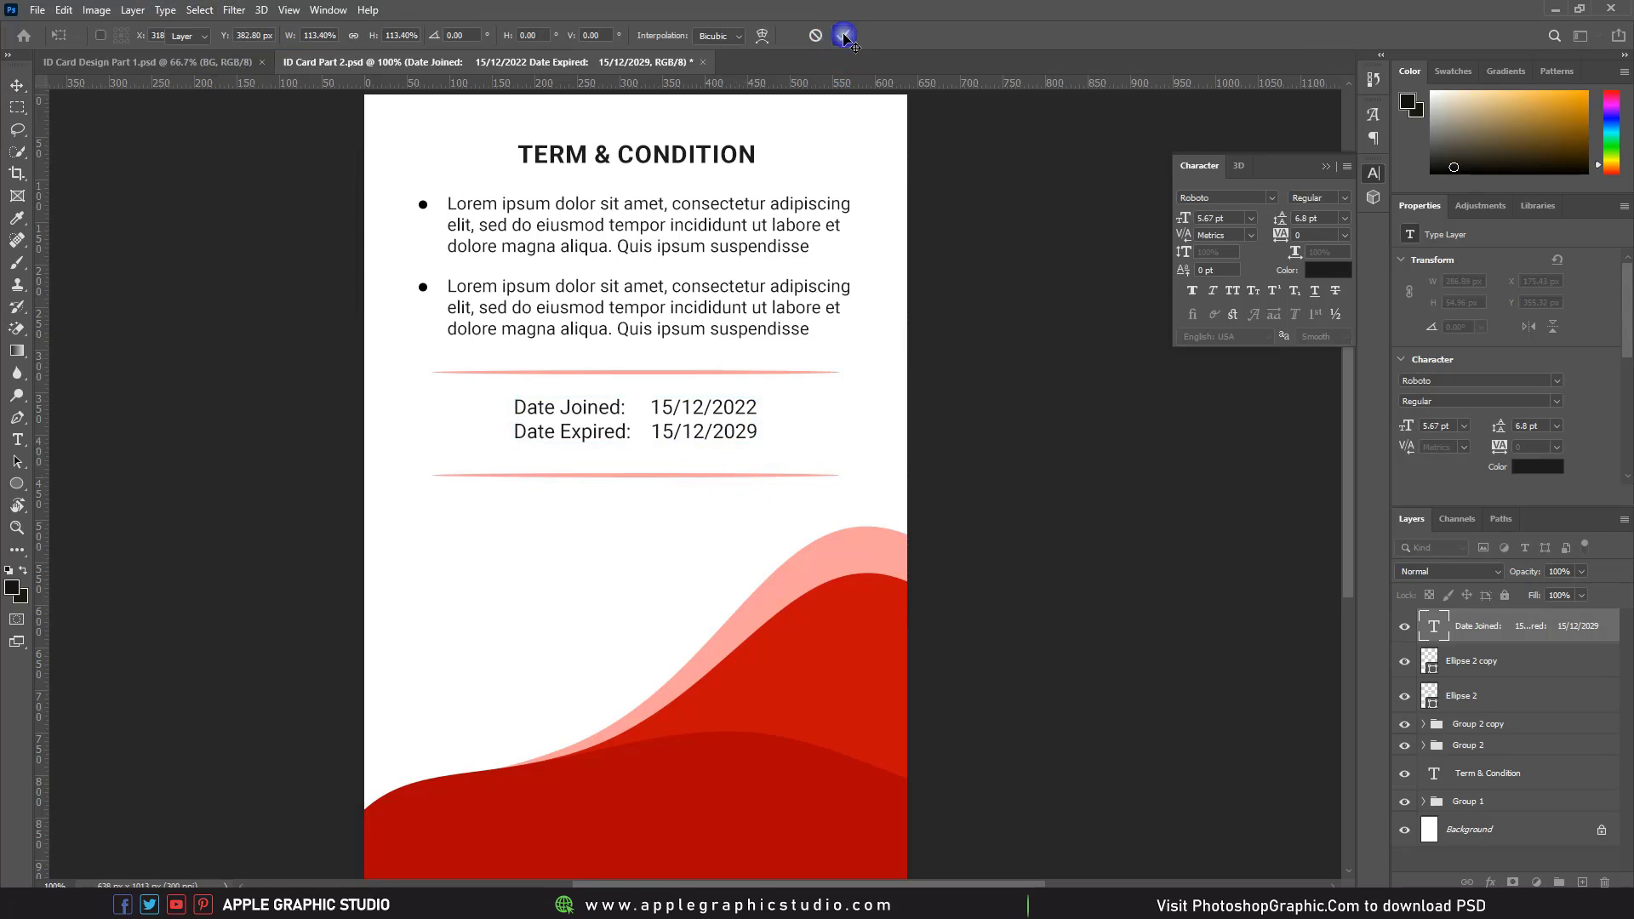
pyautogui.moveTo(1013, 309); pyautogui.dragTo(1014, 314)
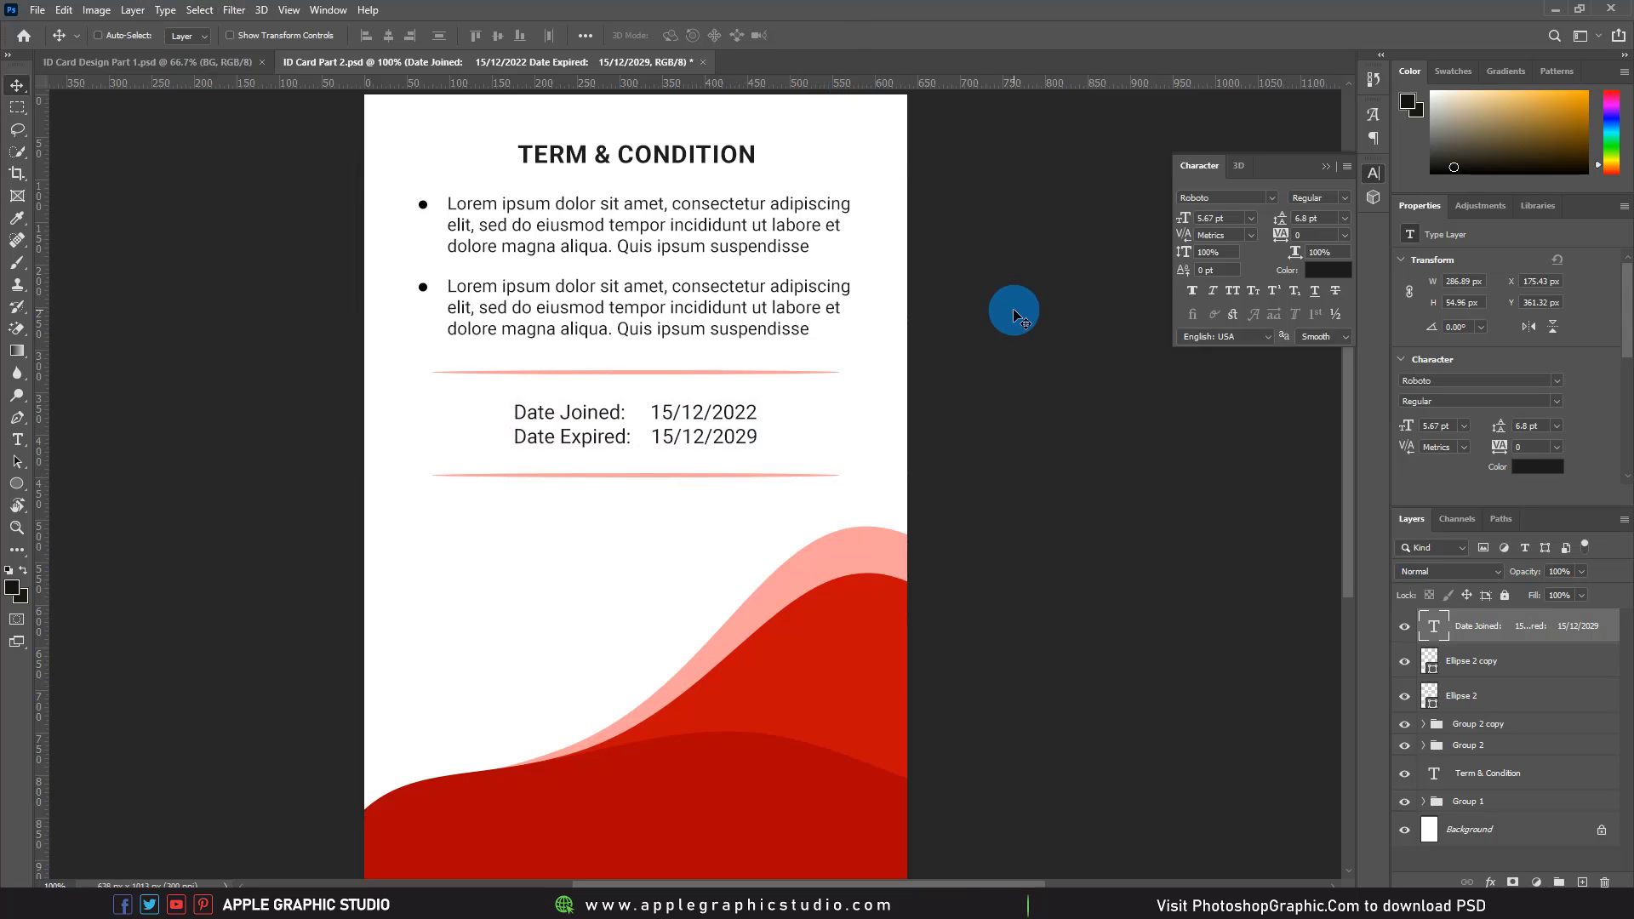
pyautogui.hotkey('ctrl', '-')
# Group the date text with its two pink divider lines into the Expire group.
pyautogui.click(1325, 165)
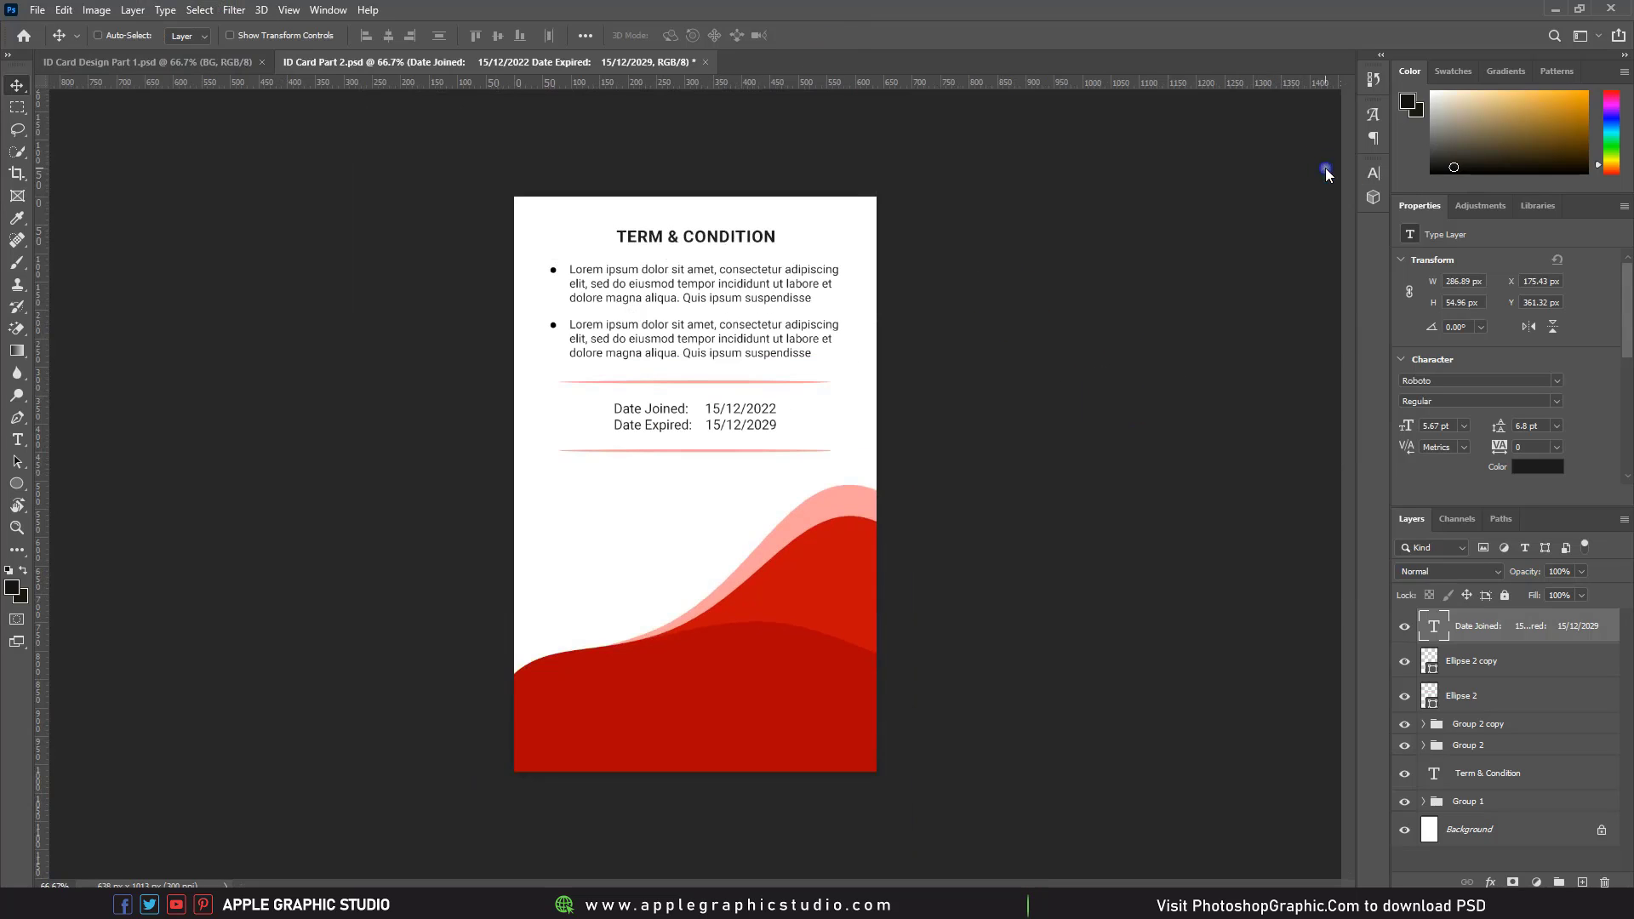
pyautogui.keyDown('shift'); pyautogui.click(1489, 675); pyautogui.keyUp('shift')
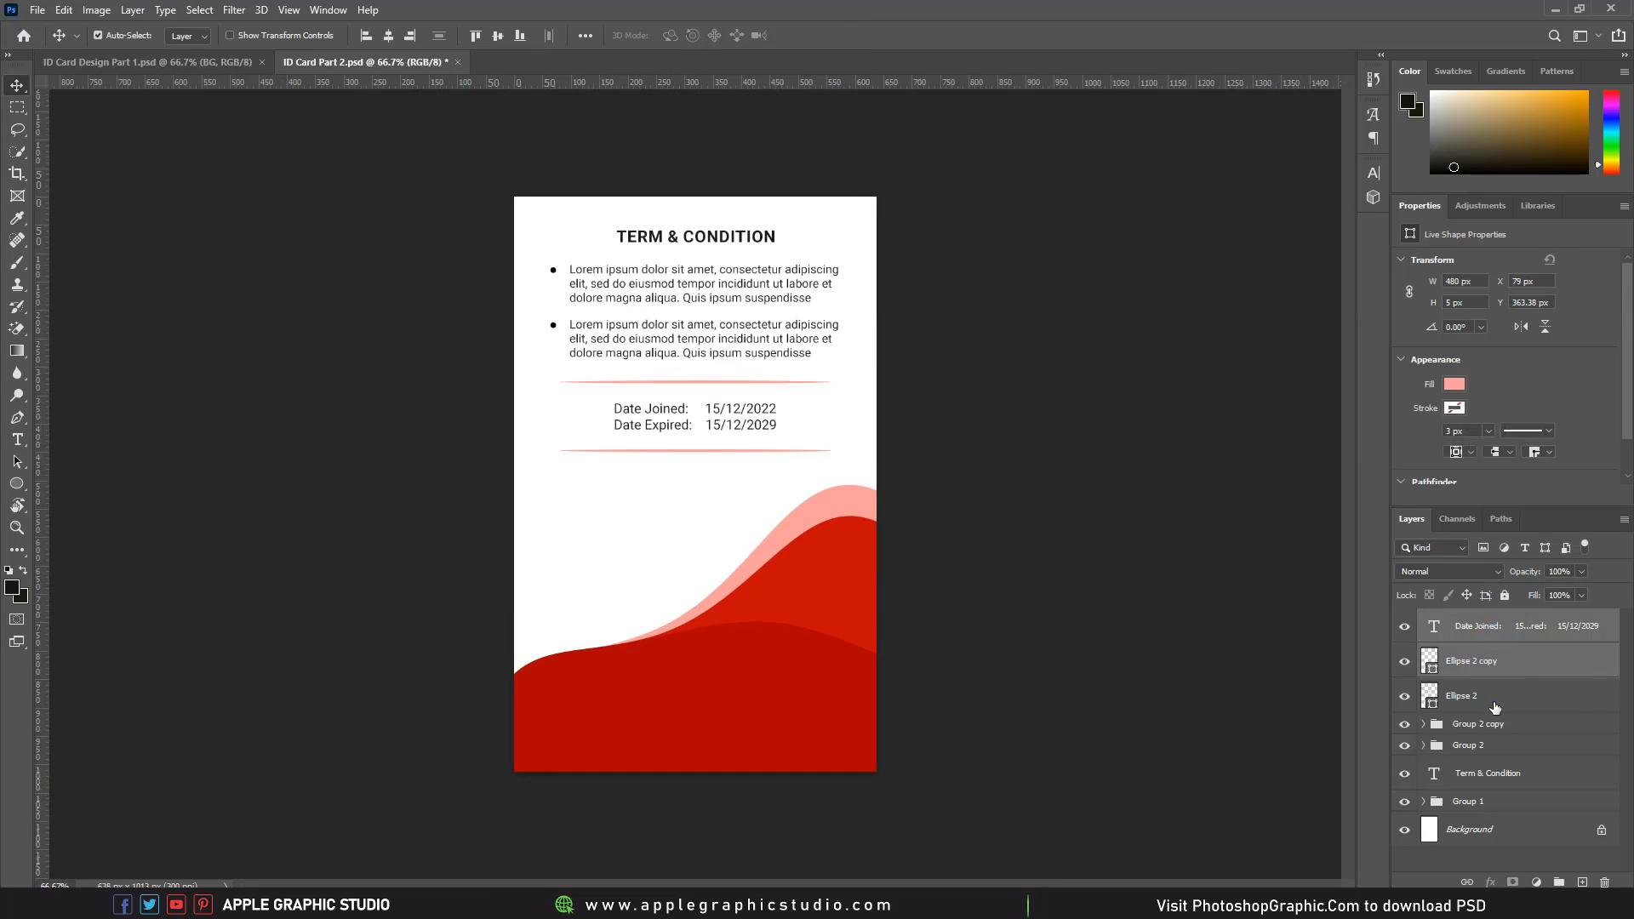
pyautogui.click(1559, 883)
pyautogui.write('Expire')
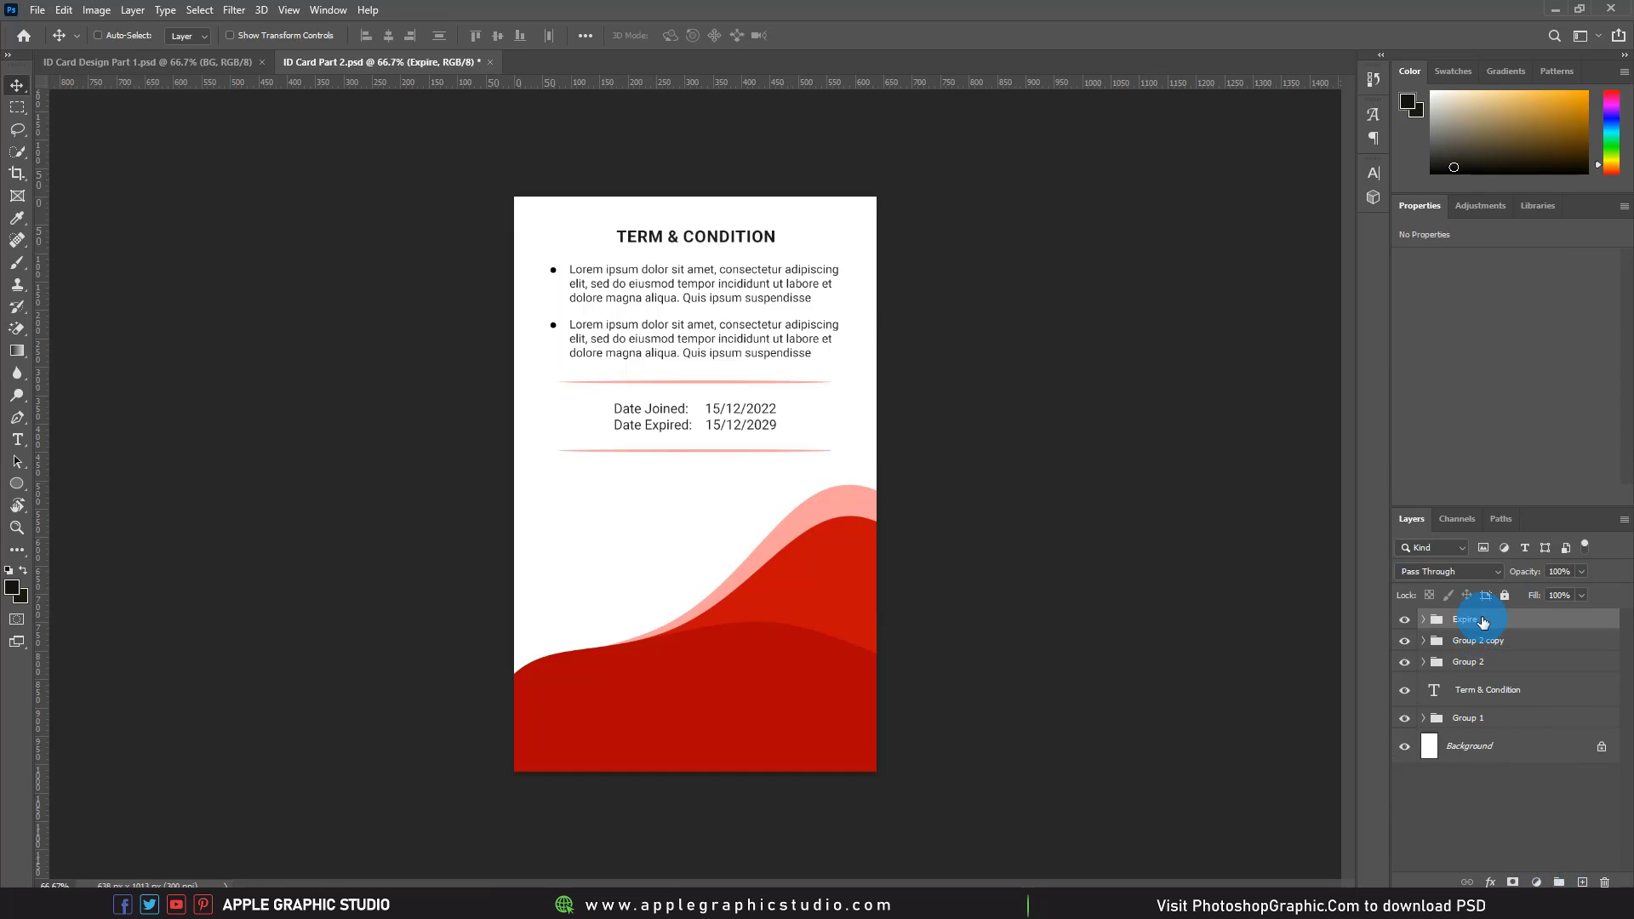
# Group the Term & Condition text and its content into a Terms group.
pyautogui.click(1477, 700)
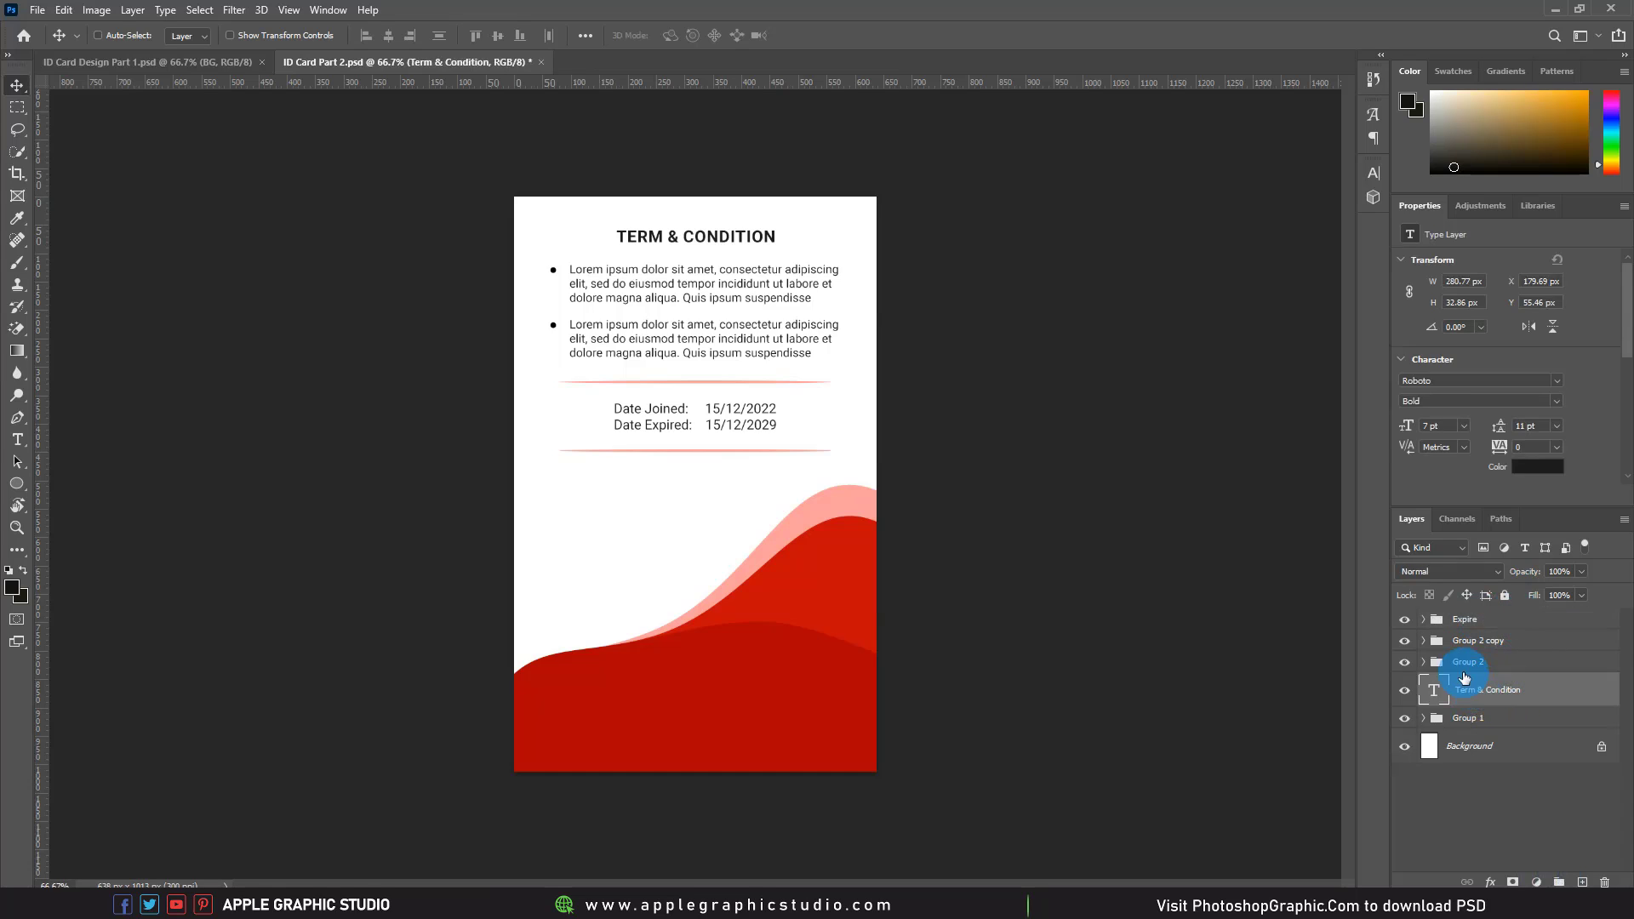
pyautogui.moveTo(1464, 678)
pyautogui.mouseDown()
pyautogui.moveTo(1445, 647)
pyautogui.moveTo(1480, 680)
pyautogui.mouseUp()
pyautogui.keyDown('shift'); pyautogui.click(1495, 643); pyautogui.keyUp('shift')
pyautogui.click(1547, 877)
pyautogui.write('Terms')
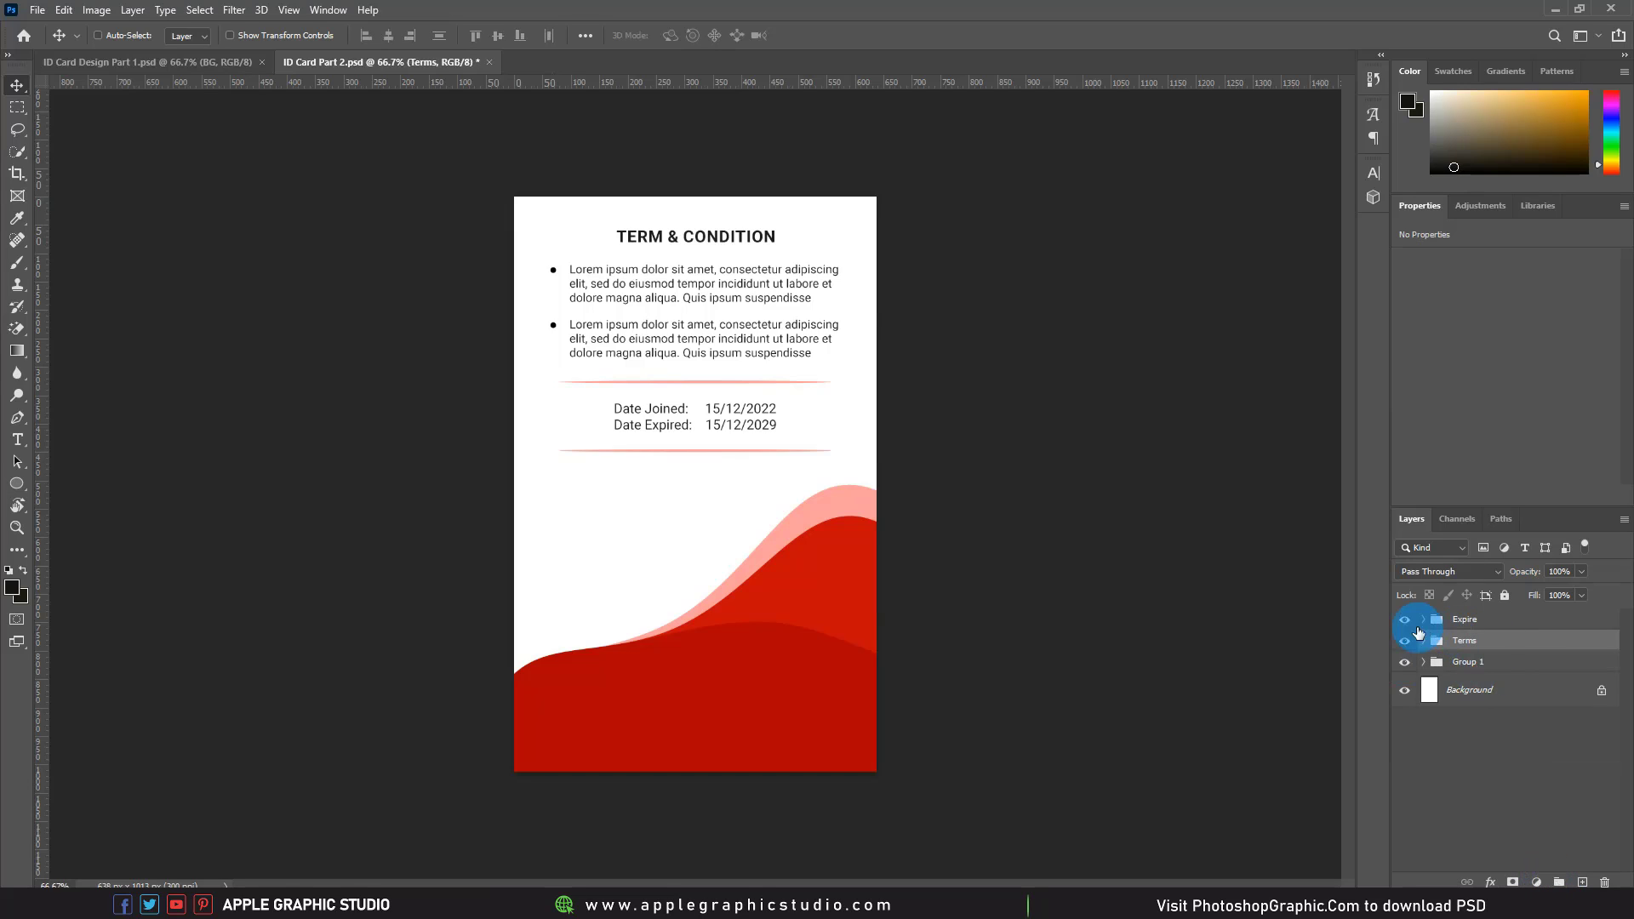
# Move the Expire and Terms groups slightly down together, nudging back up one pixel.
pyautogui.click(1405, 641)
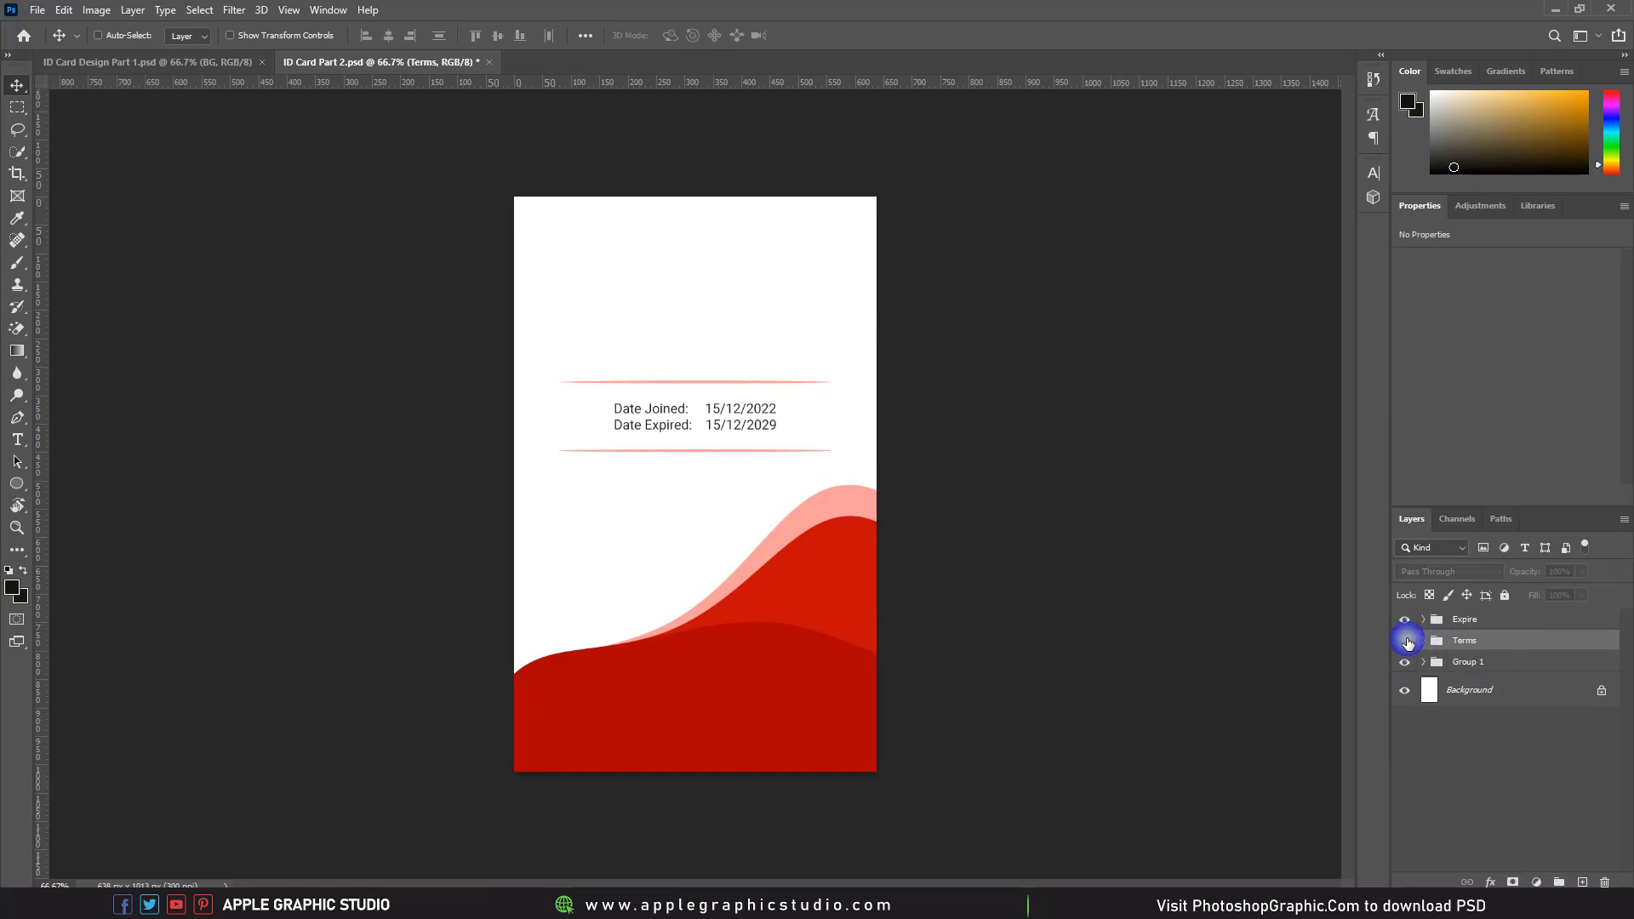
pyautogui.keyDown('shift'); pyautogui.click(1467, 629); pyautogui.keyUp('shift')
pyautogui.moveTo(1054, 474); pyautogui.dragTo(1062, 479)
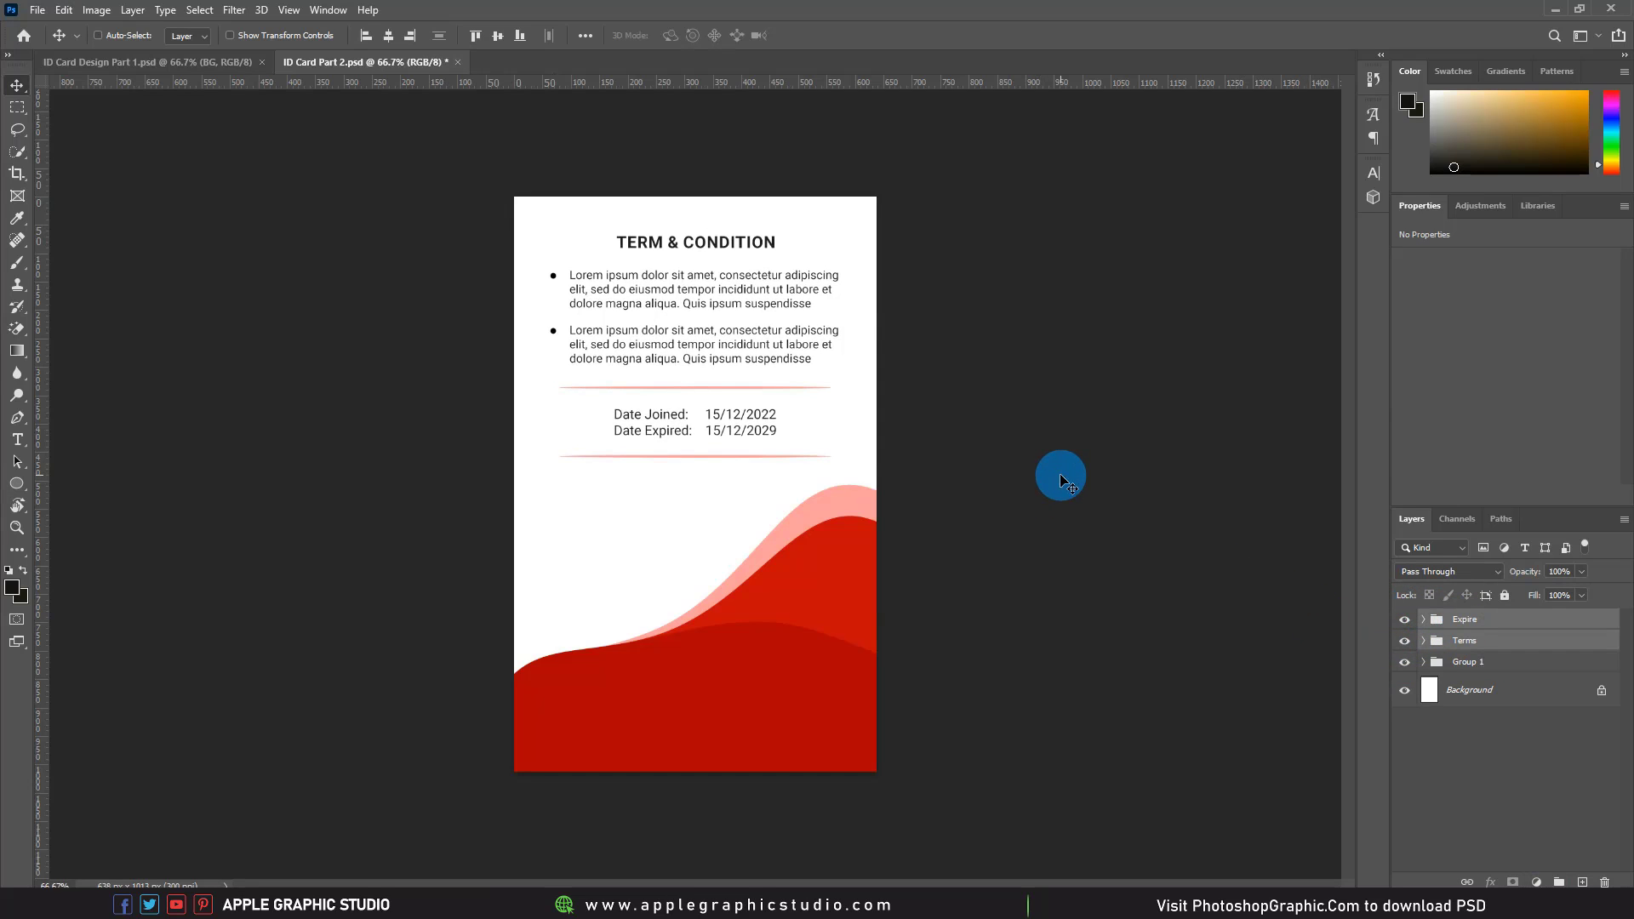
pyautogui.press('Up')
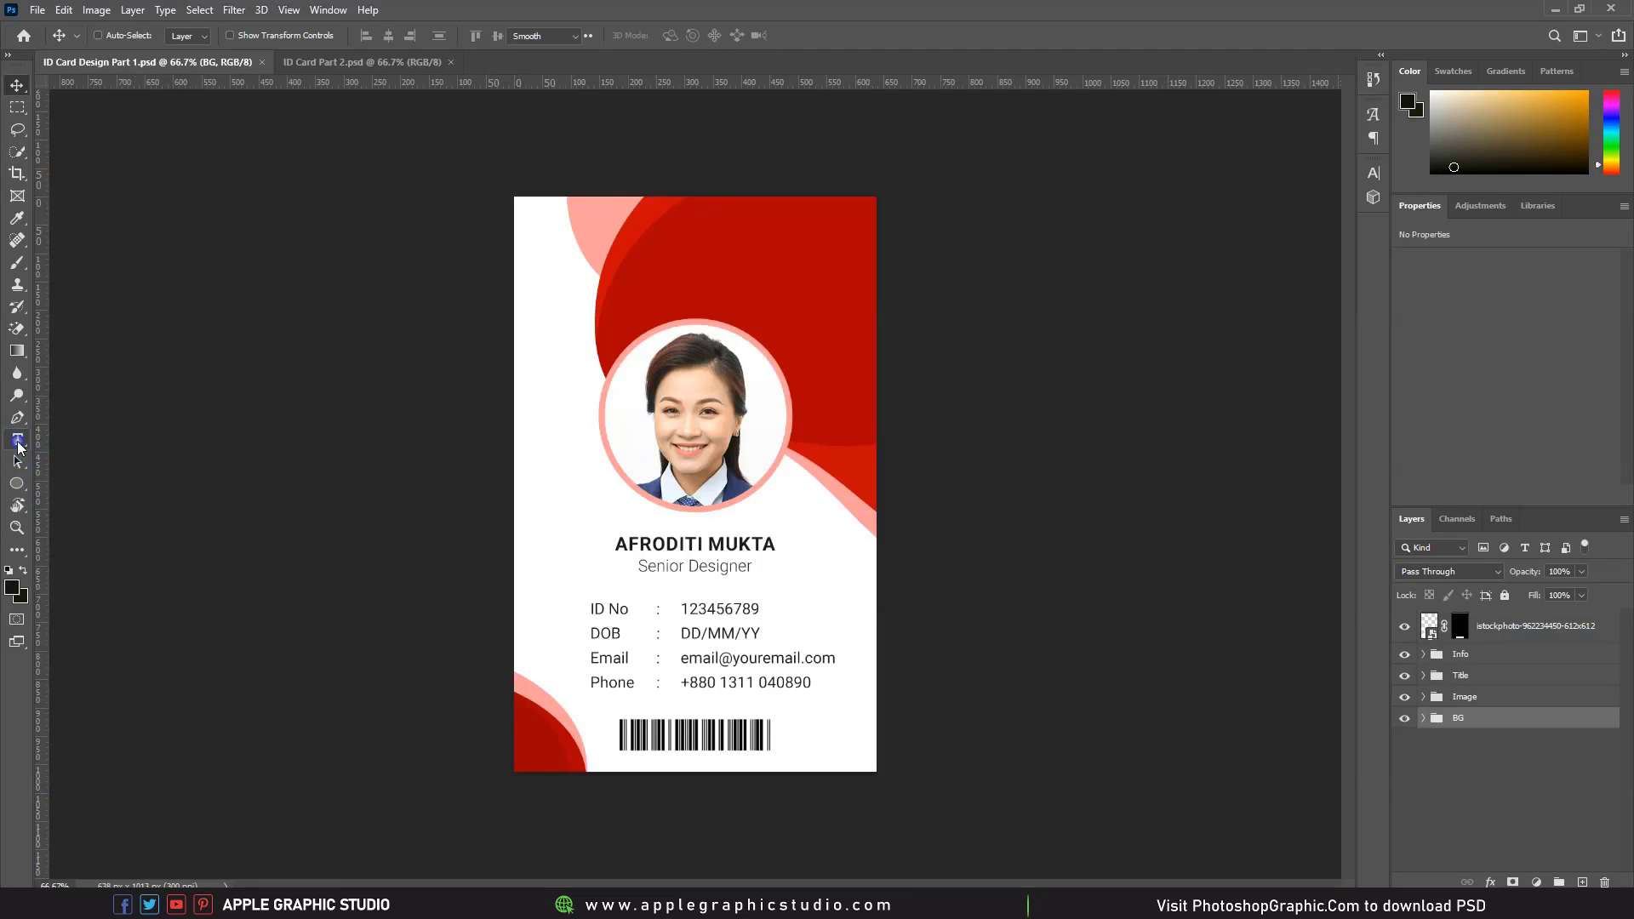
# Type COMPANY NAME near the top of the front card and colour it white.
pyautogui.click(695, 264)
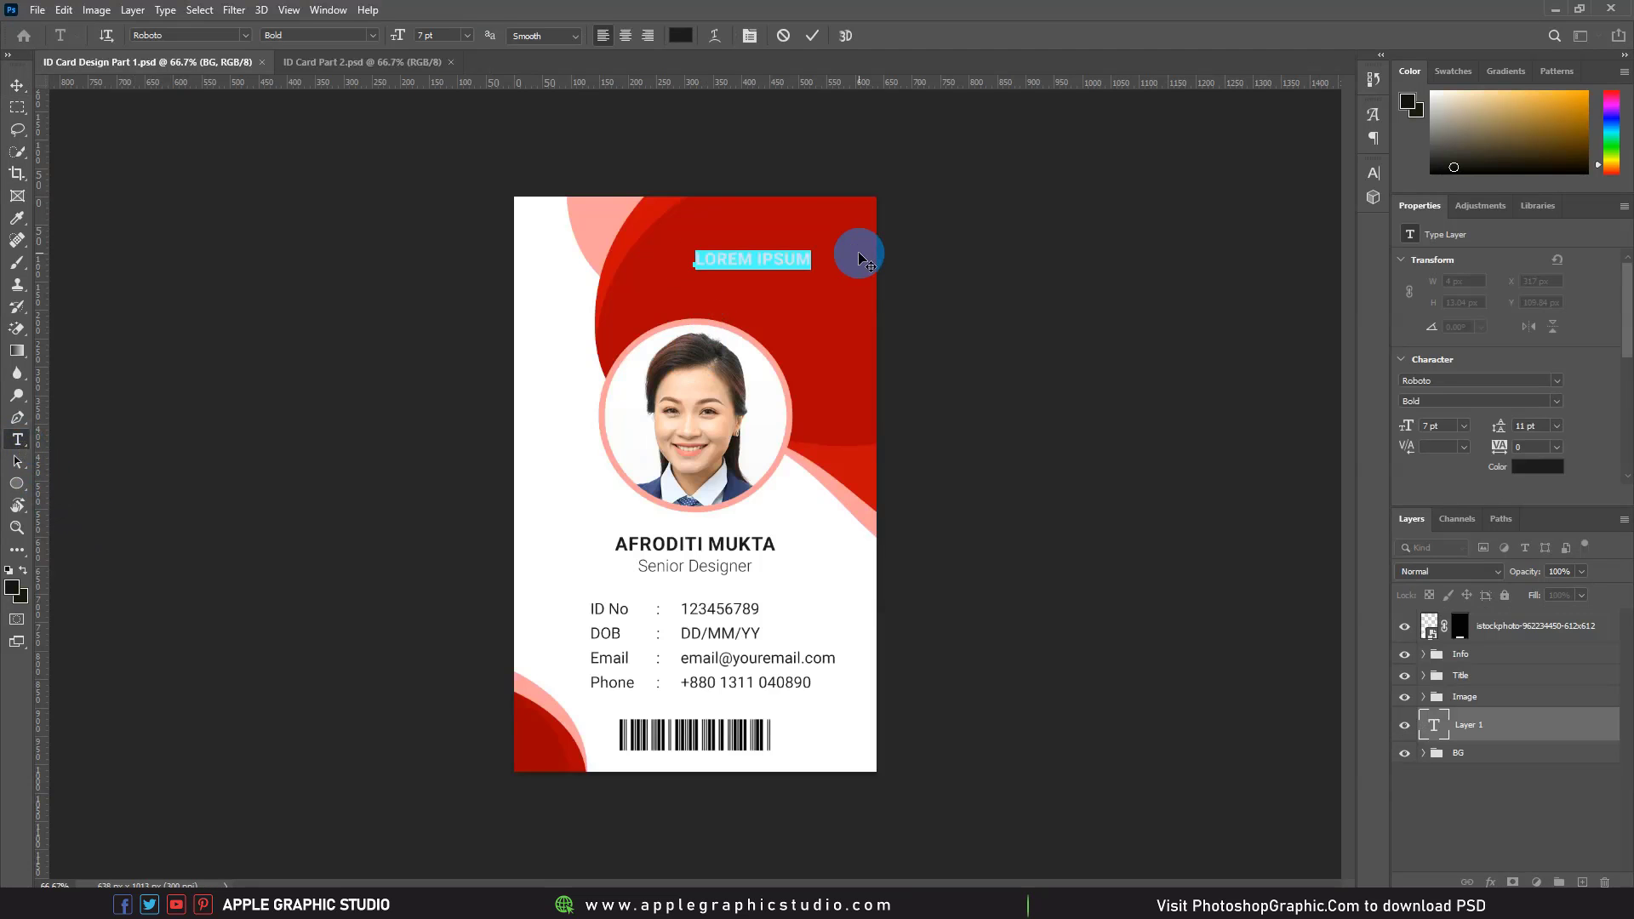
pyautogui.write('COMPANY NAME')
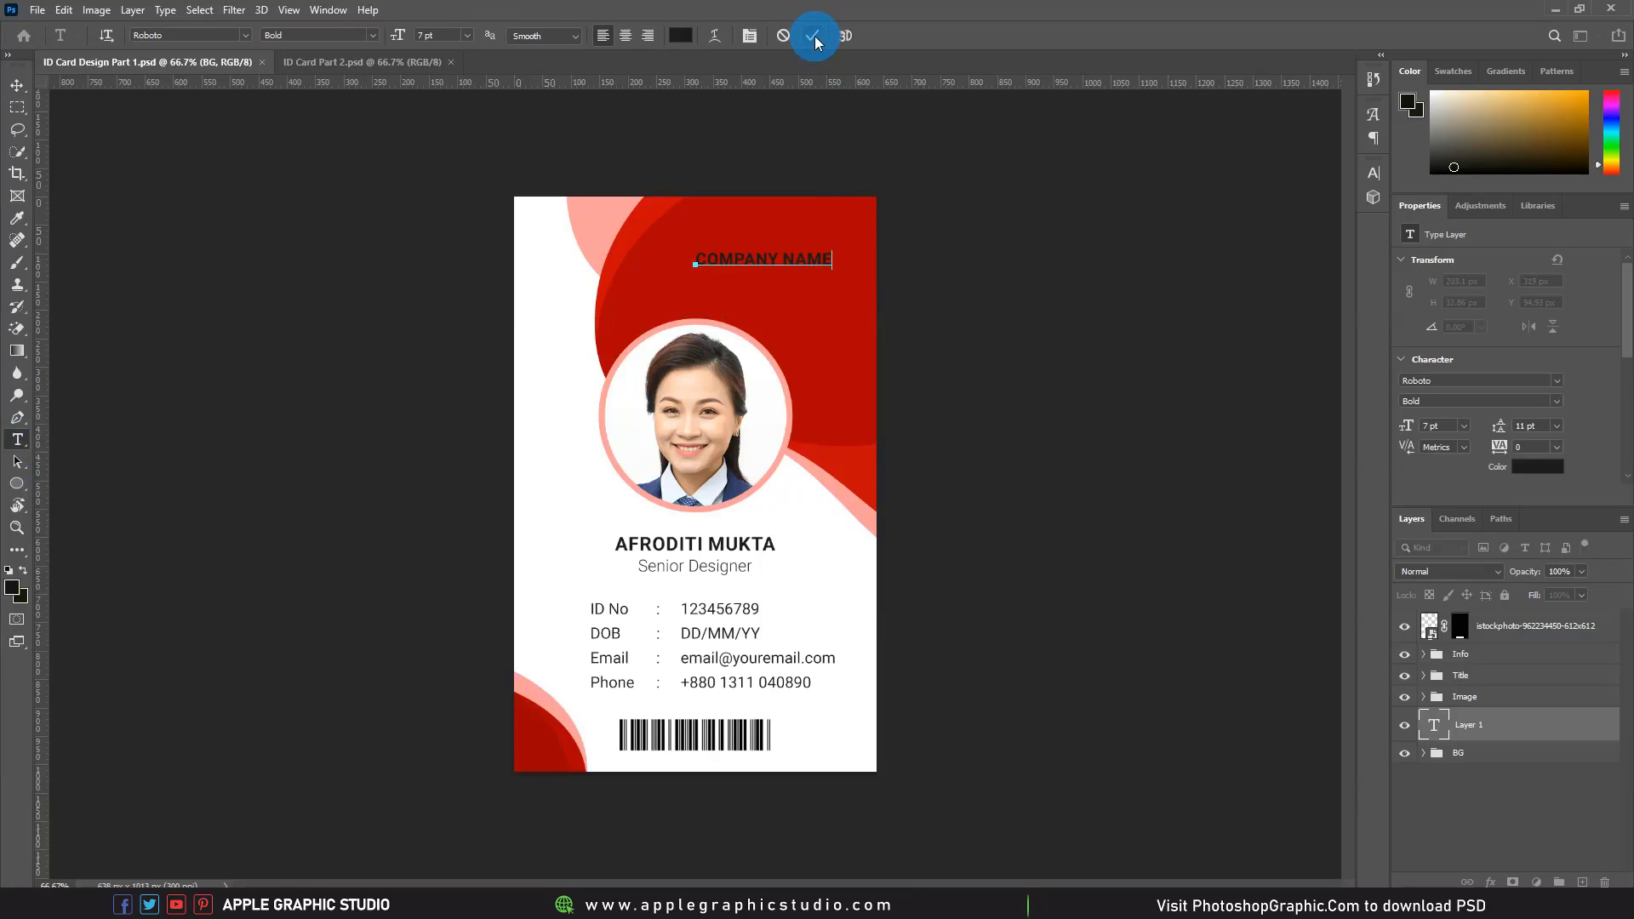
pyautogui.click(812, 35)
pyautogui.click(1372, 173)
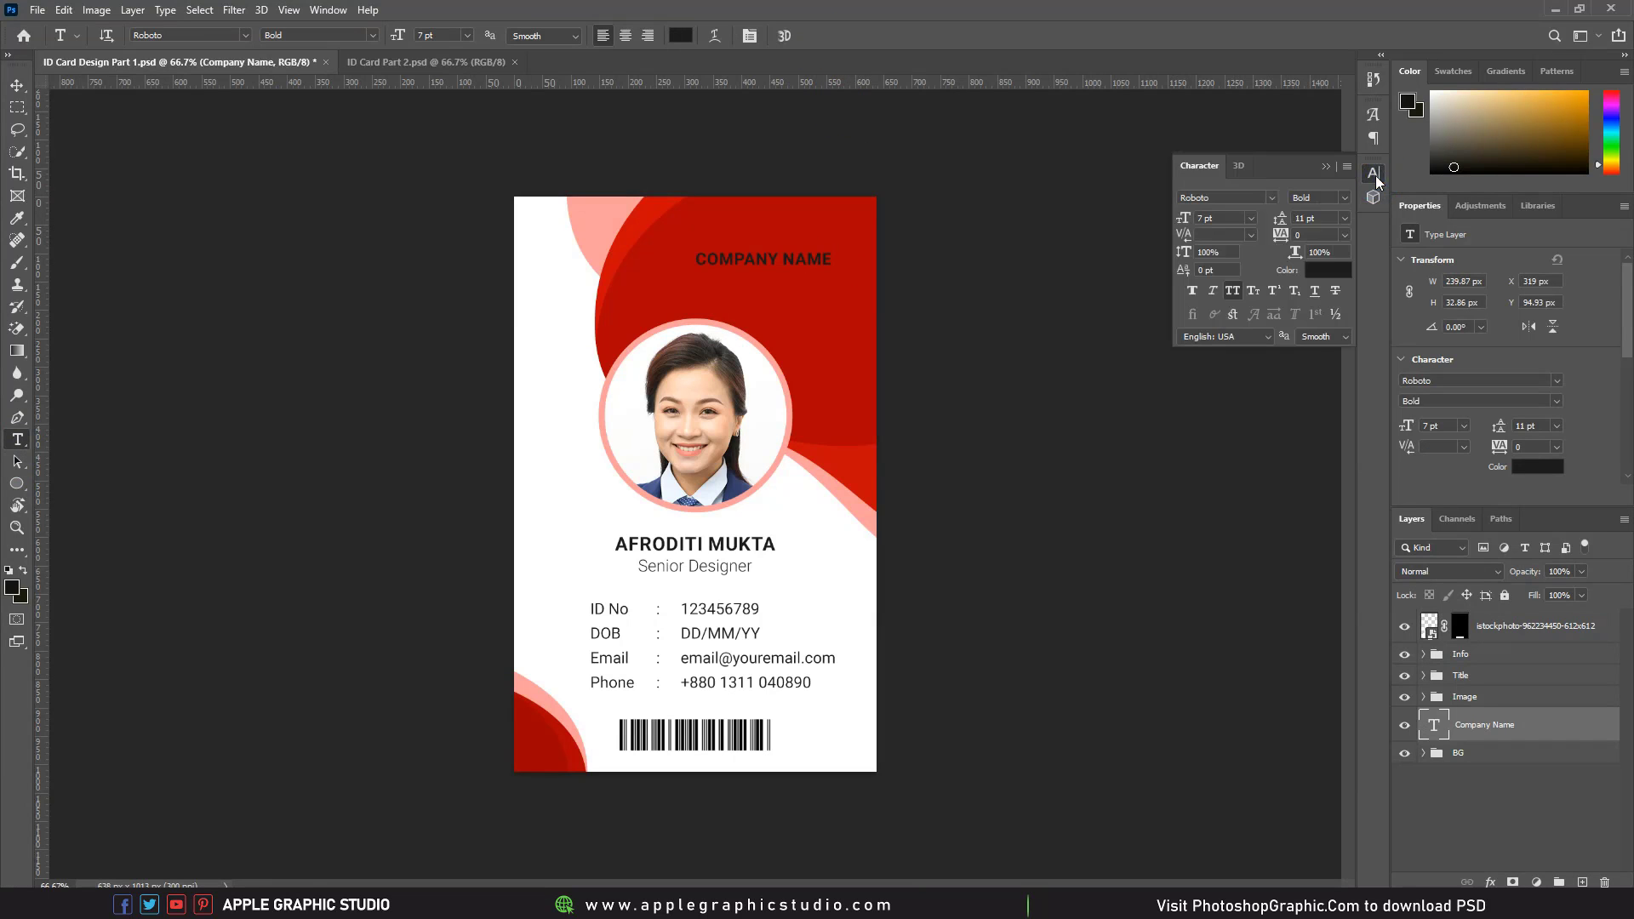
pyautogui.click(1324, 278)
pyautogui.click(551, 266)
pyautogui.click(1557, 164)
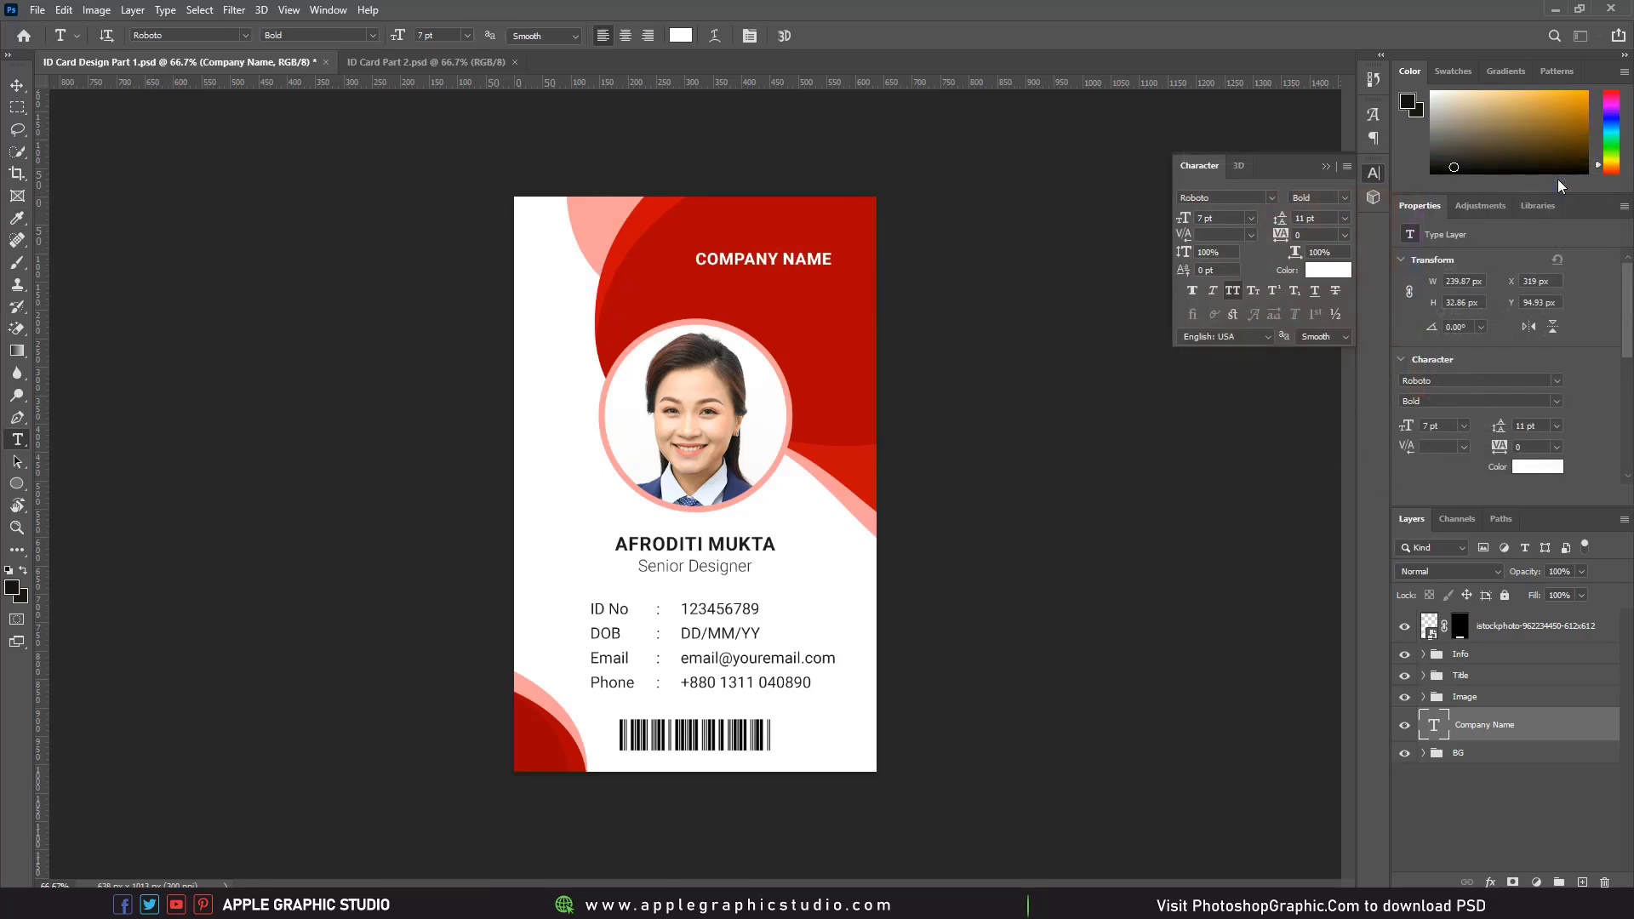
# Enlarge the company name with Free Transform and nudge it up slightly.
pyautogui.click(16, 85)
pyautogui.hotkey('ctrl', 't')
pyautogui.moveTo(780, 264)
pyautogui.mouseDown()
pyautogui.moveTo(760, 250)
pyautogui.moveTo(840, 247)
pyautogui.mouseUp()
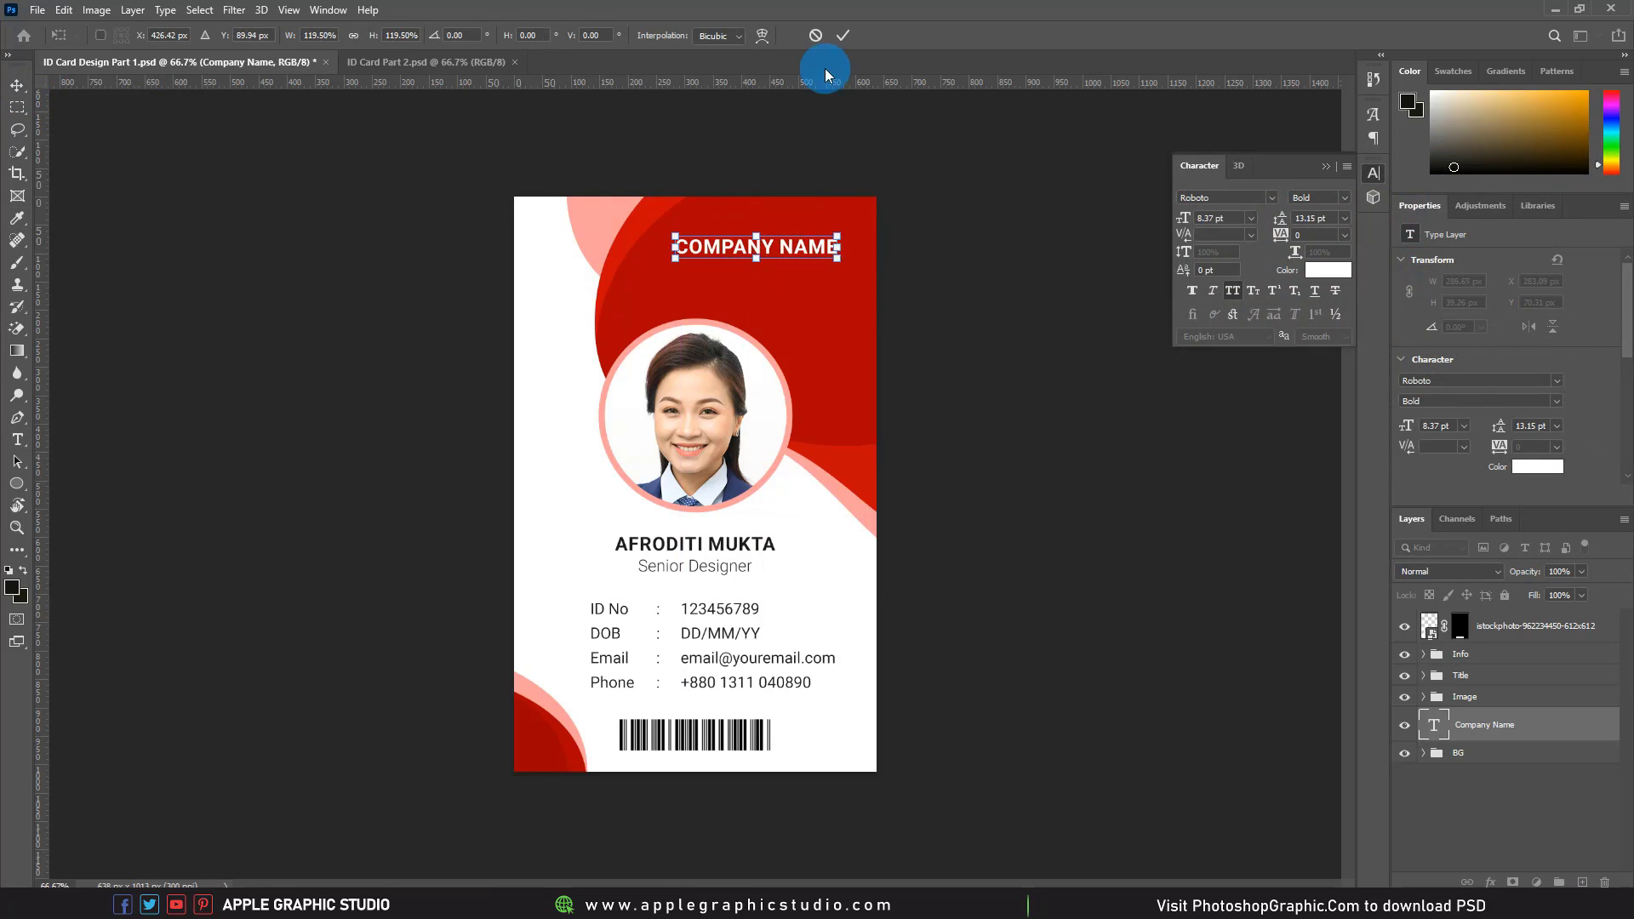
pyautogui.click(844, 39)
pyautogui.press('Up')
pyautogui.press('Up')
pyautogui.press('Up')
pyautogui.press('Up')
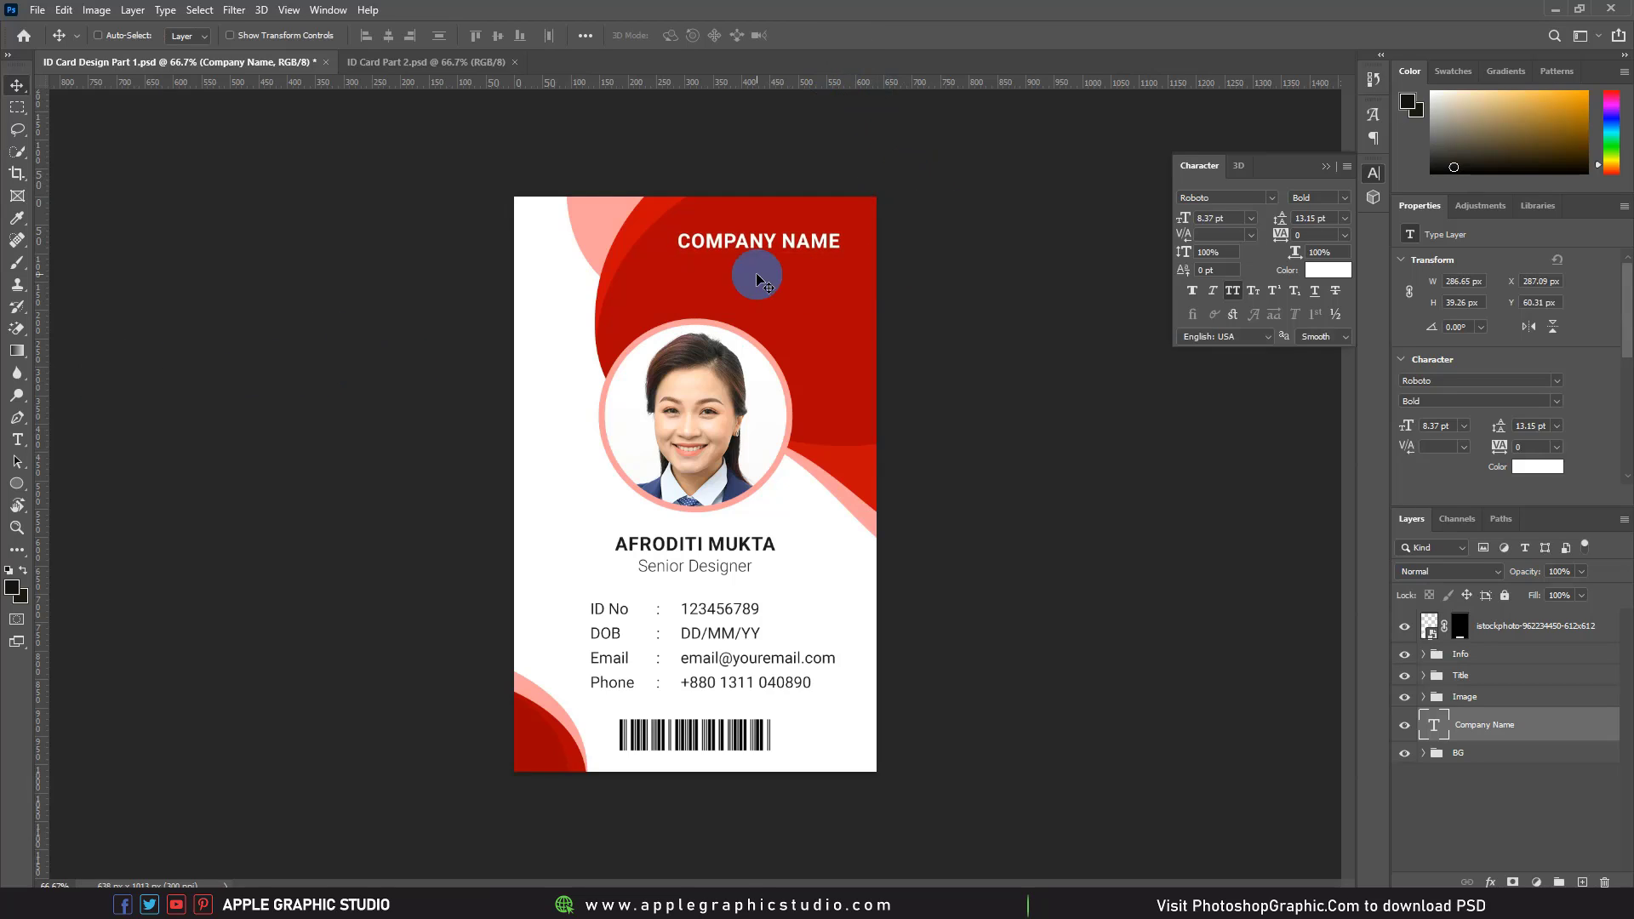
# Duplicate the name below and retype the copy as 'TITLE GOES HERE' at 5 pt.
pyautogui.moveTo(758, 241); pyautogui.dragTo(760, 274)
pyautogui.press('t')
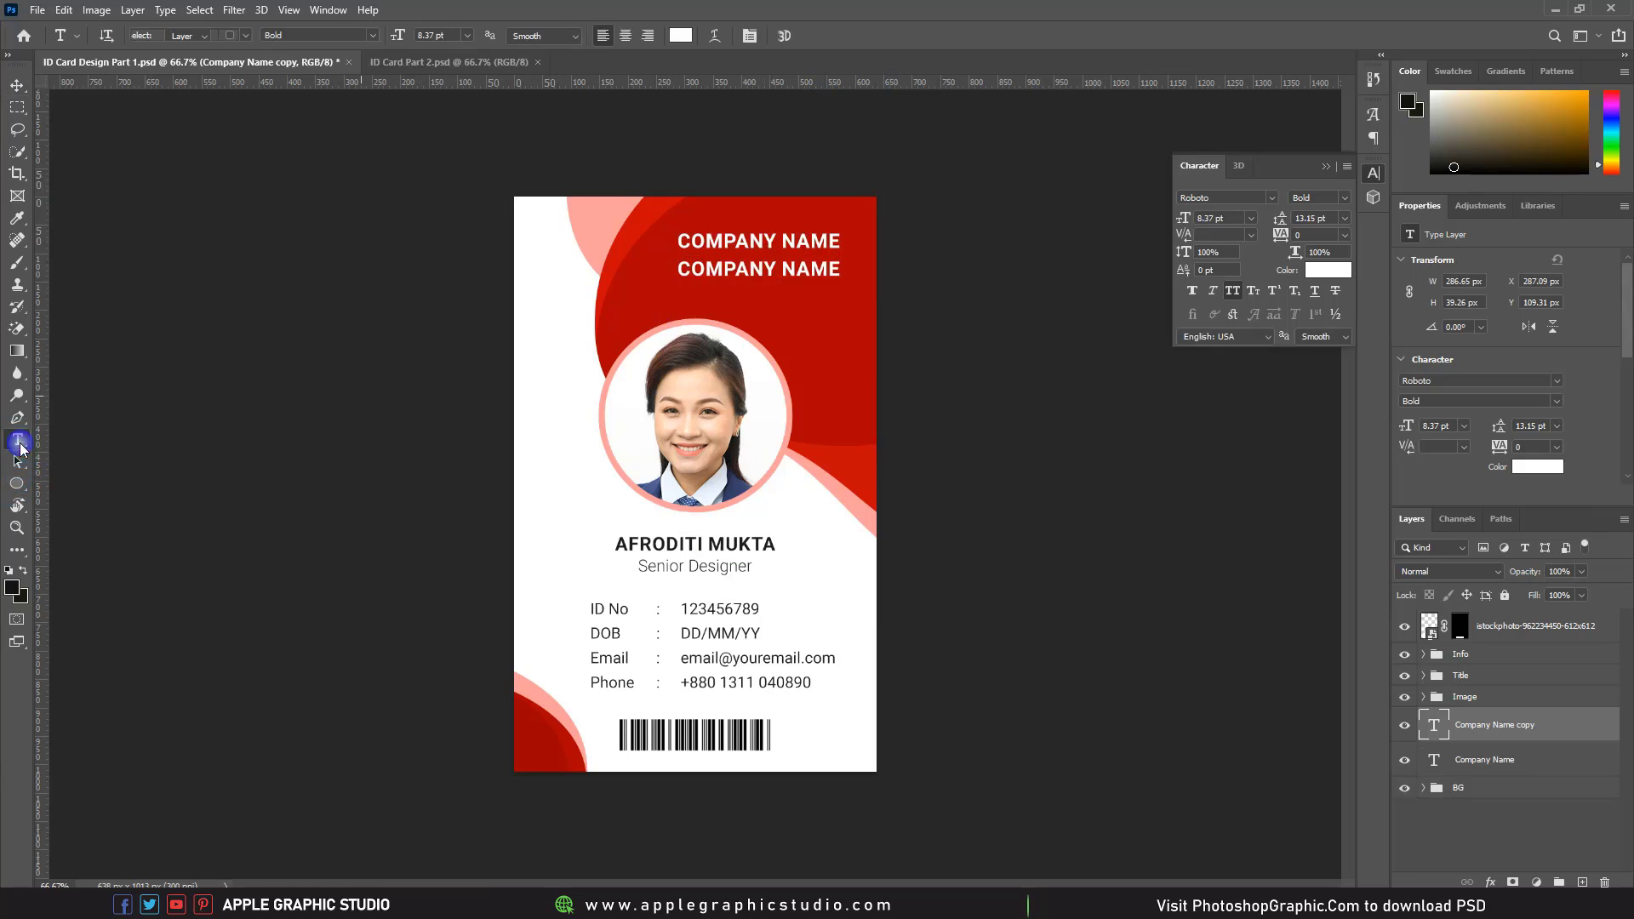
pyautogui.tripleClick(715, 269)
pyautogui.click(715, 269)
pyautogui.write('TITLE GOES H')
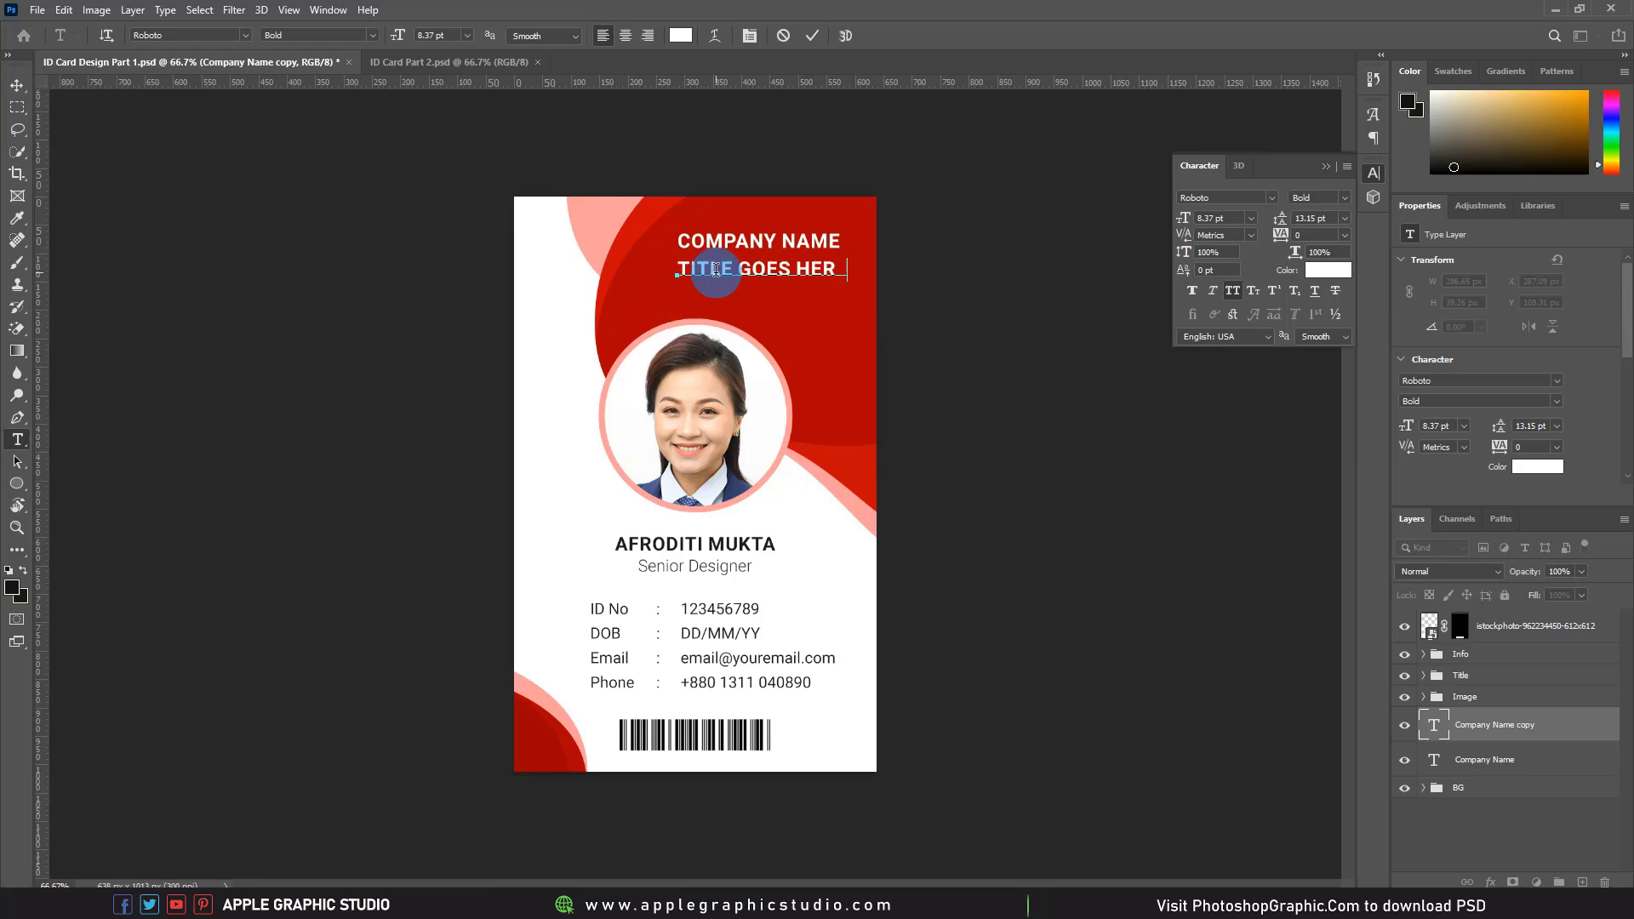
pyautogui.write('ER')
pyautogui.hotkey('ctrl', 'a')
pyautogui.moveTo(1191, 220); pyautogui.dragTo(1184, 222)
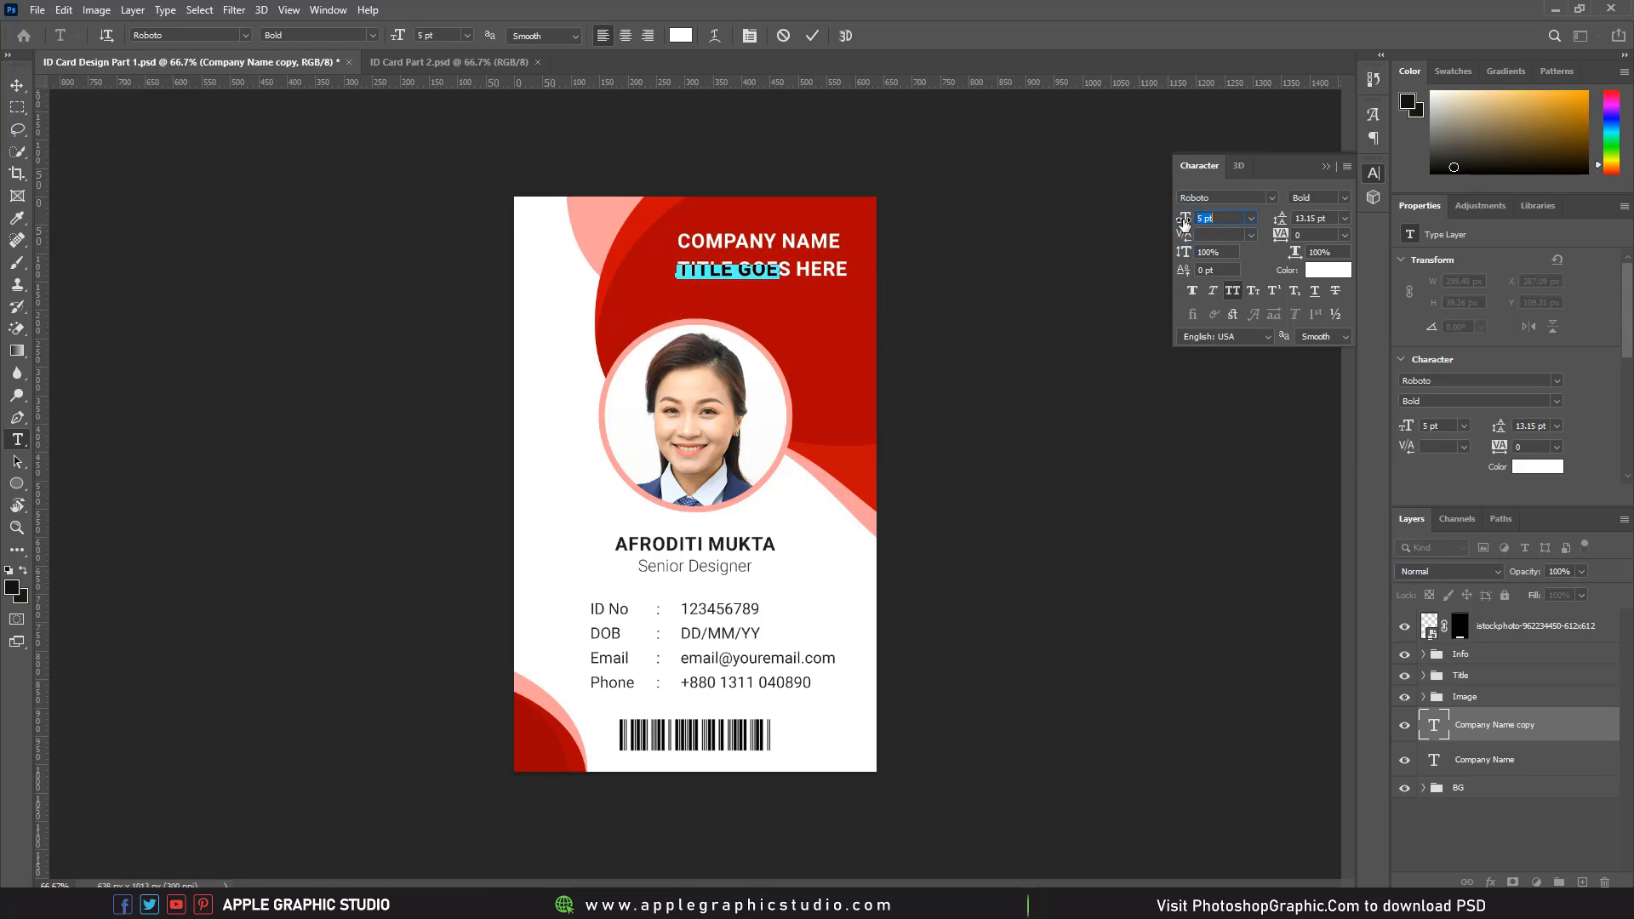
pyautogui.click(813, 35)
# Centre the title beneath the company name, then select both layers.
pyautogui.click(16, 85)
pyautogui.moveTo(644, 170); pyautogui.dragTo(610, 204)
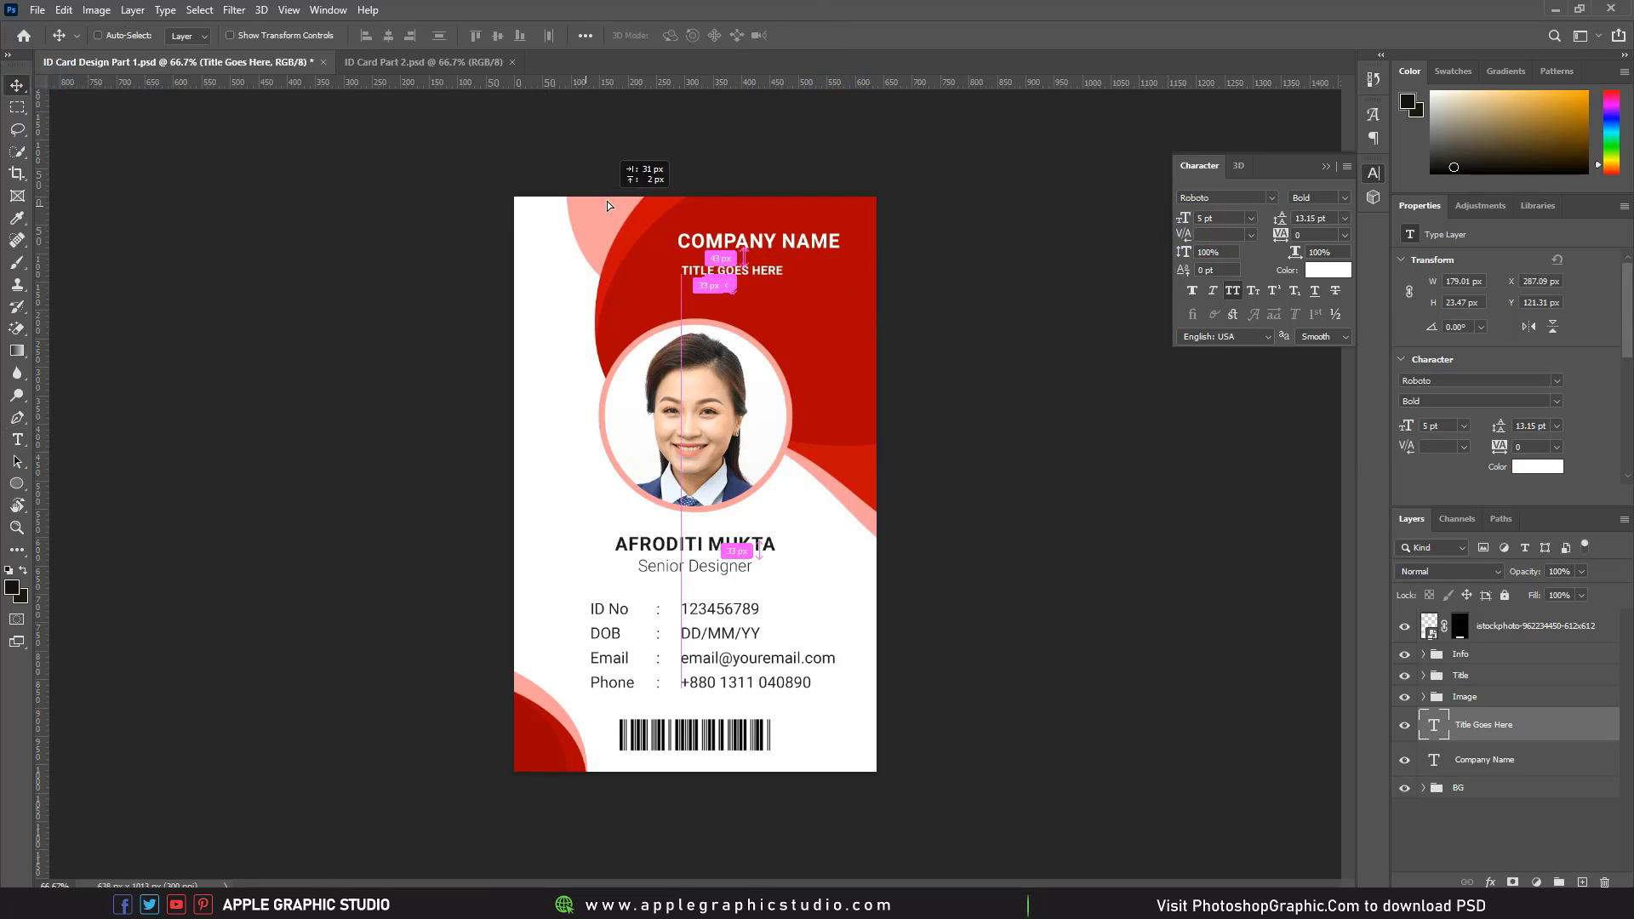
pyautogui.click(98, 35)
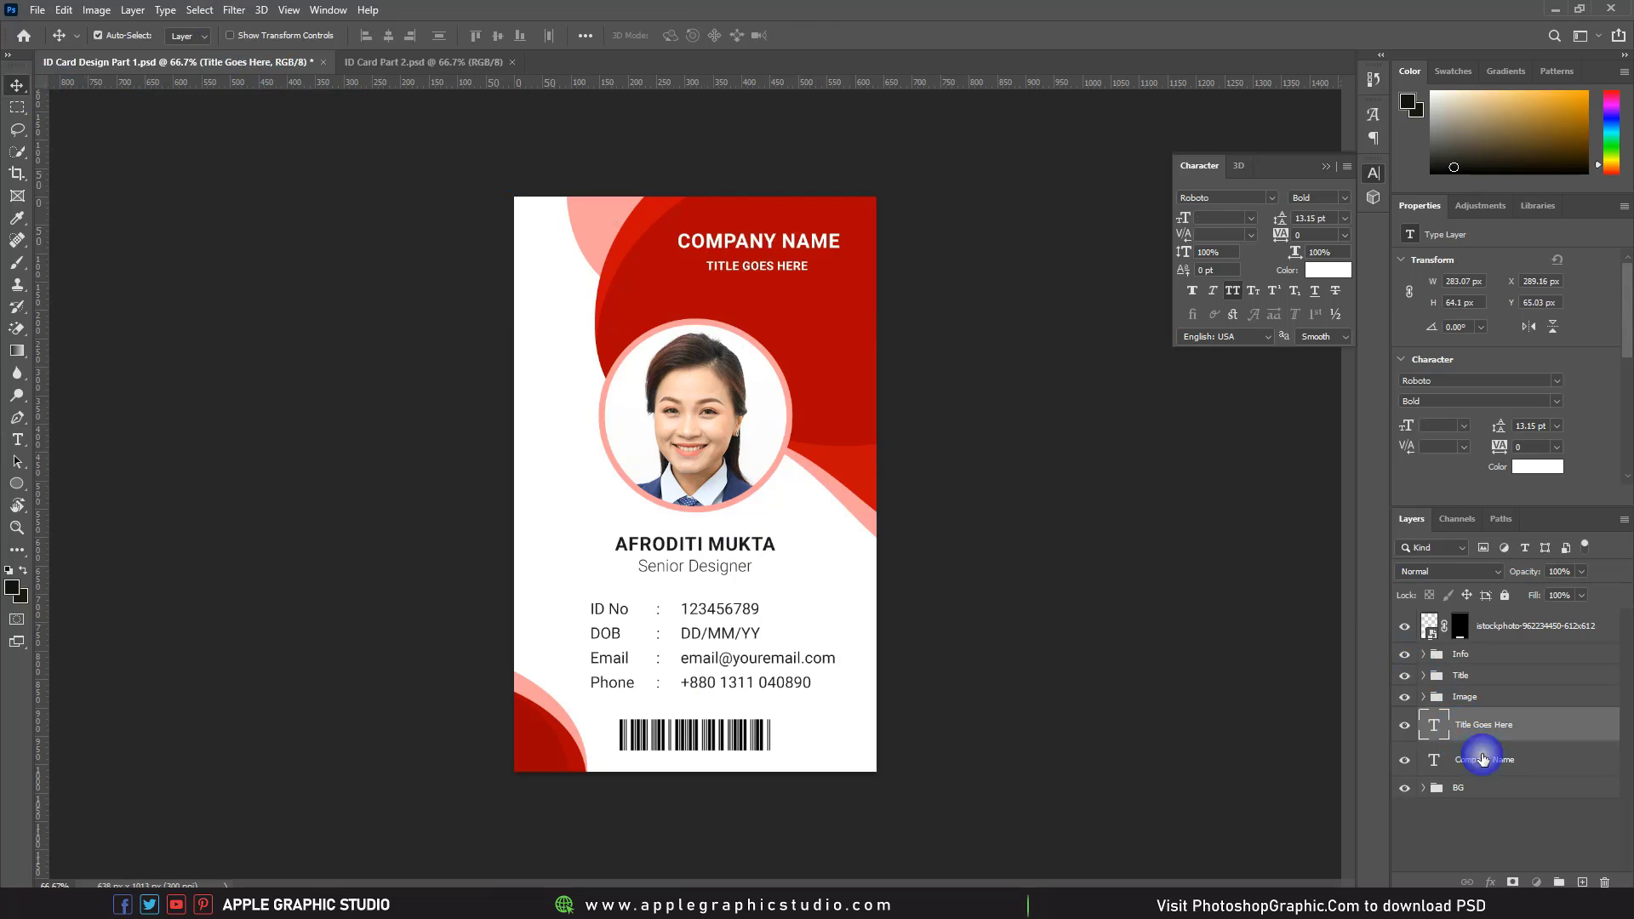
pyautogui.keyDown('ctrl'); pyautogui.click(1482, 759); pyautogui.keyUp('ctrl')
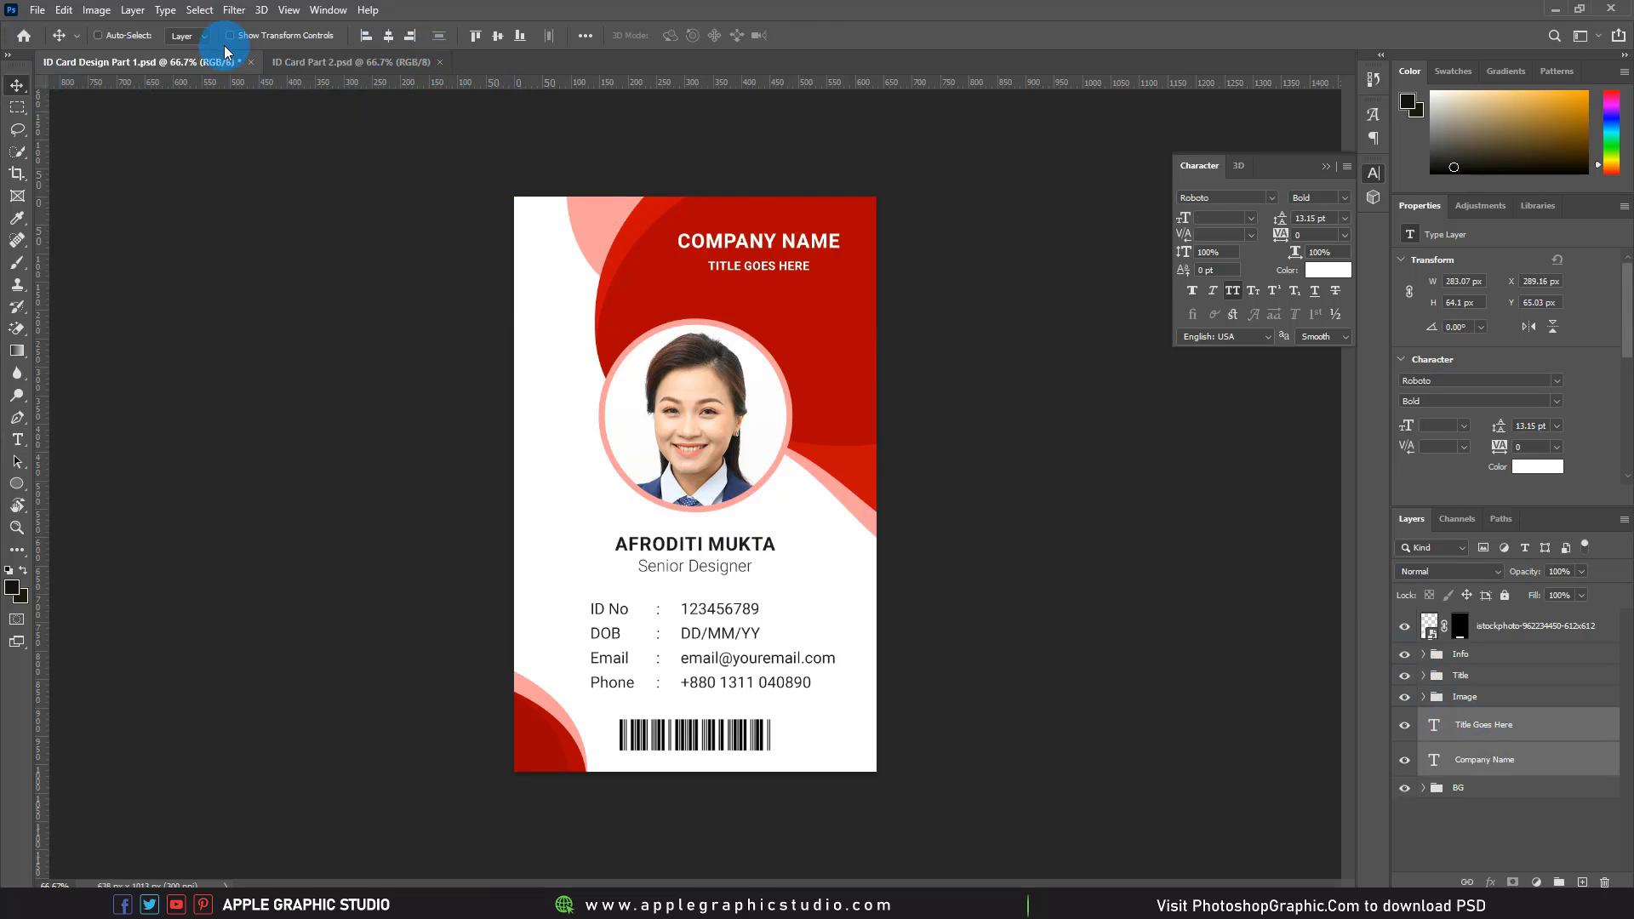
# Group the title and company name layers into a group named Company.
pyautogui.click(1539, 741)
pyautogui.press('Up')
pyautogui.press('Up')
pyautogui.press('Up')
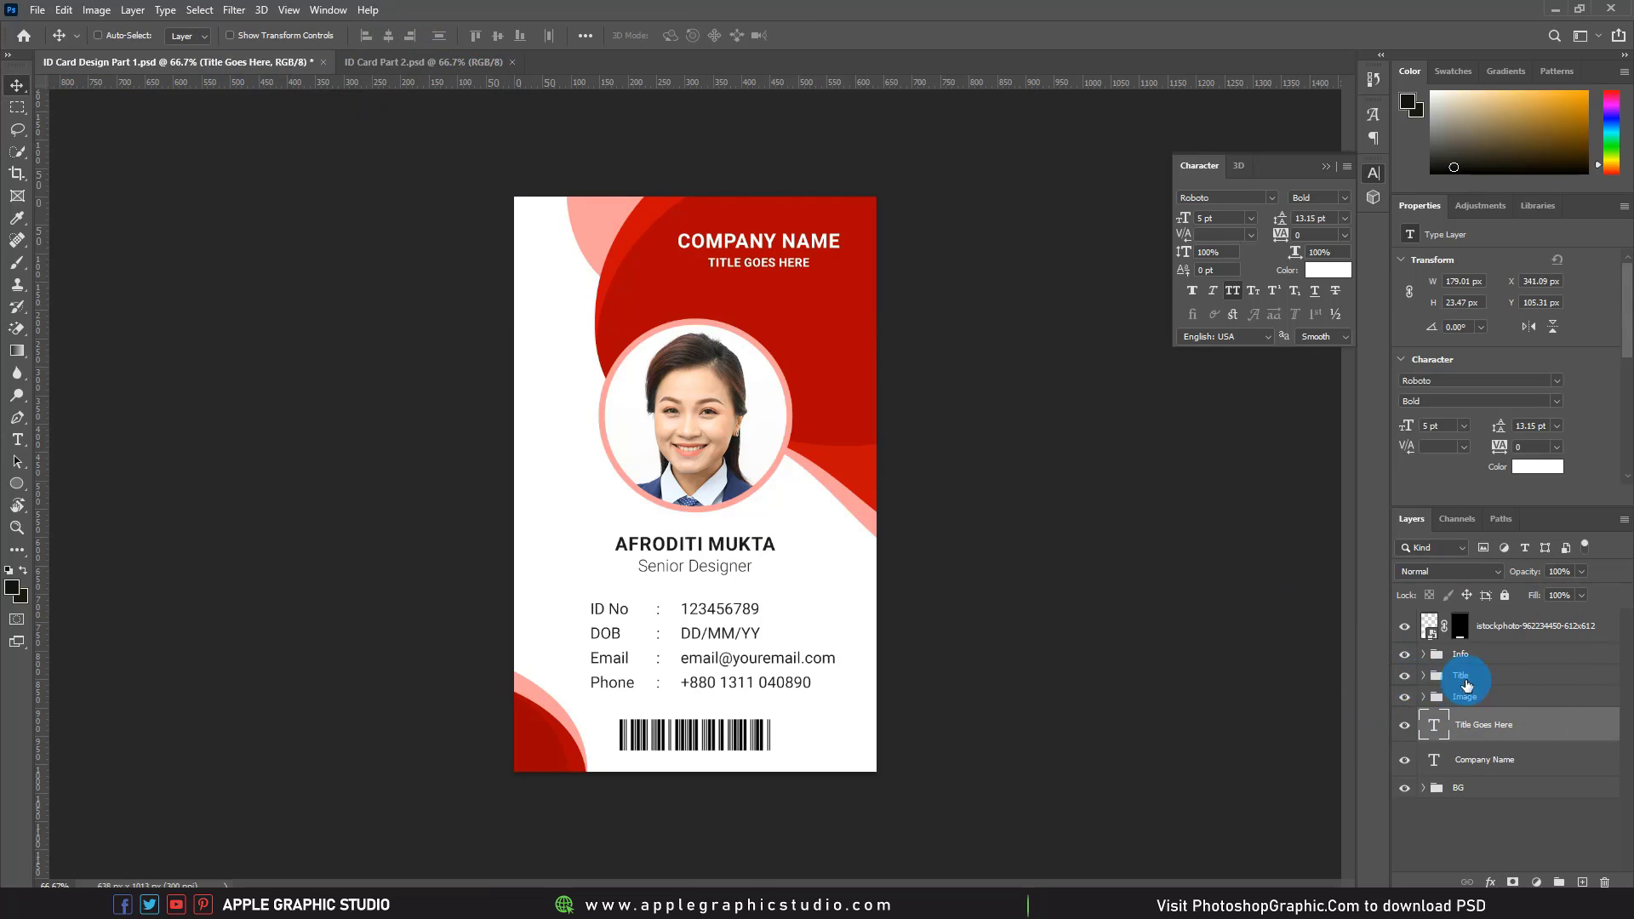
pyautogui.keyDown('ctrl'); pyautogui.click(1508, 766); pyautogui.keyUp('ctrl')
pyautogui.hotkey('ctrl', 'g')
pyautogui.doubleClick(1463, 717)
pyautogui.write('Company')
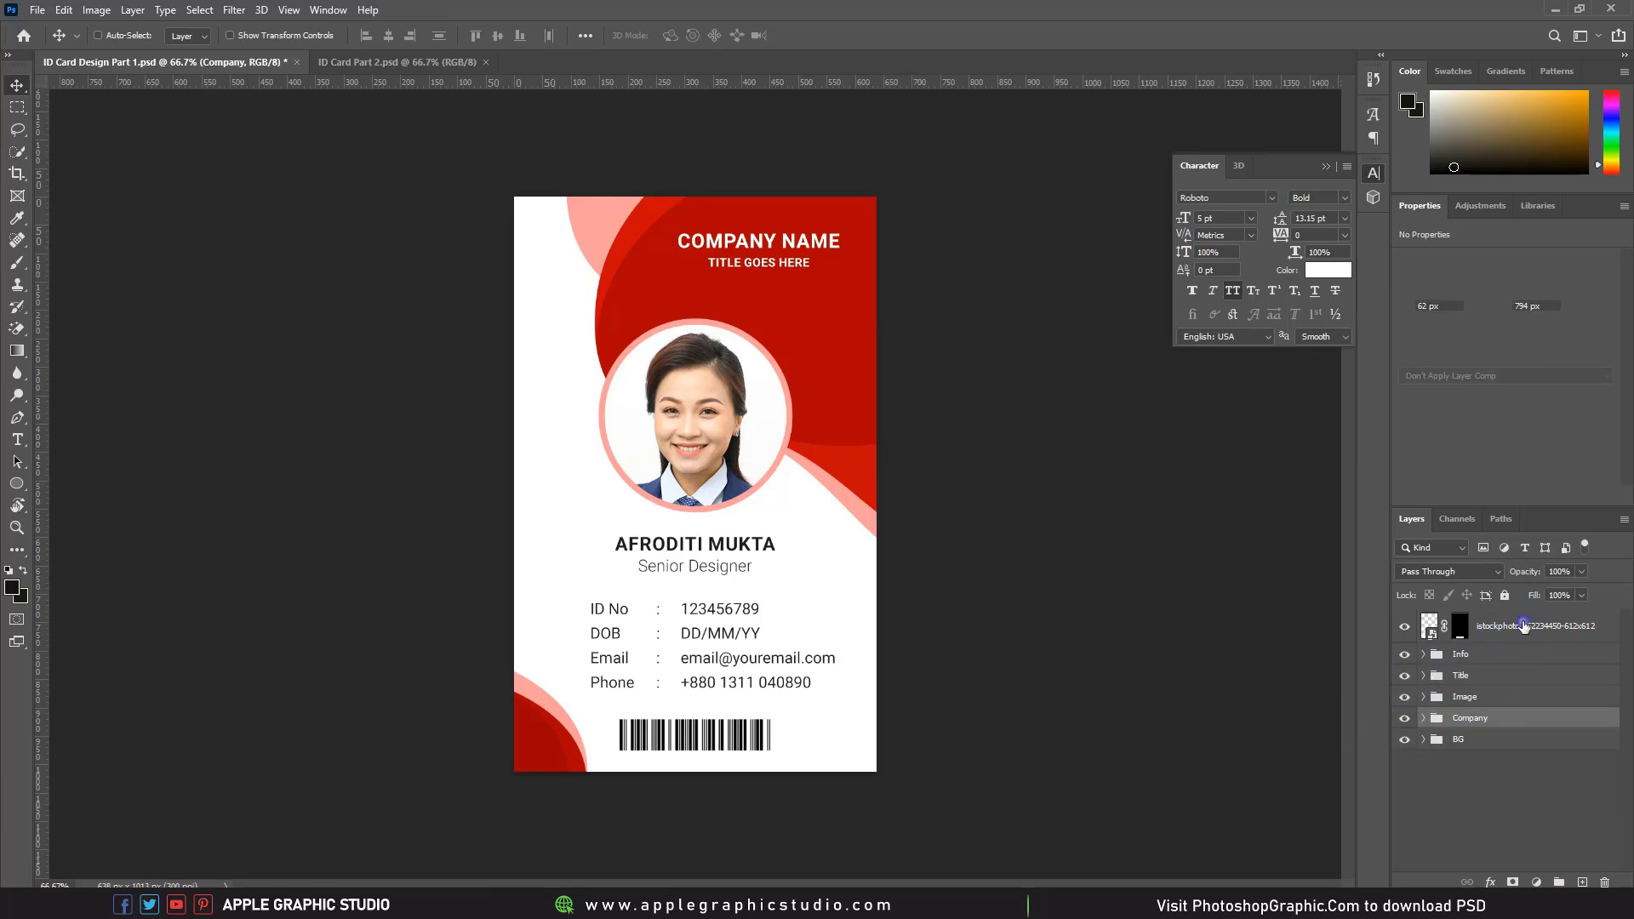
# Put the istockphoto layer in a Web group and move it into Info.
pyautogui.click(1470, 629)
pyautogui.hotkey('ctrl', 'g')
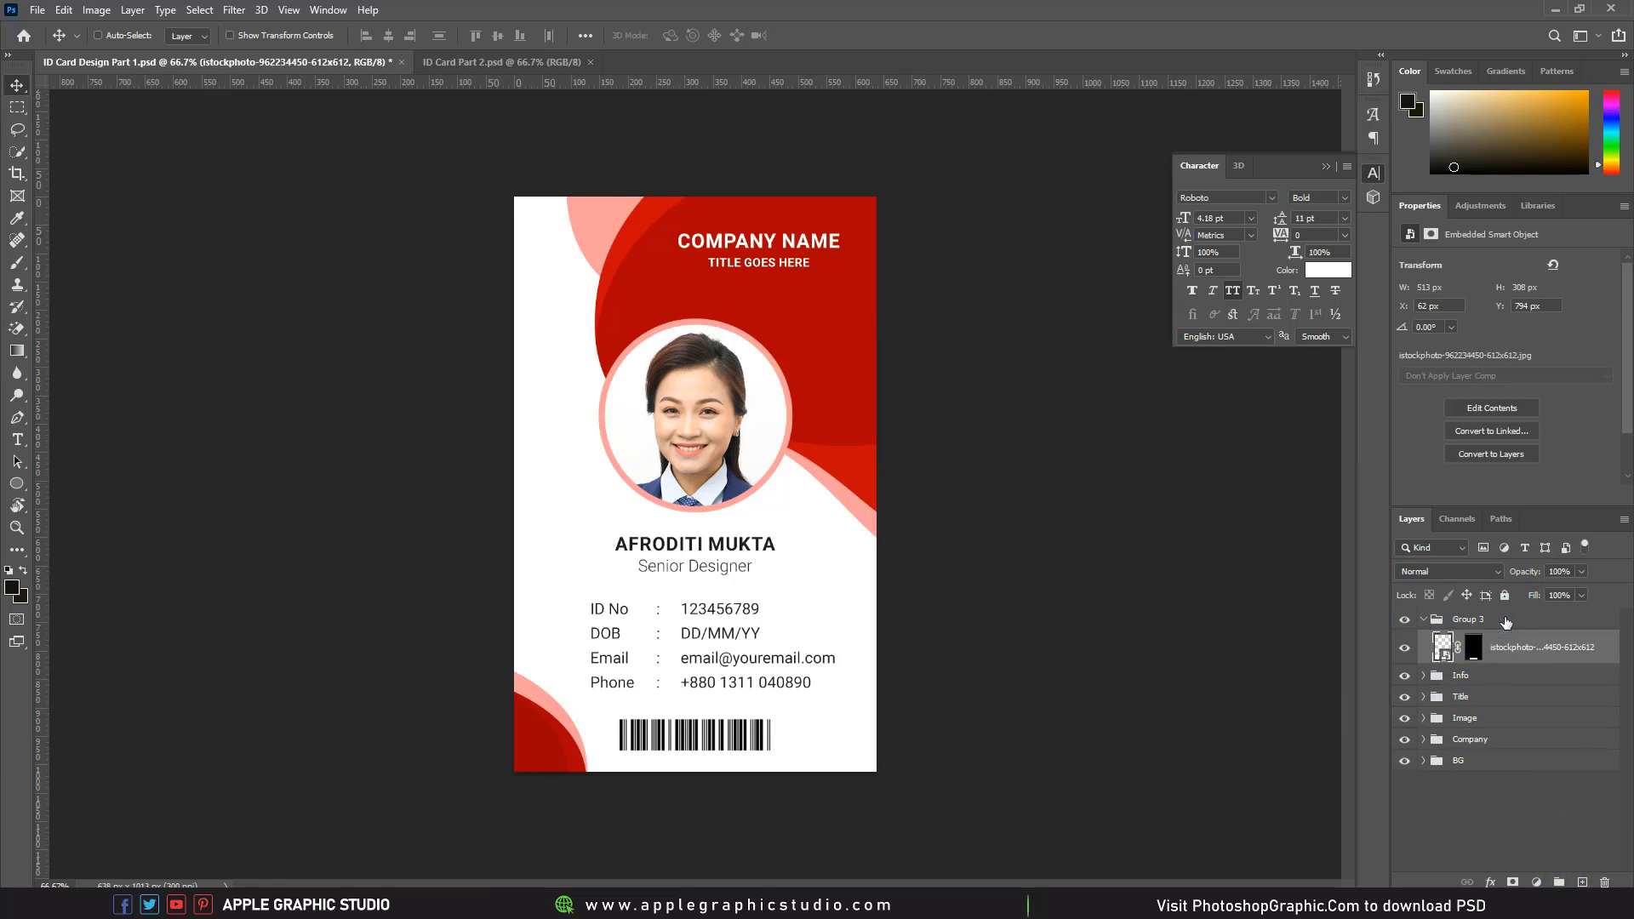
pyautogui.doubleClick(1481, 620)
pyautogui.write('Web')
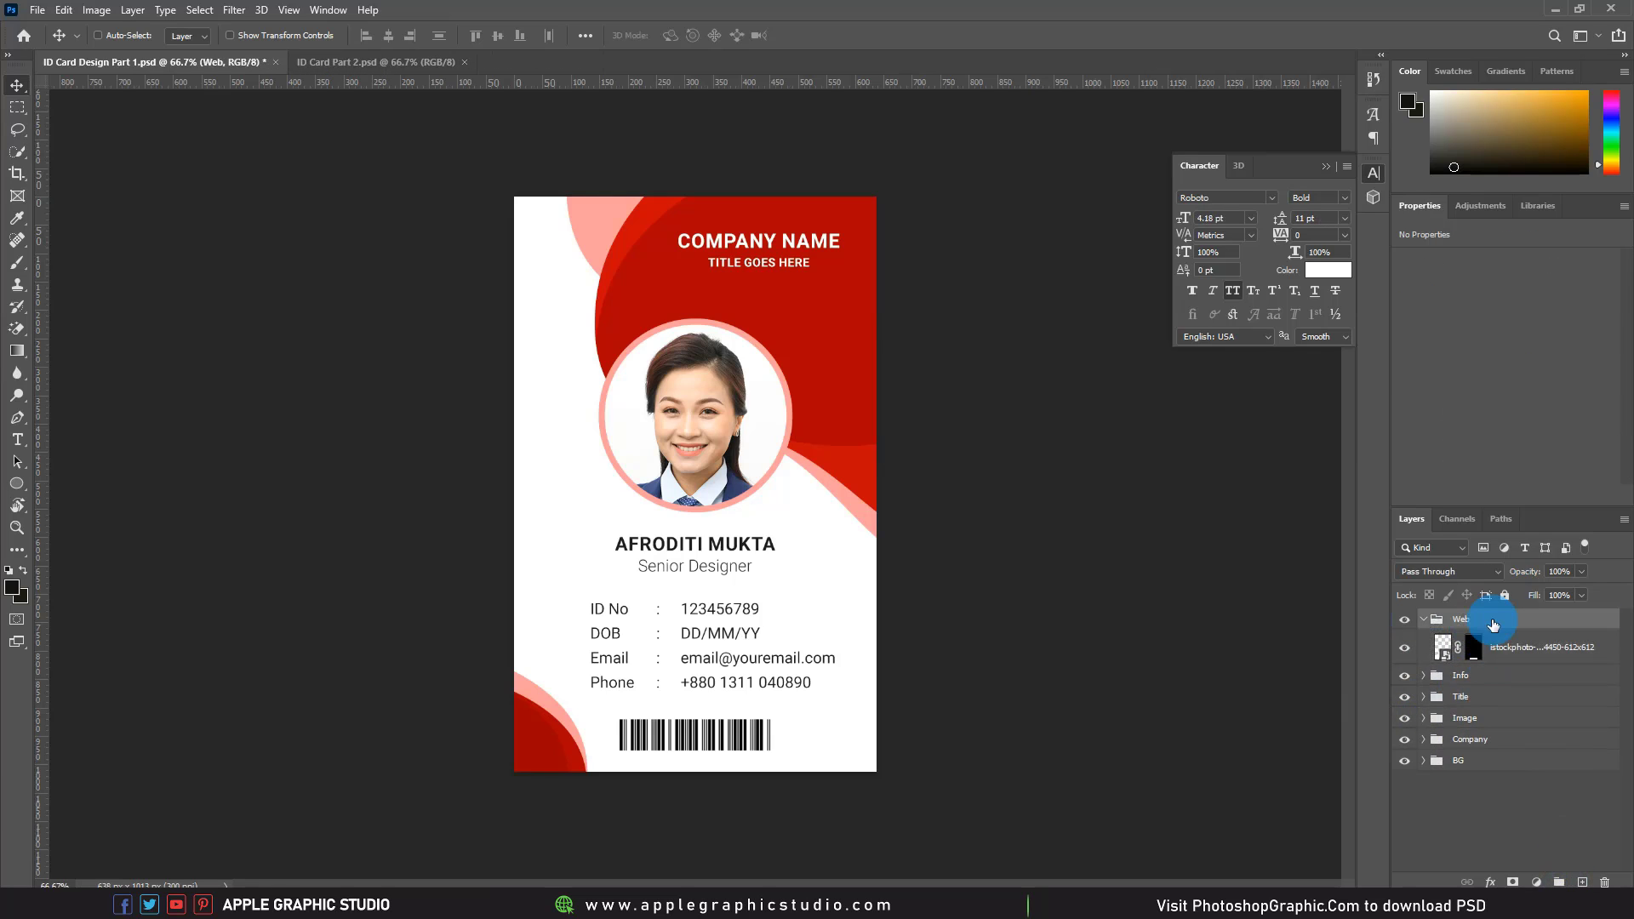
pyautogui.click(1423, 620)
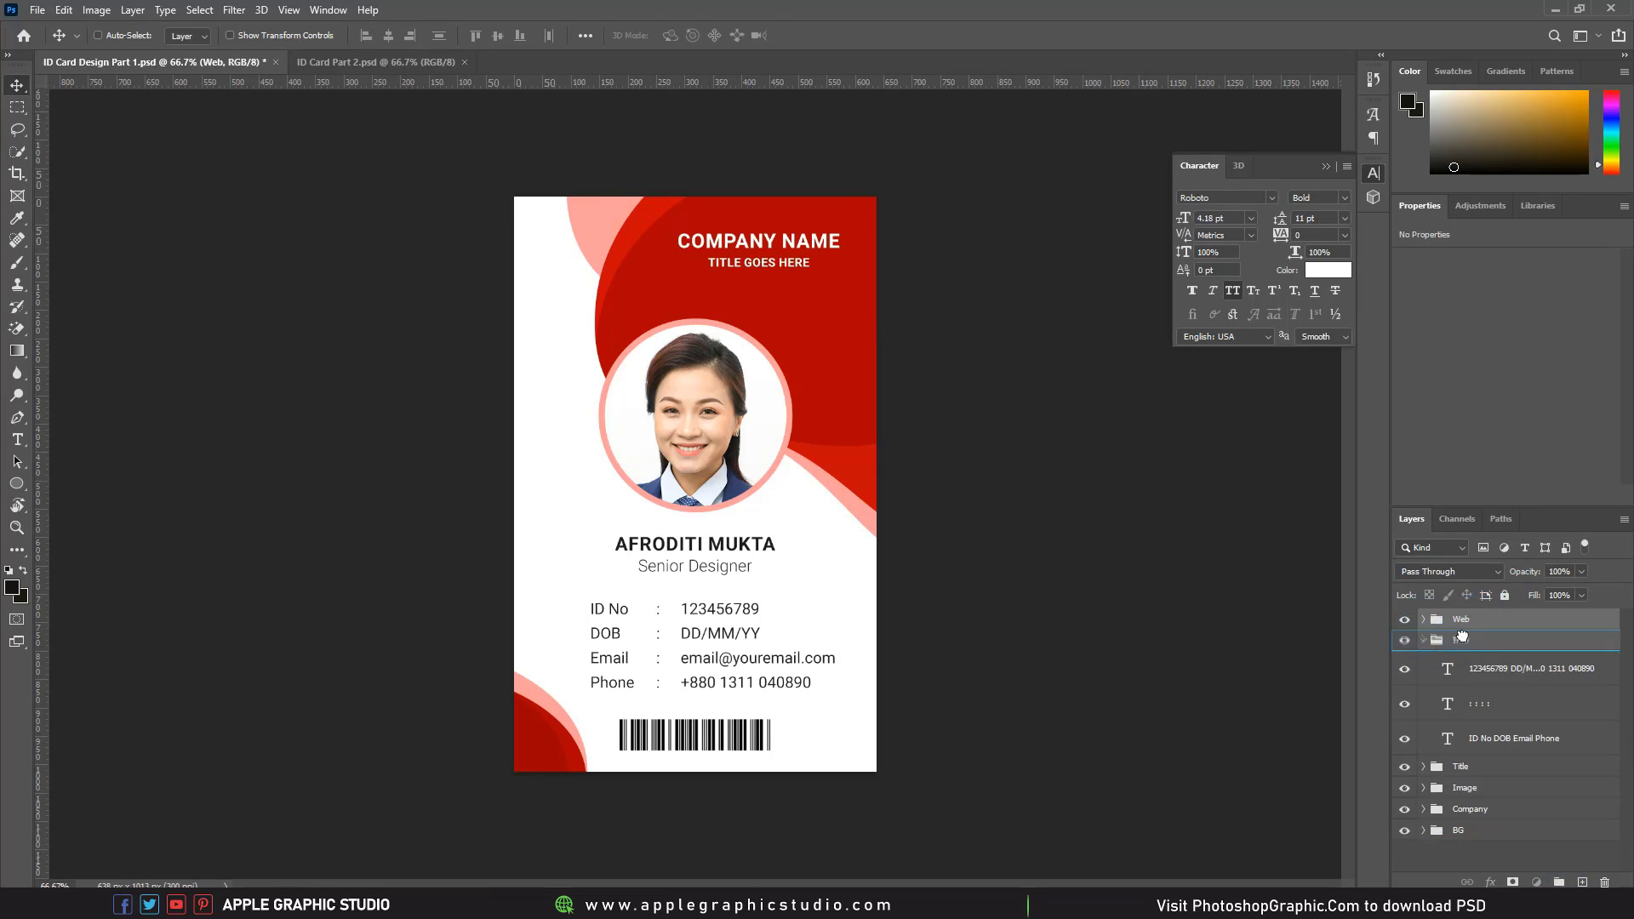
pyautogui.moveTo(1462, 636); pyautogui.dragTo(1461, 638)
# Group the three detail text layers inside Info, collapse Info, and save.
pyautogui.click(1523, 668)
pyautogui.keyDown('shift'); pyautogui.click(1509, 738); pyautogui.keyUp('shift')
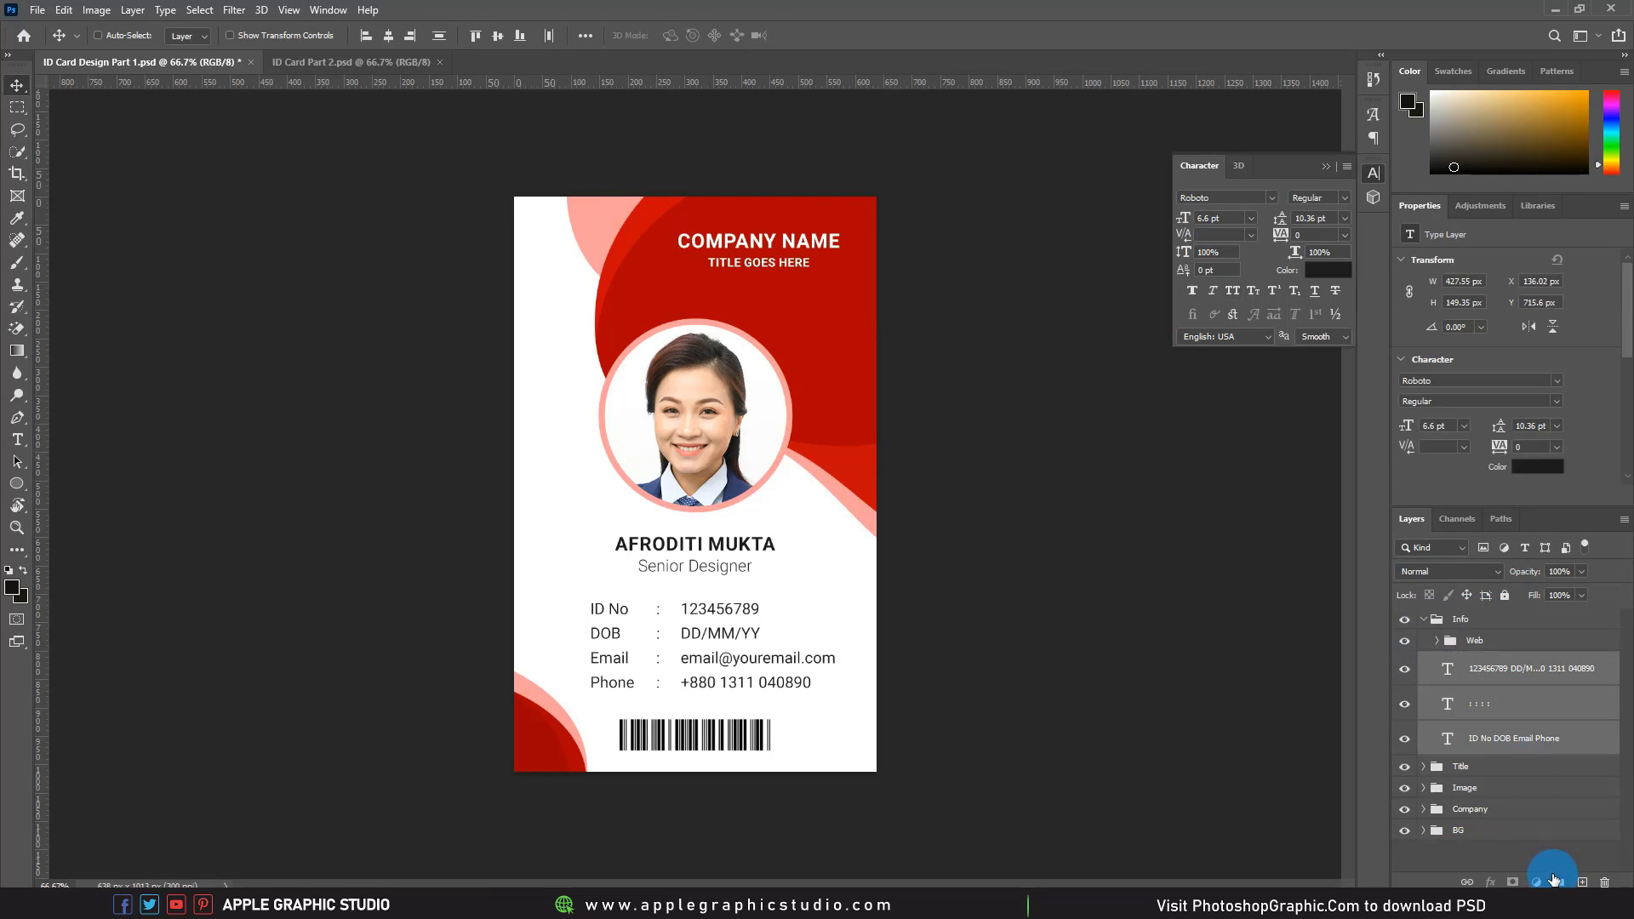
pyautogui.click(1556, 881)
pyautogui.write('Info')
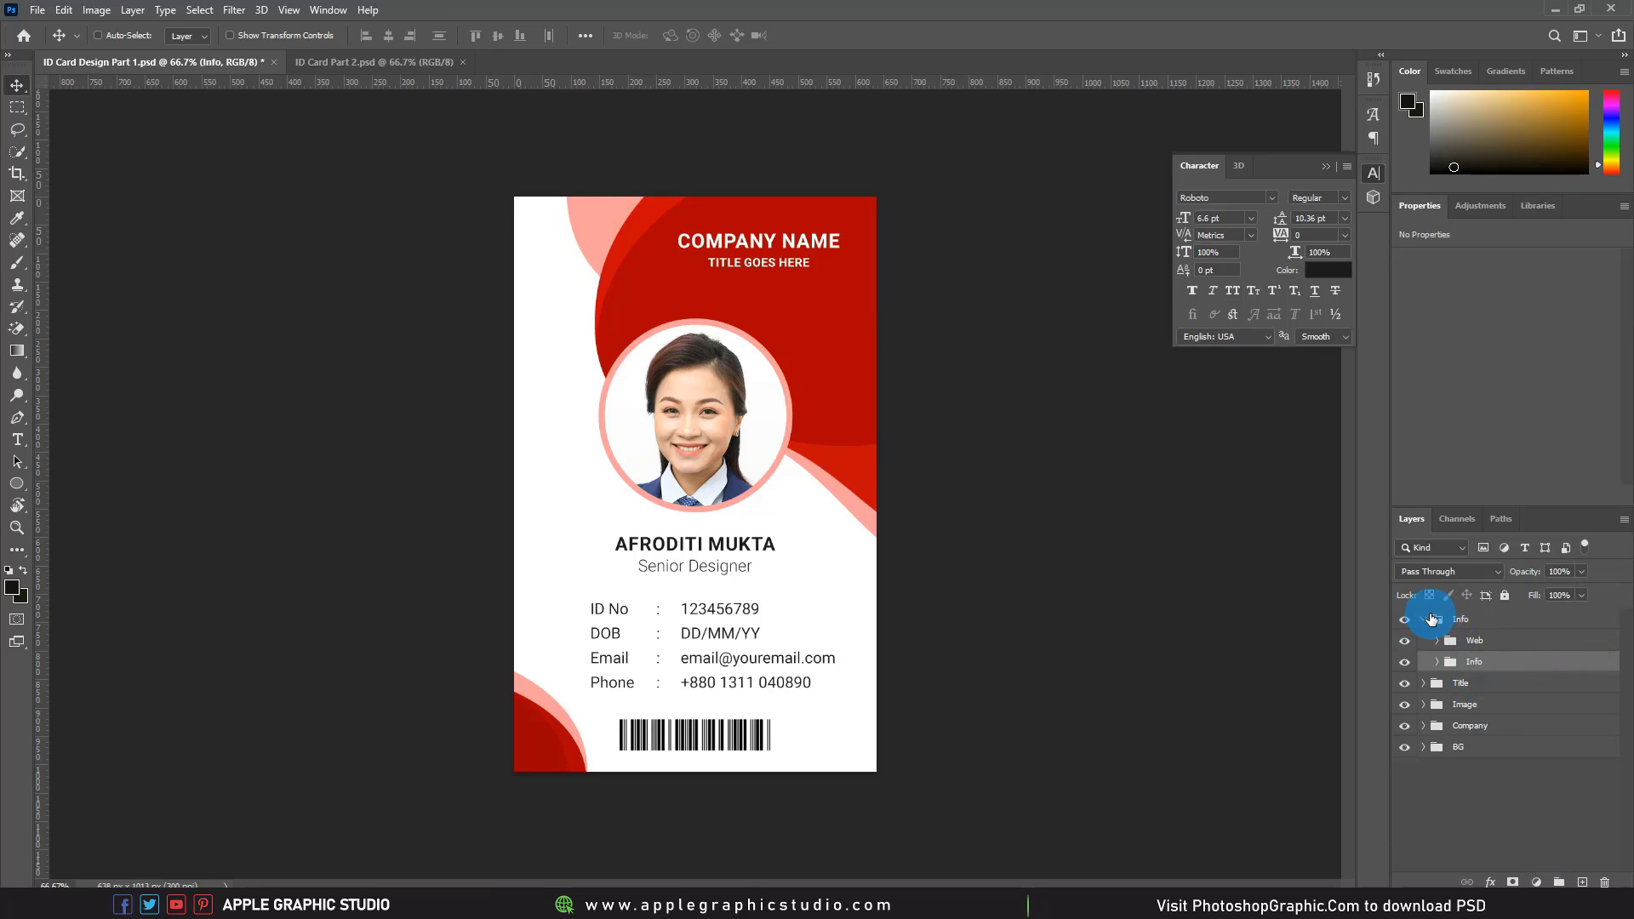
pyautogui.click(1422, 619)
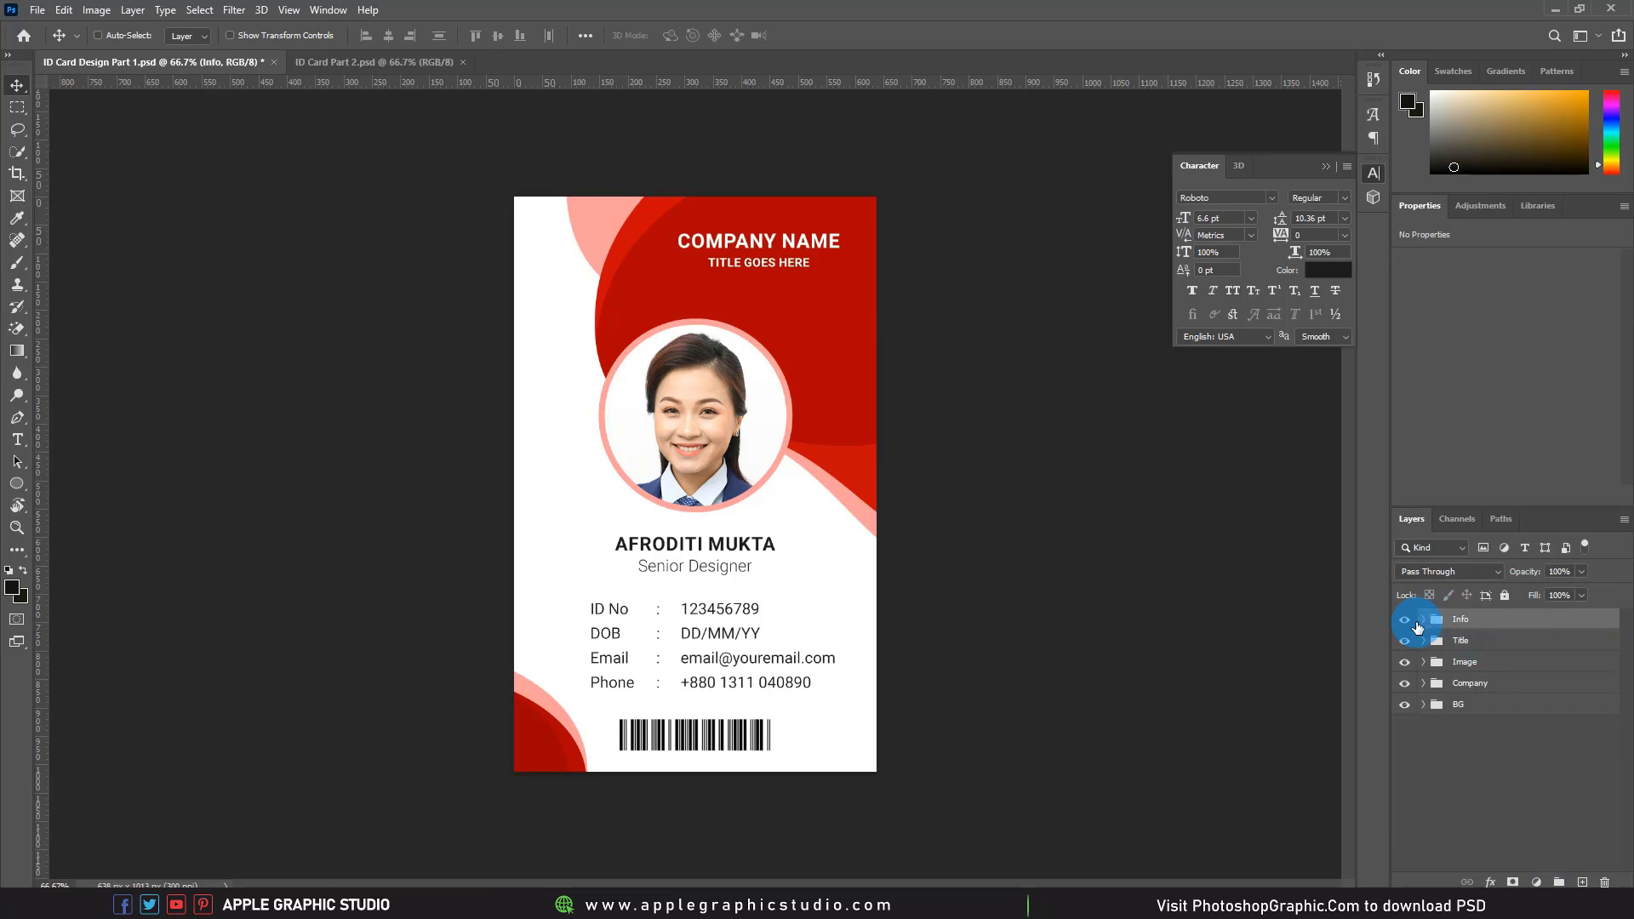
pyautogui.hotkey('ctrl', 's')
pyautogui.click(243, 904)
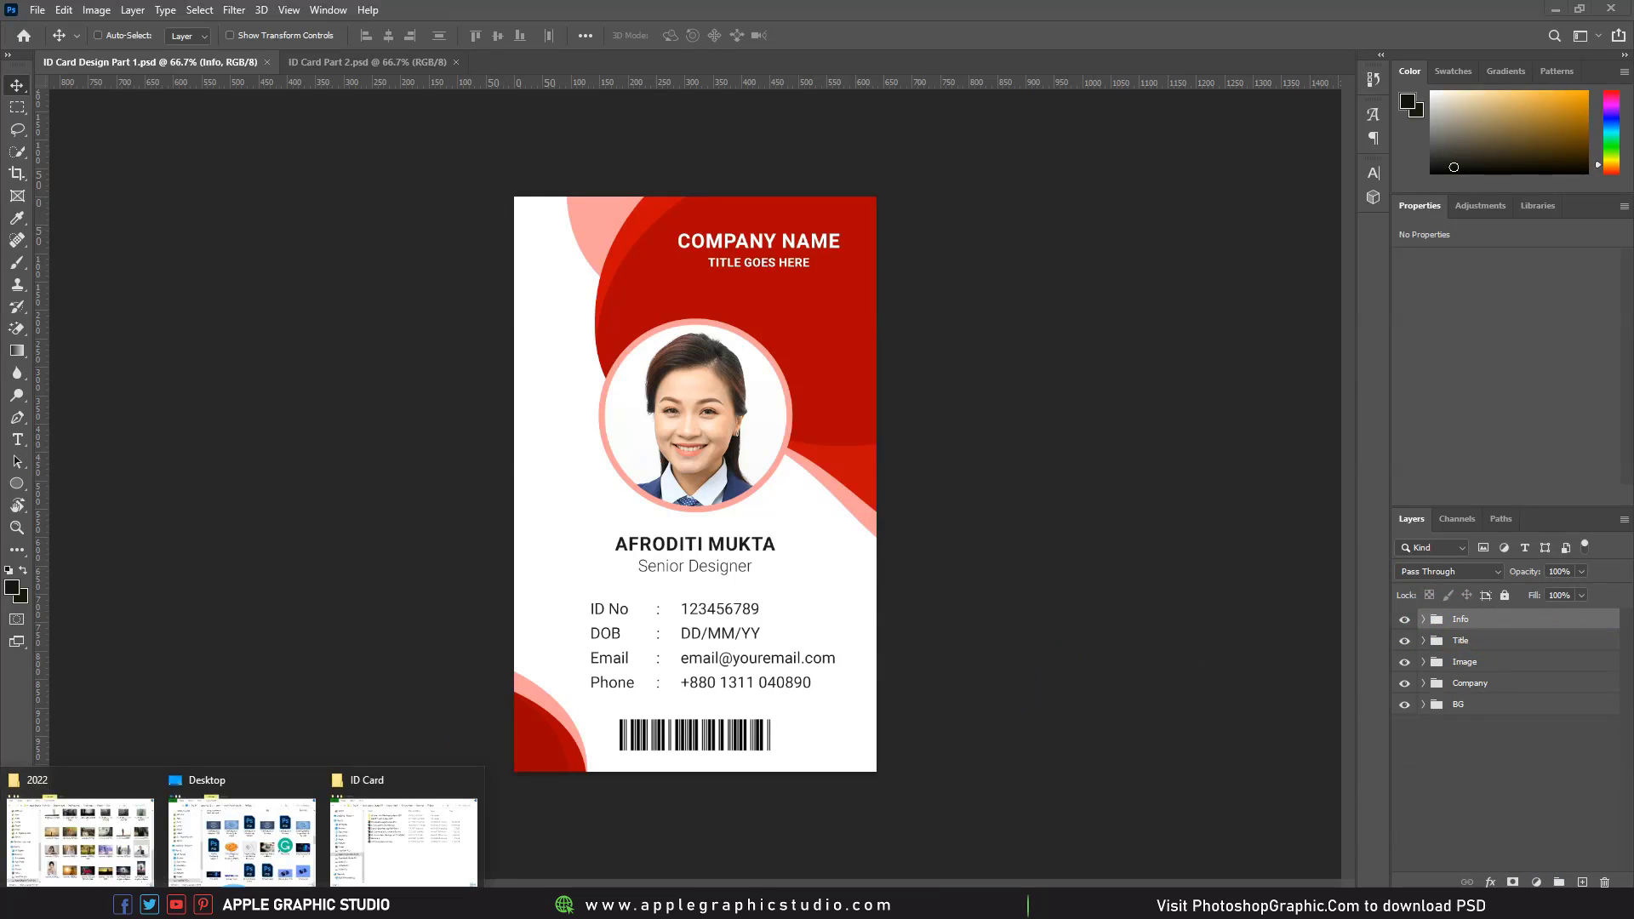
# Open the ID Card Mockup PSD from the paid mockup folder, then return to ID Card Design Part 1.
pyautogui.click(417, 851)
pyautogui.doubleClick(1064, 378)
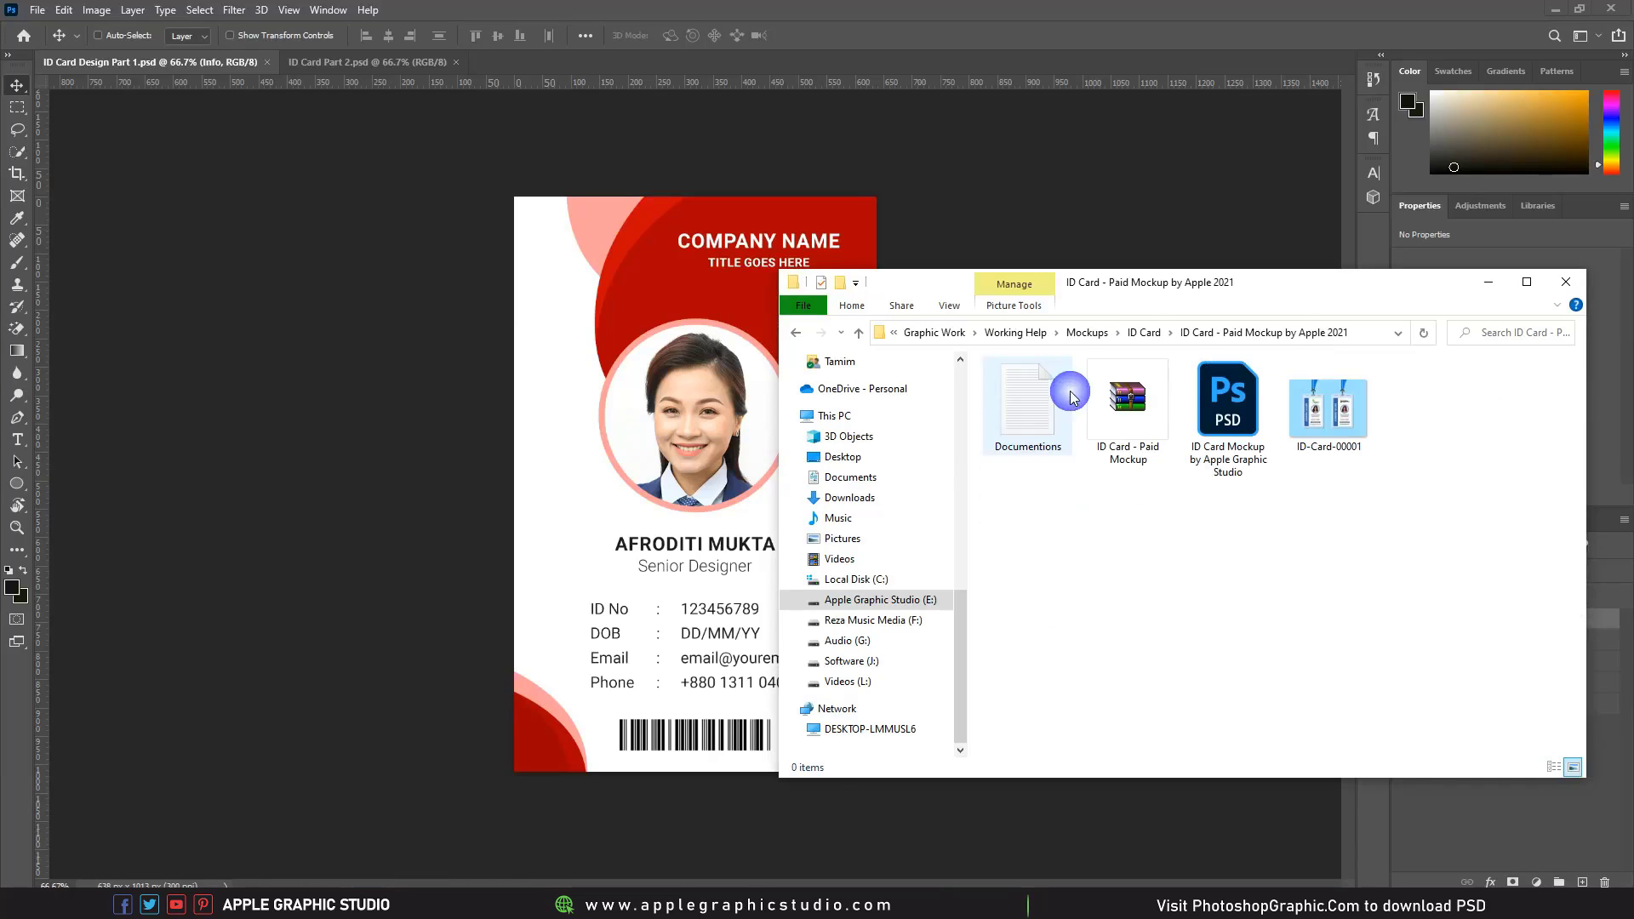
pyautogui.doubleClick(1248, 432)
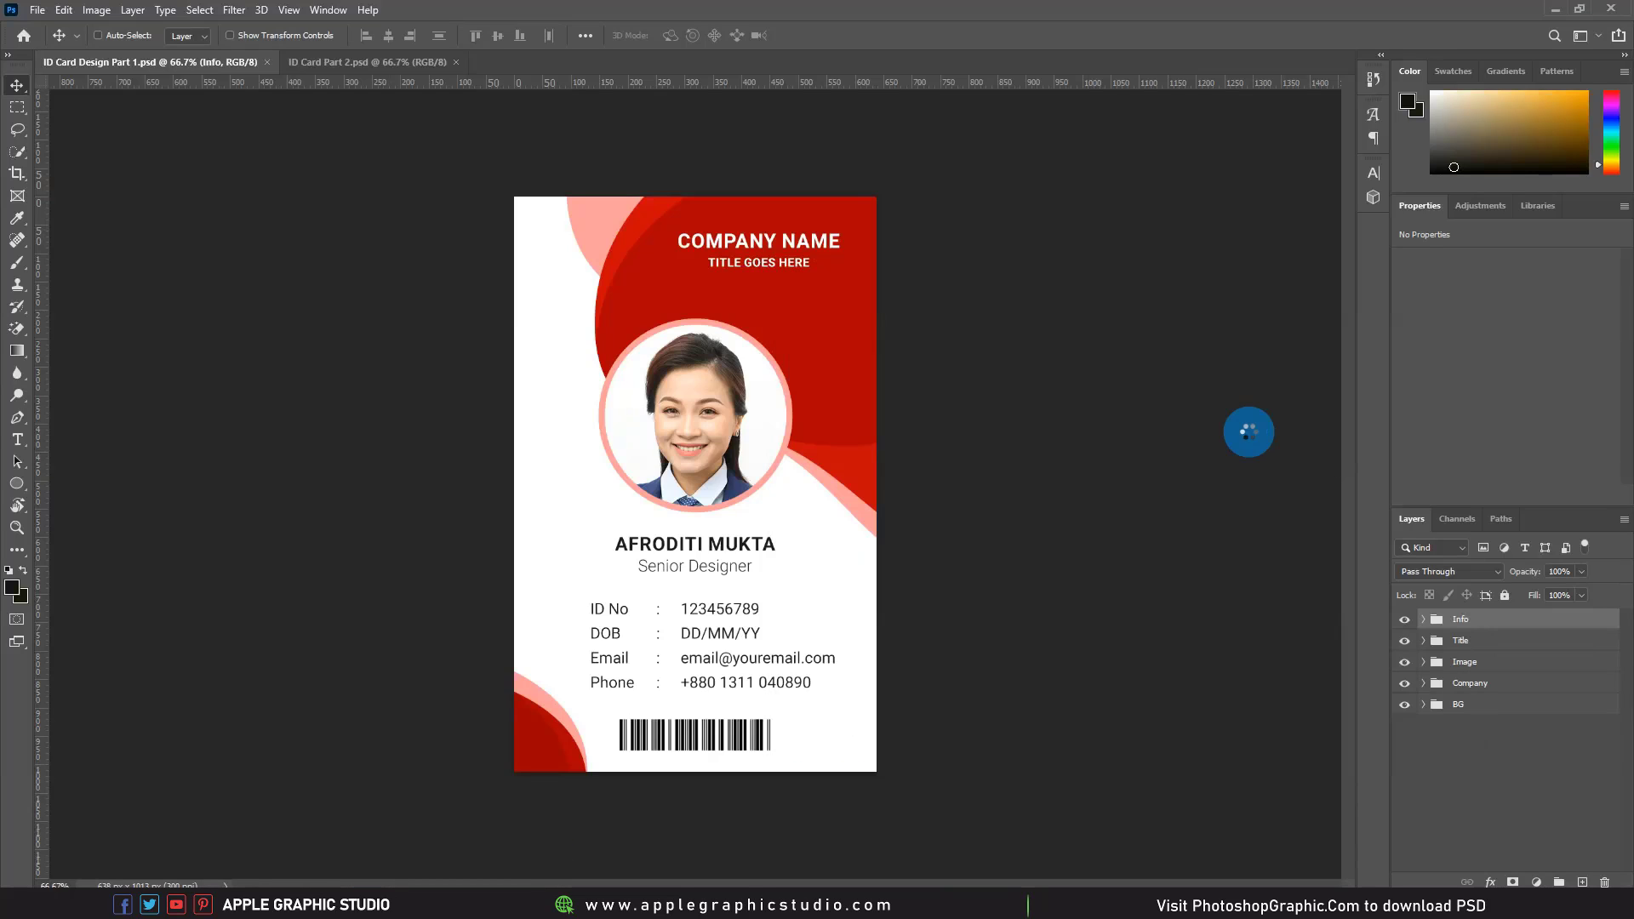
pyautogui.scroll(2, 694, 456)
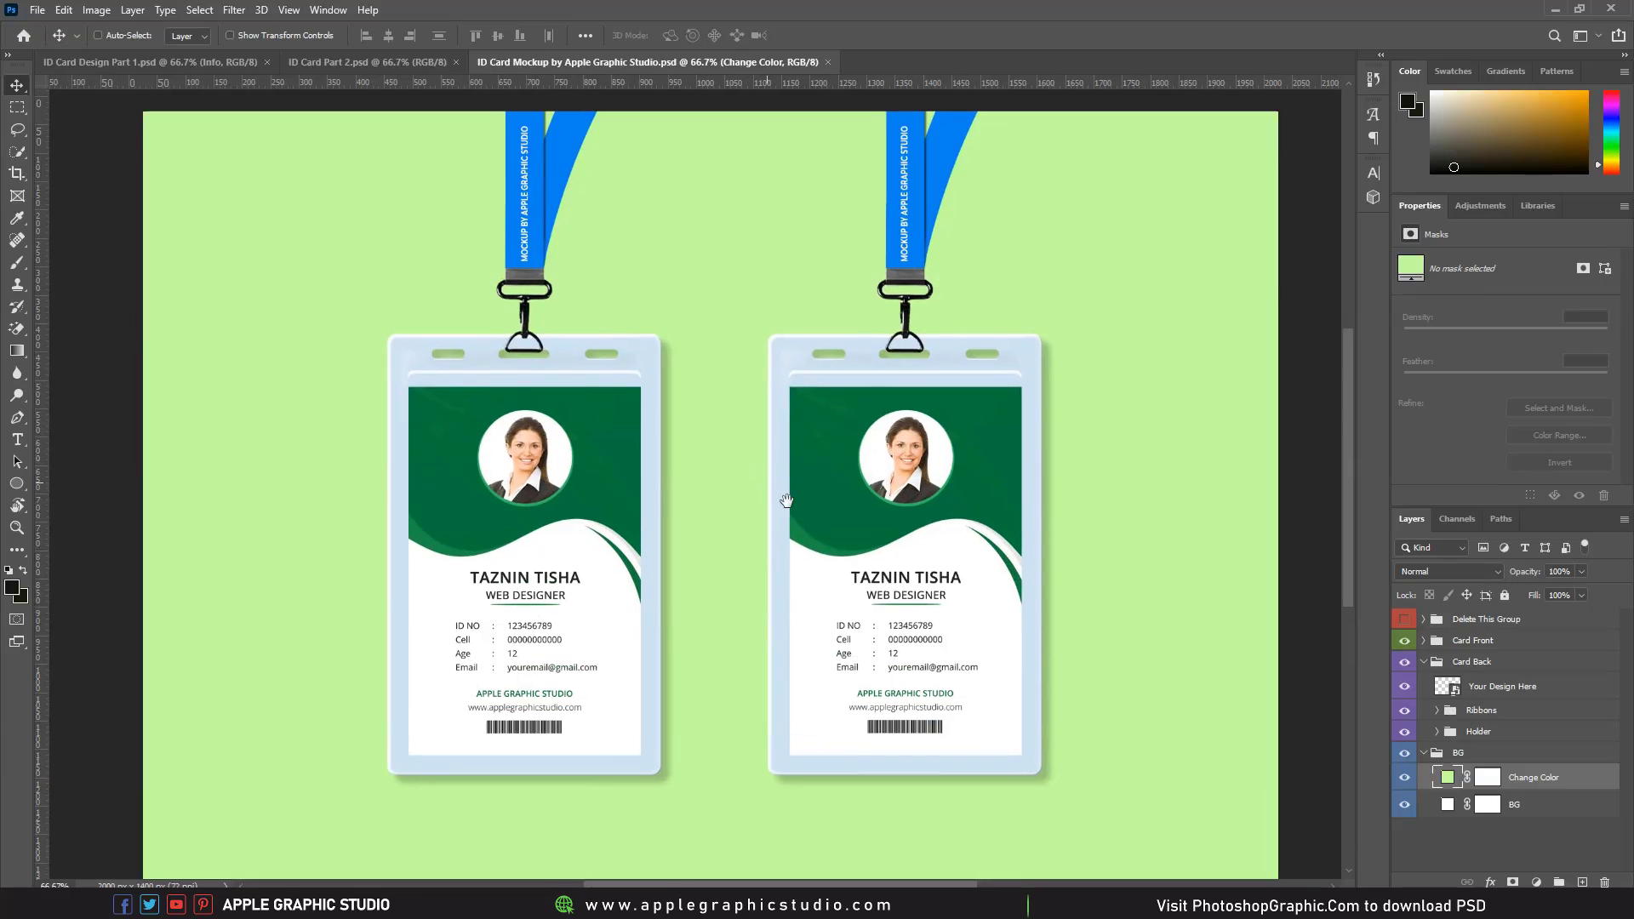
pyautogui.scroll(2, 551, 177)
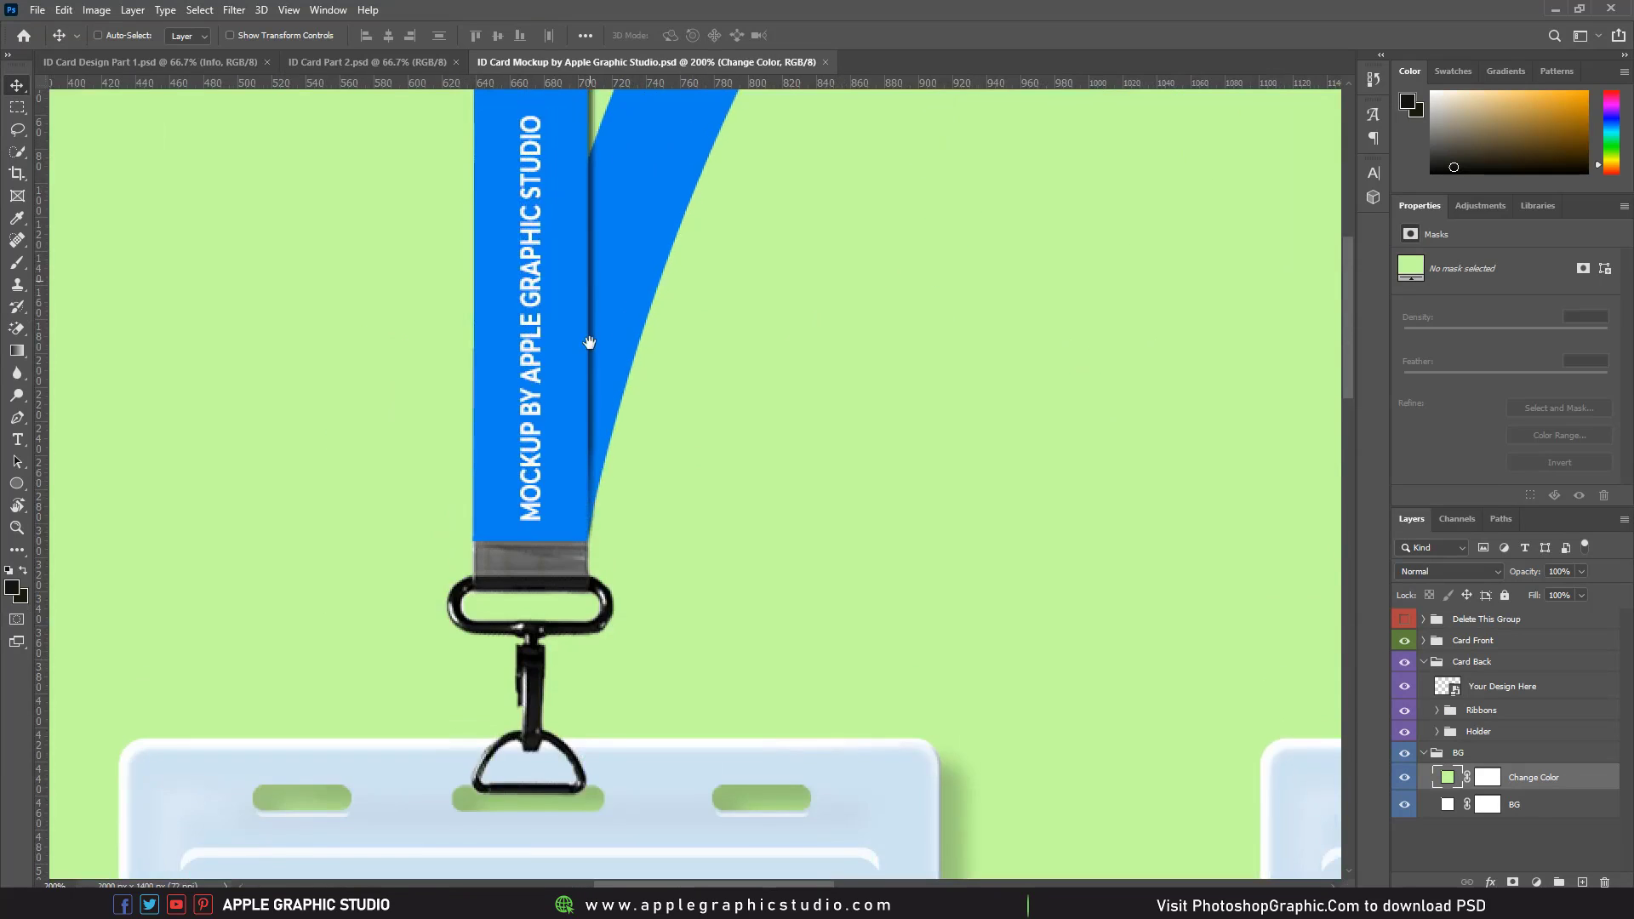
pyautogui.scroll(-3, 794, 492)
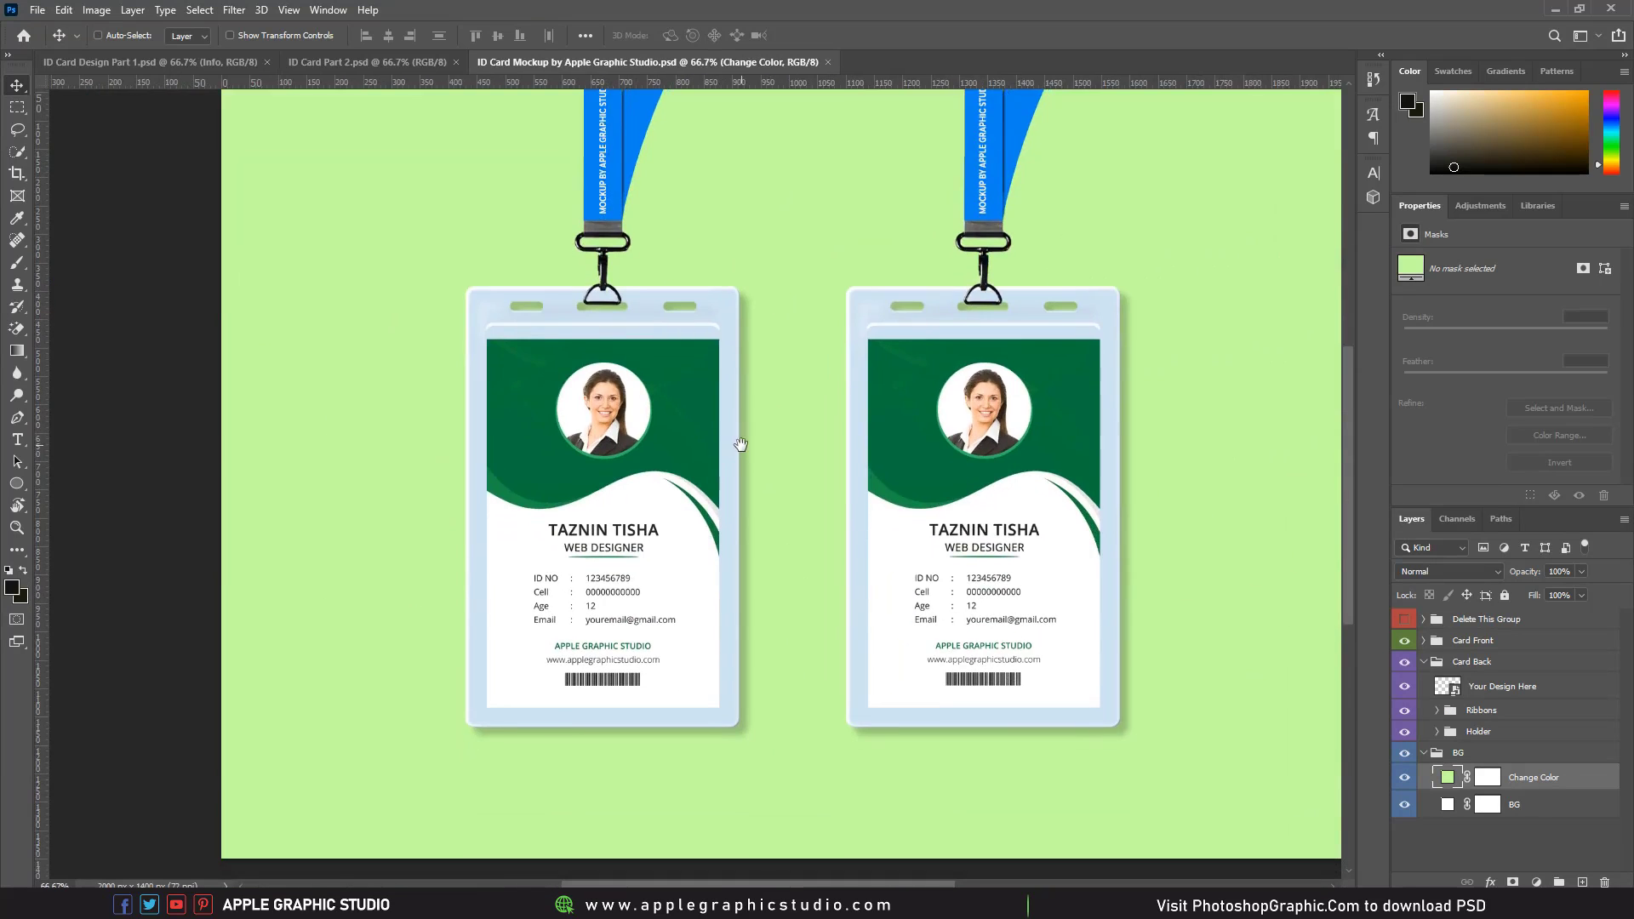
pyautogui.click(157, 63)
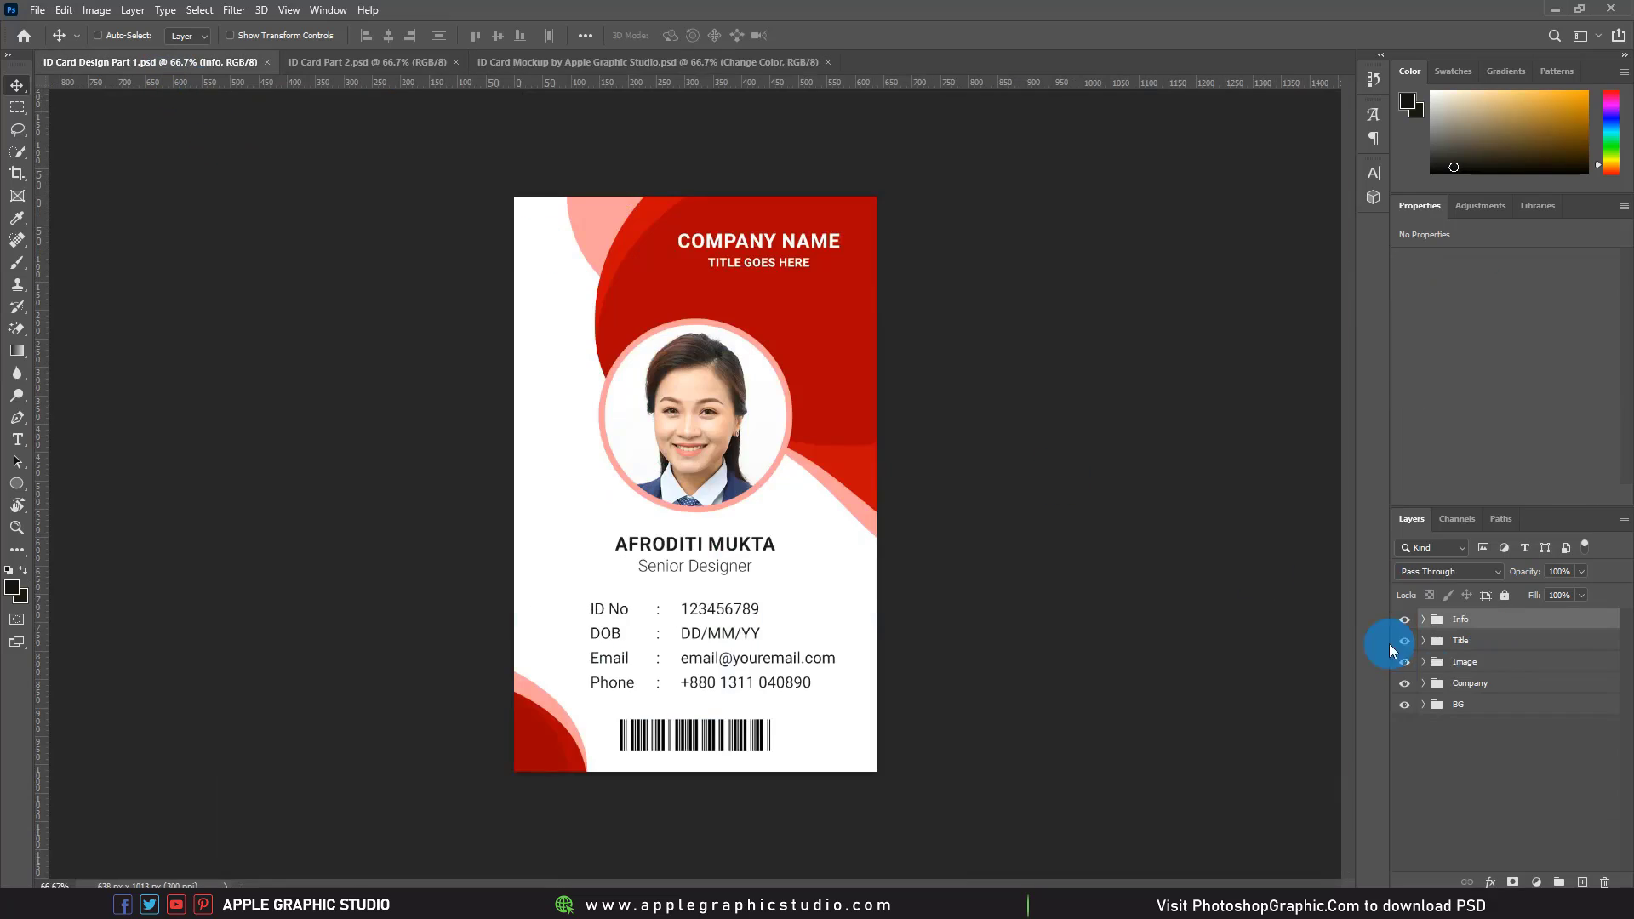
# Merge the visible front card design onto a new top layer with Apply Image.
pyautogui.click(1567, 870)
pyautogui.click(96, 9)
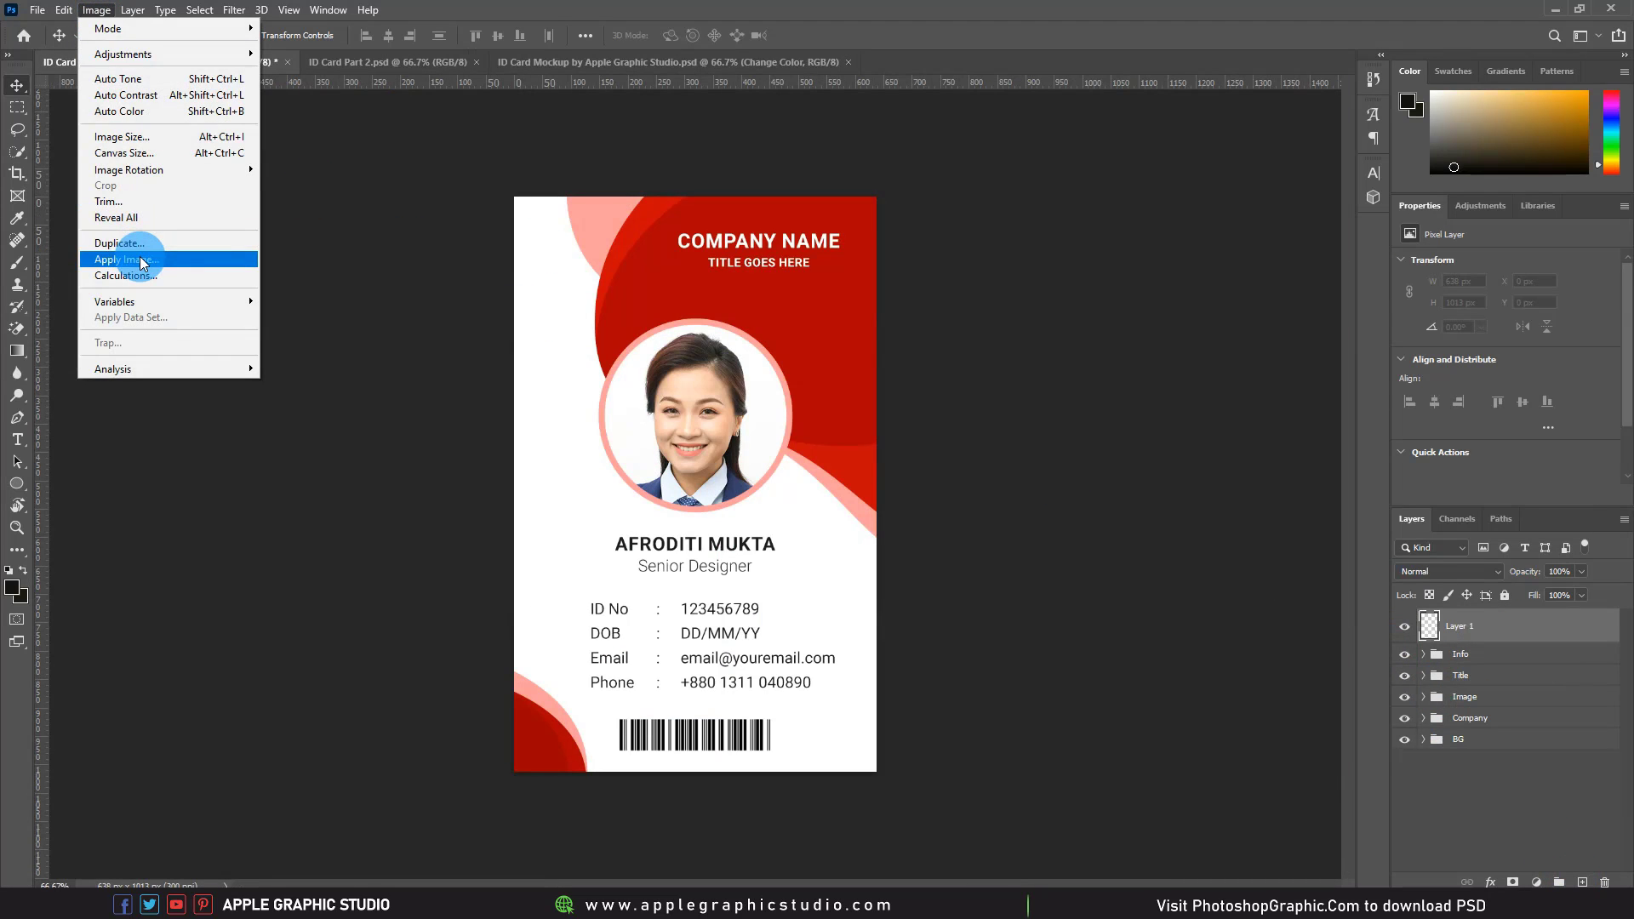
pyautogui.click(140, 259)
pyautogui.click(967, 247)
# Merge the visible back card design onto a new top layer the same way.
pyautogui.click(377, 64)
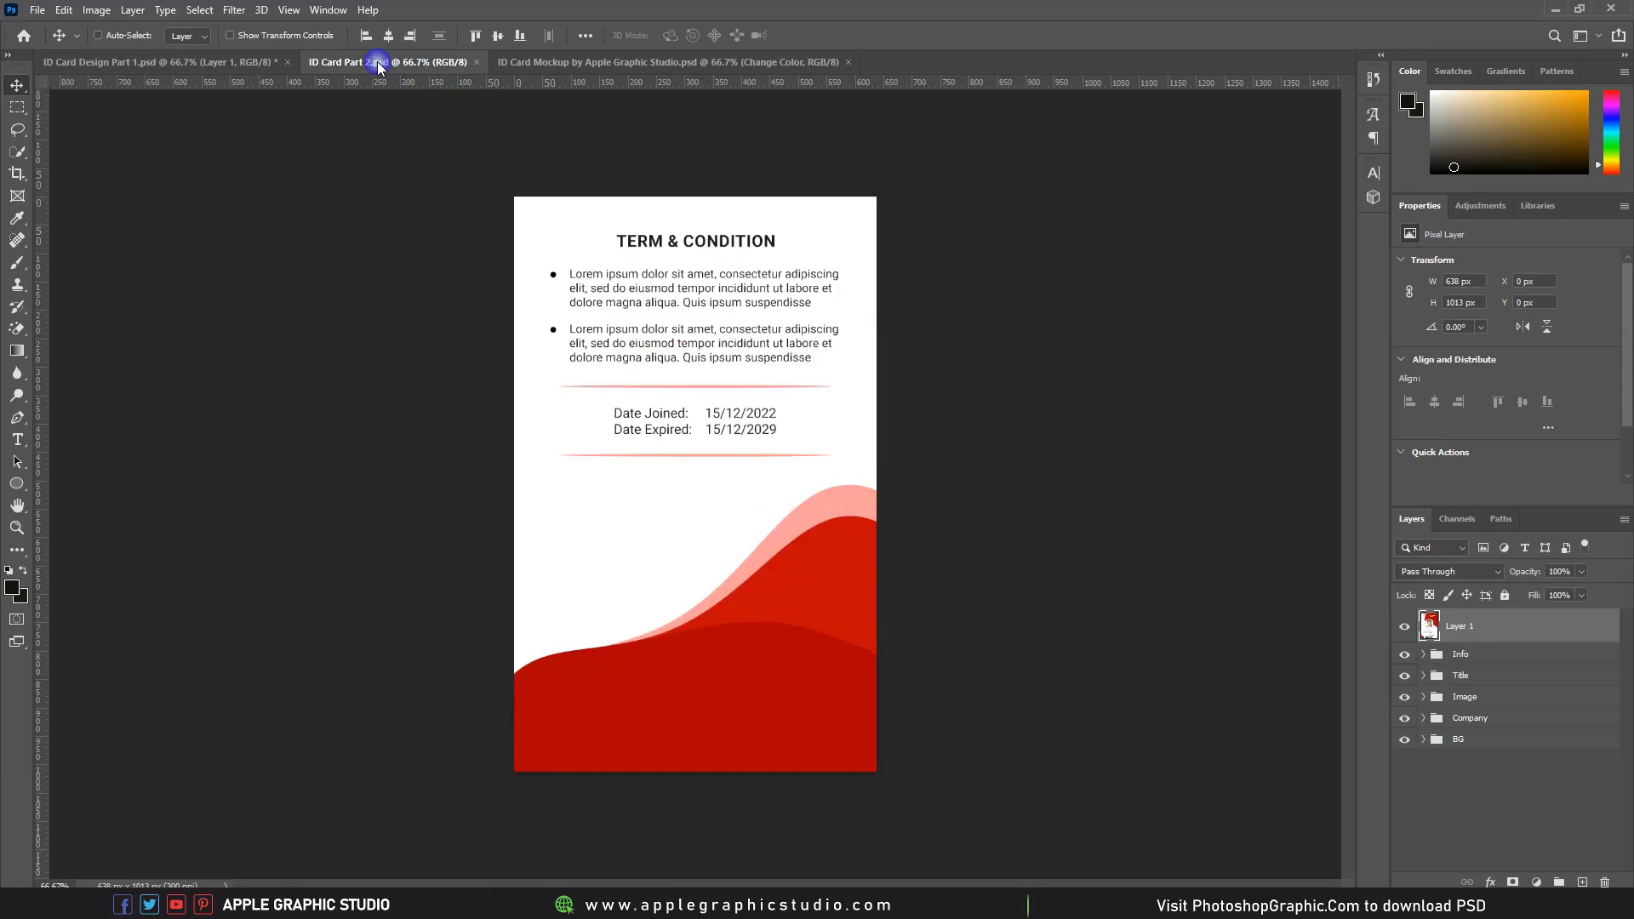
pyautogui.click(1581, 882)
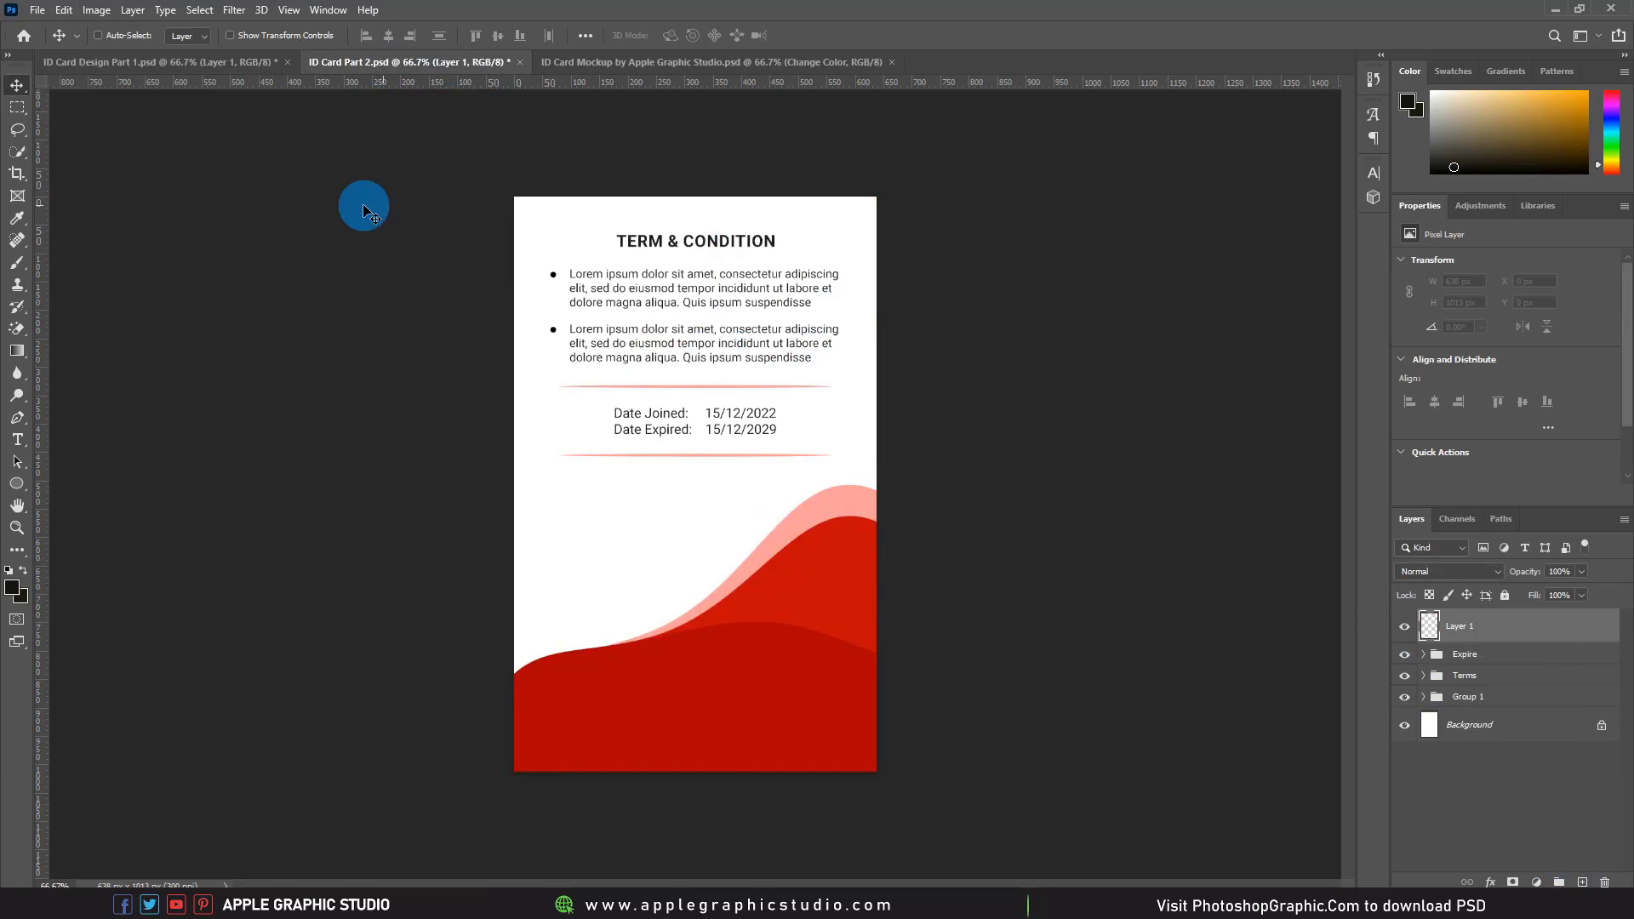
pyautogui.click(97, 9)
pyautogui.click(132, 260)
pyautogui.click(953, 244)
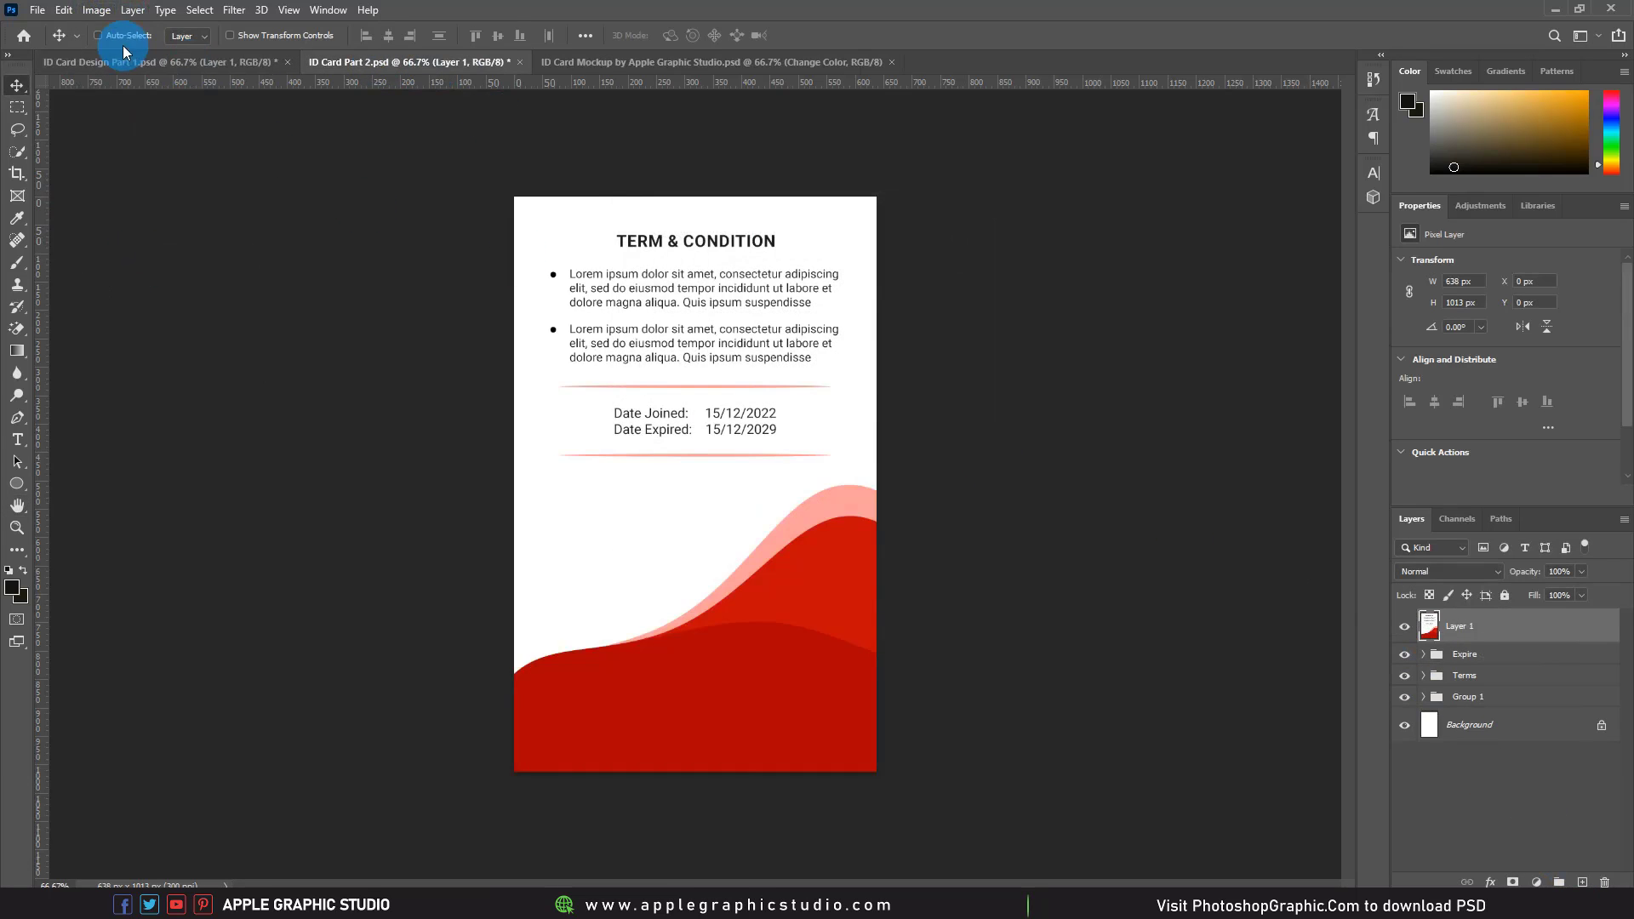
# Copy the merged front card and open the mockup's Card Front smart object.
pyautogui.click(116, 63)
pyautogui.click(58, 10)
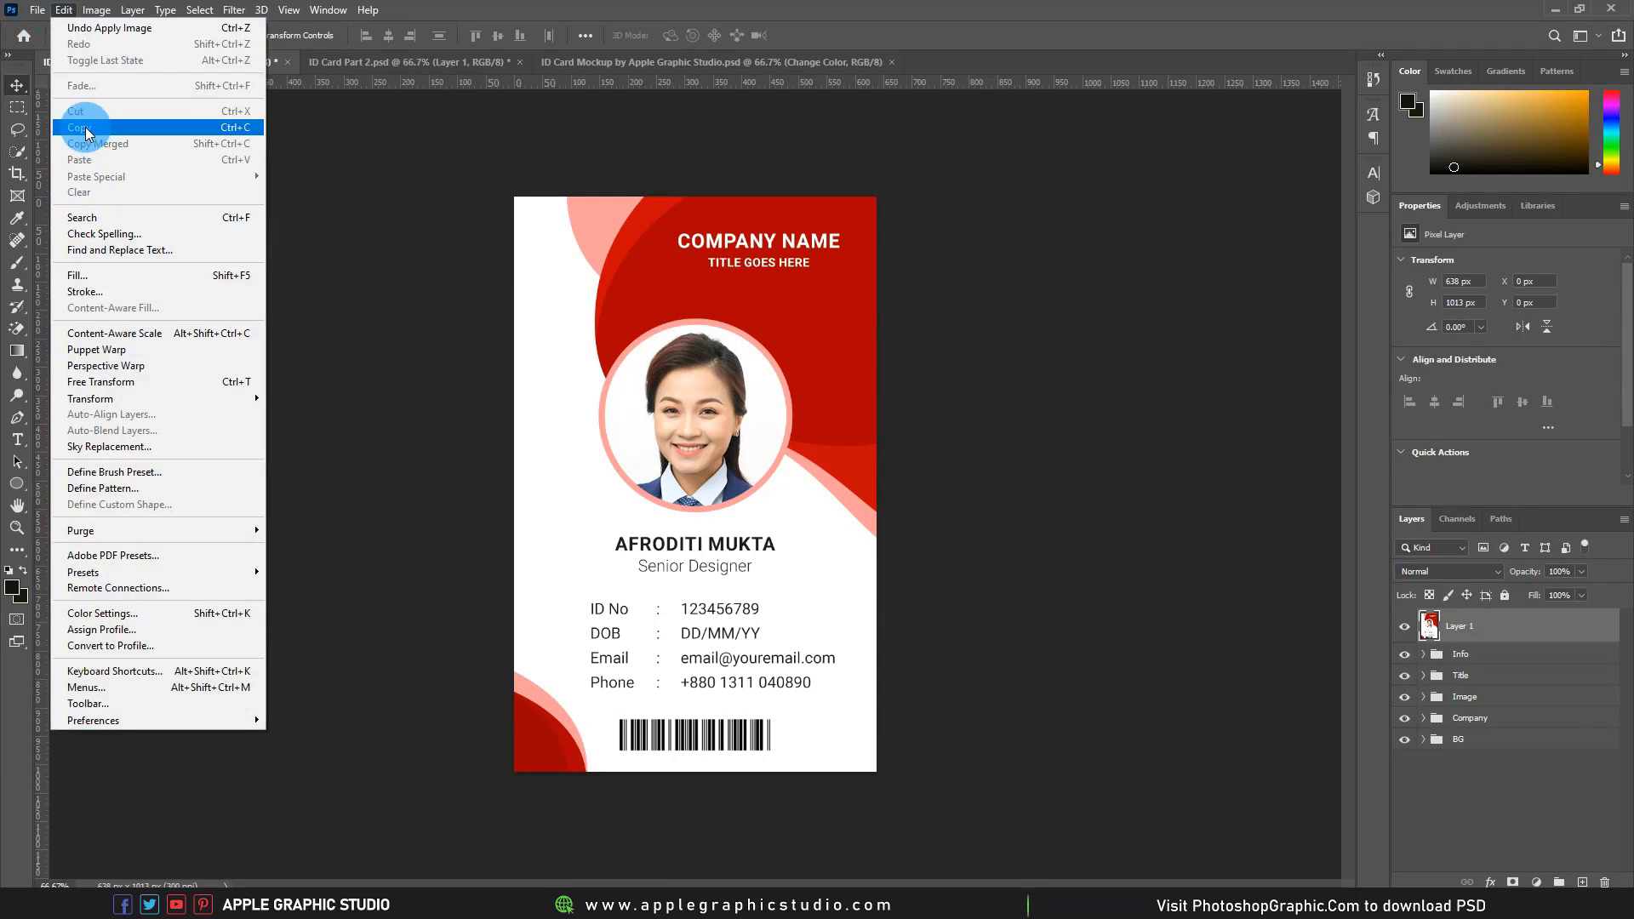
pyautogui.click(30, 119)
pyautogui.click(638, 62)
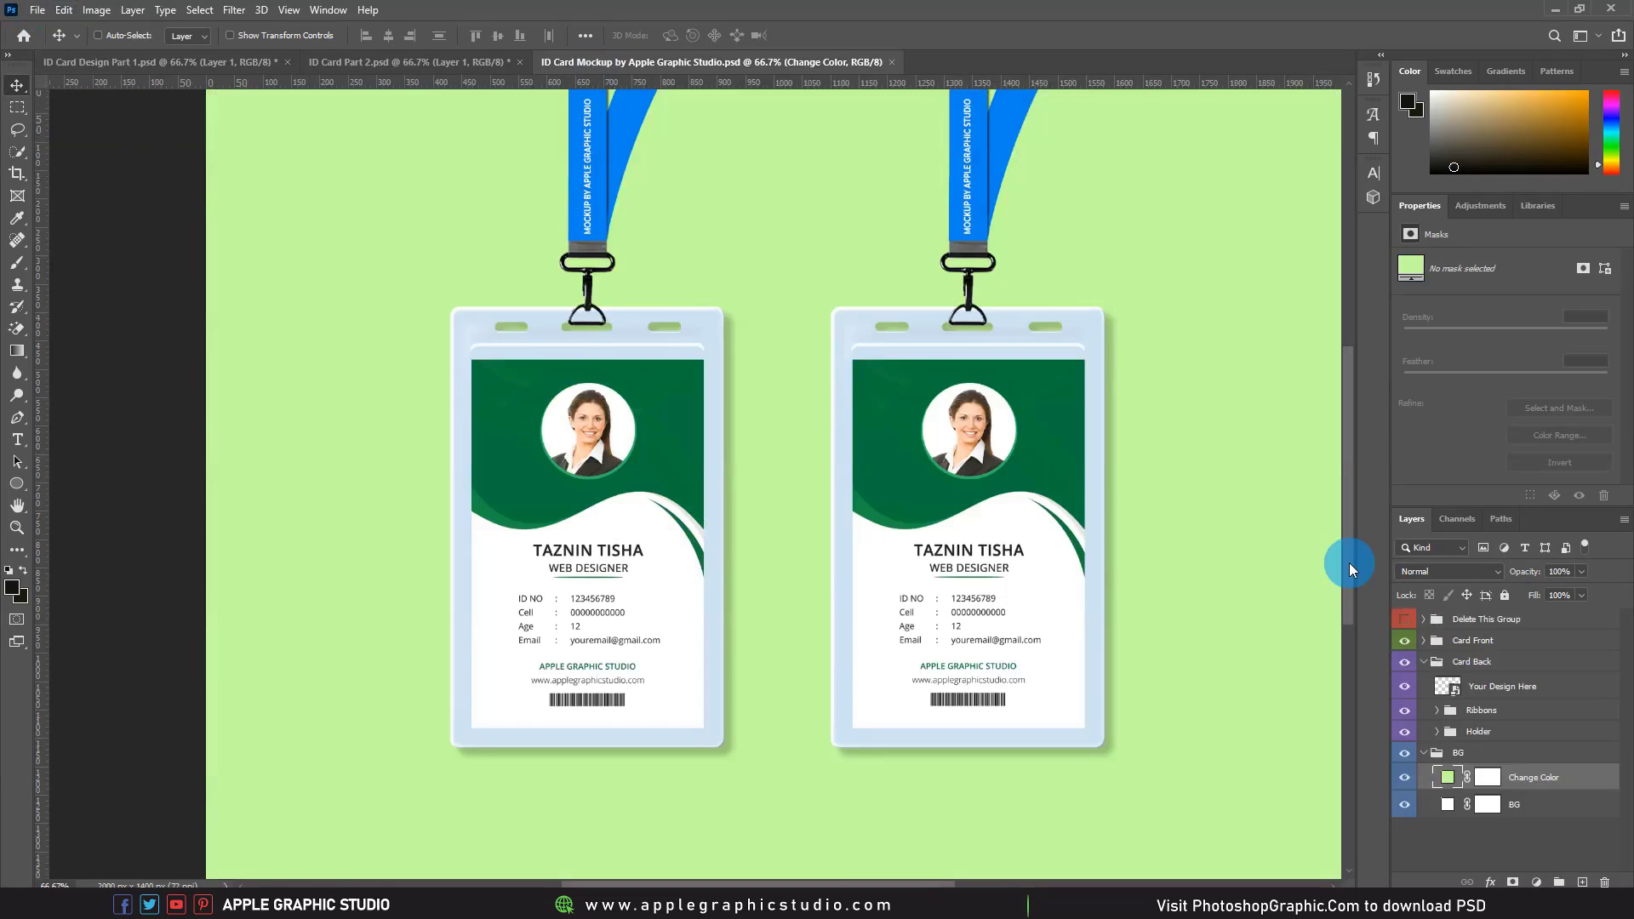
pyautogui.click(1424, 661)
pyautogui.click(1426, 663)
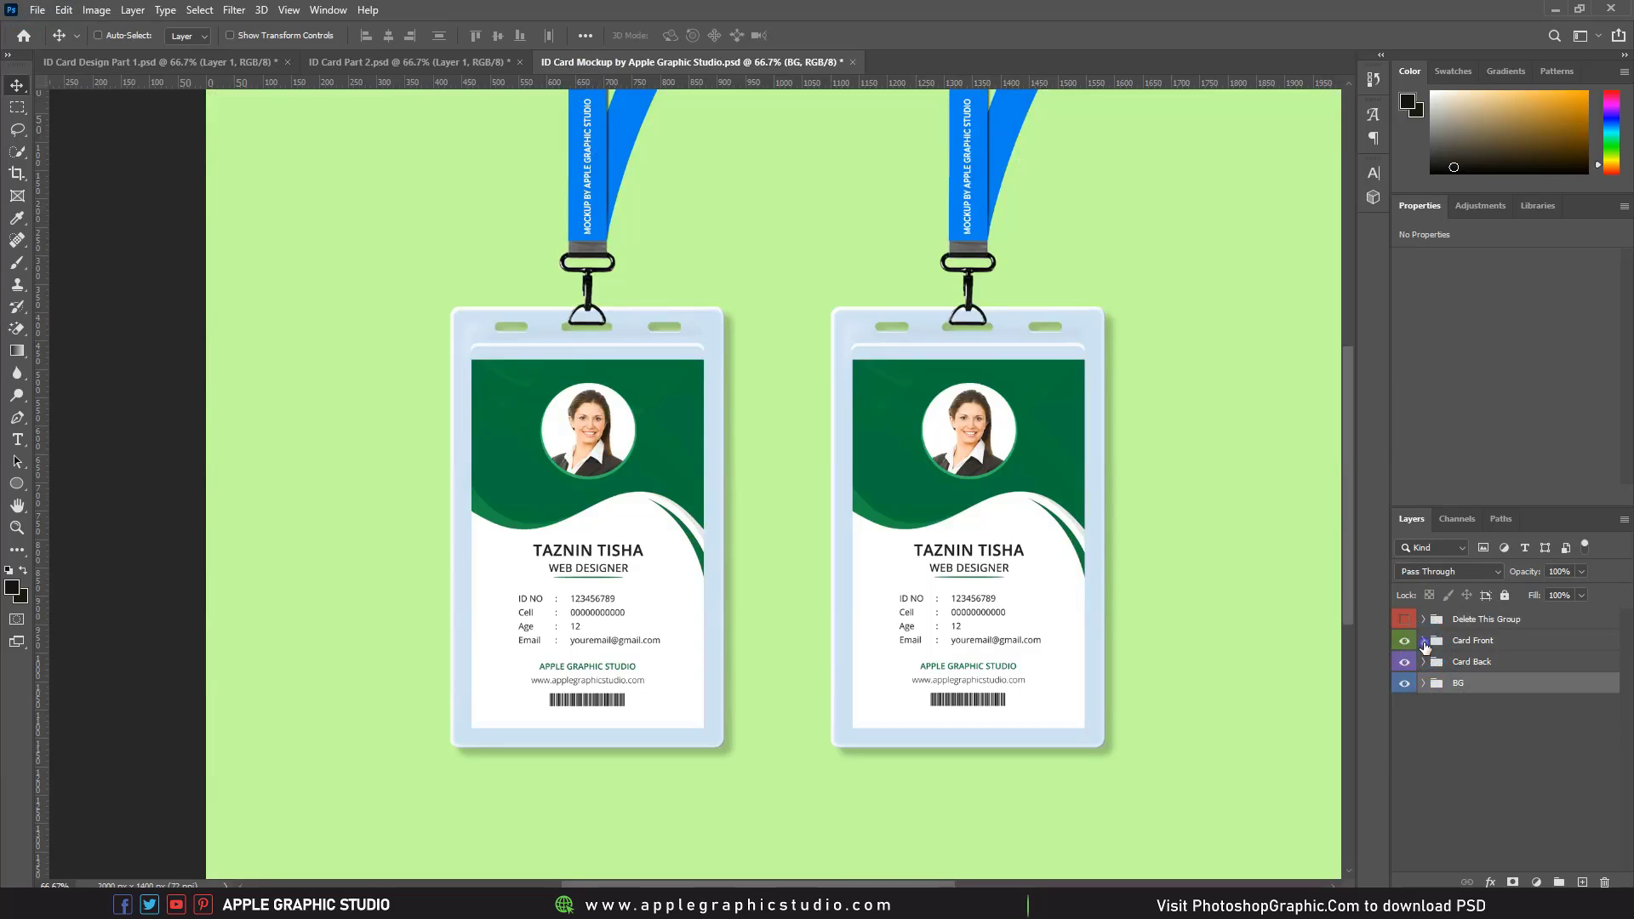
pyautogui.click(1425, 641)
pyautogui.doubleClick(1438, 662)
# Paste the red front card and scale it to fit at 409 by 650 px.
pyautogui.click(64, 10)
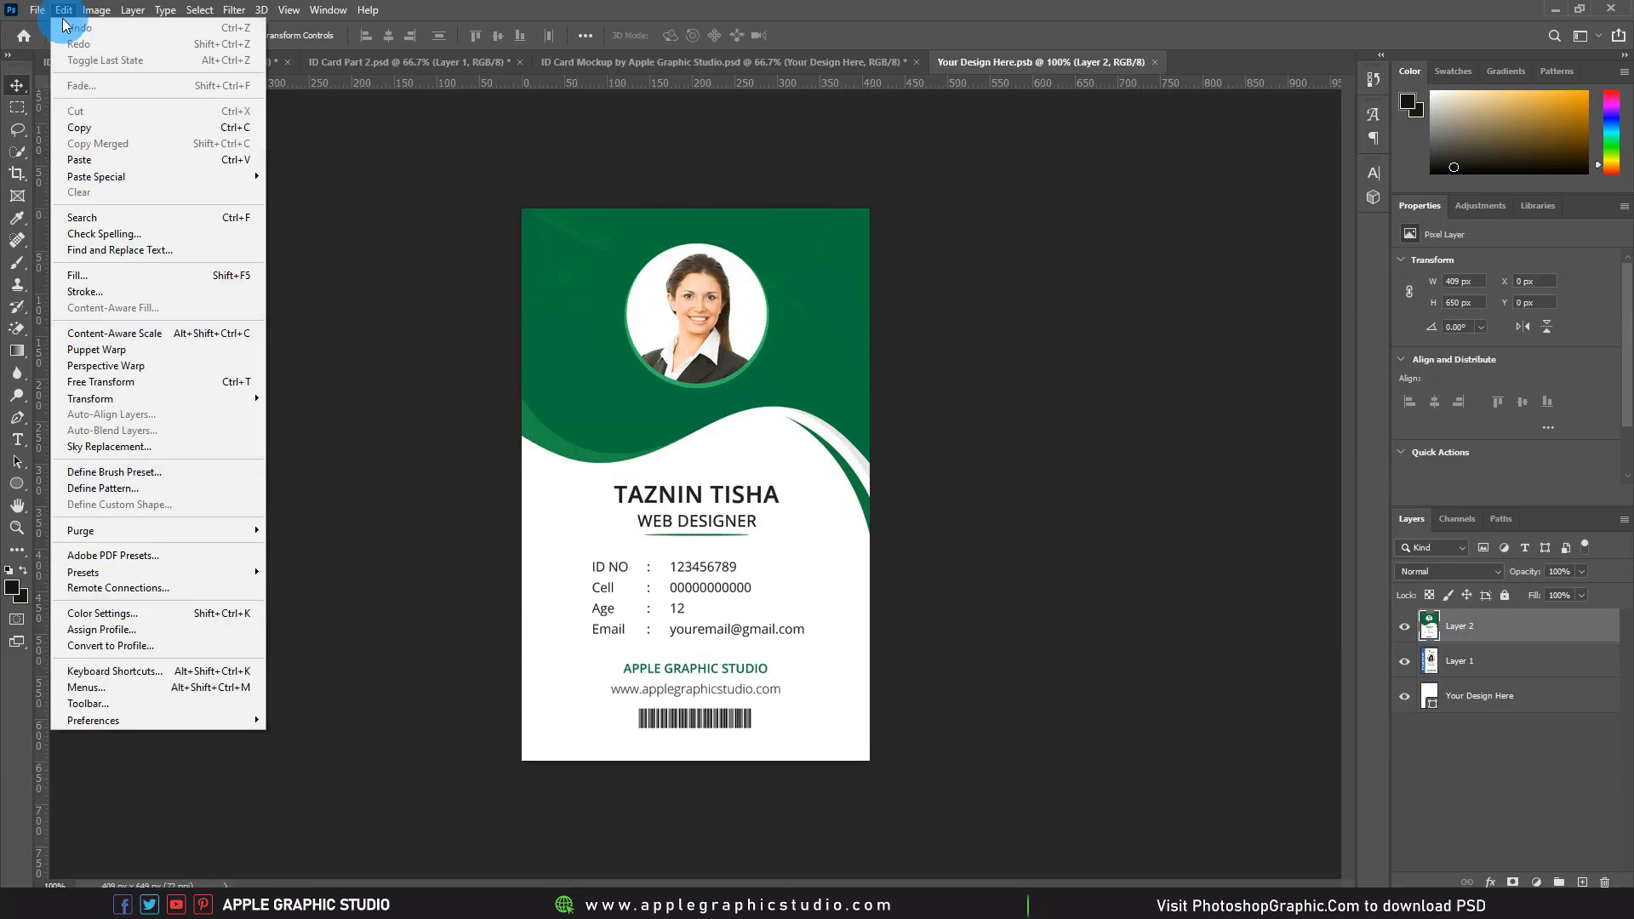
pyautogui.click(114, 159)
pyautogui.click(64, 10)
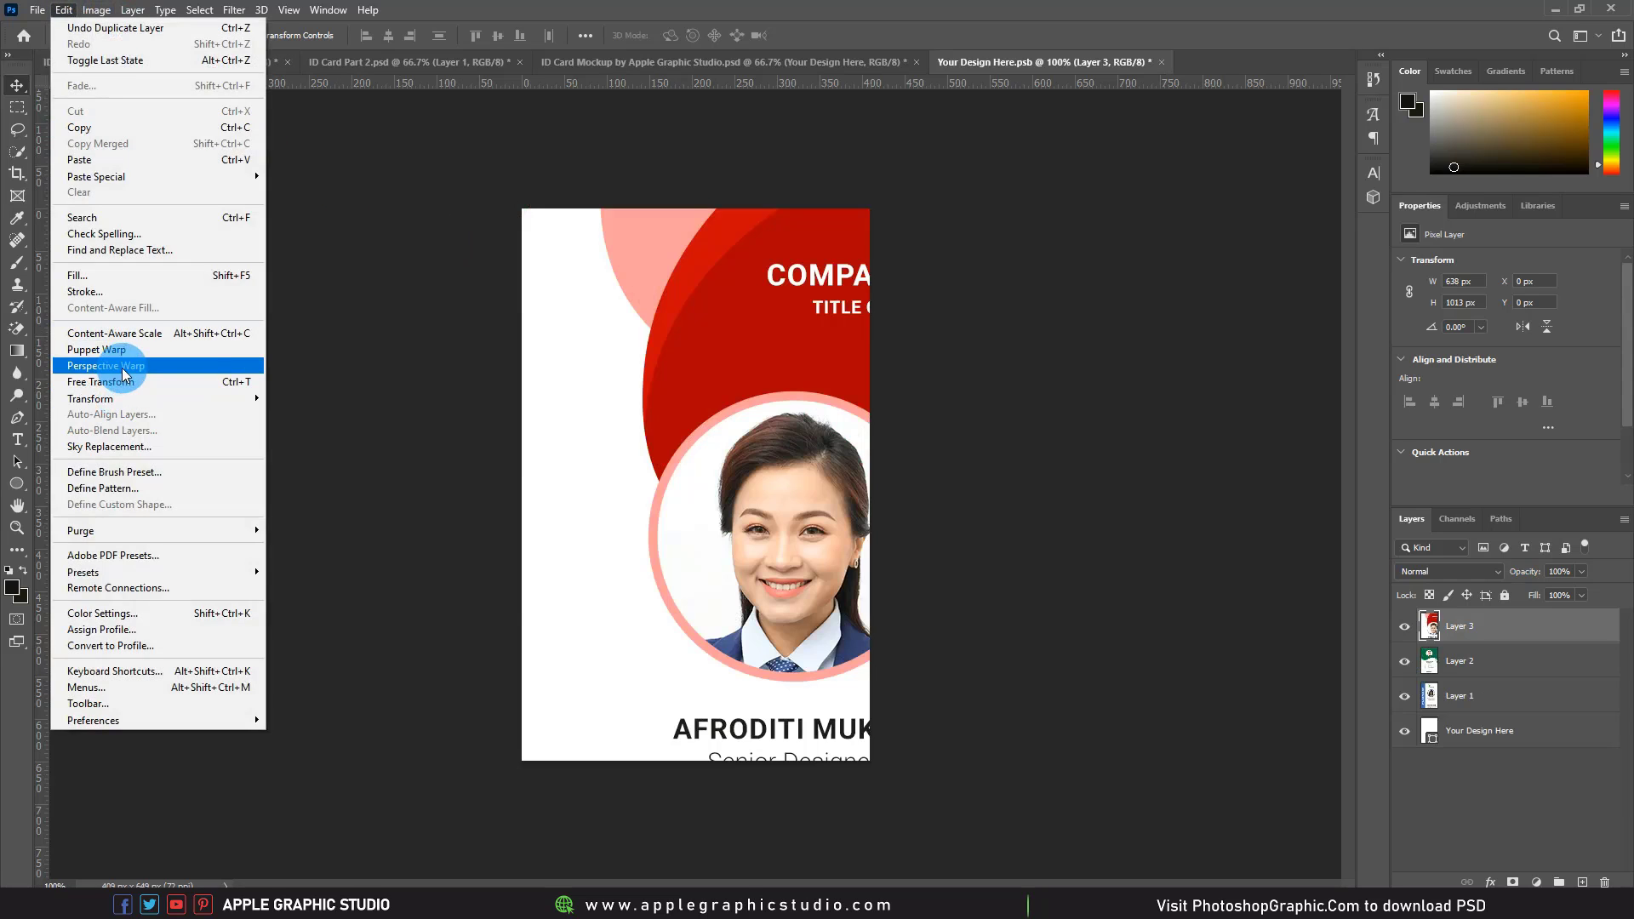
pyautogui.click(120, 381)
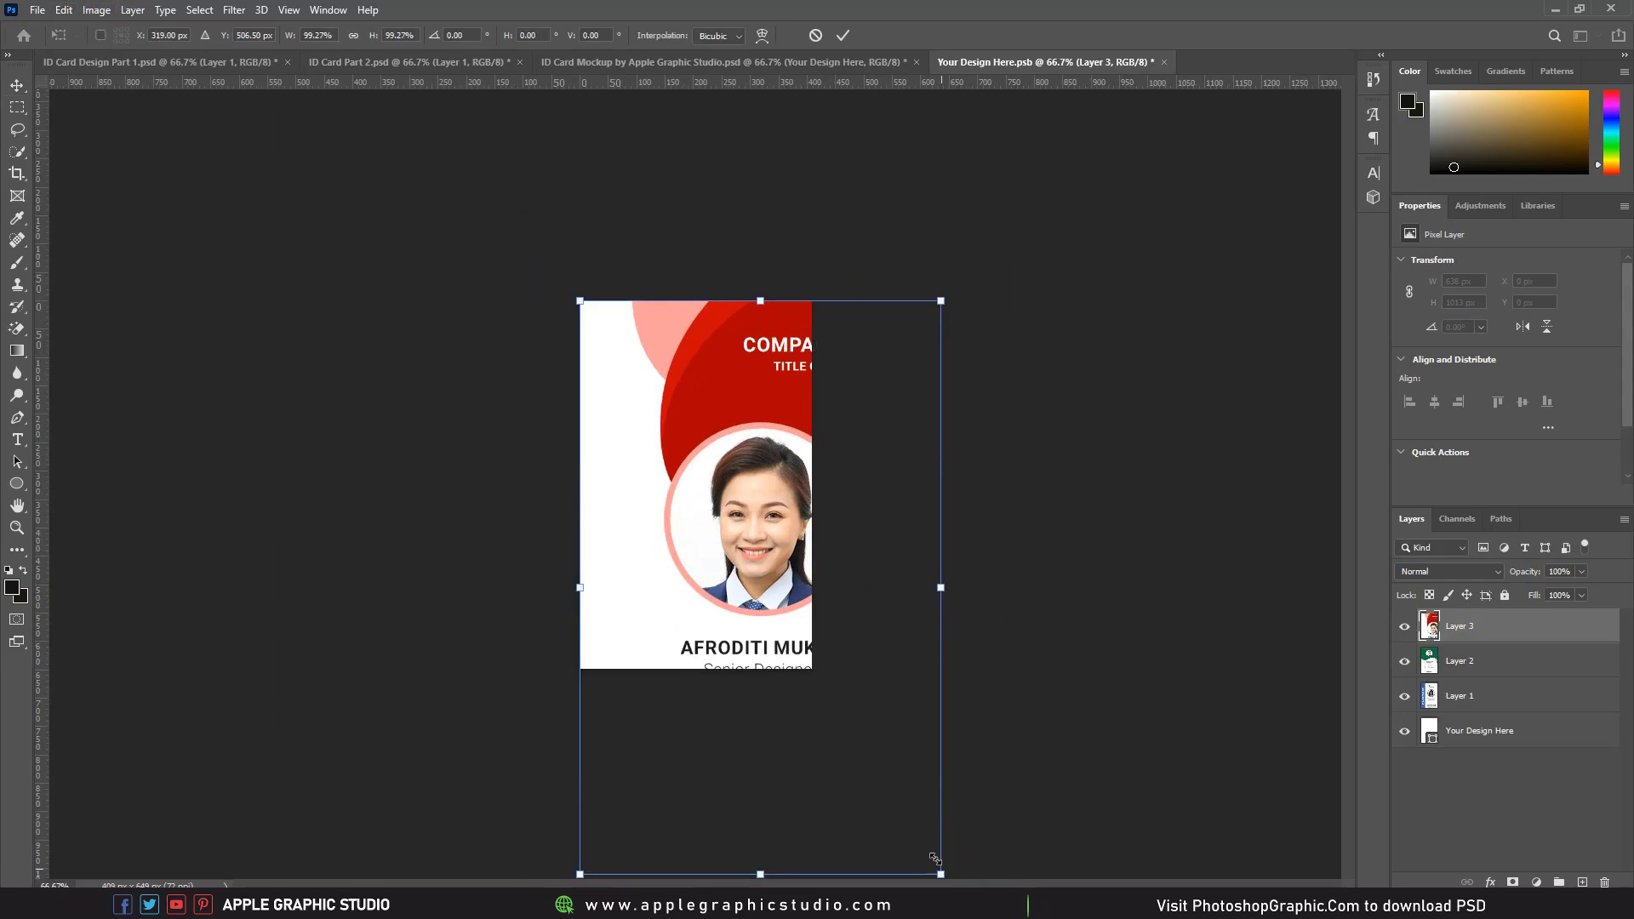
pyautogui.moveTo(936, 870); pyautogui.dragTo(813, 666)
pyautogui.keyDown('ctrl'); pyautogui.click(685, 661); pyautogui.keyUp('ctrl')
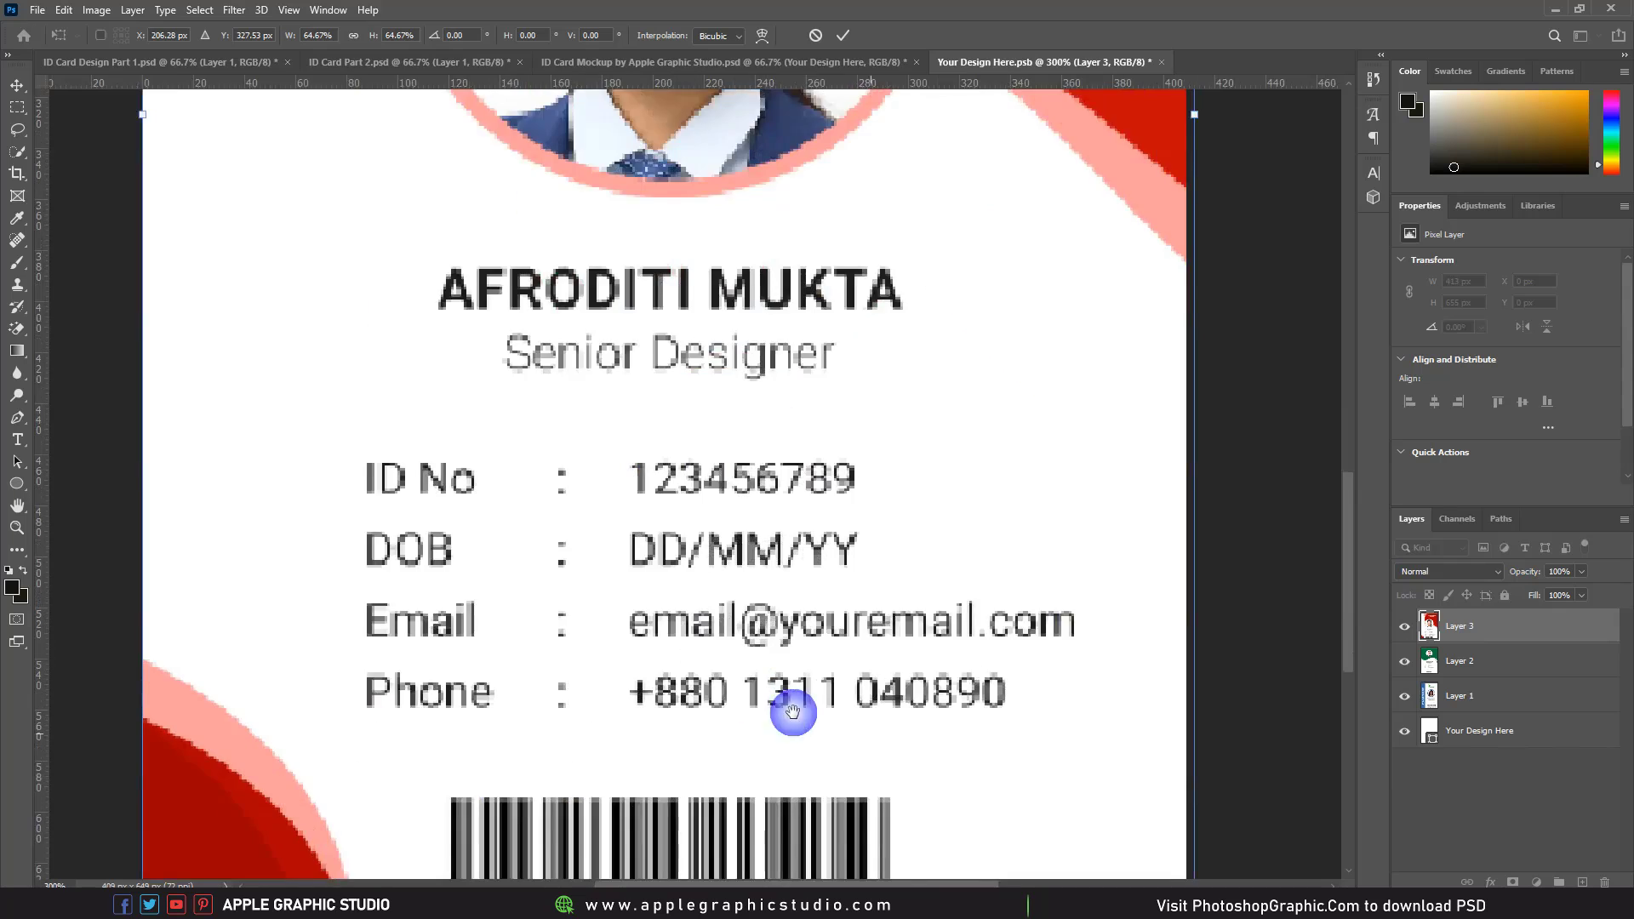
pyautogui.keyDown('ctrl'); pyautogui.click(788, 704); pyautogui.keyUp('ctrl')
pyautogui.keyDown('ctrl'); pyautogui.click(758, 477); pyautogui.keyUp('ctrl')
pyautogui.keyDown('ctrl'); pyautogui.click(1079, 639); pyautogui.keyUp('ctrl')
pyautogui.moveTo(1079, 639); pyautogui.dragTo(1075, 623)
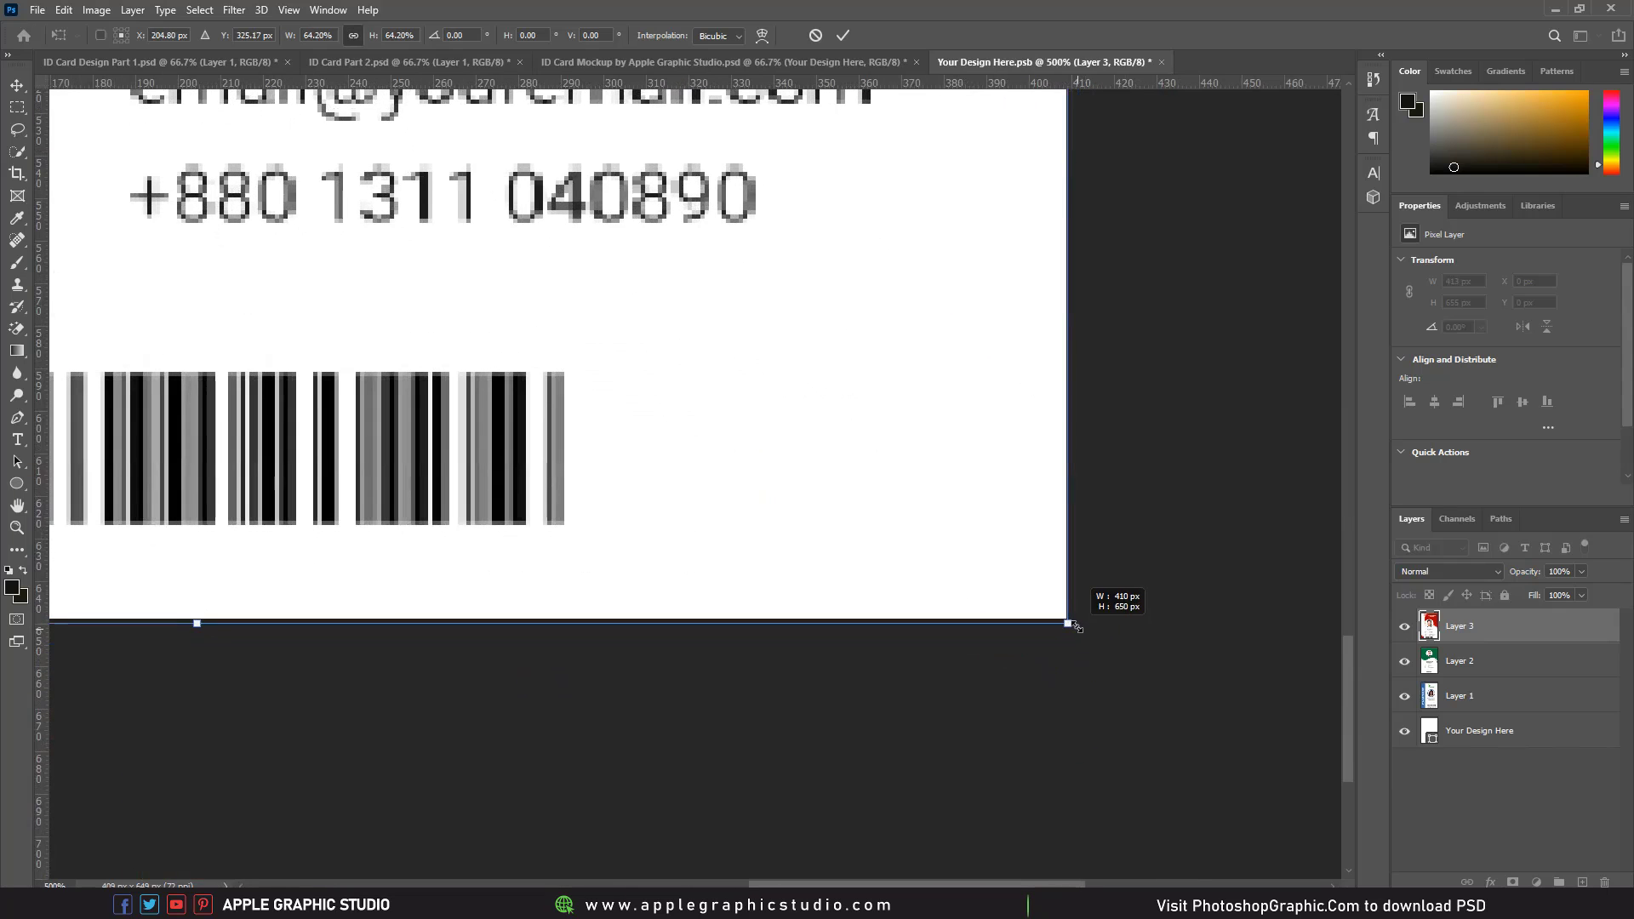
pyautogui.click(842, 35)
pyautogui.keyDown('ctrl'); pyautogui.keyDown('alt'); pyautogui.click(900, 355); pyautogui.keyUp('alt'); pyautogui.keyUp('ctrl')
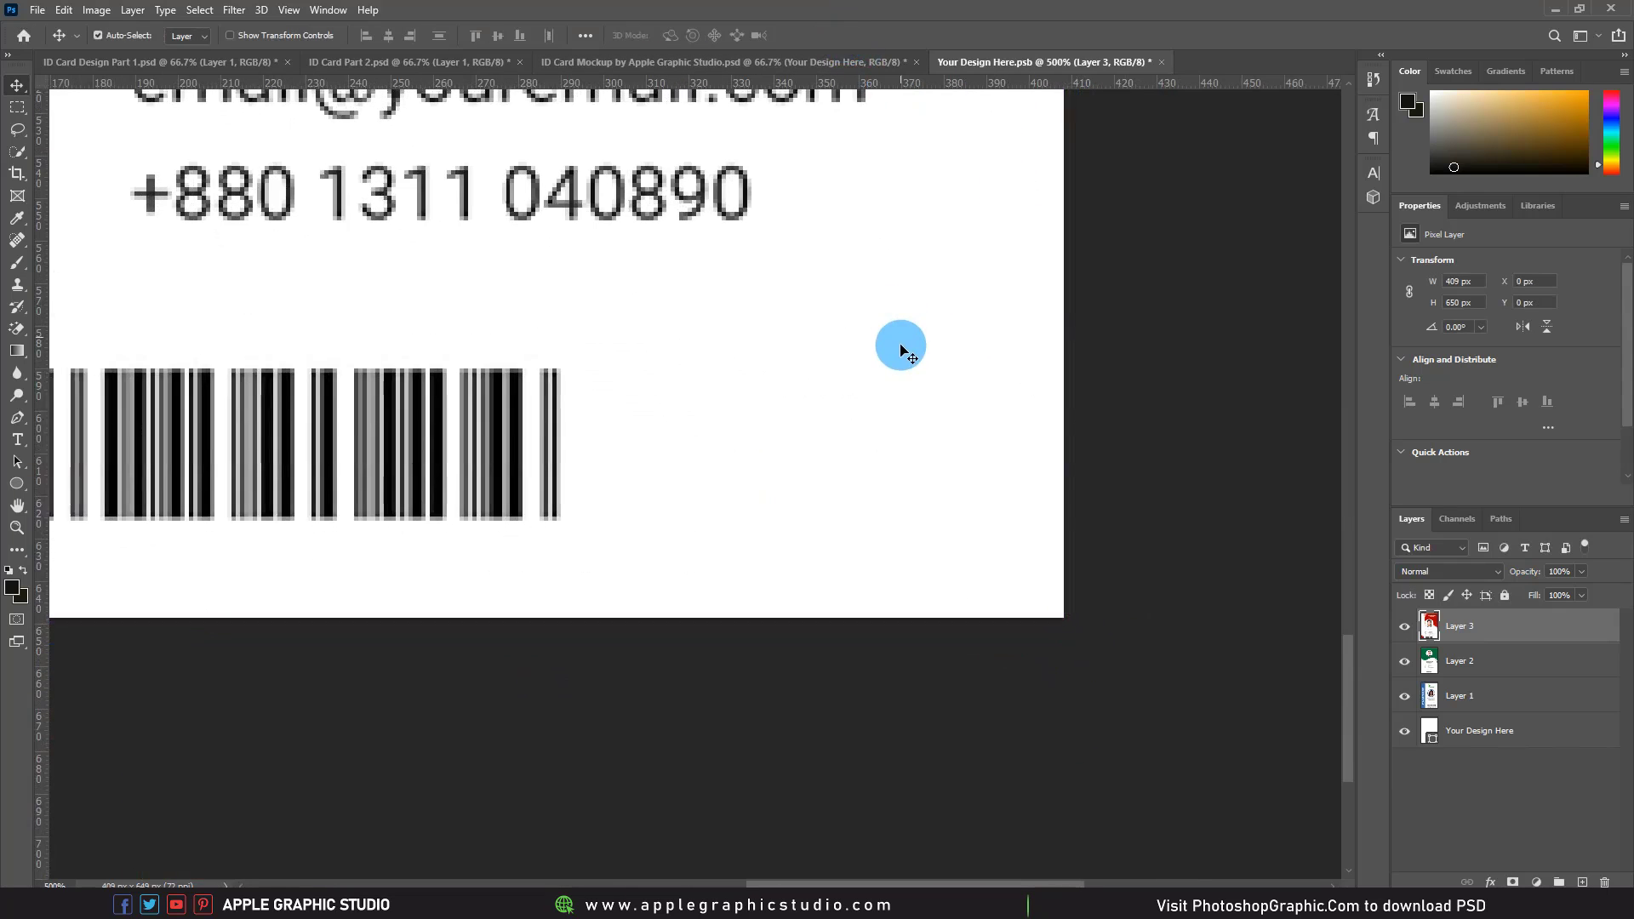
# Delete the old green card layers, then close and save the smart object.
pyautogui.click(1506, 672)
pyautogui.press('Delete')
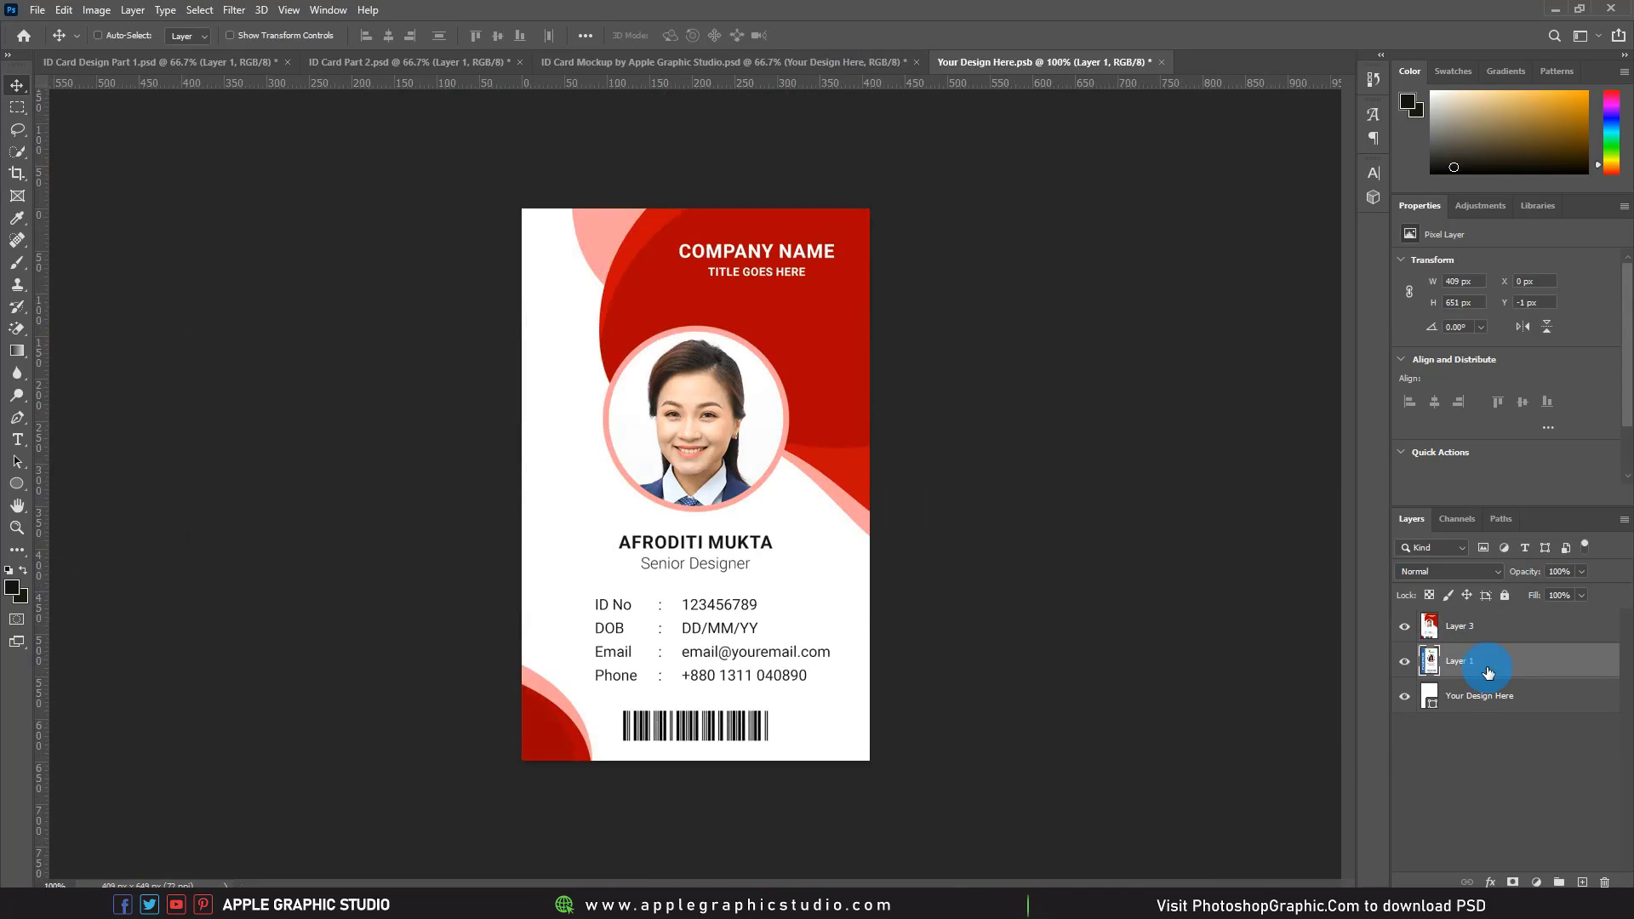
pyautogui.press('Delete')
pyautogui.click(1207, 62)
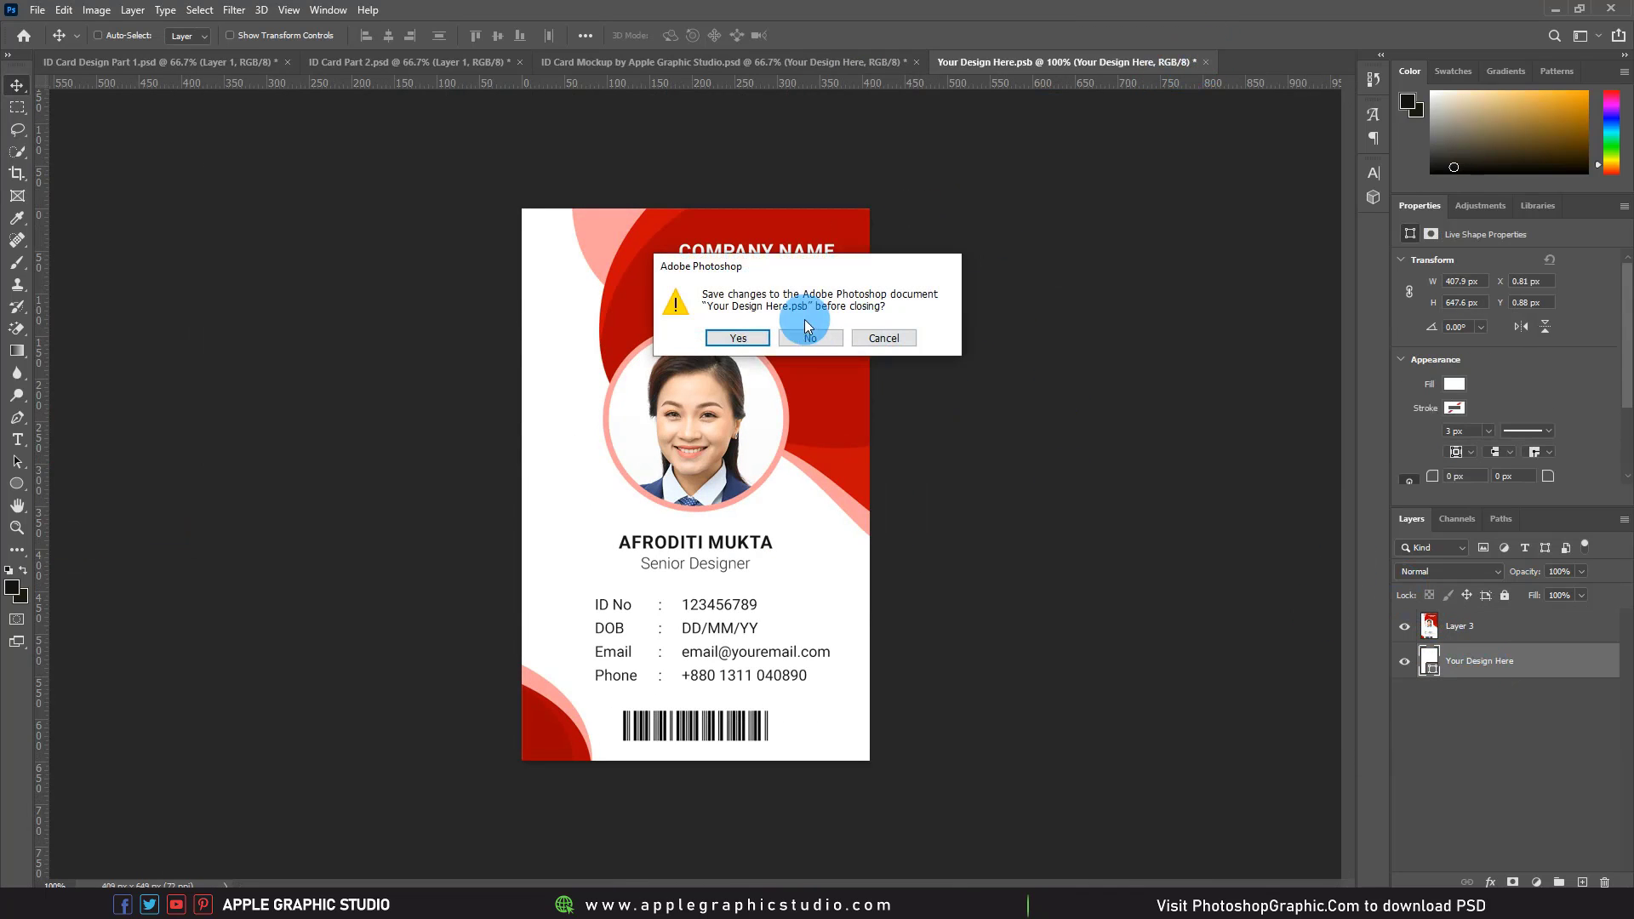
pyautogui.click(751, 334)
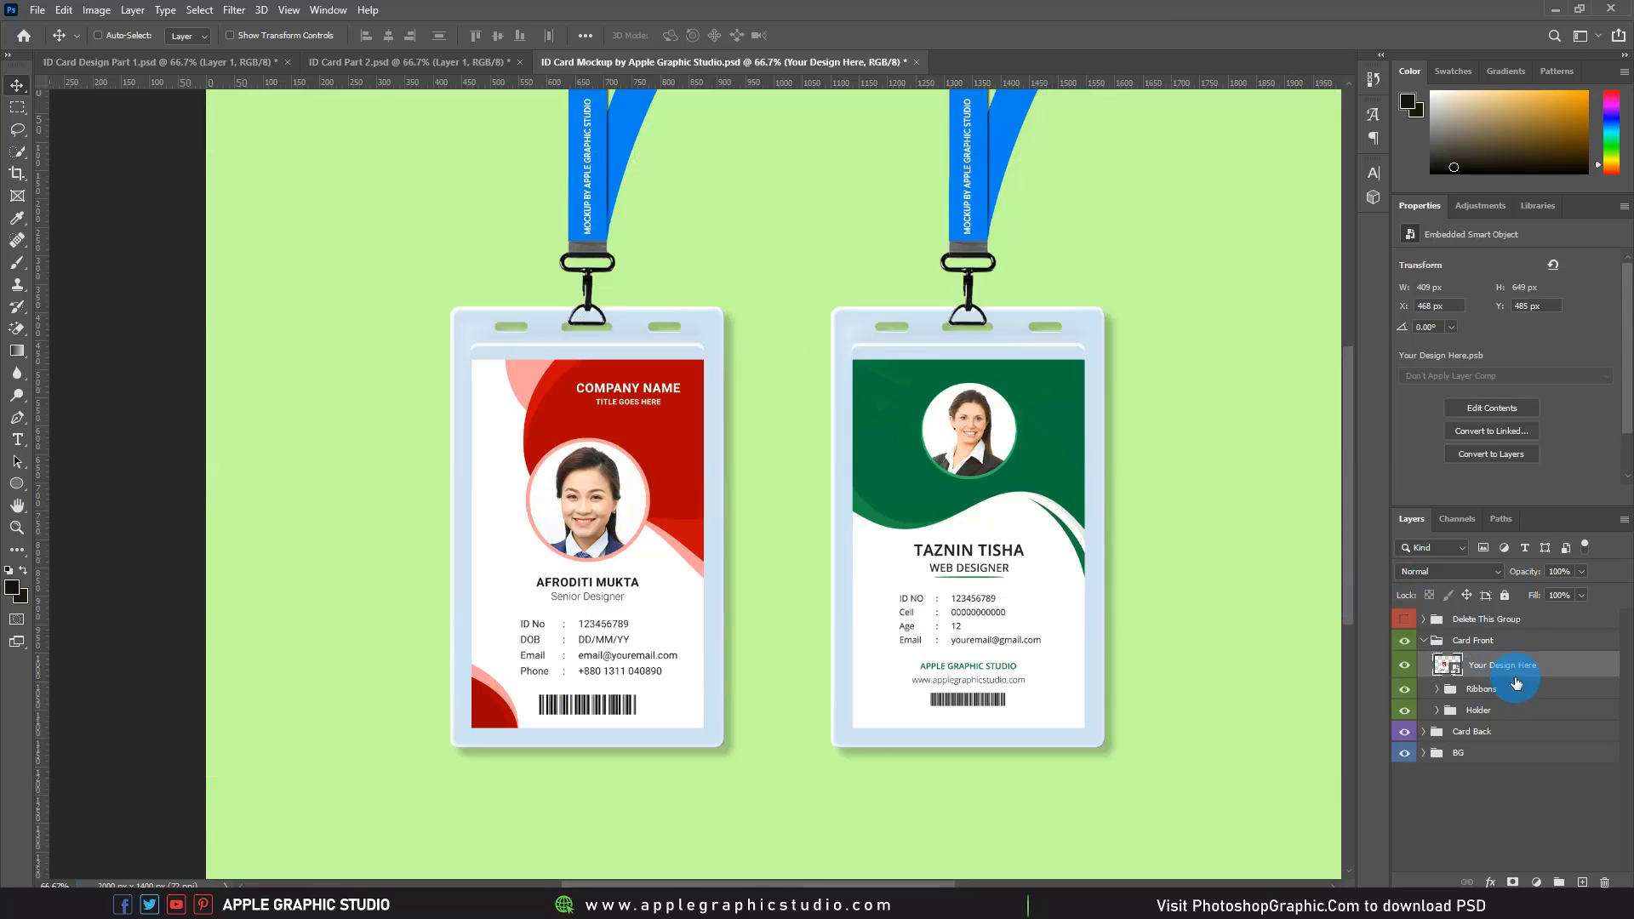
# Copy the Term & Condition card and open the mockup's Card Back smart object.
pyautogui.click(1423, 640)
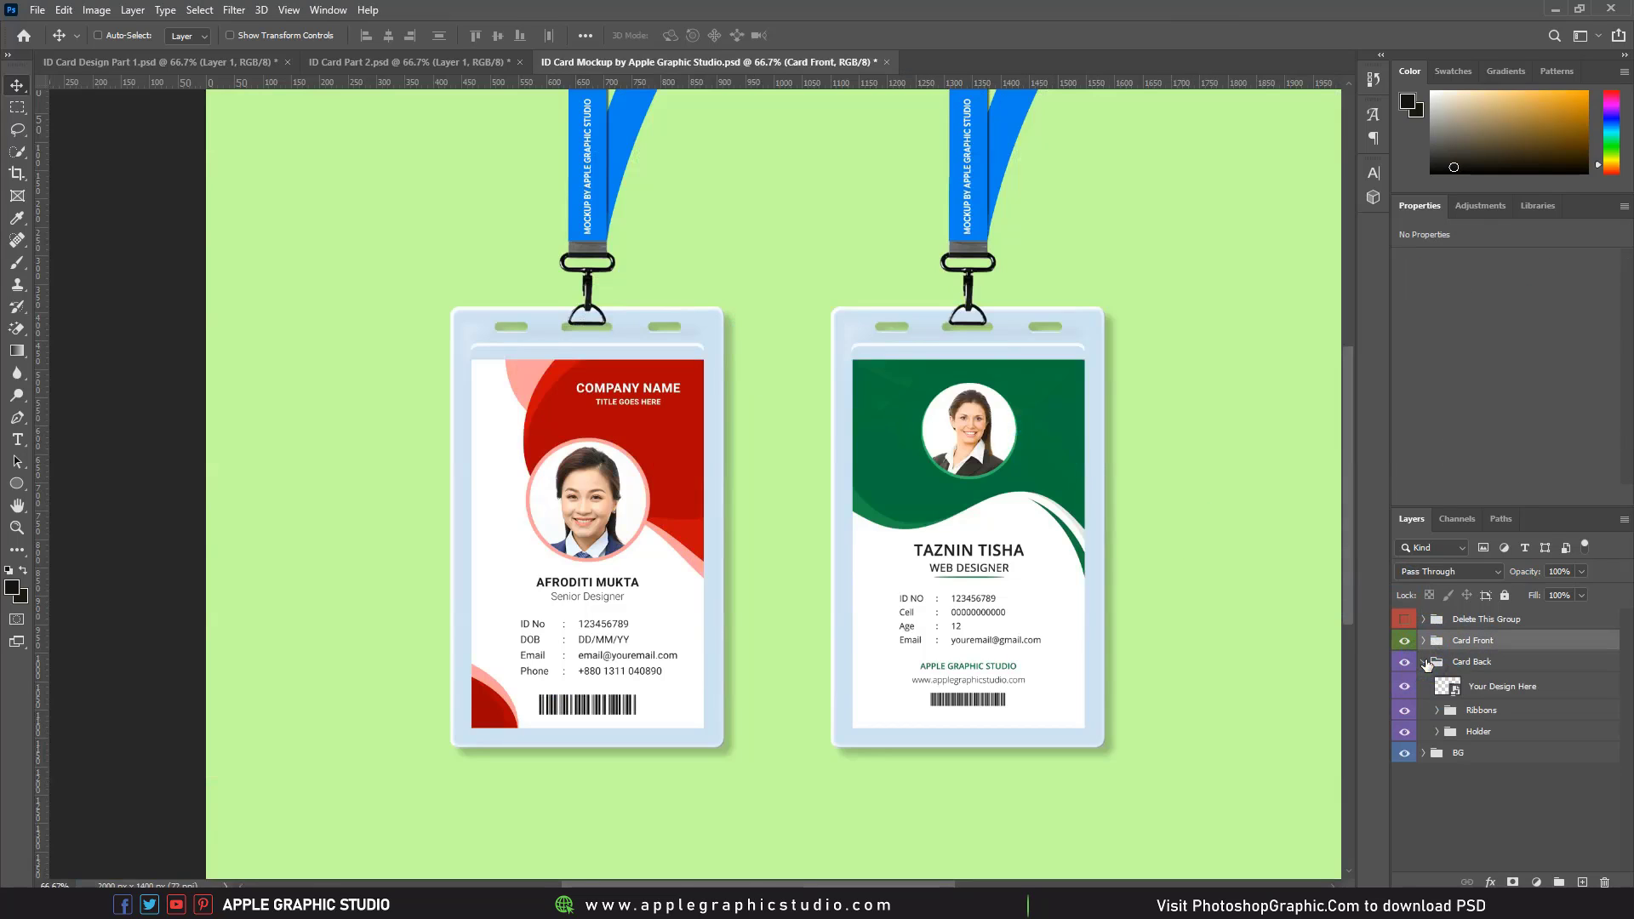
pyautogui.click(1502, 686)
pyautogui.click(356, 62)
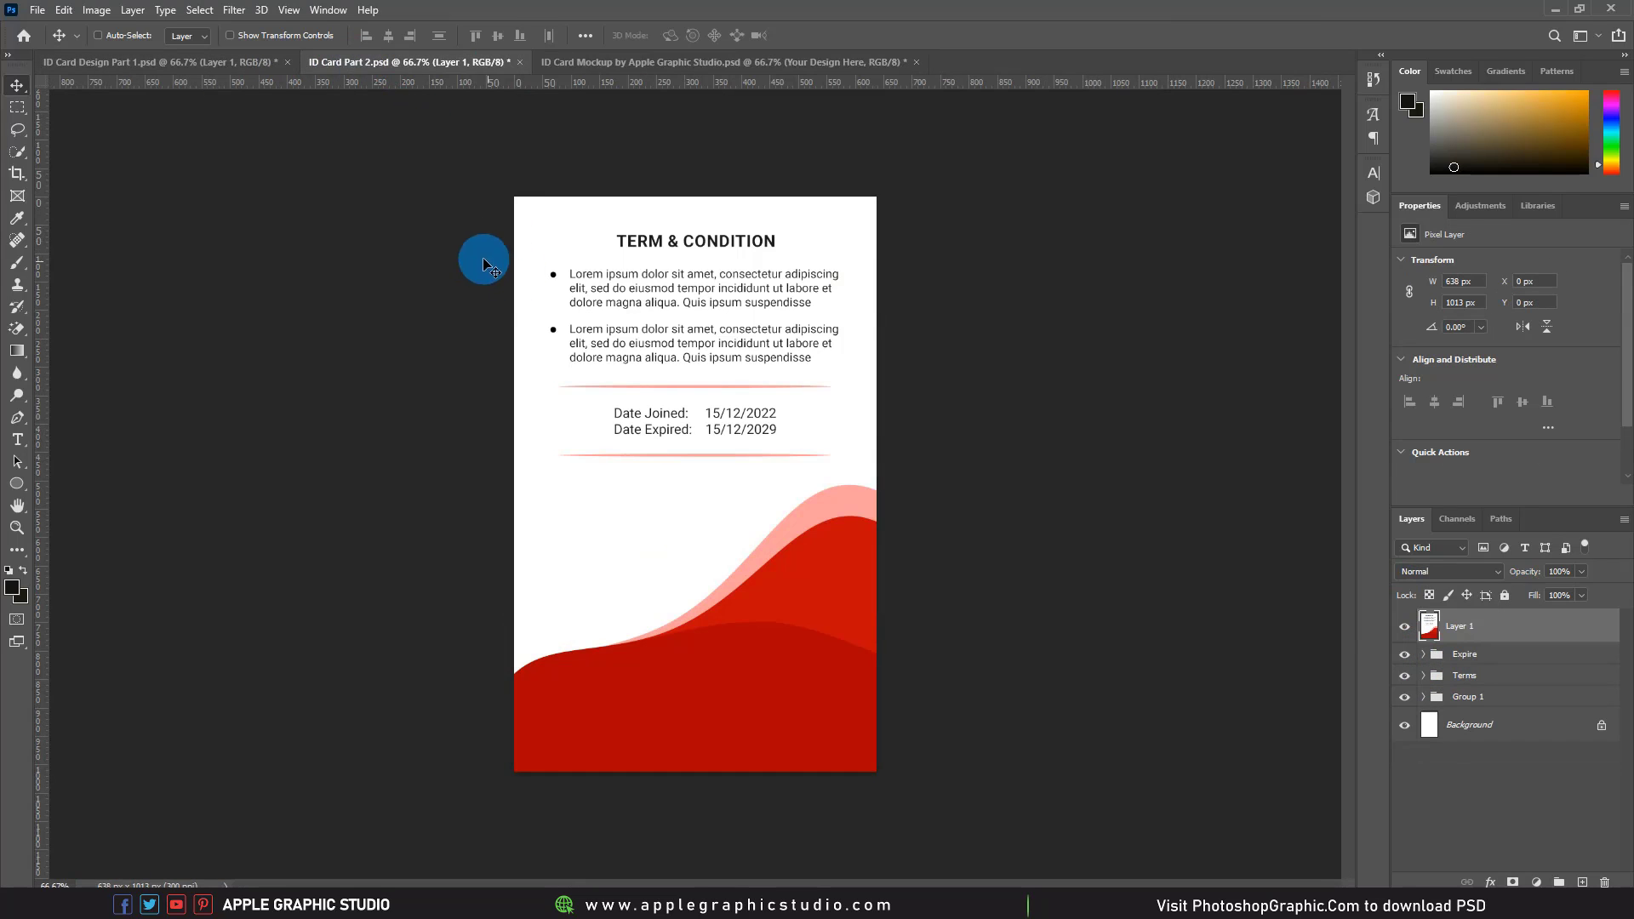
pyautogui.click(64, 10)
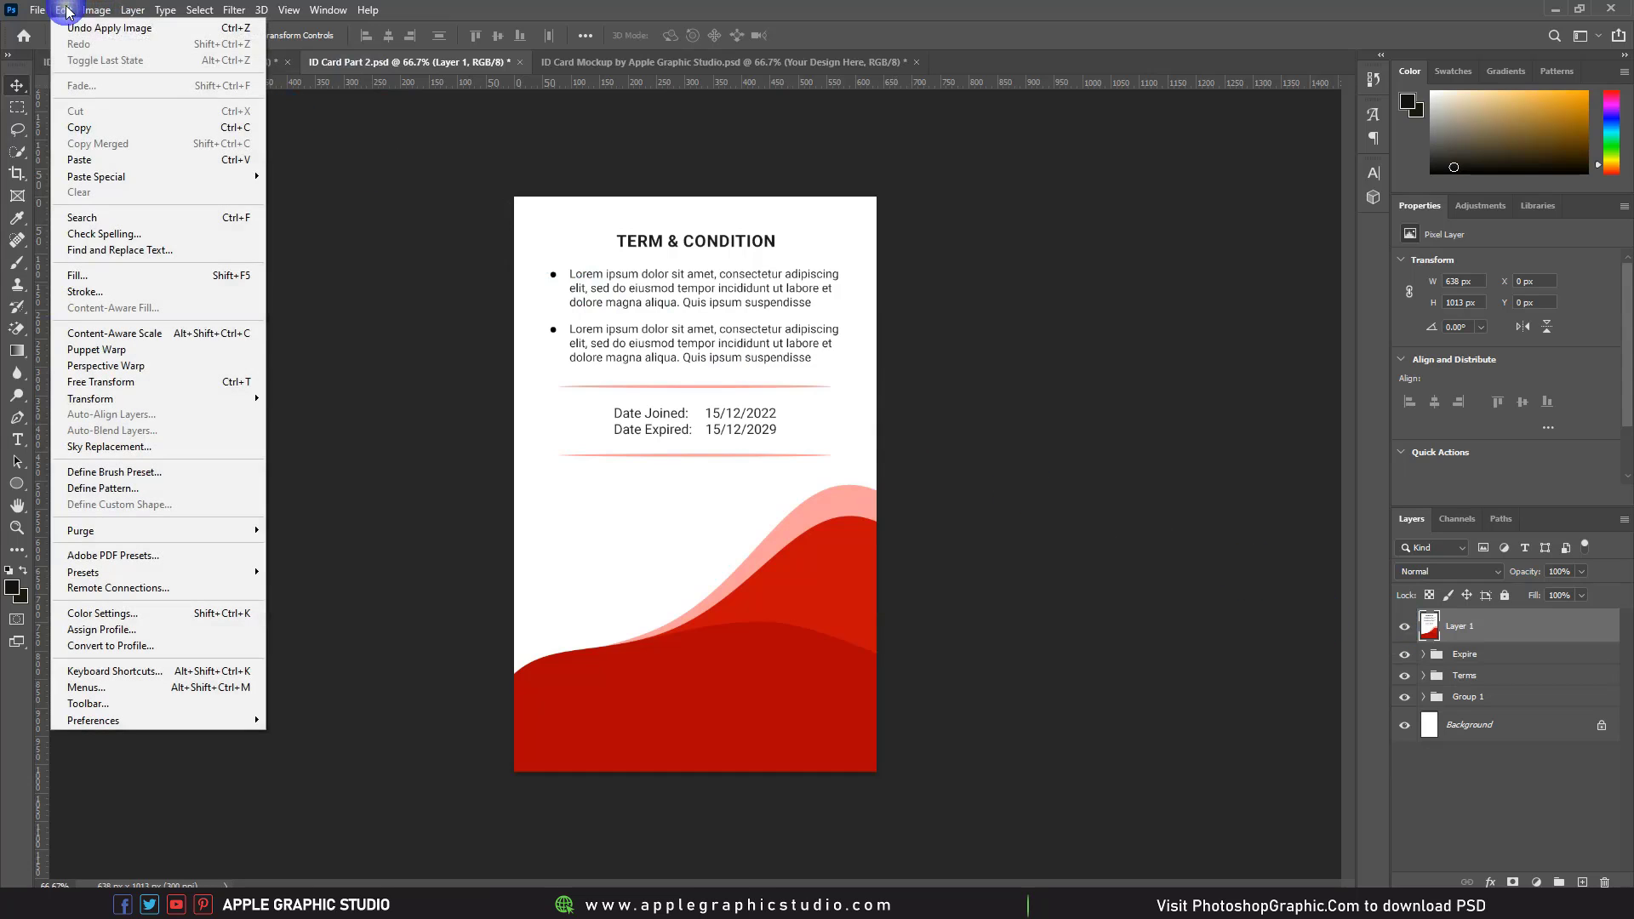
pyautogui.click(85, 141)
pyautogui.click(723, 62)
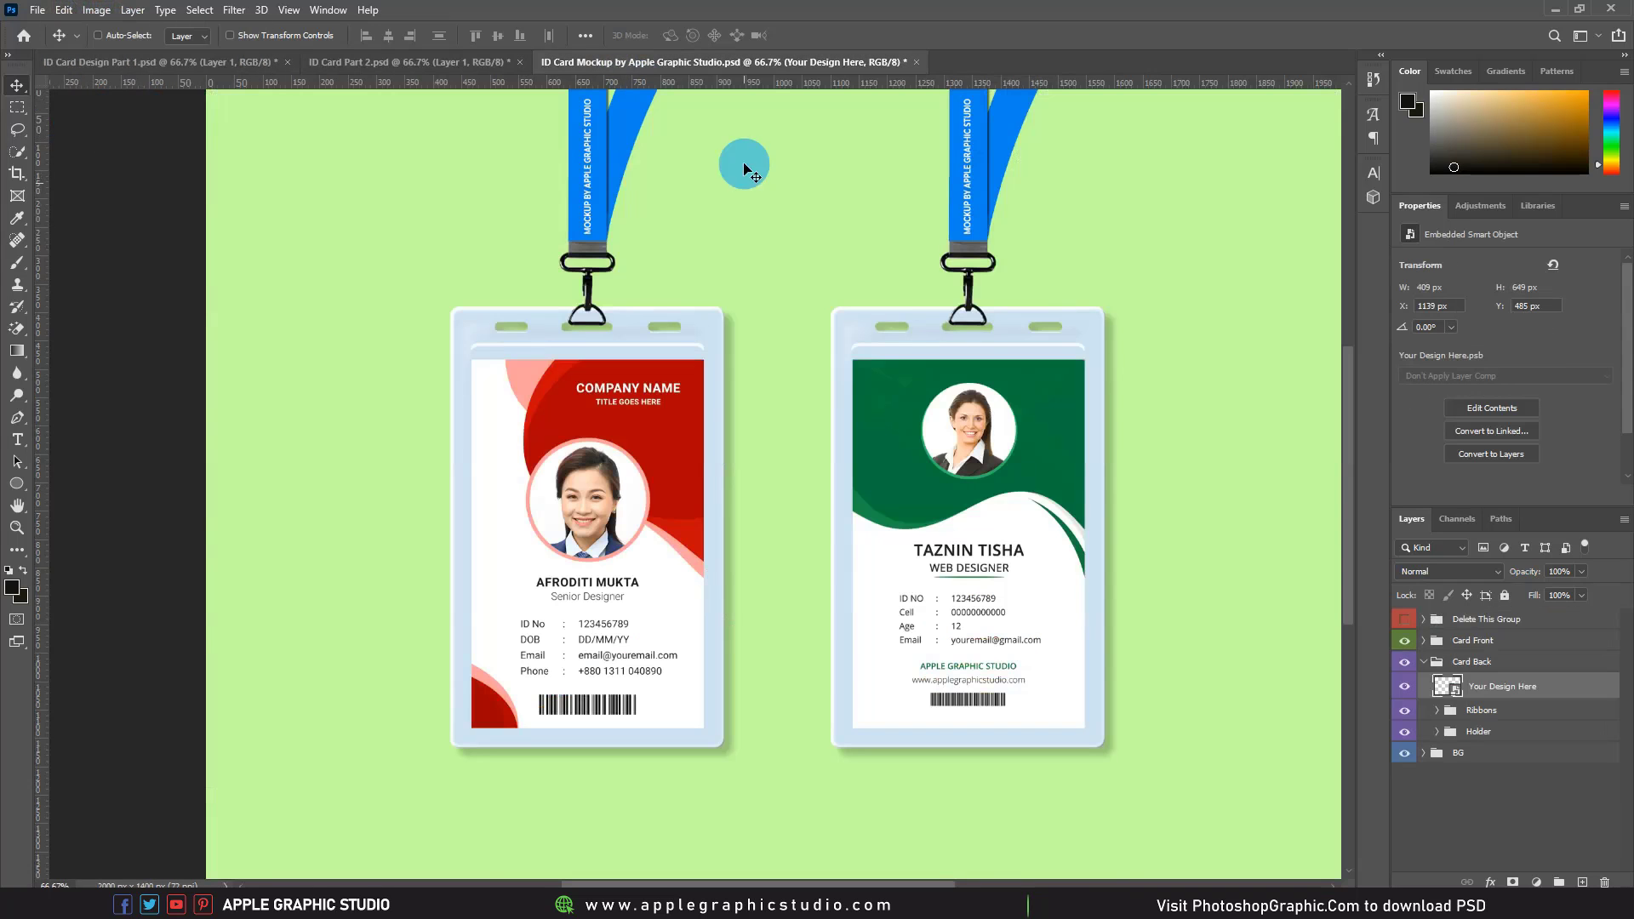
pyautogui.doubleClick(1452, 689)
# Paste the Term & Condition card and scale it to fit the back card canvas.
pyautogui.click(64, 9)
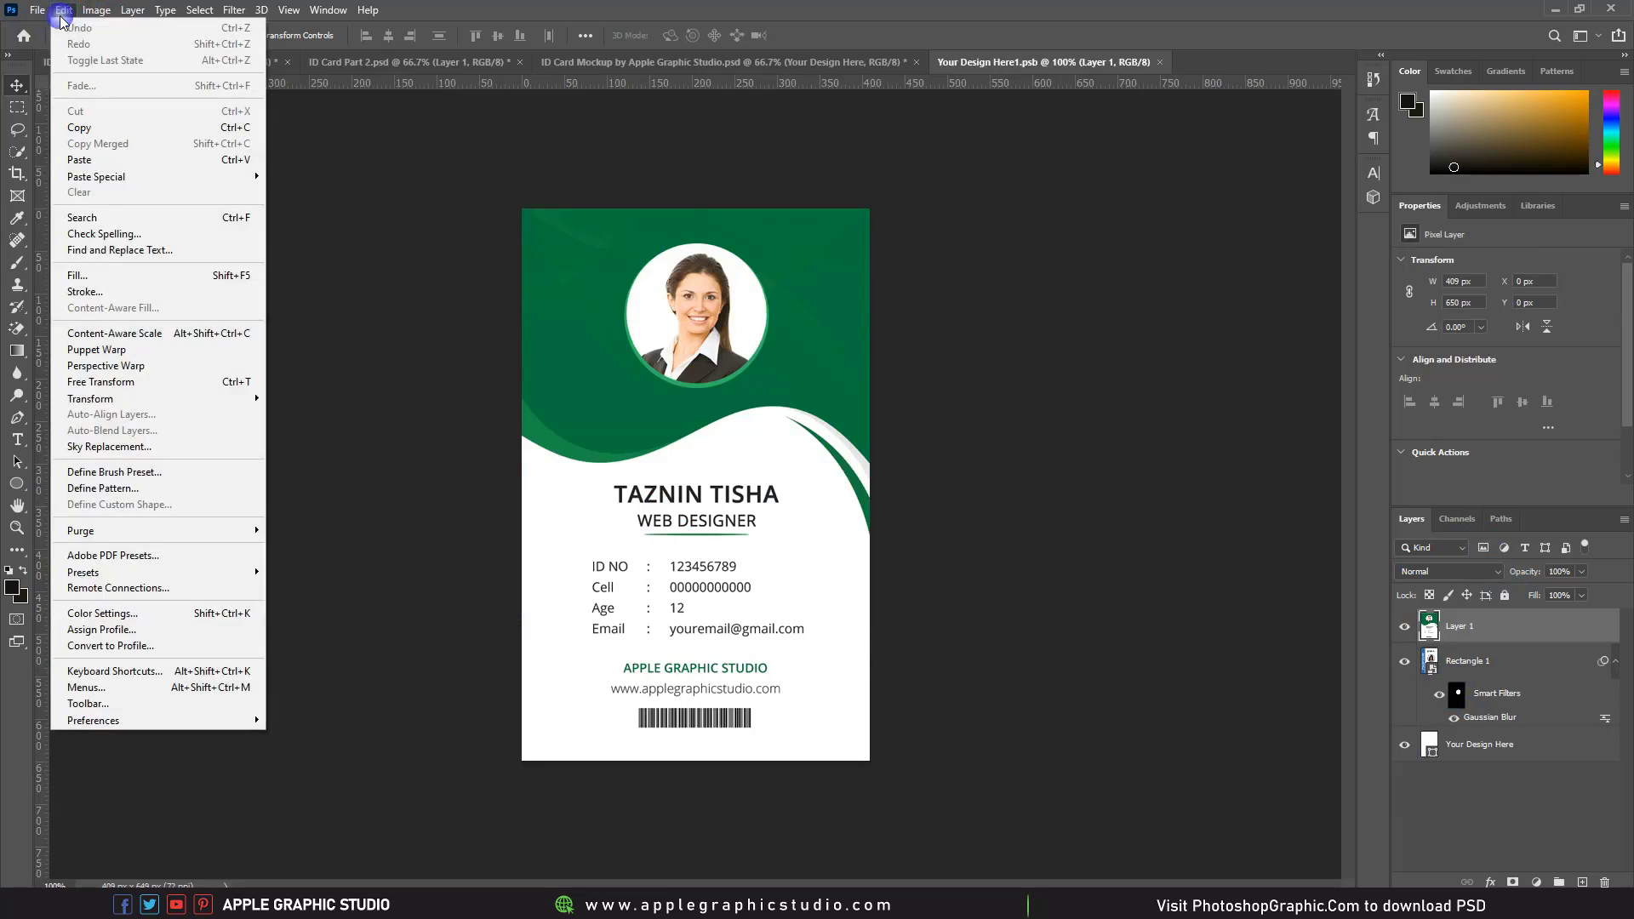
pyautogui.click(80, 159)
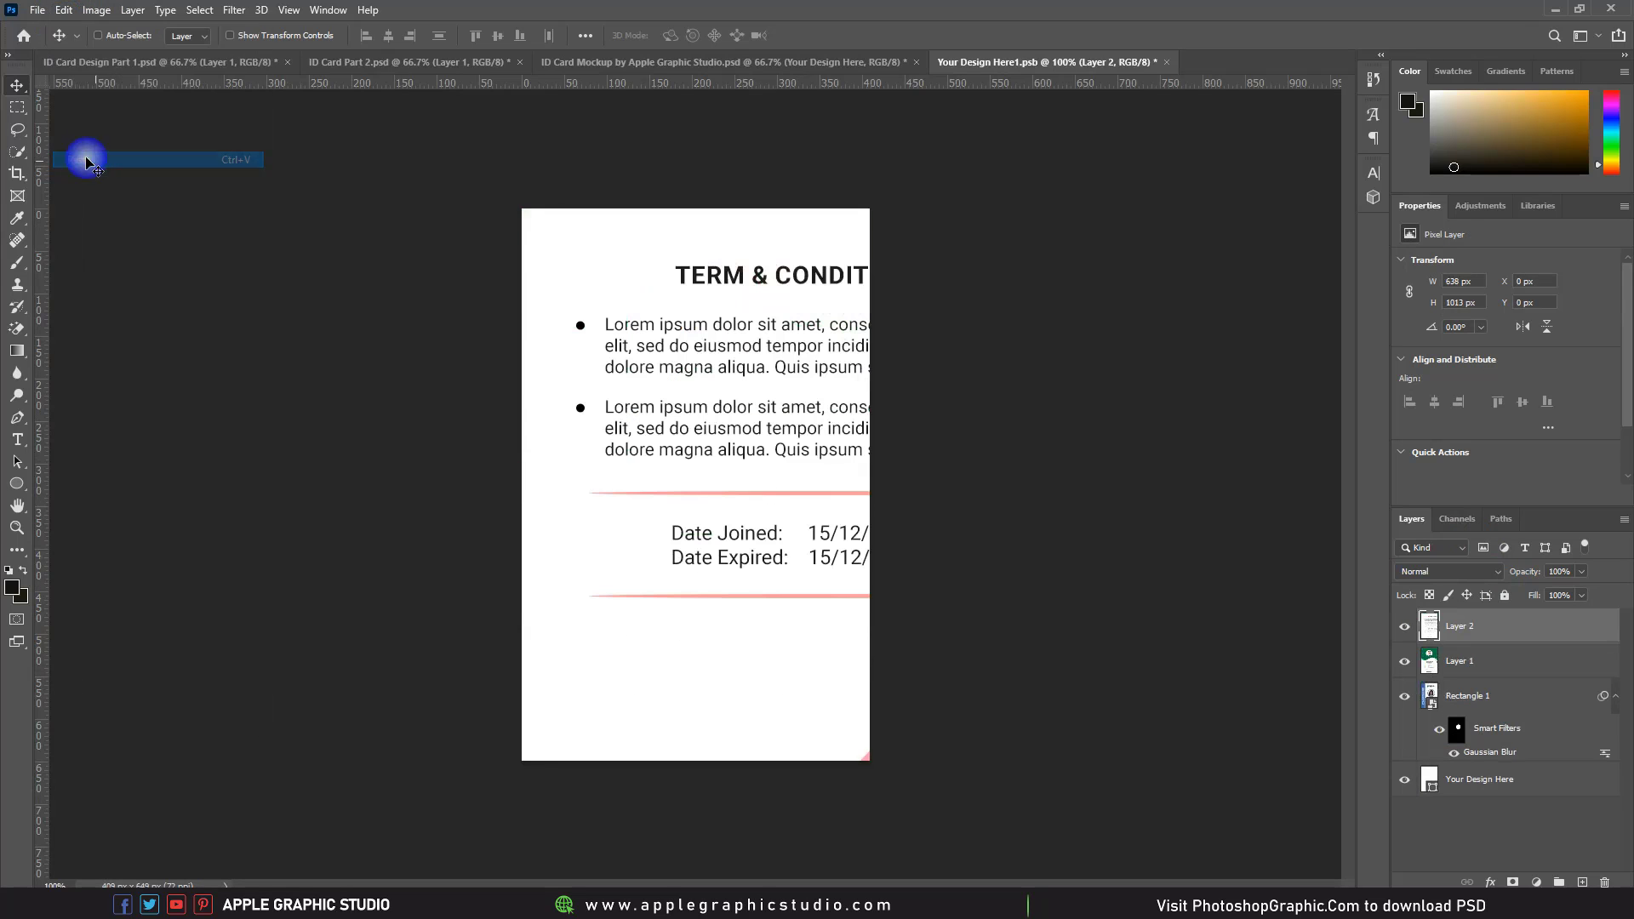
pyautogui.click(64, 9)
pyautogui.click(104, 381)
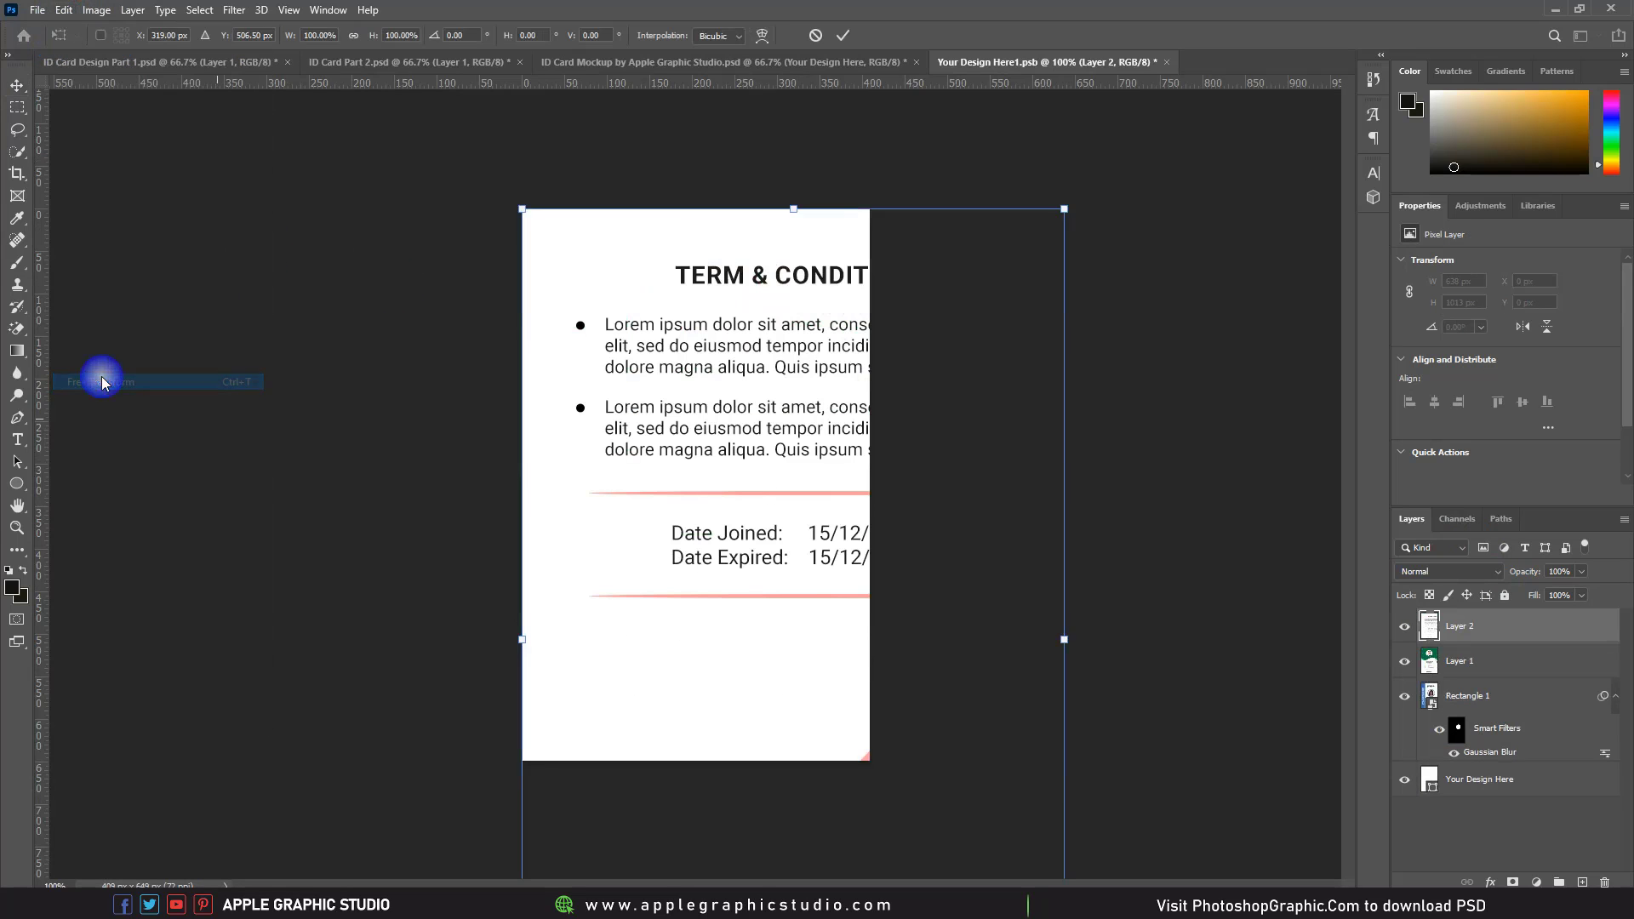
pyautogui.hotkey('ctrl', '-')
pyautogui.moveTo(943, 872); pyautogui.dragTo(821, 669)
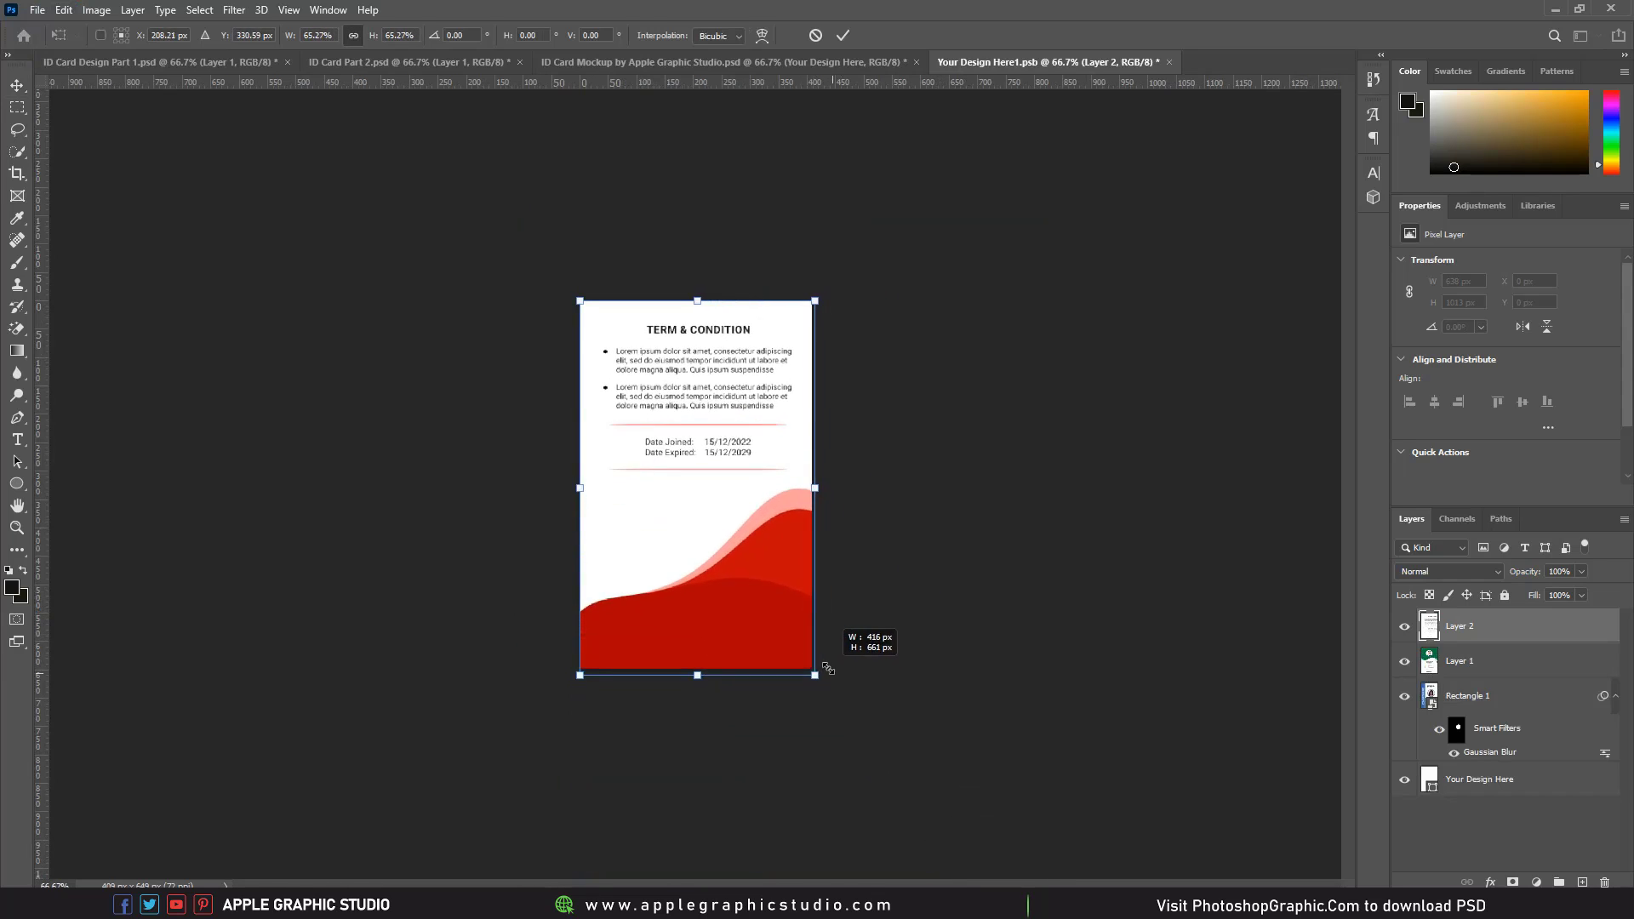
pyautogui.keyDown('ctrl'); pyautogui.click(831, 664); pyautogui.keyUp('ctrl')
pyautogui.keyDown('ctrl'); pyautogui.click(753, 675); pyautogui.keyUp('ctrl')
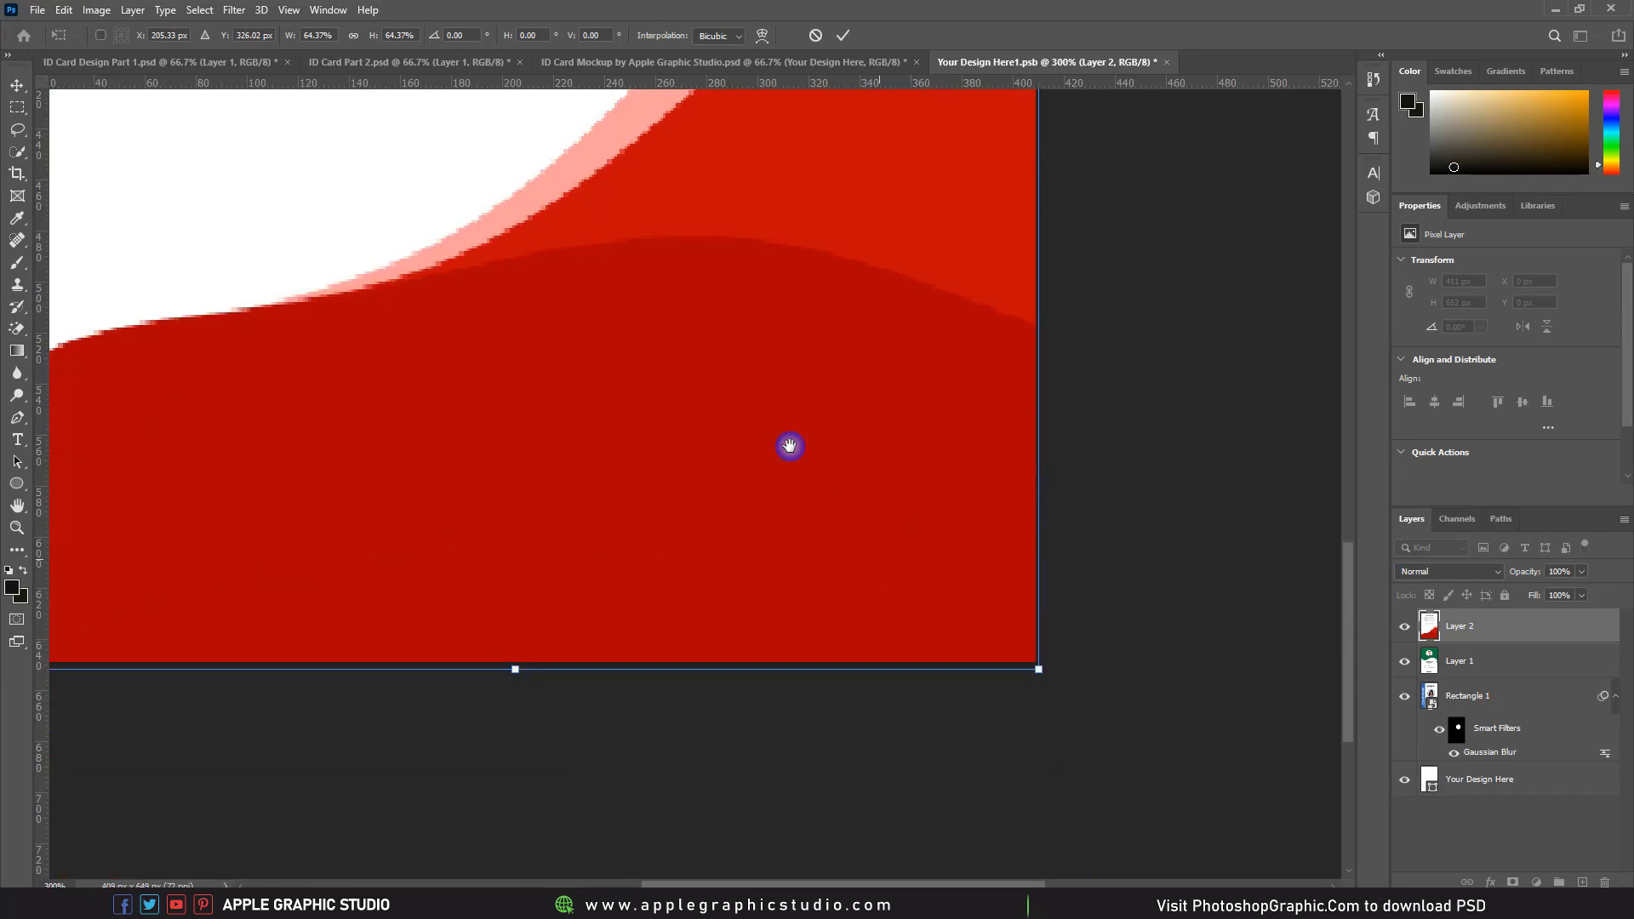
pyautogui.moveTo(1035, 664); pyautogui.dragTo(1031, 668)
pyautogui.click(843, 34)
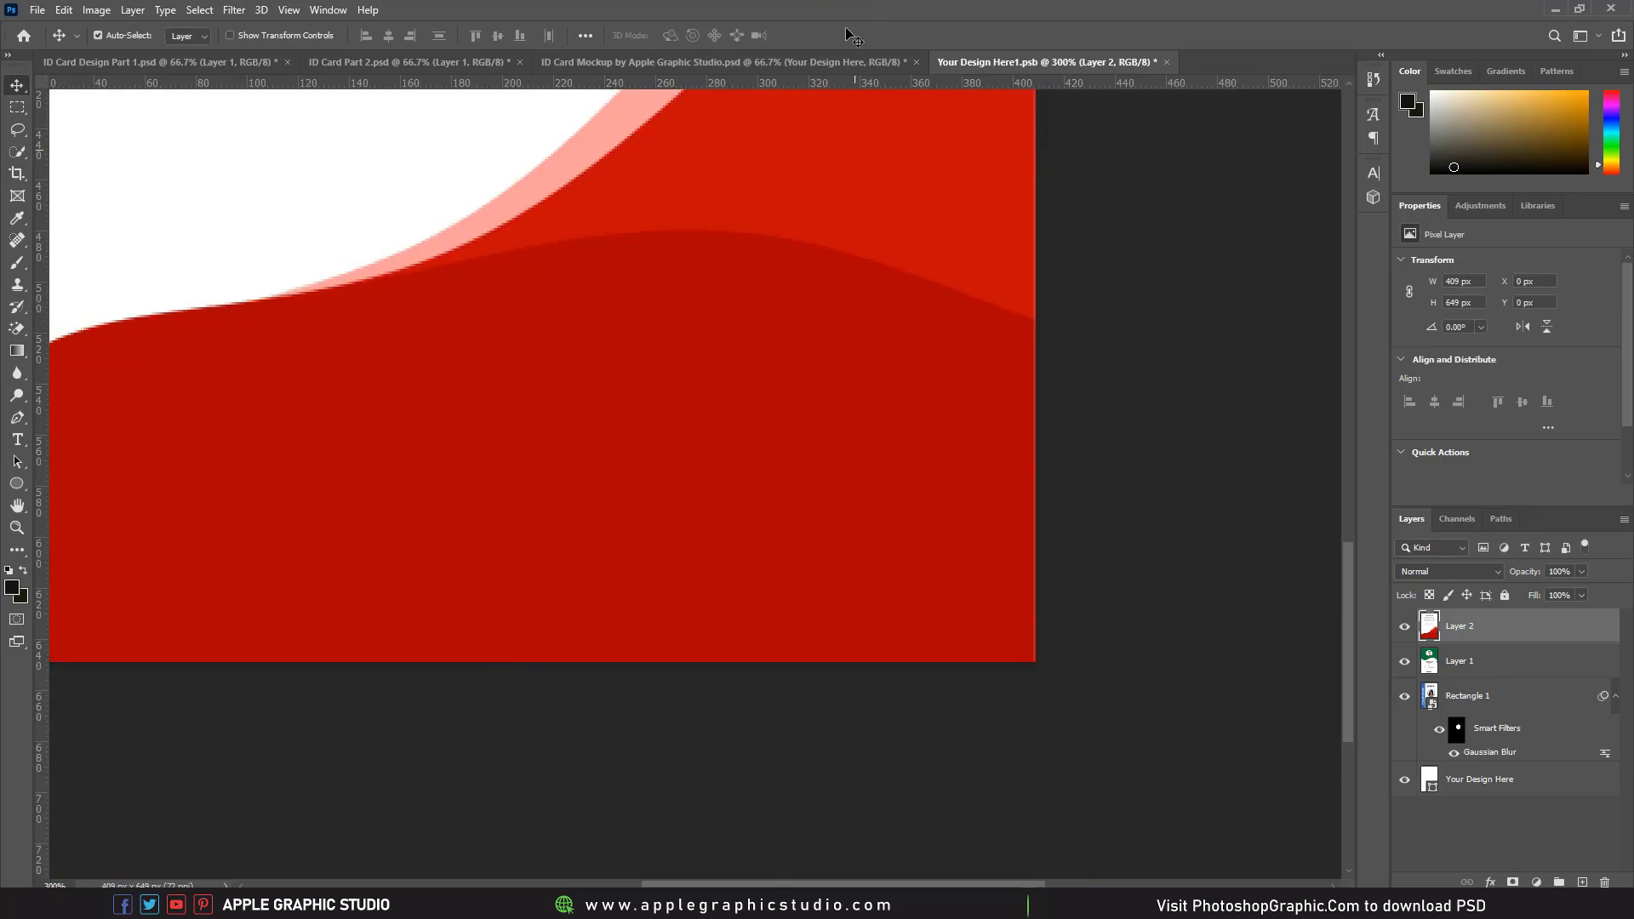
pyautogui.hotkey('ctrl', '1')
# Close and save the Card Back smart object, viewing the whole mockup.
pyautogui.click(1166, 62)
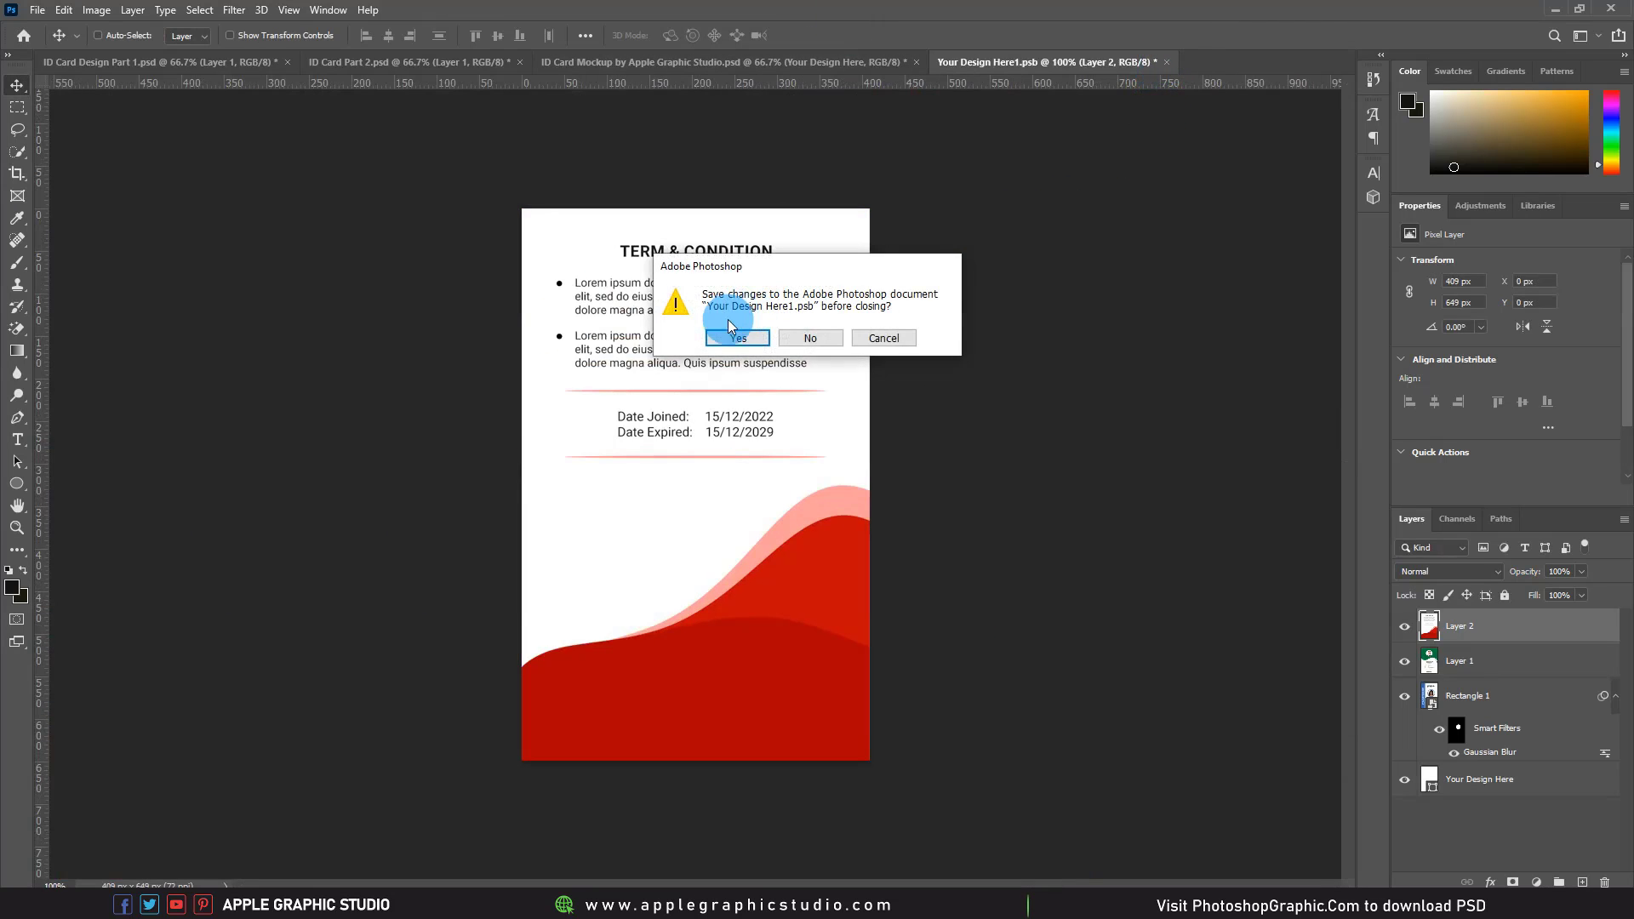
pyautogui.click(728, 333)
pyautogui.hotkey('ctrl', '-')
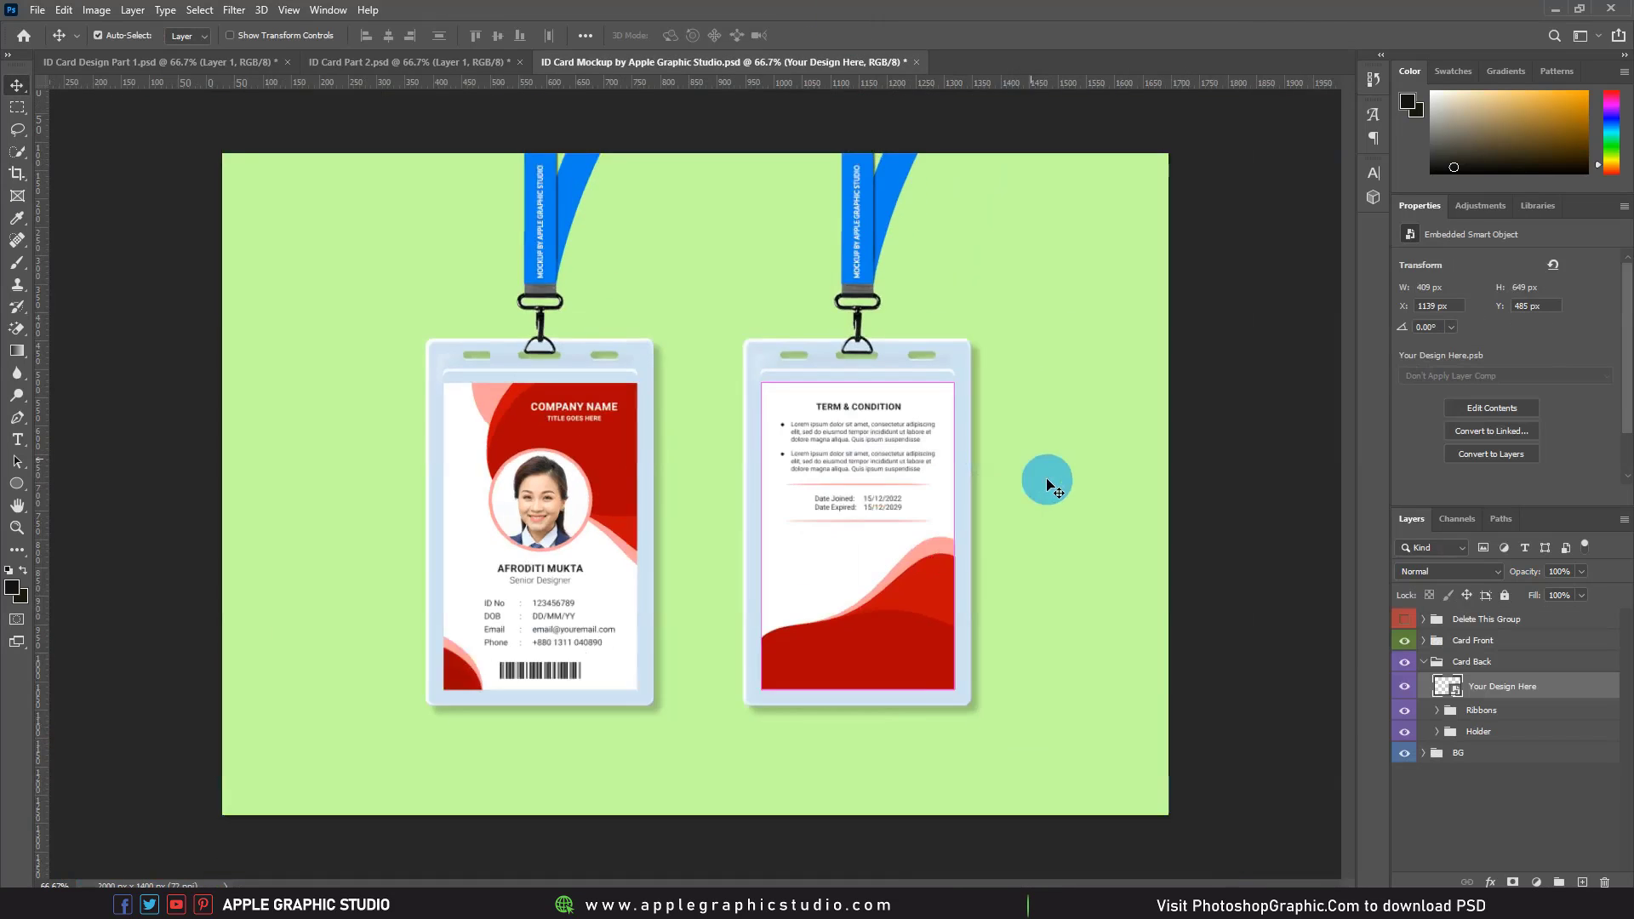
# Recolour the BG Change Color fill to pink fd9c9c sampled from the card's wave.
pyautogui.click(1423, 661)
pyautogui.click(1424, 684)
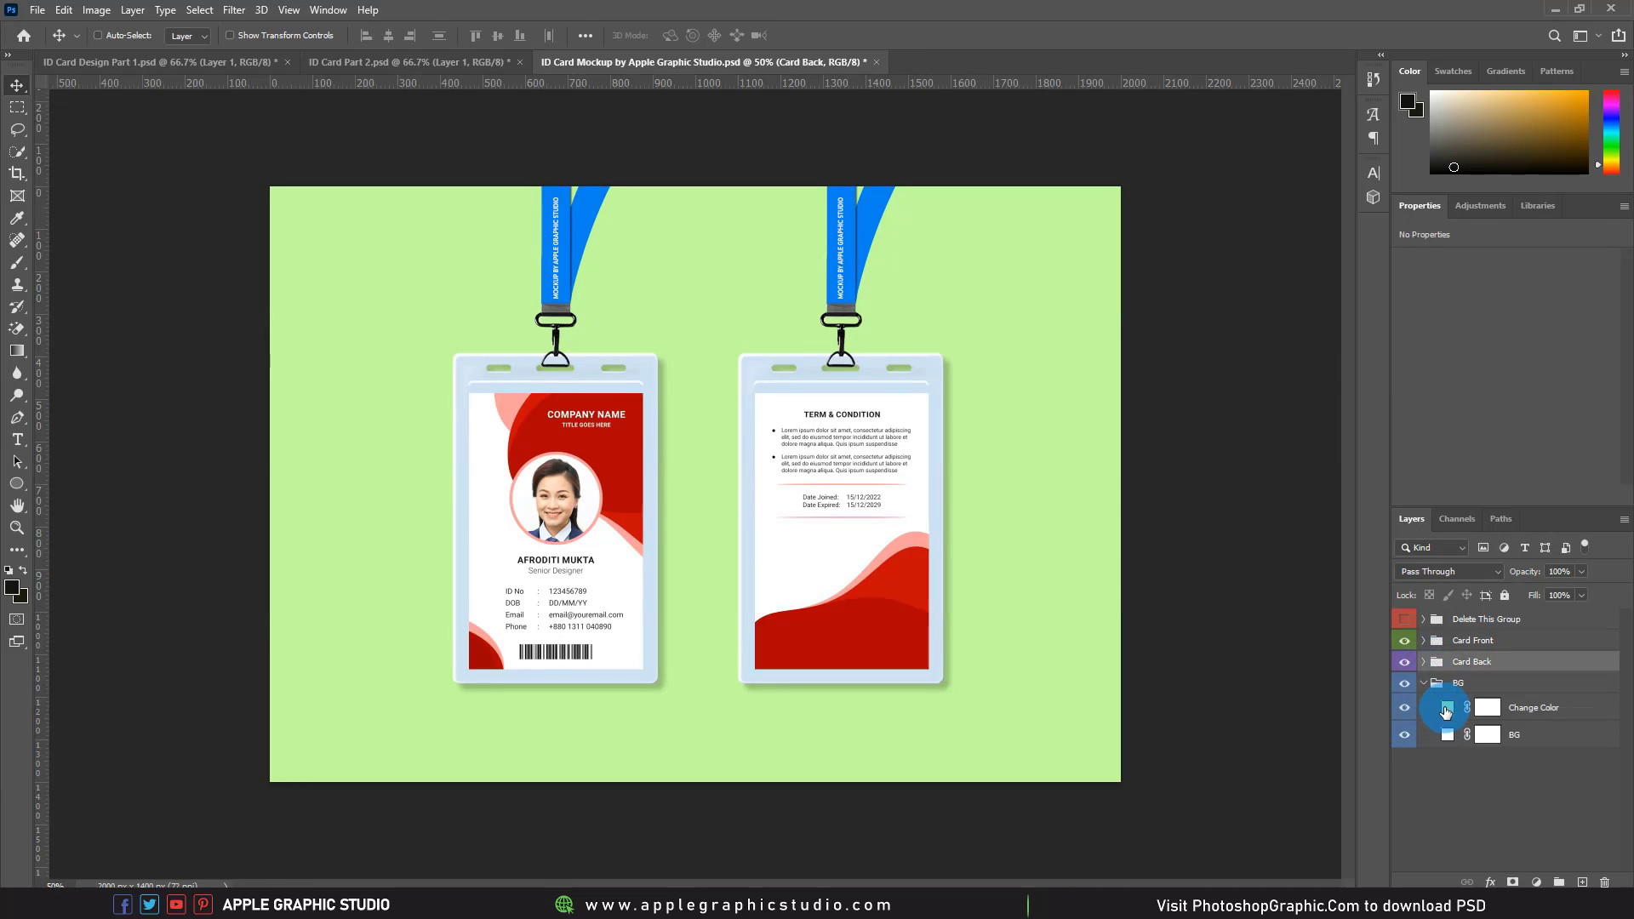
pyautogui.doubleClick(1446, 707)
pyautogui.click(912, 540)
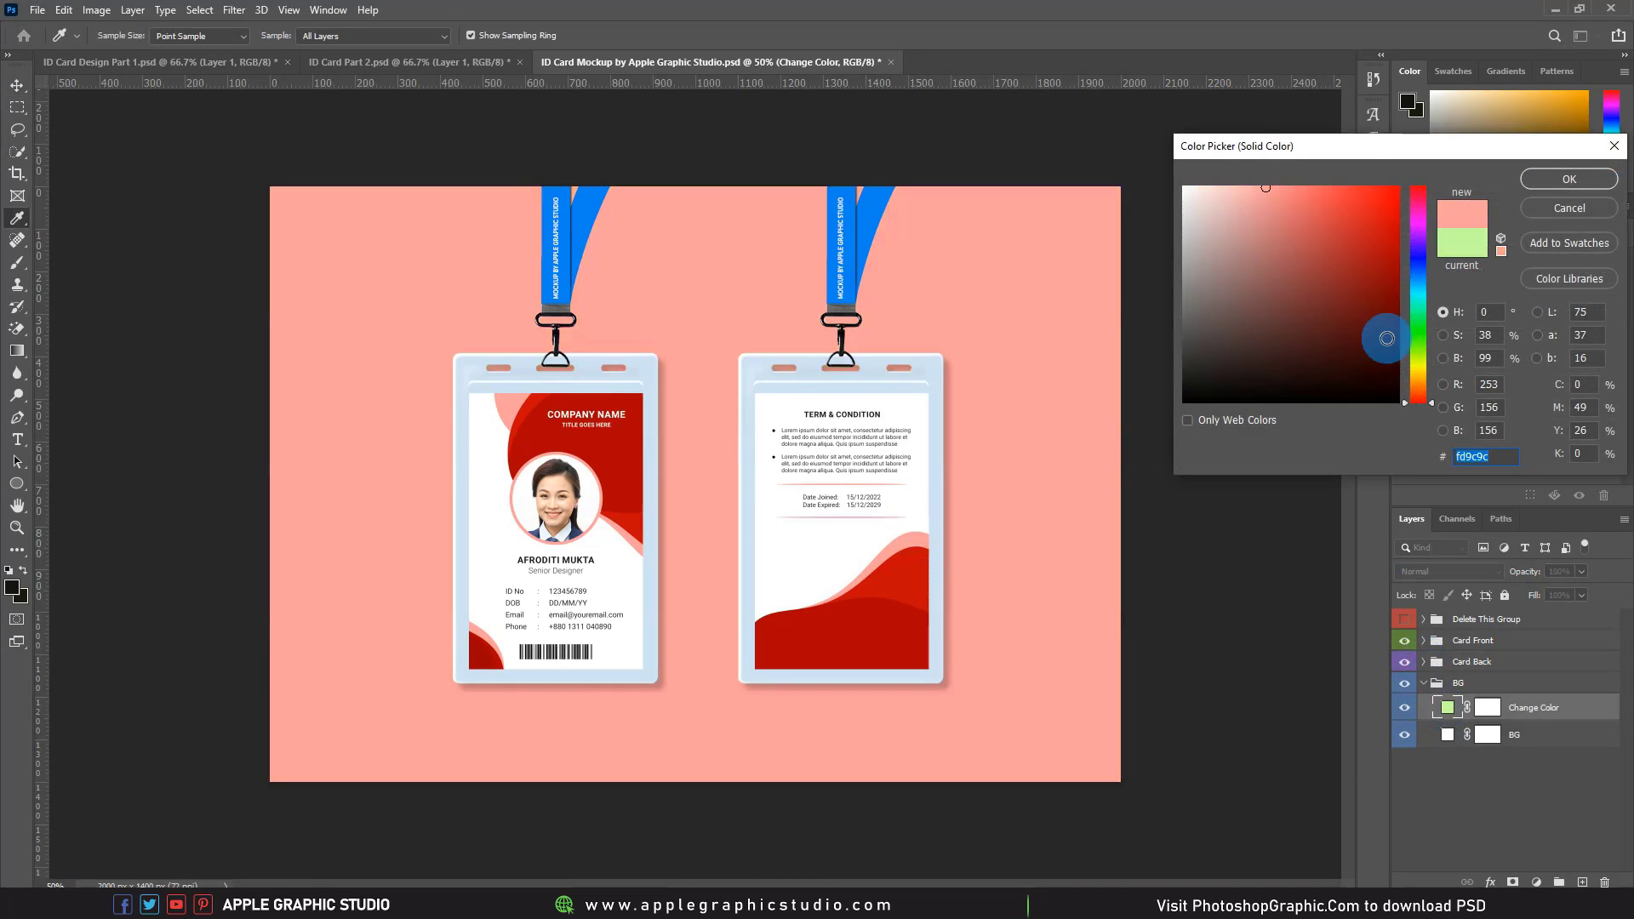
pyautogui.click(1568, 179)
pyautogui.hotkey('ctrl', '+')
pyautogui.hotkey('ctrl', '+')
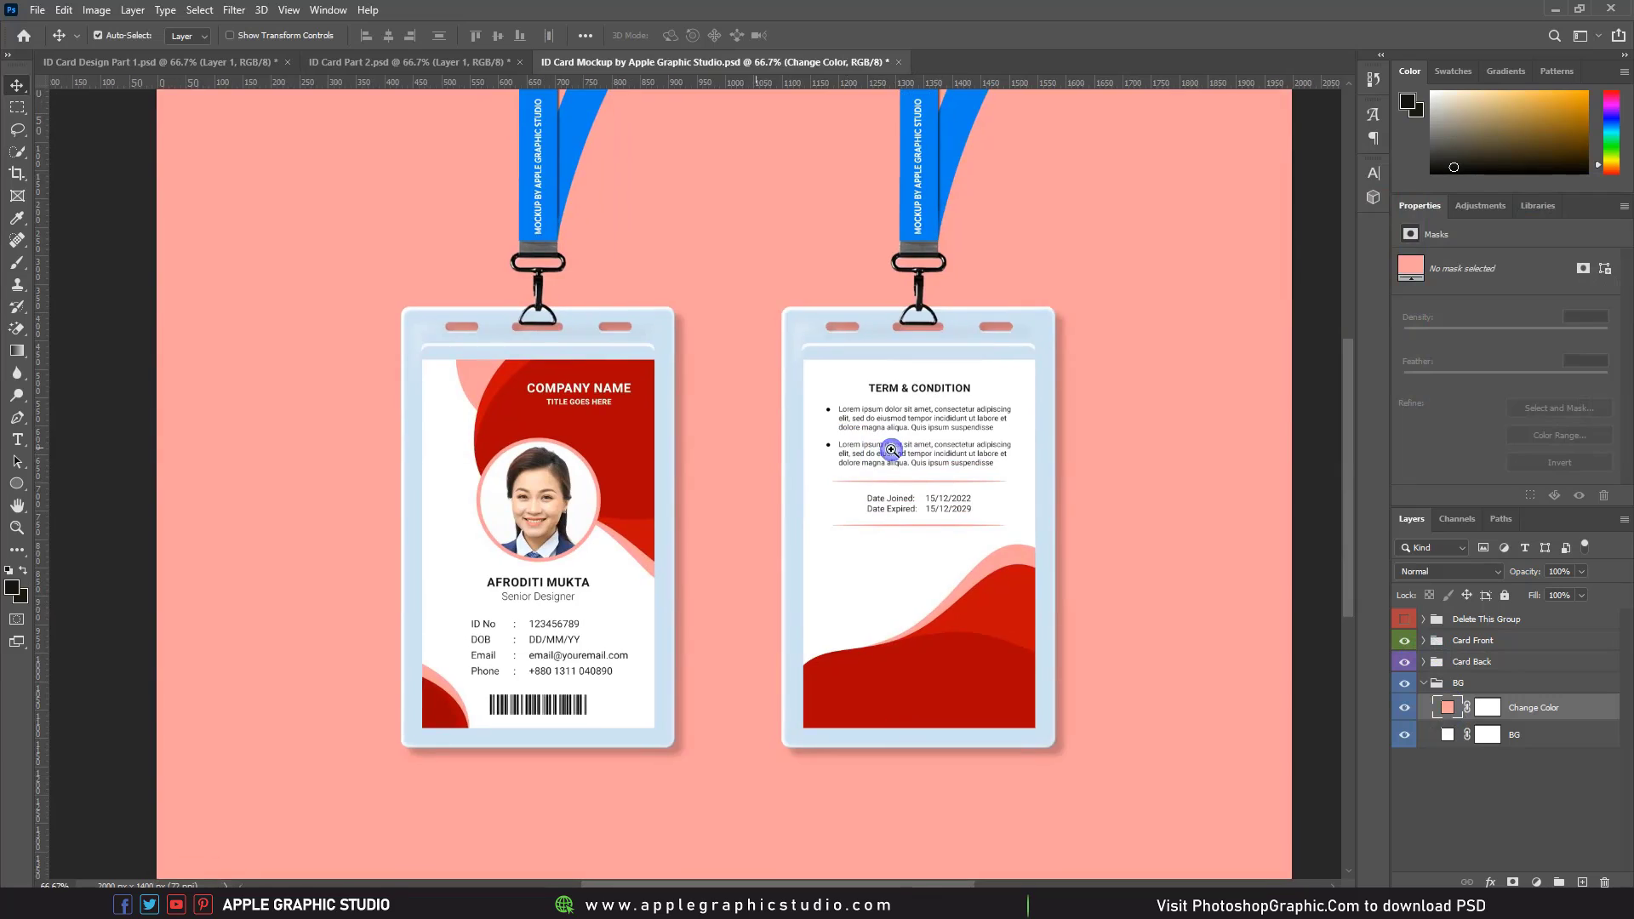